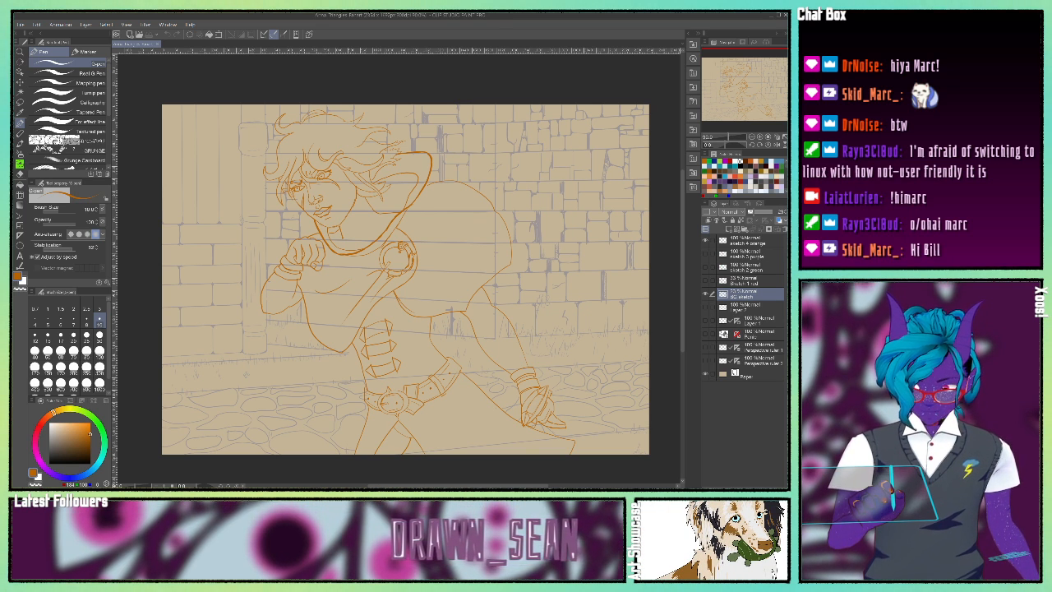
Create a layer folder above all sketch layers and name it "sketches".
scroll(281, 420, "down", 1)
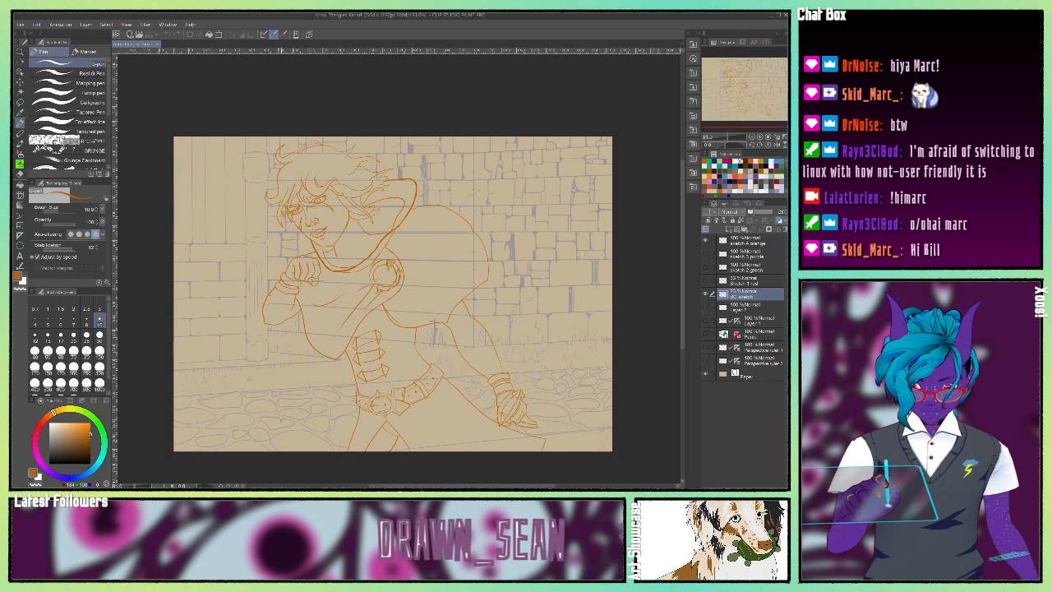
scroll(281, 420, "up", 2)
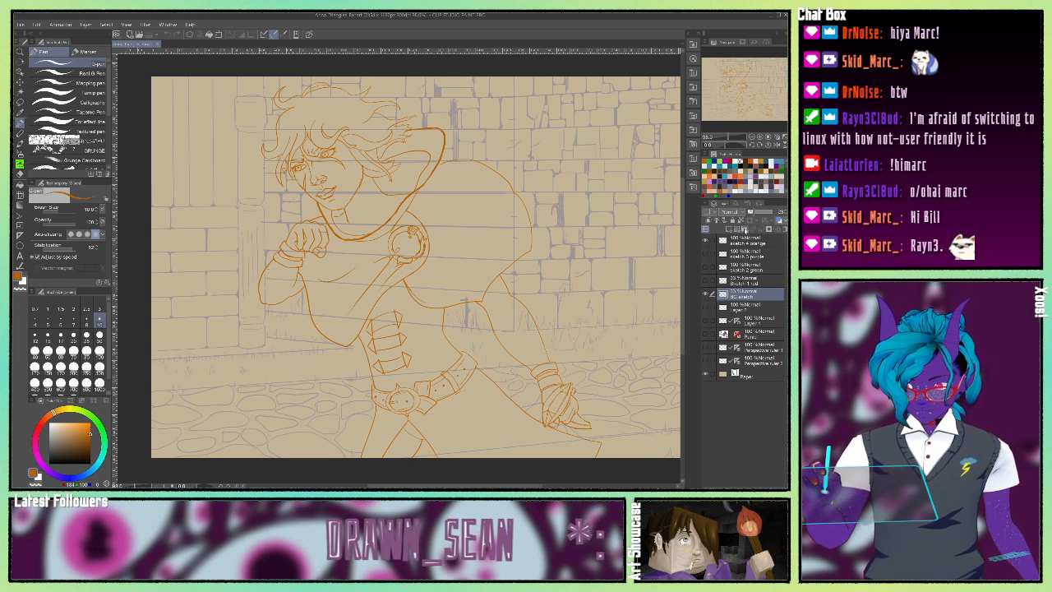
left_click(743, 231)
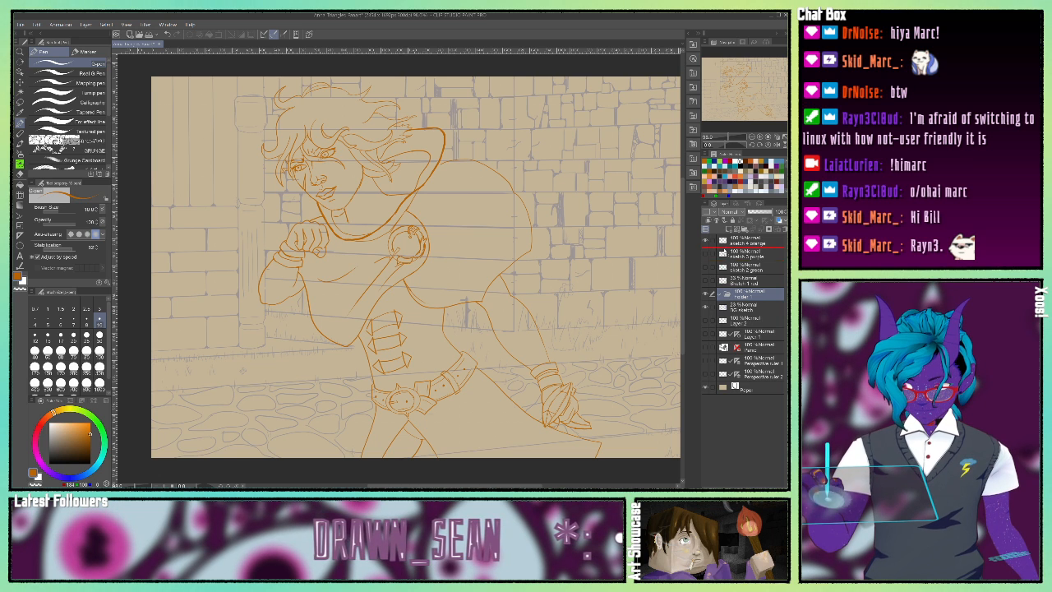
left_click_drag(725, 249, 734, 246)
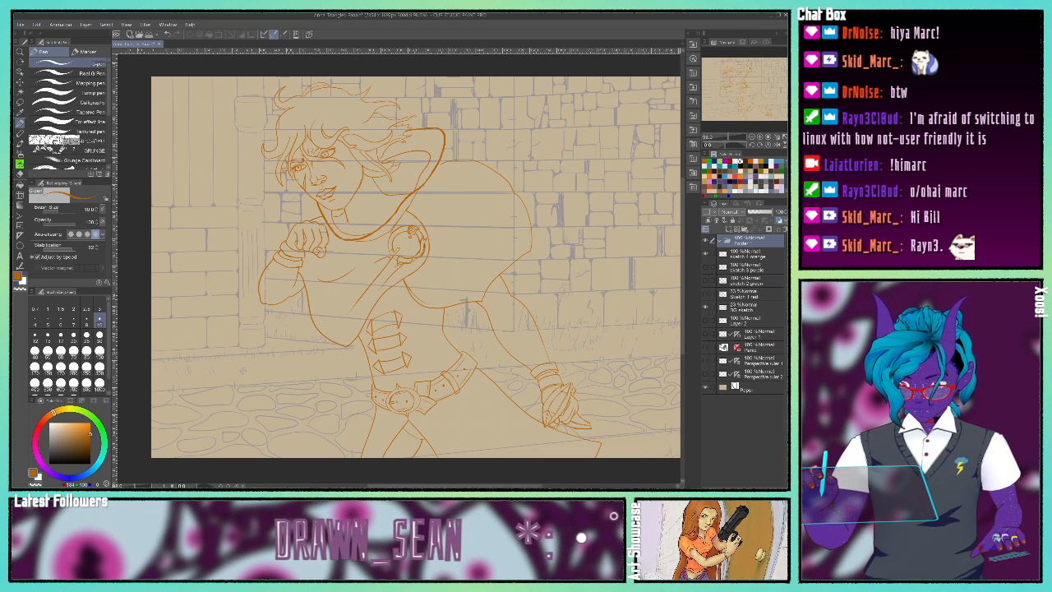
type("sketches")
key("Return")
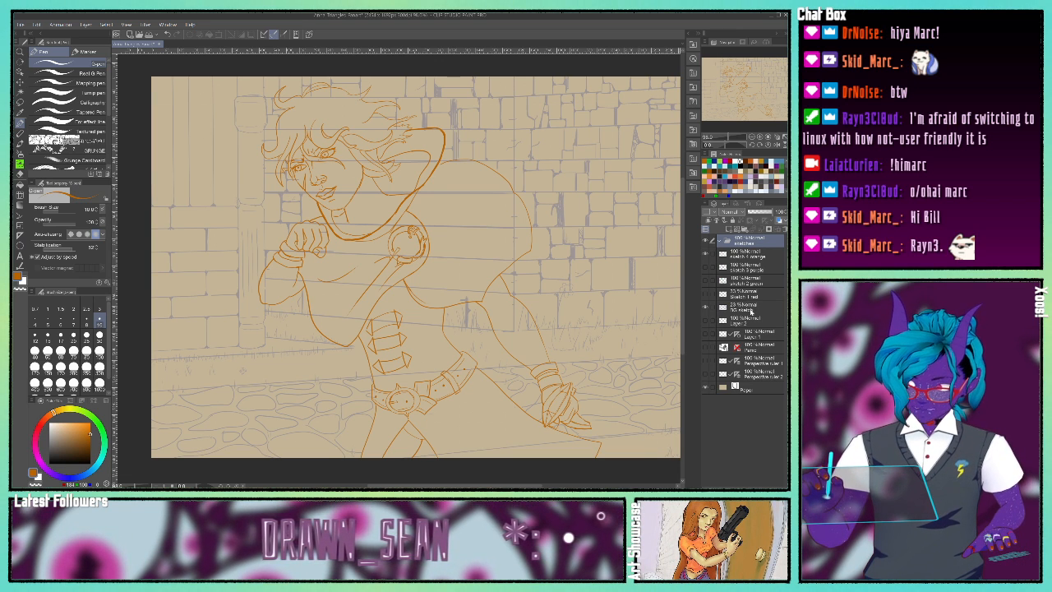
Move all the sketch layers, from the background sketch up to the orange sketch, into the "sketches" folder.
left_click(751, 310)
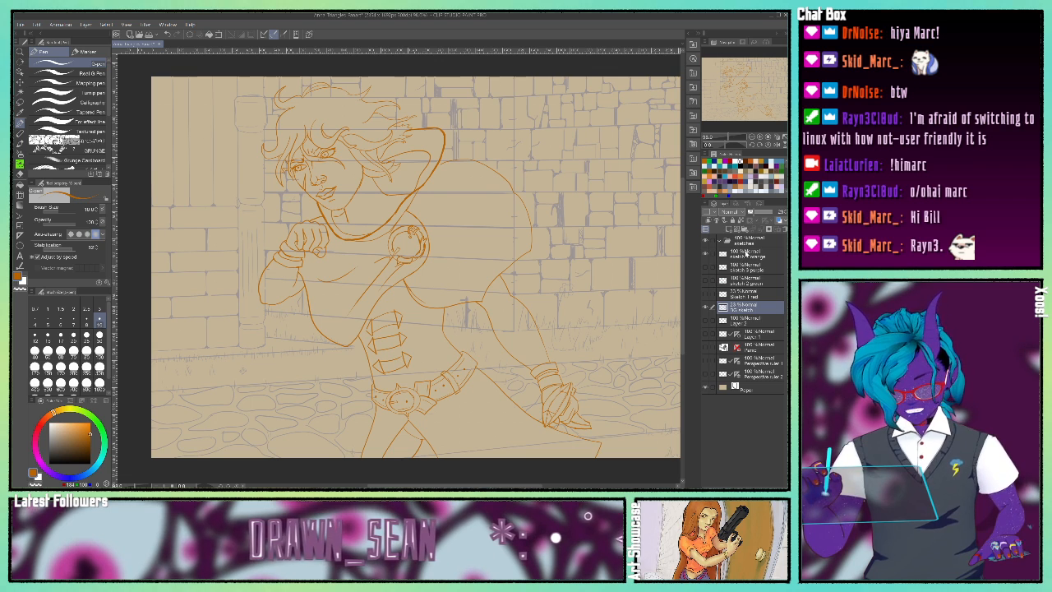
left_click(749, 253, "shift")
left_click_drag(749, 253, 743, 241)
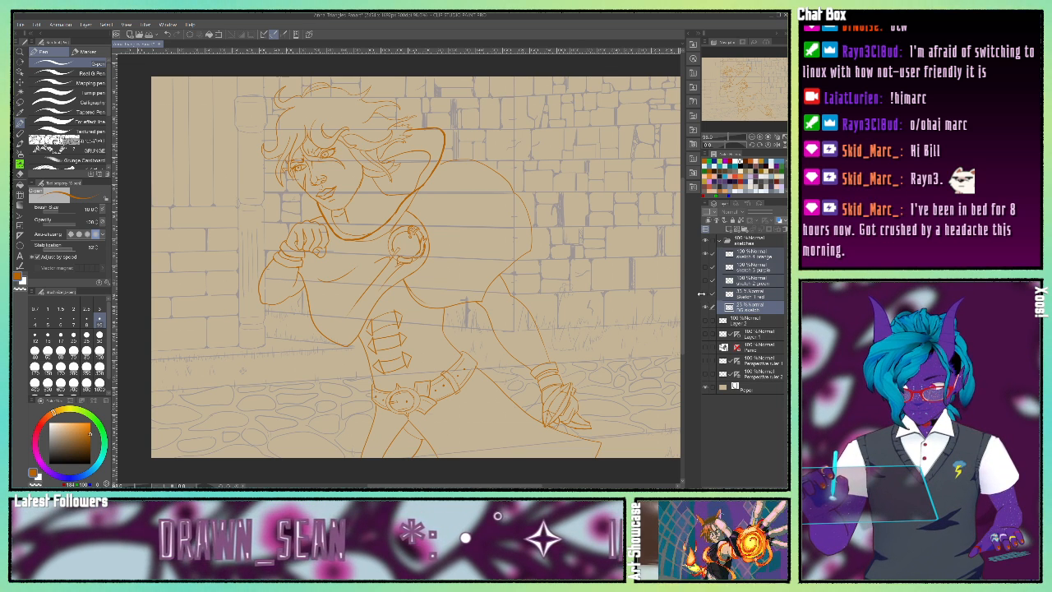
Compare the sketches by toggling the red, green, purple, orange and background layers, ending with only orange and background shown.
left_click(704, 294)
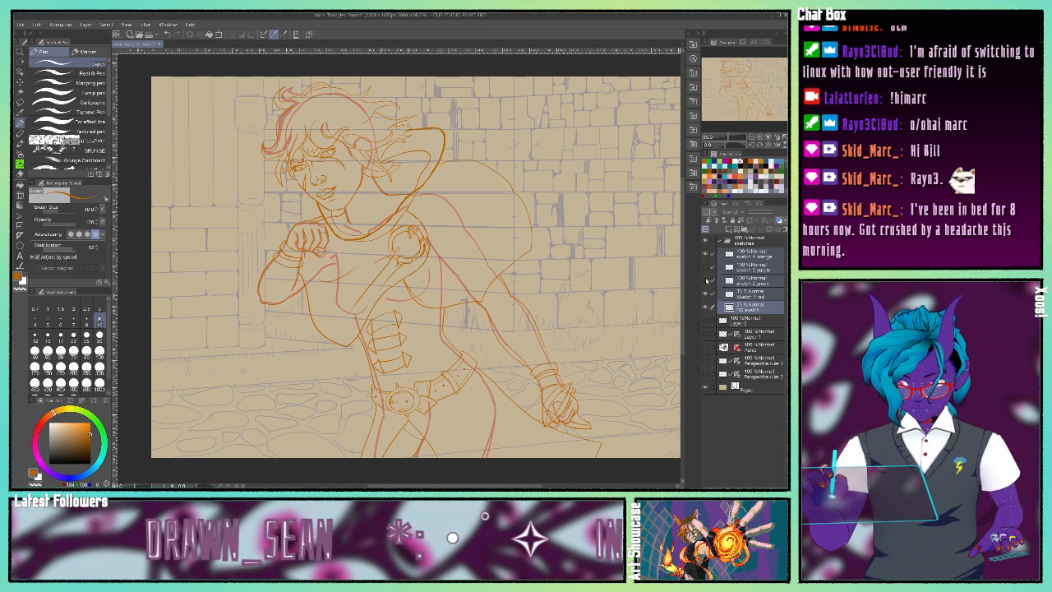
left_click(704, 280)
left_click(704, 267)
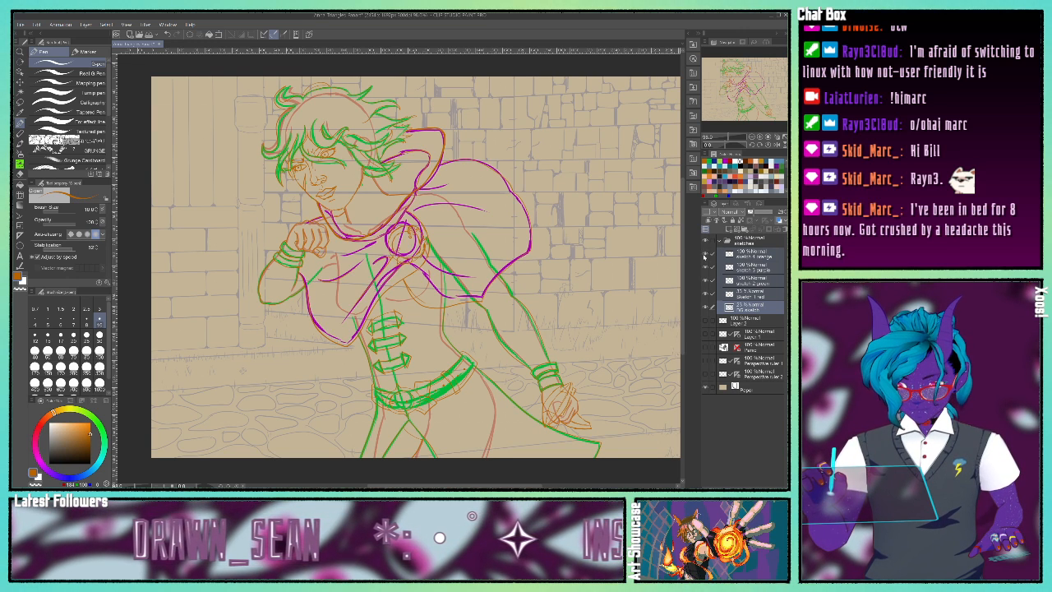
left_click(704, 255)
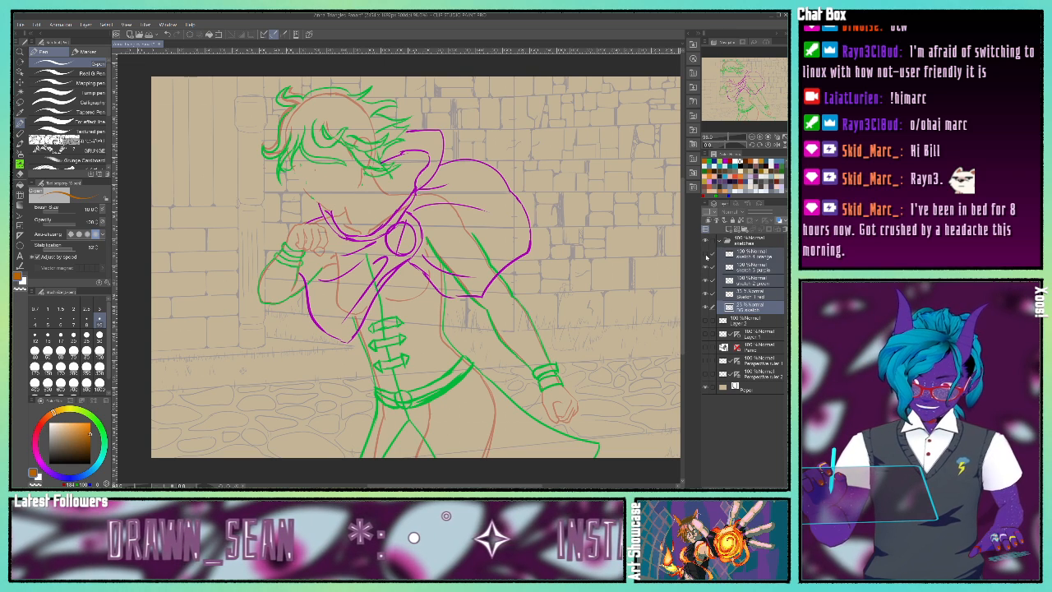
left_click(705, 256)
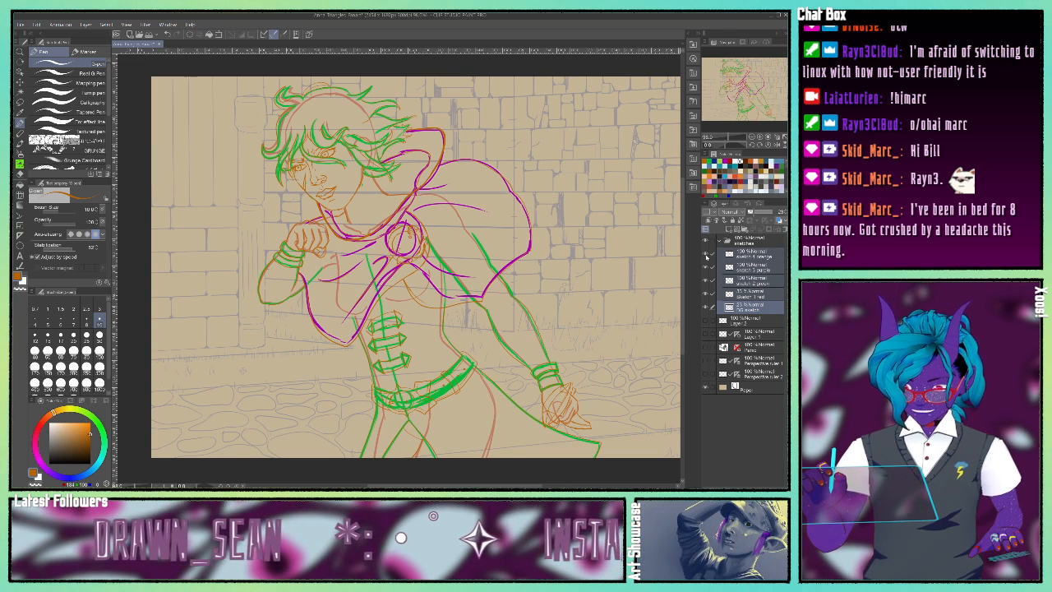
left_click(706, 256)
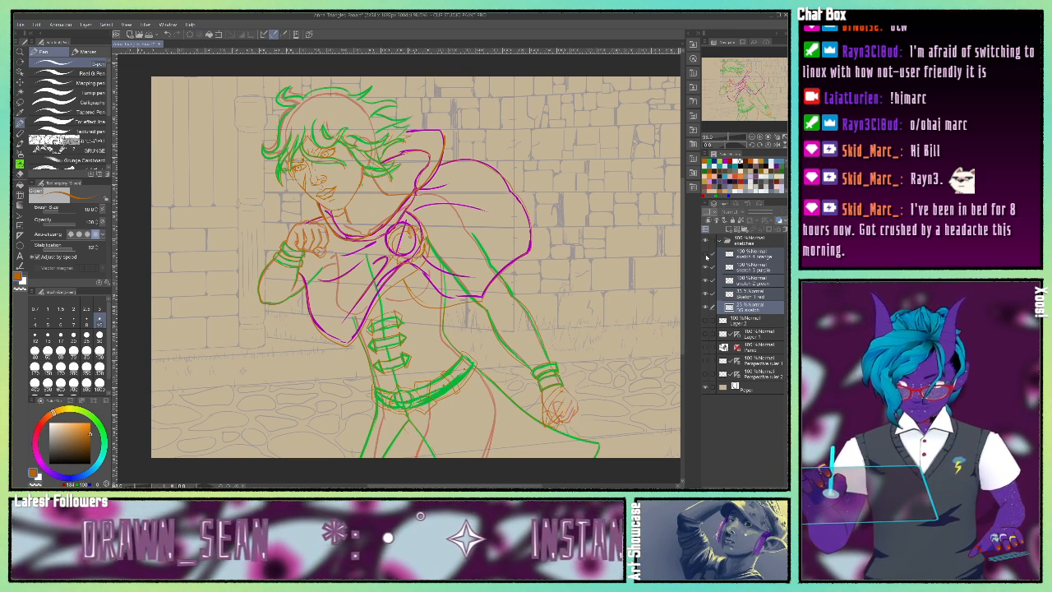
left_click(706, 256)
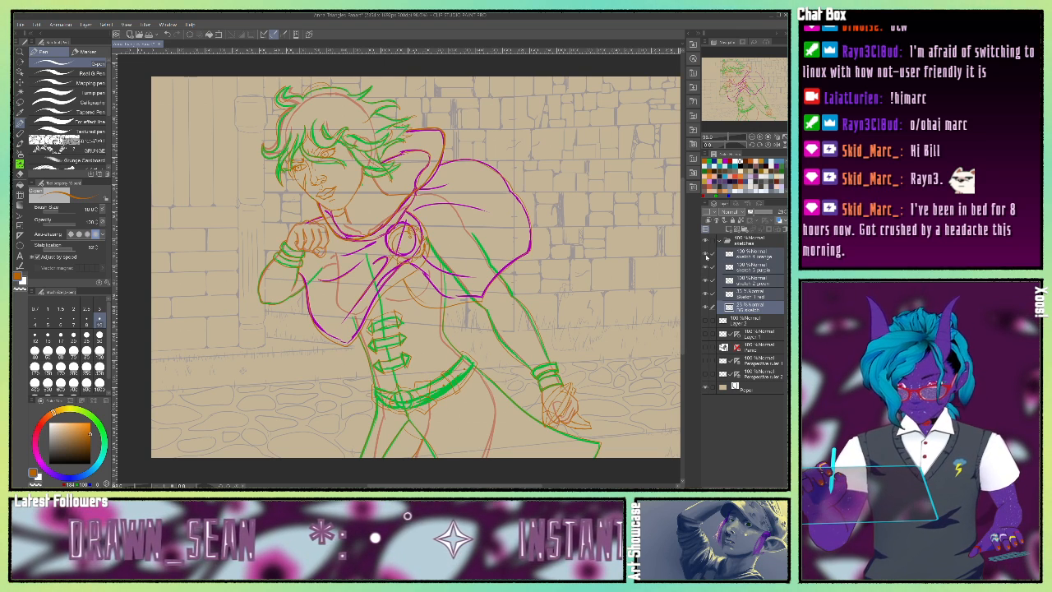
left_click(706, 268)
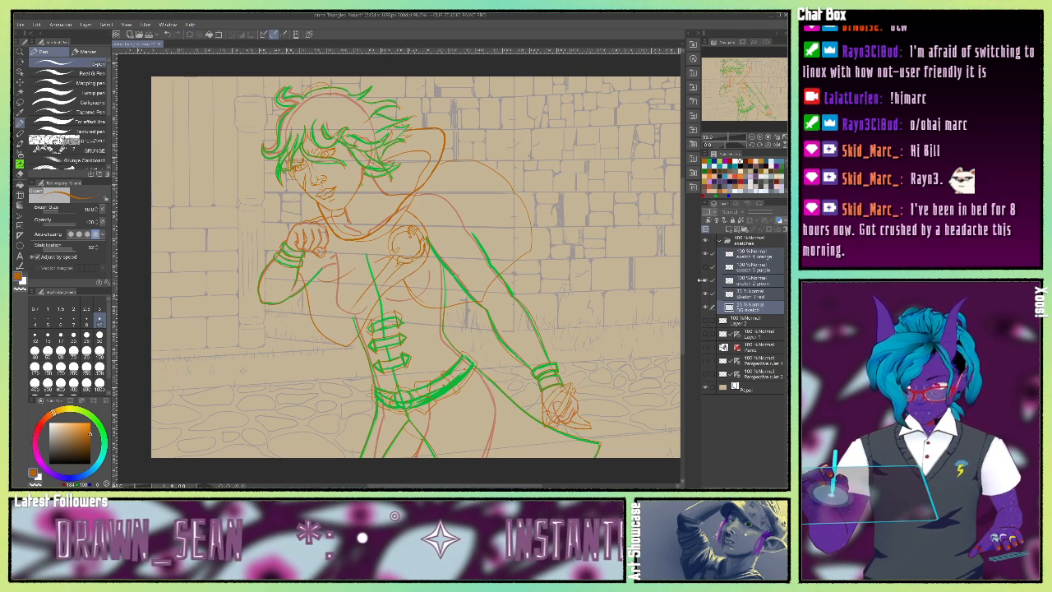
left_click(703, 281)
left_click(705, 293)
left_click(704, 306)
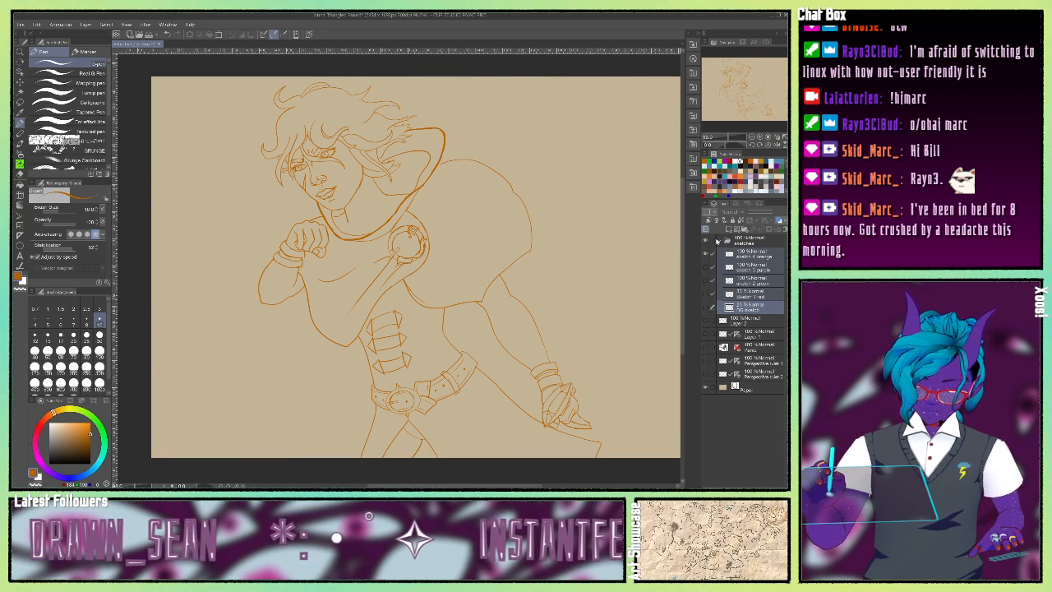
left_click(707, 306)
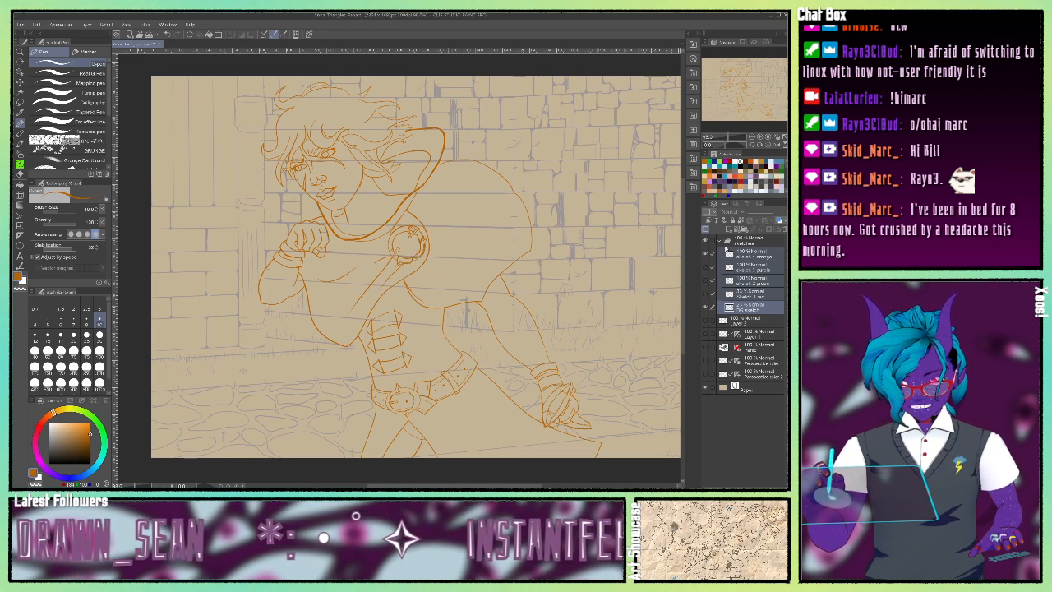
Collapse the sketches folder, then create a folder named "Linework" above it with a new vector layer inside.
left_click(721, 241)
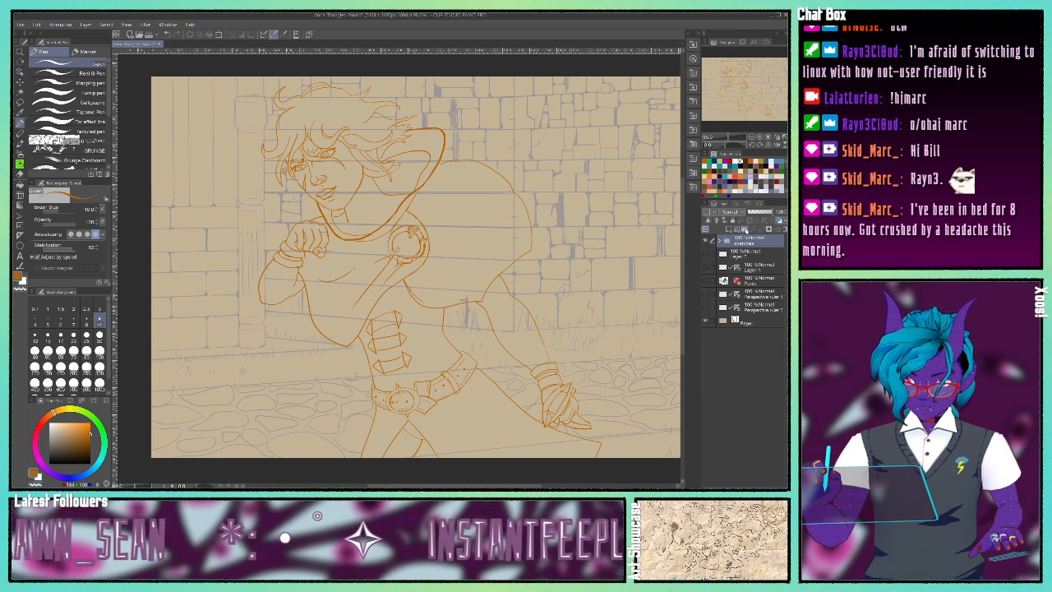
left_click(744, 230)
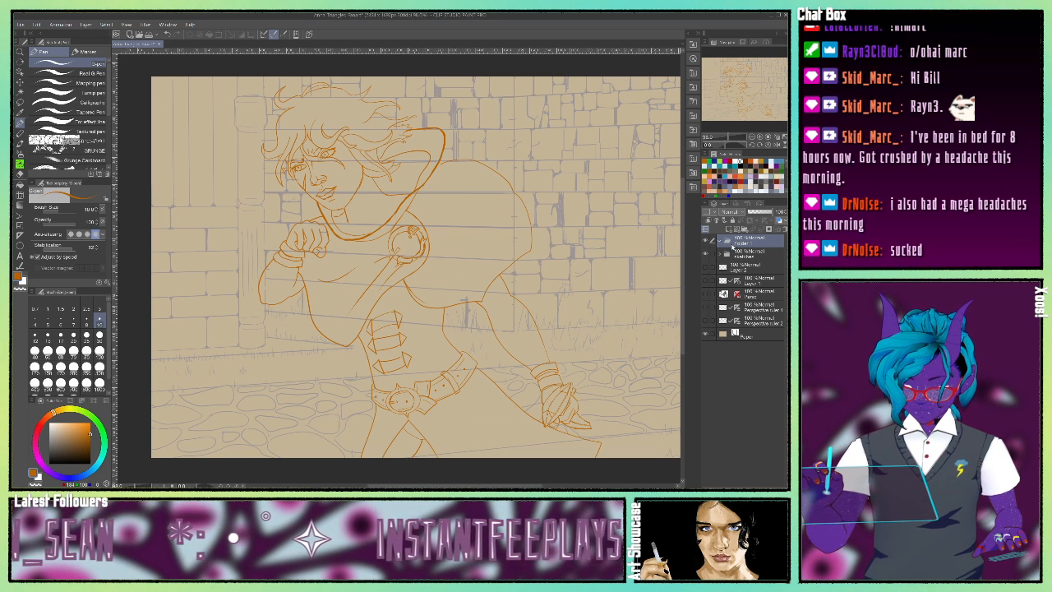
type("Linework")
key("Return")
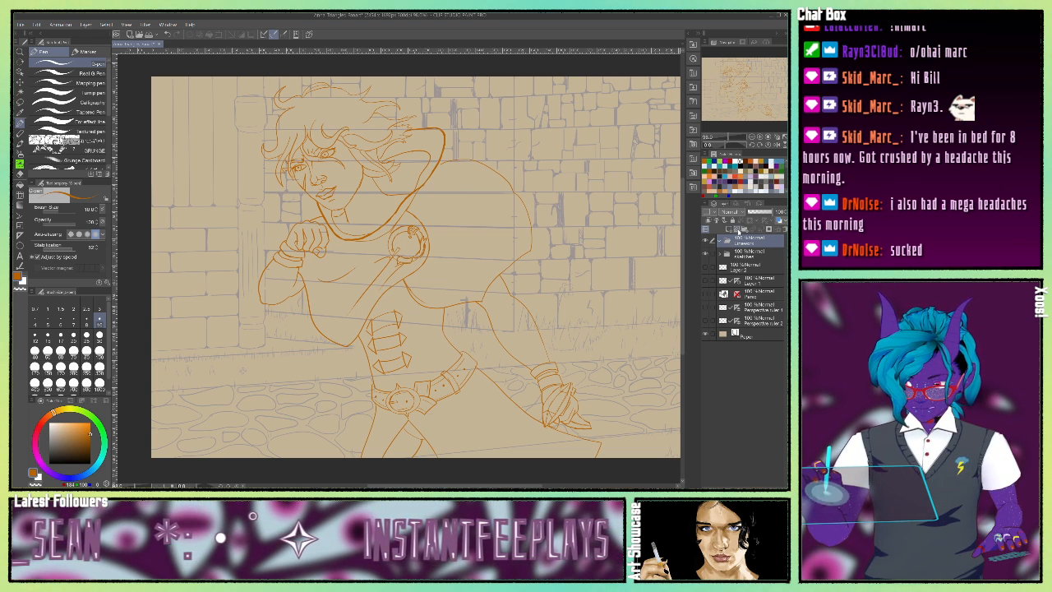
left_click(738, 230)
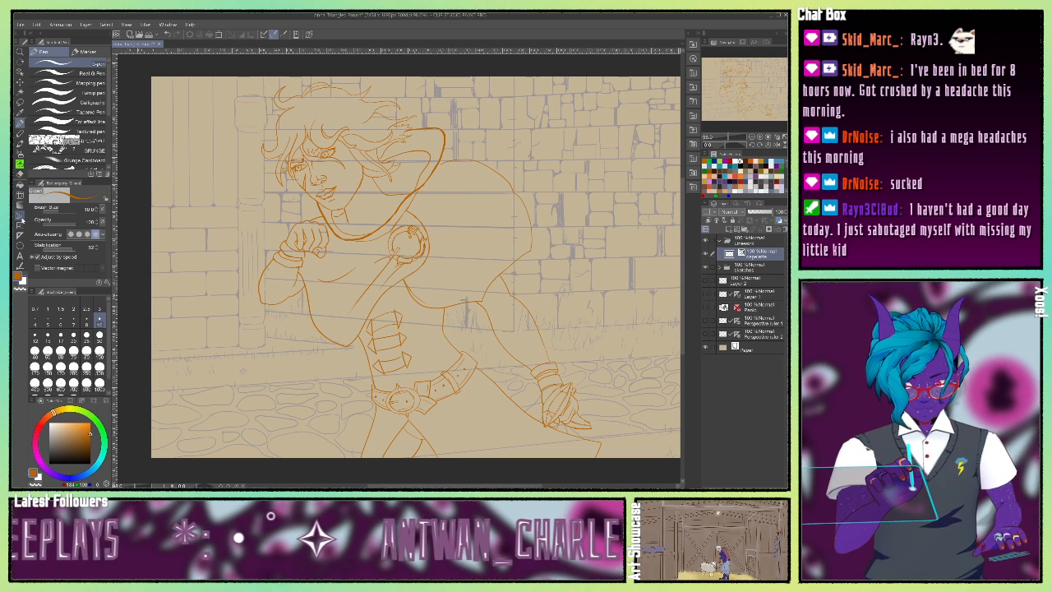
Switch to the Curve direct-draw tool and make black the drawing colour.
left_click(20, 235)
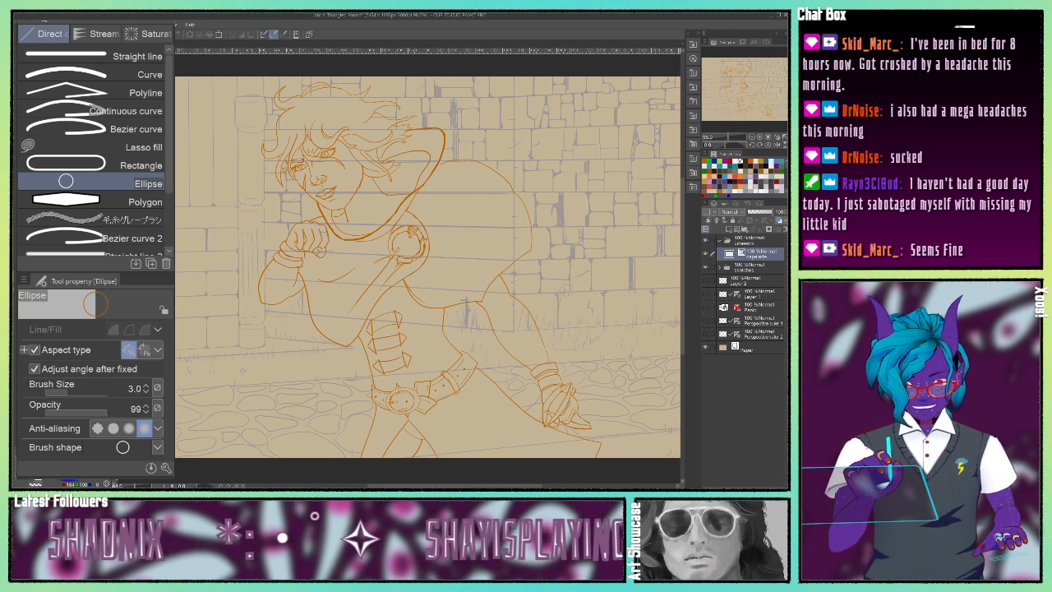
left_click(124, 74)
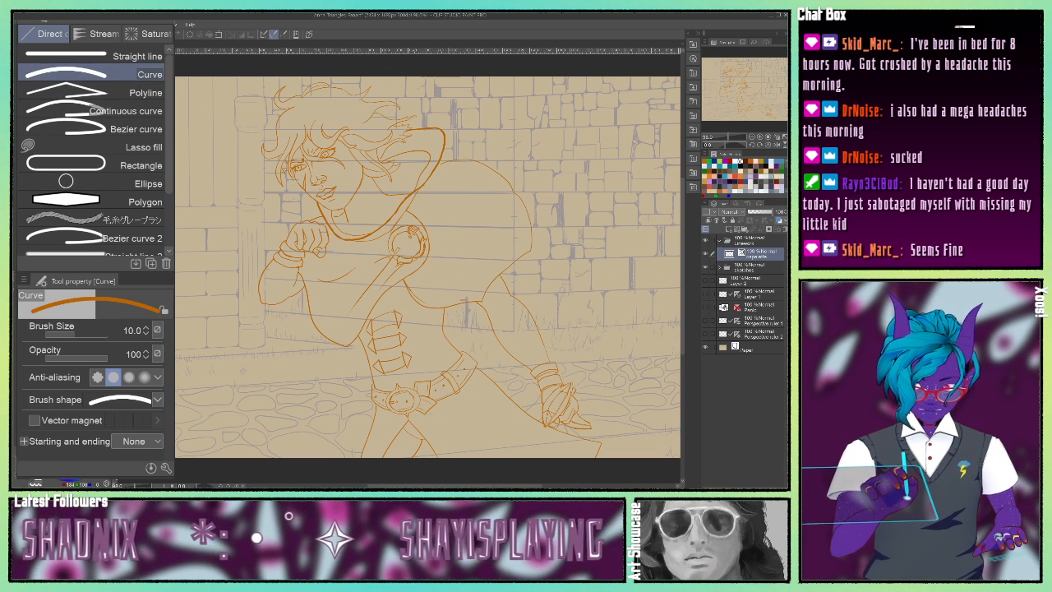
key("x")
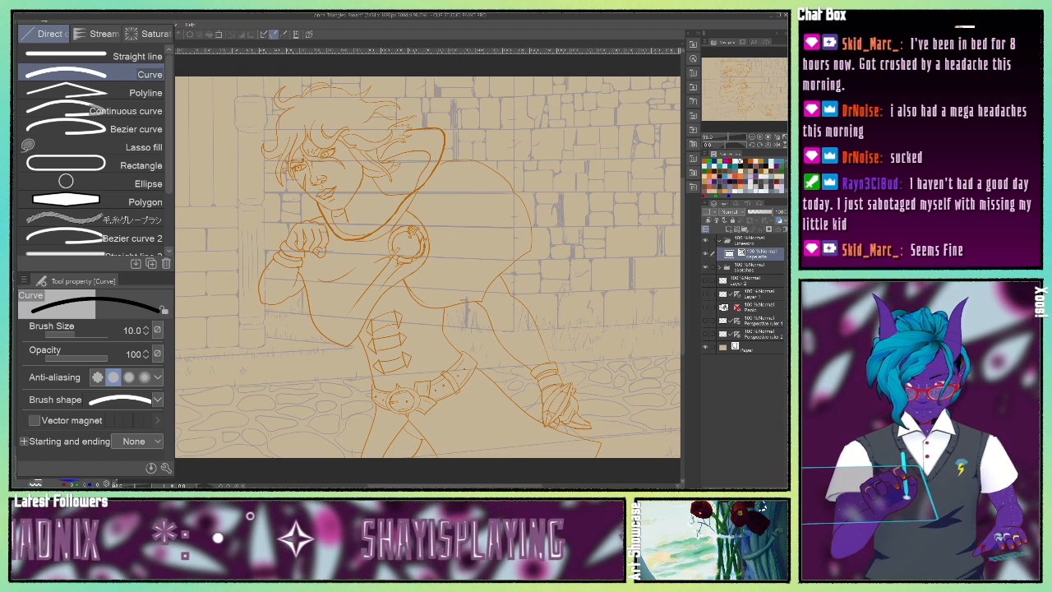
left_click(760, 136)
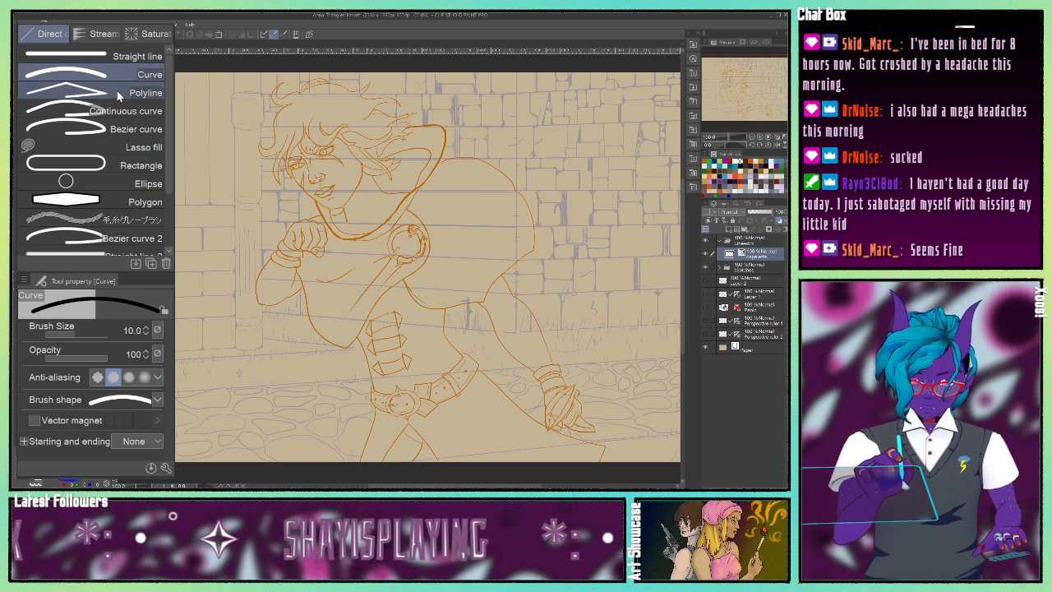
Check the Straight line, Polyline, Rectangle and Ellipse sub tools, setting the Ellipse brush size to 10.
left_click(100, 57)
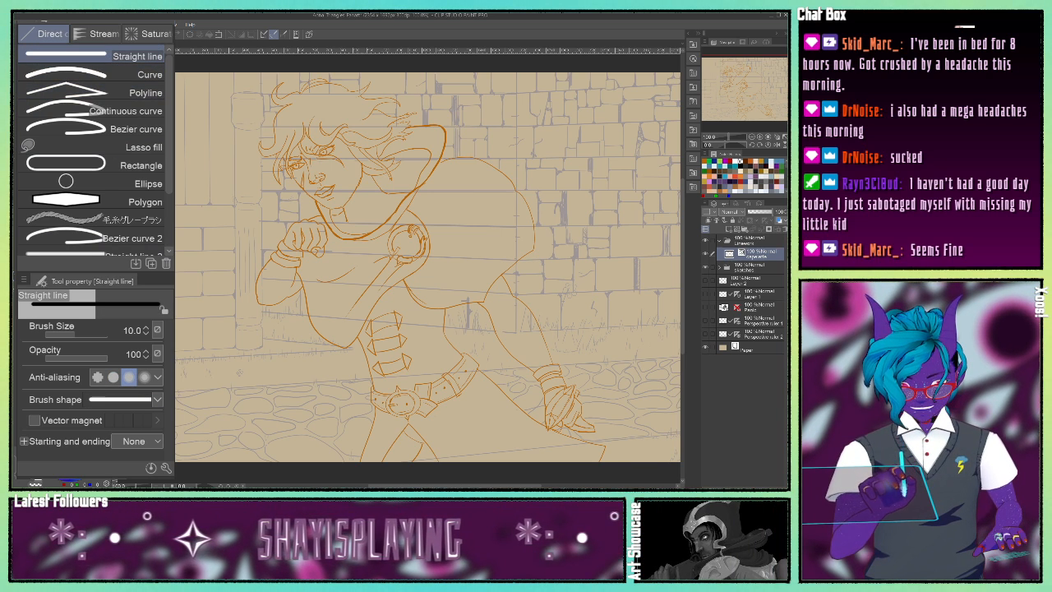
left_click(123, 92)
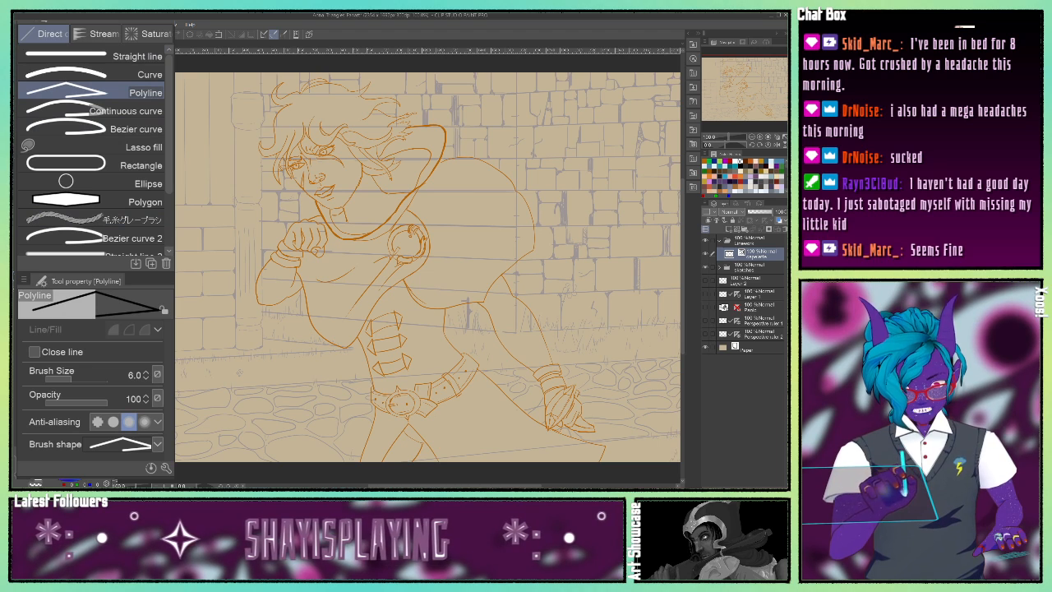
left_click(92, 165)
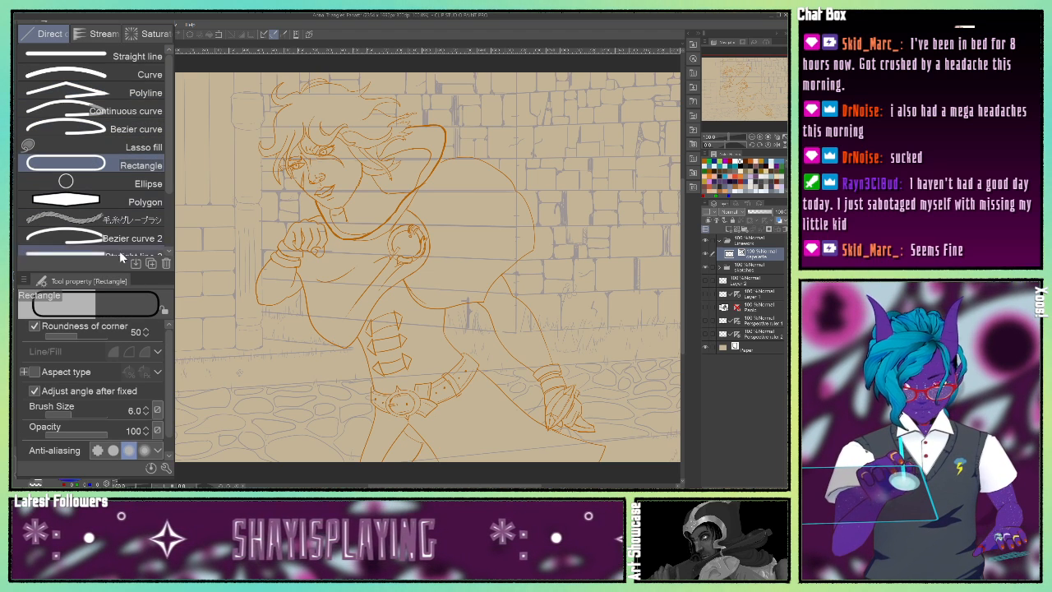
left_click(115, 182)
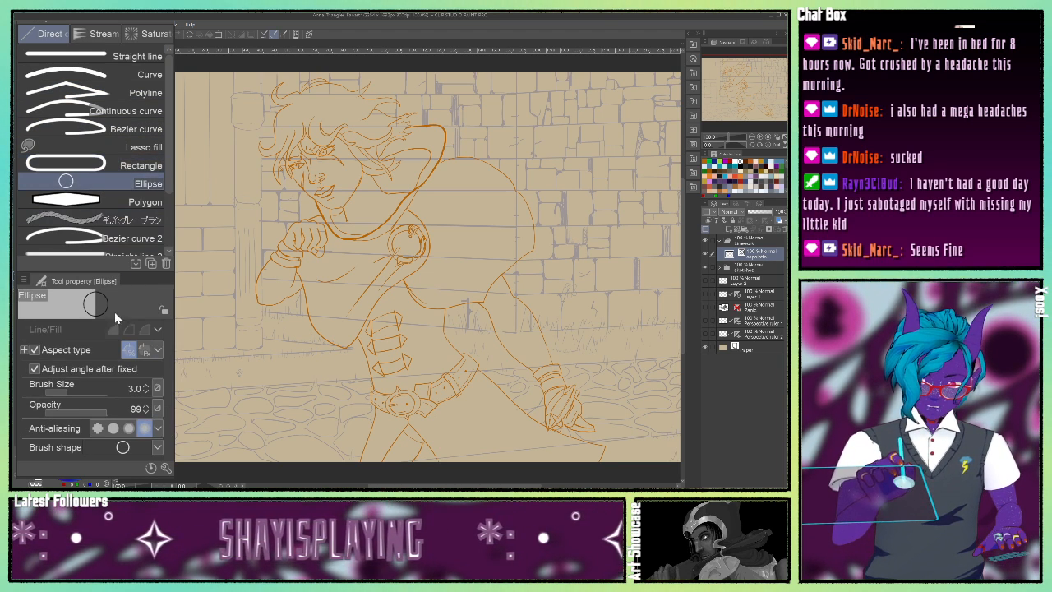
left_click(74, 392)
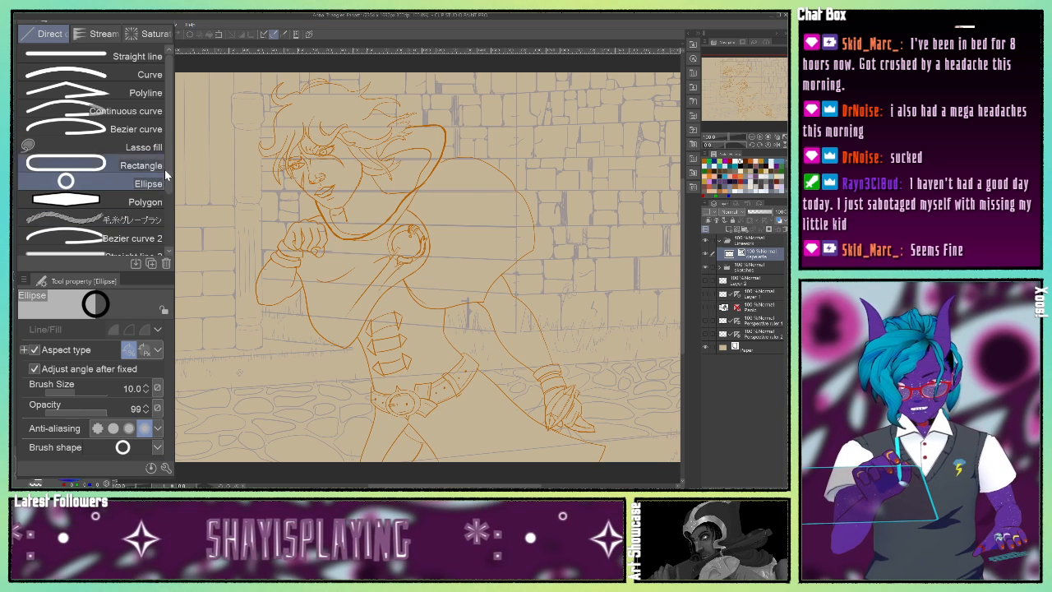
scroll(164, 169, "down", 3)
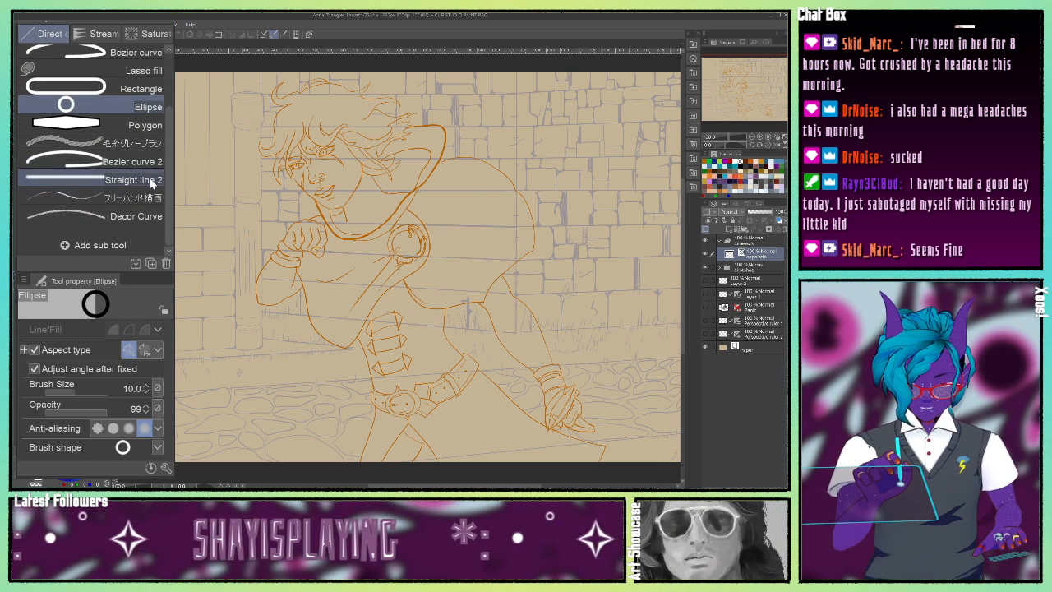
scroll(166, 165, "up", 3)
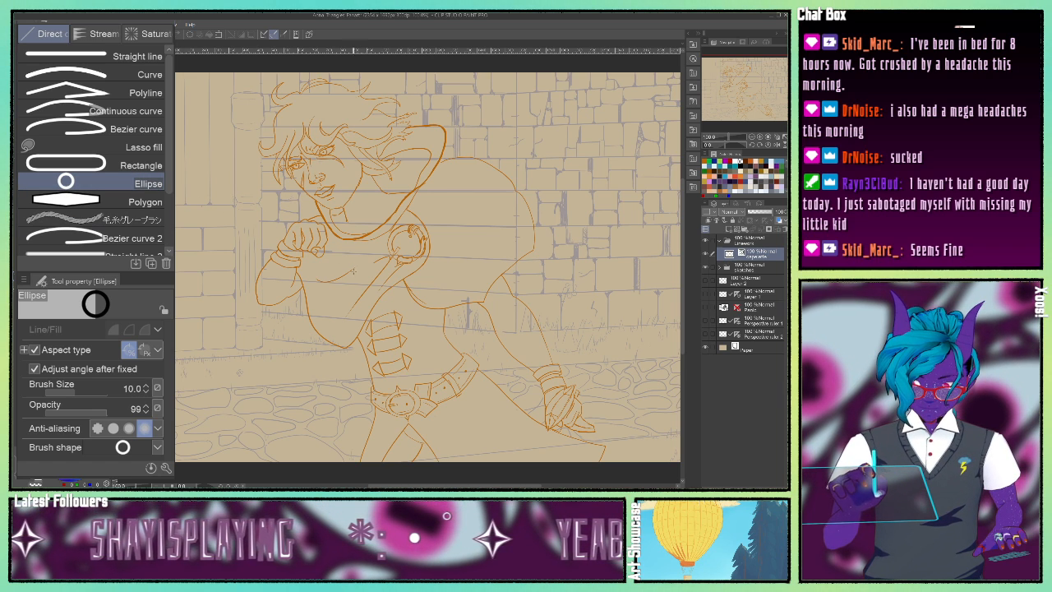
Trace the cape's lower edge, from the strap to the outstretched arm, with a black Continuous curve at brush size 10.
left_click(66, 110)
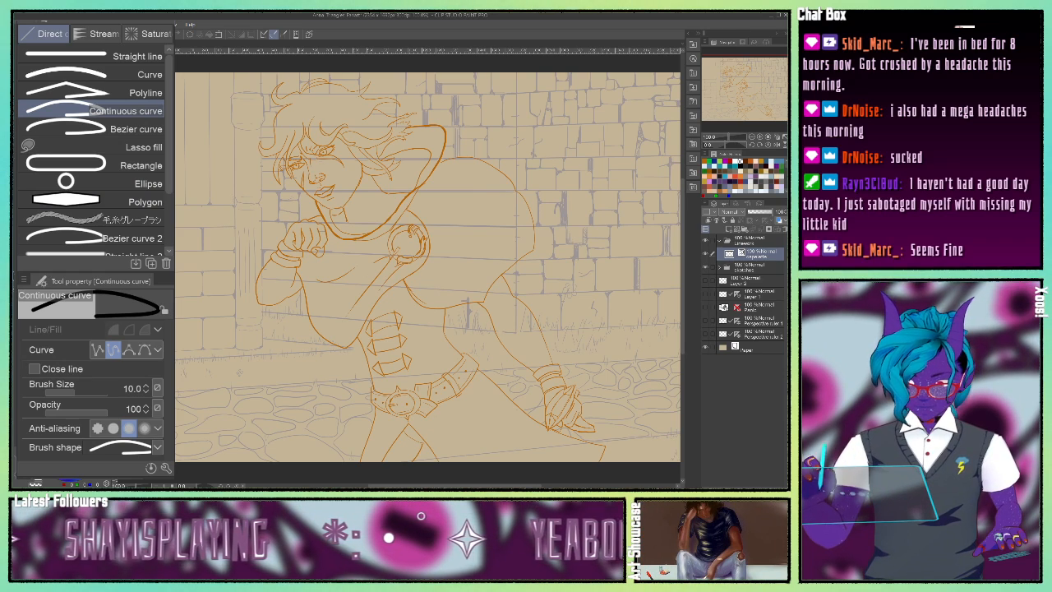
left_click(761, 136)
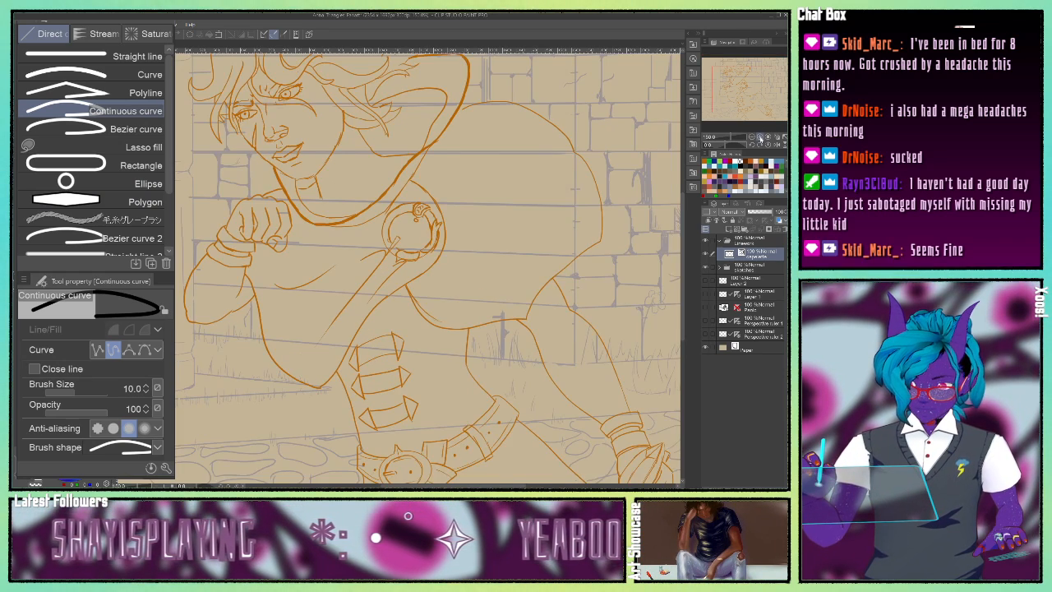
left_click(761, 137)
left_click_drag(749, 93, 764, 102)
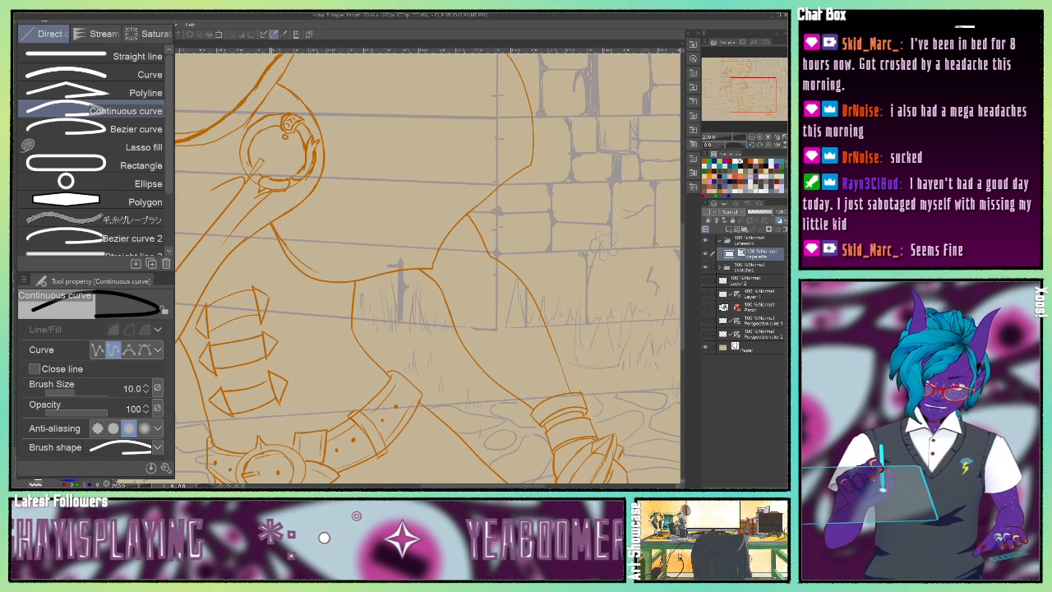
left_click(270, 222)
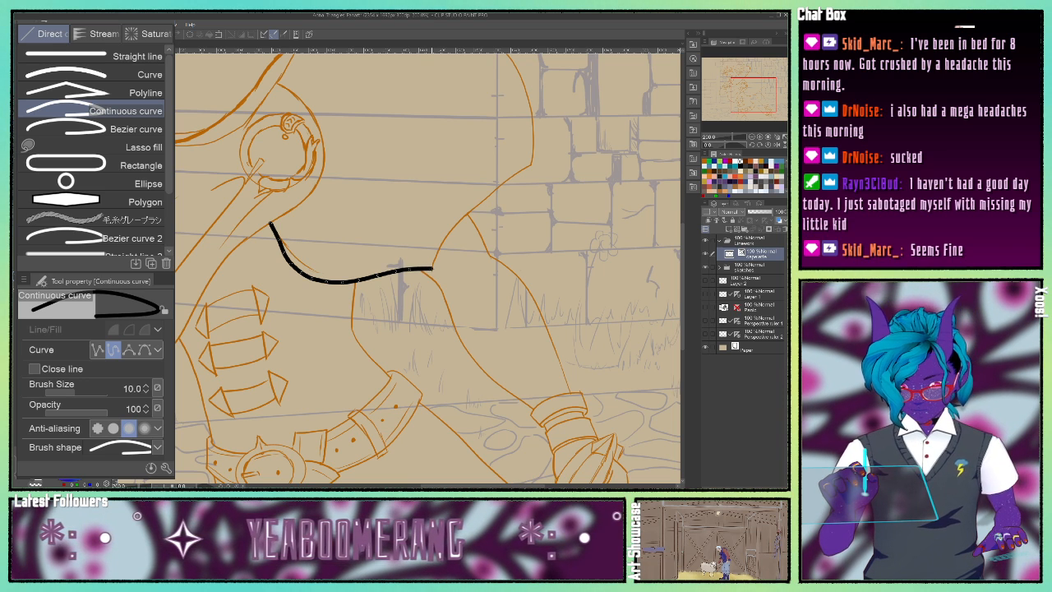
Trace the rest of the cape's outline with Continuous curves, from the outstretched arm up the outer edge and over the shoulder to the raised arm.
left_click(431, 269)
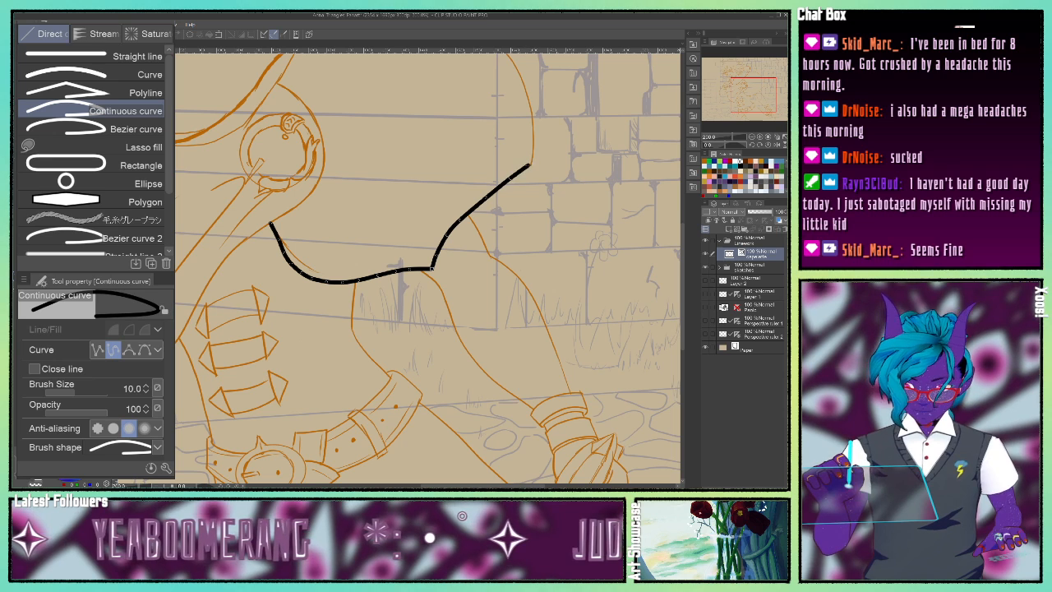
left_click(531, 165)
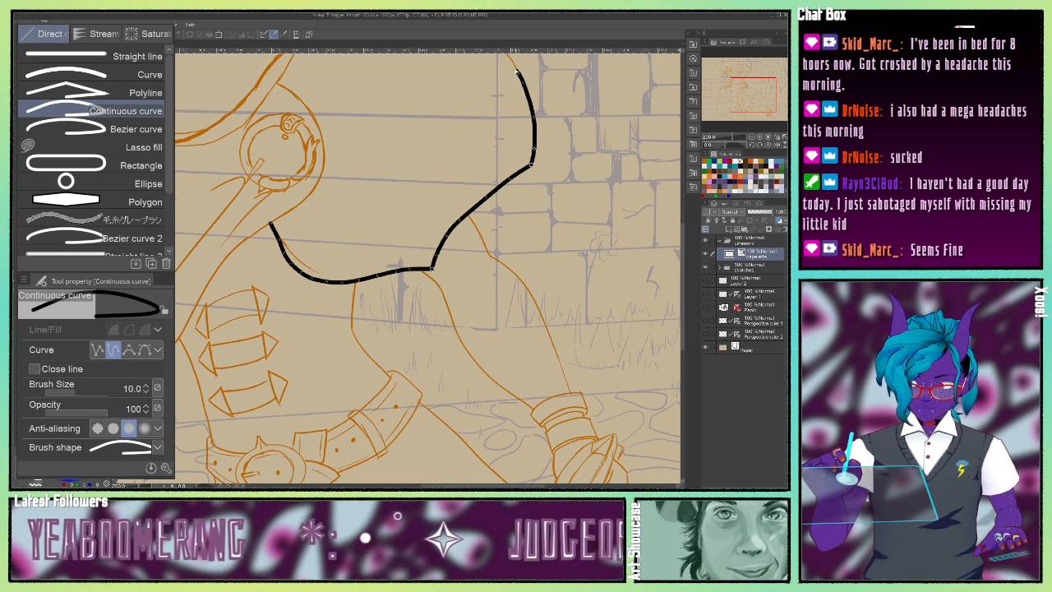
left_click(516, 71)
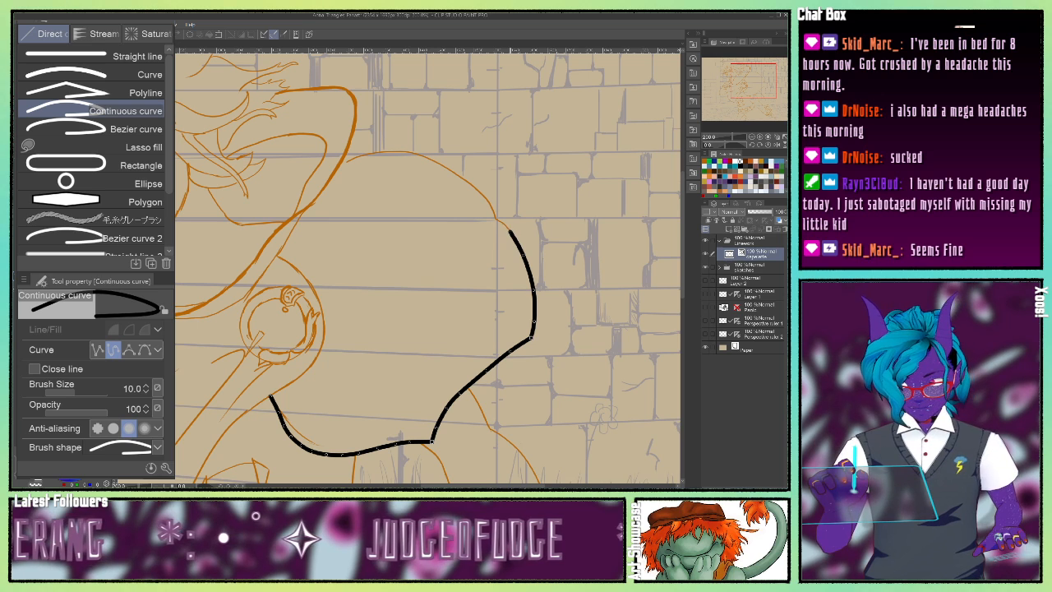
double_click(509, 232)
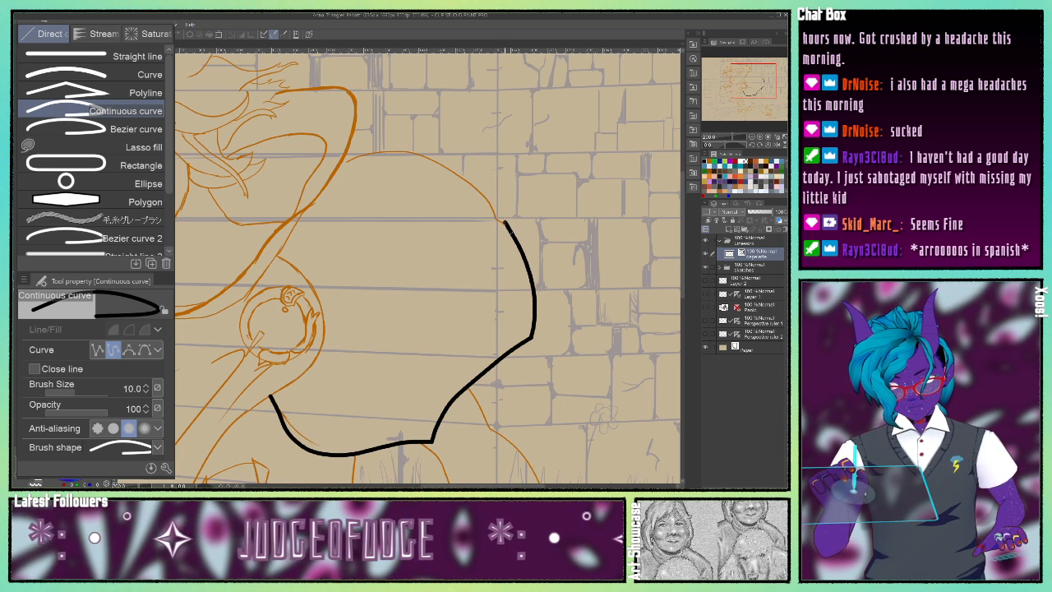
left_click_drag(510, 233, 449, 164)
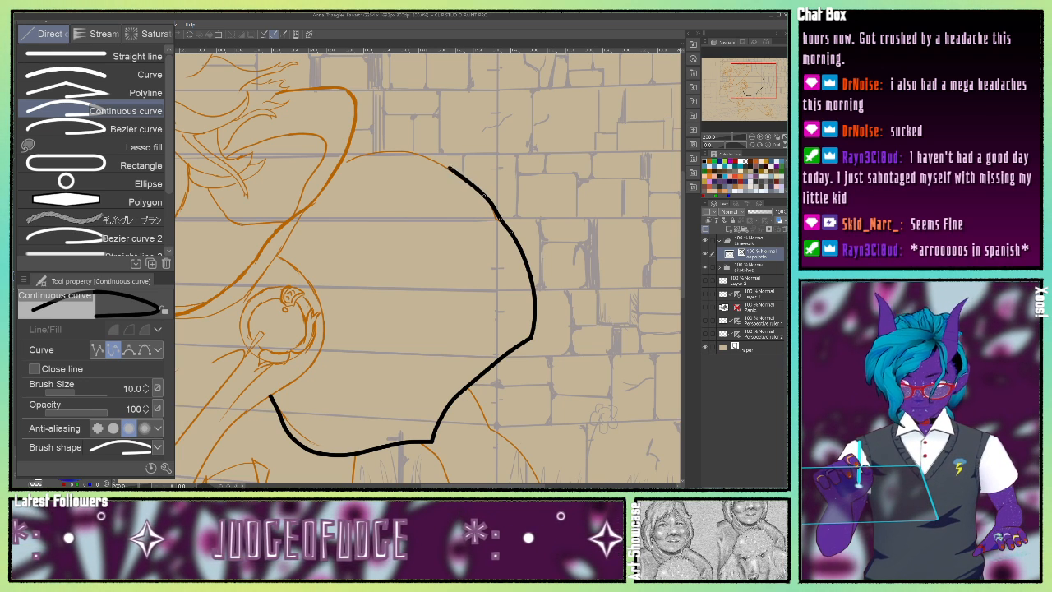
left_click(465, 178)
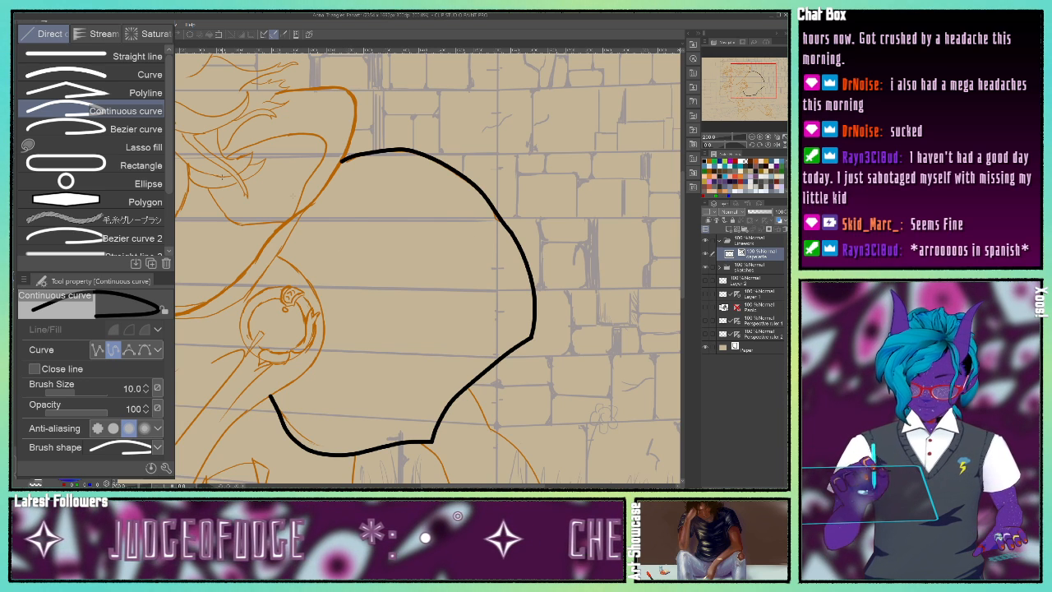
Join the two overlapping curves on the cape's outer edge into one line with Connect vector line and select it to check.
key("o")
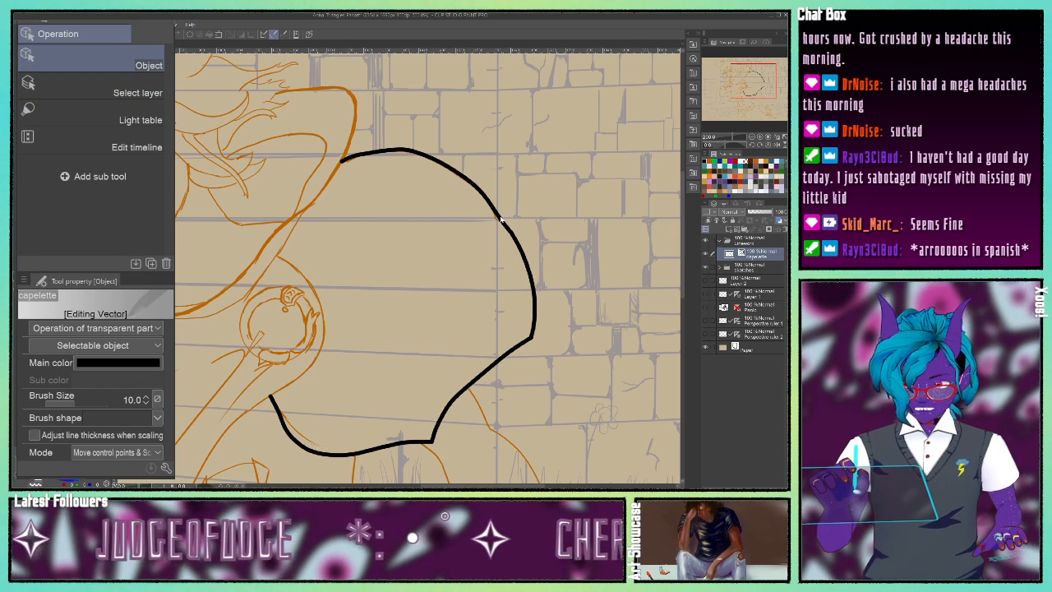
left_click(503, 233)
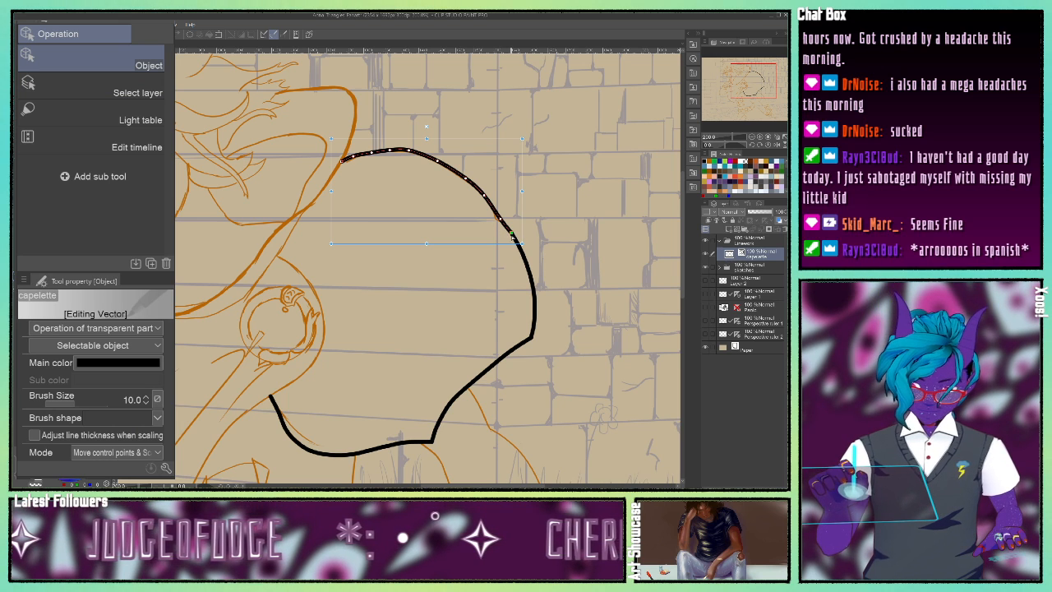
left_click(515, 244)
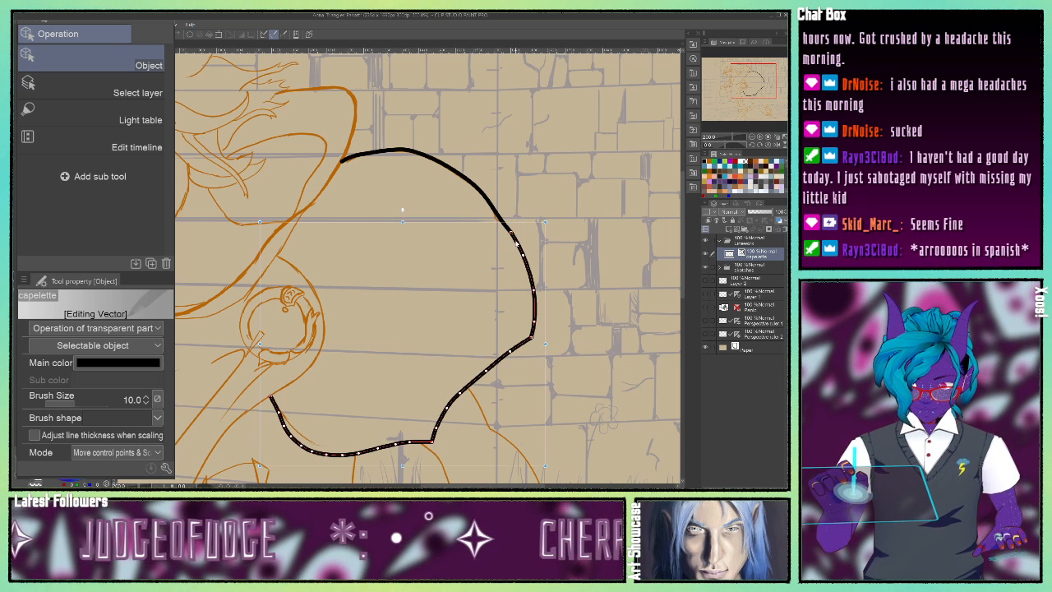
left_click(466, 250)
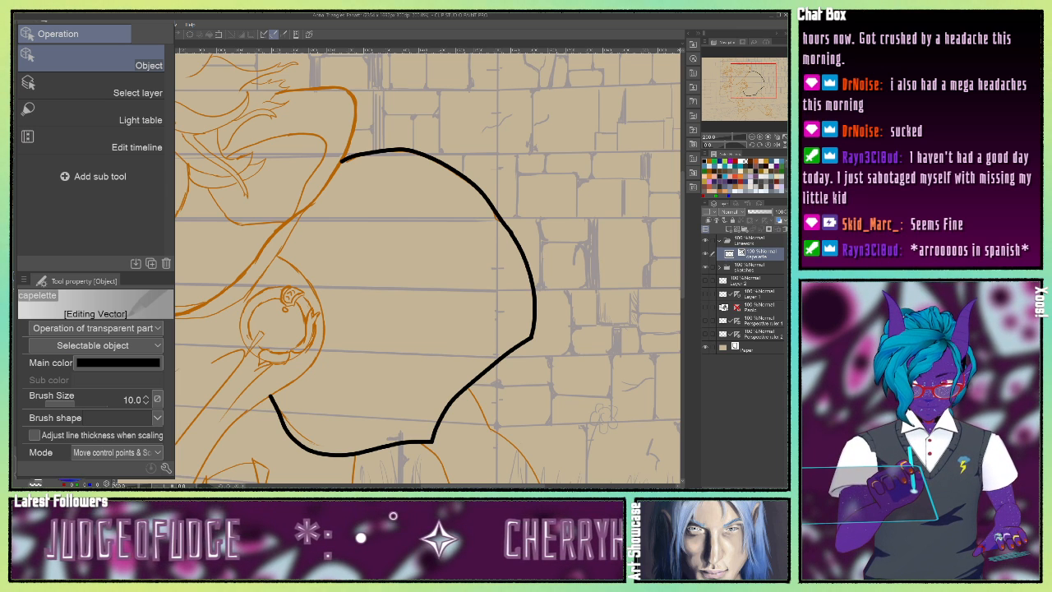
key("y")
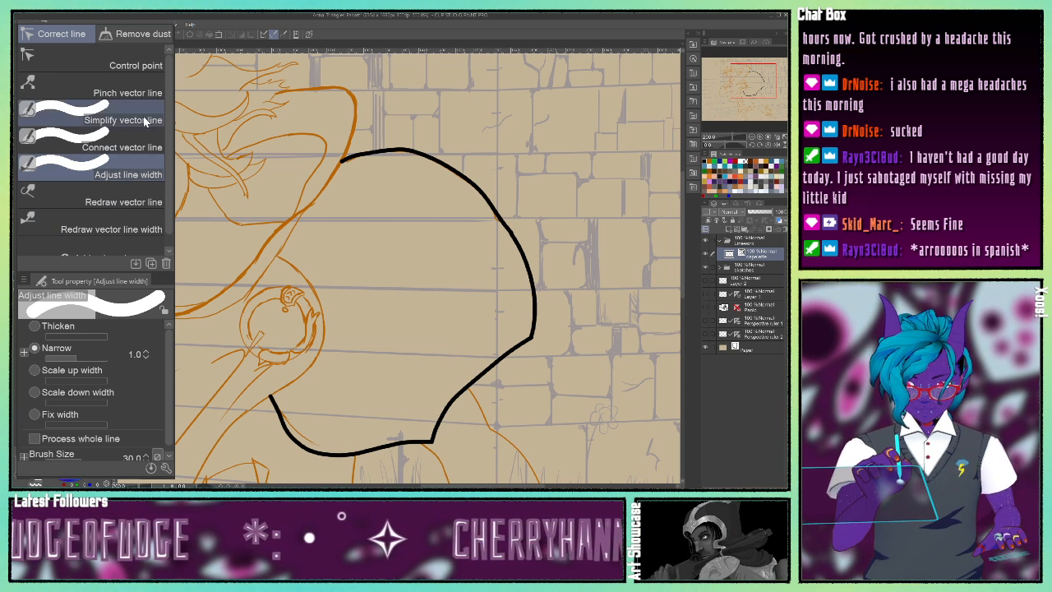
left_click(138, 147)
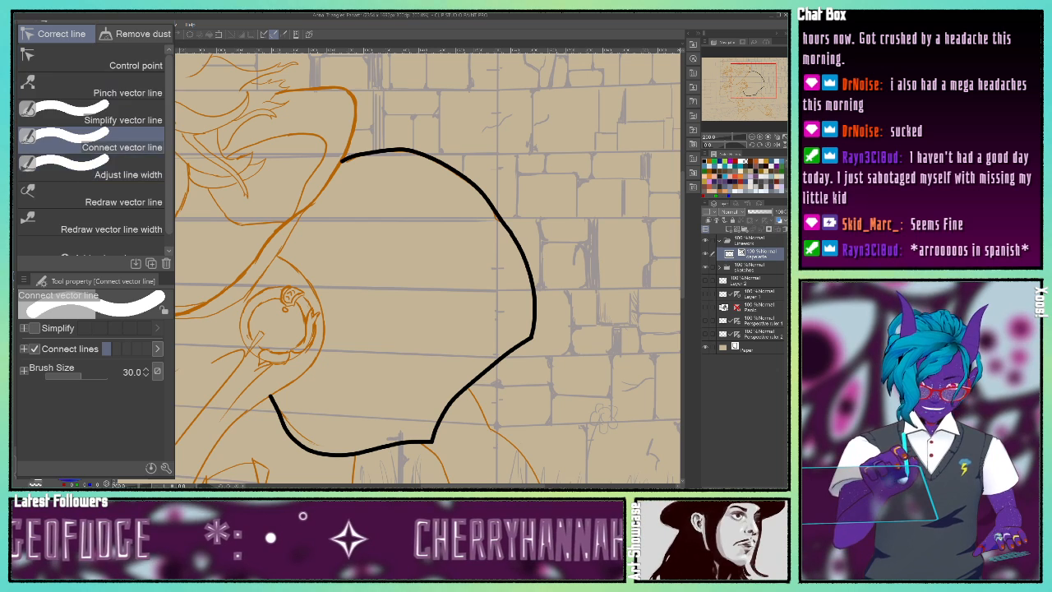
key("o")
left_click(510, 232)
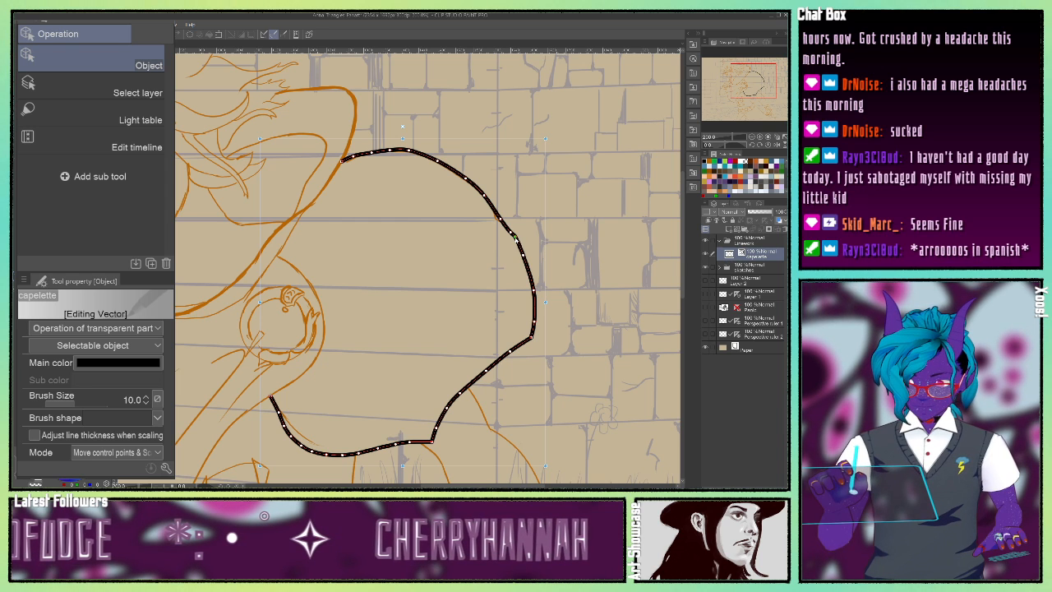
Delete the surplus control point near the junction on the cape's outer edge and reselect the outline to check it.
right_click(536, 251)
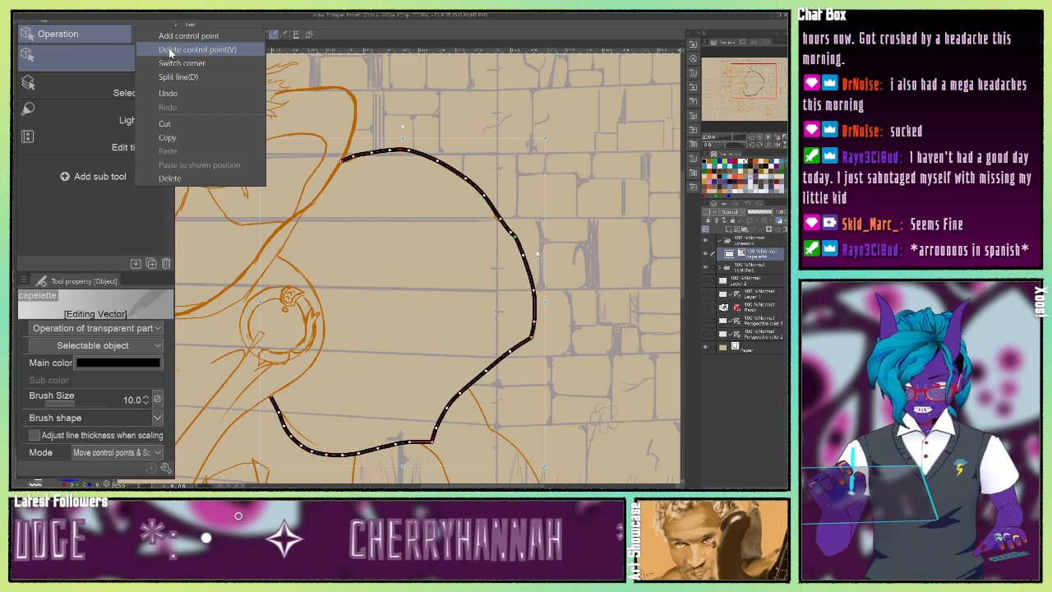
left_click(169, 52)
left_click(421, 274)
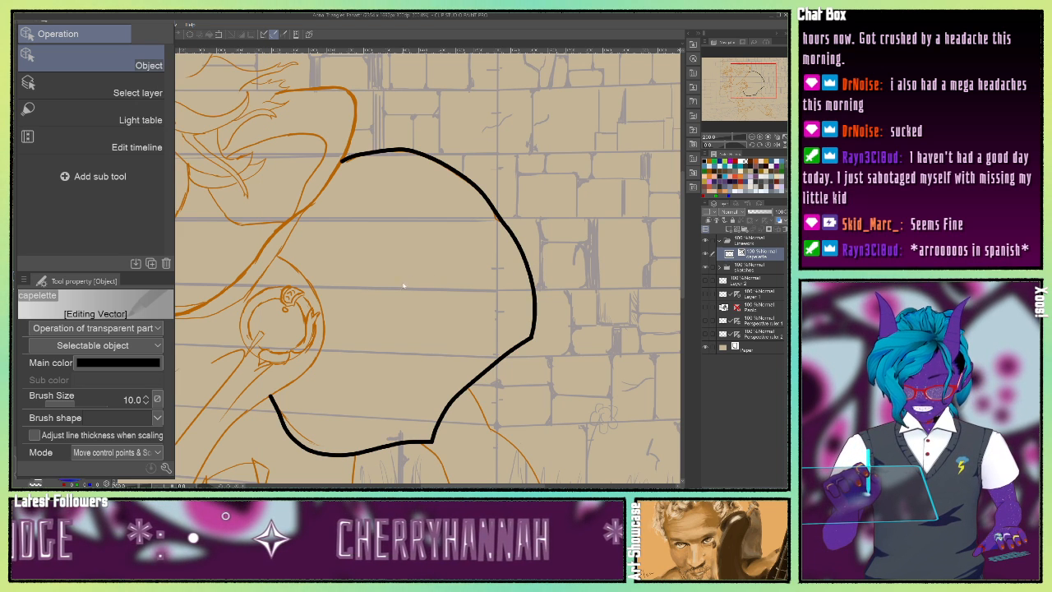
left_click(502, 223)
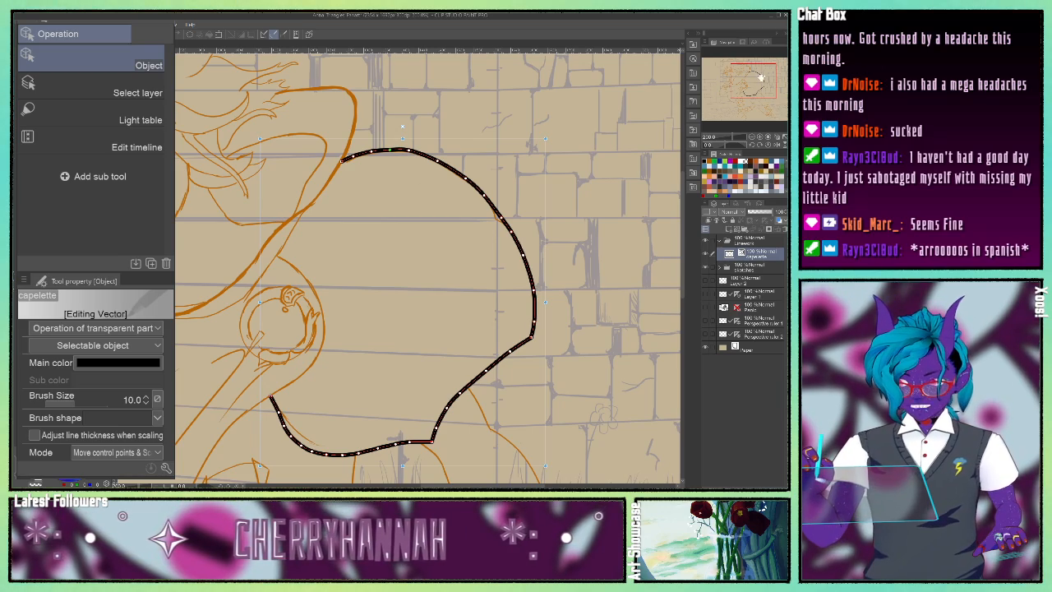
Trace the cape's front edge with Continuous curve, around the brooch, down to the lower tip and up to the bent arm's wrist.
left_click_drag(762, 78, 748, 85)
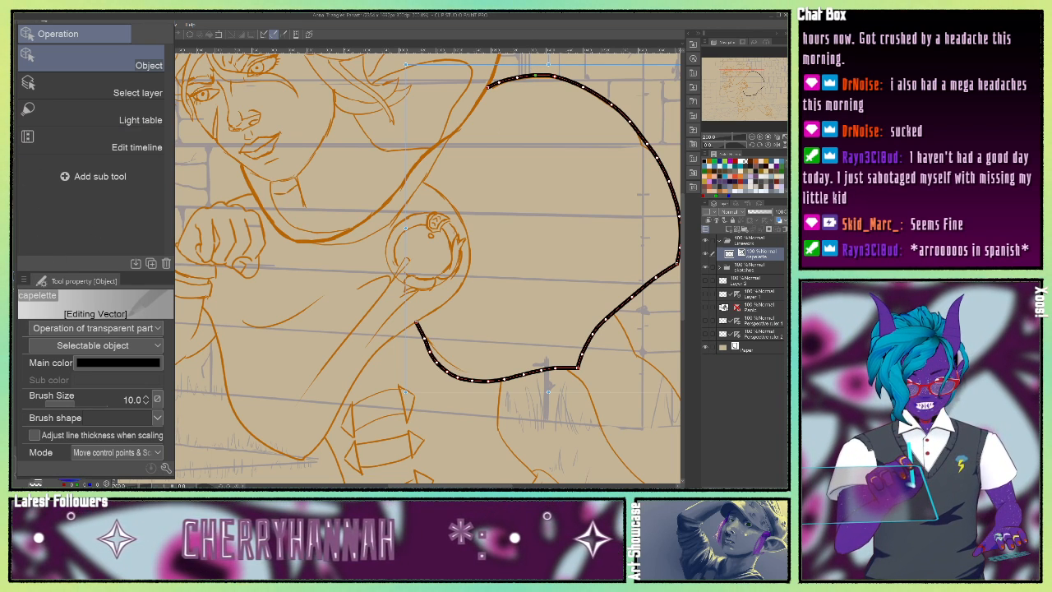
key("u")
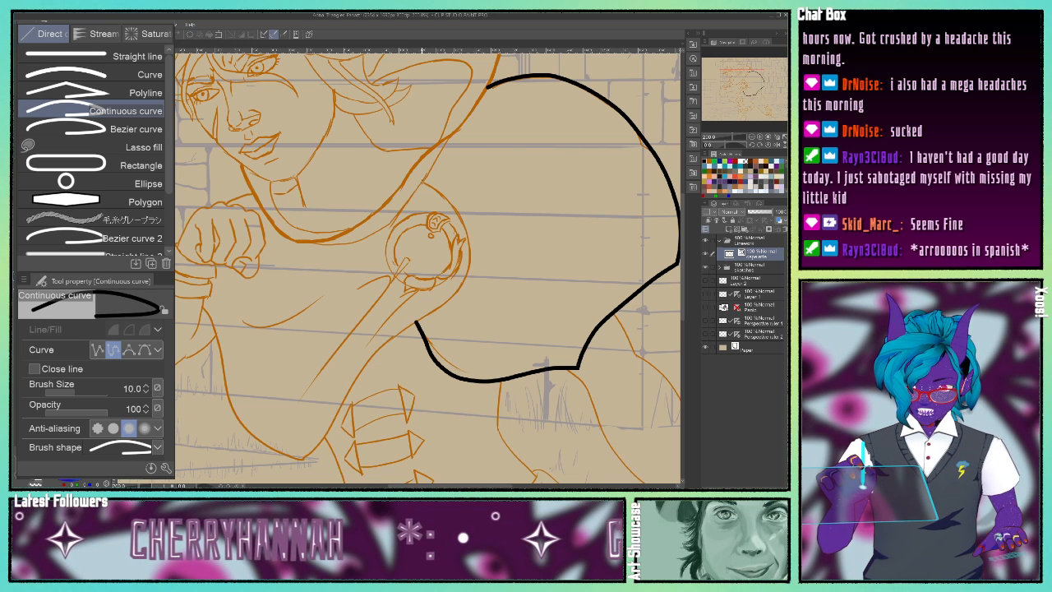
left_click(421, 181)
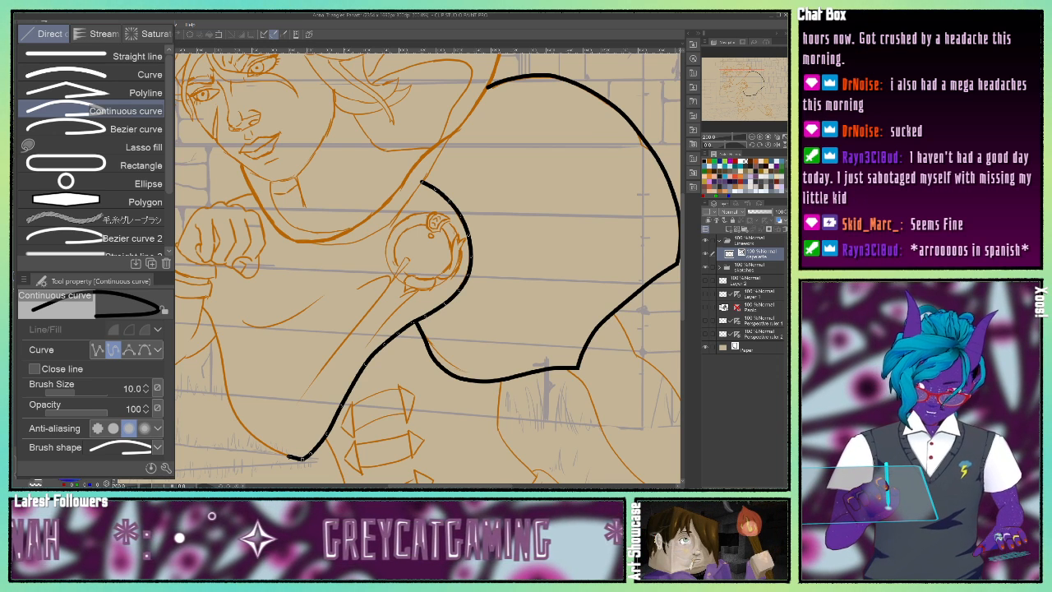
left_click(289, 457)
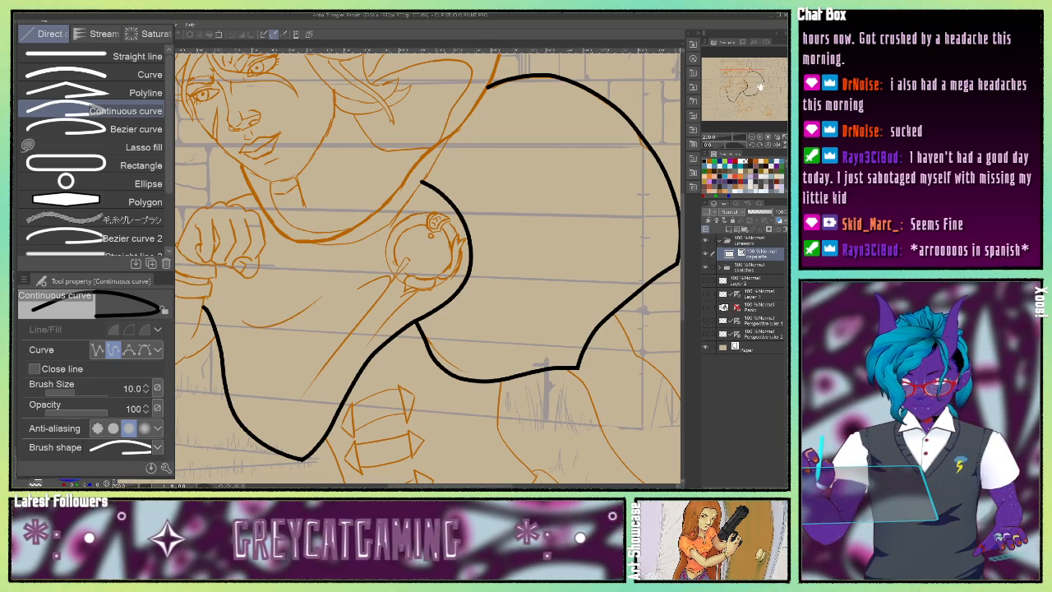
Trace the hooked fold and the shorter diagonal fold running down the cape from the brooch.
mouse_move(760, 86)
left_mouse_down()
mouse_move(754, 74)
mouse_move(746, 80)
left_mouse_up()
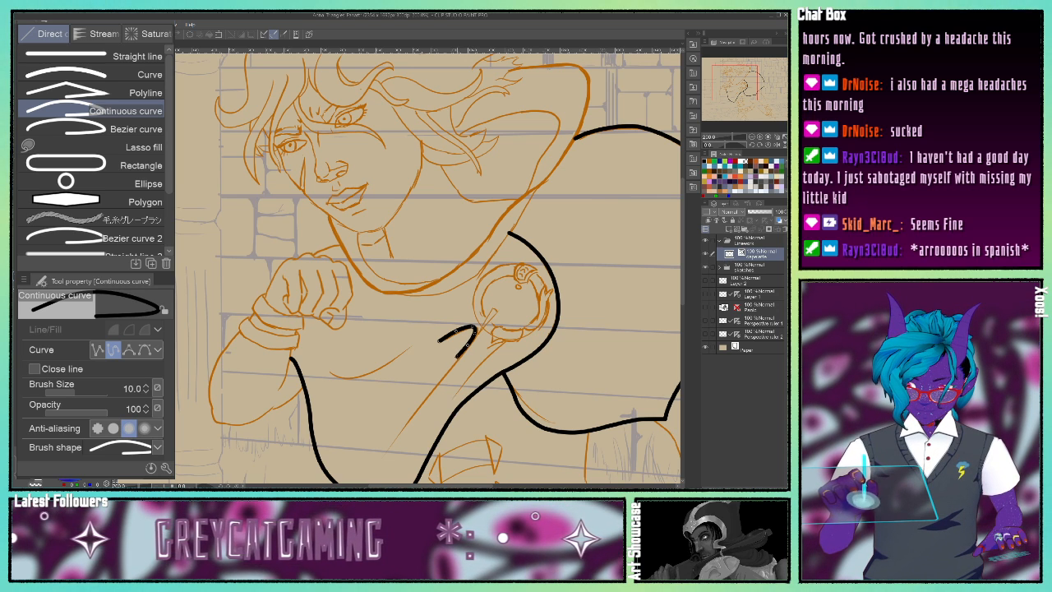
left_click(454, 362)
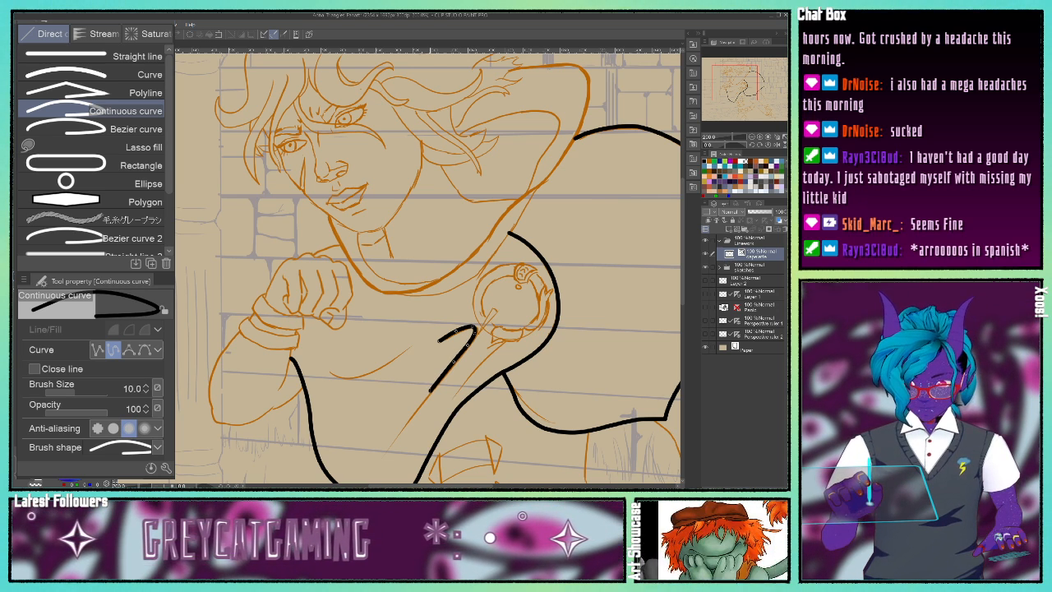
left_click(430, 392)
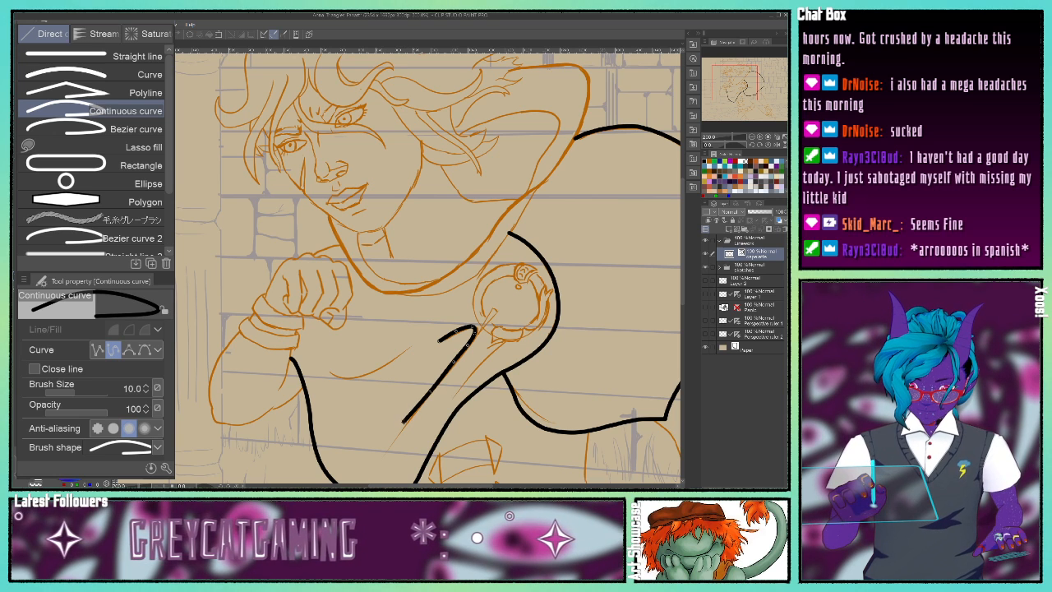
left_click(403, 421)
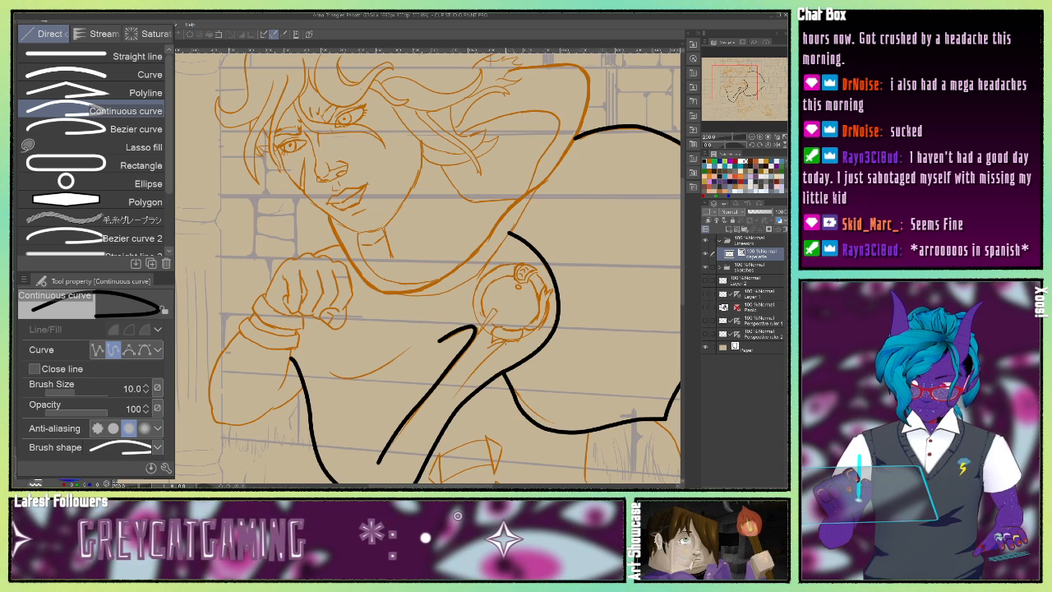
left_click(504, 345)
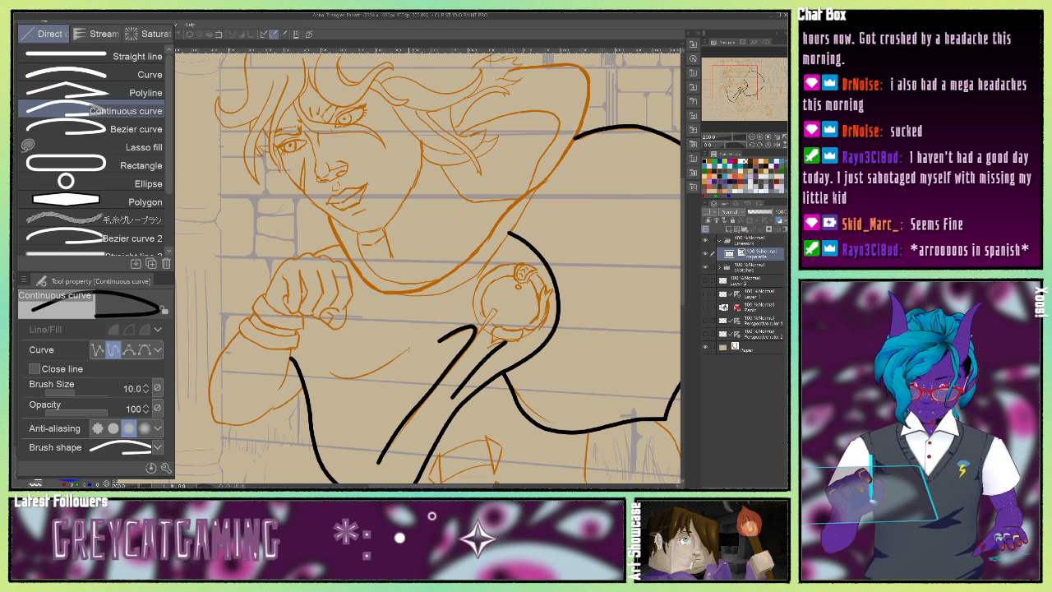
Trace the curved chest fold beside the bent arm and the short shoulder line above the fist.
left_click(390, 362)
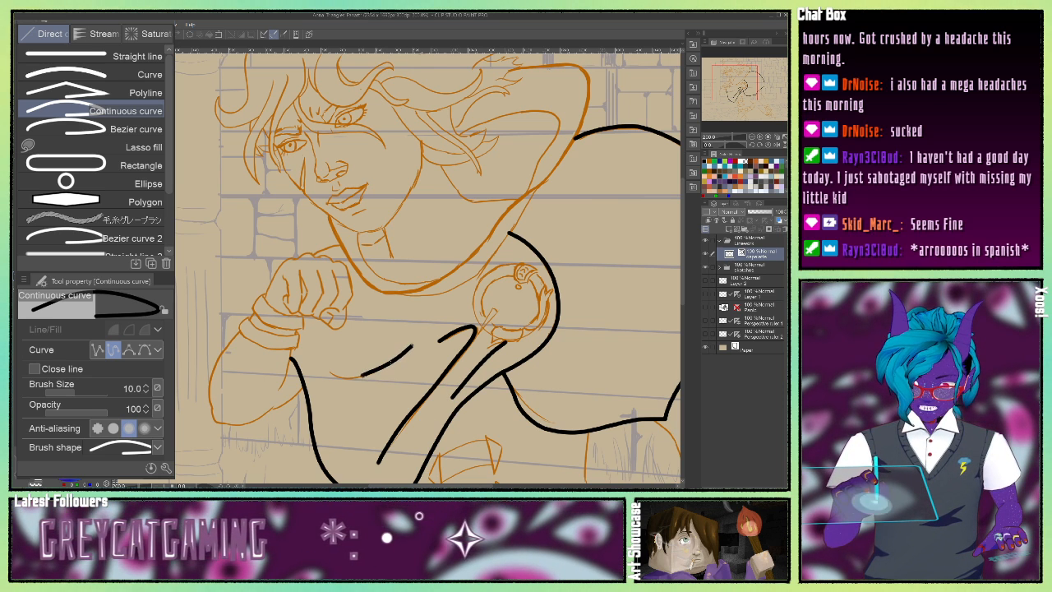
left_click(361, 376)
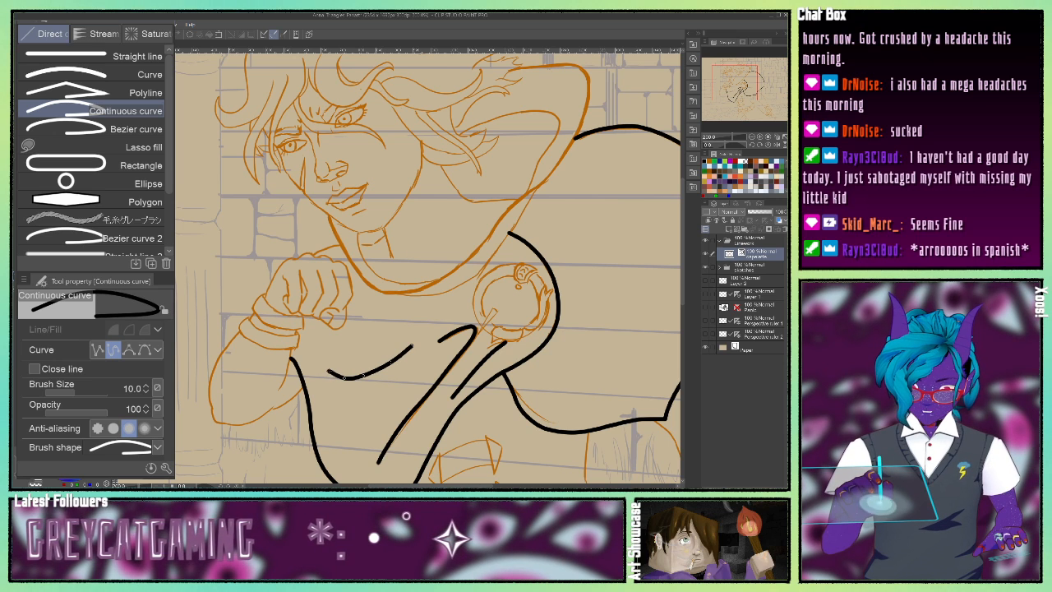
double_click(329, 374)
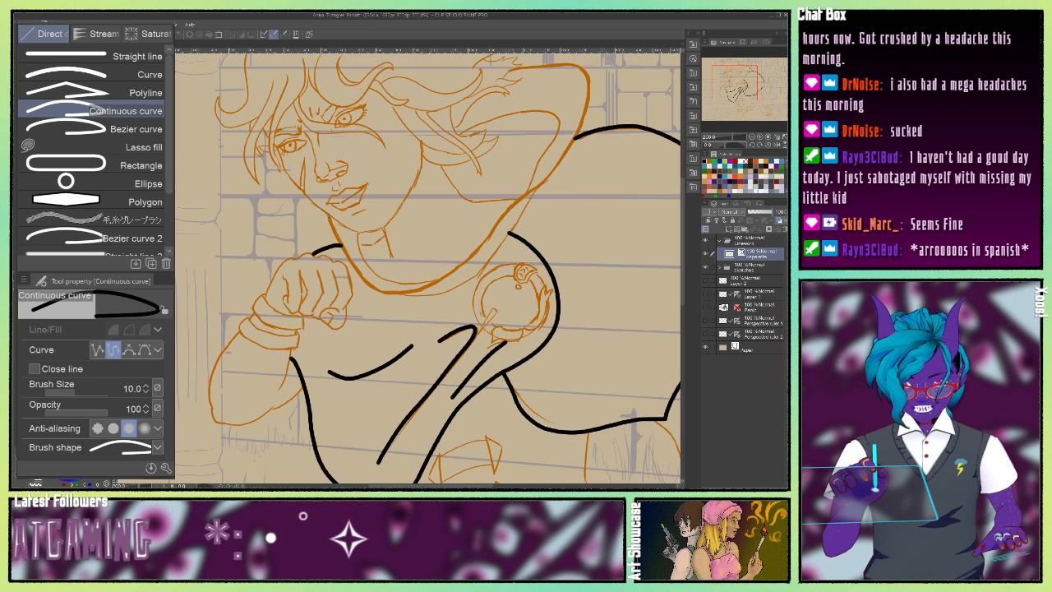
Trace the cape's neckline with a Continuous curve from under the chin, around the collar and up to the shoulder outline at the raised arm.
left_click(334, 233)
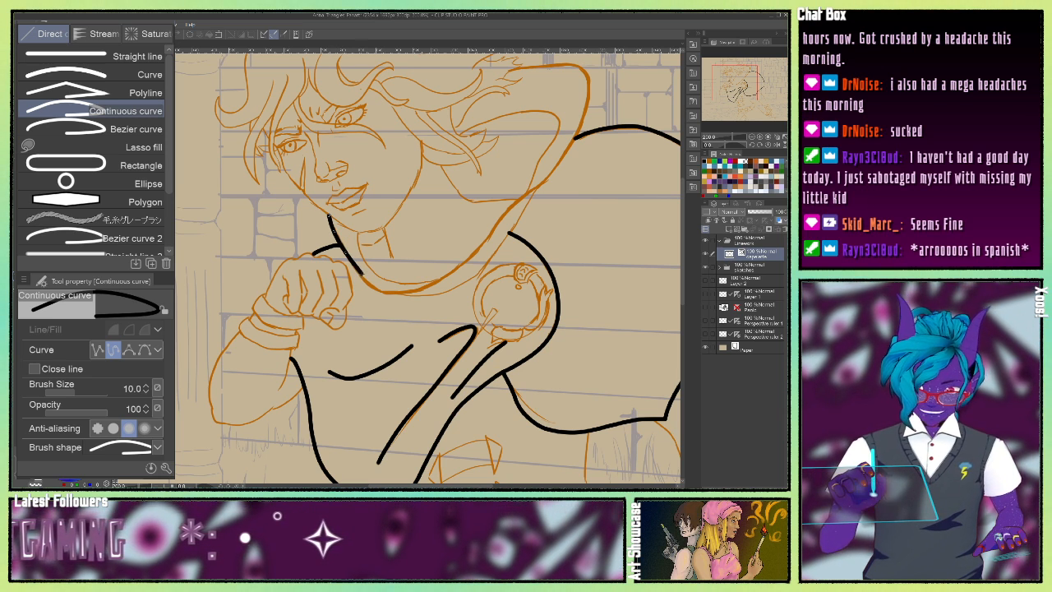
left_click(361, 278)
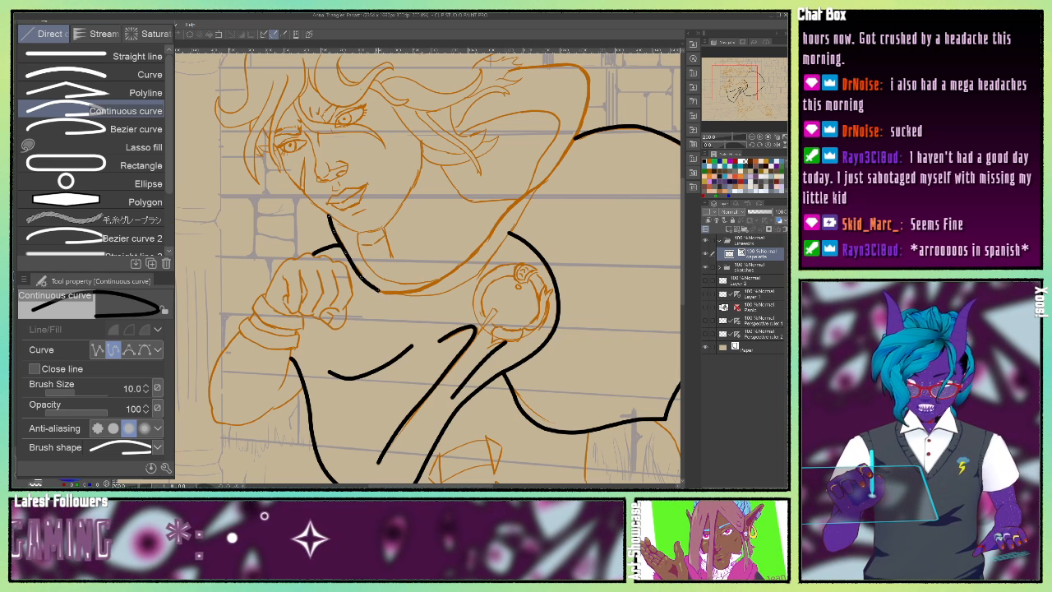
left_click(378, 290)
left_click(397, 293)
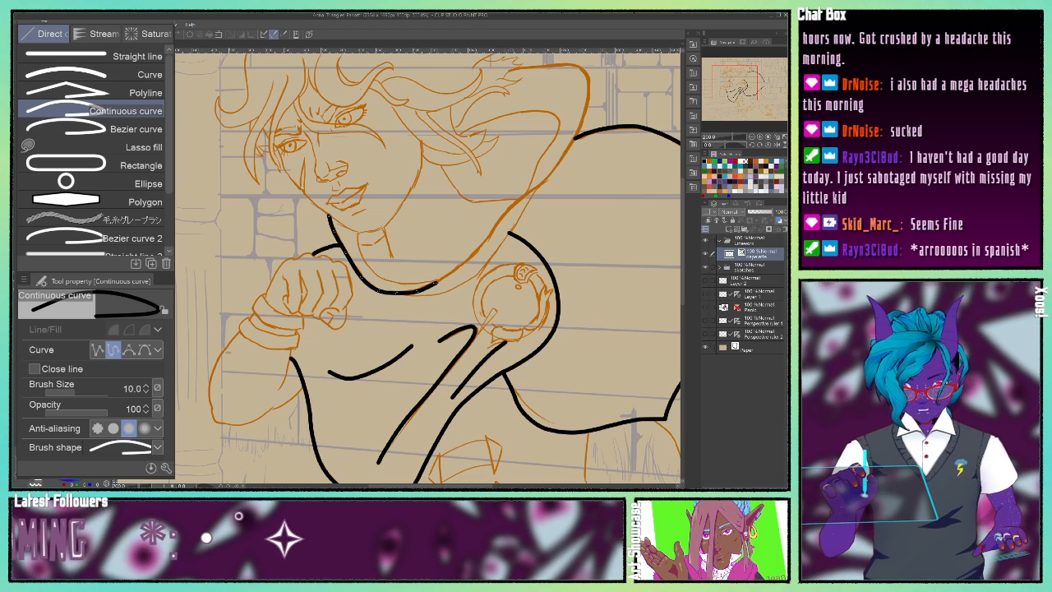
left_click(466, 263)
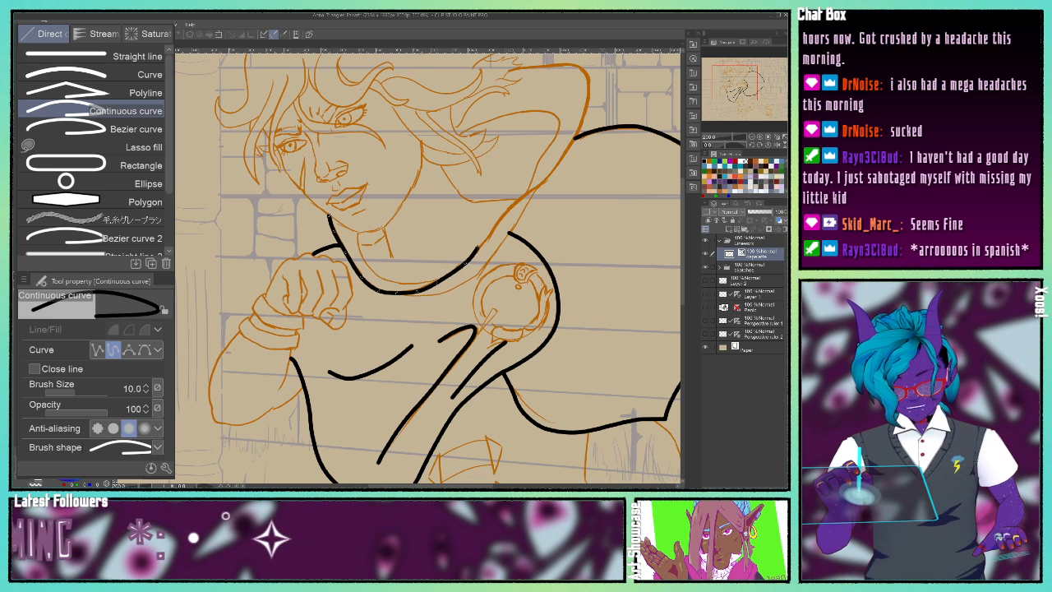
left_click(481, 246)
left_click(500, 221)
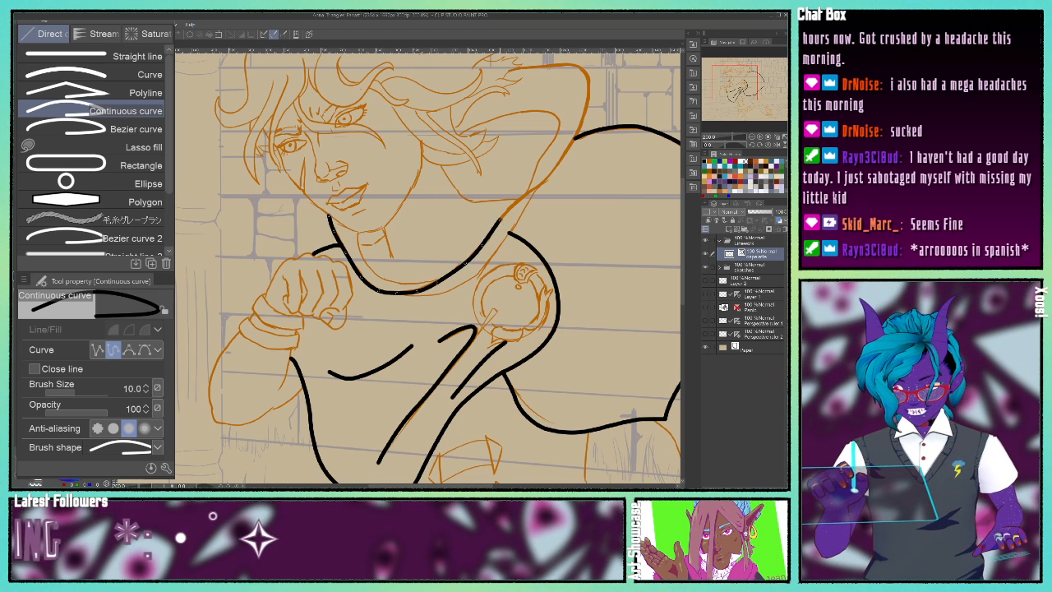
left_click(519, 197)
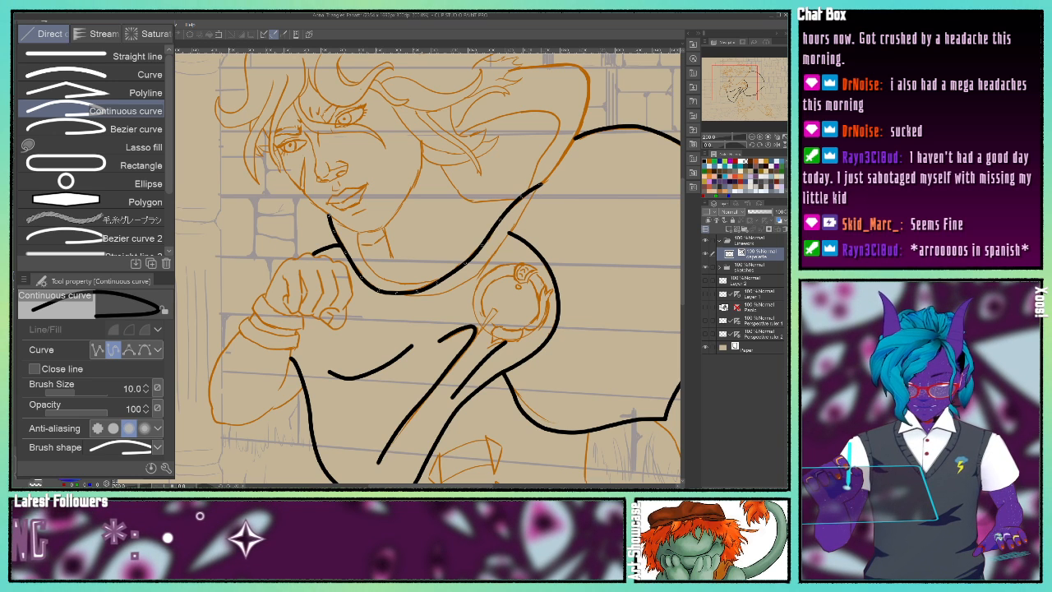
left_click(549, 180)
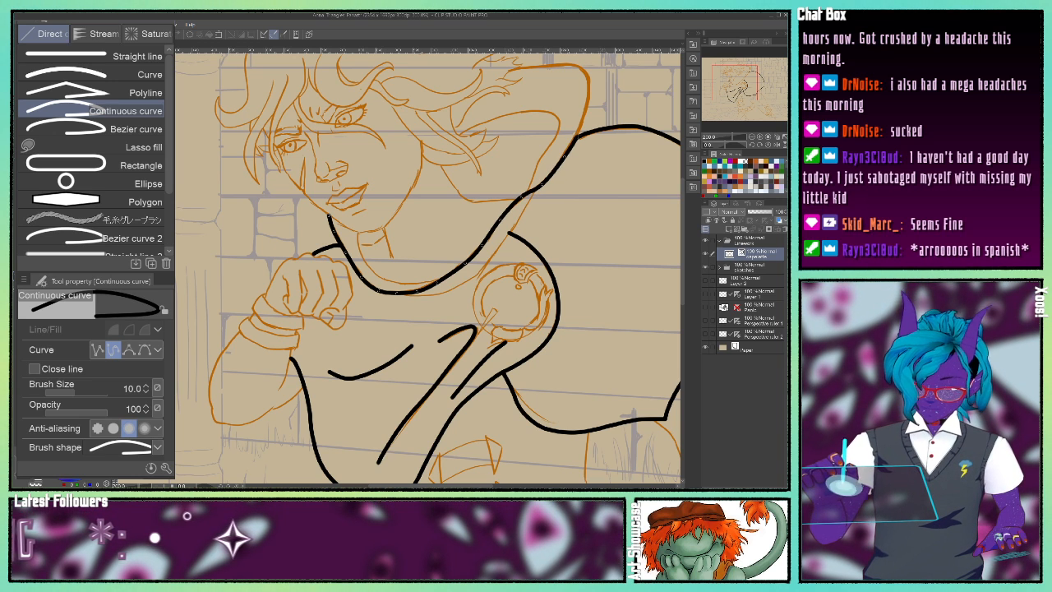
Trace the raised arm's outer sleeve edge from the cape's shoulder junction, around the elbow and back to the hair.
left_click(577, 136)
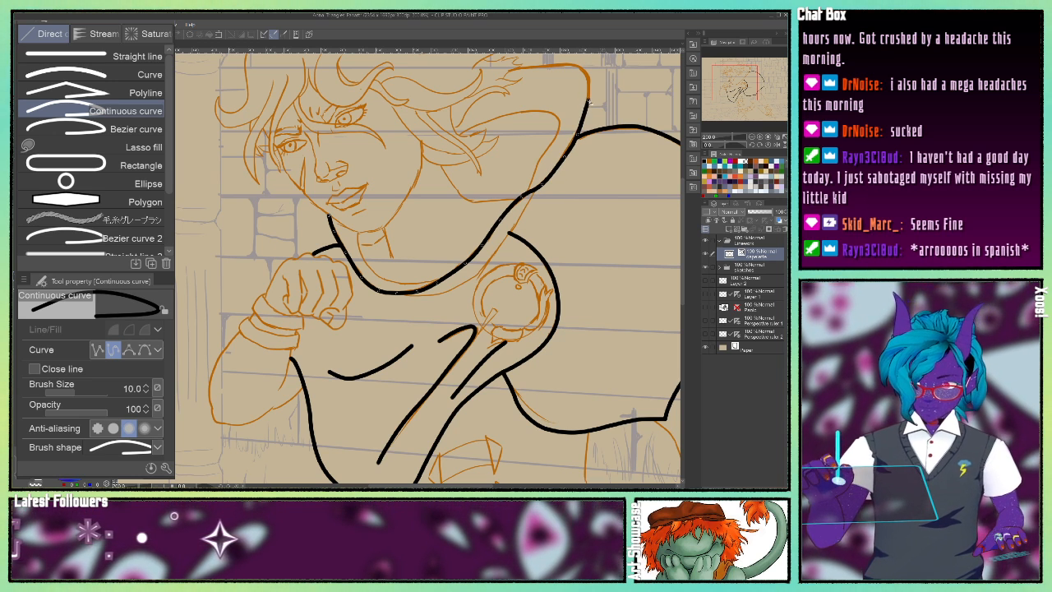
left_click(589, 74)
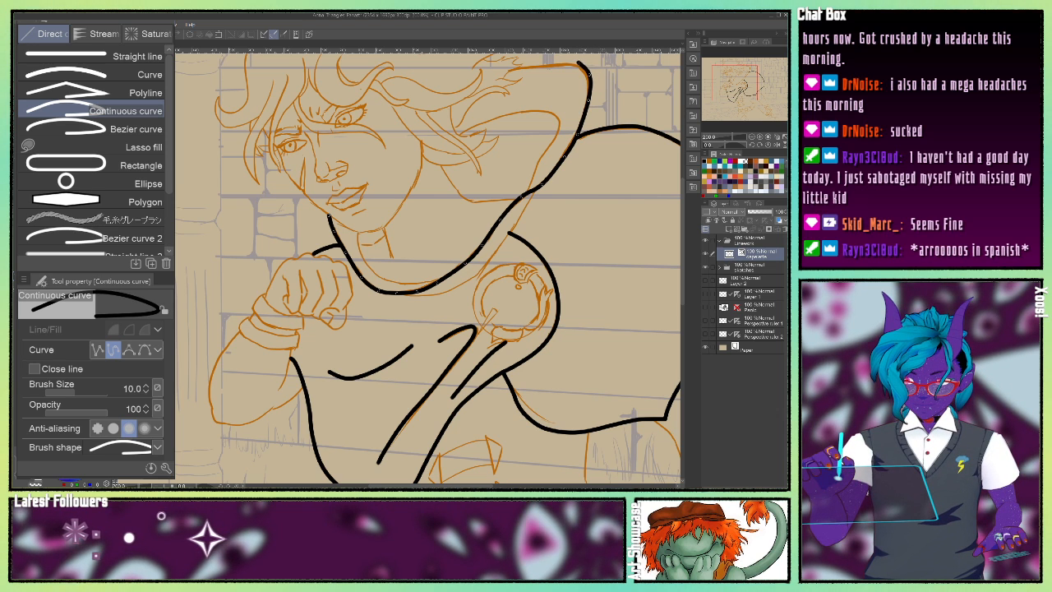
left_click(579, 64)
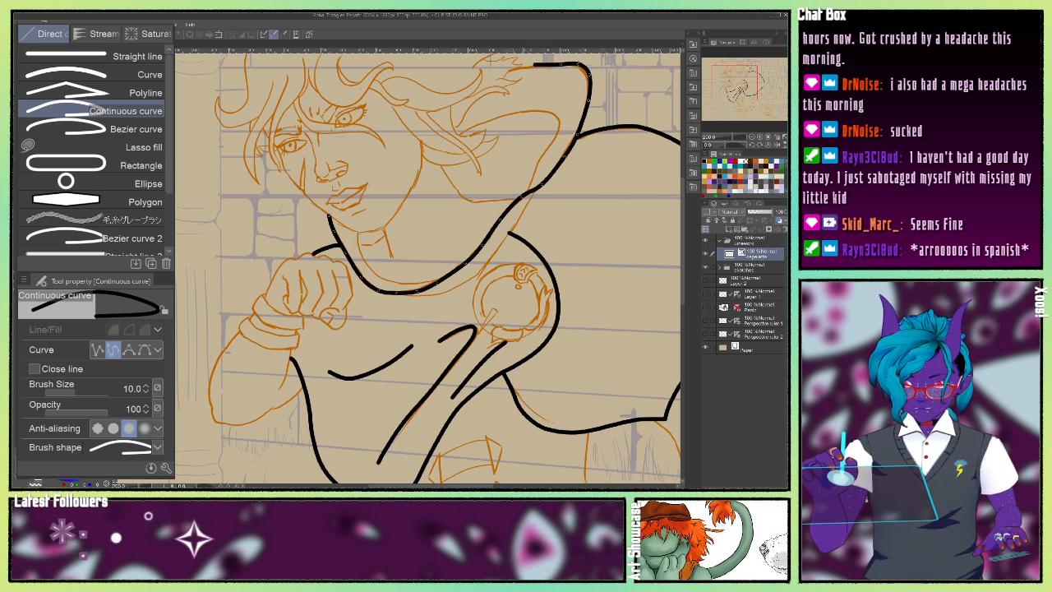
double_click(510, 69)
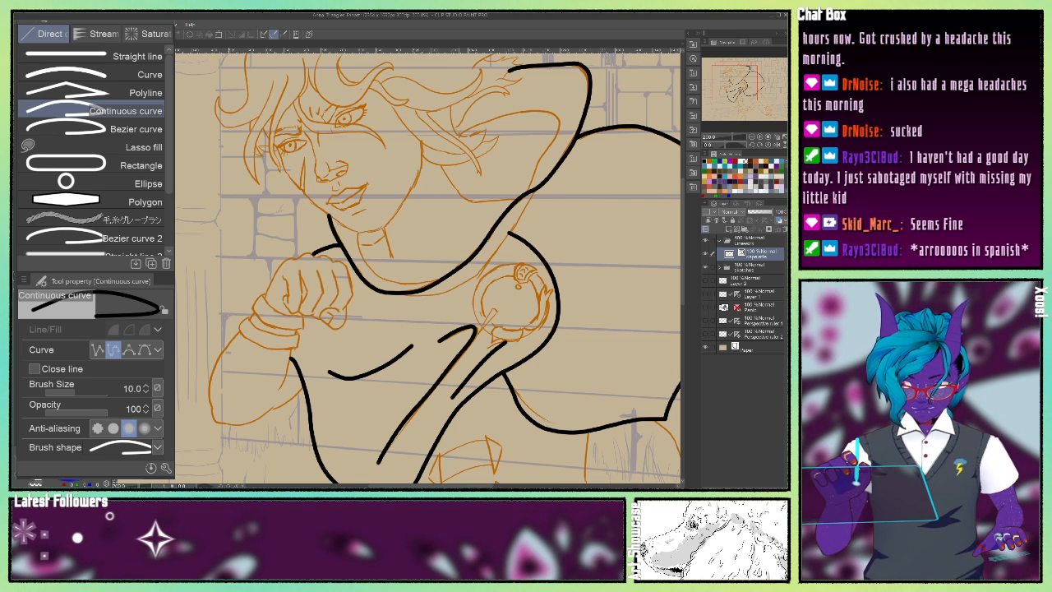
Trace the raised arm's inner edge from the hair around the bend, then down along the neckline to the collar's lower middle.
left_click(461, 133)
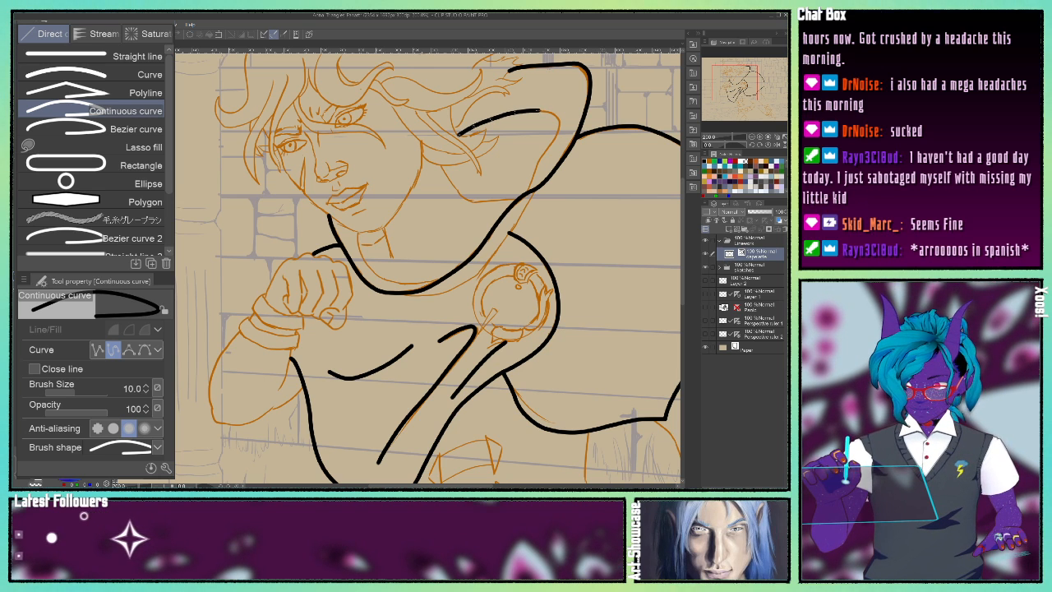
left_click(555, 114)
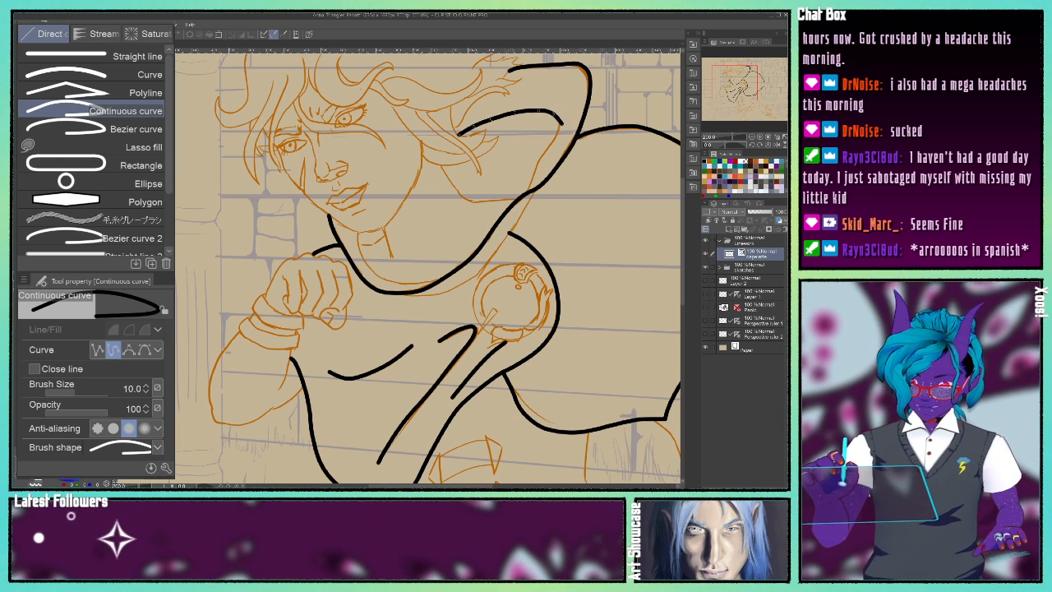
left_click(561, 123)
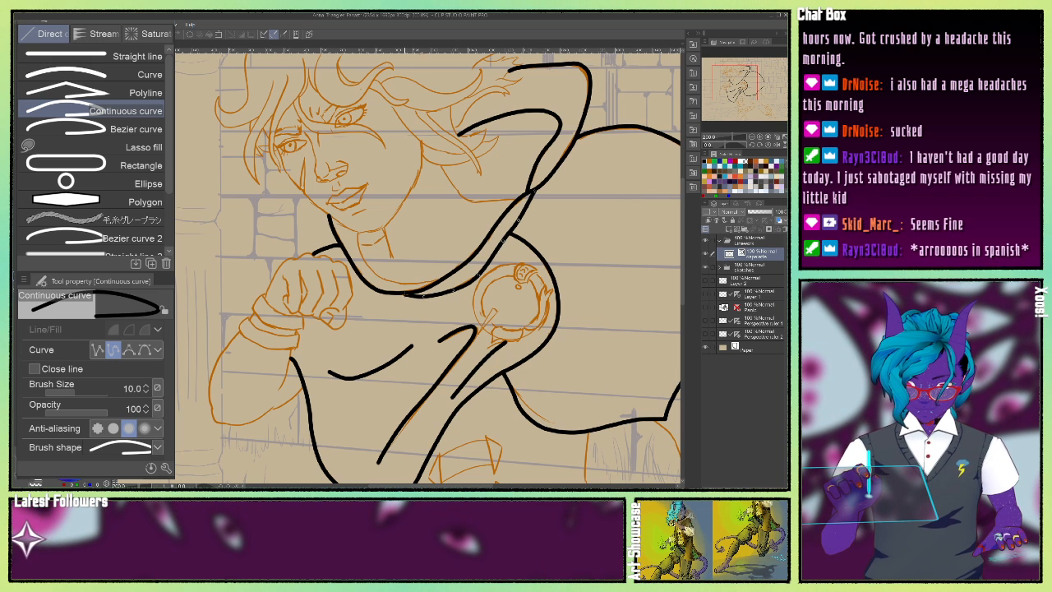
double_click(404, 293)
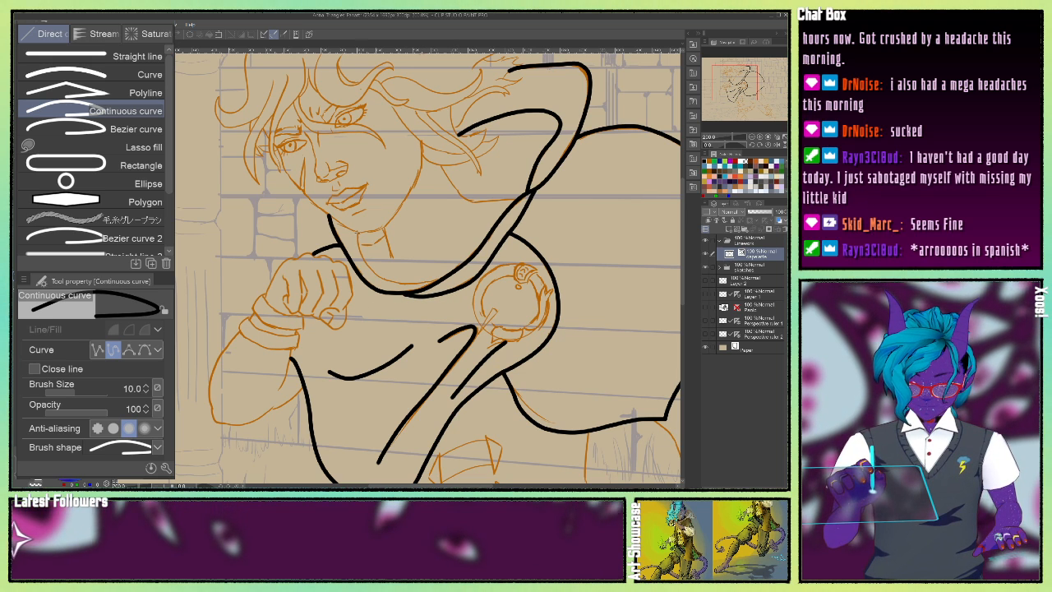
Trace the collar's inner edge with a Continuous curve from below the chin, around the base of the neck to the neckline.
left_click(356, 236)
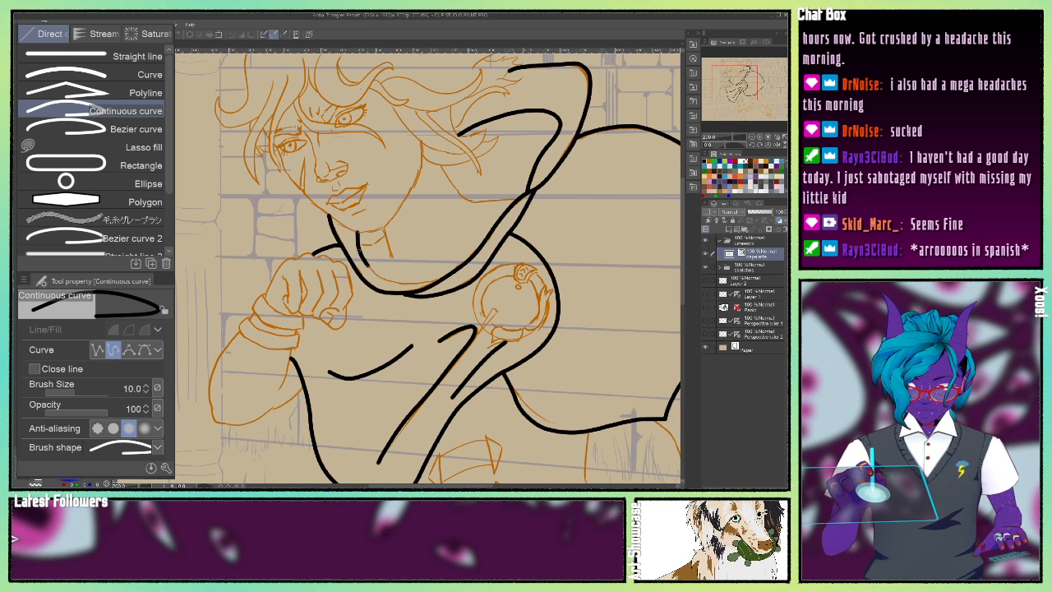
left_click(370, 267)
left_click(383, 278)
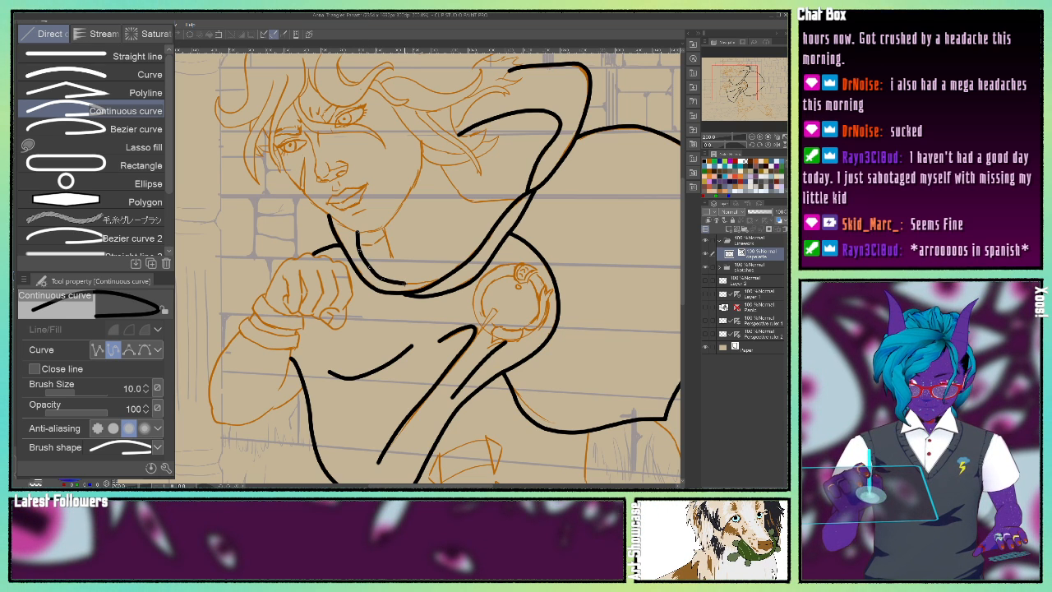
left_click(403, 283)
left_click(420, 282)
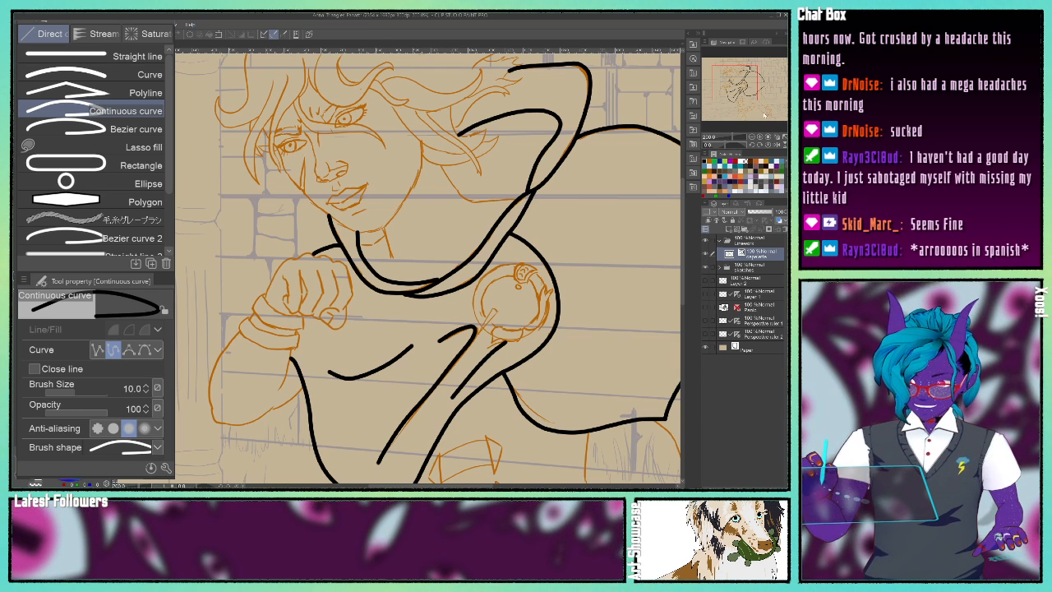
Create a new vector layer for the masonry below the cape line layer and switch to the Polyline tool.
mouse_move(750, 82)
left_mouse_down()
mouse_move(773, 91)
mouse_move(747, 84)
left_mouse_up()
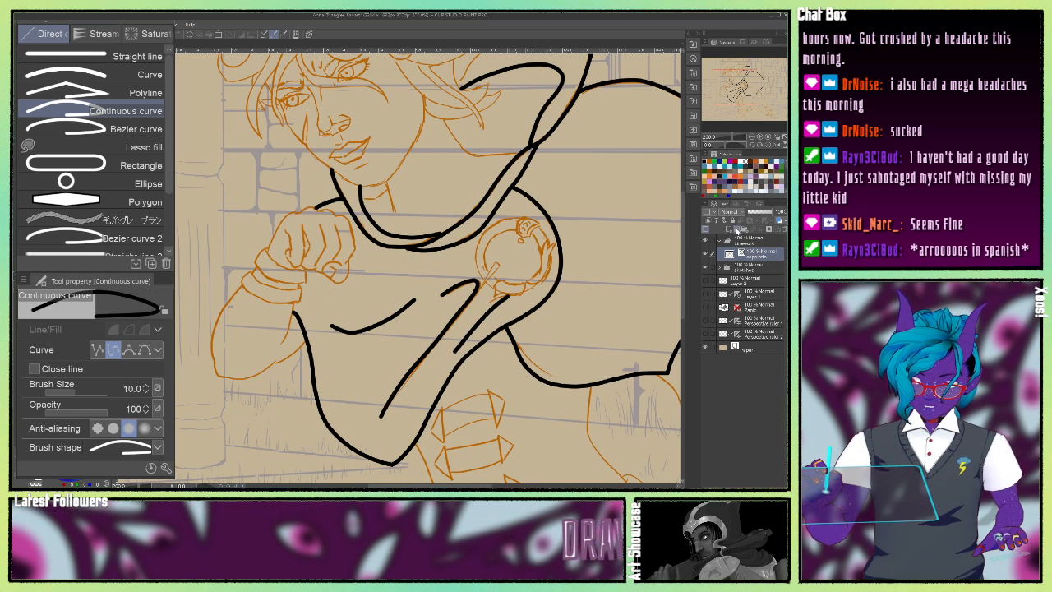
left_click(736, 233)
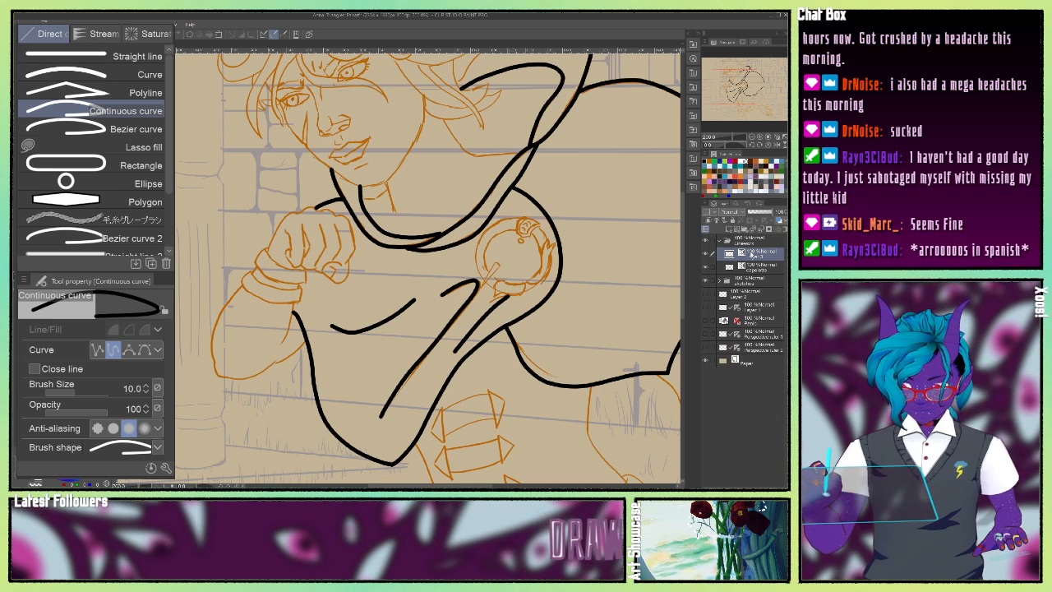
left_click_drag(744, 255, 750, 273)
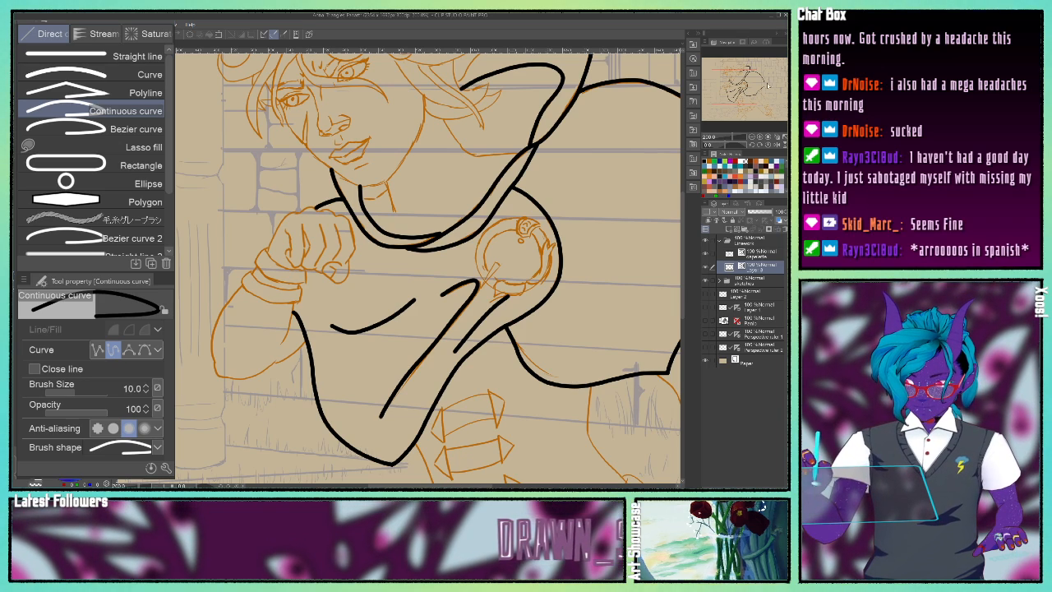
left_click_drag(742, 85, 770, 83)
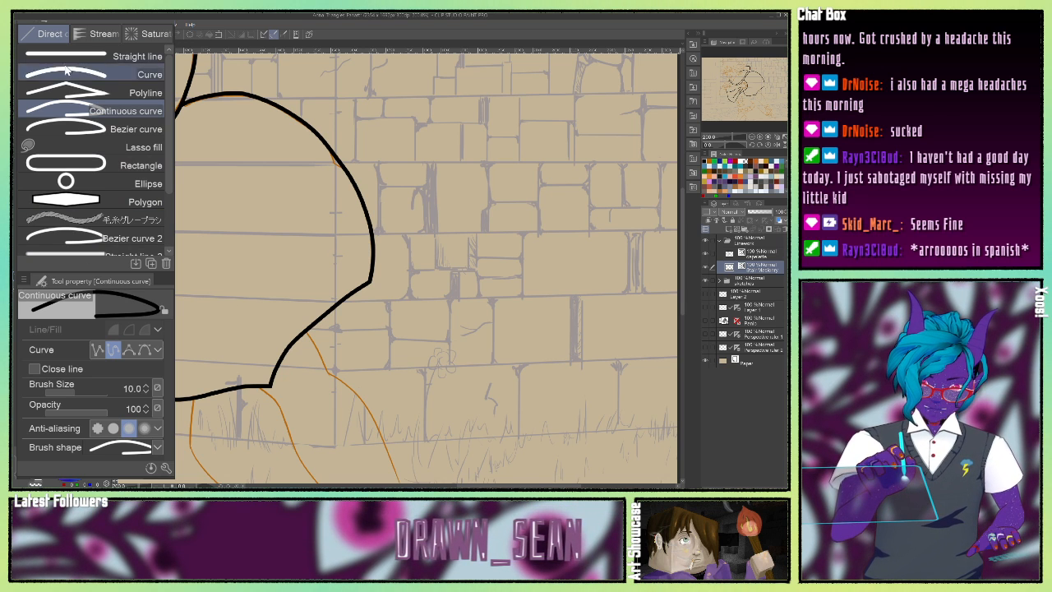
left_click(69, 93)
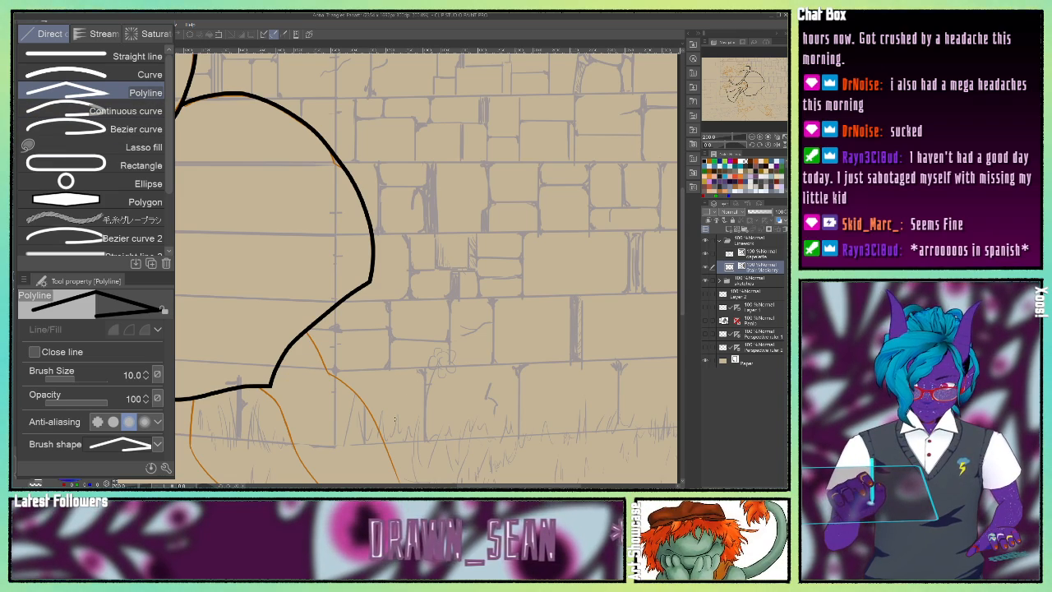
left_click_drag(746, 87, 762, 108)
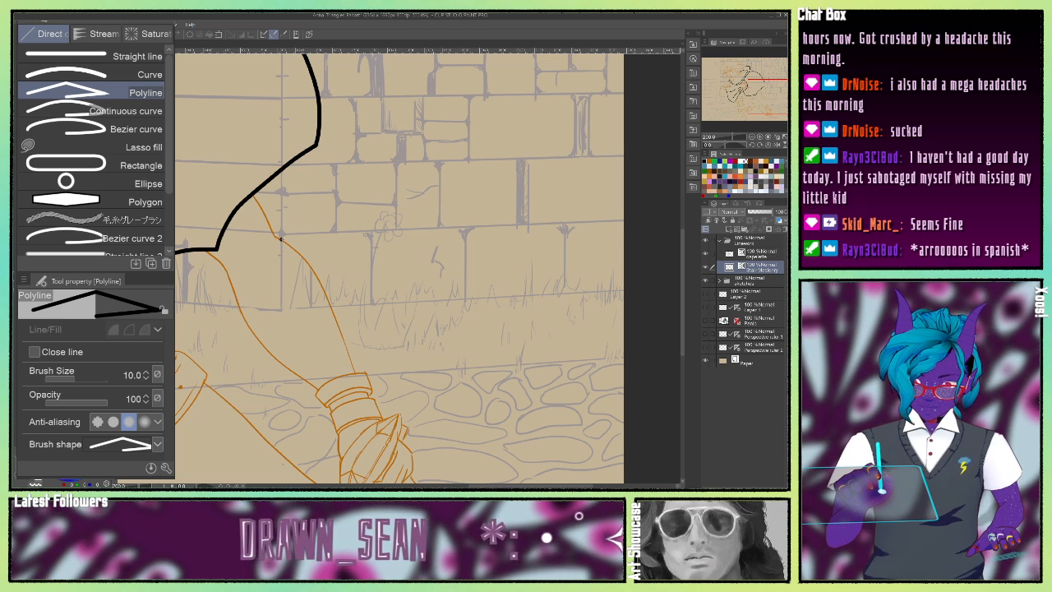
left_click(281, 239)
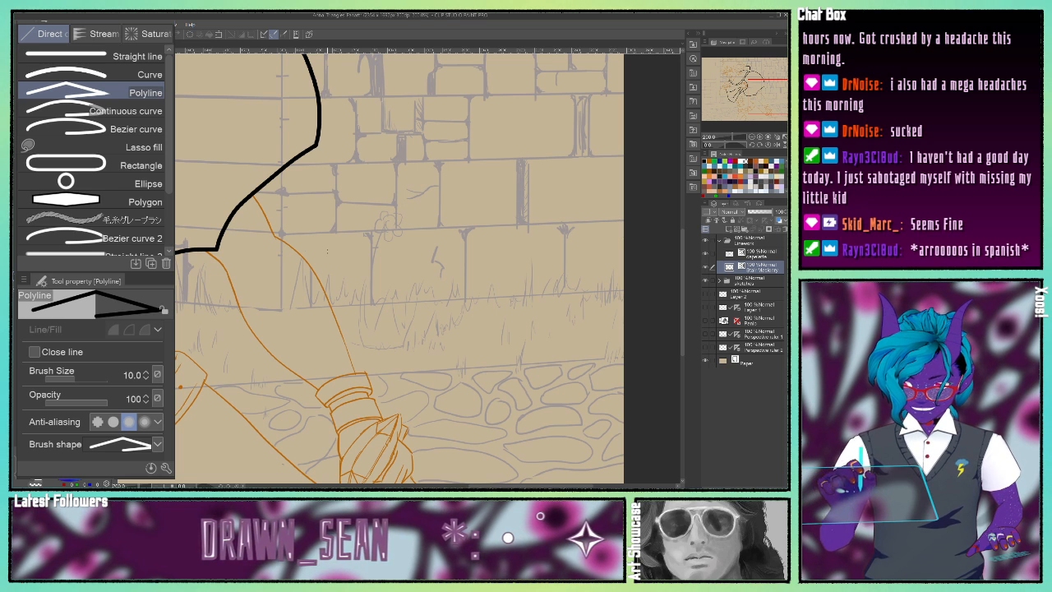
left_click(365, 245)
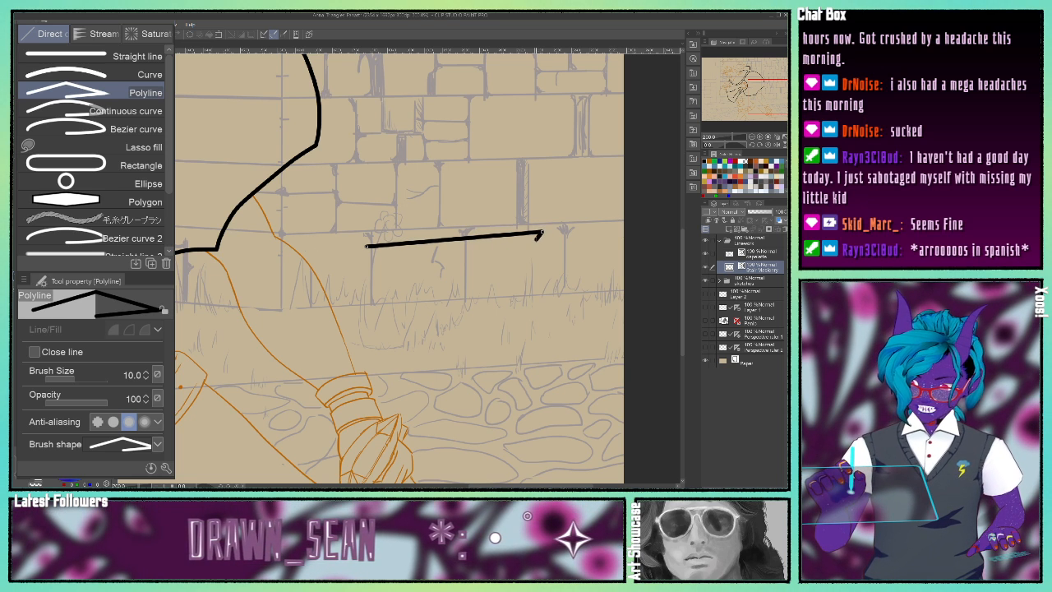
key("BackSpace")
key("Escape")
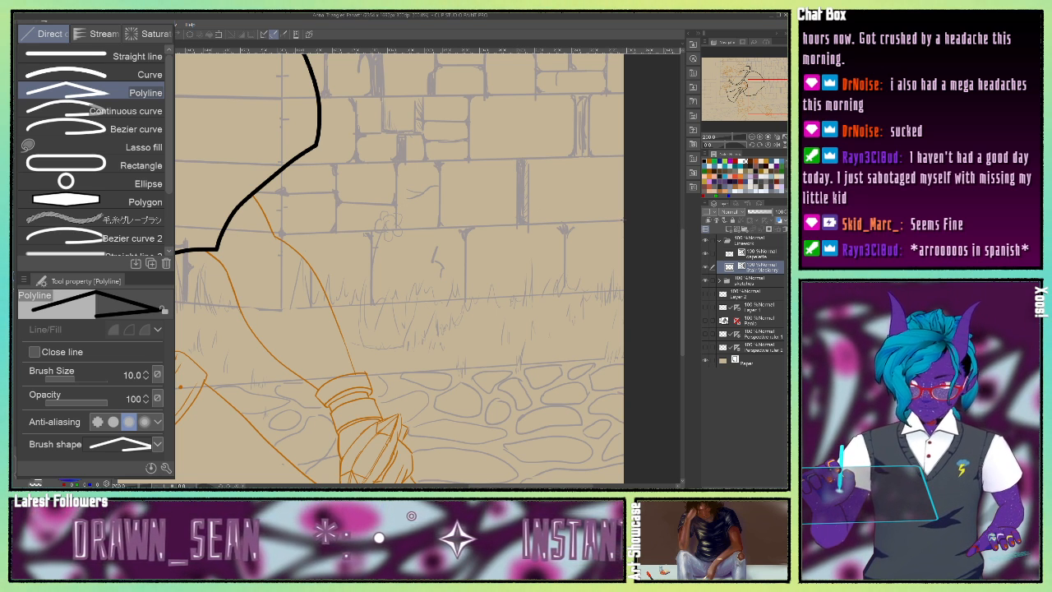
Ink two horizontal mortar lines between the canvas edge and the character, plus the vertical joint below the lower line.
left_click_drag(624, 220, 355, 233)
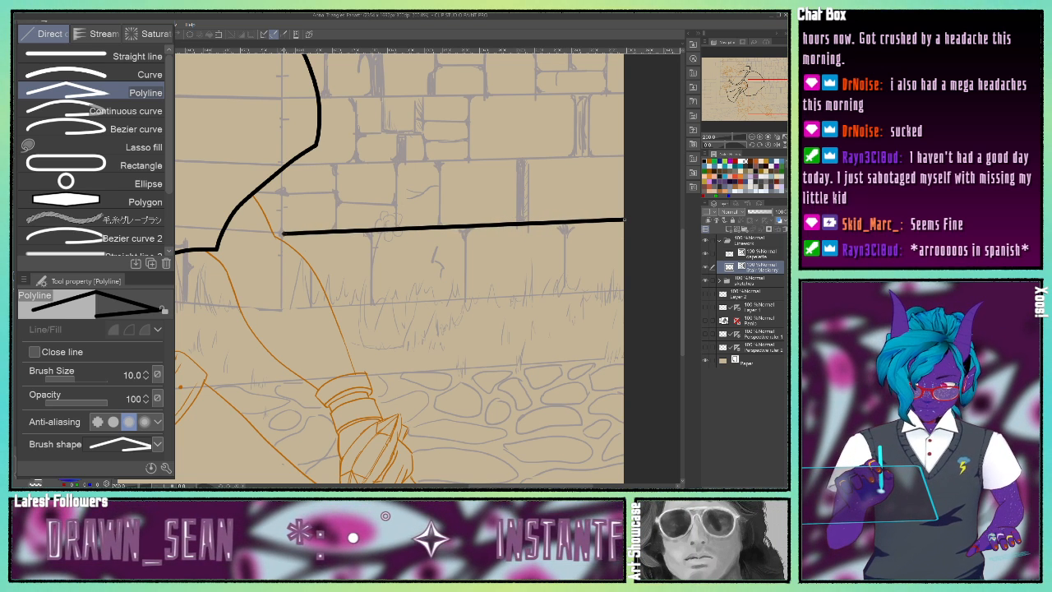
double_click(264, 232)
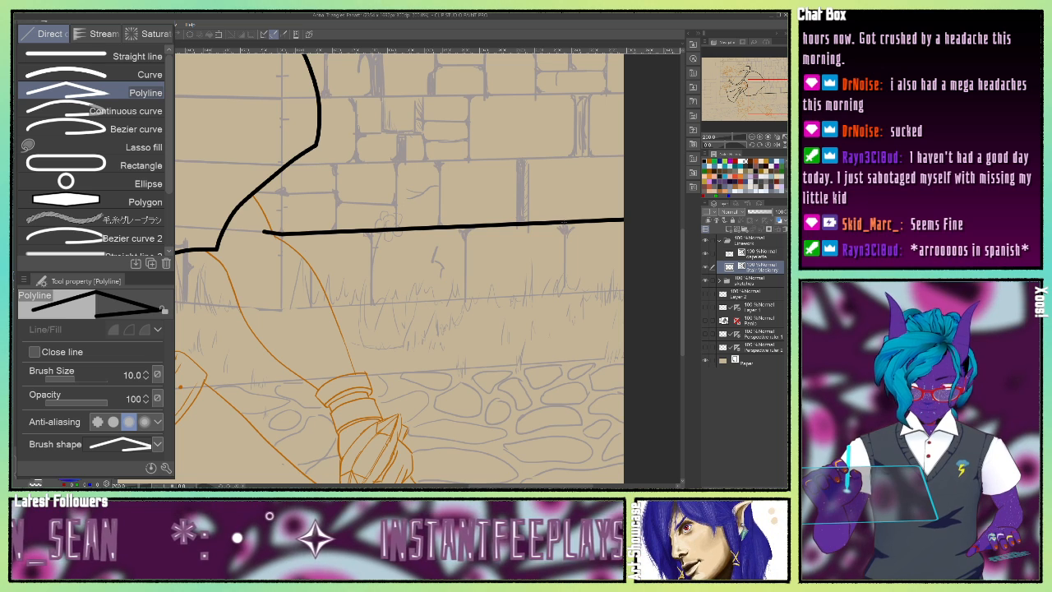
left_click_drag(564, 219, 567, 261)
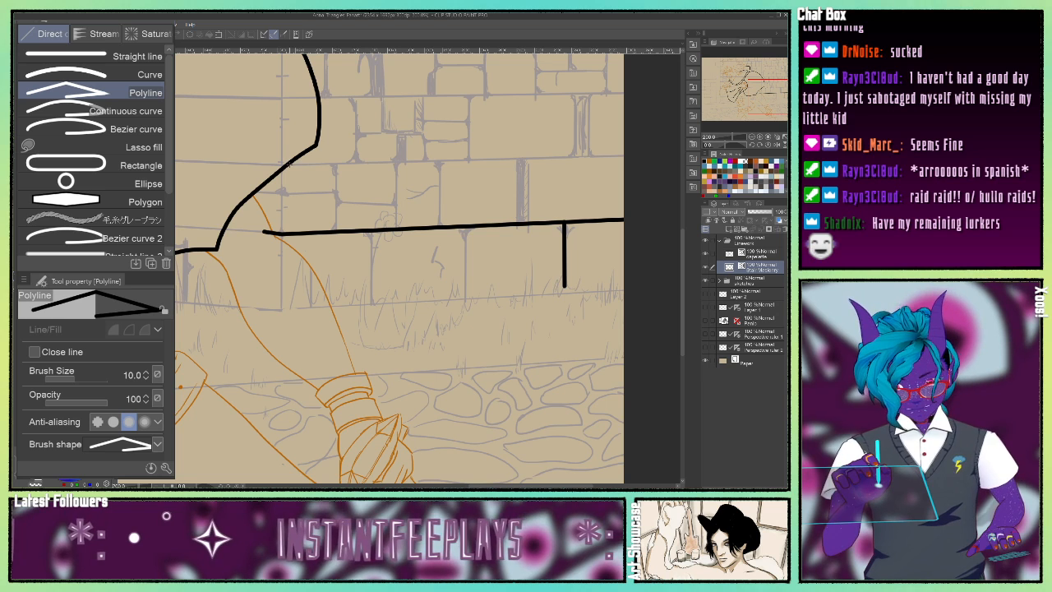
left_click(286, 164)
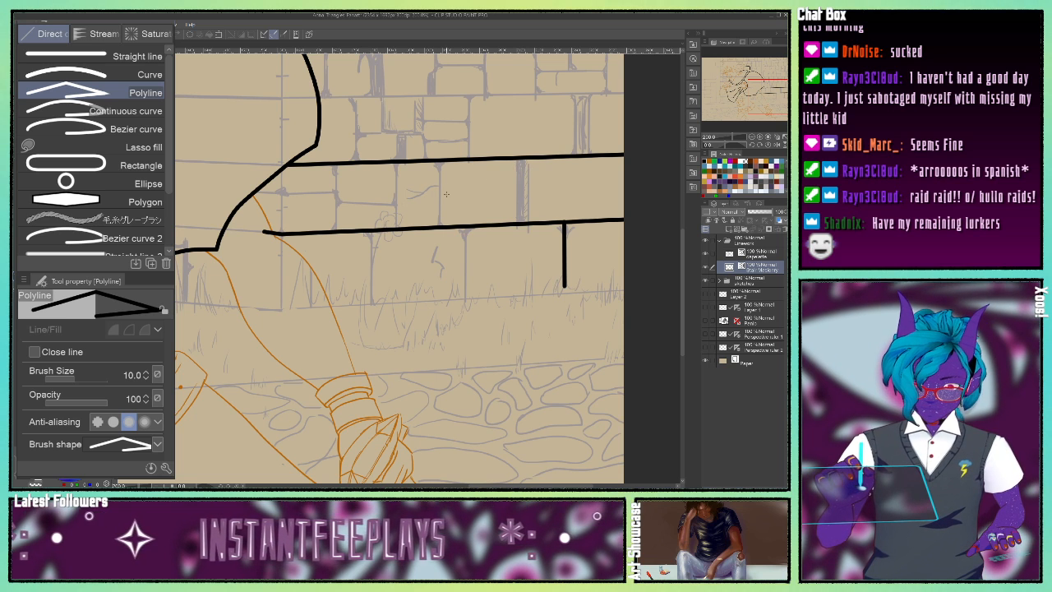
Outline the small rectangular stone hanging from the upper mortar line near the cape's edge with a Polyline.
left_click(395, 163)
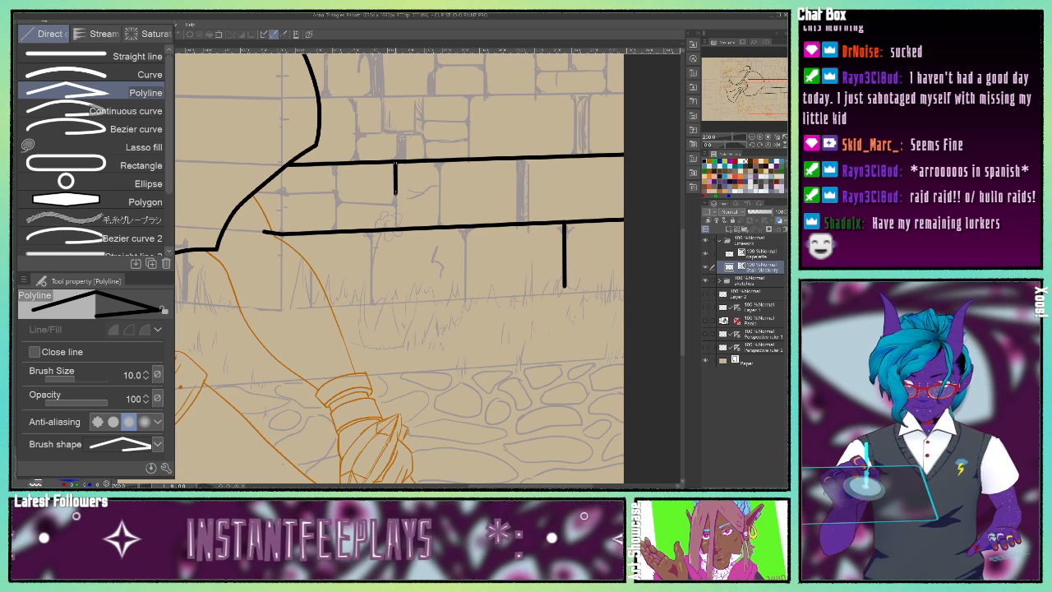
left_click(395, 205)
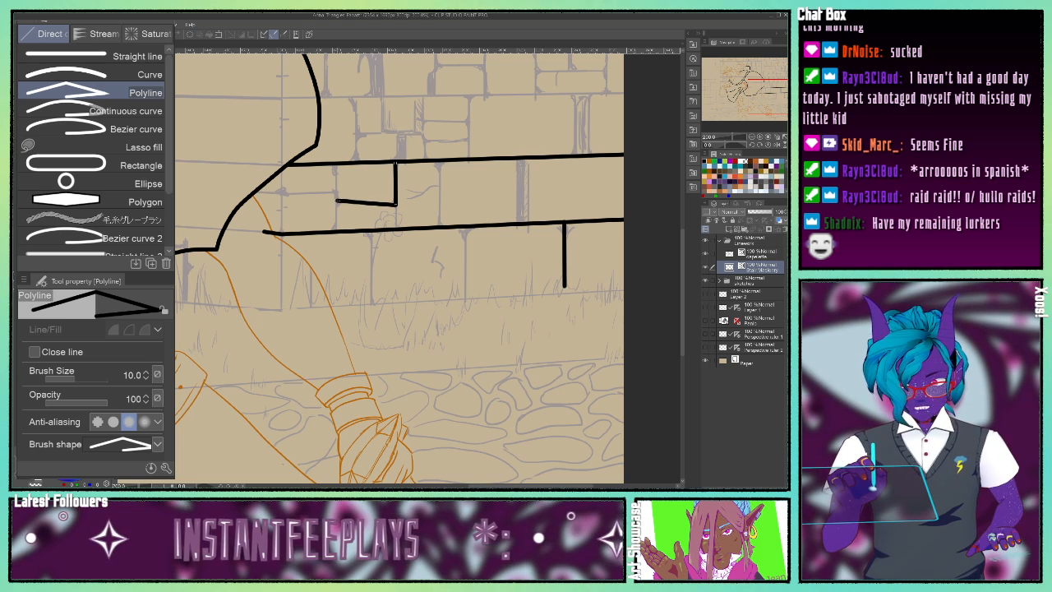
left_click(336, 201)
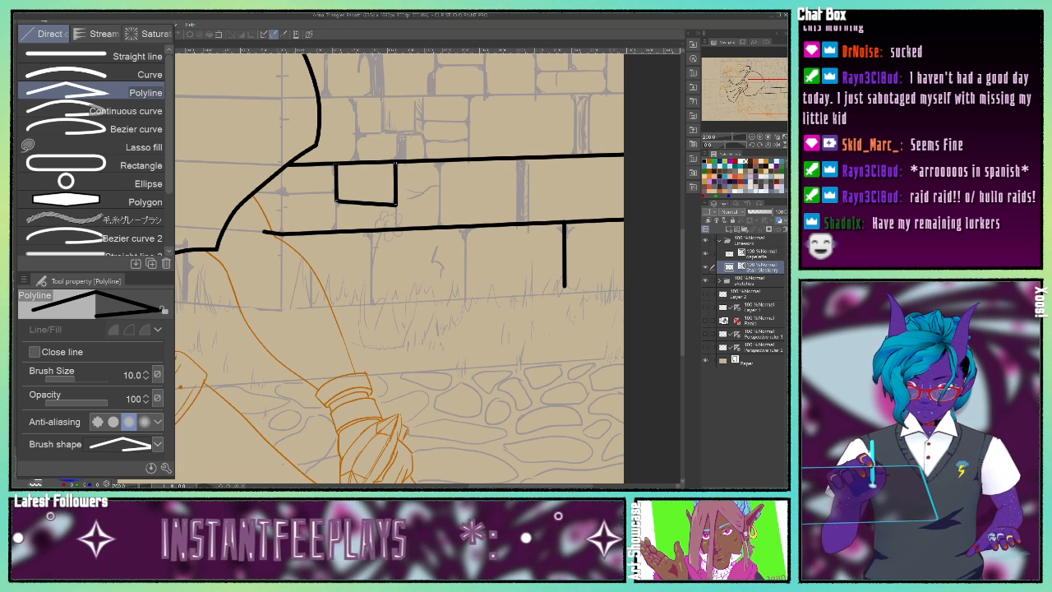
double_click(335, 164)
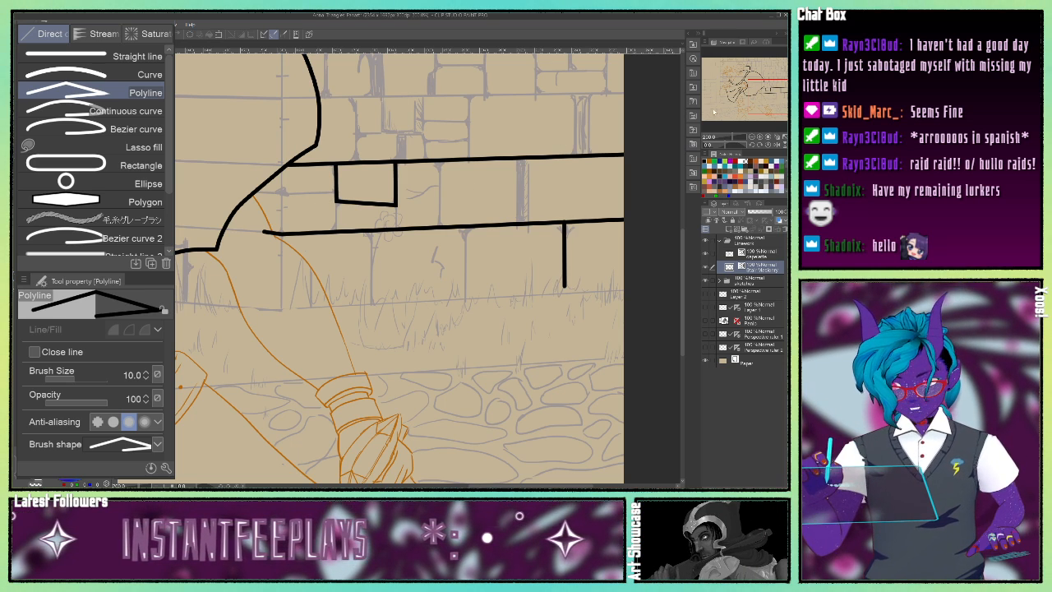
Start a Polyline on the upper mortar line, rising along the narrow stone's side and running along its lower edge toward the cape.
left_click_drag(774, 99, 773, 93)
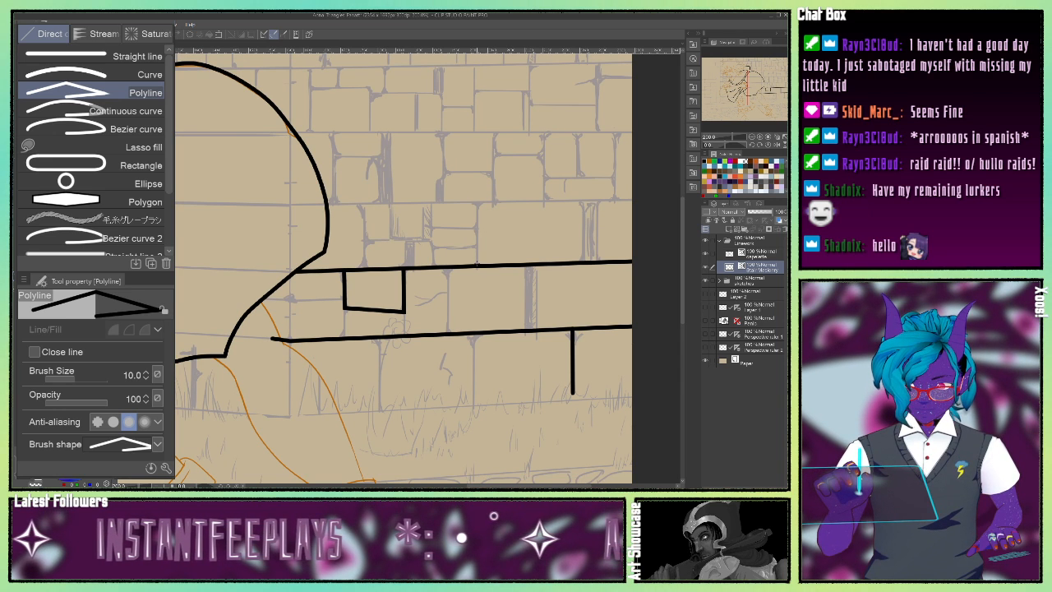
left_click(477, 264)
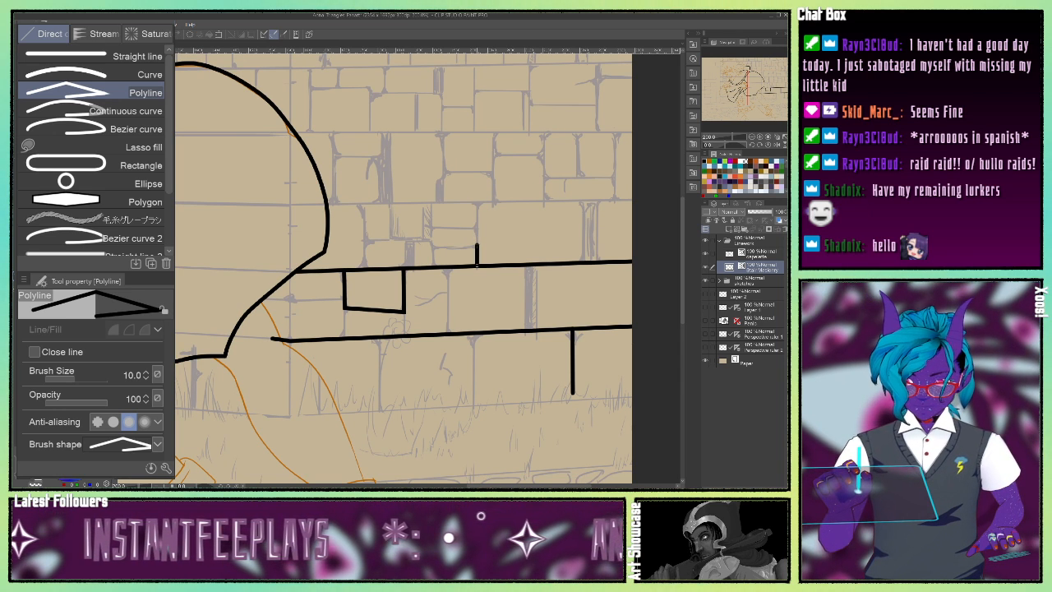
left_click(476, 245)
left_click(432, 247)
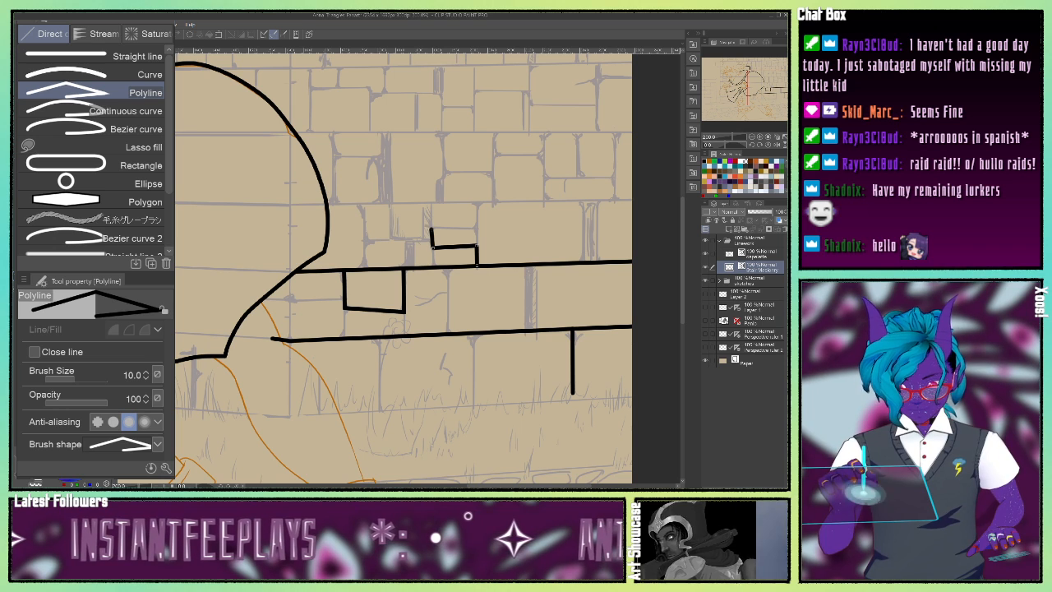
left_click(429, 227)
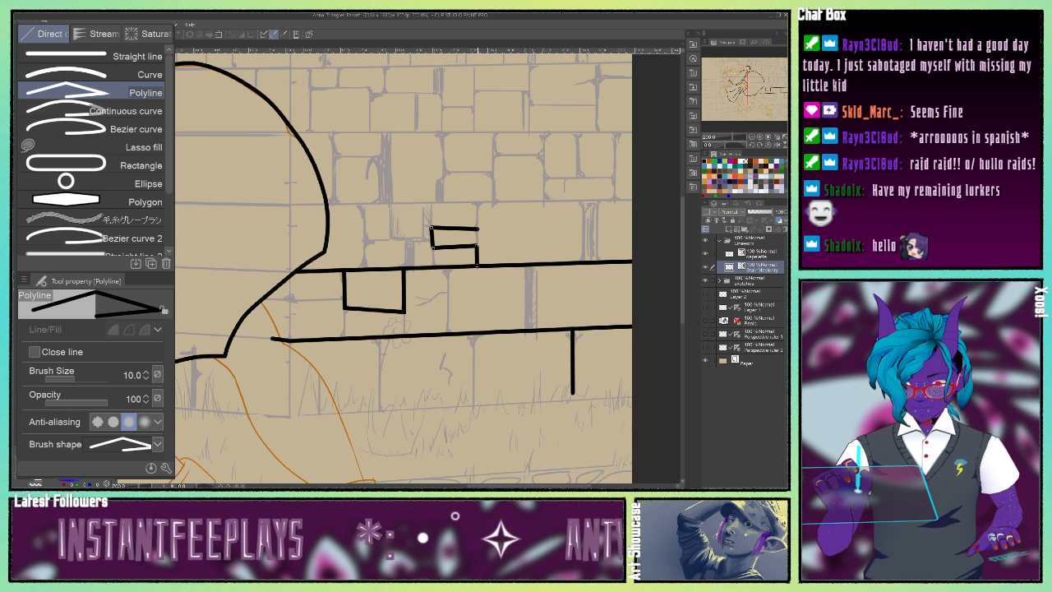
left_click(478, 227)
left_click(478, 204)
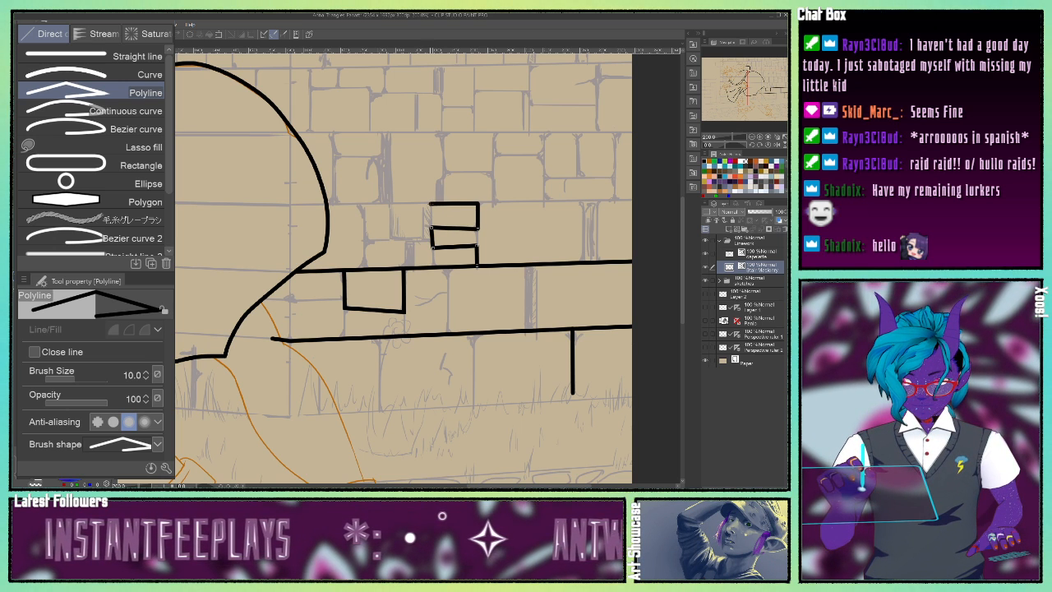
left_click(429, 204)
left_click(430, 227)
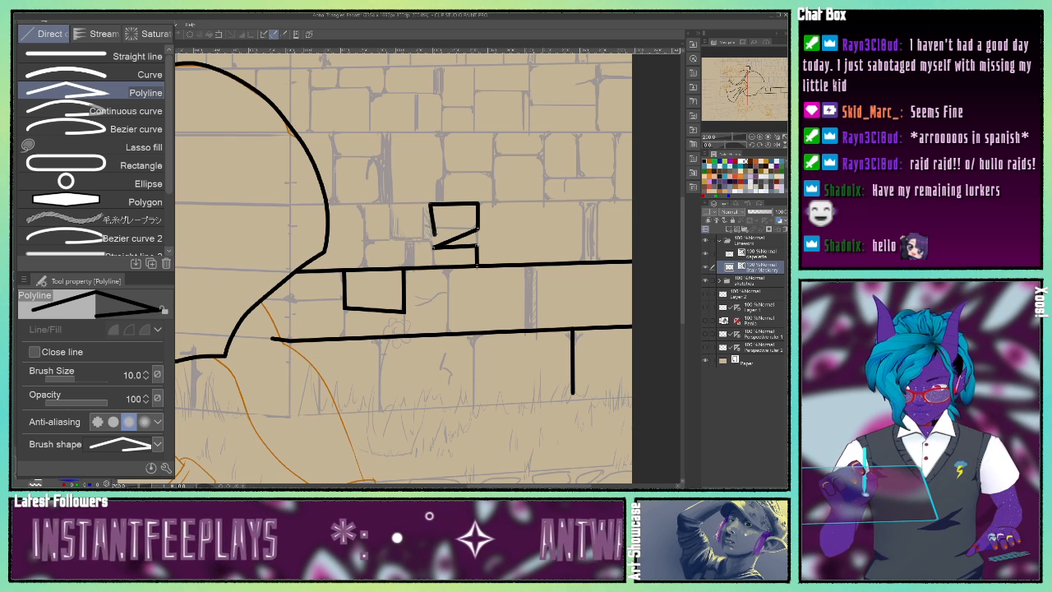
key("BackSpace")
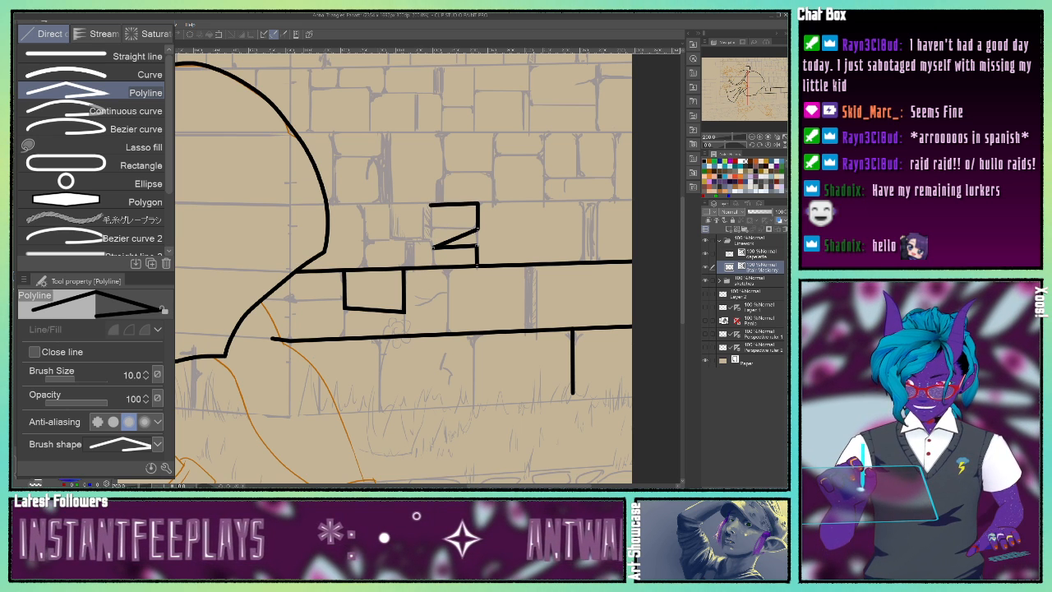
left_click(432, 204)
key("BackSpace")
key("BackSpace")
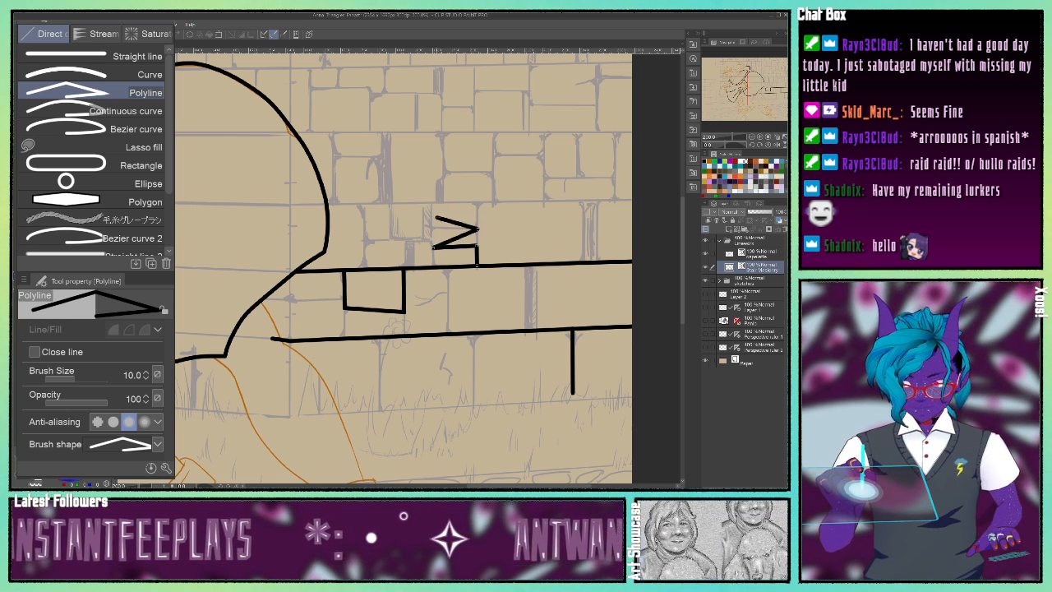
key("BackSpace")
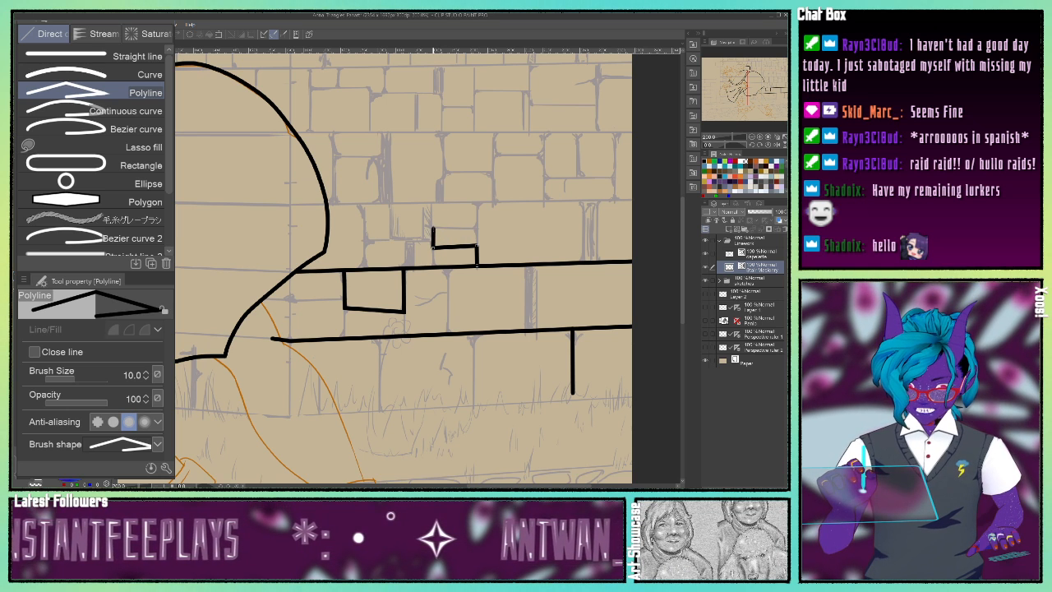
Continue the Polyline around the narrow stone and the L-shaped stone above it, ending with a short segment along that stone's underside.
left_click(431, 228)
left_click(478, 228)
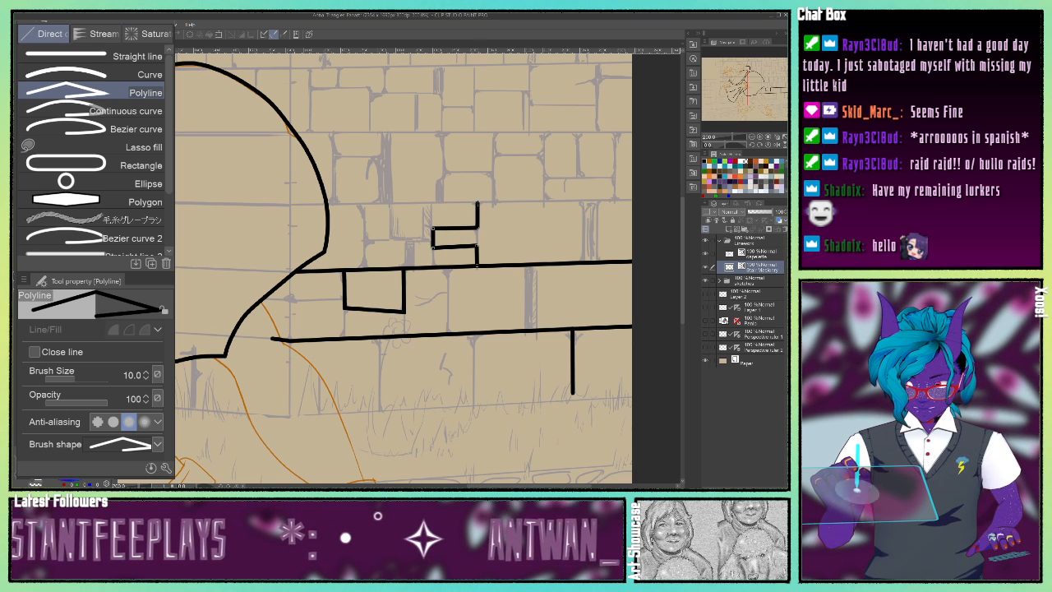
left_click(477, 204)
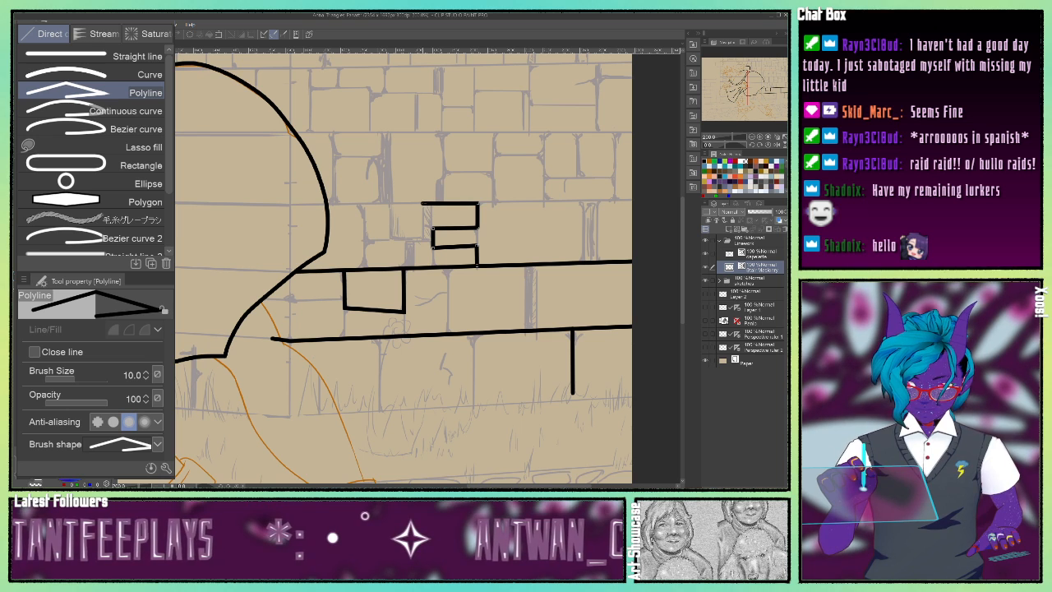
left_click(420, 203)
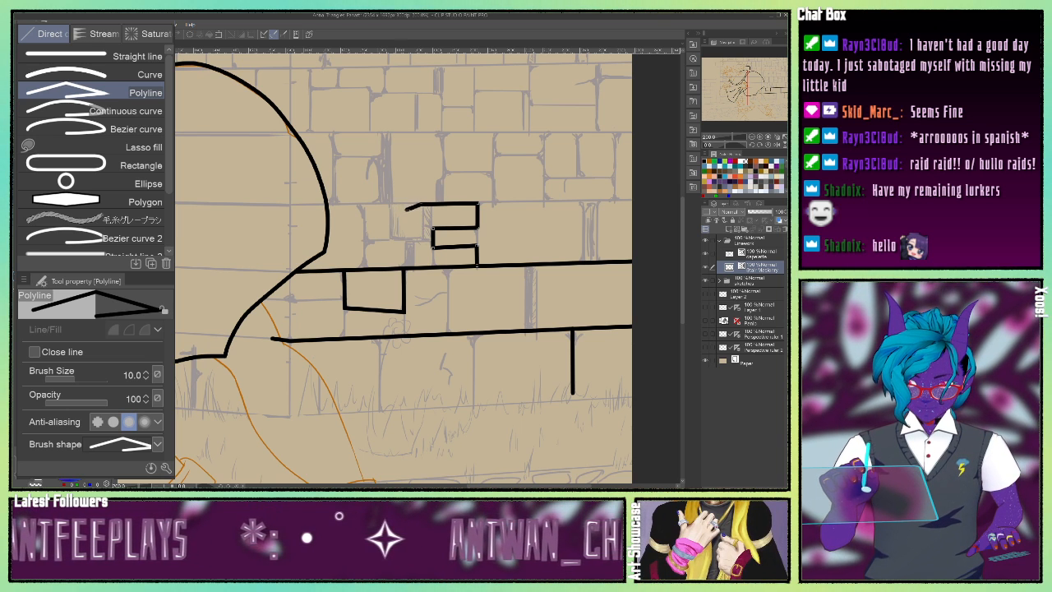
left_click(389, 203)
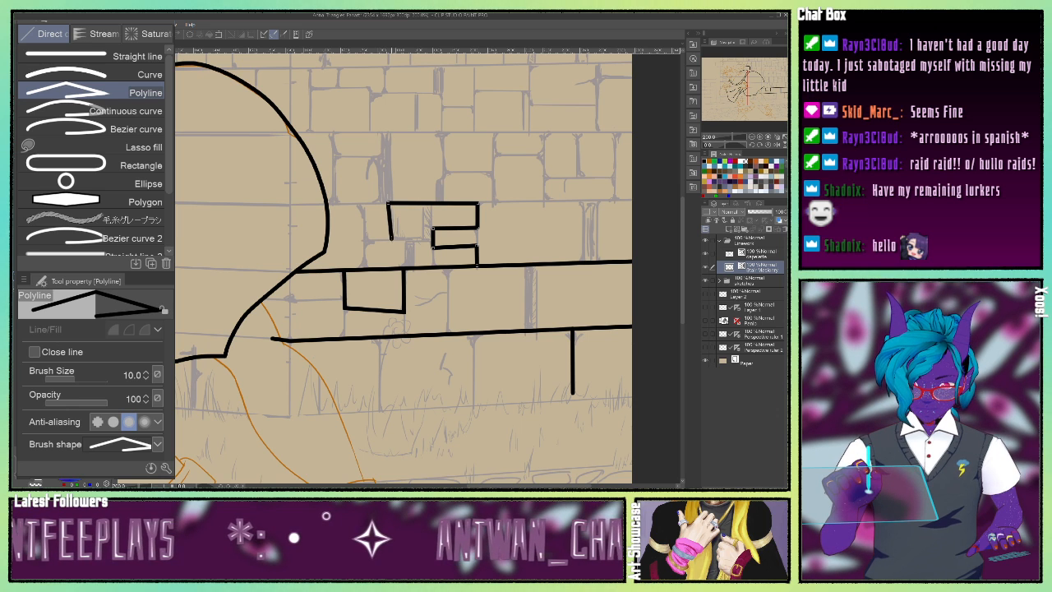
left_click(392, 238)
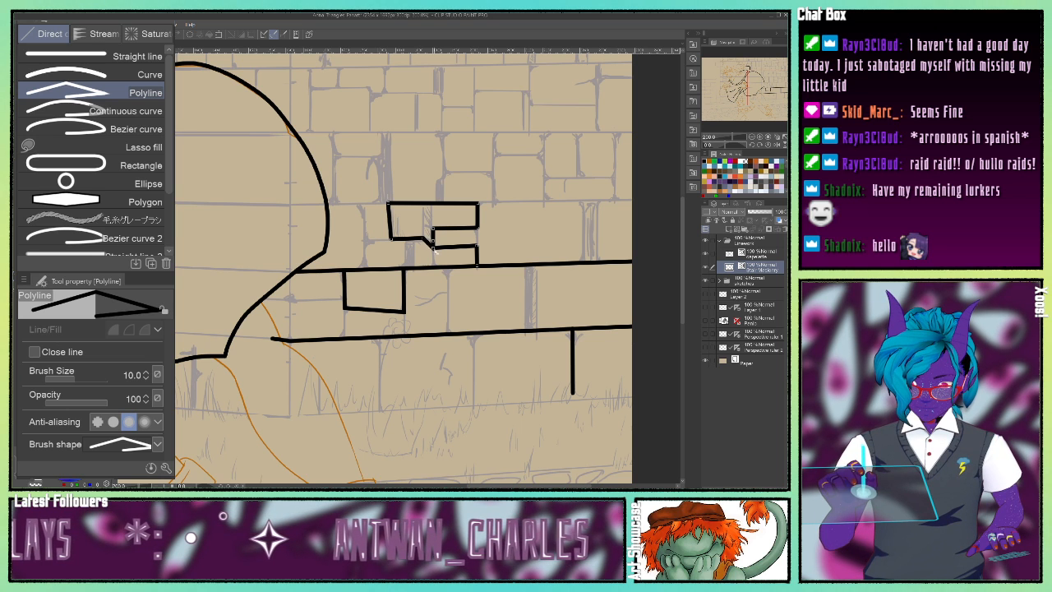
key("BackSpace")
key("BackSpace")
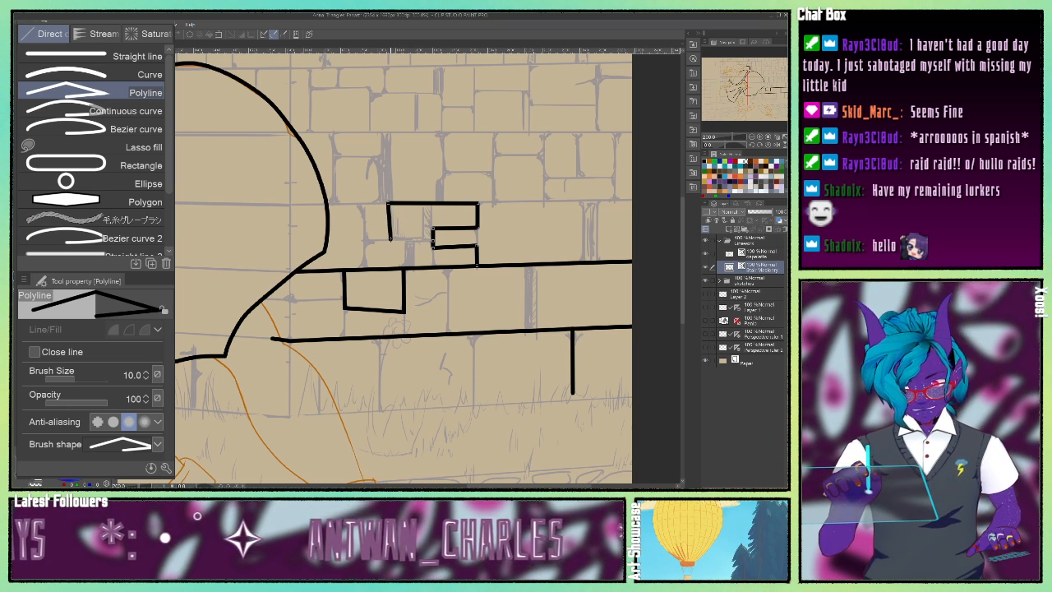
left_click(389, 240)
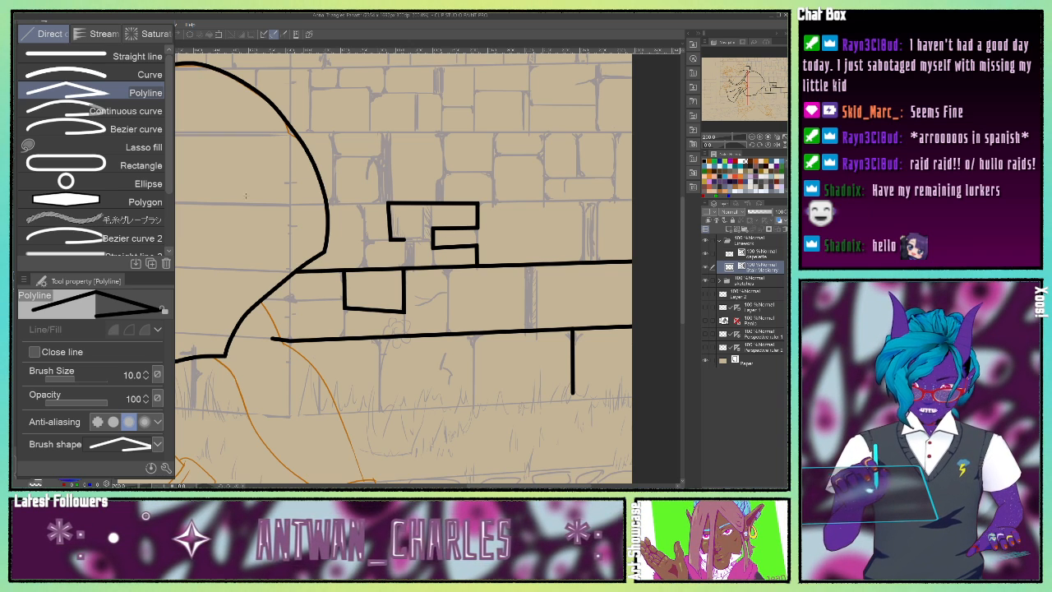
Try to edit the stepped stone outline at its inner corner control point using the Object operation tool.
key("o")
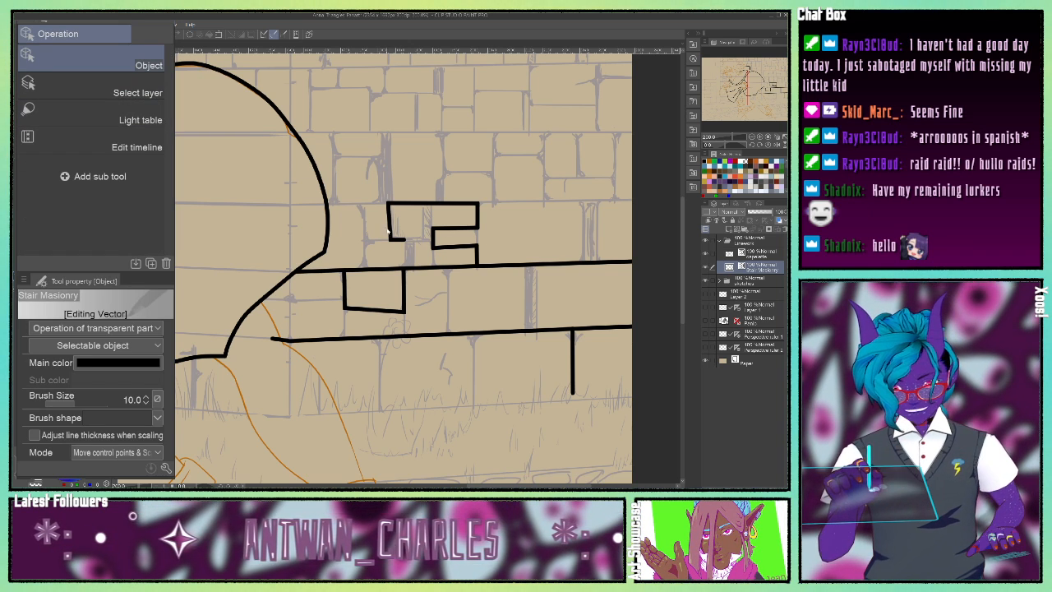
left_click(390, 236)
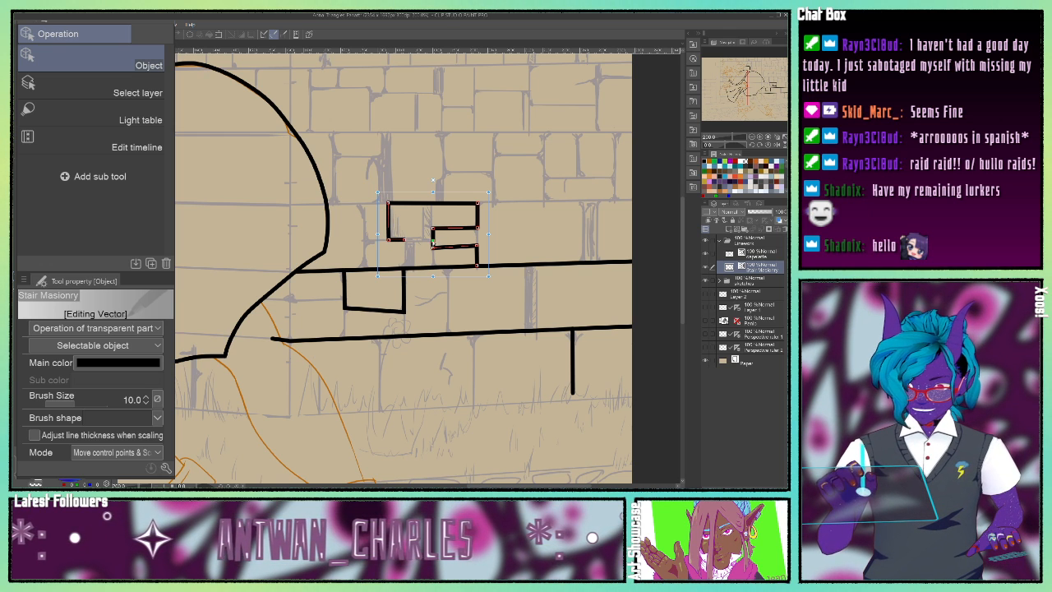
right_click(432, 244)
left_click(174, 51)
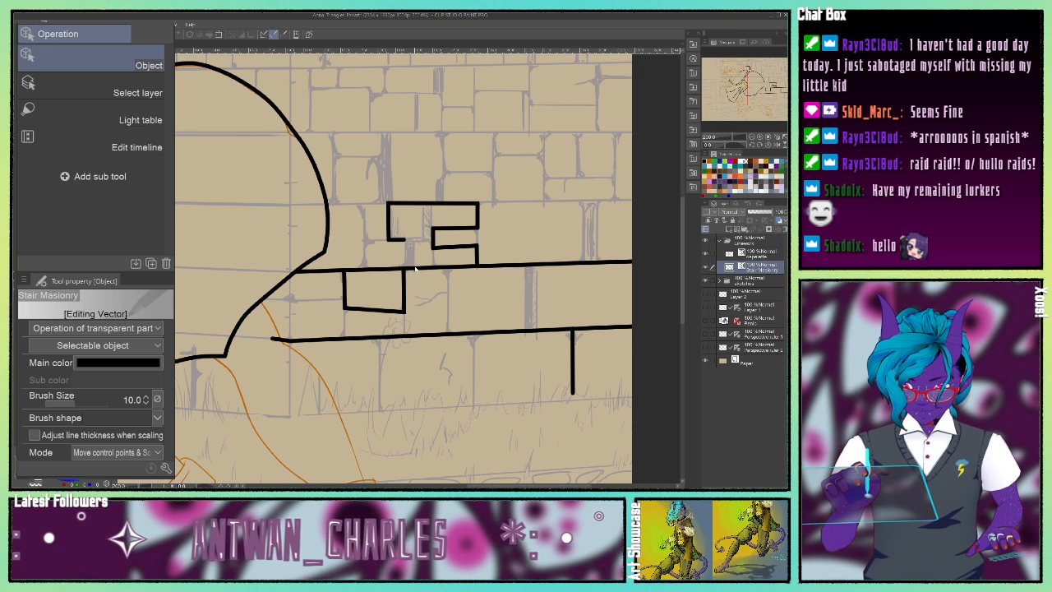
left_click(436, 252)
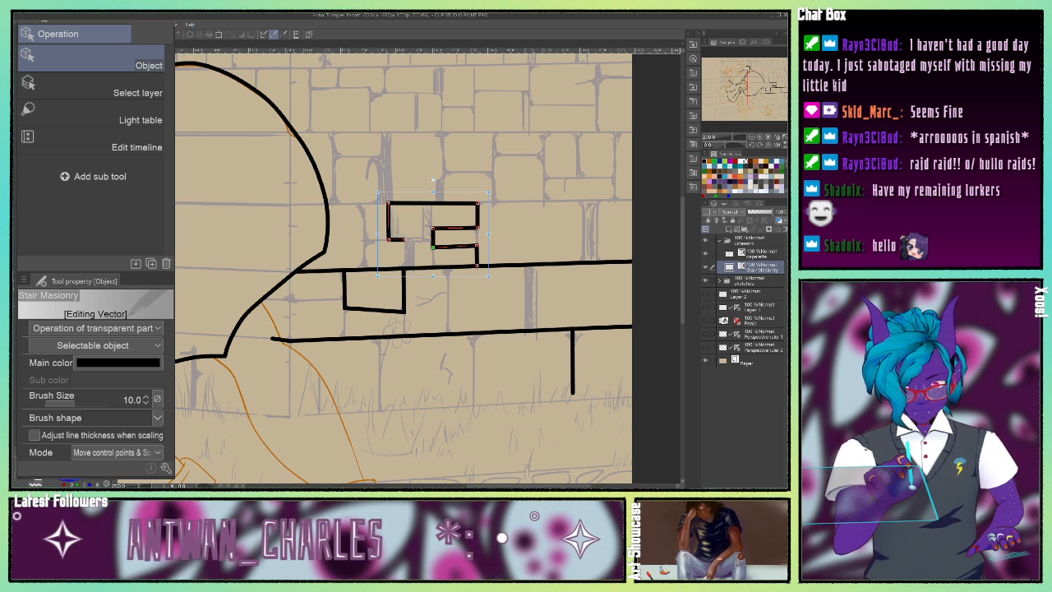
Outline the square stone above the stepped stones as a closed four-sided shape with the Polyline tool.
key("u")
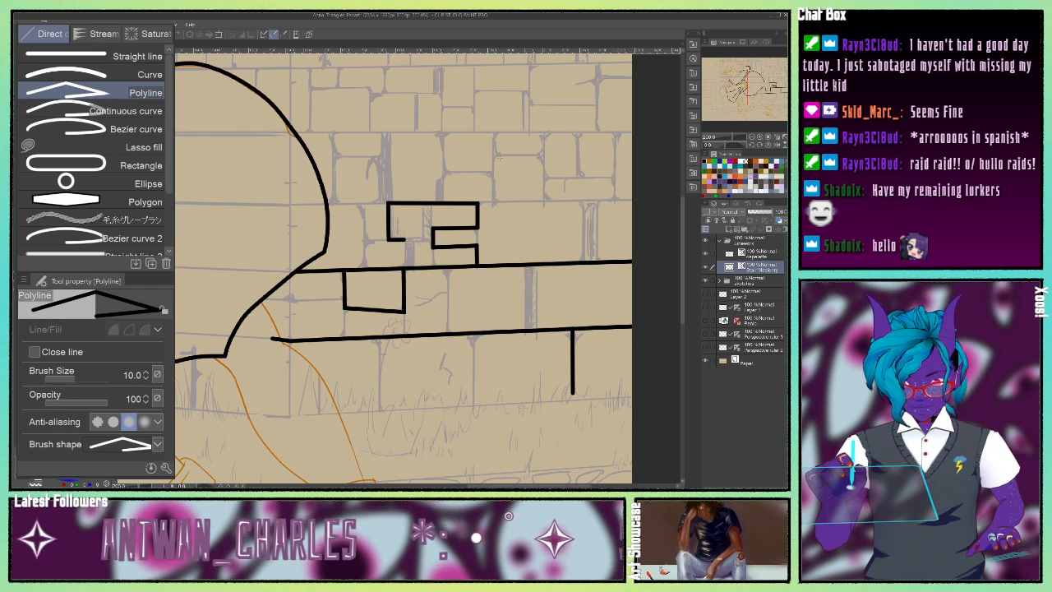
left_click(493, 157)
left_click(493, 201)
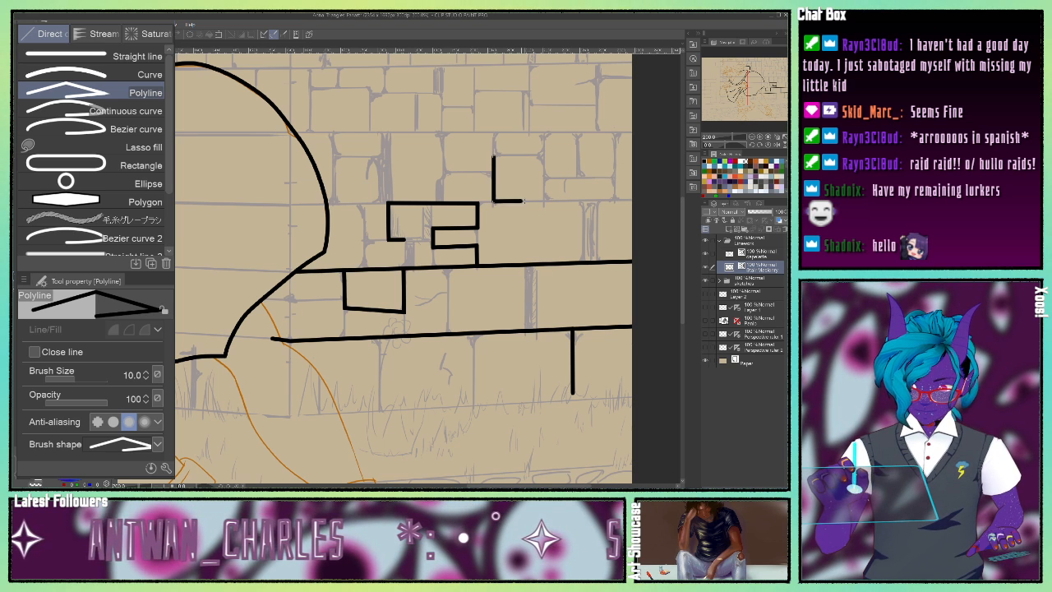
left_click(544, 200)
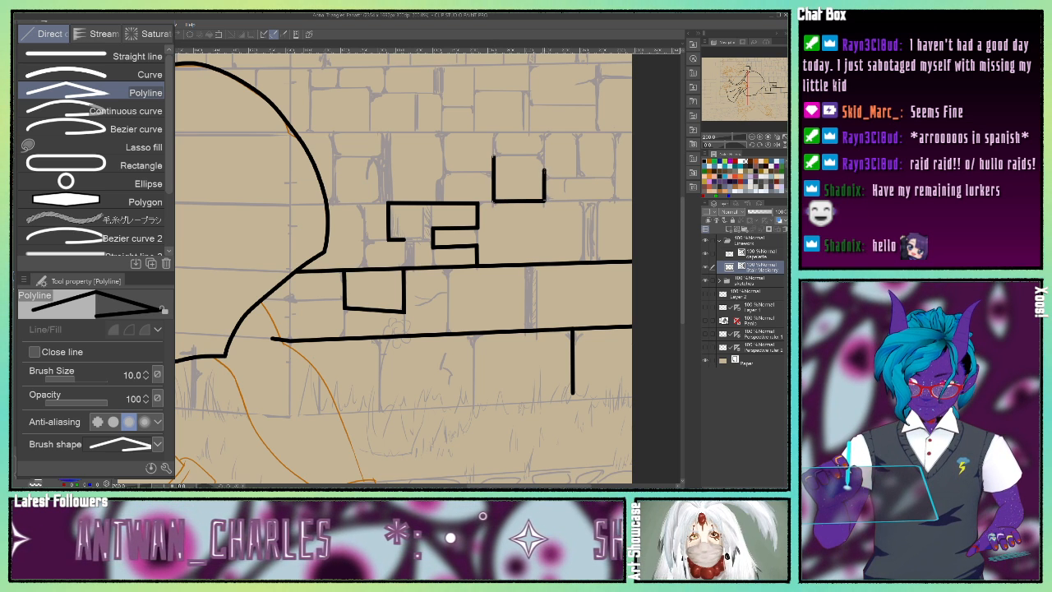
left_click(543, 154)
double_click(493, 154)
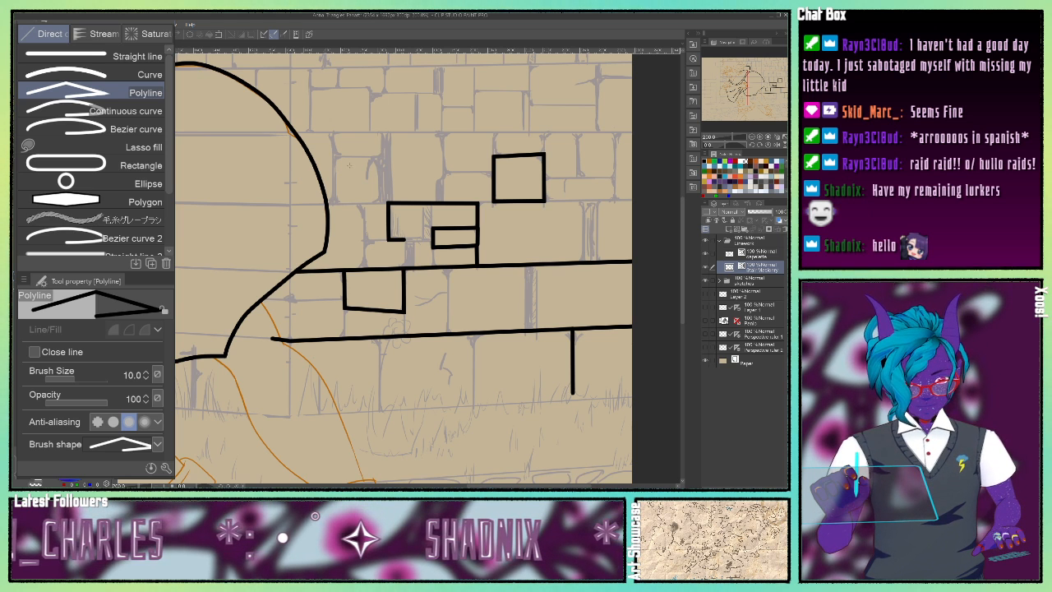
Ink the top and outer side of the small stone beneath the L-shaped stone, down to the upper mortar line.
left_click(389, 240)
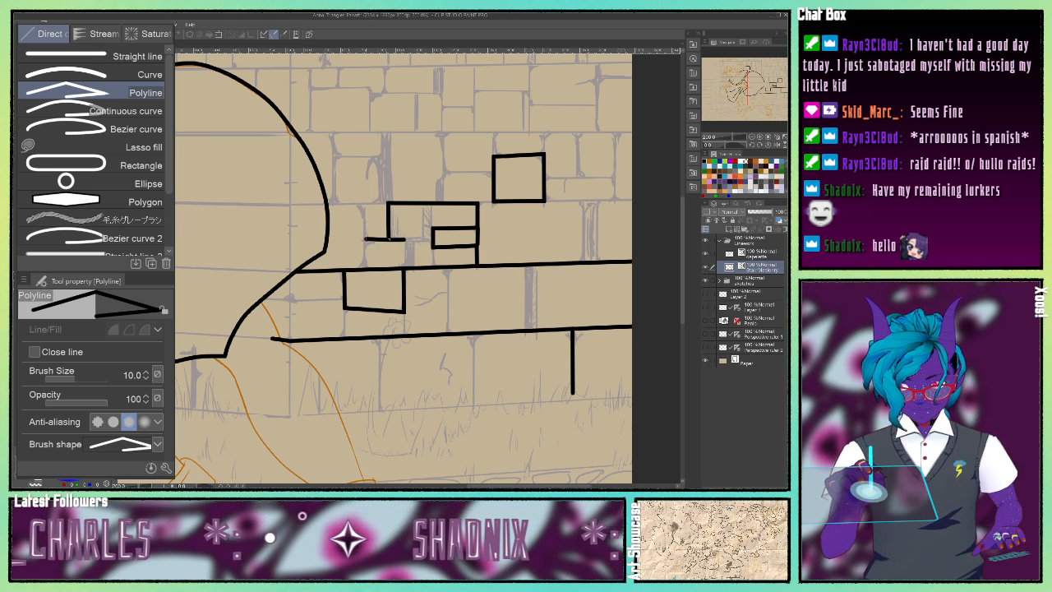
left_click(364, 240)
double_click(364, 268)
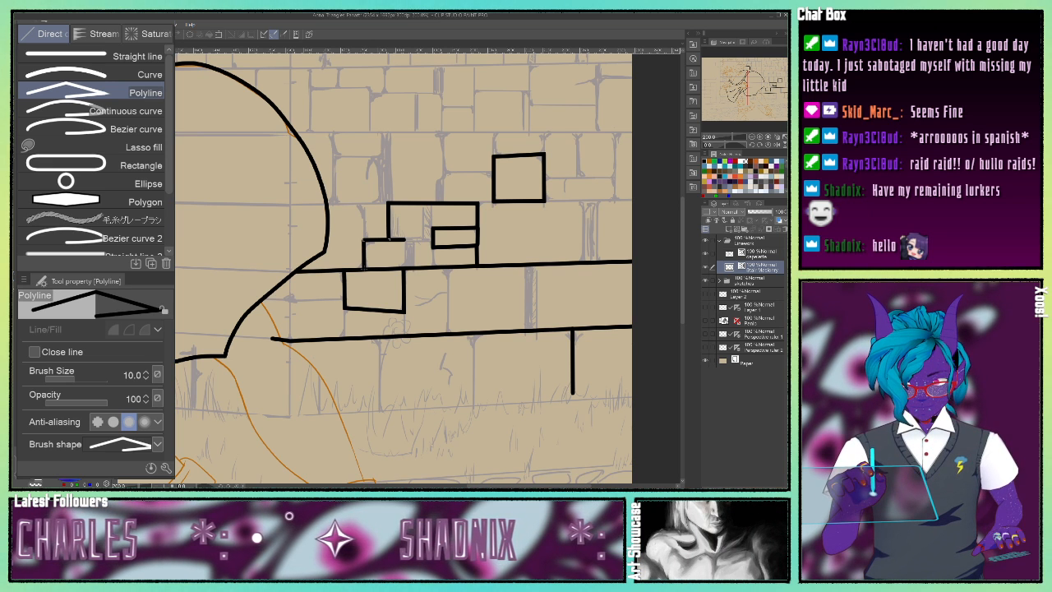
Extend the hanging rectangular stone's cape-side edge down to the lower mortar line and ink the horizontal joint from it to the cape.
left_click(346, 310)
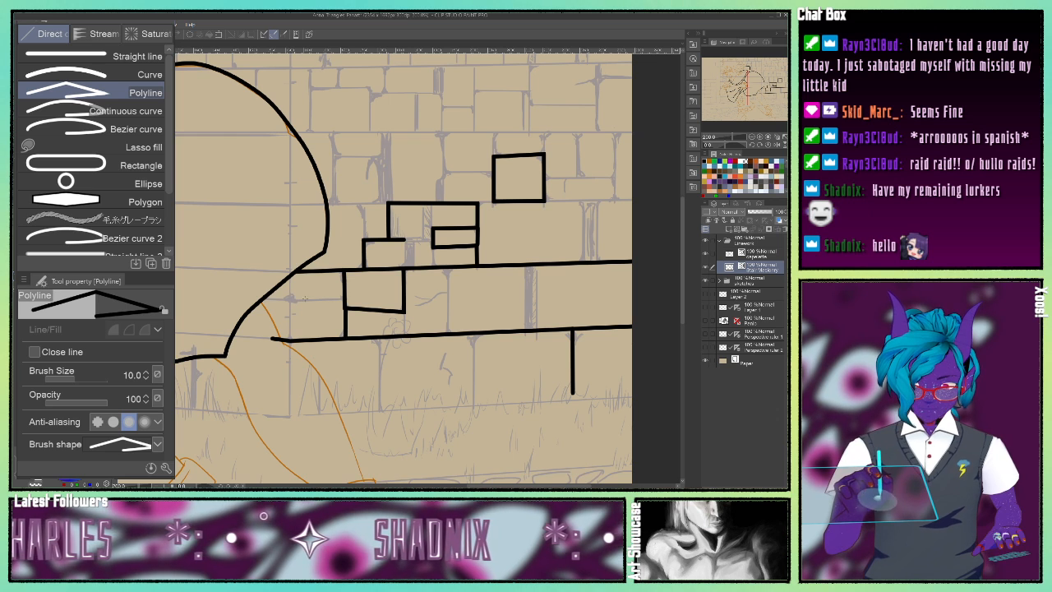
double_click(293, 300)
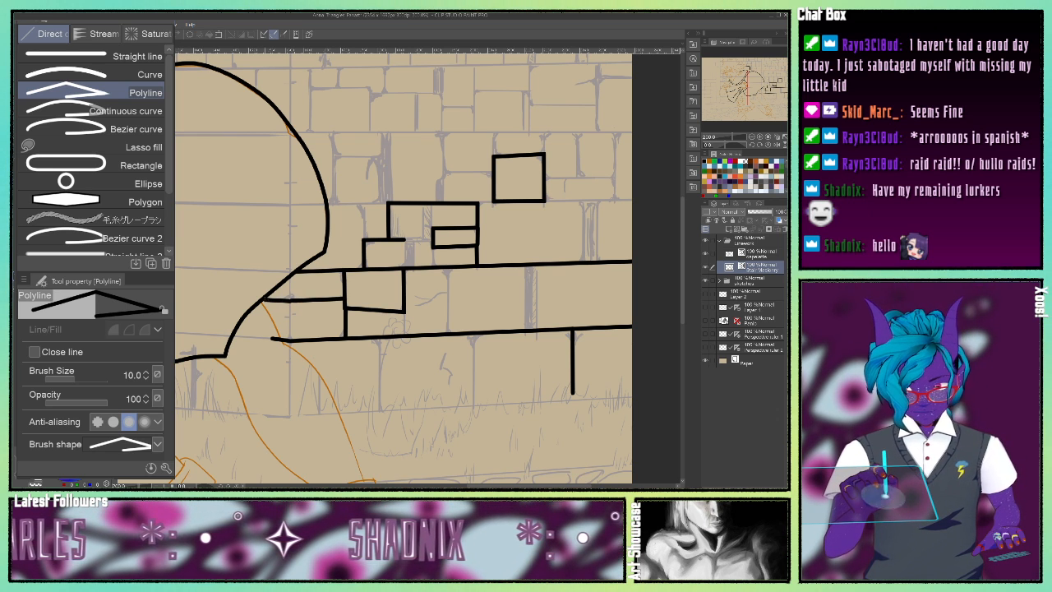
left_click(263, 300)
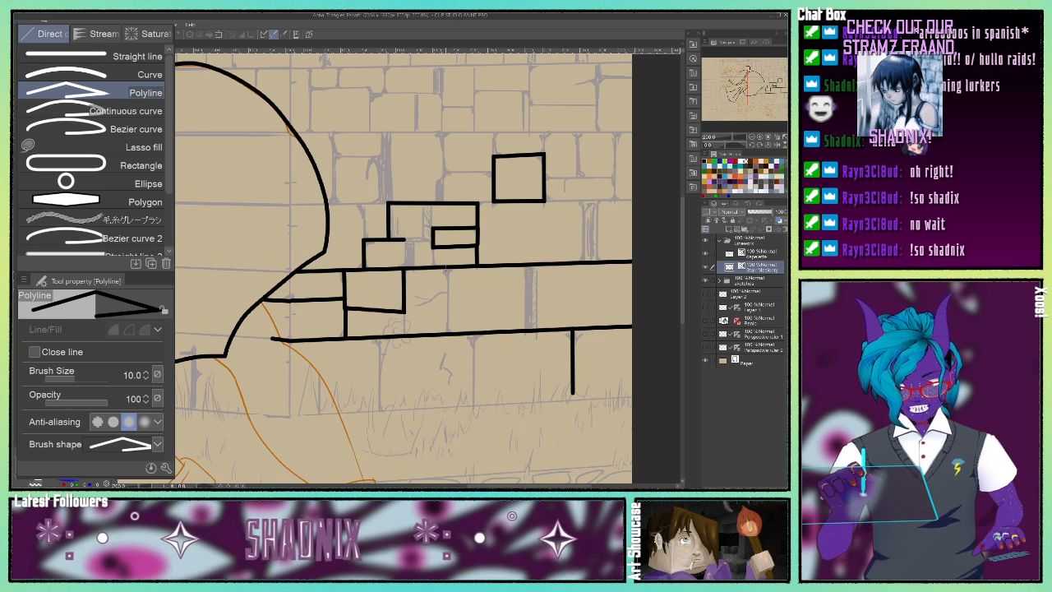
Ink two vertical joints between the mortar lines beyond the rectangular stone, plus another vertical joint below the lower line.
left_click(448, 269)
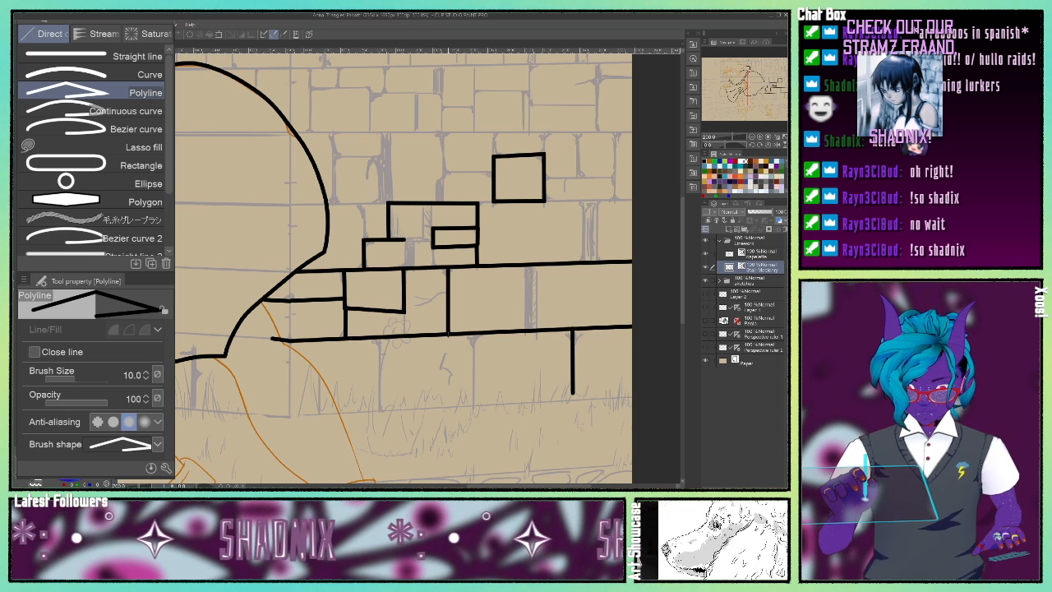
double_click(448, 334)
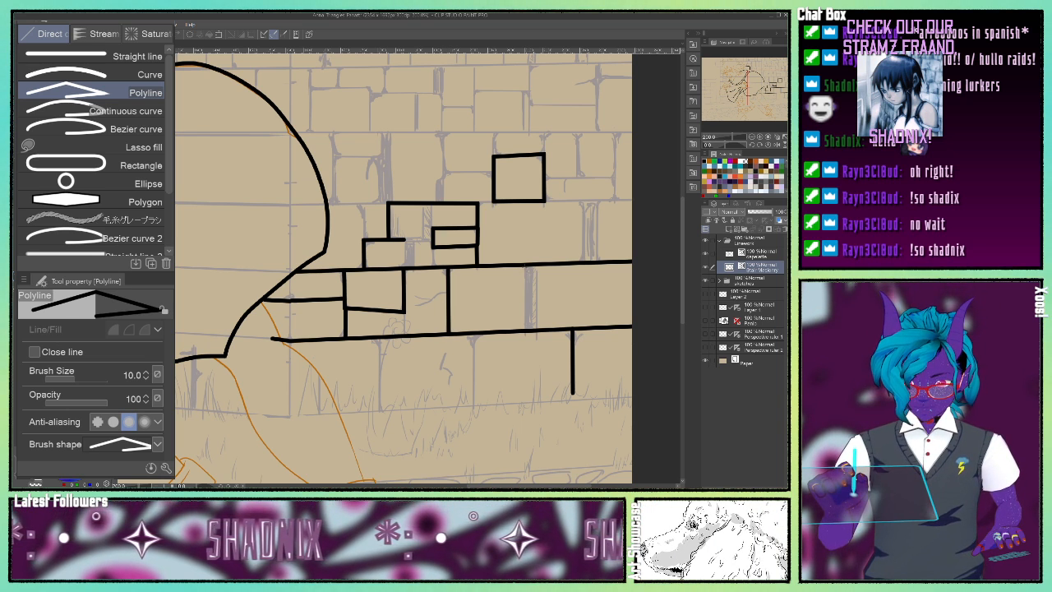
left_click(525, 267)
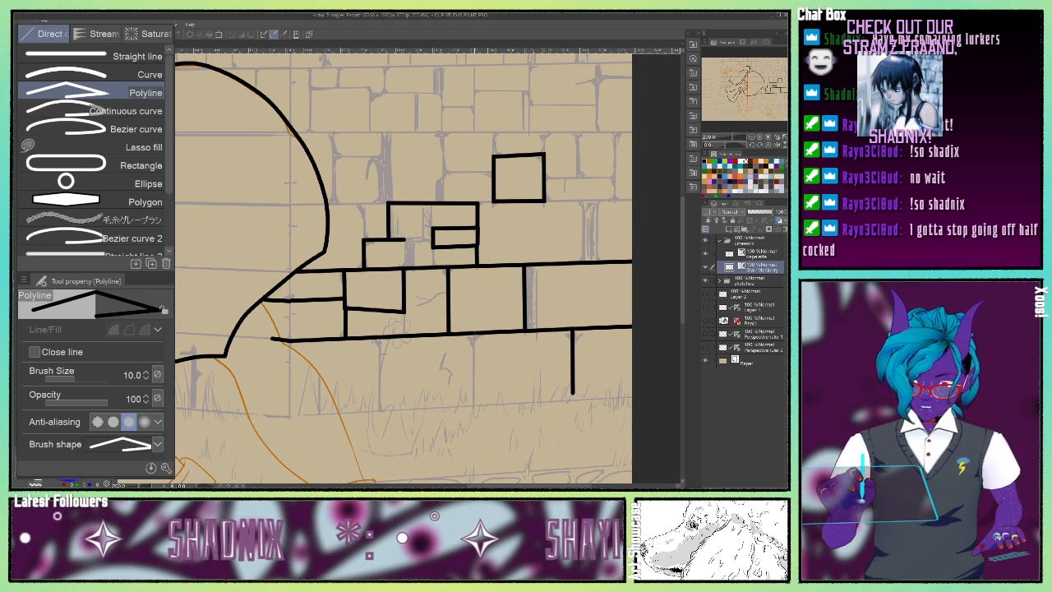
left_click_drag(473, 332, 473, 405)
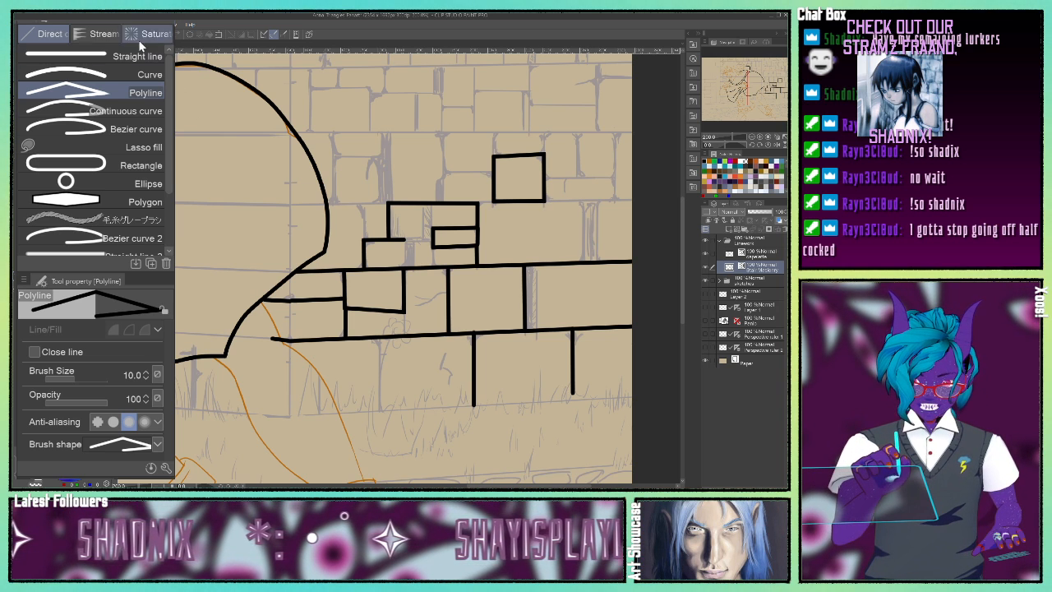
left_click(77, 58)
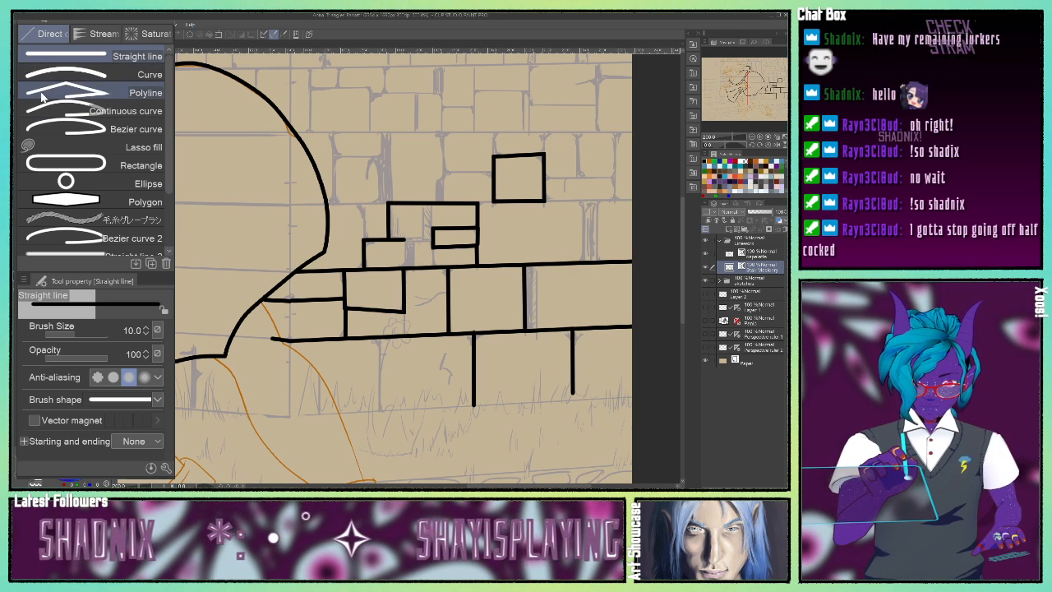
left_click(107, 94)
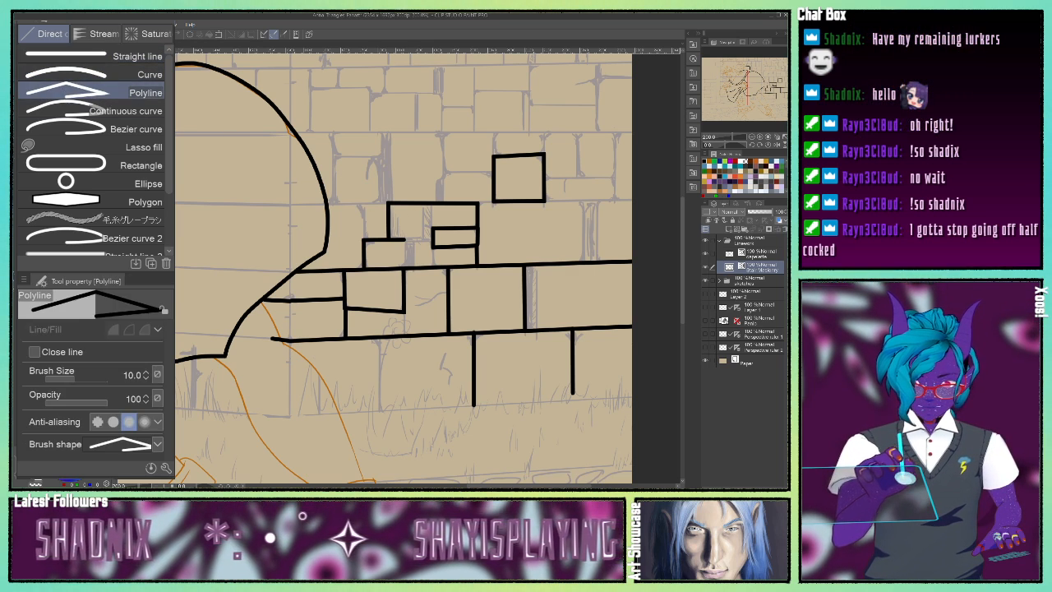
Outline the small shallow stone nearest the cape as a closed shape with chamfered lower corners using the Polyline tool.
left_click(381, 132)
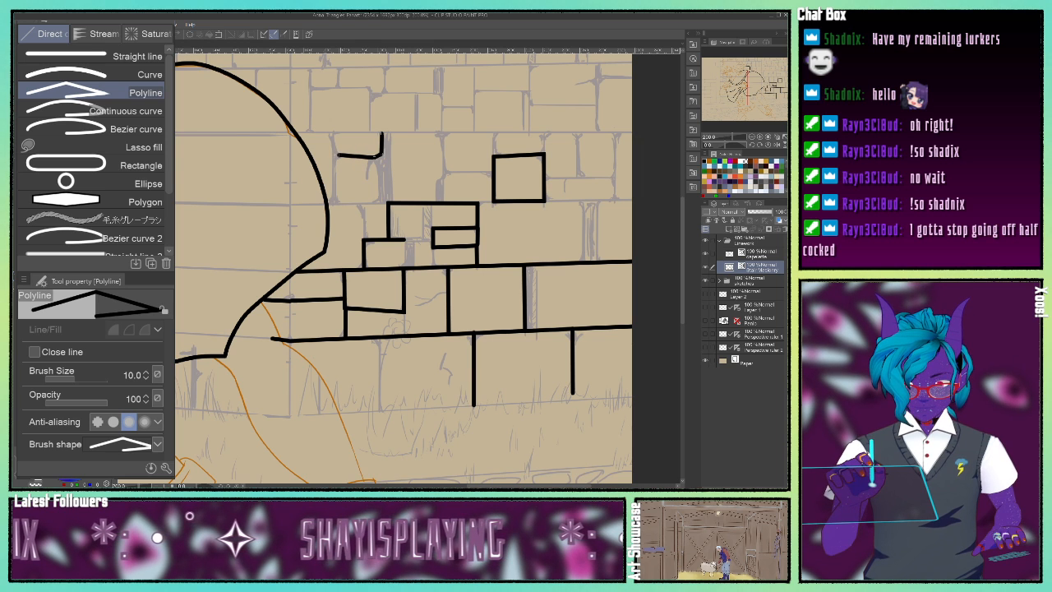
left_click(336, 153)
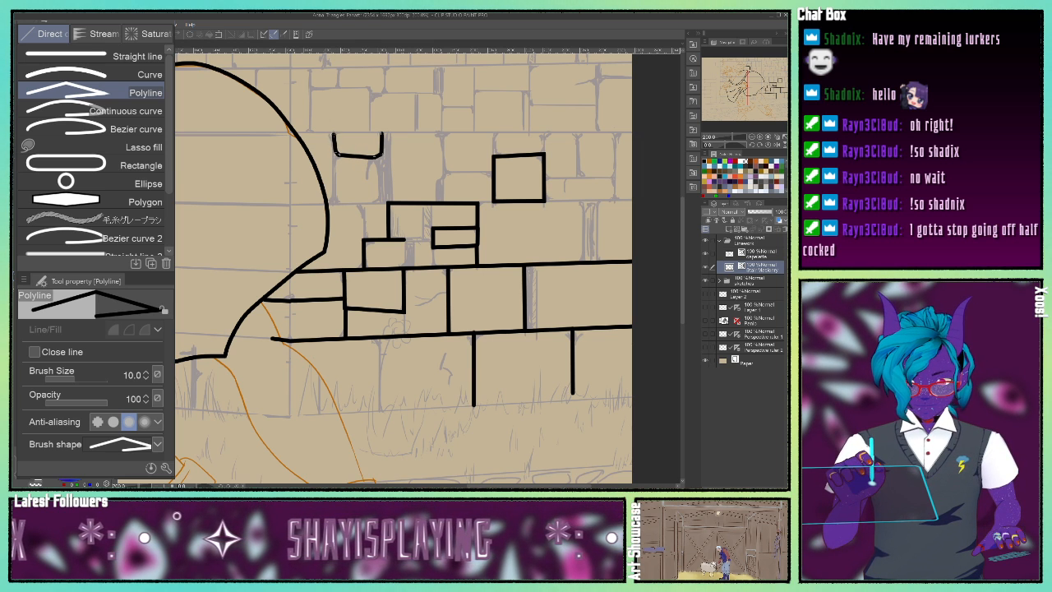
left_click(333, 134)
left_click(333, 134)
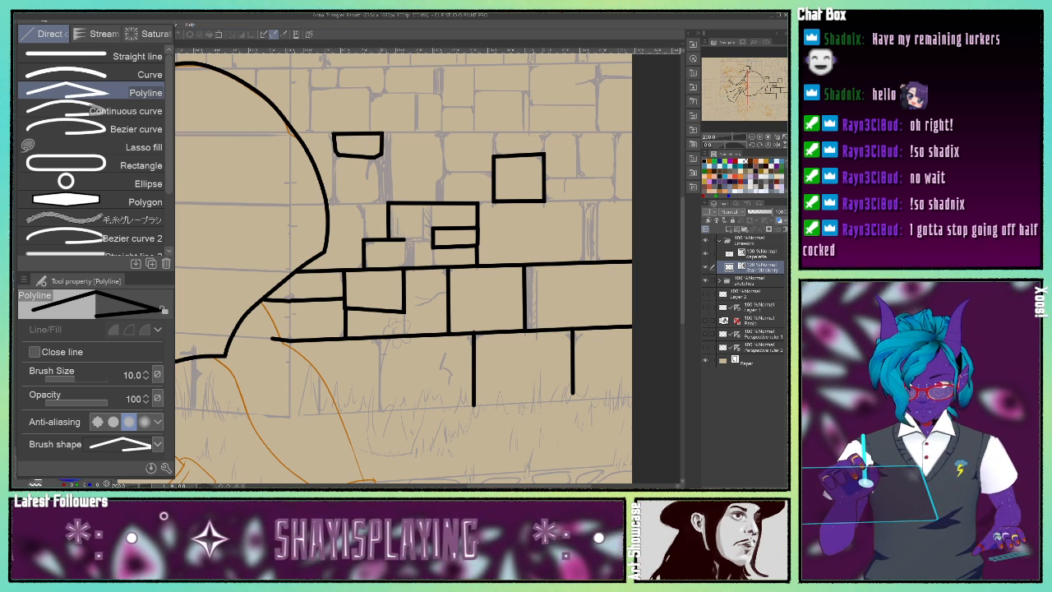
Switch the corner type of the control points at the small stone's two lower corners.
key("o")
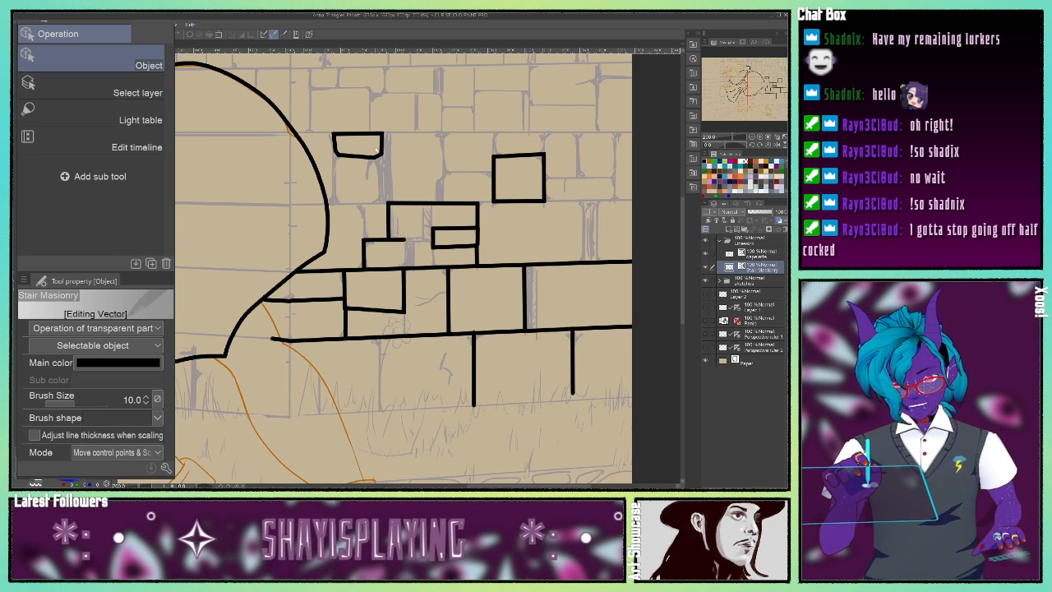
left_click(380, 156)
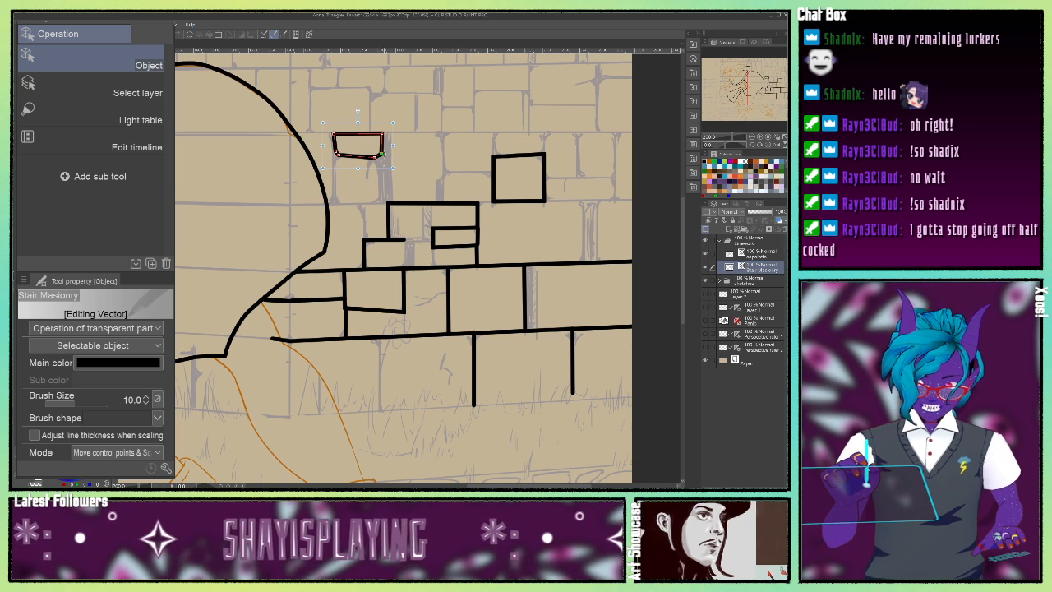
right_click(381, 155)
left_click(191, 64)
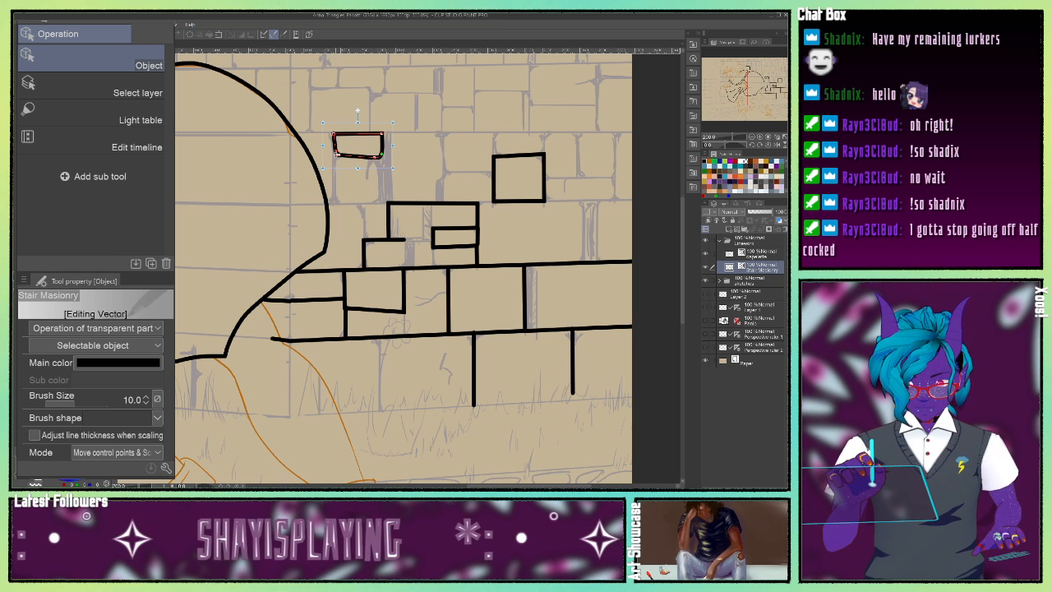
right_click(336, 153)
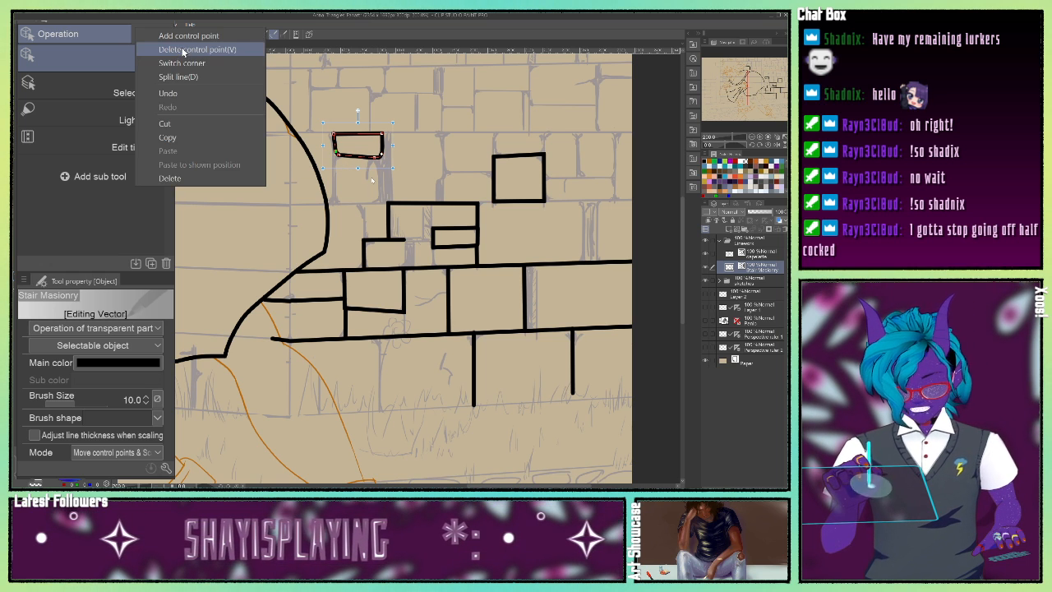
left_click(180, 65)
left_click(350, 230)
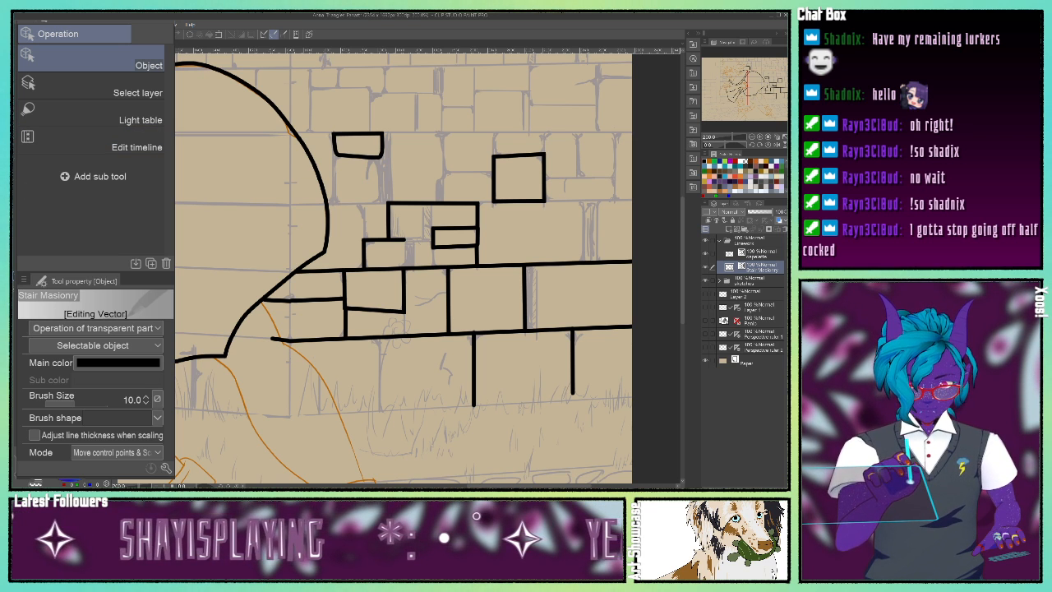
Ink two long horizontal mortar lines from the canvas edge to the cape, along the small stone's top and the square stone's base.
key("u")
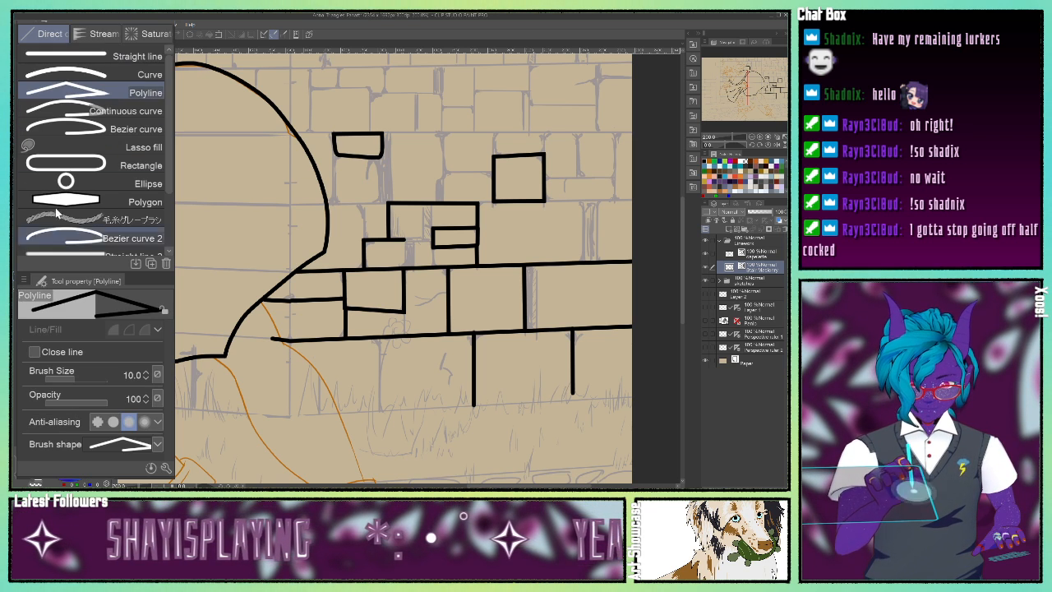
left_click(93, 56)
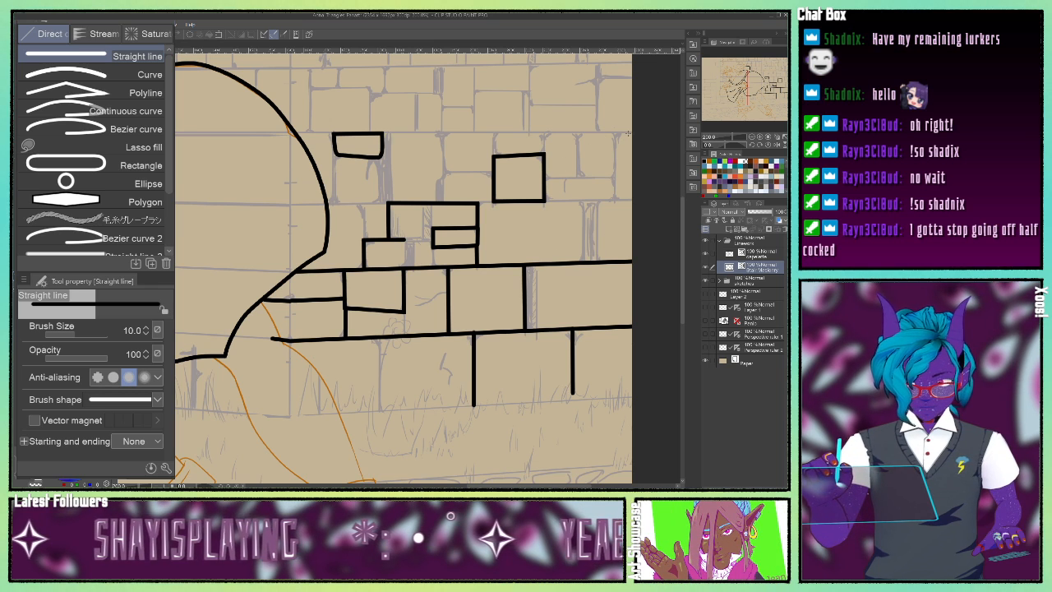
left_click_drag(631, 131, 294, 134)
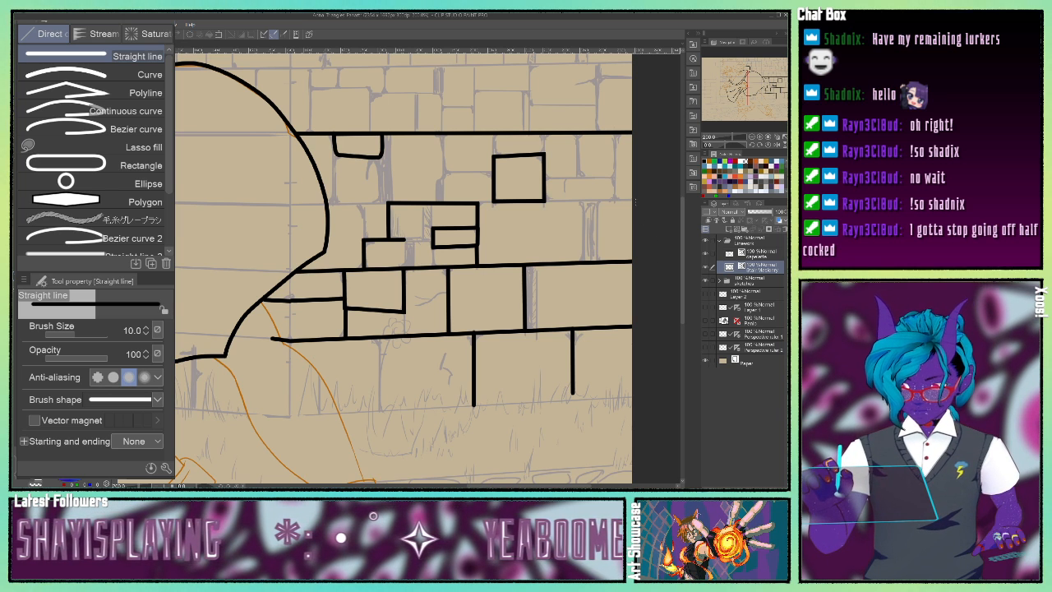
left_click_drag(633, 199, 314, 204)
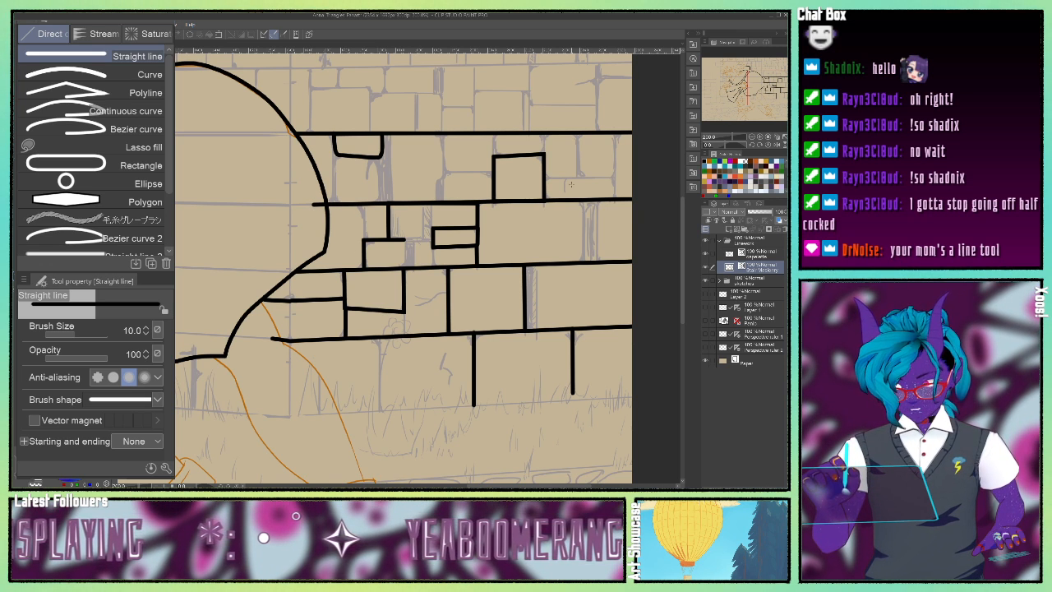
Ink a horizontal joint from the square stone toward the canvas edge, a full-height vertical joint at its end and a shorter vertical above it.
left_click_drag(545, 176, 617, 177)
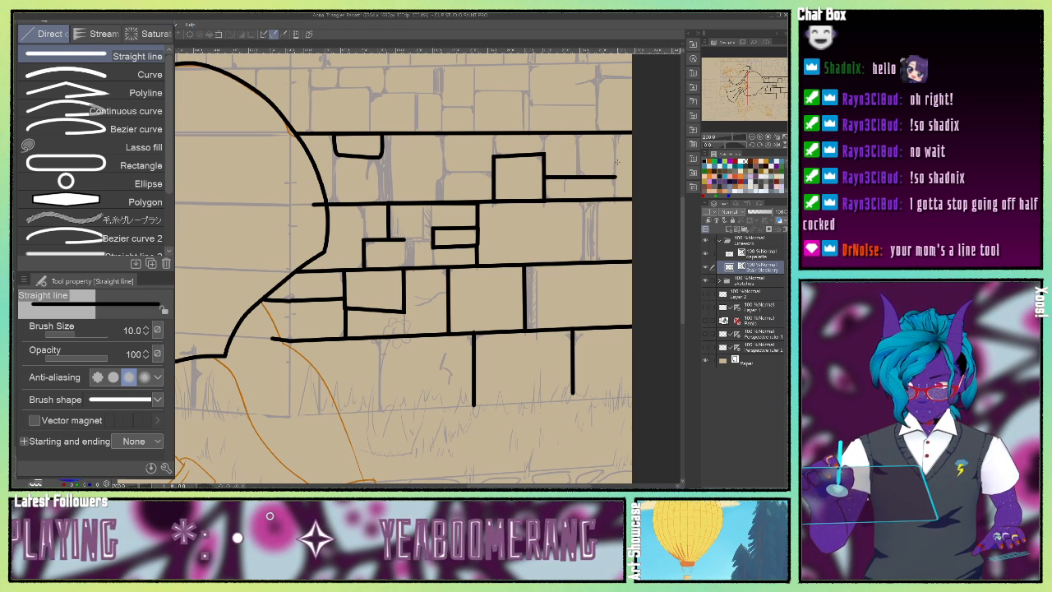
left_click_drag(614, 131, 614, 200)
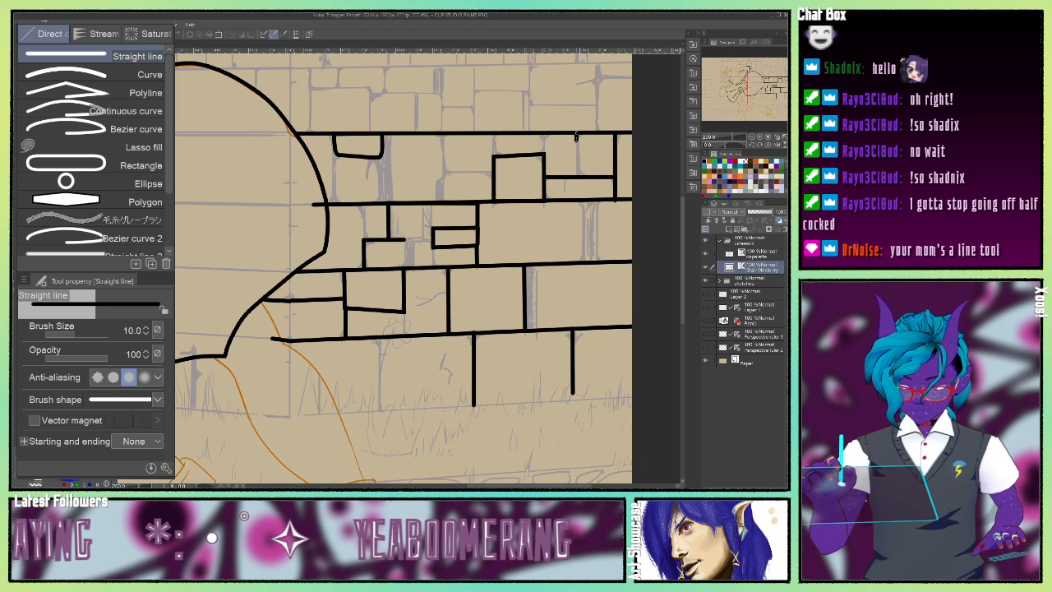
left_click_drag(576, 135, 578, 176)
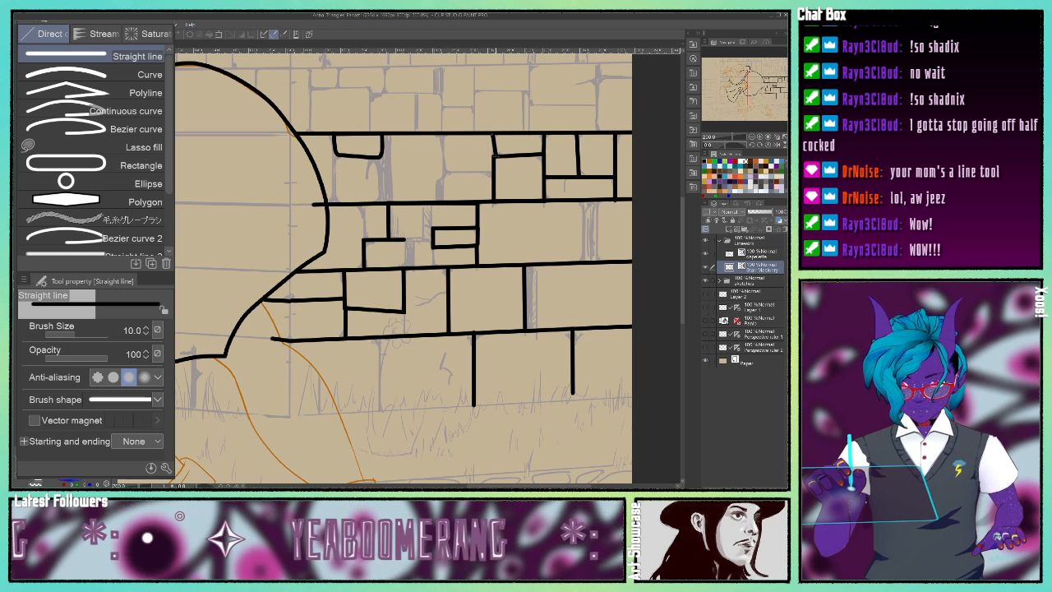
Ink the base and cape-side edge of the stone beside the square stone, stepping the joint down to the mortar line below.
left_click_drag(493, 172, 442, 172)
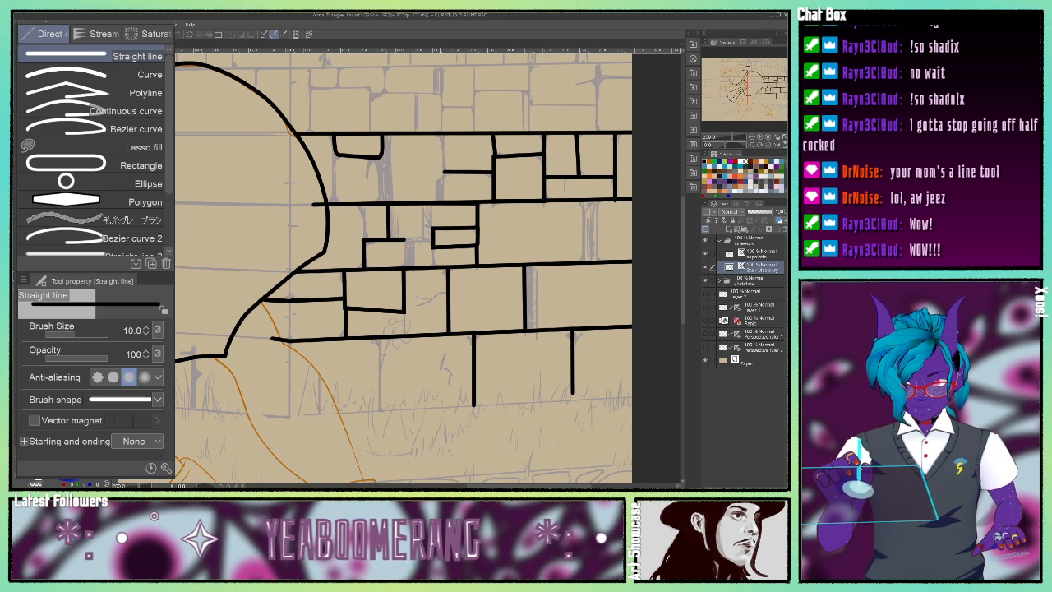
left_click_drag(442, 133, 442, 174)
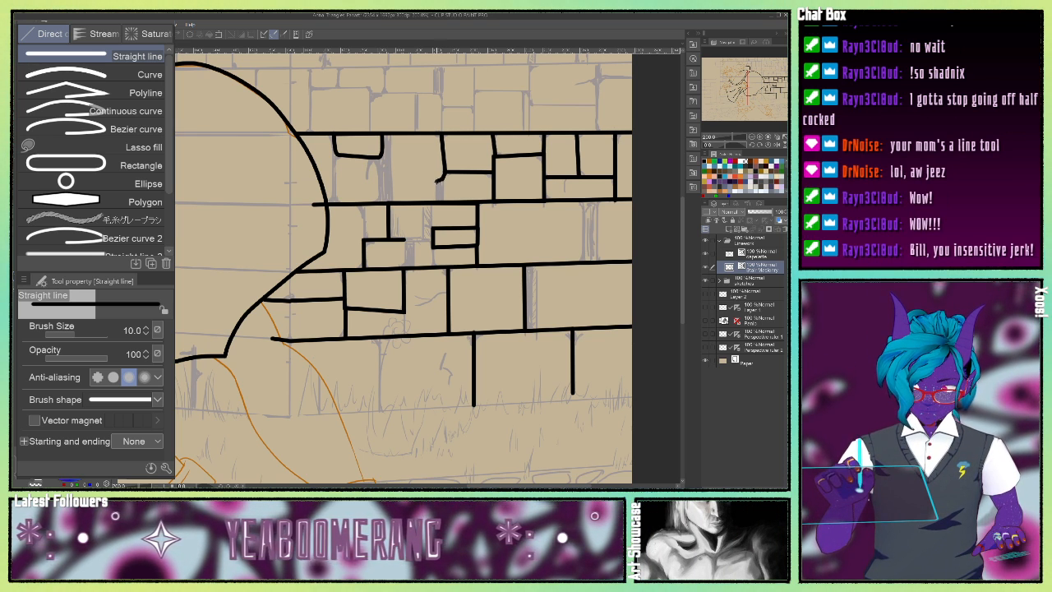
left_click_drag(437, 179, 437, 195)
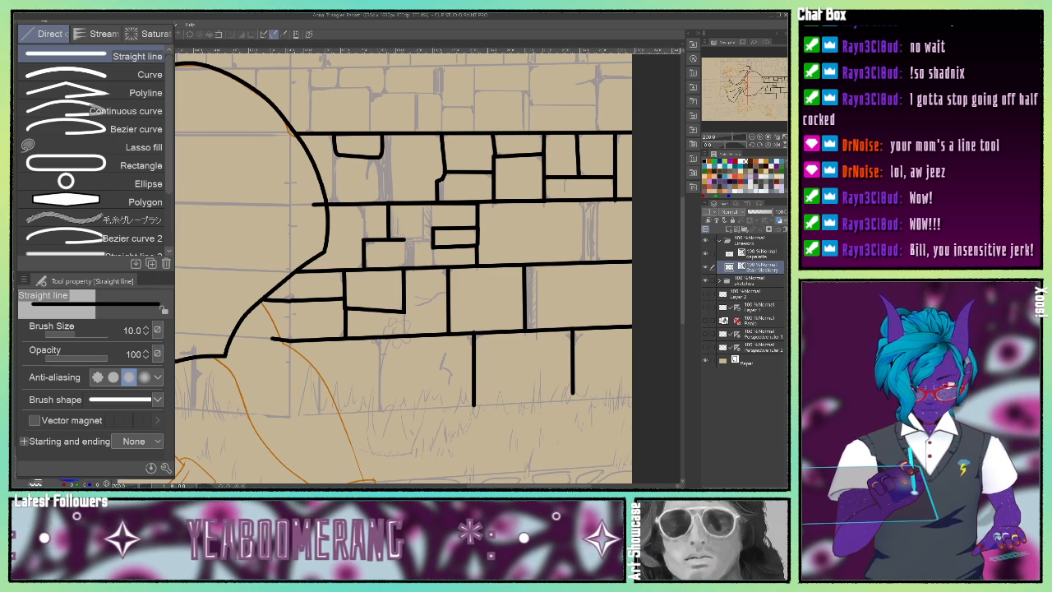
Connect the stepped joint's line segments and nudge its upper control point to meet the neighbouring stone's corner.
key("y")
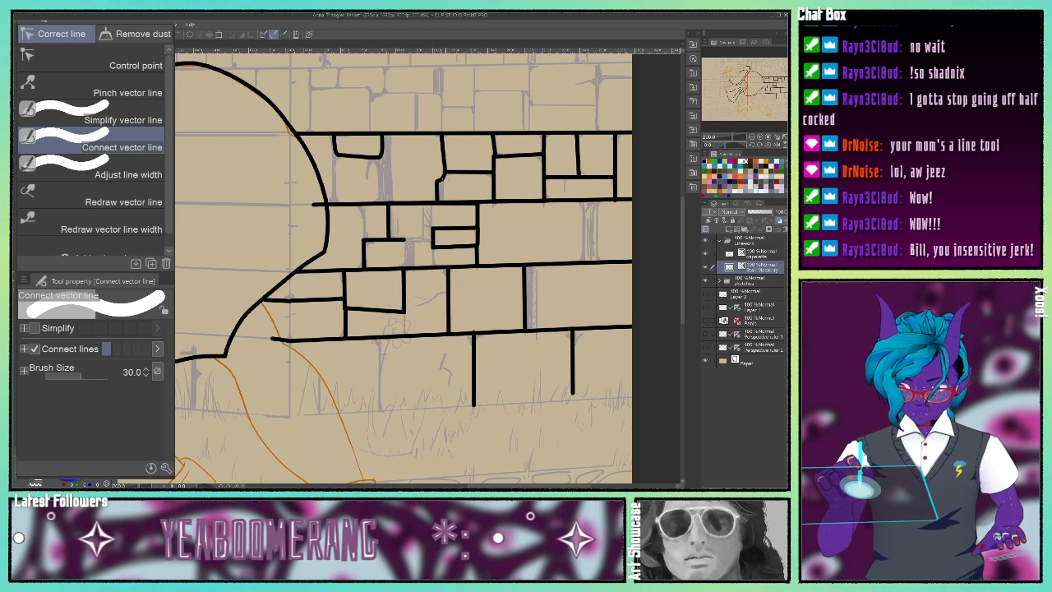
left_click_drag(442, 177, 447, 179)
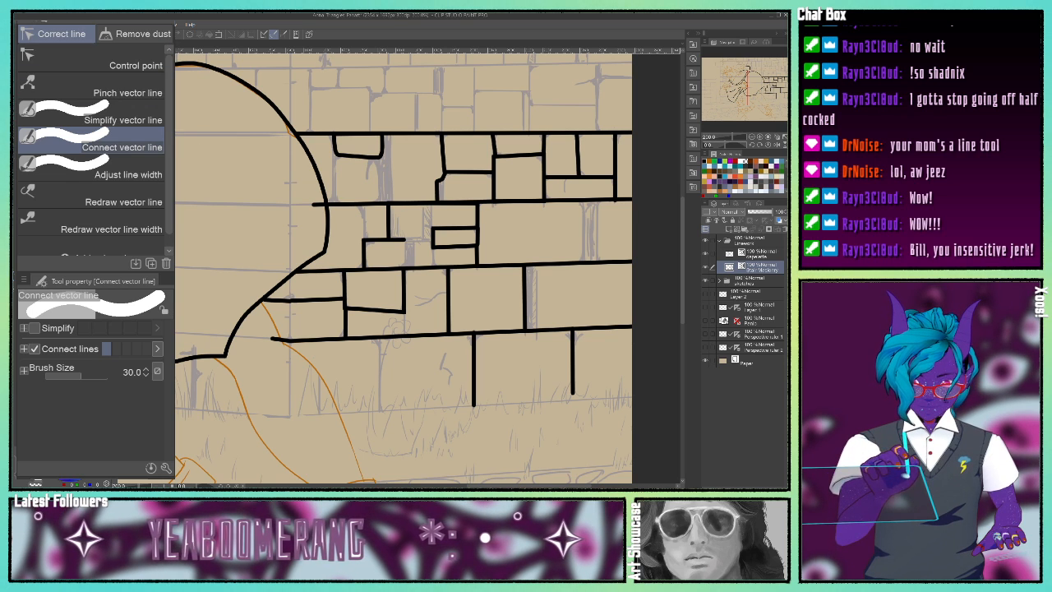
key("o")
left_click(442, 175)
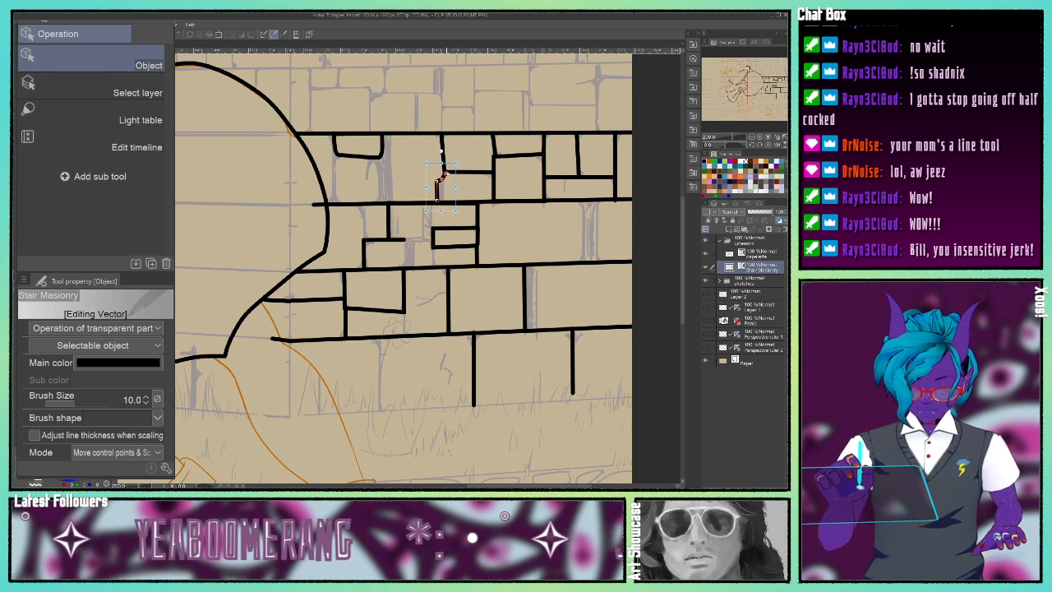
left_click(462, 172)
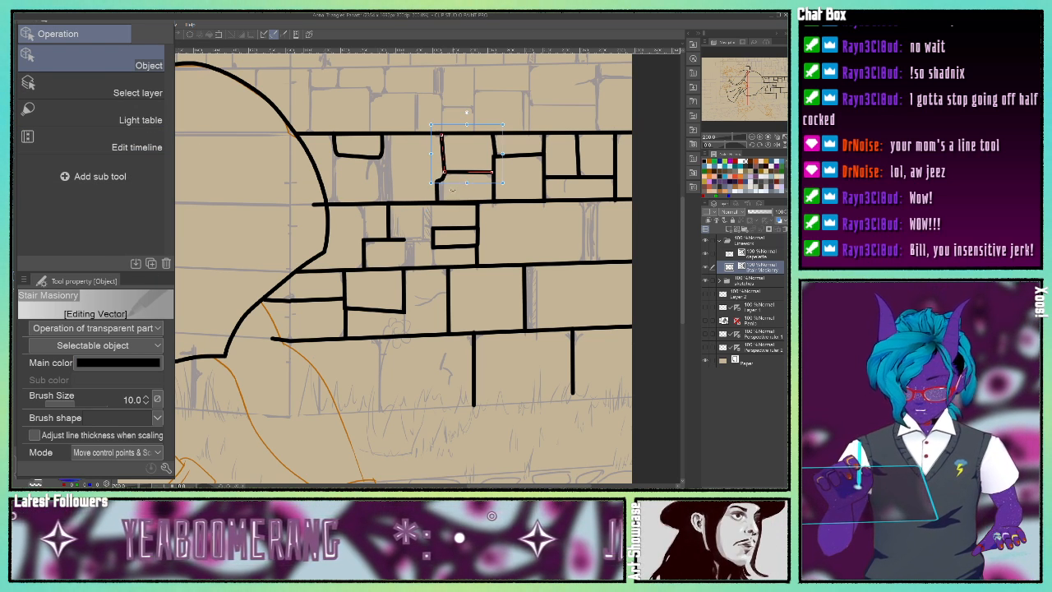
left_click(410, 184)
left_click(442, 177)
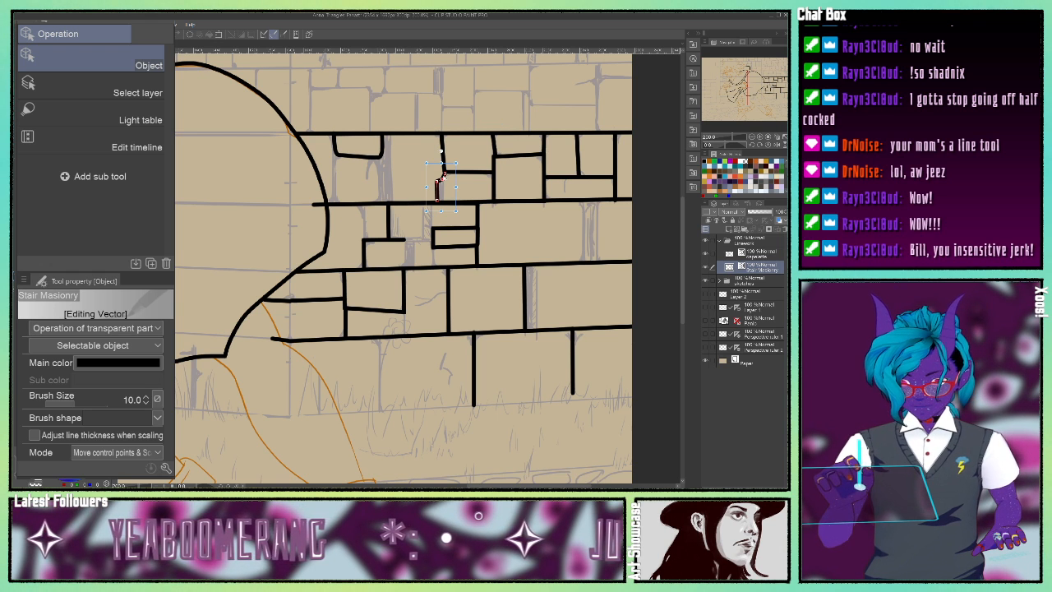
left_click_drag(444, 174, 443, 175)
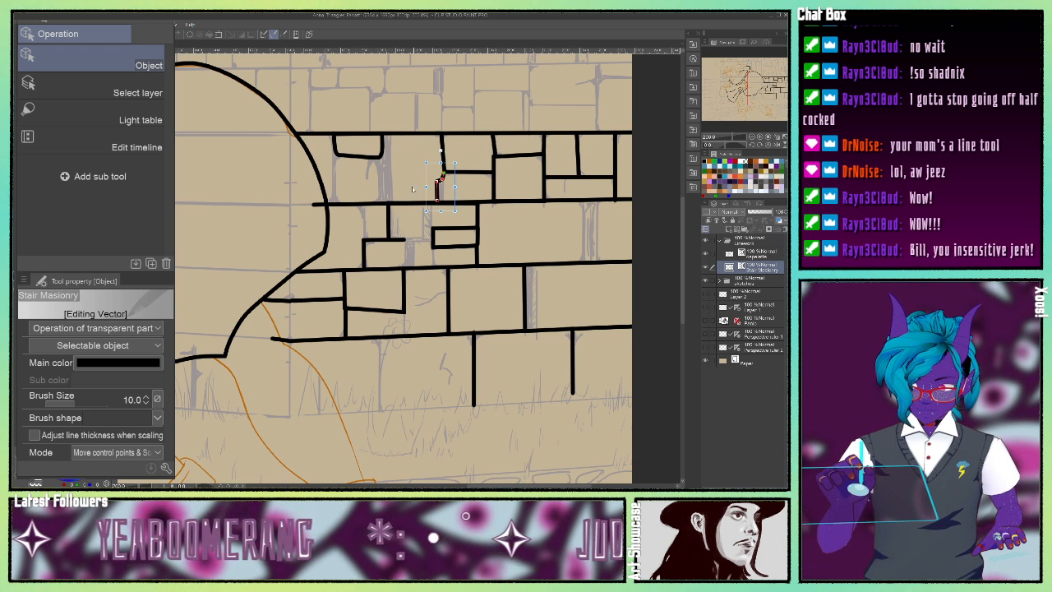
left_click(395, 194)
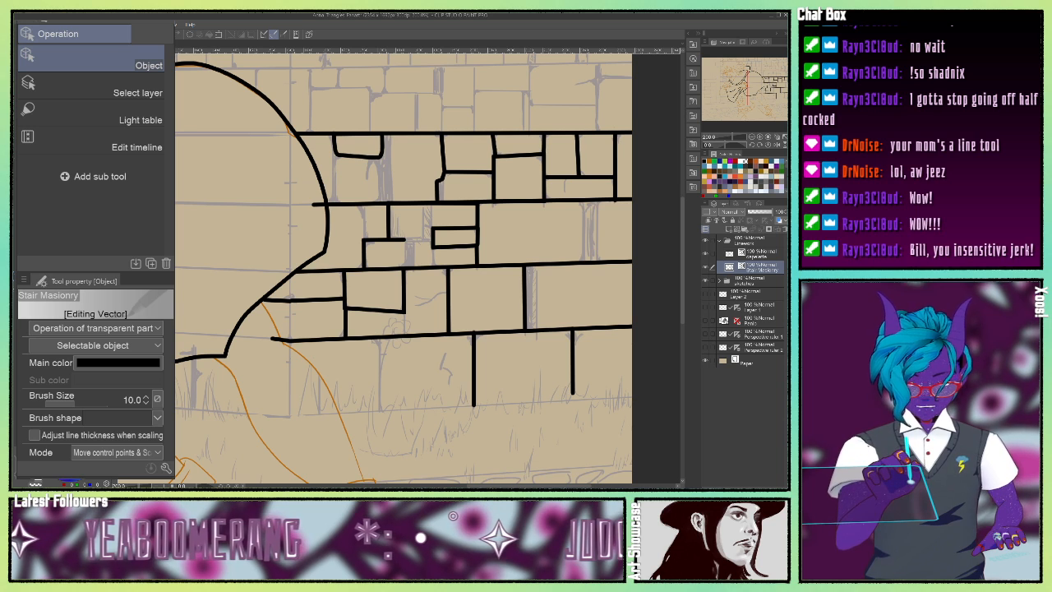
Ink a straight vertical joint between the mortar lines beside the small stone, and a bowed edge beneath that stone with the Curve tool.
key("u")
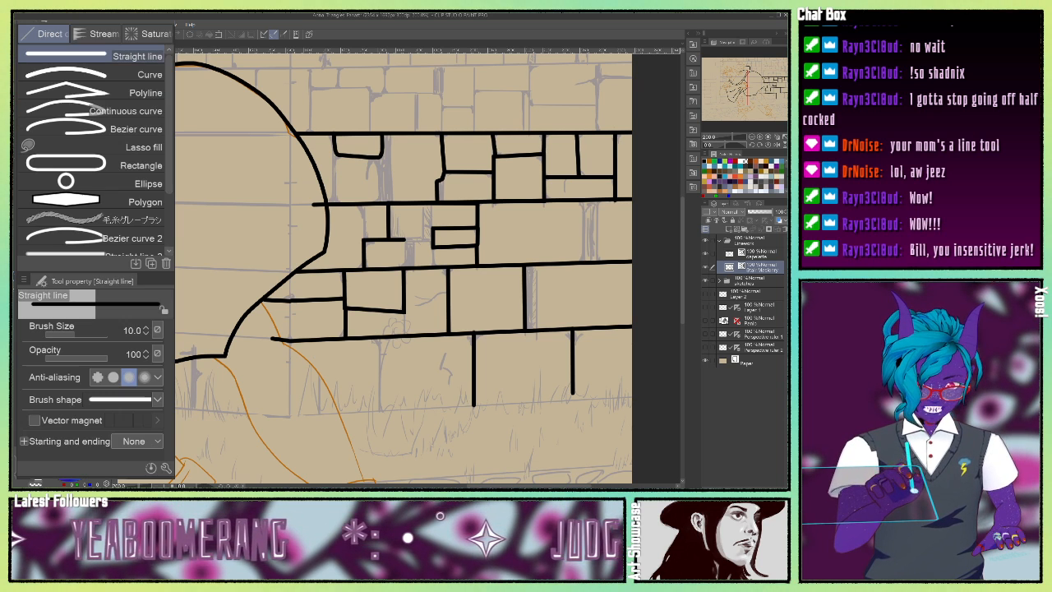
left_click_drag(392, 133, 391, 202)
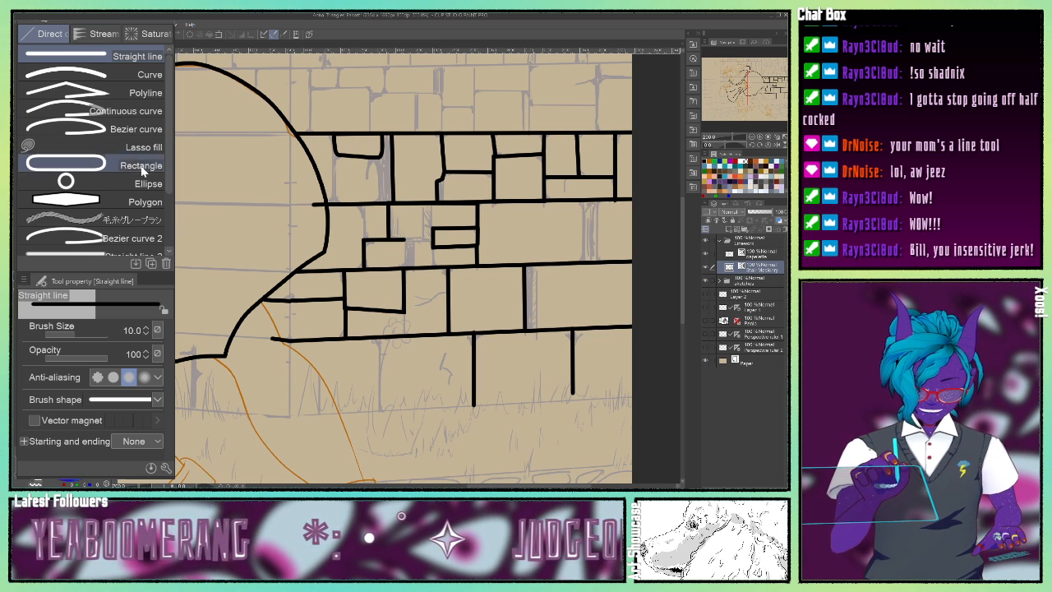
left_click(91, 76)
left_click(92, 111)
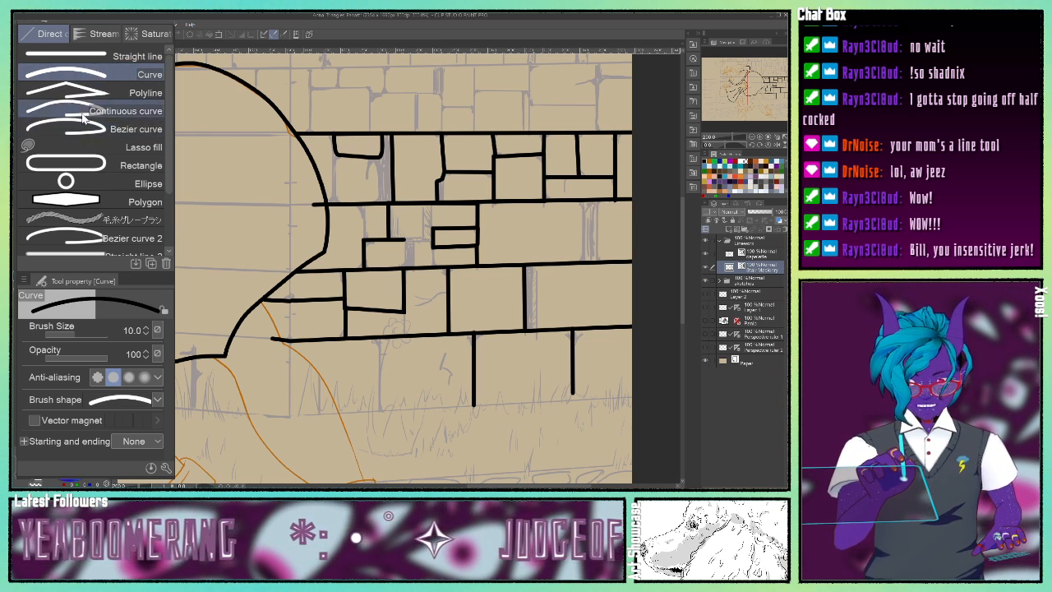
left_click(123, 75)
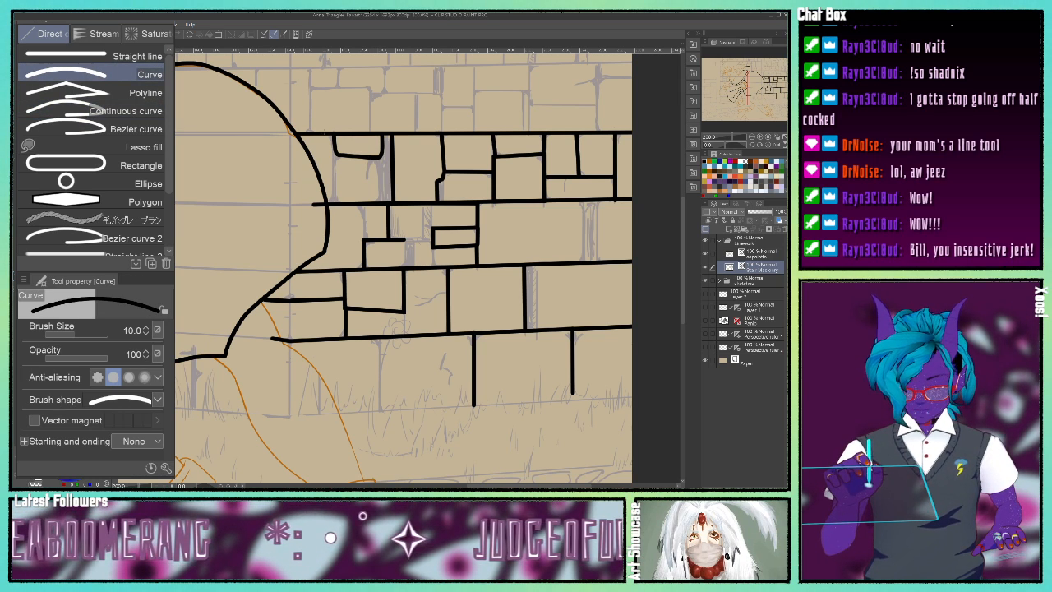
left_click_drag(370, 158, 375, 203)
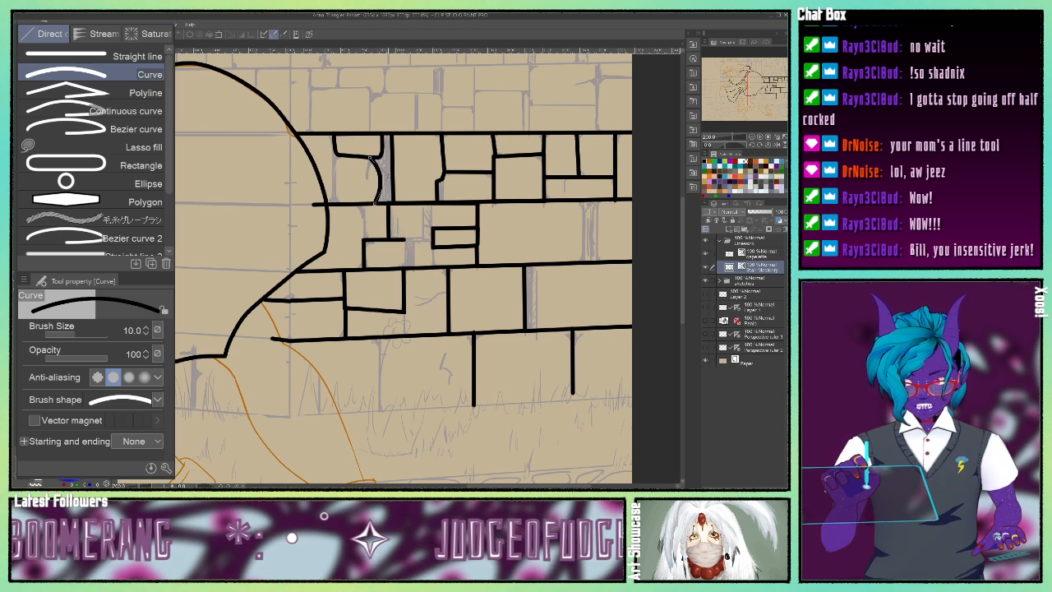
left_click(381, 169)
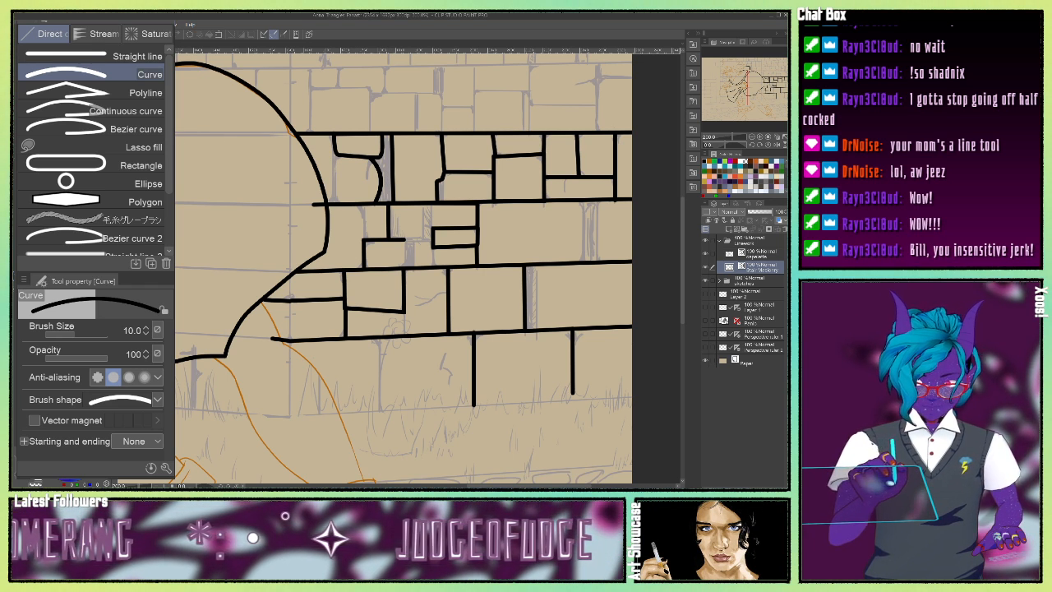
Ink the cape-side edge and base of the rounded stone beneath the small stone with the Polyline tool.
left_click(87, 91)
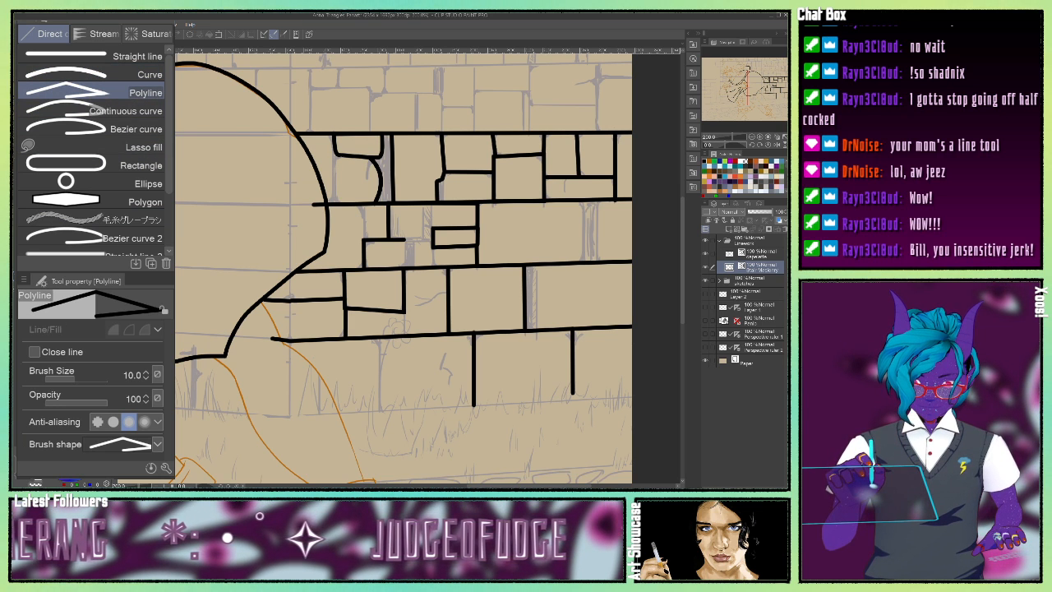
left_click(339, 158)
left_click(333, 162)
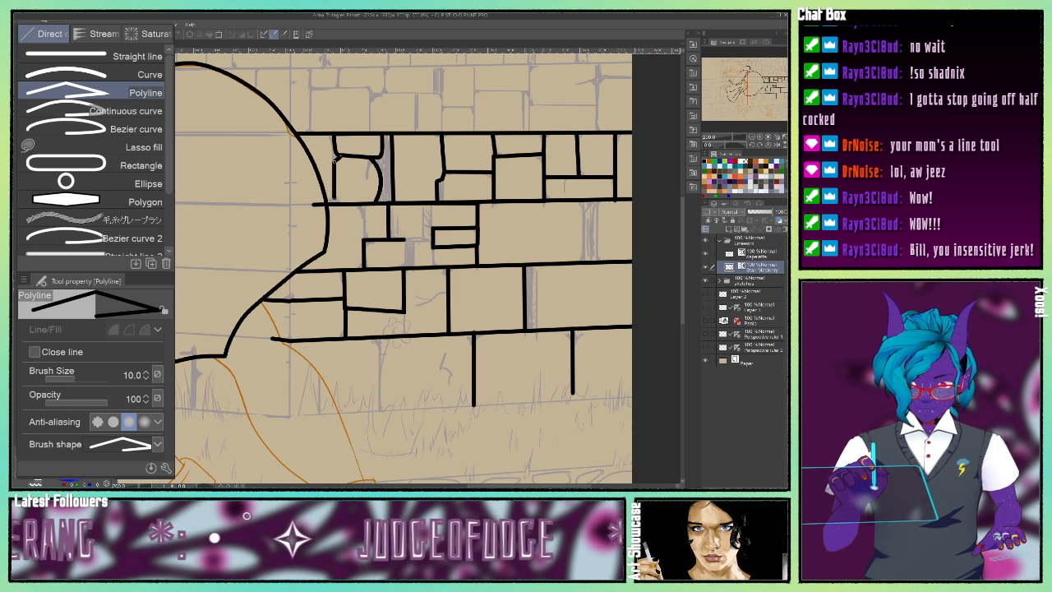
left_click(333, 198)
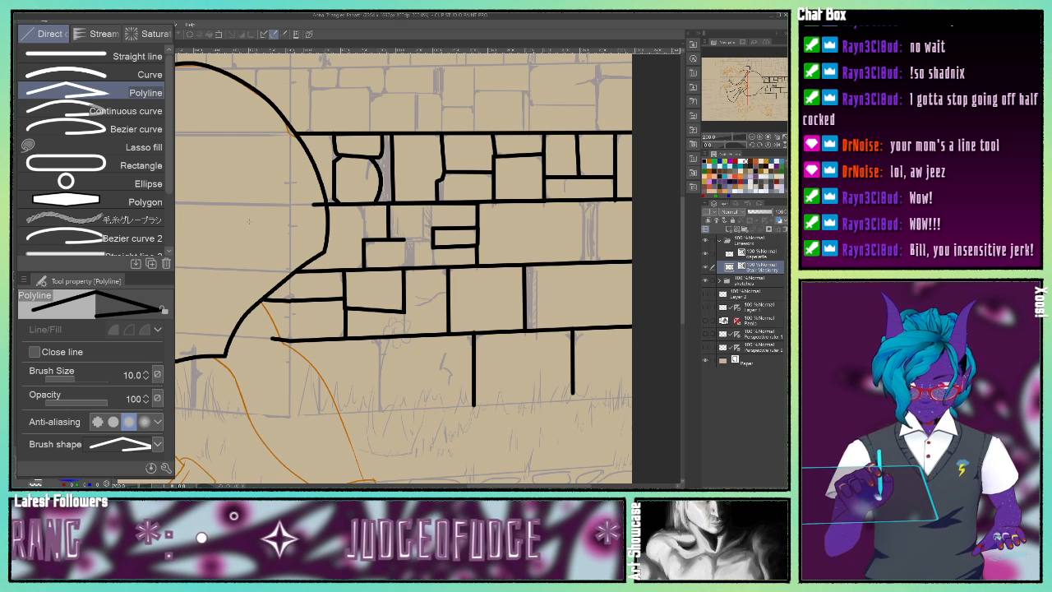
key("o")
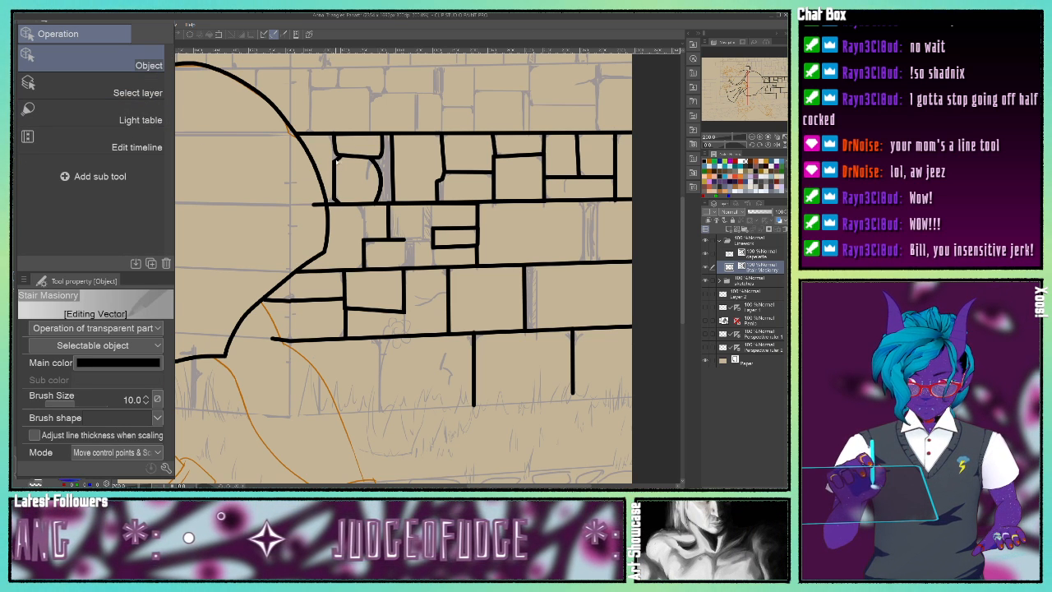
Adjust the control points at both ends of the rounded stone's cape-side edge, nudging the base point onto the mortar line.
left_click(335, 161)
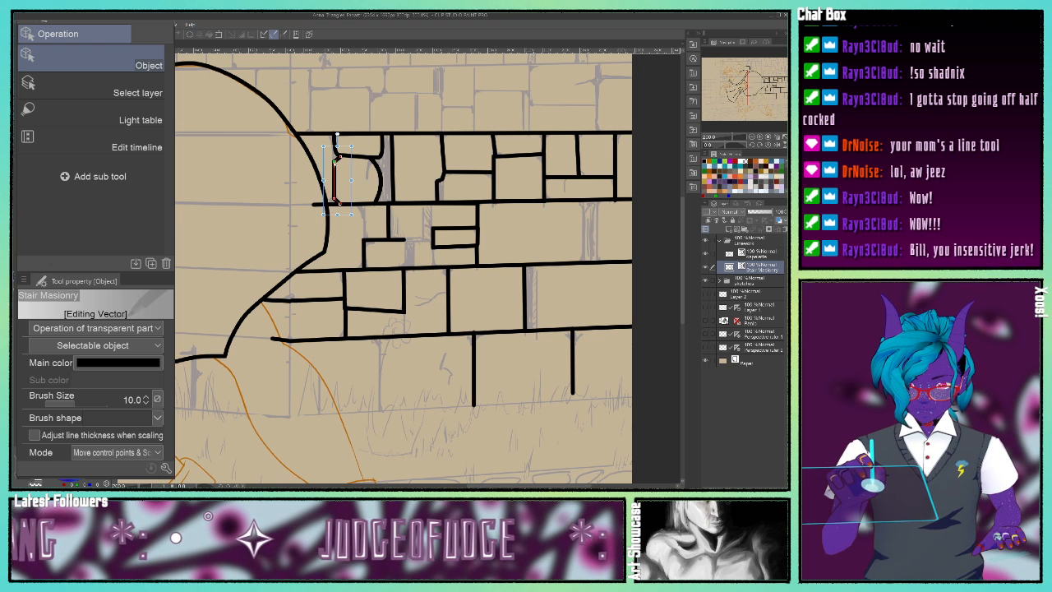
right_click(335, 164)
left_click(180, 64)
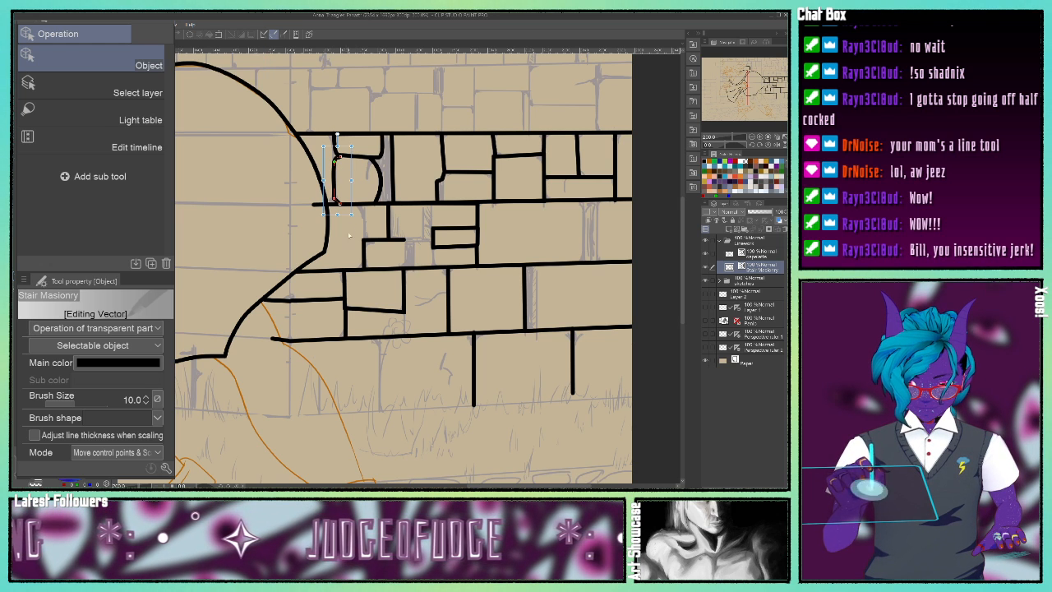
left_click_drag(338, 205, 336, 202)
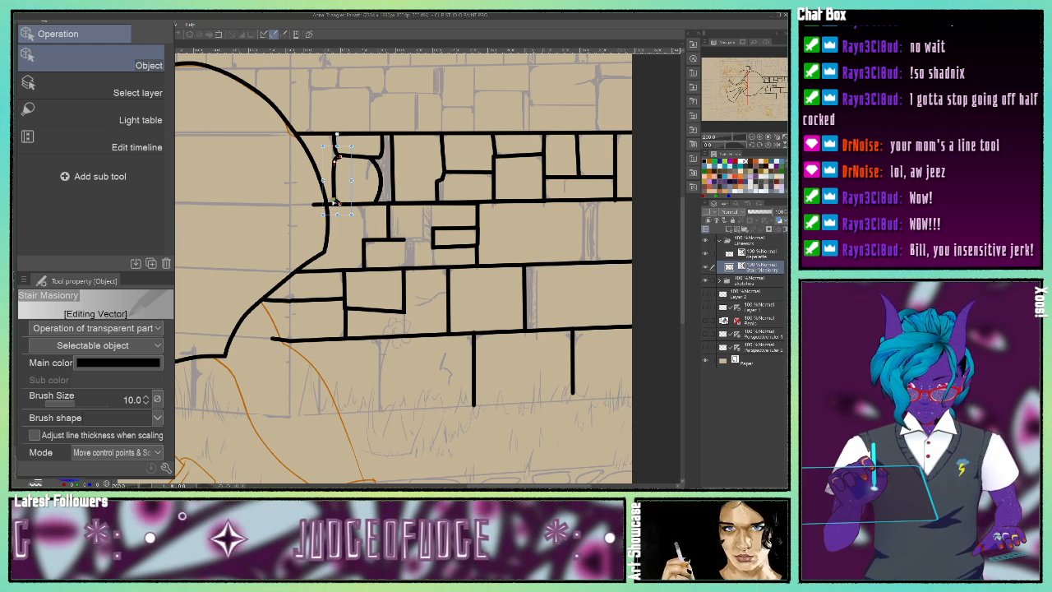
right_click(336, 202)
left_click(176, 64)
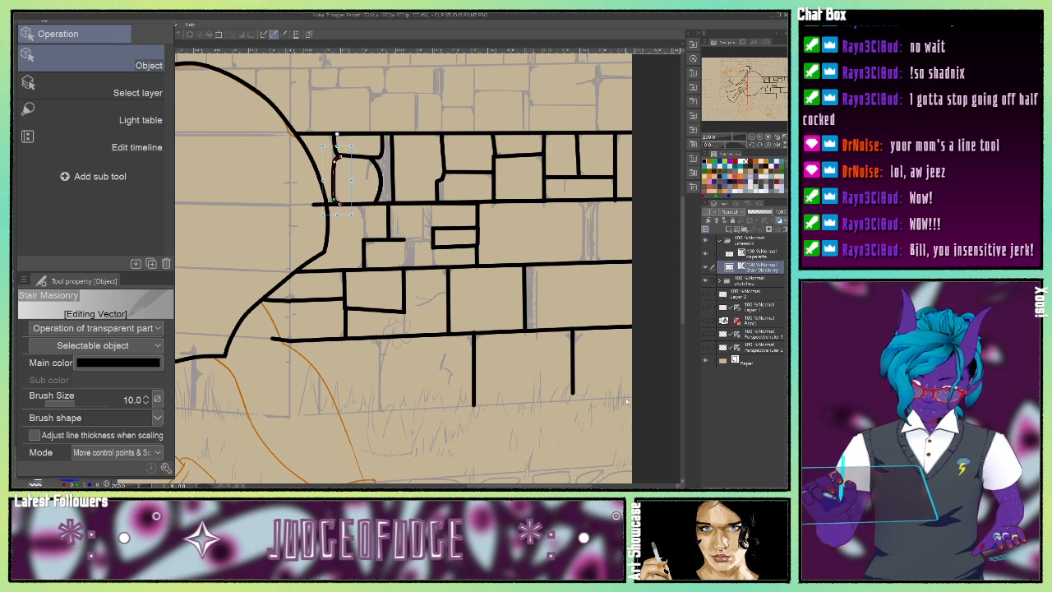
left_click(657, 399)
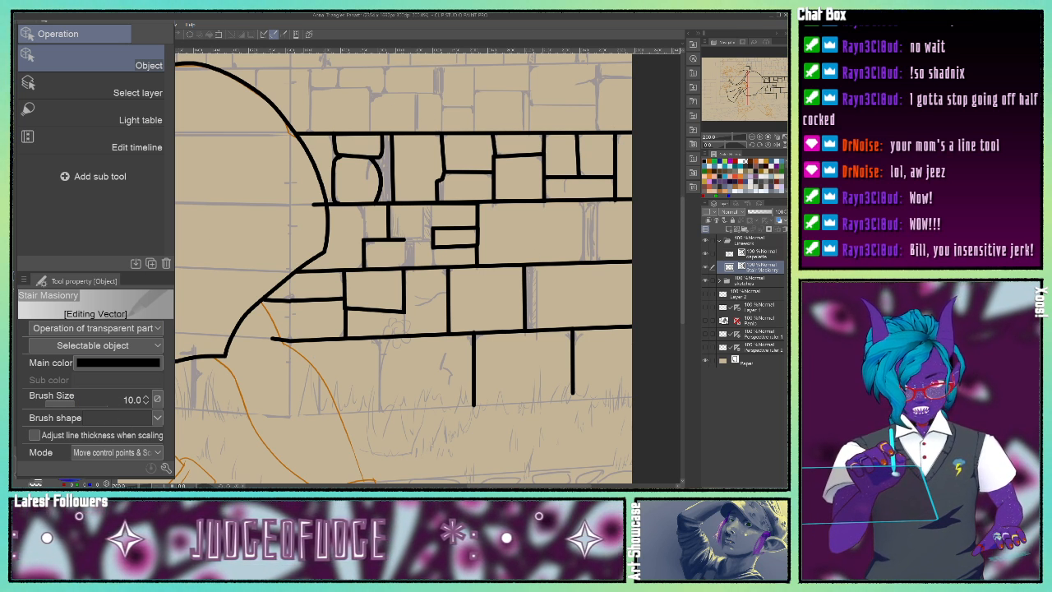
Select all the vector lines on the masonry layer and set their brush size to 8.
left_click(151, 24)
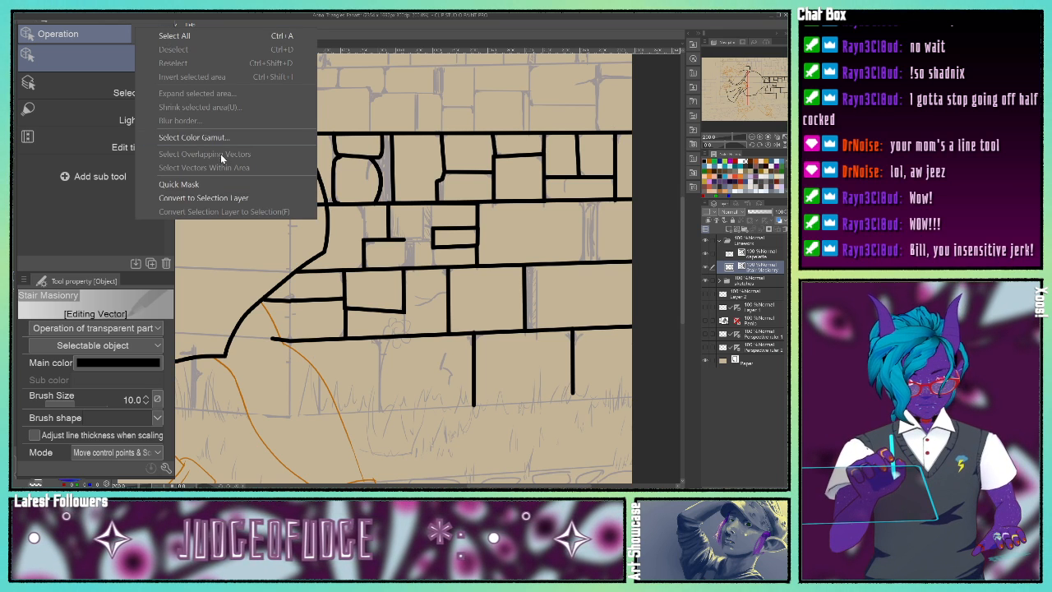
left_click(189, 37)
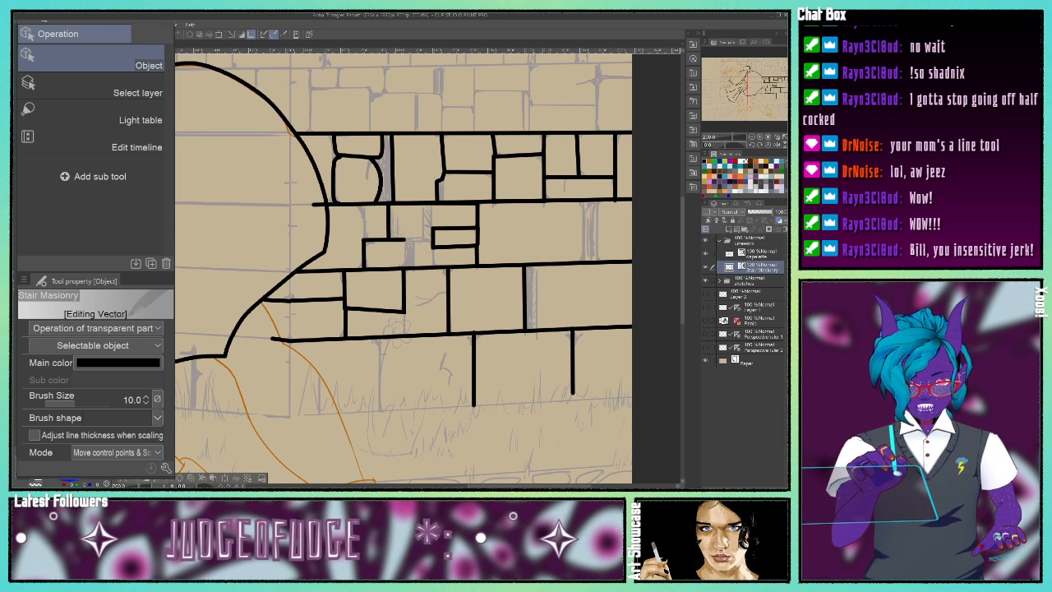
left_click(151, 25)
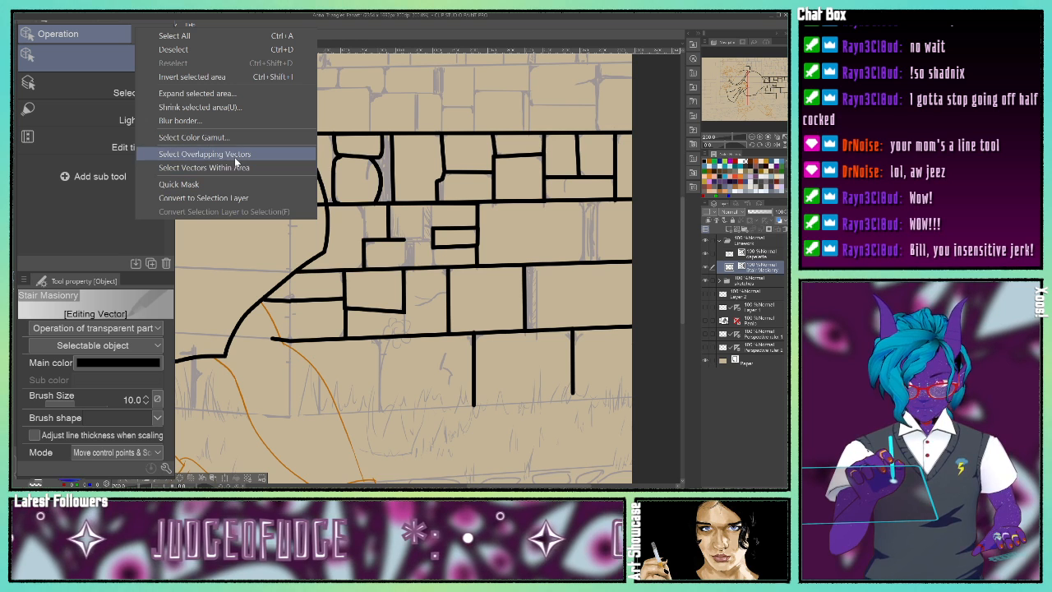
left_click(235, 154)
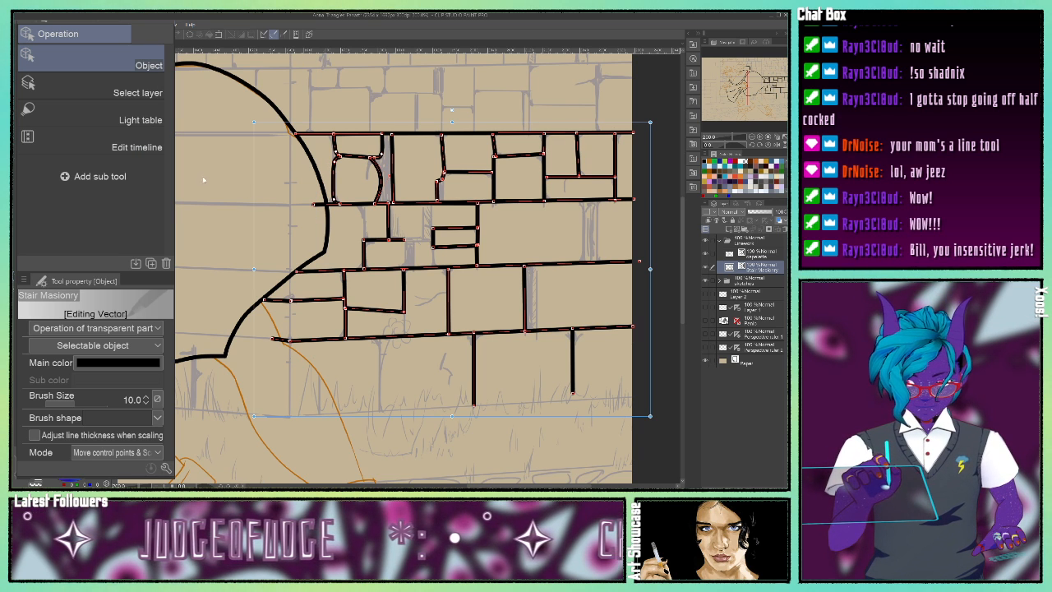
left_click(146, 402)
left_click(145, 402)
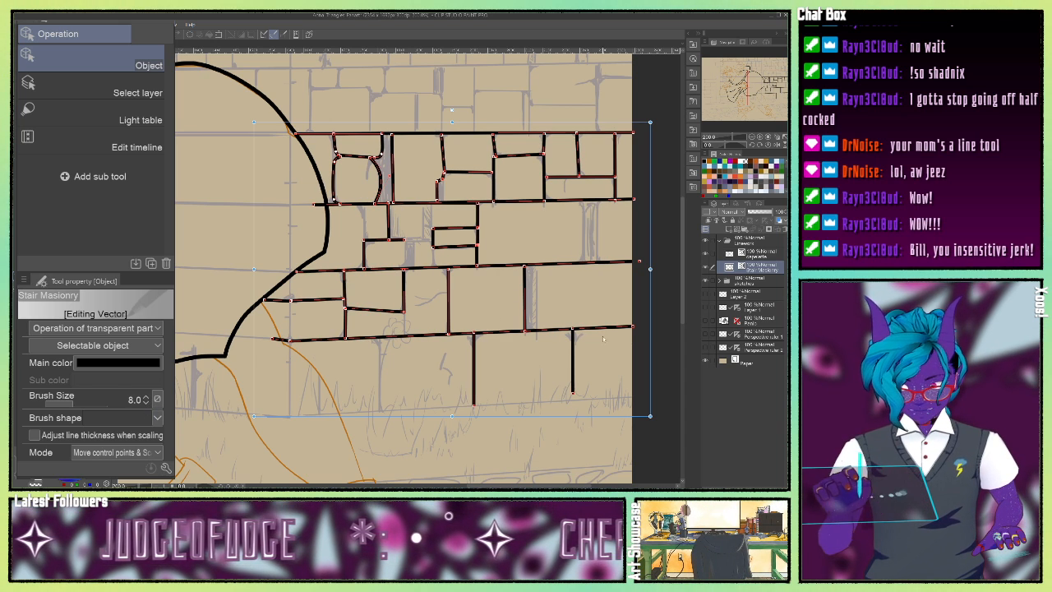
left_click(482, 98)
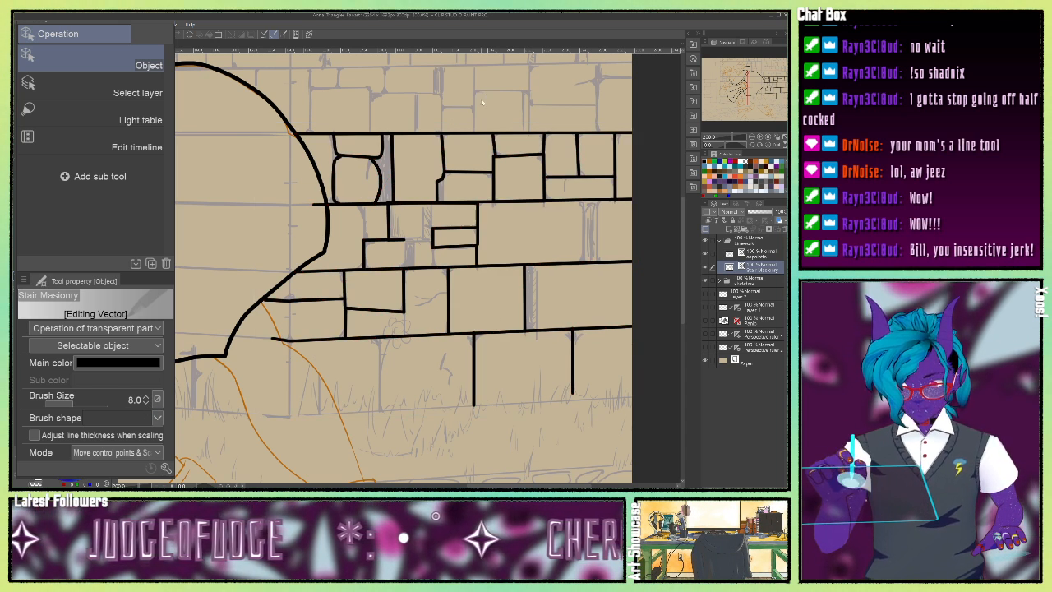
Set the vector eraser to erase up to intersections and trim the mortar line overhanging the cape's edge.
key("e")
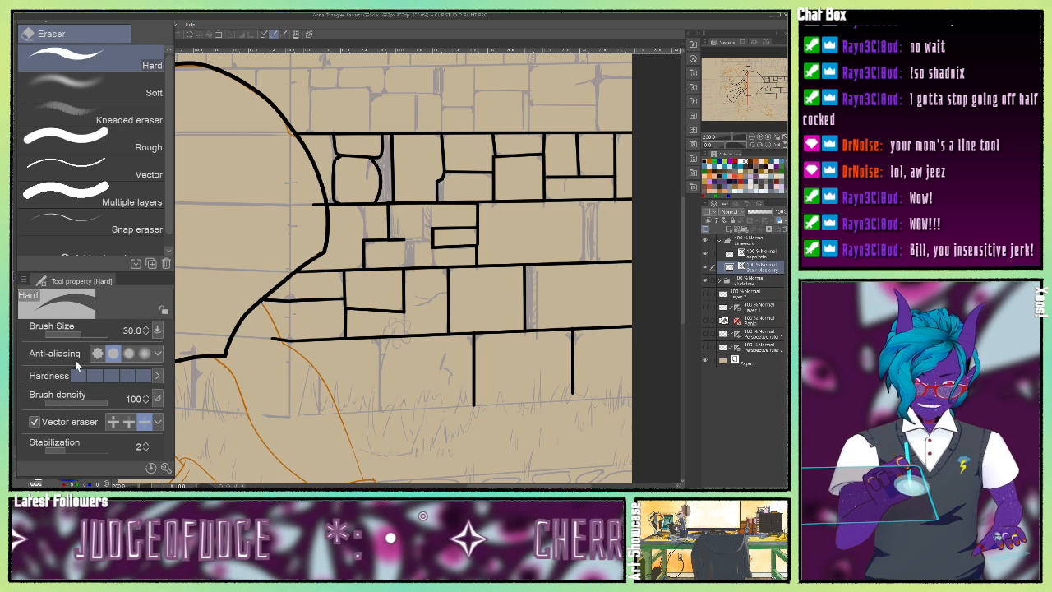
left_click(129, 423)
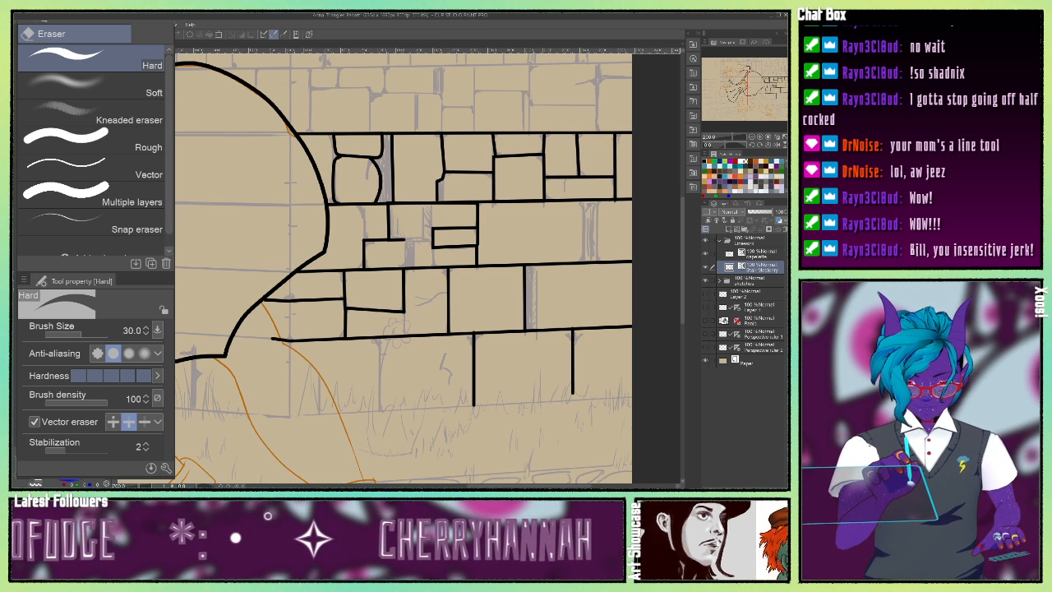
Ink the three lower horizontal mortar lines of the brick wall beside the column and a long vertical joint across them with straight lines.
key("u")
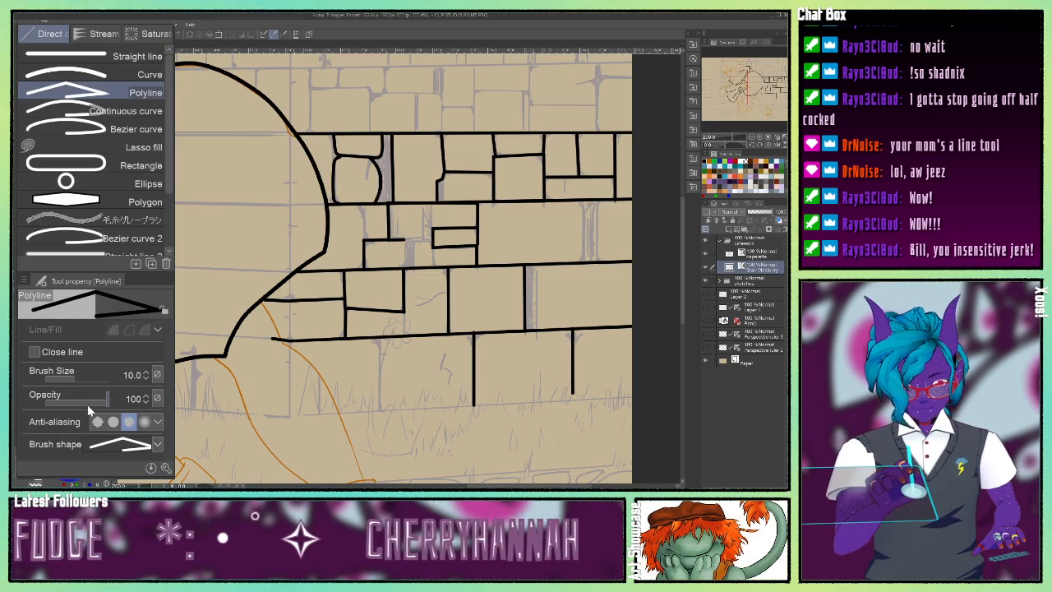
mouse_move(756, 90)
left_mouse_down()
mouse_move(656, 91)
mouse_move(682, 90)
left_mouse_up()
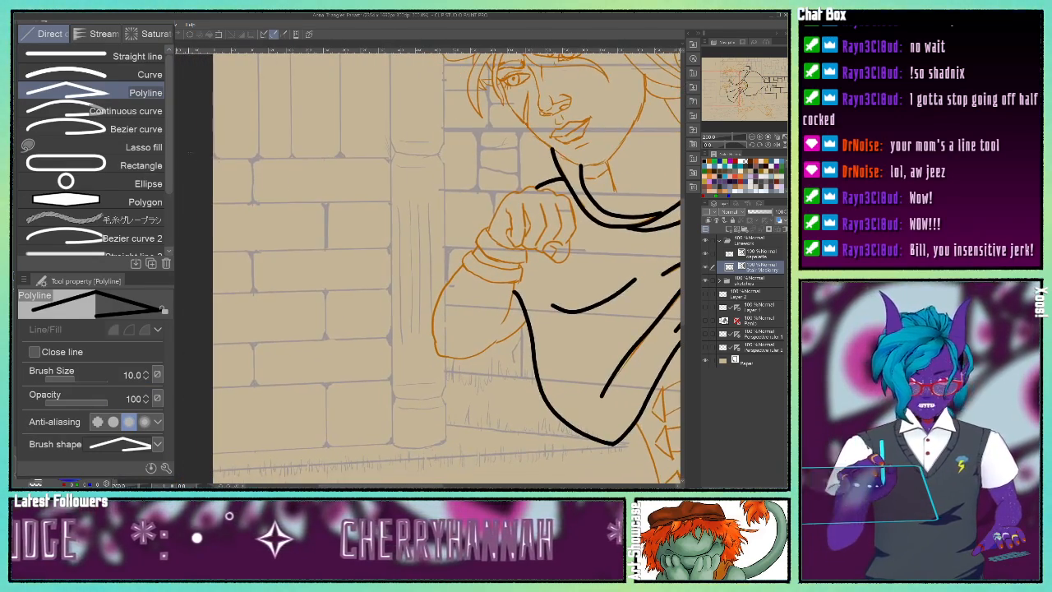
left_click(93, 56)
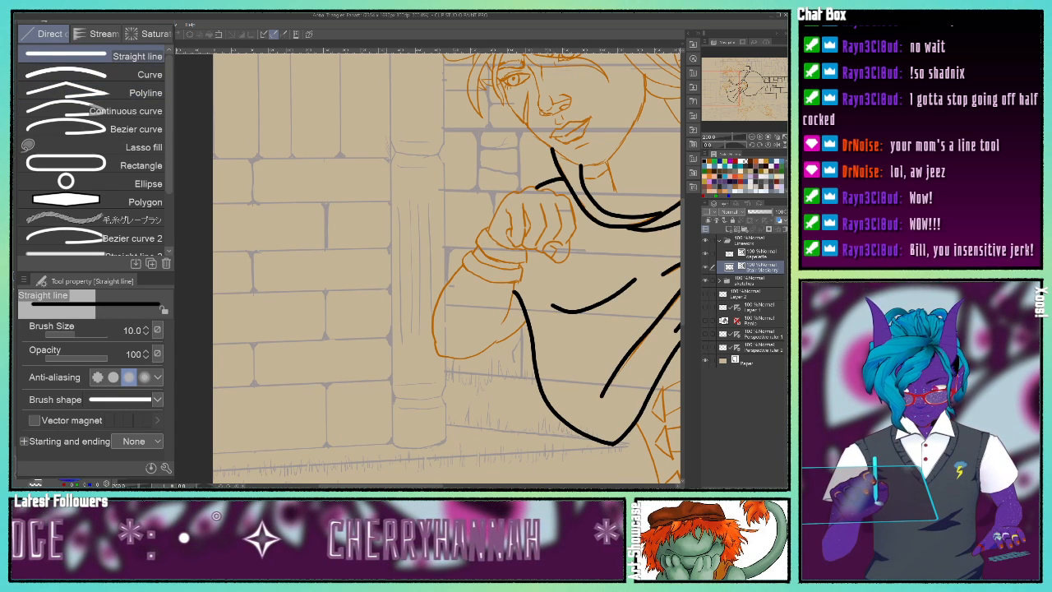
left_click_drag(391, 379, 210, 386)
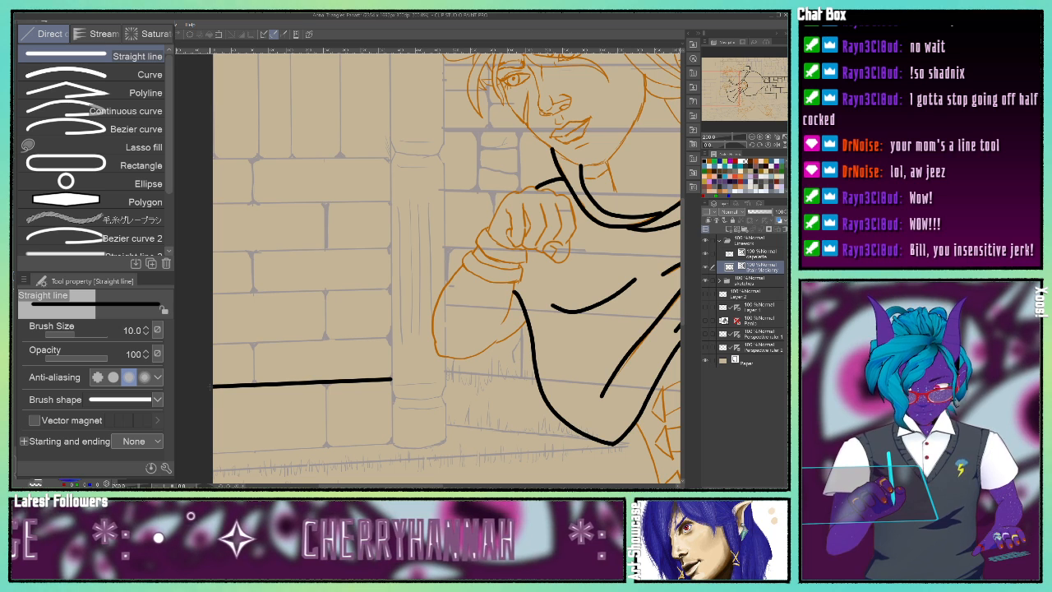
left_click_drag(390, 336, 201, 343)
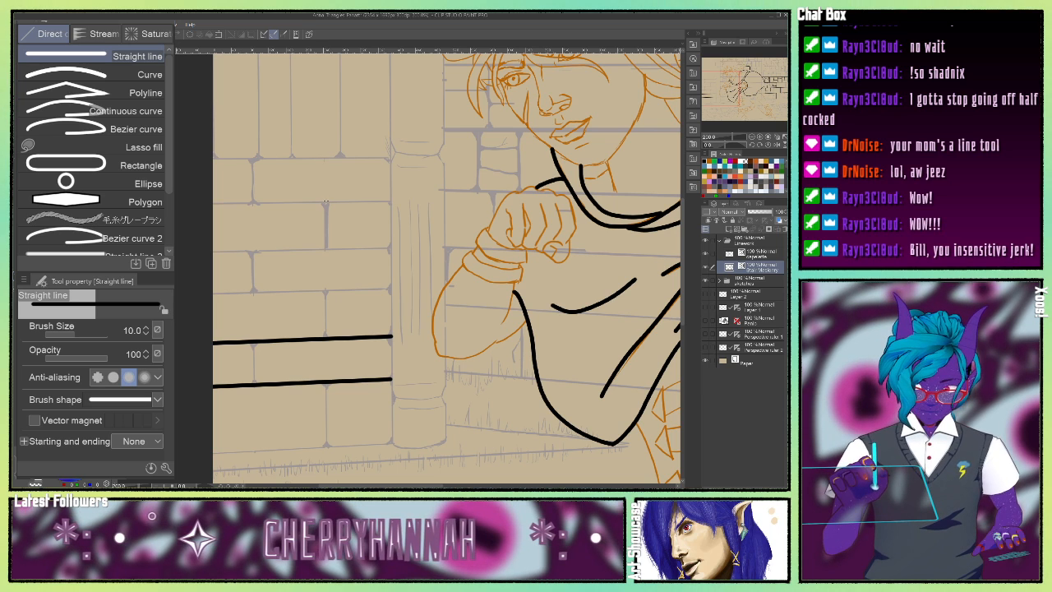
left_click_drag(325, 202, 327, 446)
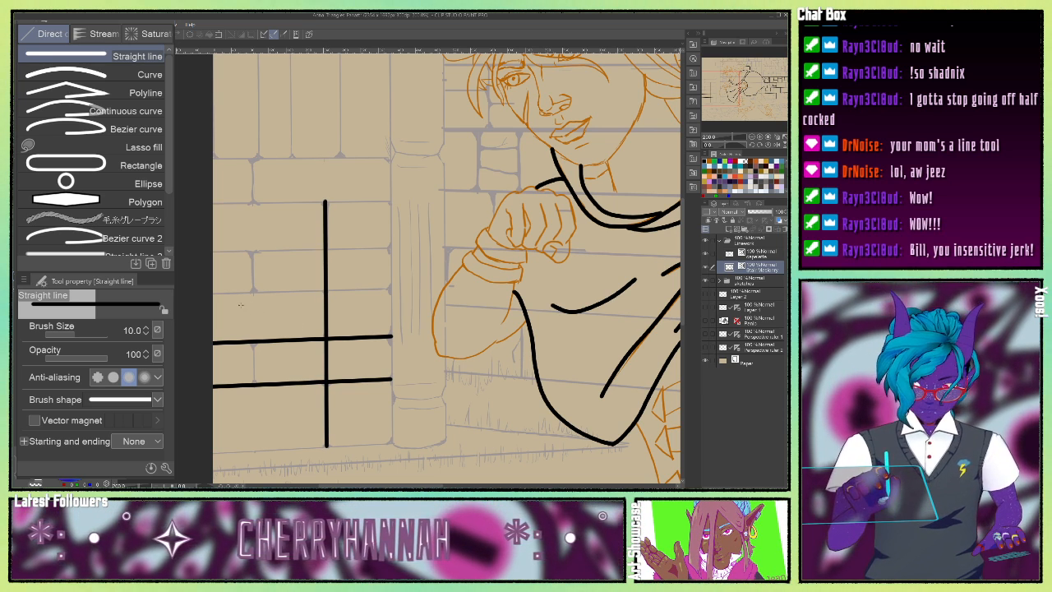
left_click_drag(210, 293, 391, 289)
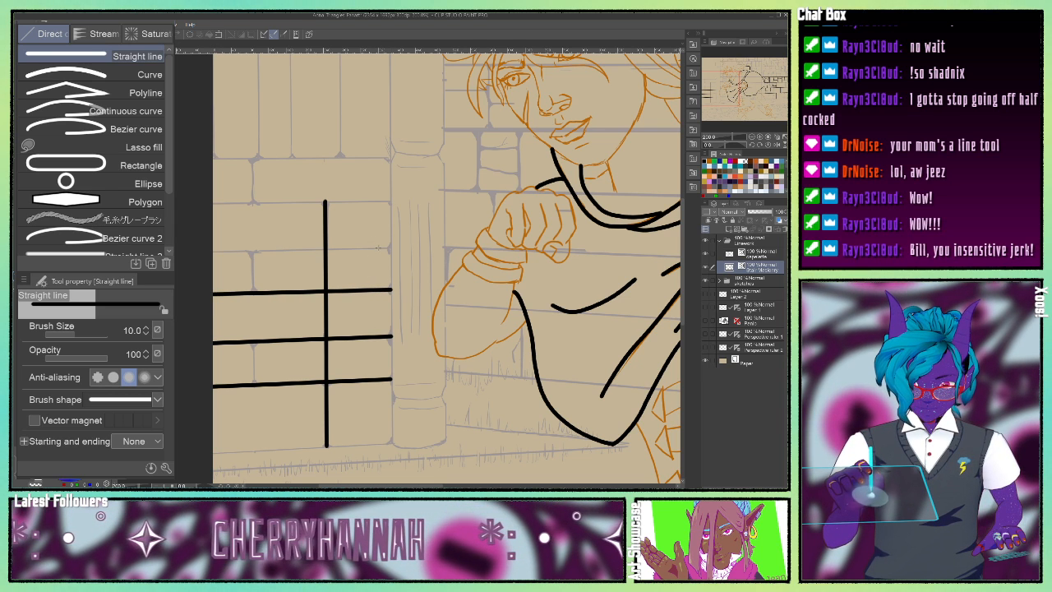
Ink the brick wall's three upper horizontal mortar lines and a short vertical joint through its top course.
left_click_drag(394, 247, 211, 251)
left_click_drag(398, 199, 212, 203)
left_click_drag(251, 148, 252, 222)
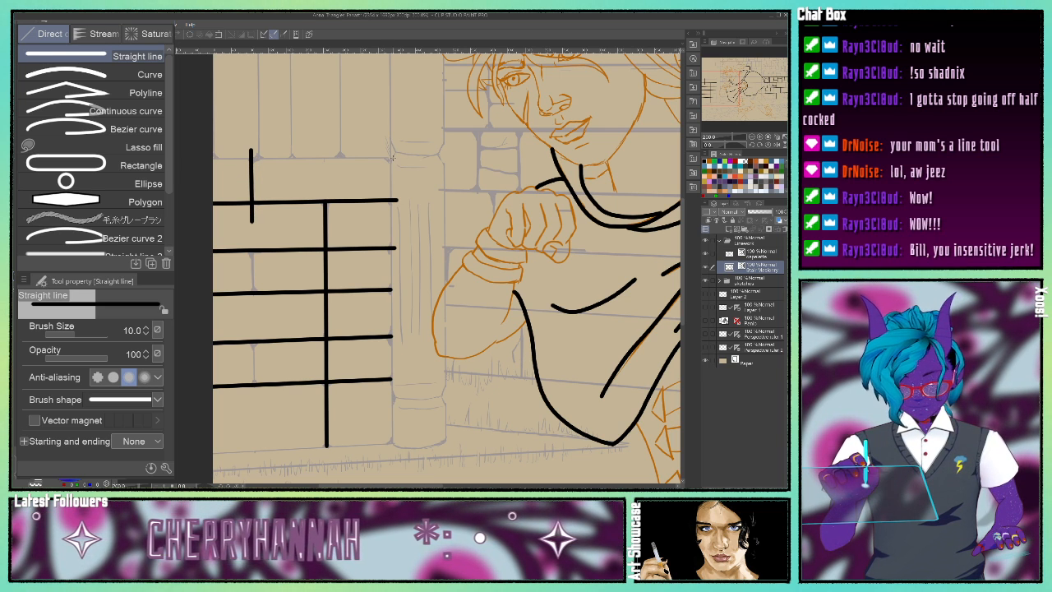
left_click_drag(392, 157, 212, 157)
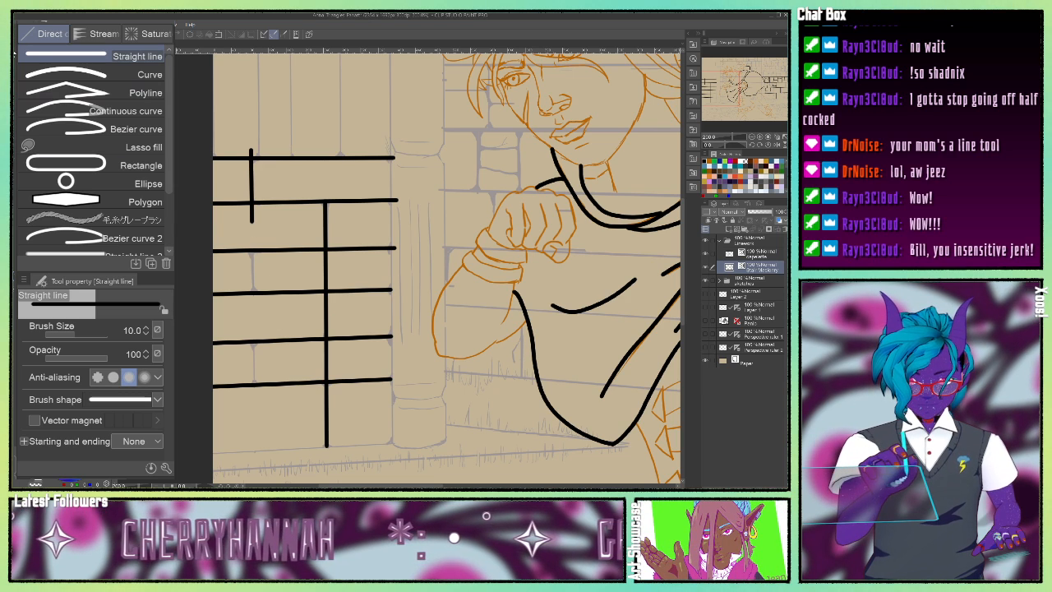
Stretch the short vertical joint so it runs from the top mortar line down to the lowest one.
key("o")
left_click(252, 216)
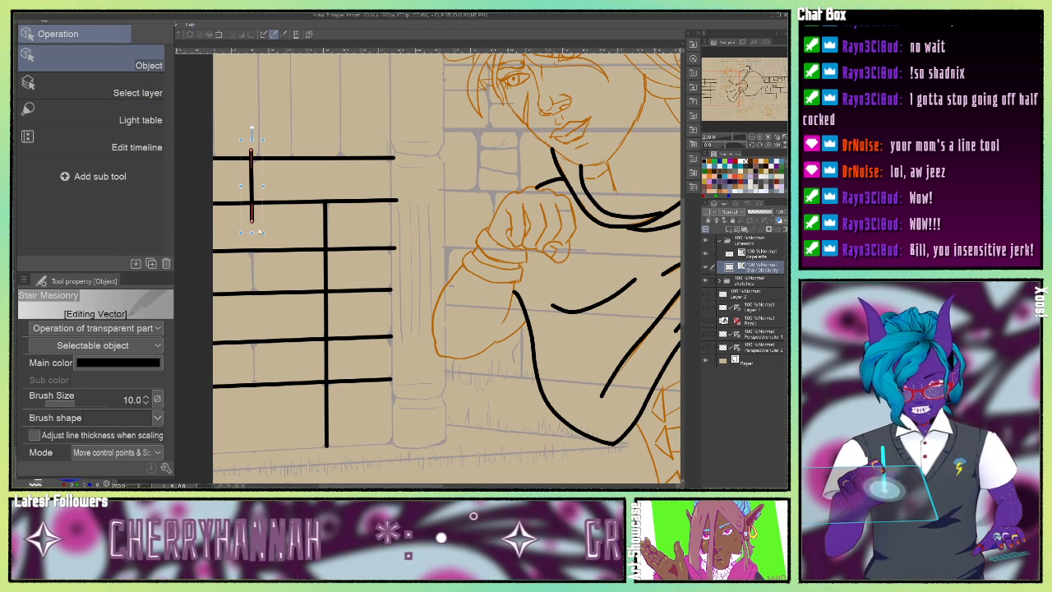
left_click_drag(251, 235, 251, 418)
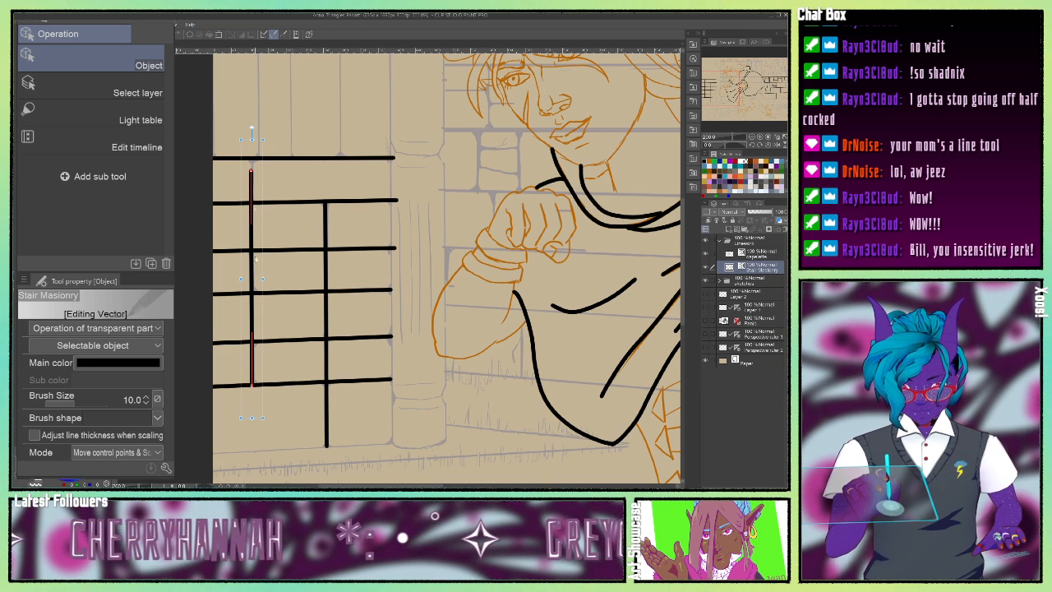
left_click_drag(252, 132, 252, 119)
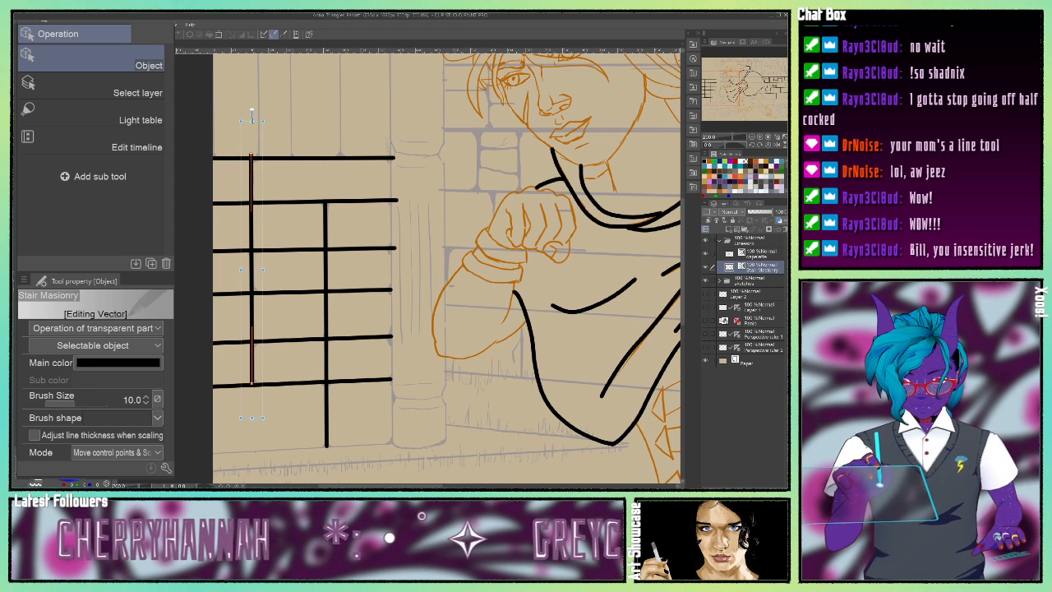
left_click(262, 443)
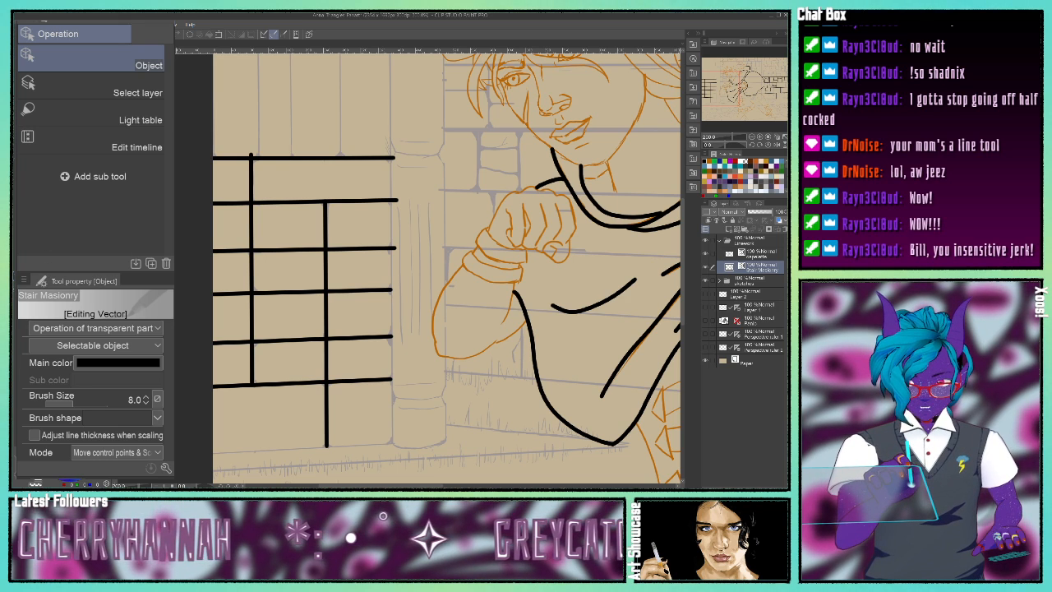
Erase alternate segments of both vertical joints up to their intersections to form a staggered brick pattern.
key("e")
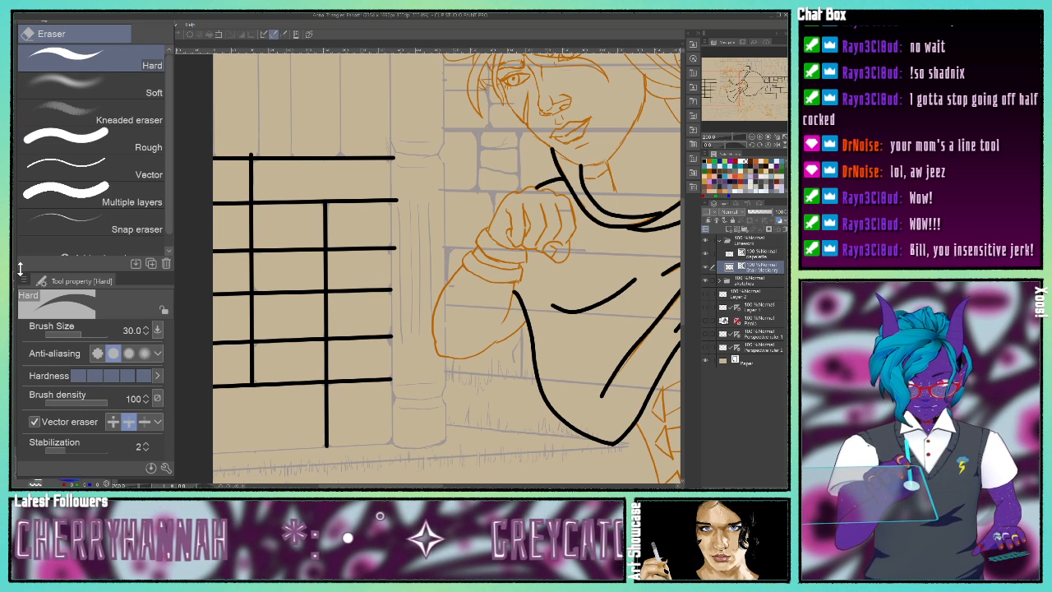
left_click(129, 422)
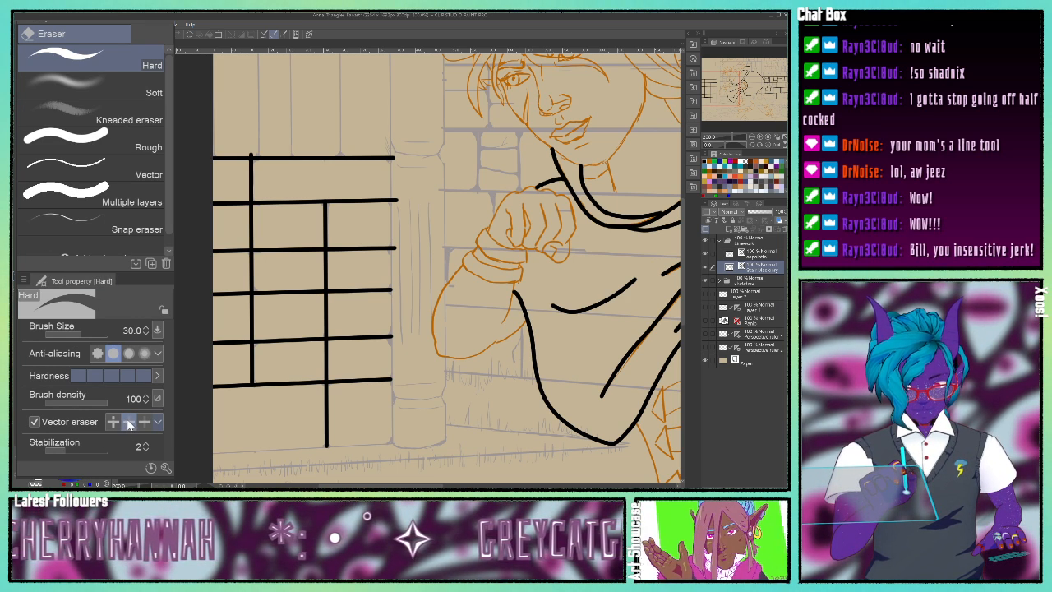
left_click(248, 225)
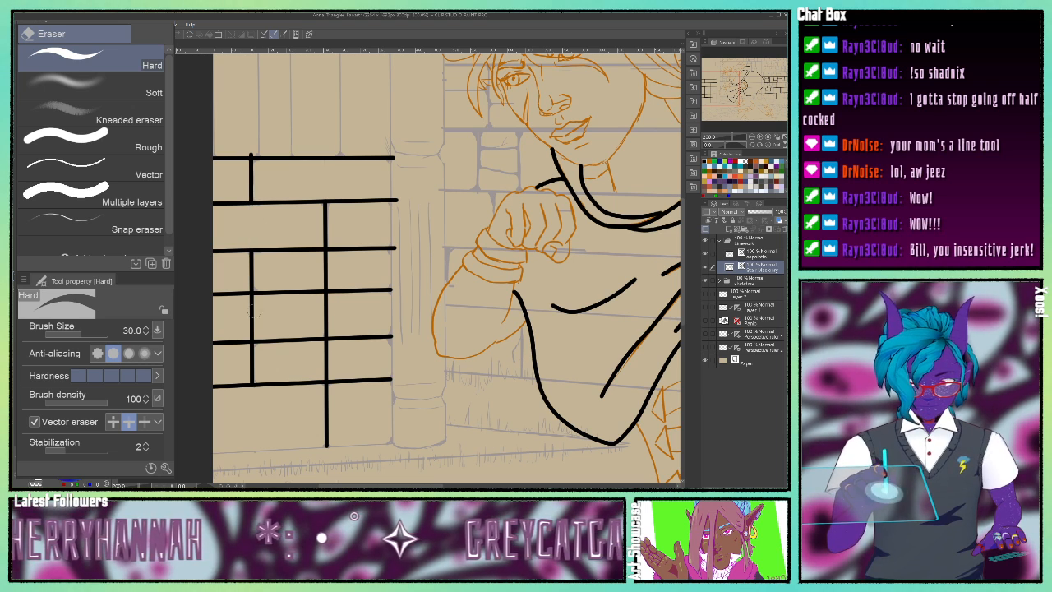
left_click(327, 271)
left_click(251, 317)
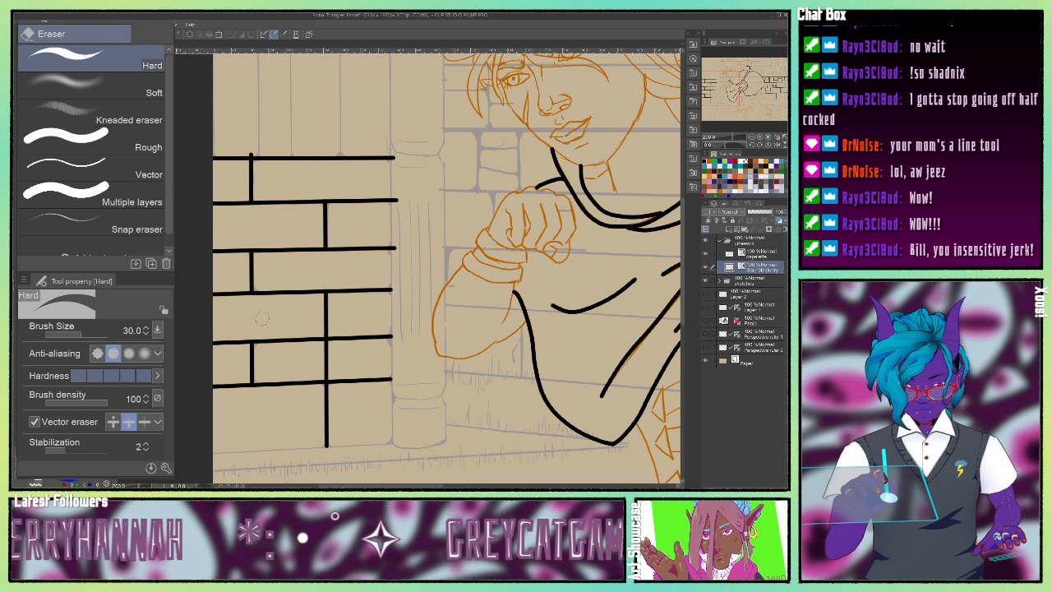
left_click(325, 353)
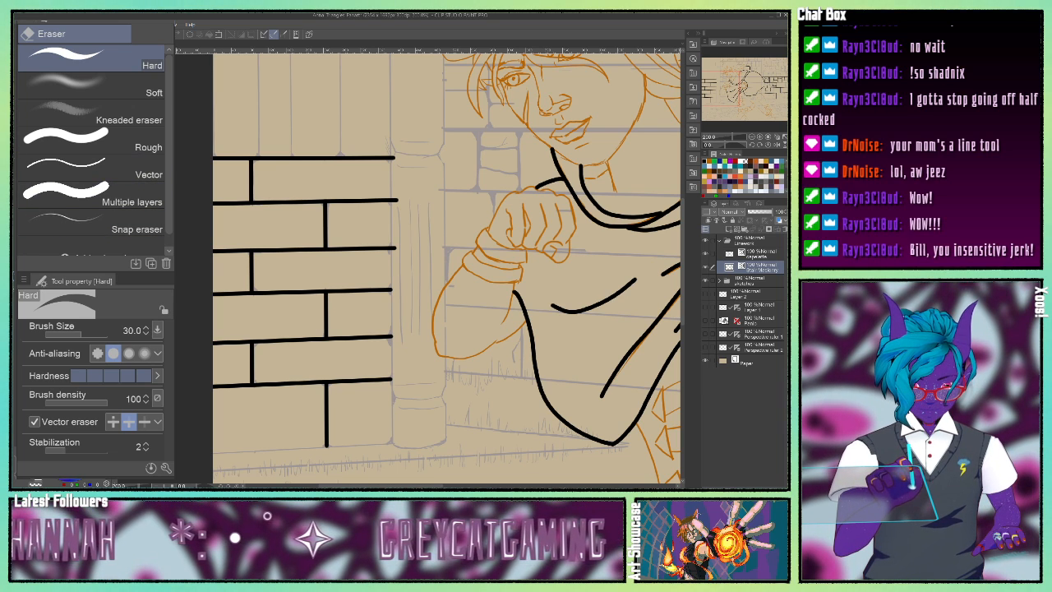
Ink the column's straight edge beside the brick wall, the wall's bottom line and a small notch above the top course.
key("u")
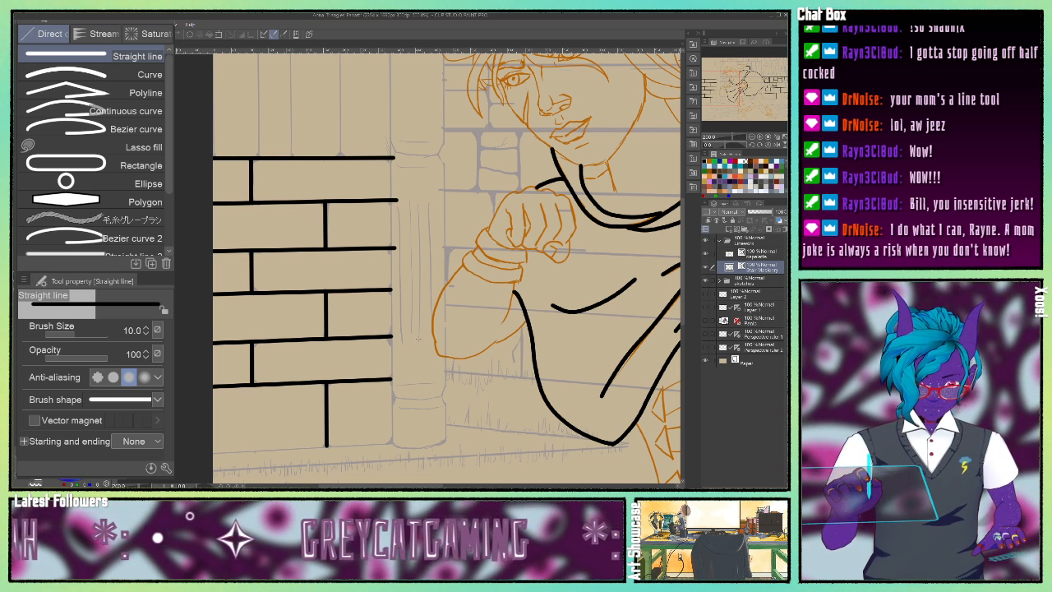
mouse_move(731, 85)
left_mouse_down()
mouse_move(728, 63)
mouse_move(725, 83)
left_mouse_up()
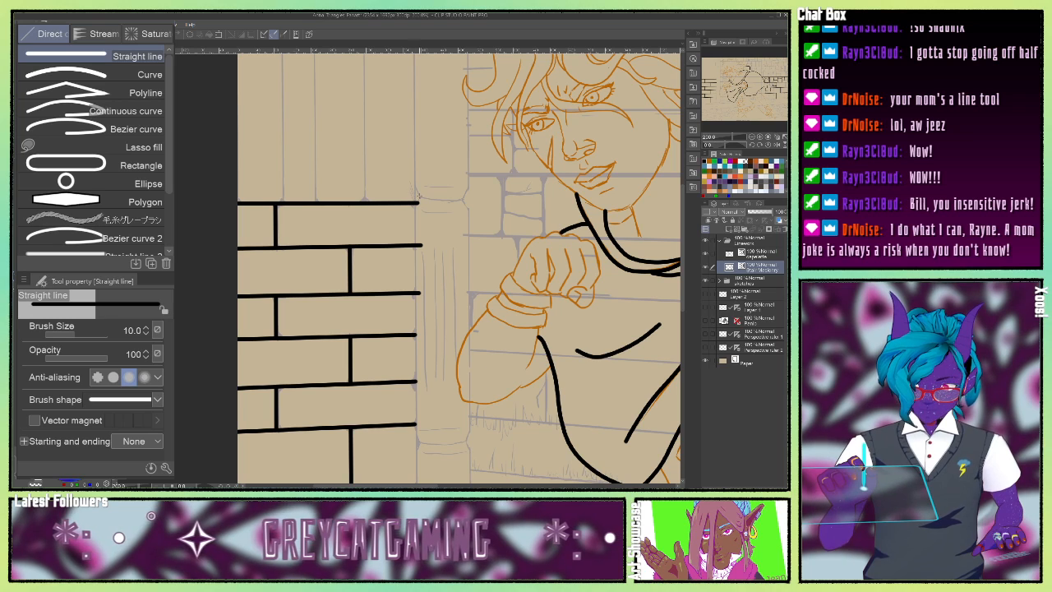
mouse_move(414, 204)
left_mouse_down()
mouse_move(415, 470)
mouse_move(415, 434)
mouse_move(221, 443)
left_mouse_up()
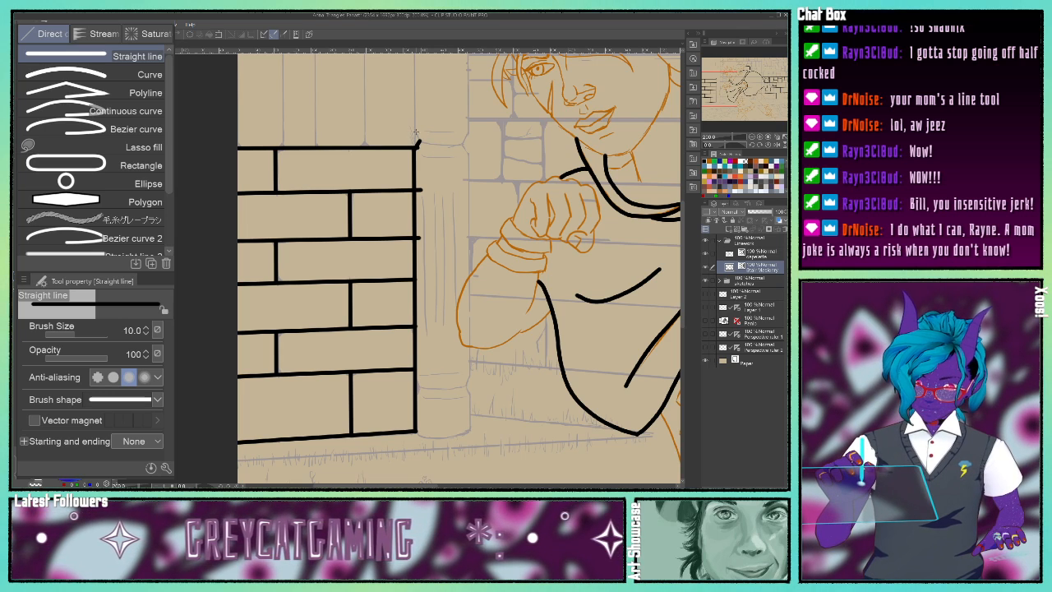
left_click_drag(415, 131, 418, 141)
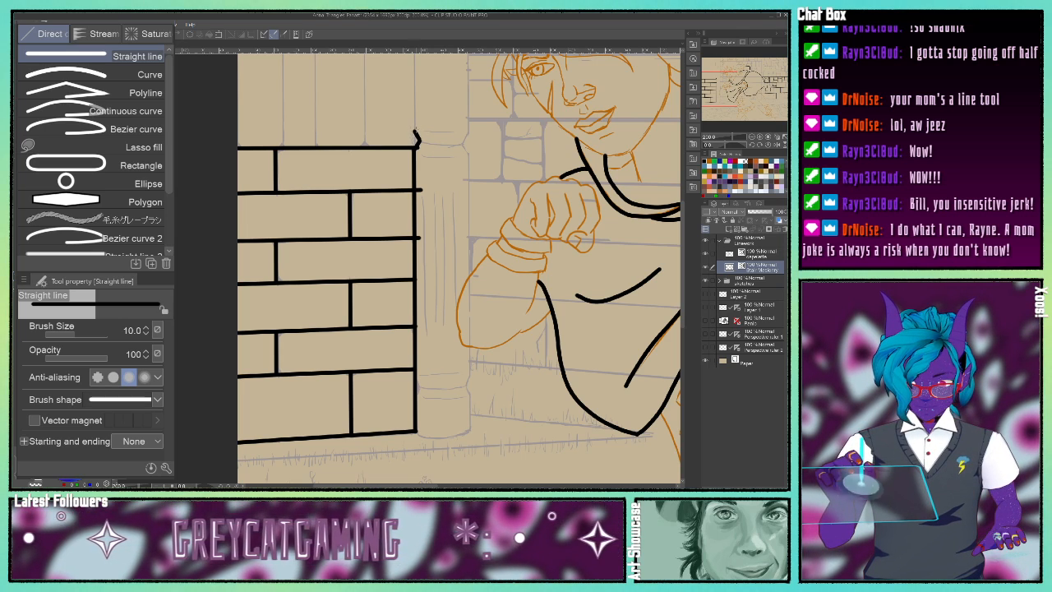
Ink the column's upper shaft edge and the angled side of its capital up to the canvas's top edge with straight lines.
scroll(500, 208, "up", 5)
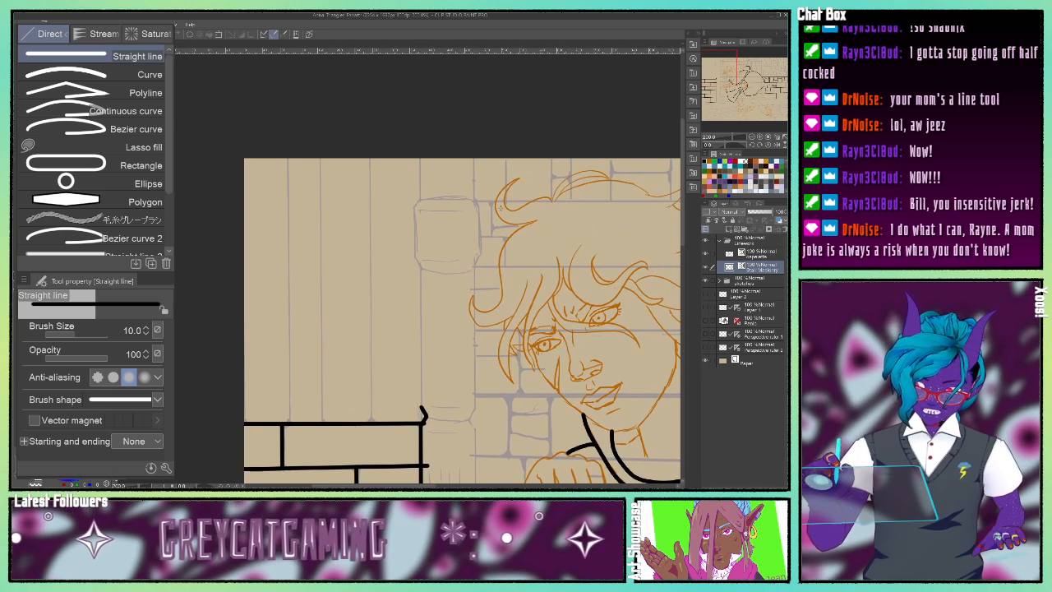
left_click_drag(421, 268, 423, 407)
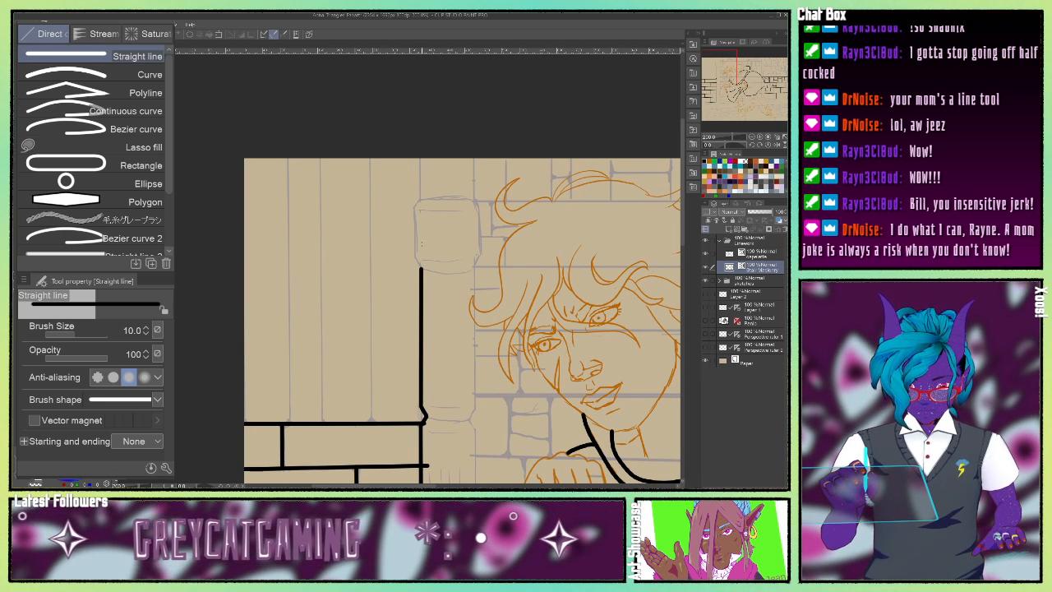
left_click_drag(421, 268, 416, 213)
left_click_drag(414, 208, 418, 199)
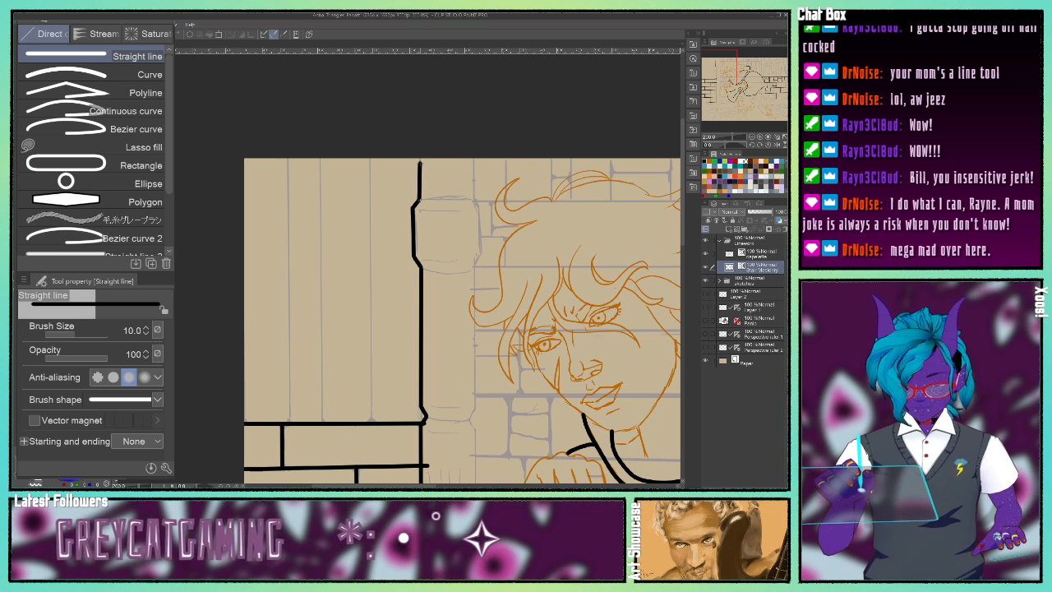
left_click_drag(419, 158, 419, 155)
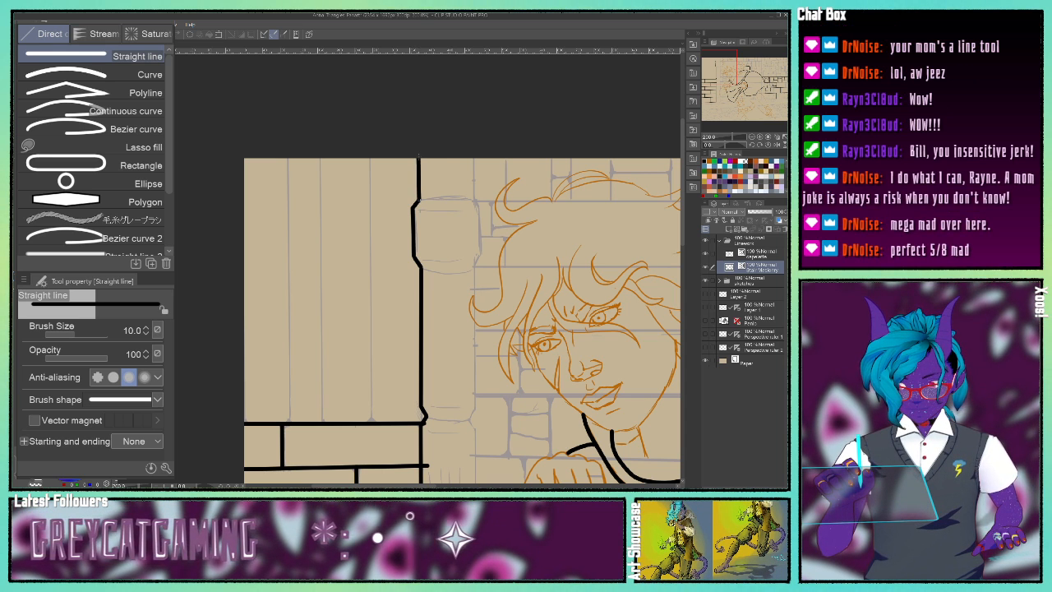
Erase a short gap in the column's edge at the base moulding with the touched-area vector eraser and fill it with a Polyline notch.
left_click_drag(724, 69, 726, 96)
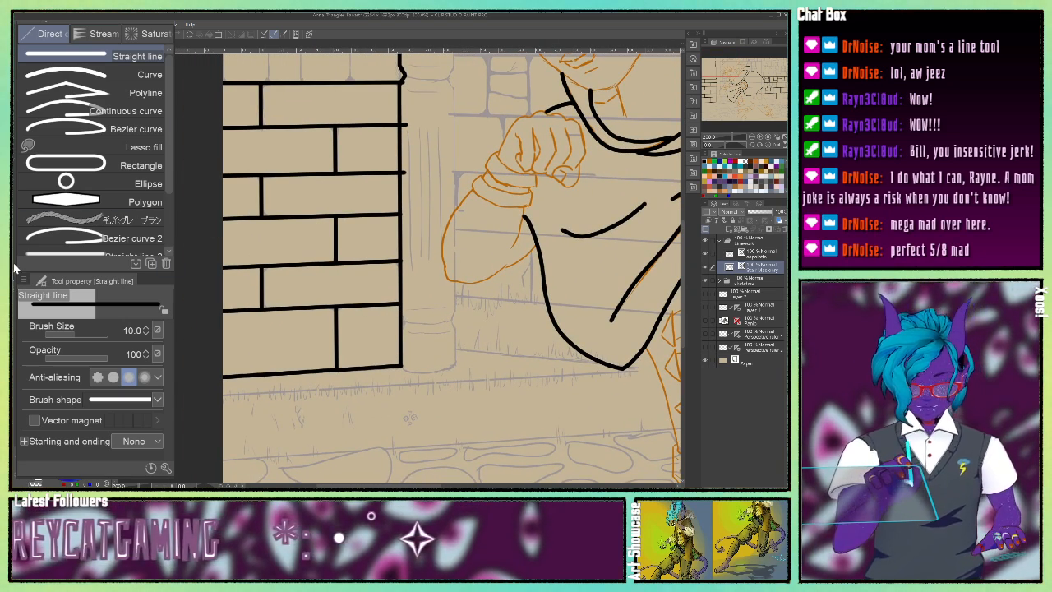
key("e")
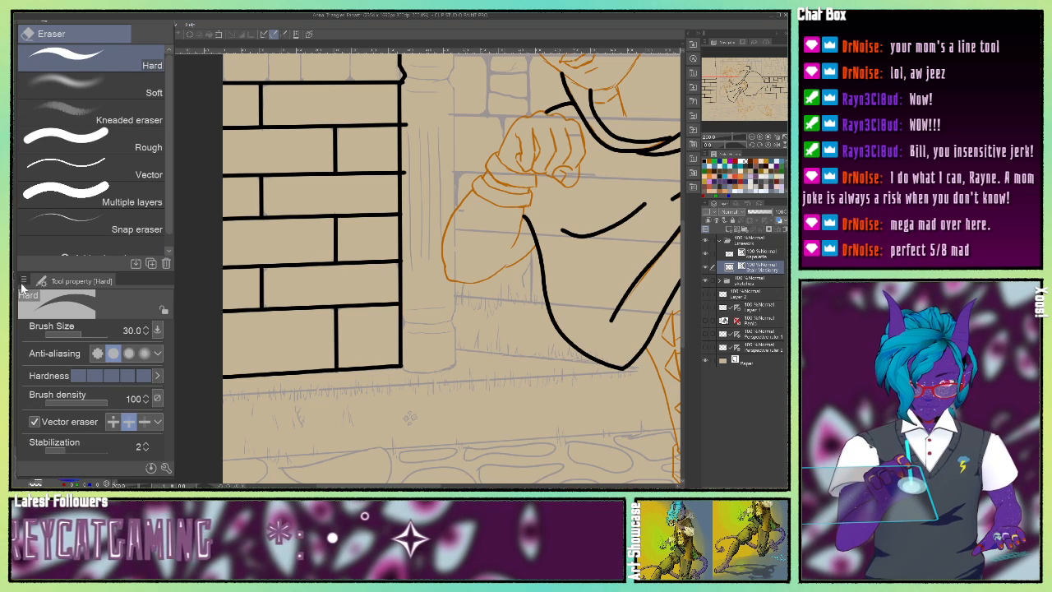
left_click(113, 422)
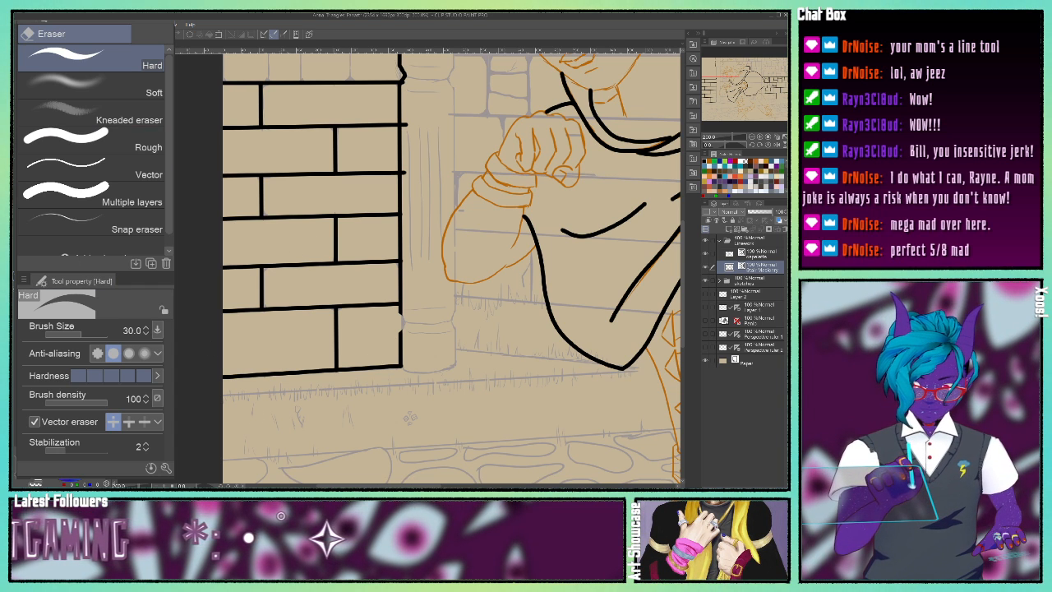
key("u")
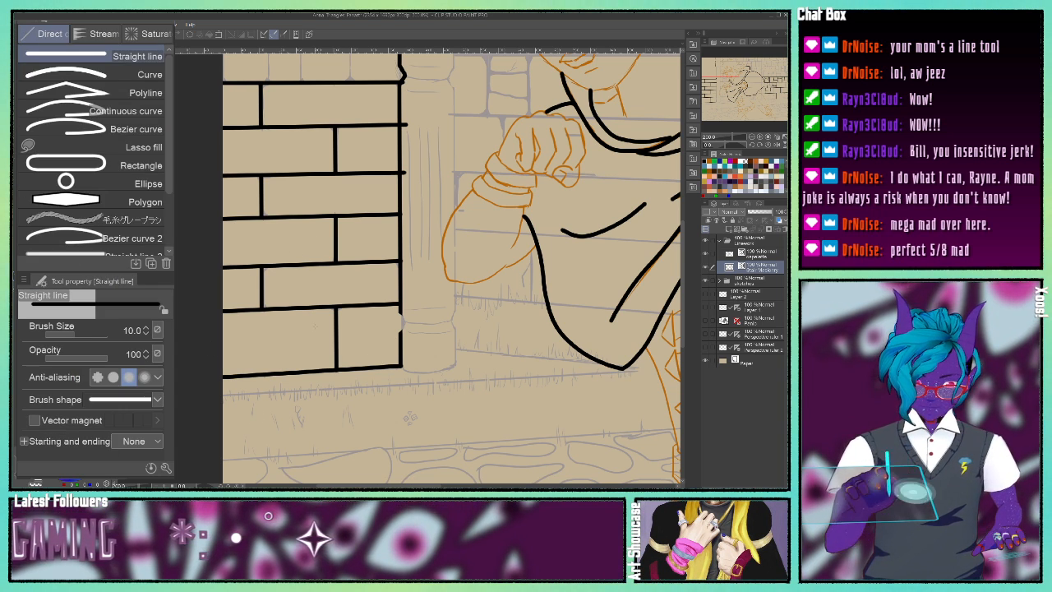
left_click(93, 93)
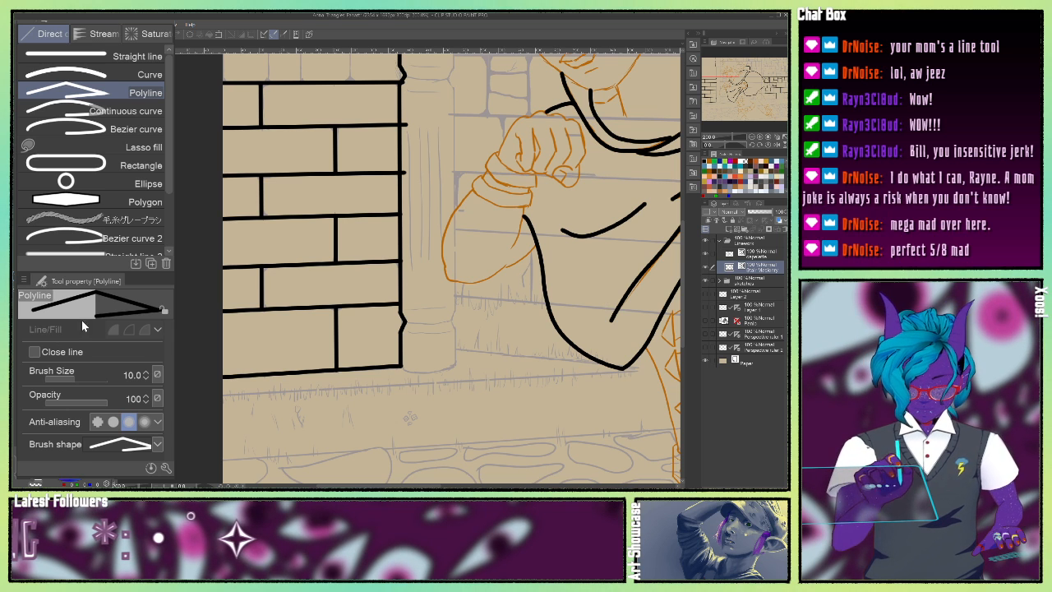
Erase the mortar line ends that overhang the column's edge up to their intersections.
key("e")
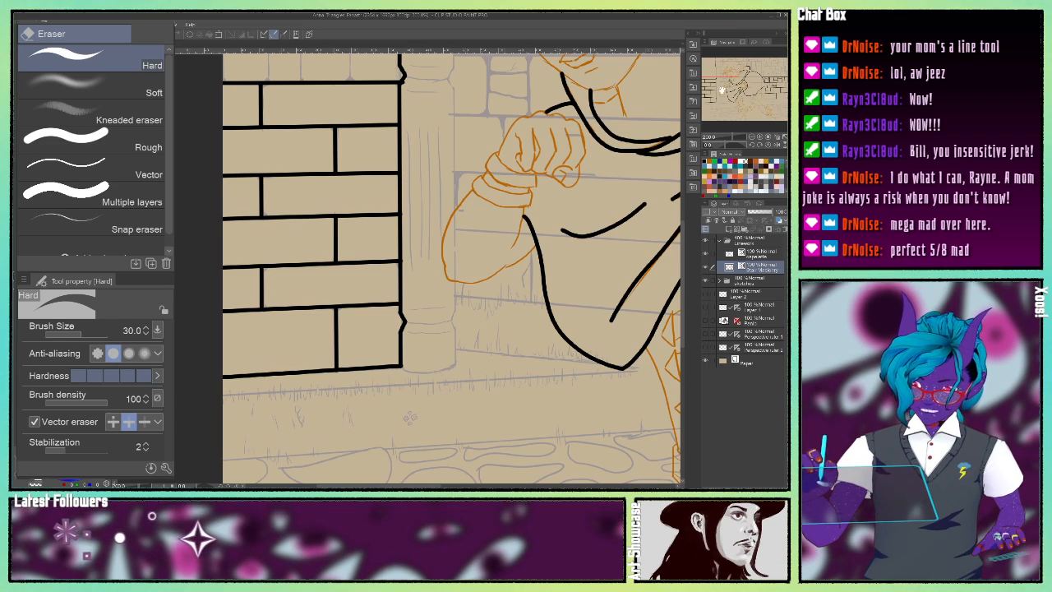
mouse_move(726, 82)
left_mouse_down()
mouse_move(724, 65)
mouse_move(725, 84)
left_mouse_up()
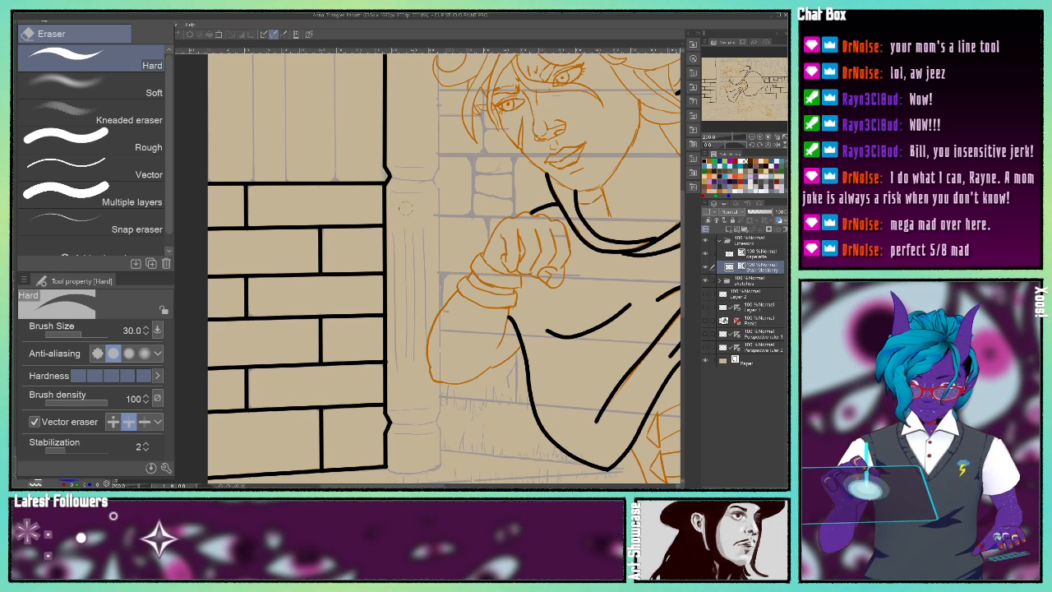
left_click_drag(736, 99, 738, 100)
Join the separate segments of the column's inked edge with Connect vector line at brush size 30.
key("o")
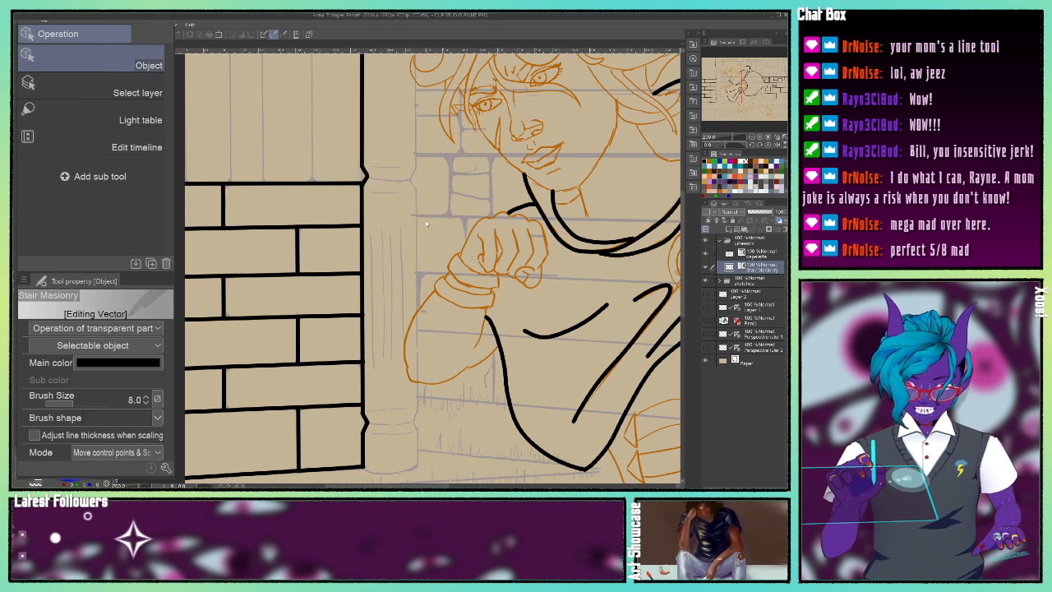
left_click(361, 156)
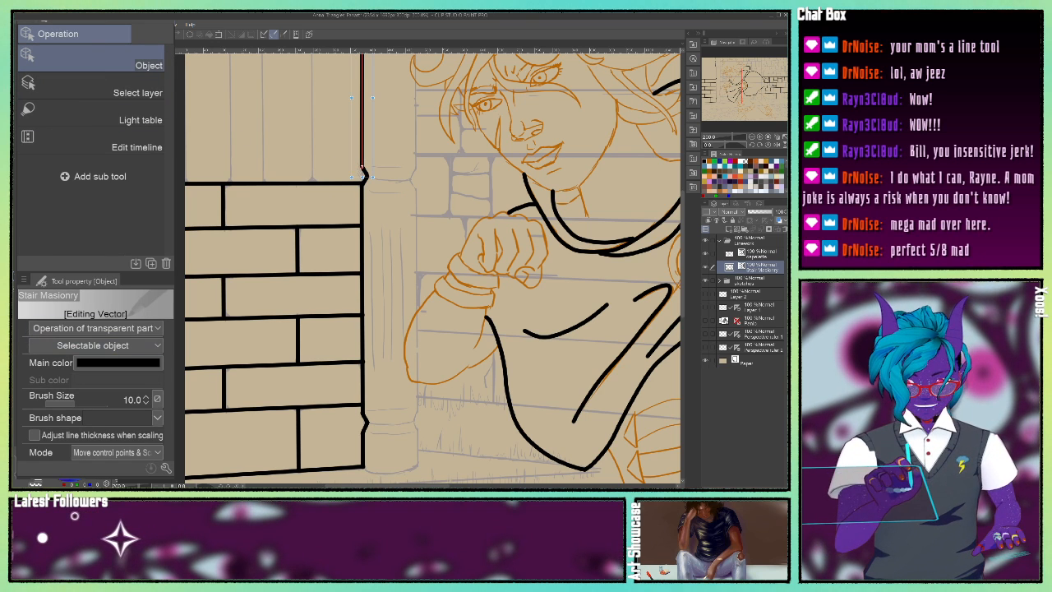
key("y")
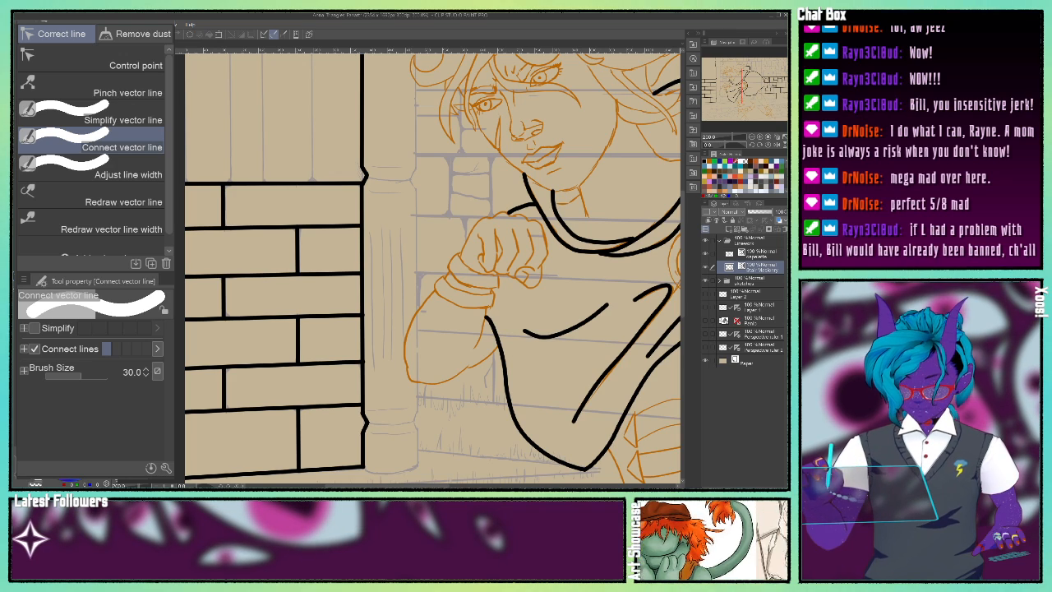
left_click_drag(732, 85, 730, 64)
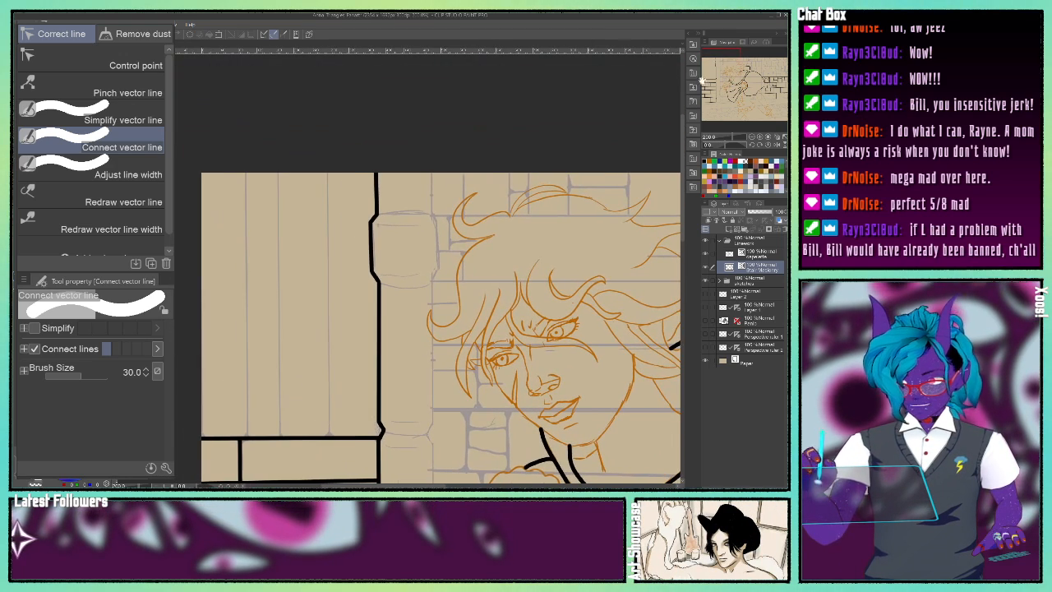
left_click_drag(375, 214, 378, 281)
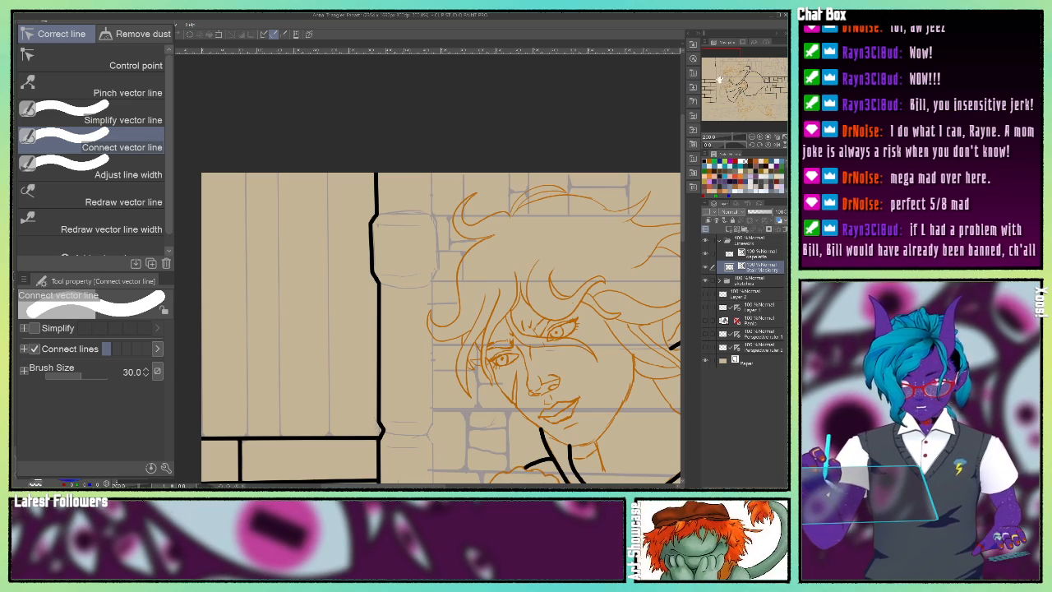
left_click_drag(723, 70, 720, 89)
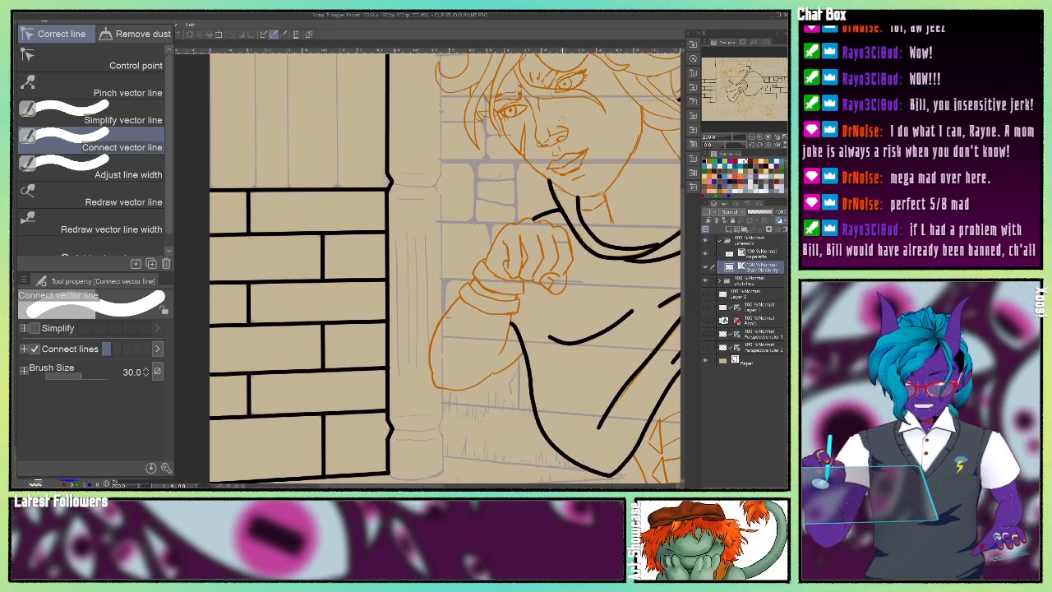
Try to flip the selected column edge lines horizontally with a Scale/Rotate transformation.
key("o")
left_click(388, 179)
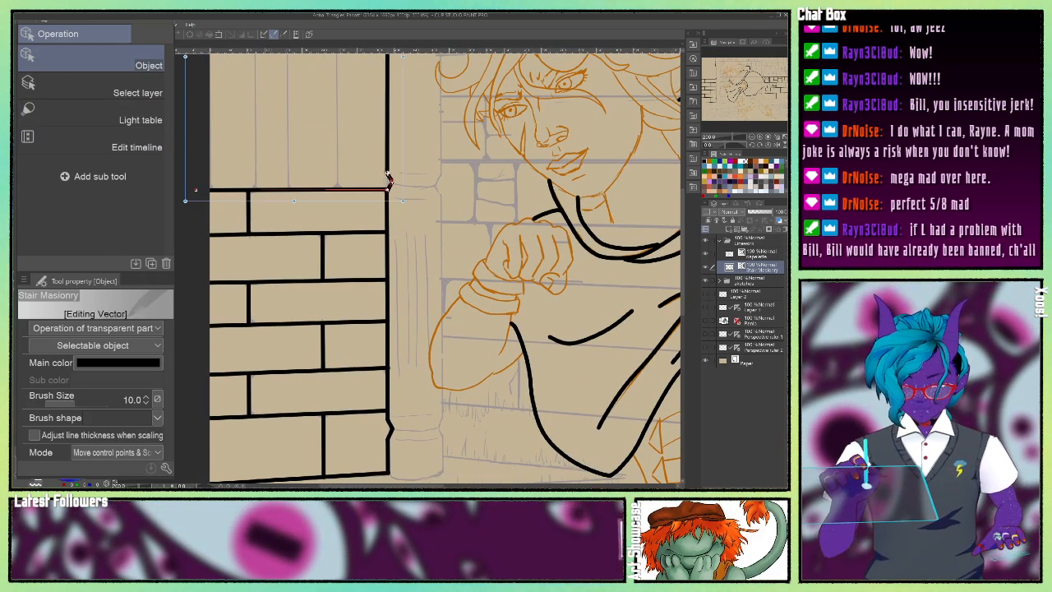
mouse_move(727, 83)
left_mouse_down()
mouse_move(728, 68)
mouse_move(724, 85)
left_mouse_up()
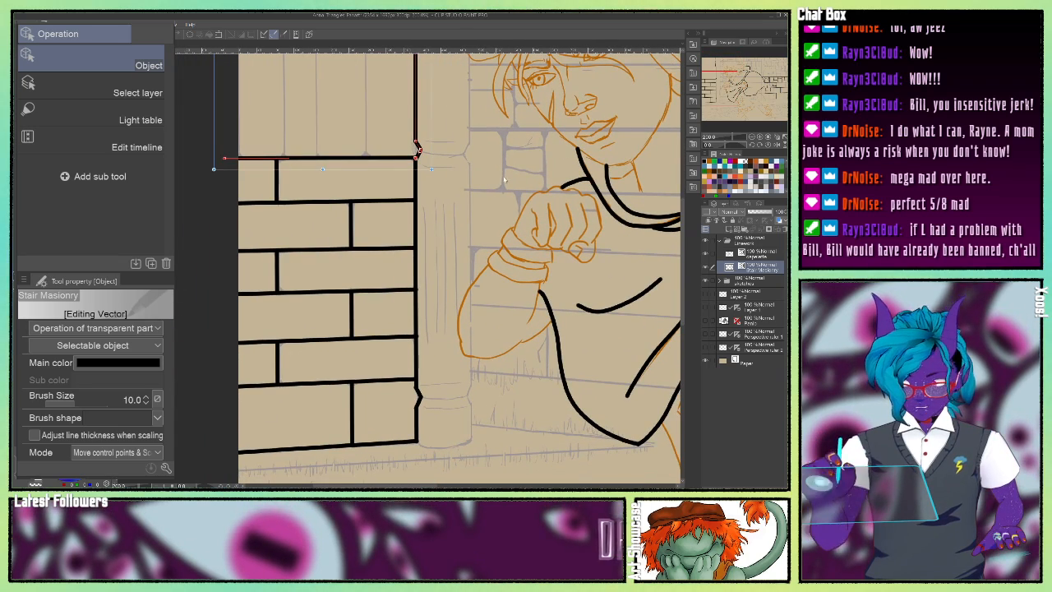
left_click(417, 232, "shift")
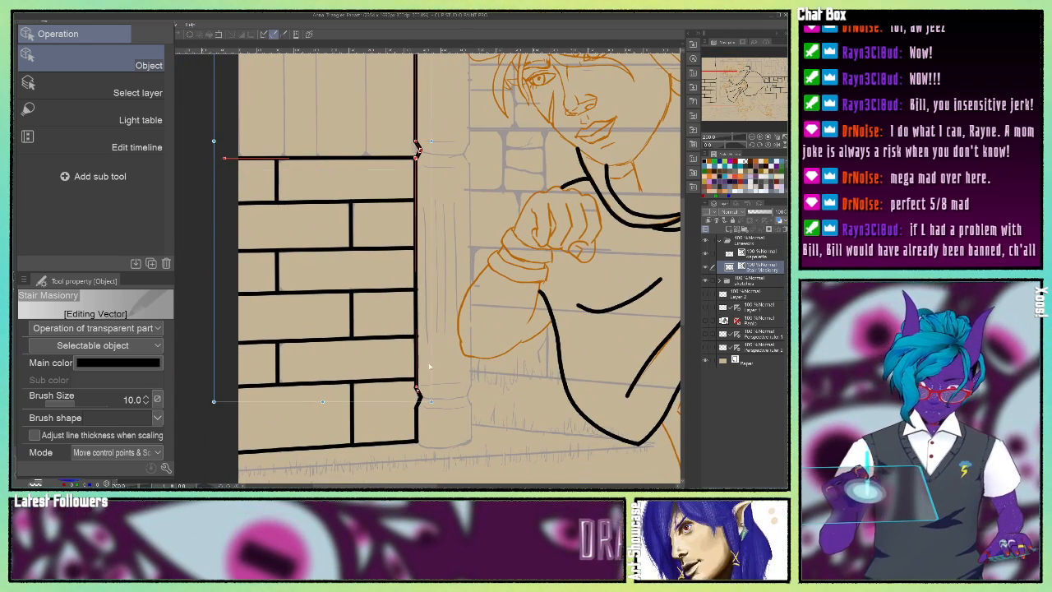
left_click(417, 425, "shift")
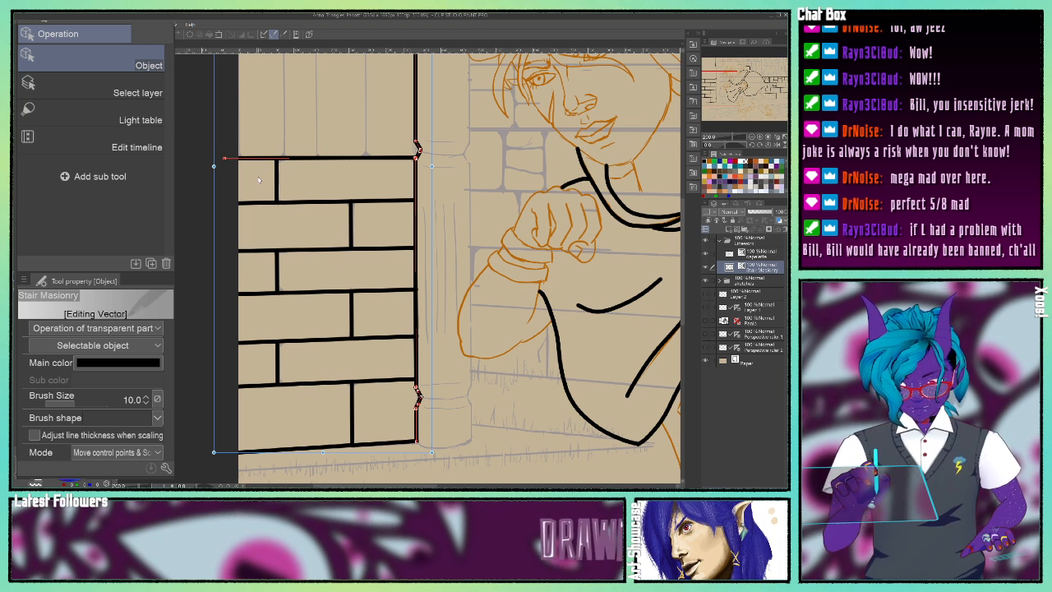
right_click(137, 100)
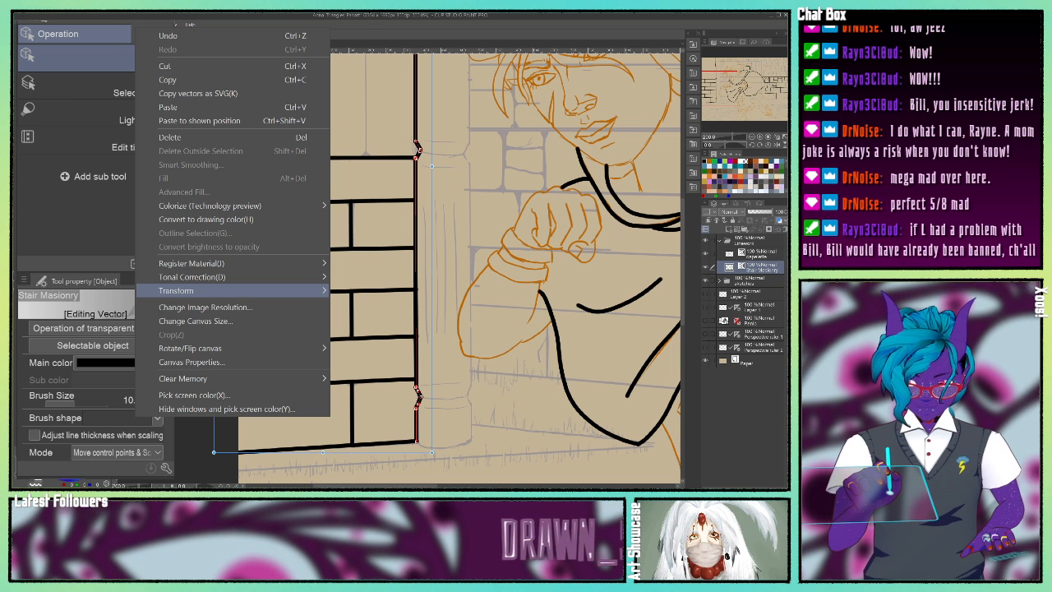
left_click(279, 342)
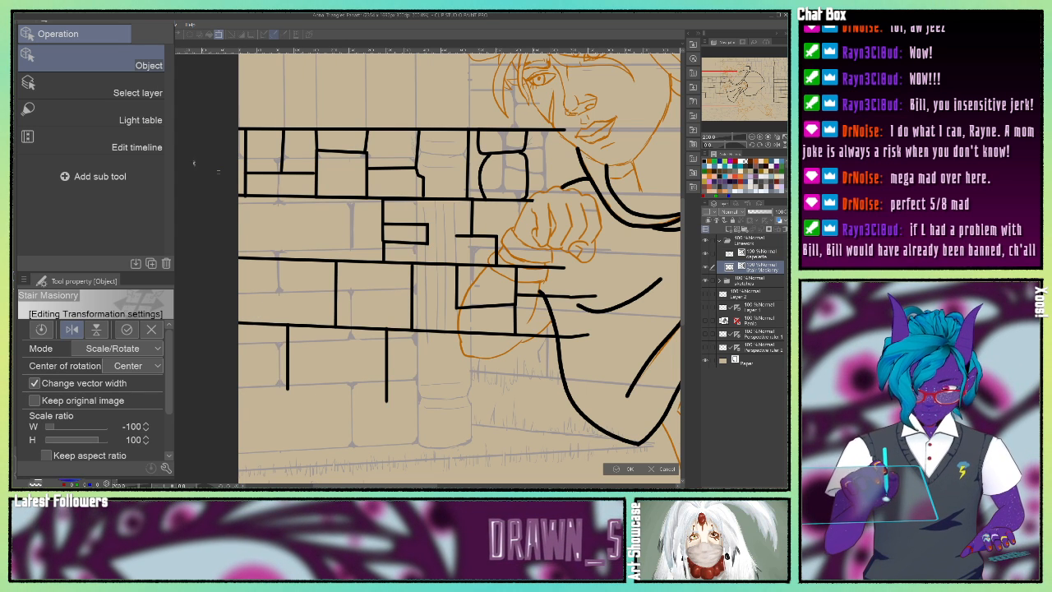
key("ctrl+z")
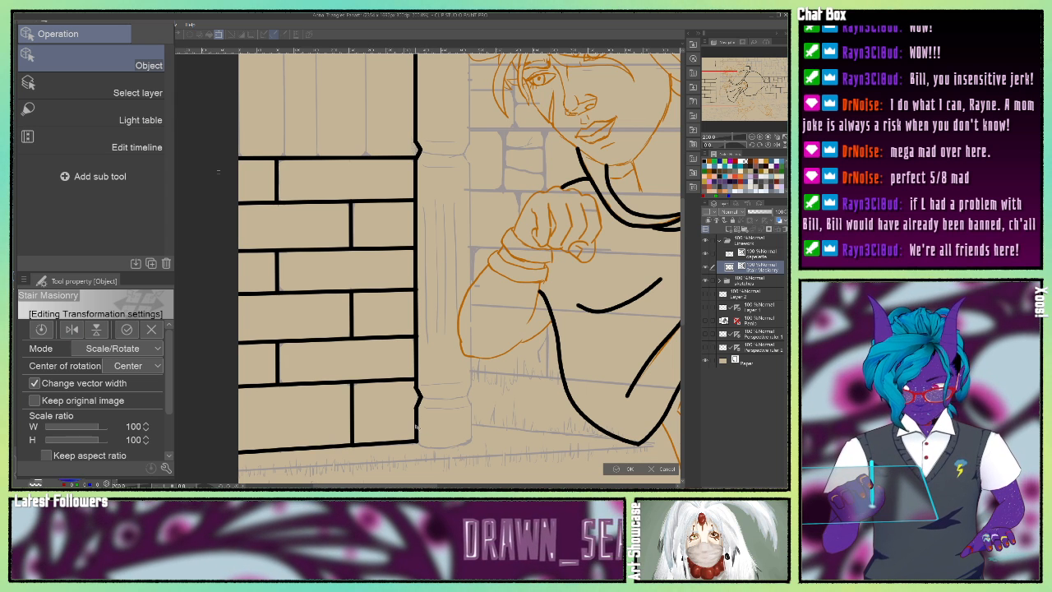
left_click(628, 473)
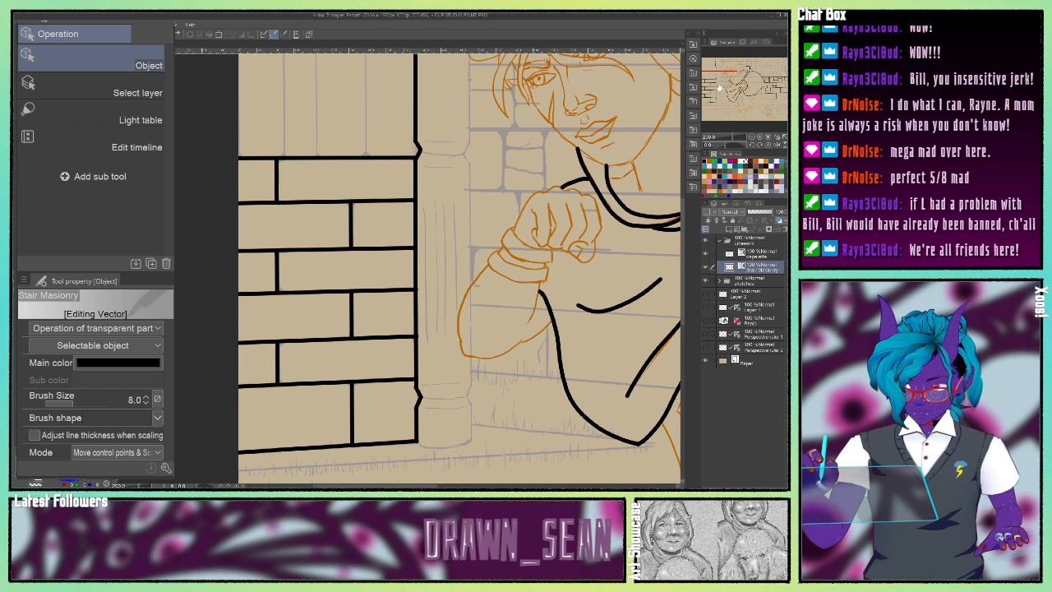
Select all segments of the column's inked edge and place a copy of them along the column's opposite side.
mouse_move(718, 87)
left_mouse_down()
mouse_move(718, 65)
mouse_move(719, 77)
left_mouse_up()
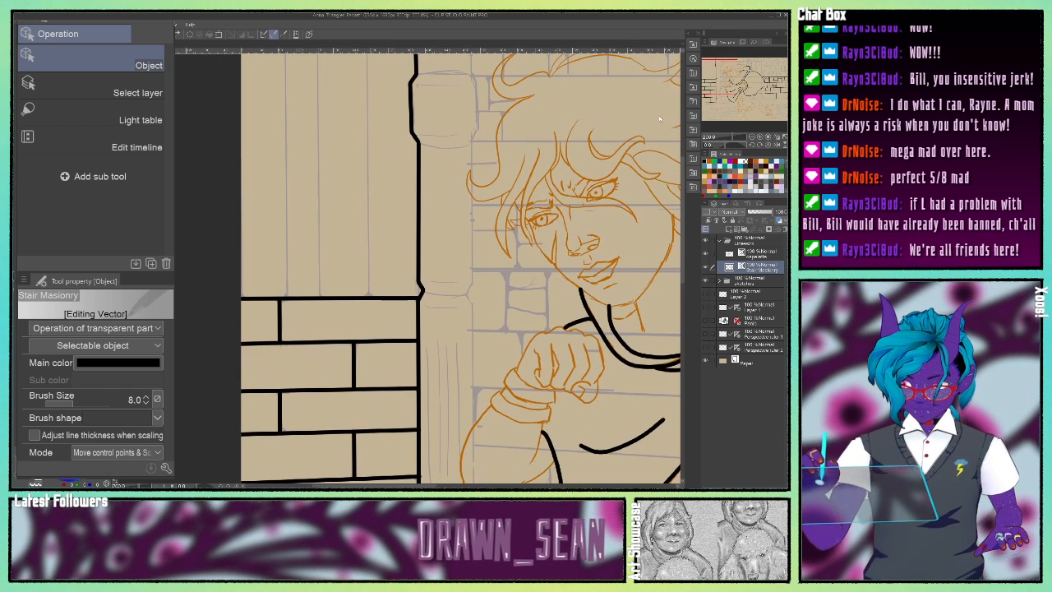
left_click(419, 230)
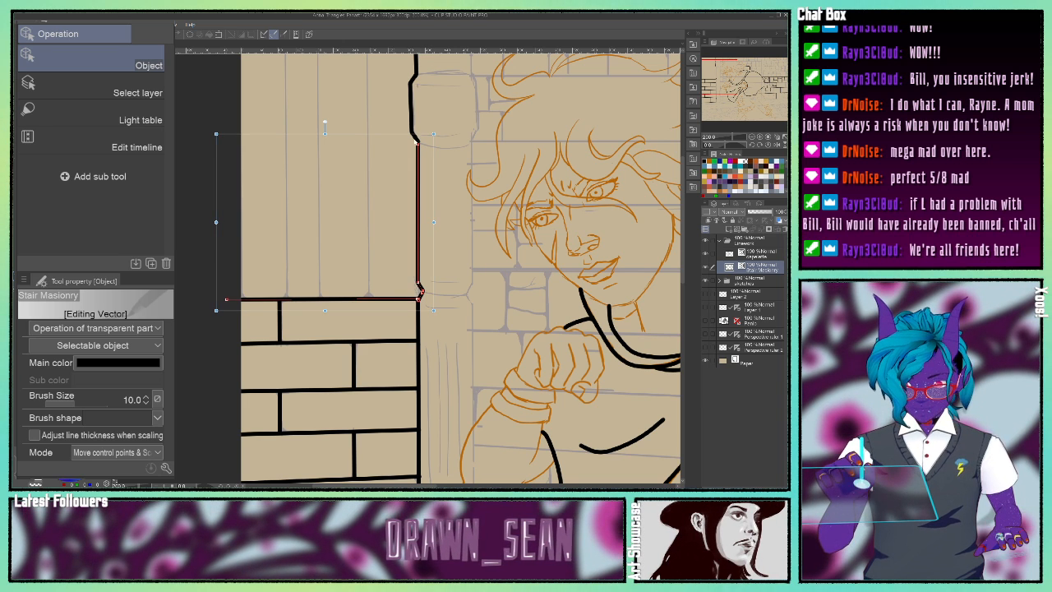
left_click(412, 124)
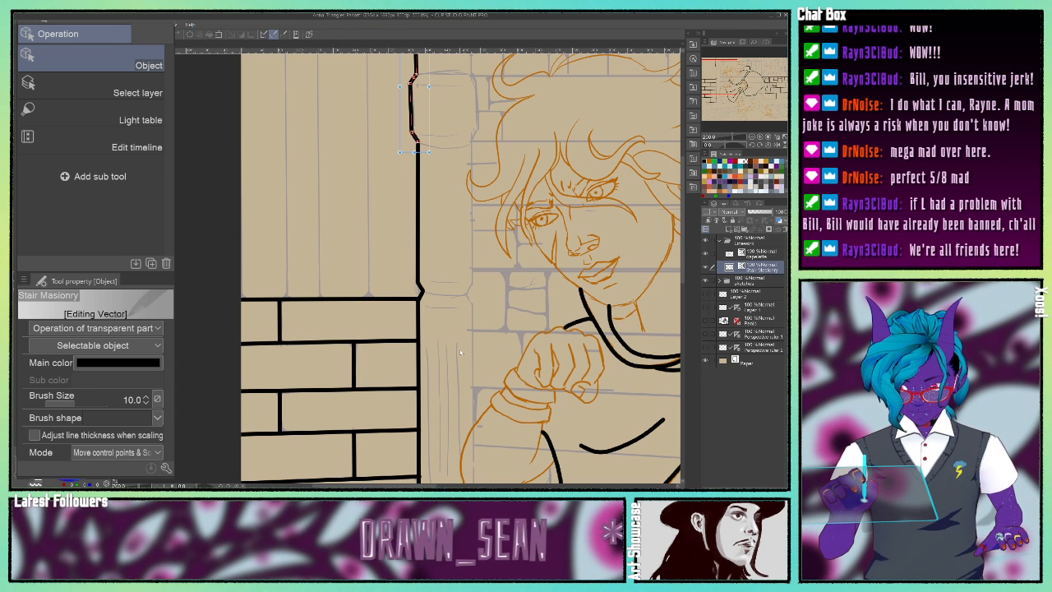
left_click(419, 364)
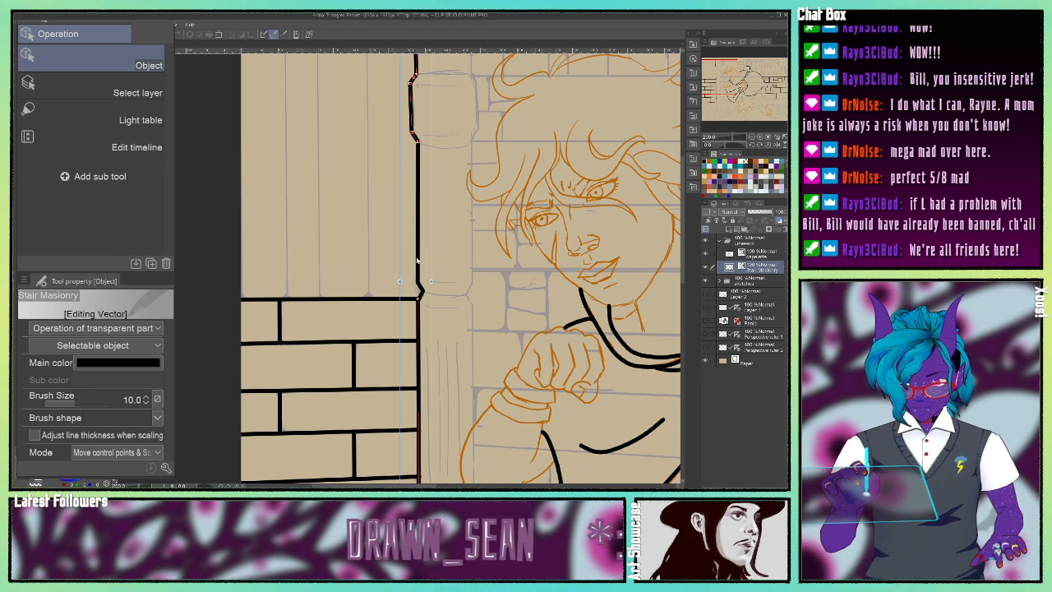
left_click(420, 290)
scroll(420, 290, "down", 10)
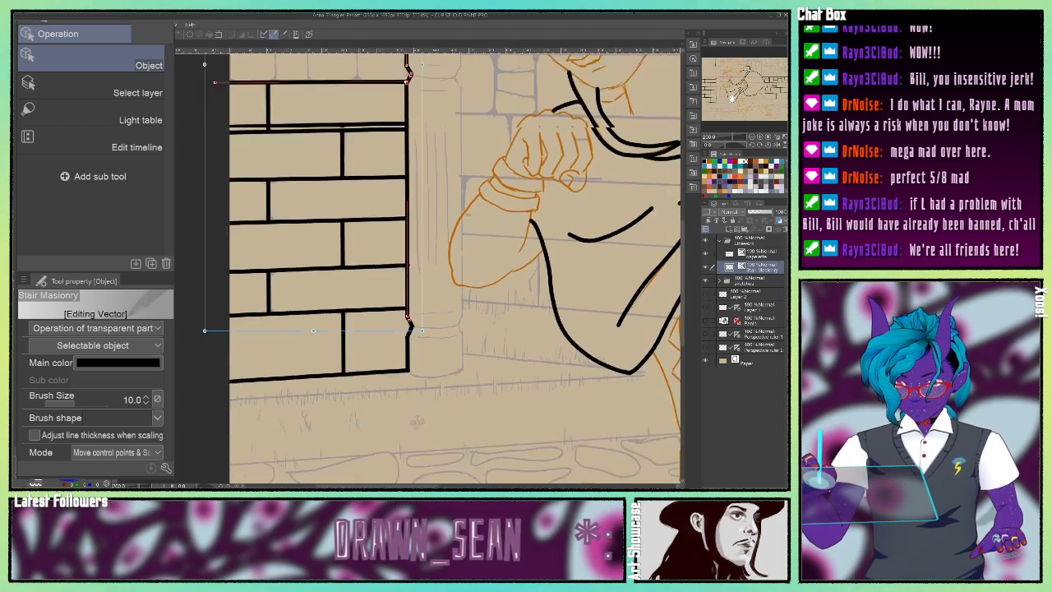
left_click(398, 289)
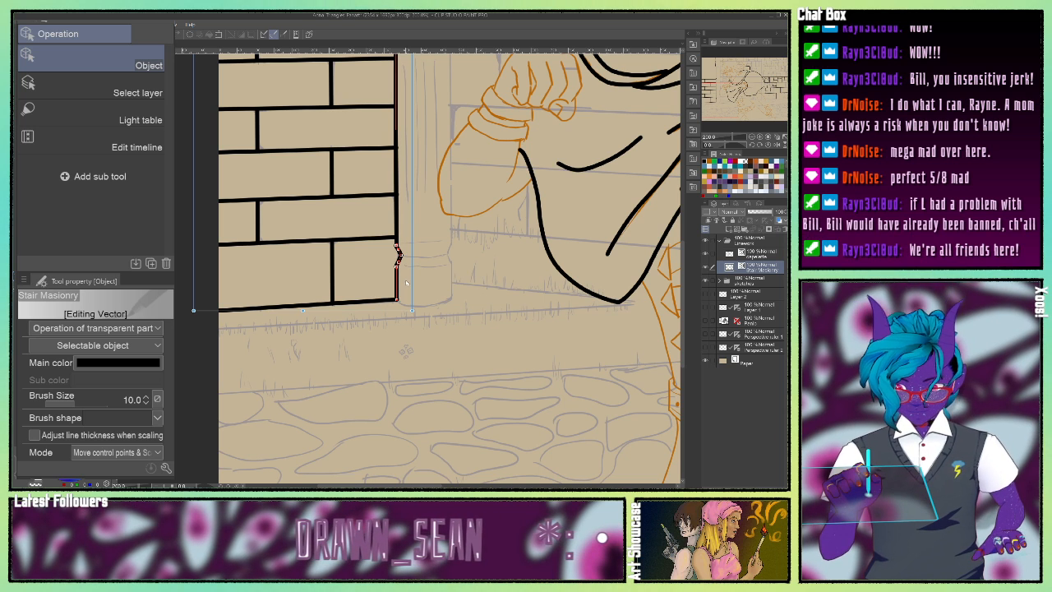
left_click_drag(397, 284, 443, 285)
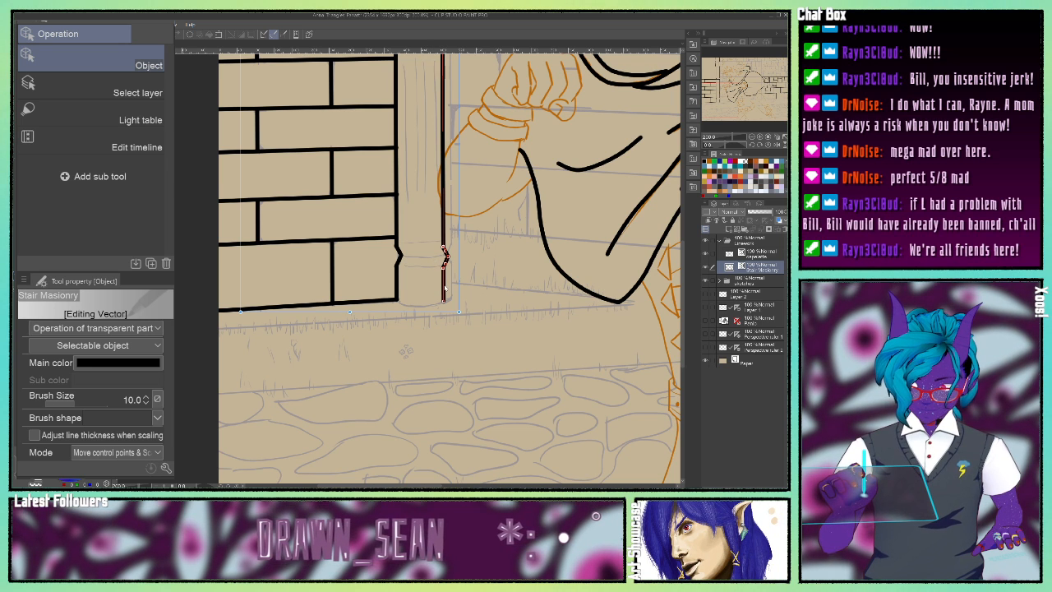
Cut the copied column edge lines and paste them onto a new vector layer above the masonry layer.
right_click(136, 35)
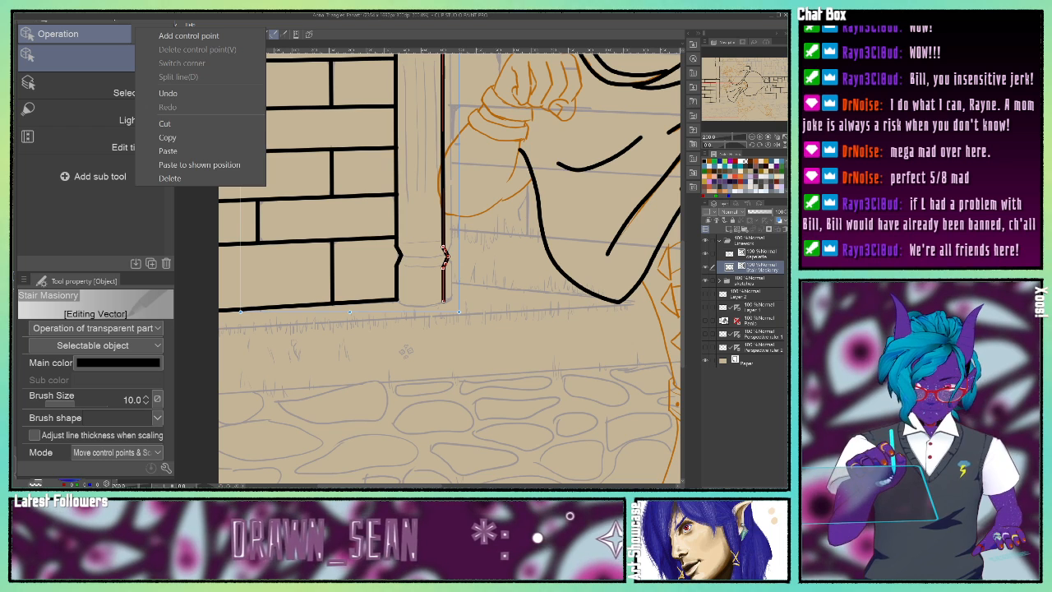
left_click(405, 351)
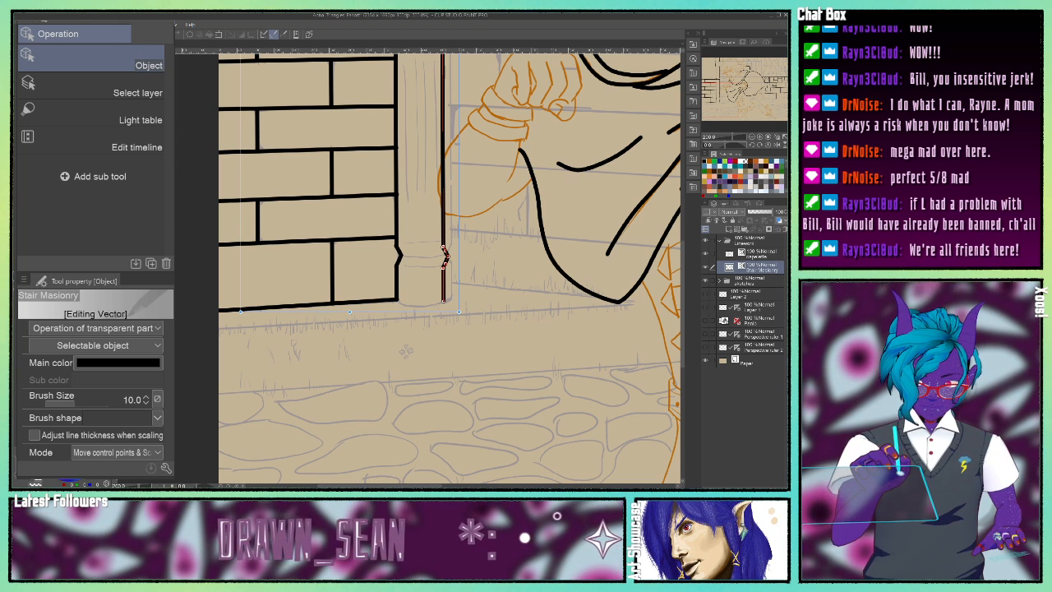
key("alt+s")
key("Left")
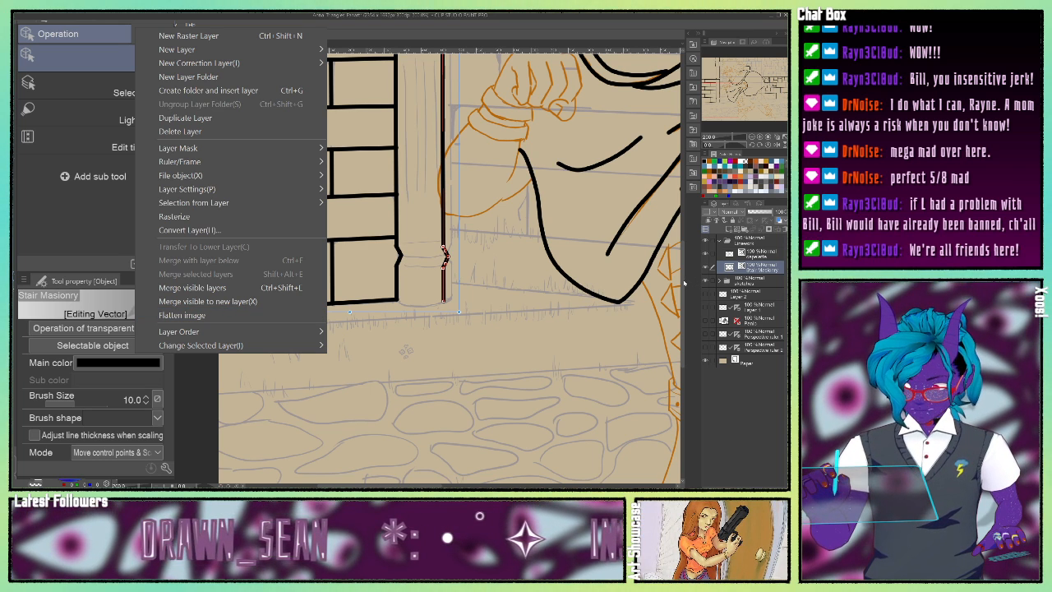
key("ctrl+z")
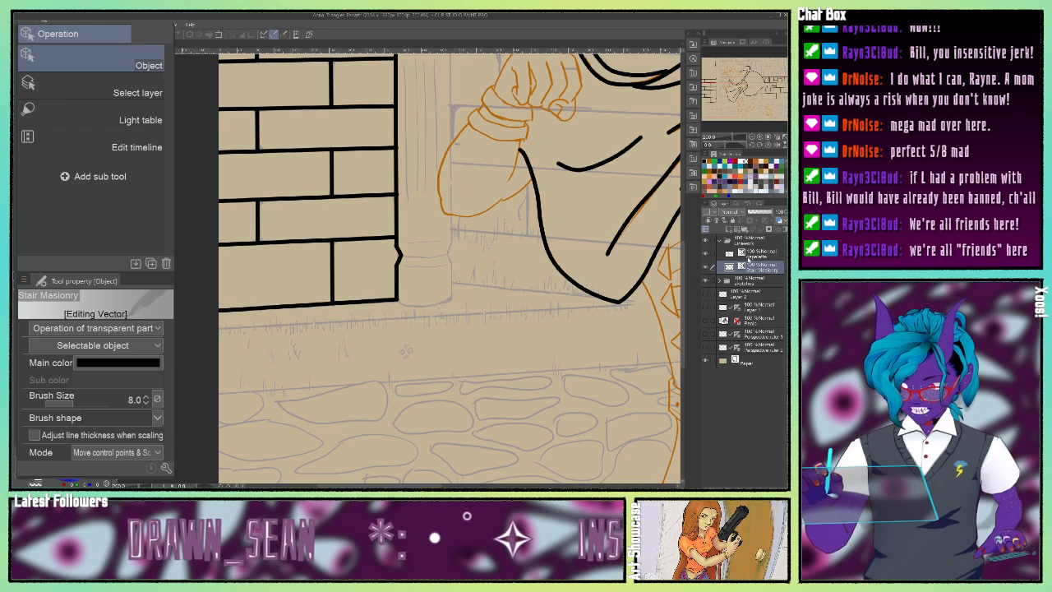
left_click(738, 230)
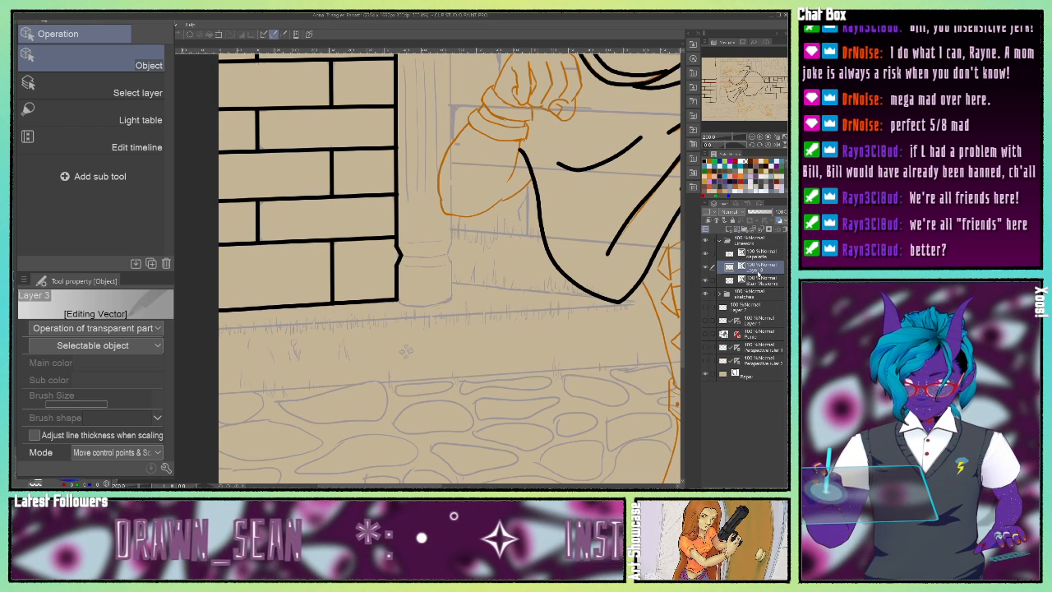
key("ctrl+v")
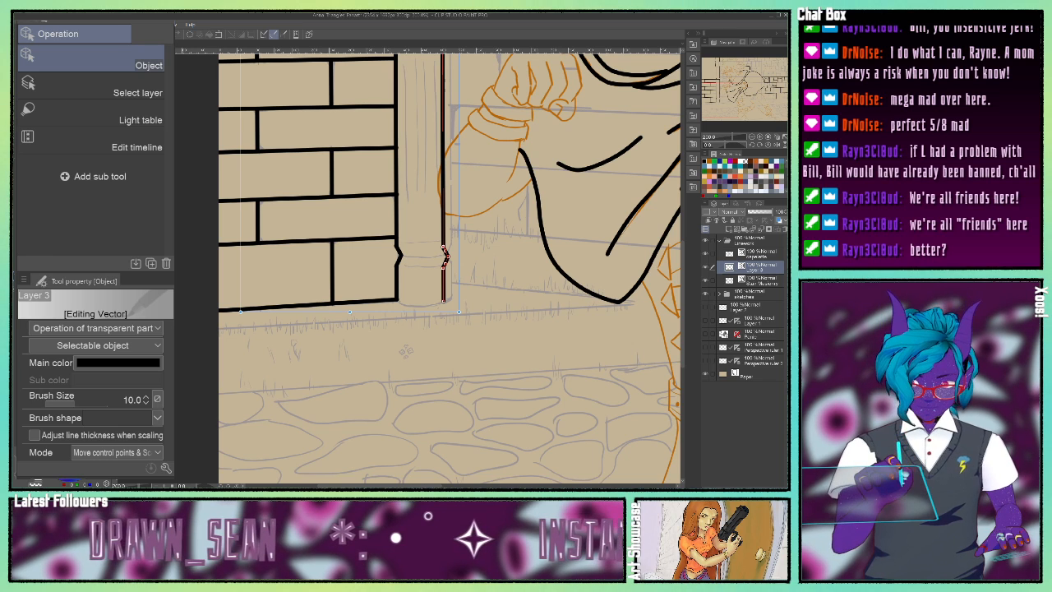
Flip the pasted edge lines horizontally with Scale/Rotate and move them to the column's side nearest the character.
left_click(37, 24)
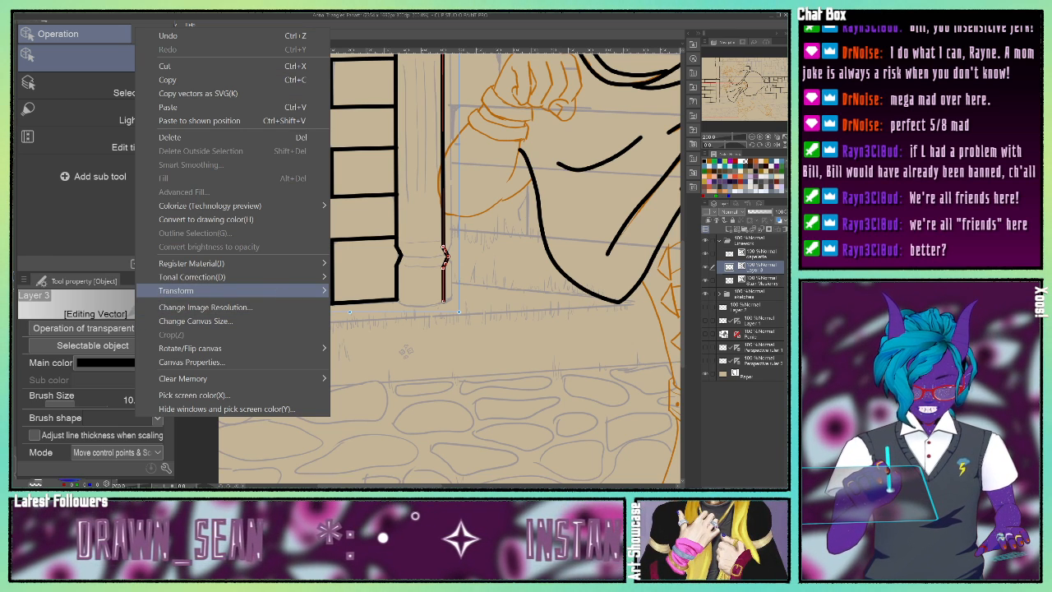
left_click(217, 256)
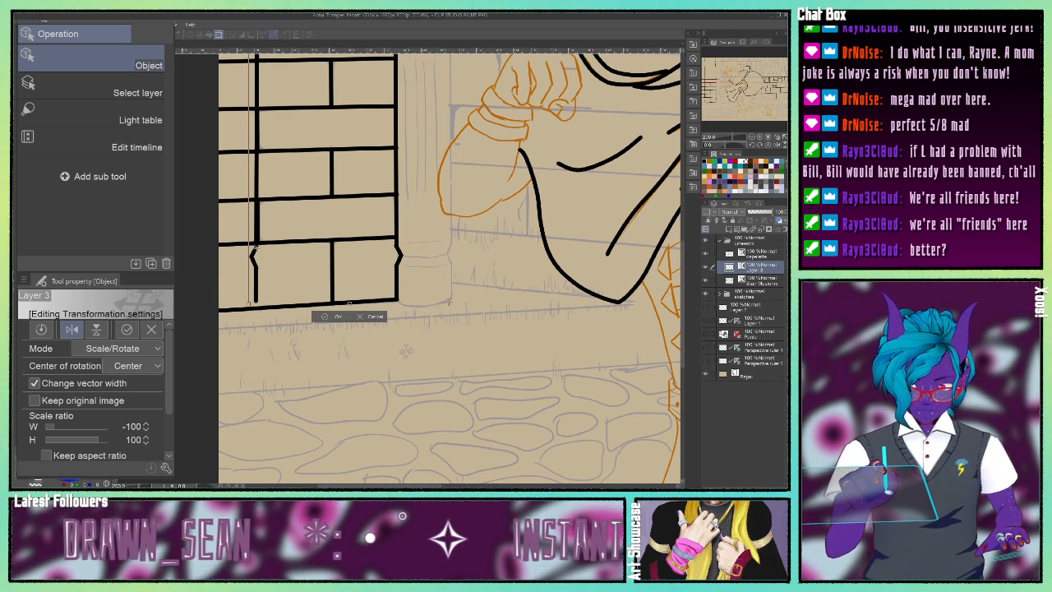
scroll(405, 351, "down", 5)
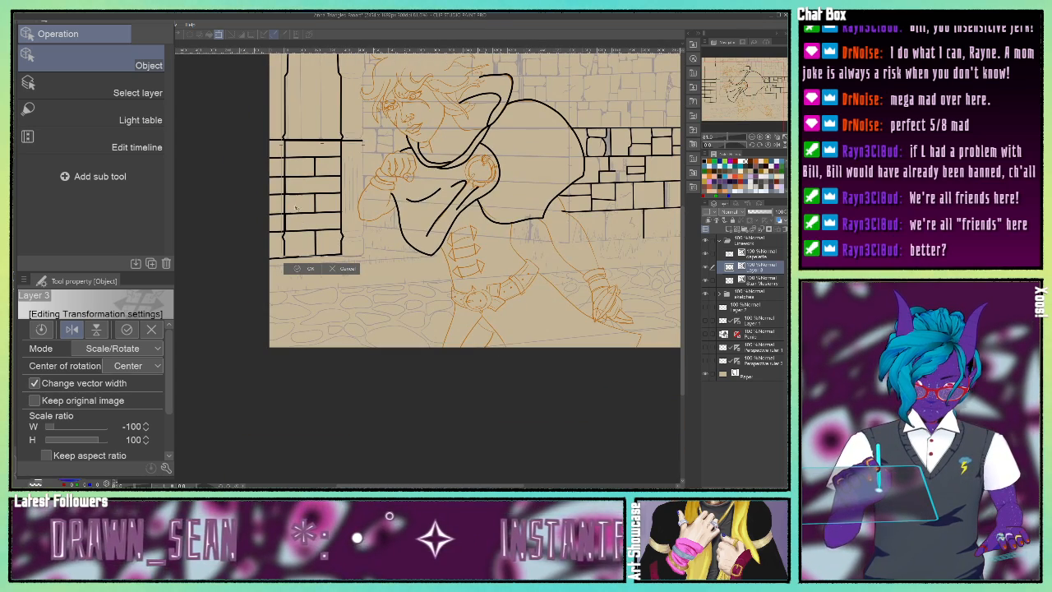
left_click_drag(745, 87, 746, 73)
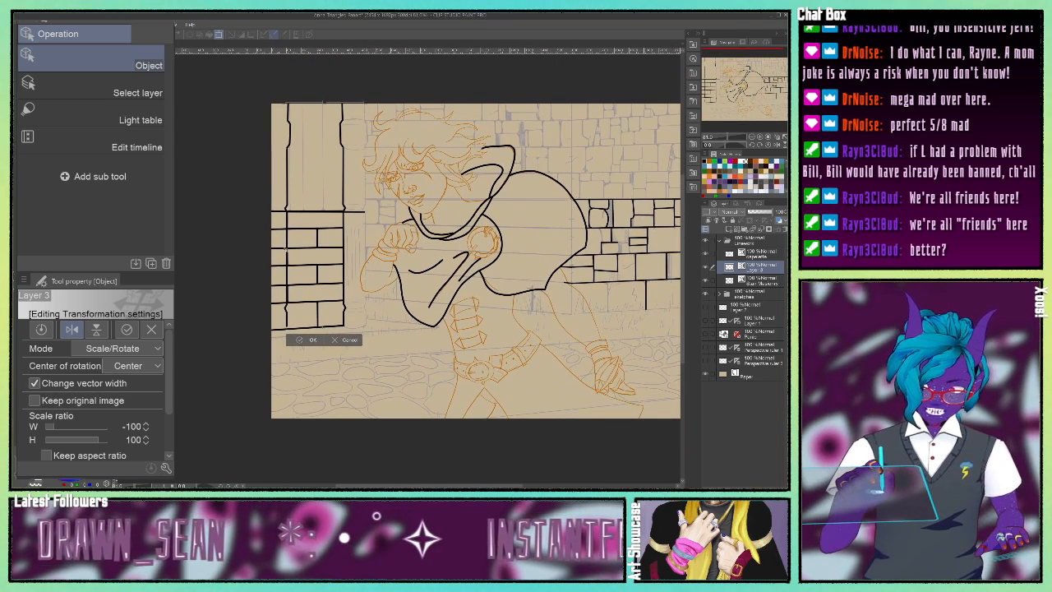
left_click_drag(288, 253, 365, 251)
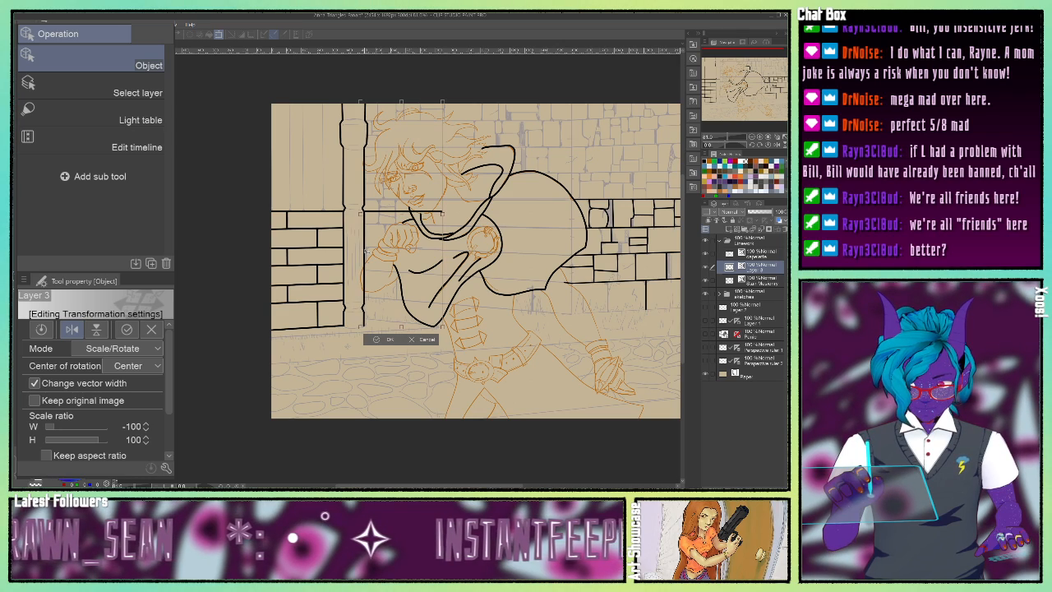
Nudge the mirrored edge outward to match the sketched column and apply the transformation.
scroll(348, 287, "up", 3)
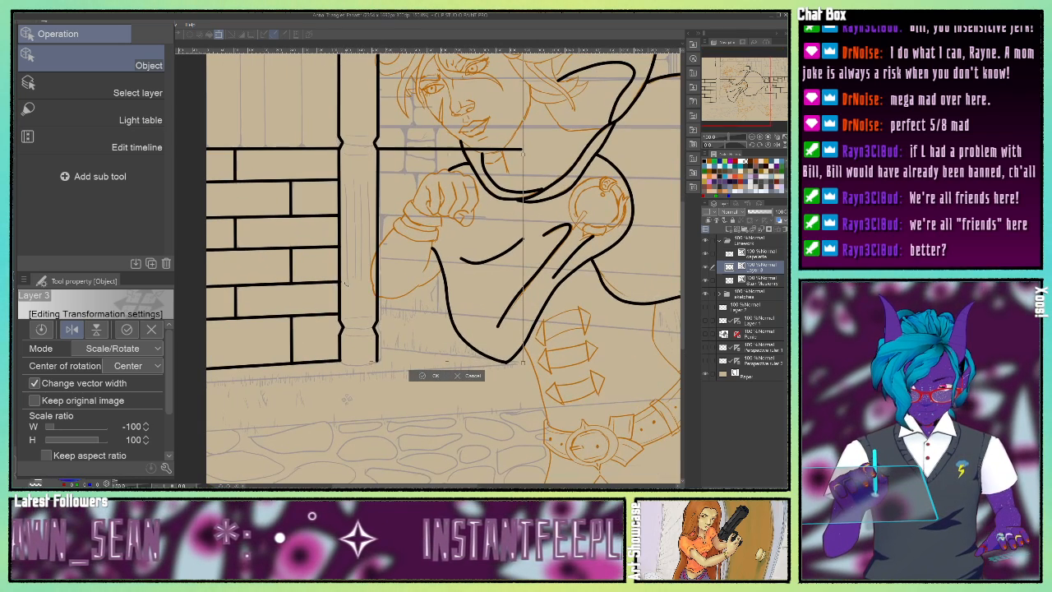
left_click_drag(334, 281, 334, 283)
key("Right")
key("Right")
key("Right")
key("Right")
key("Right")
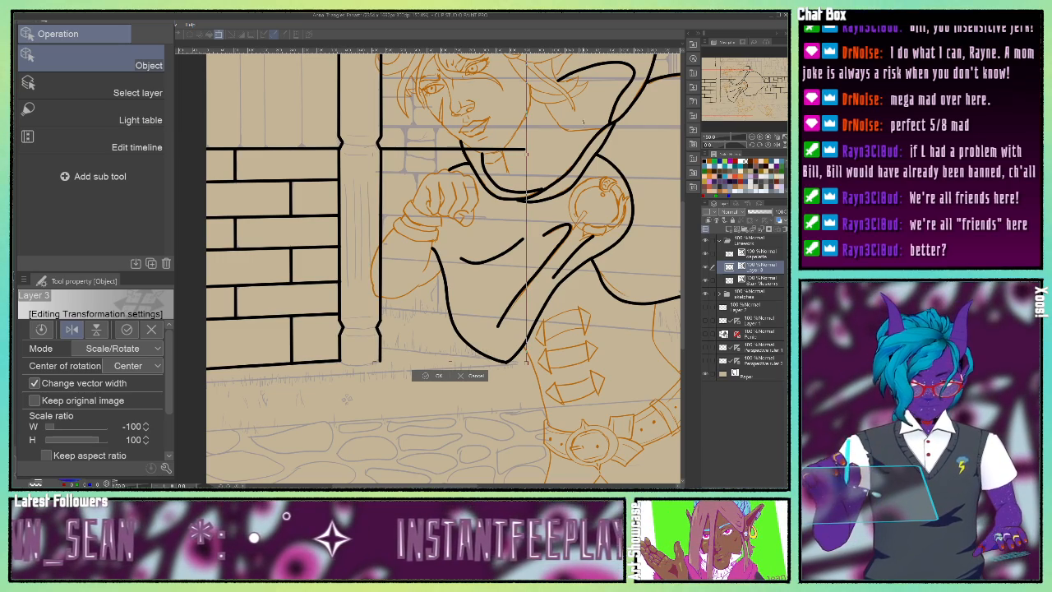
left_click_drag(726, 90, 721, 76)
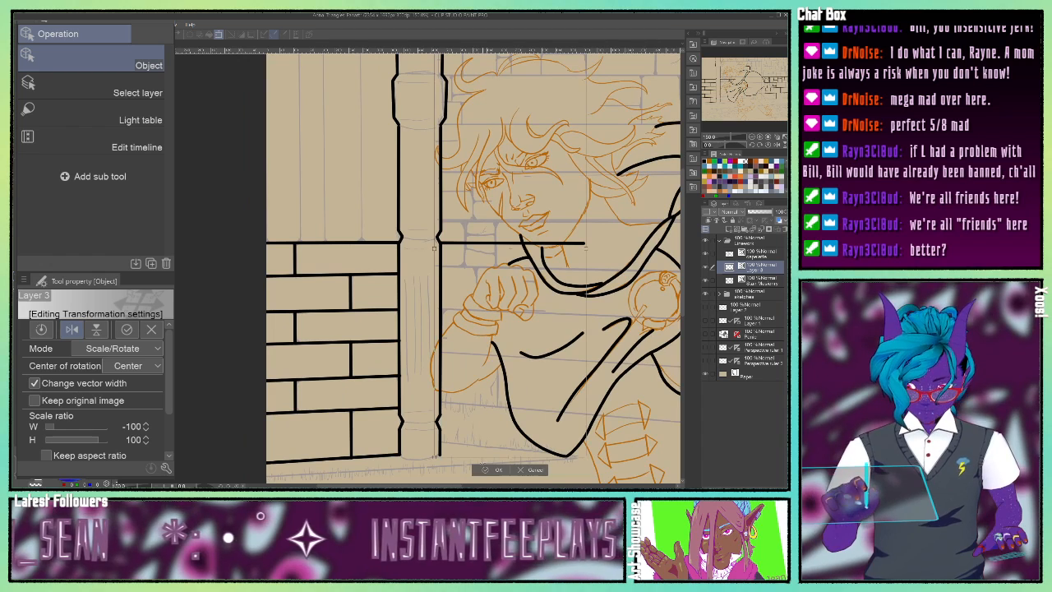
left_click(487, 470)
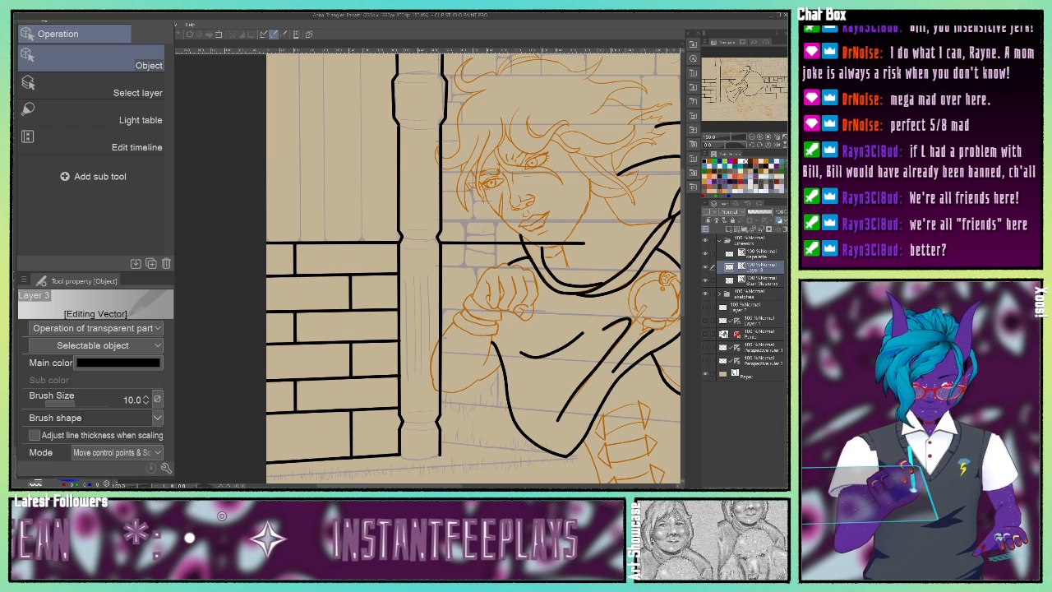
Erase the stray horizontal line copied across the character from the mirrored edge with the Hard vector eraser at size 30.
key("e")
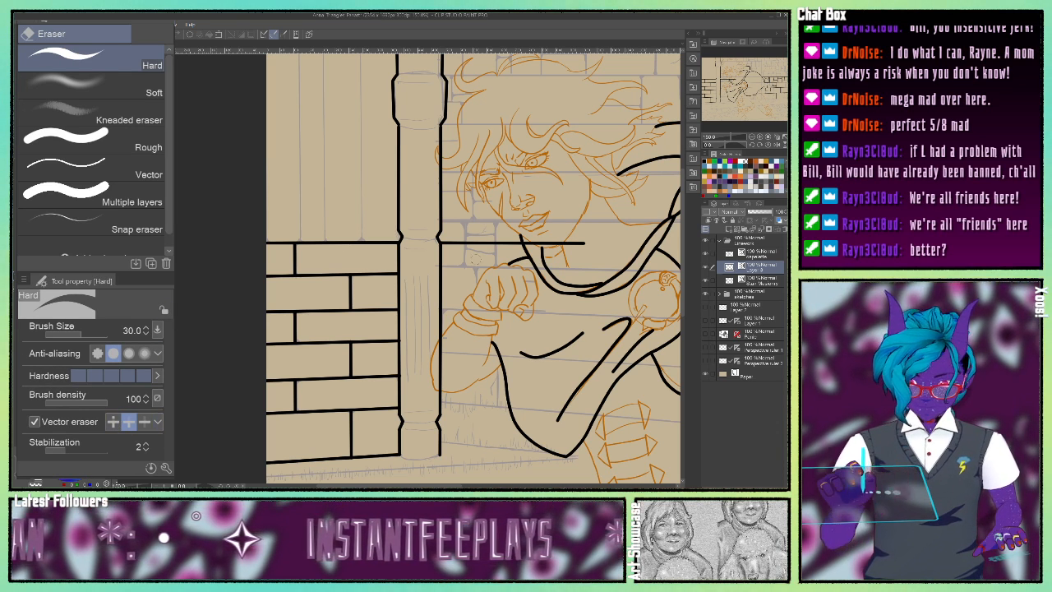
left_click_drag(474, 256, 479, 249)
left_click_drag(580, 244, 575, 251)
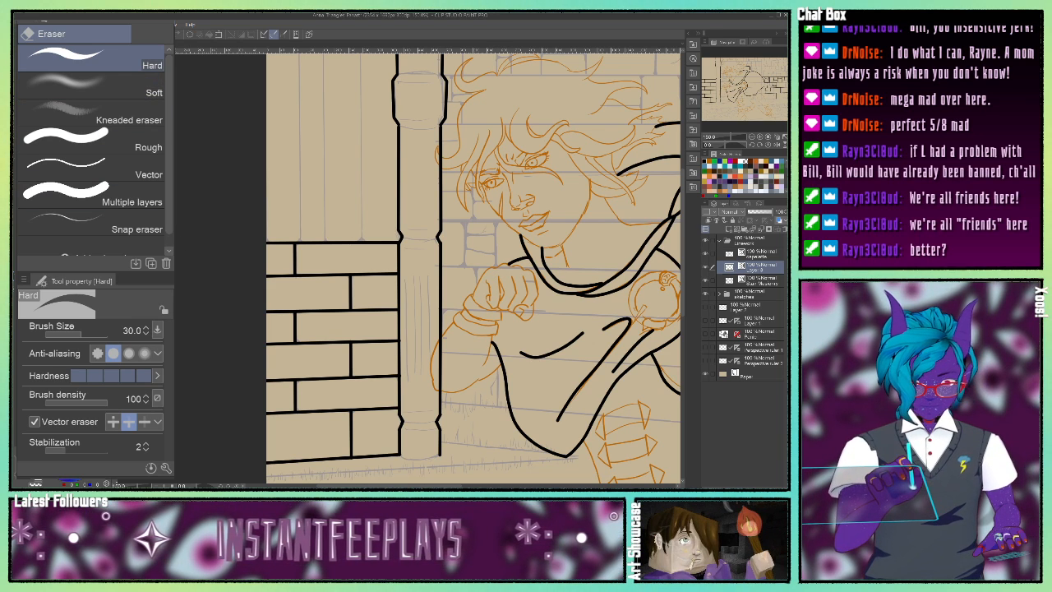
Close the foot of the column with a shallow downward arc using the Curve tool at brush size 10.
key("u")
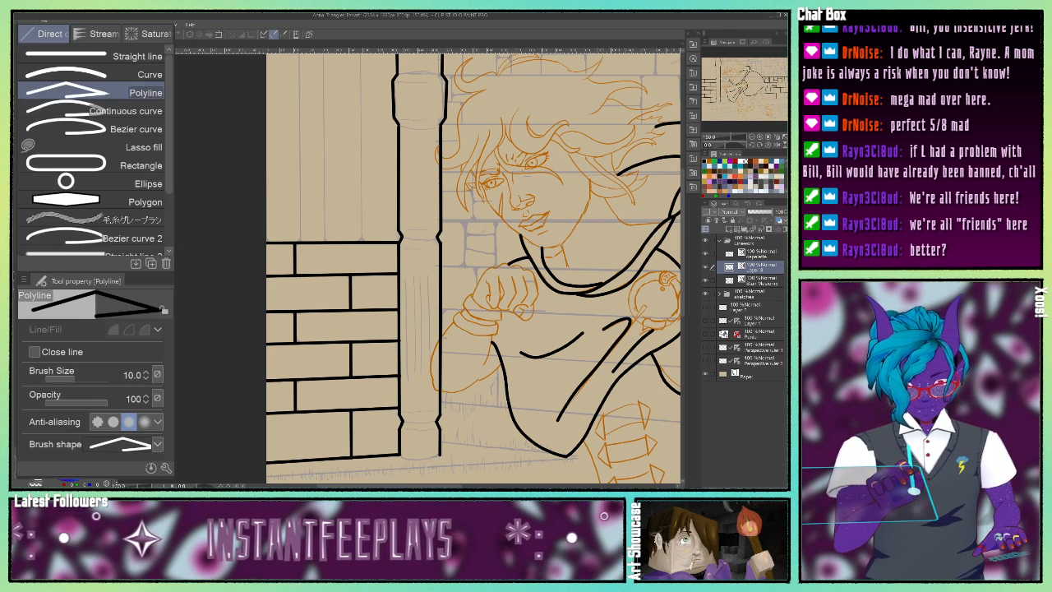
left_click(107, 76)
left_click_drag(734, 73, 723, 102)
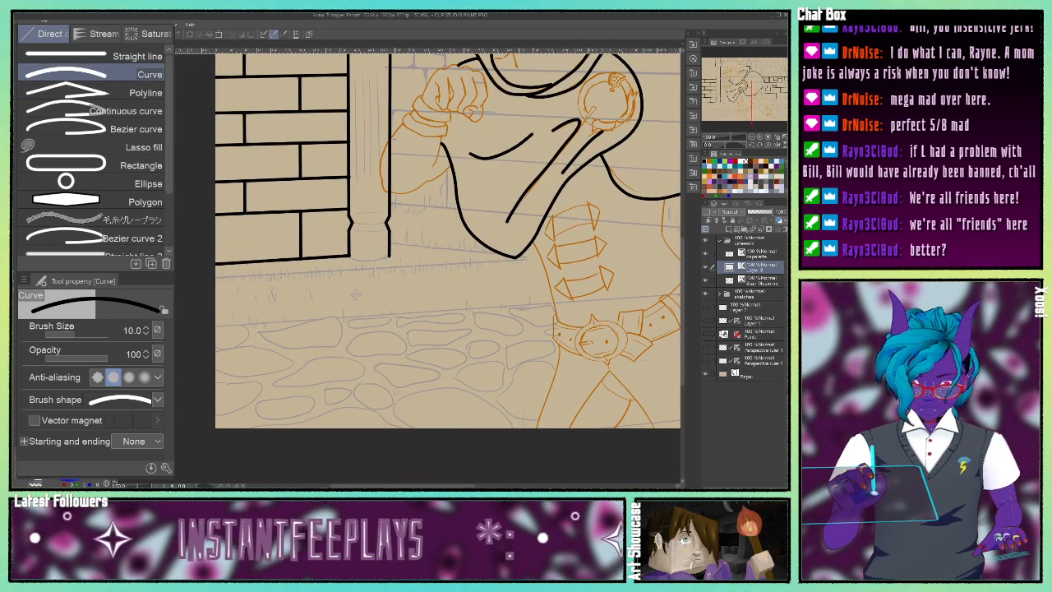
left_click_drag(349, 257, 388, 257)
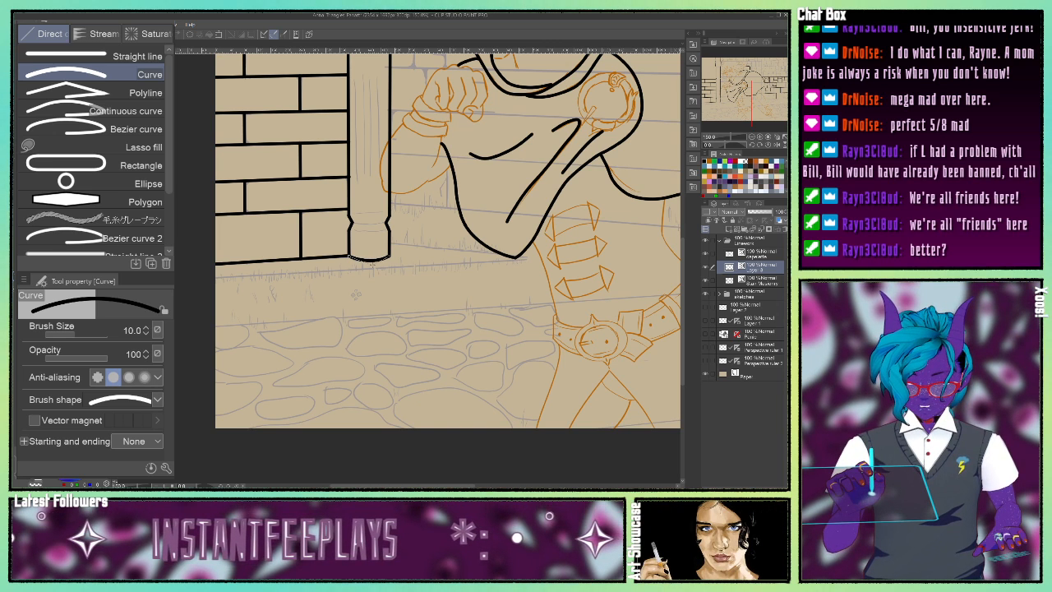
left_click(371, 263)
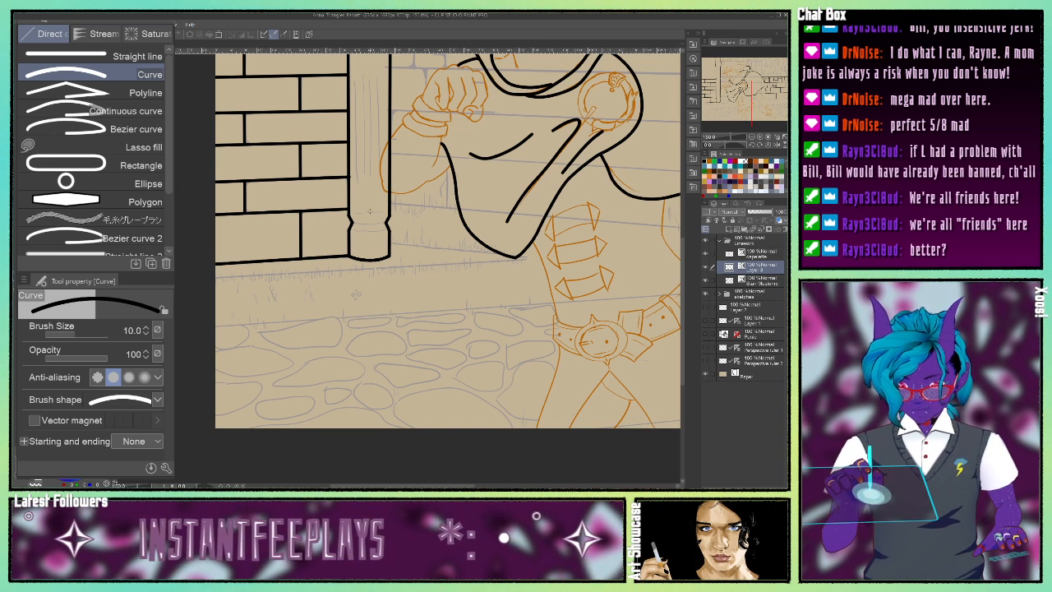
Draw three shallow curves across the column's base moulding, at its narrow neck and just above and below it.
left_click_drag(351, 222, 388, 222)
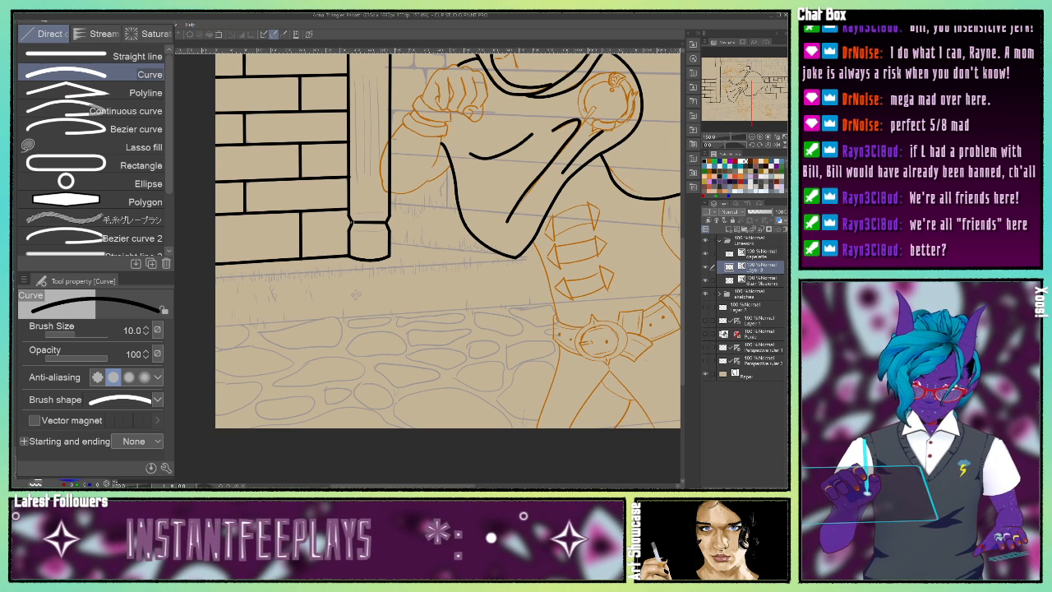
left_click(370, 225)
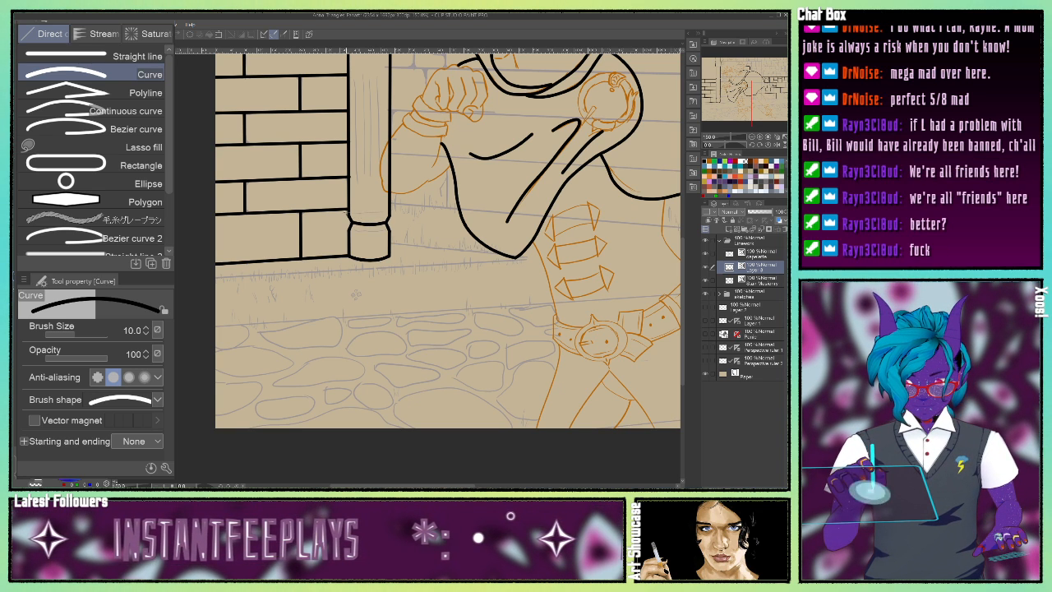
left_click_drag(349, 216, 389, 216)
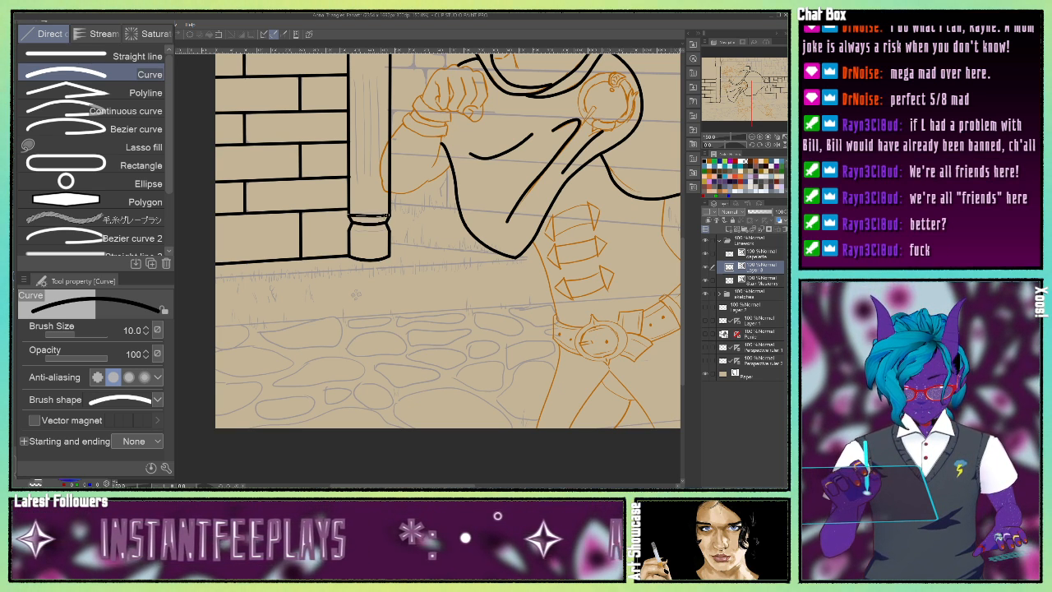
left_click(374, 217)
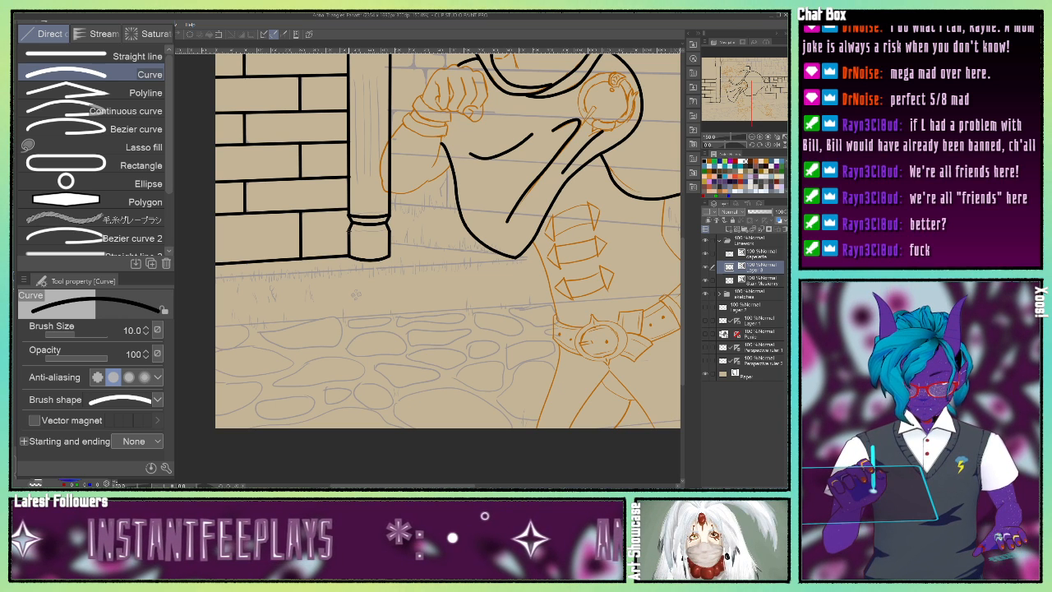
left_click_drag(350, 231, 389, 231)
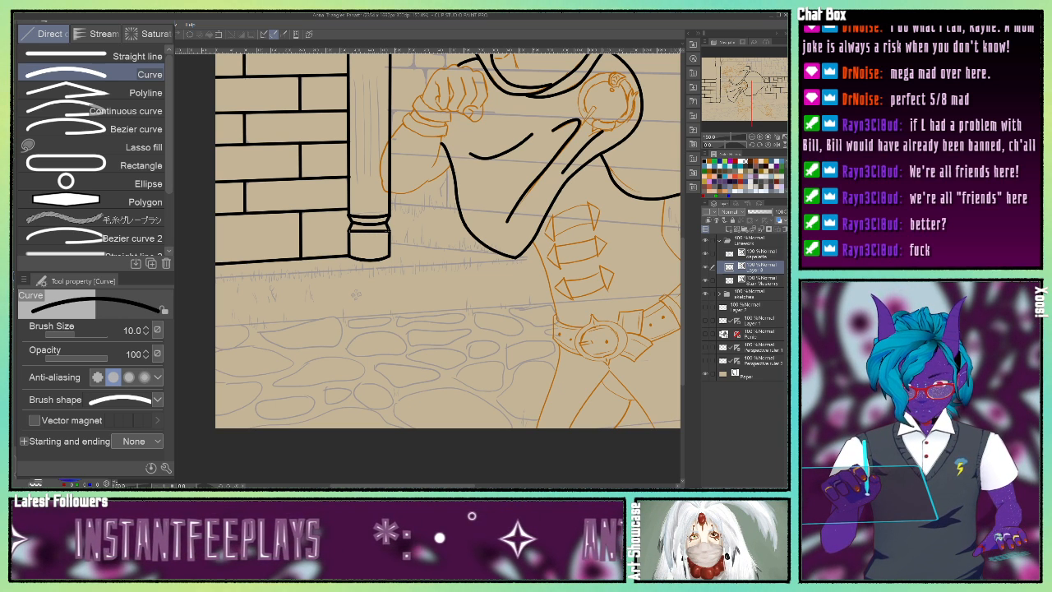
left_click(380, 237)
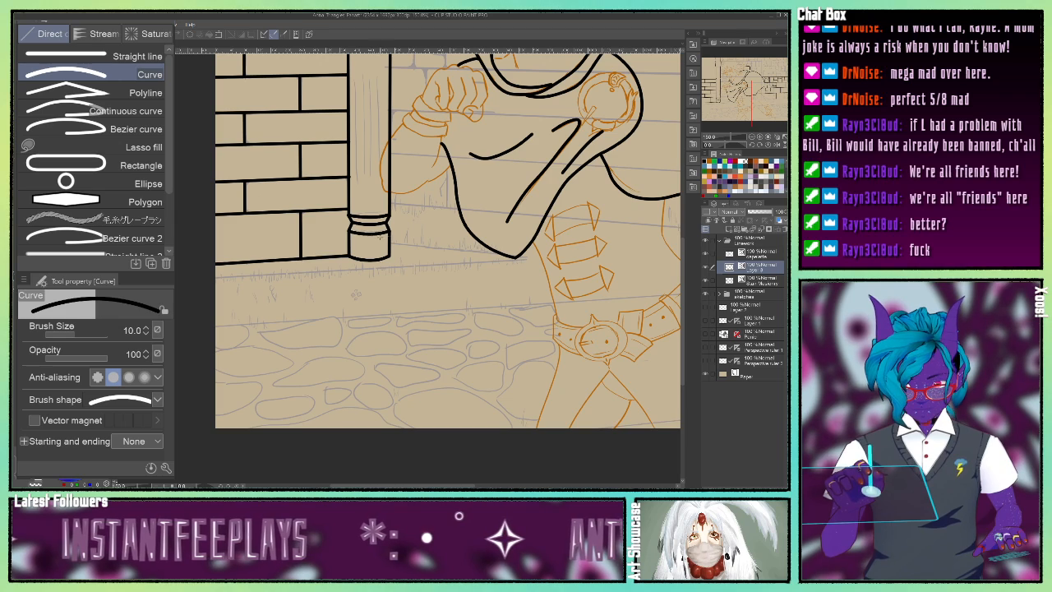
left_click_drag(380, 236, 365, 482)
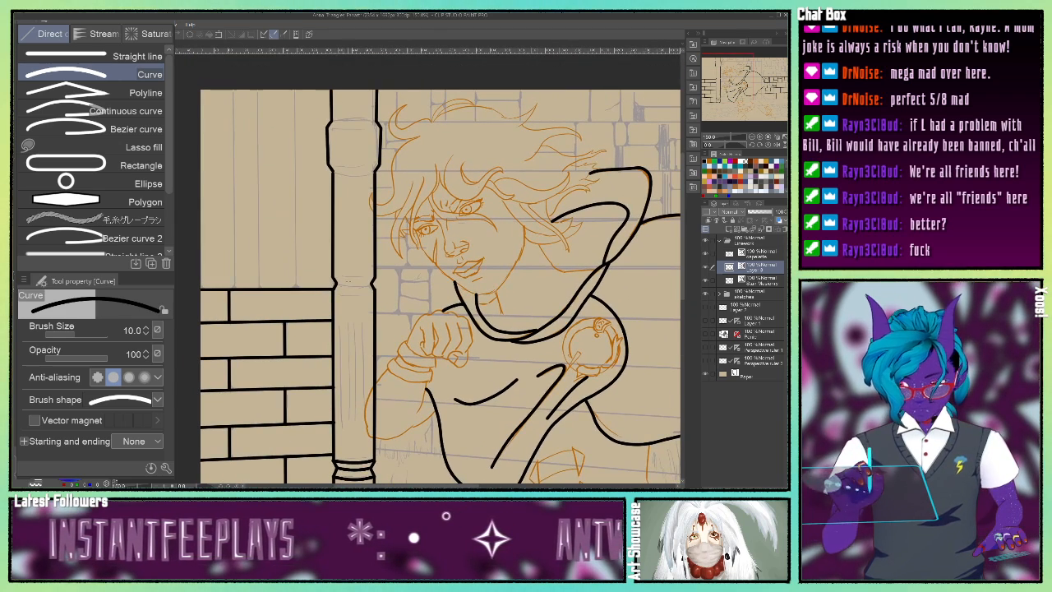
Draw three shallow curves across the column's middle ring moulding, at its narrow neck and just above and below it.
left_click_drag(336, 284, 370, 284)
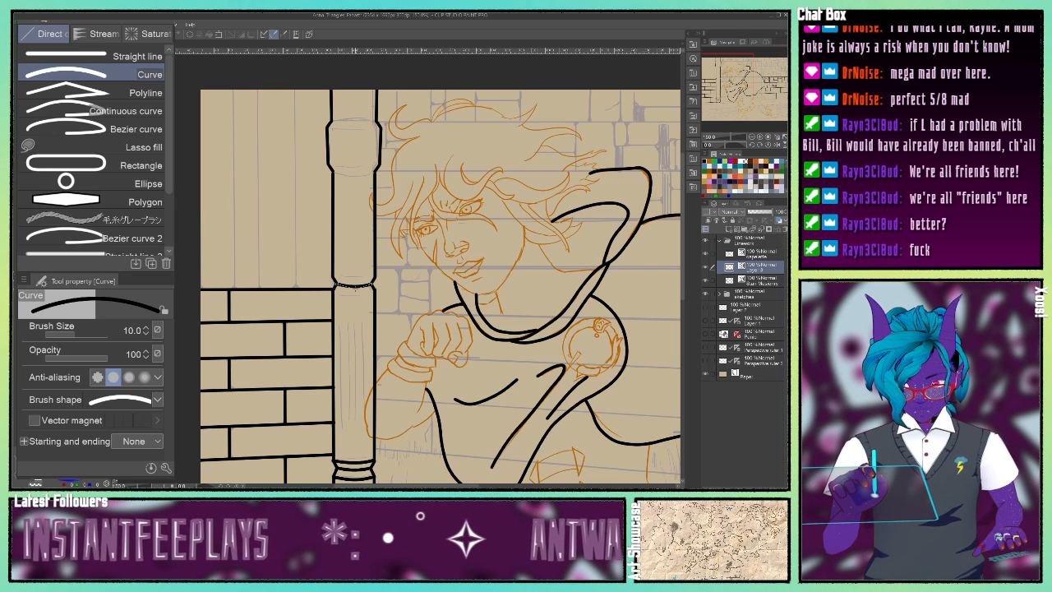
left_click_drag(332, 277, 374, 277)
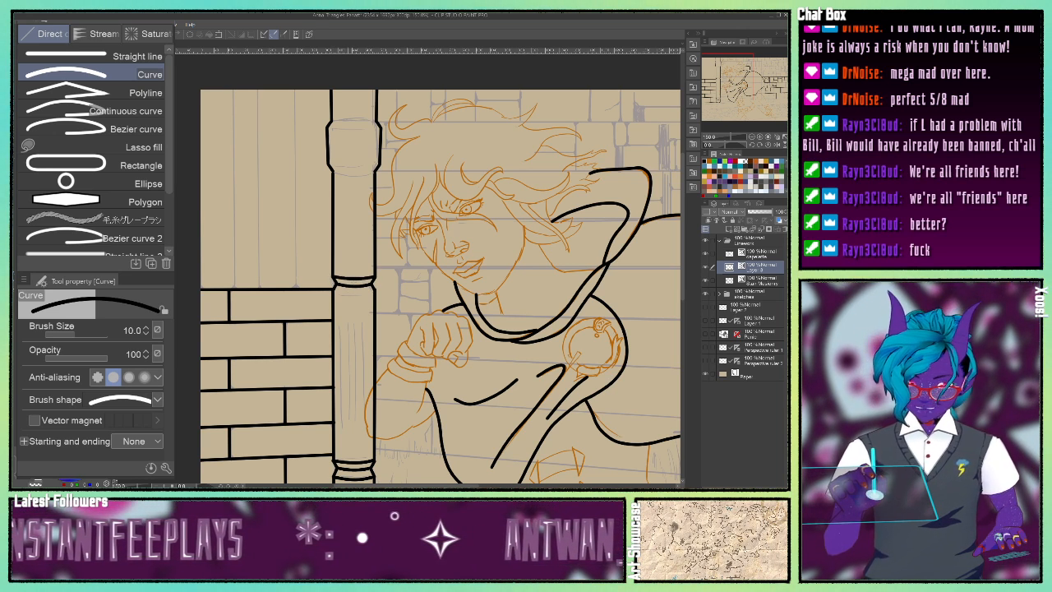
left_click_drag(332, 292, 374, 292)
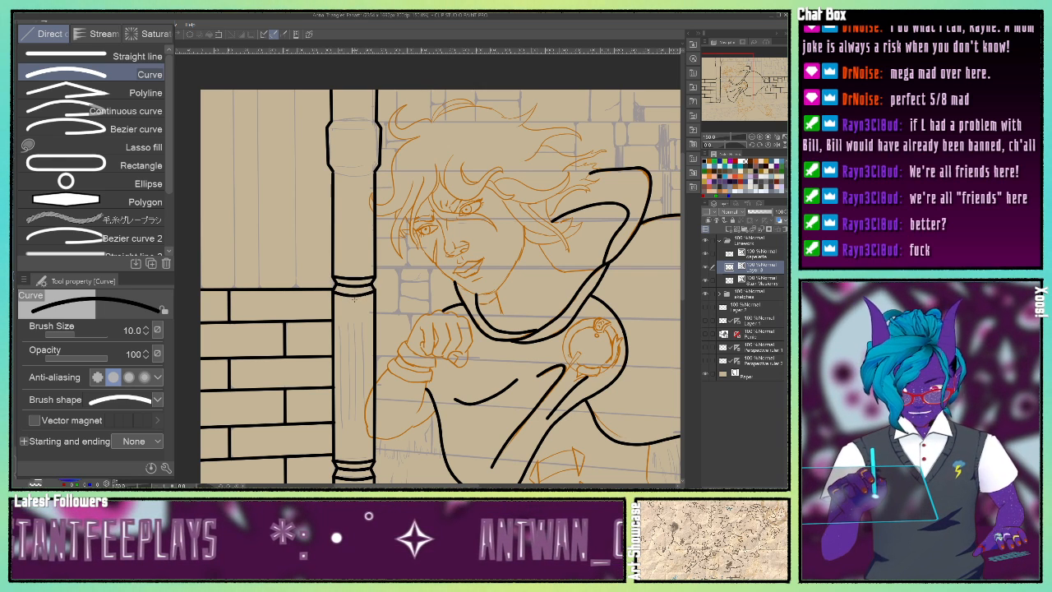
Draw curves across the column's upper block to form its bottom edge, its top edge and the two inner bevel lines.
left_click_drag(332, 172, 375, 172)
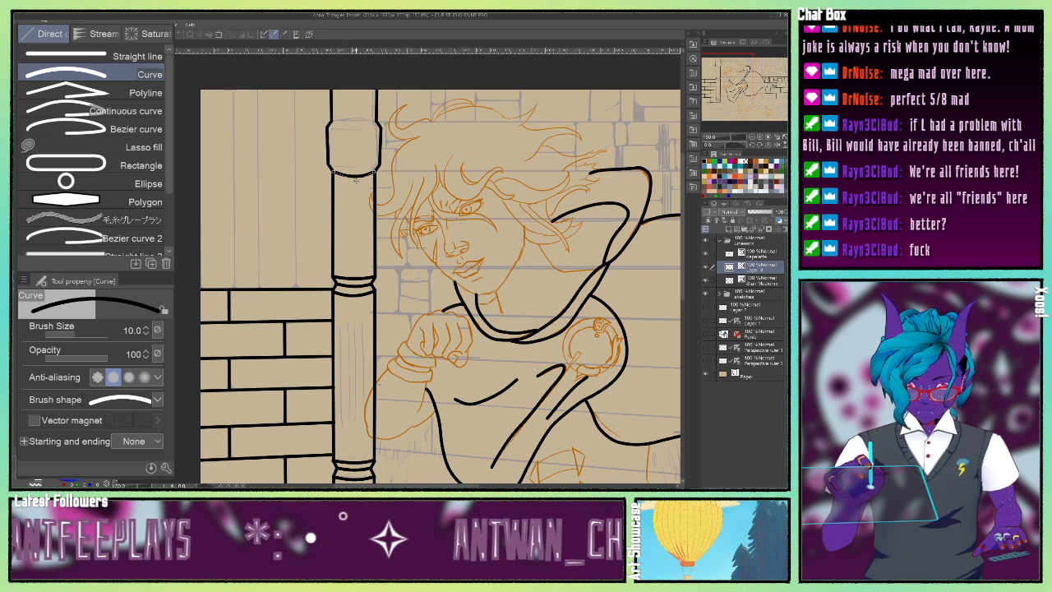
left_click(355, 179)
left_click_drag(329, 122, 376, 121)
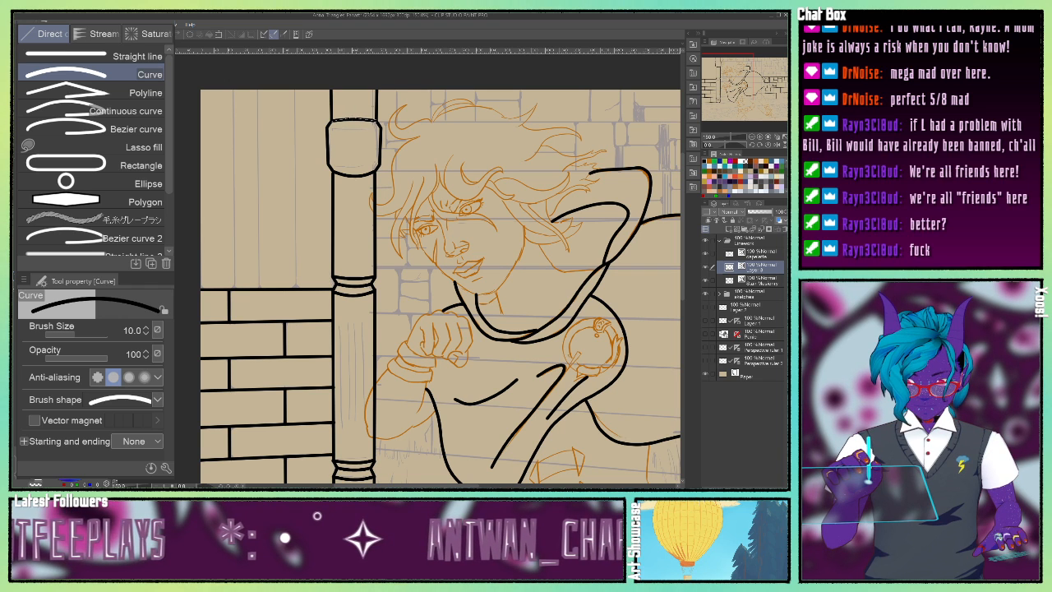
left_click(355, 118)
left_click_drag(327, 128, 380, 127)
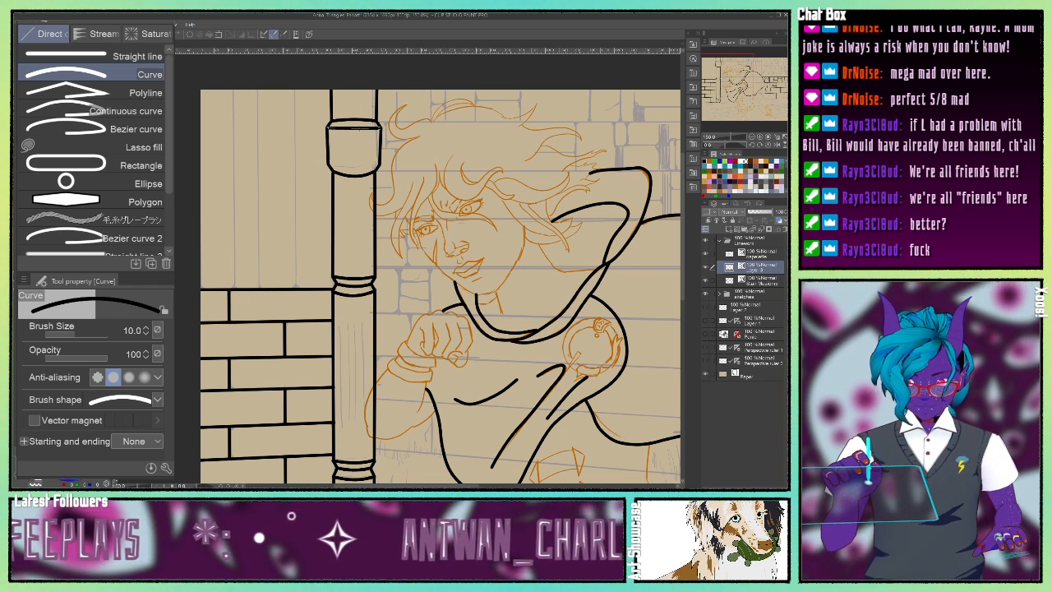
left_click(358, 131)
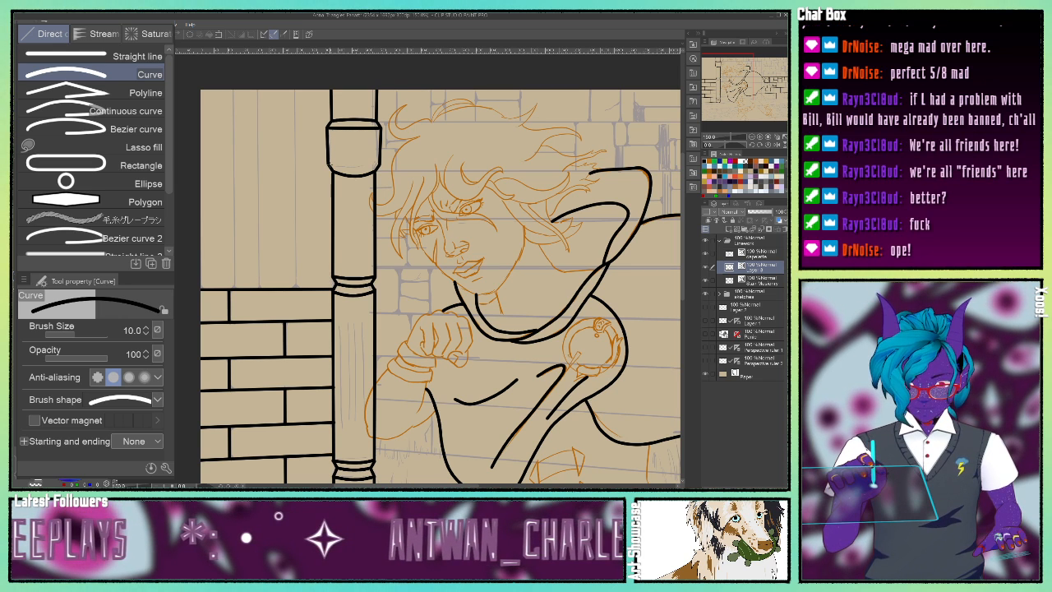
left_click_drag(328, 164, 380, 164)
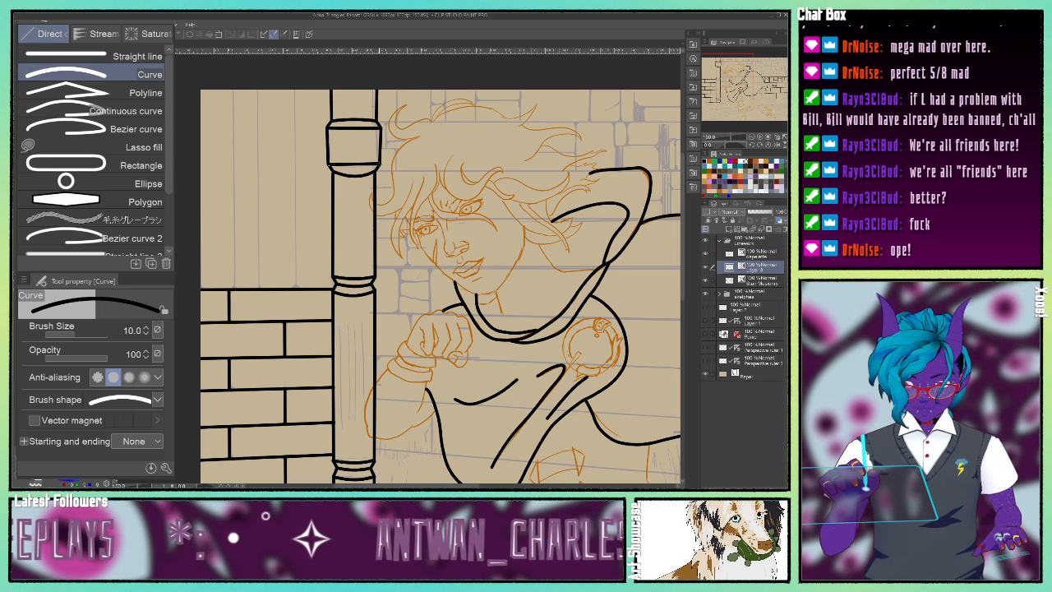
left_click(354, 172)
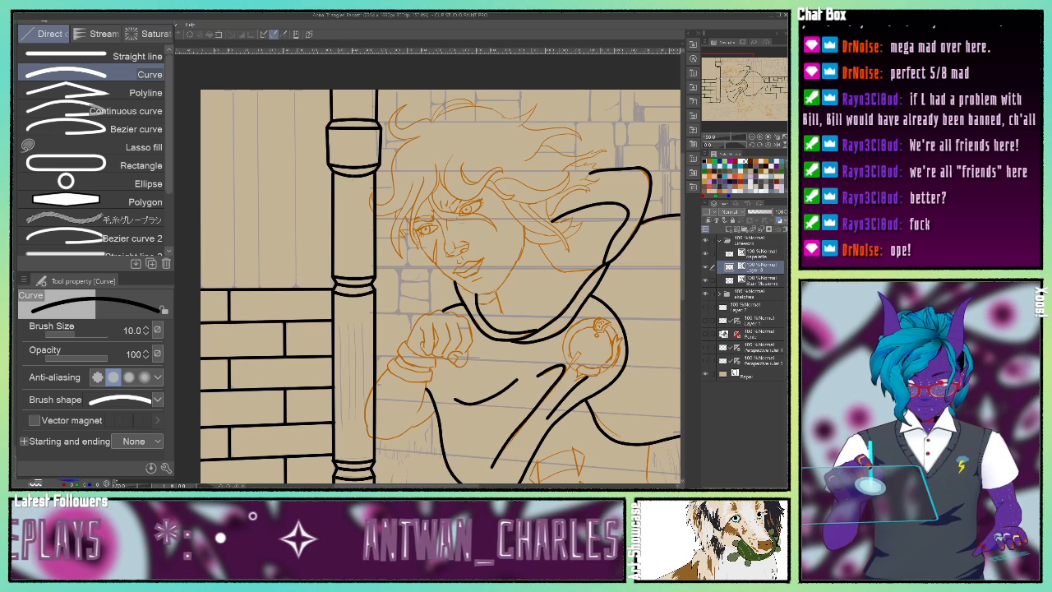
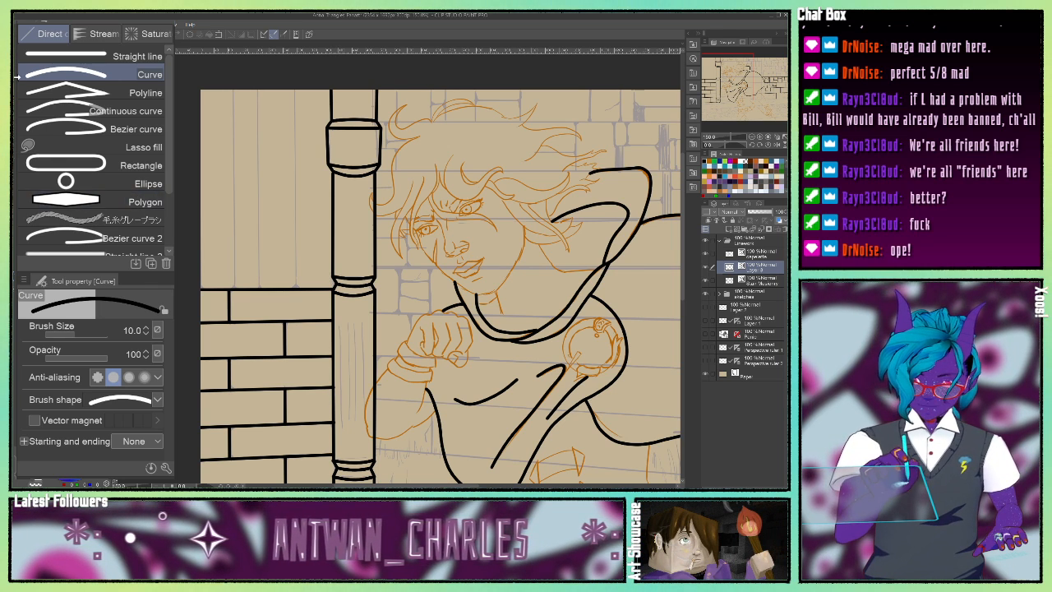
Merge the column's line layer into the stair masonry layer below and rename the merged layer "background".
key("o")
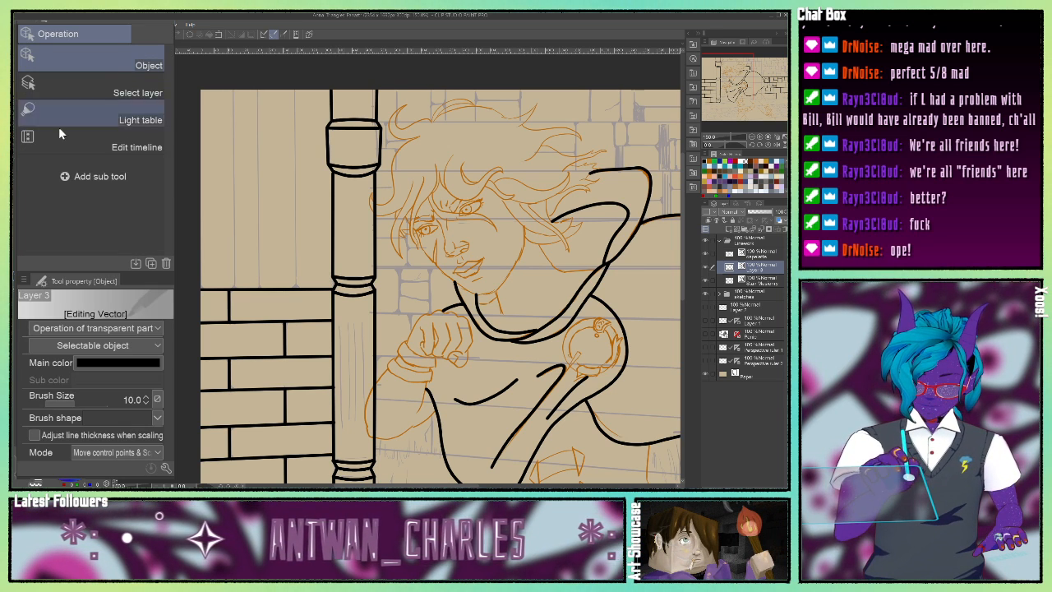
right_click(759, 268)
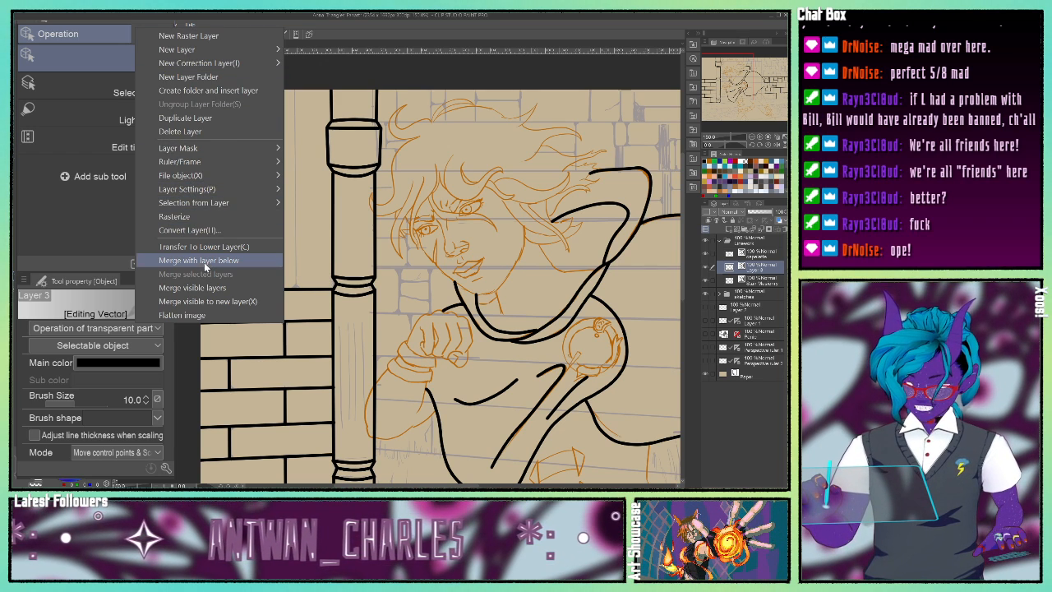
left_click(204, 261)
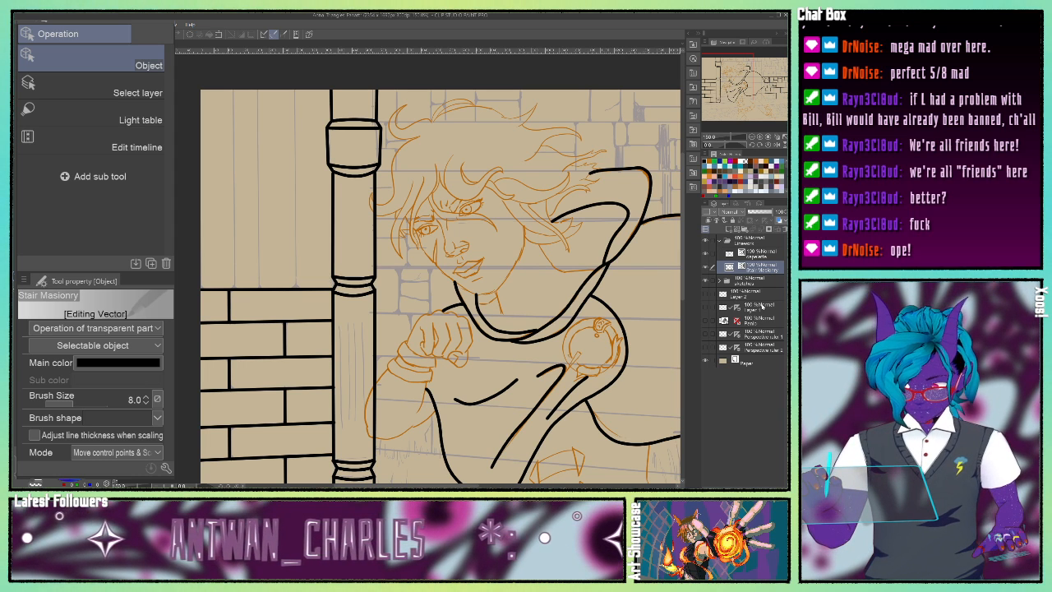
type("background")
left_click(744, 384)
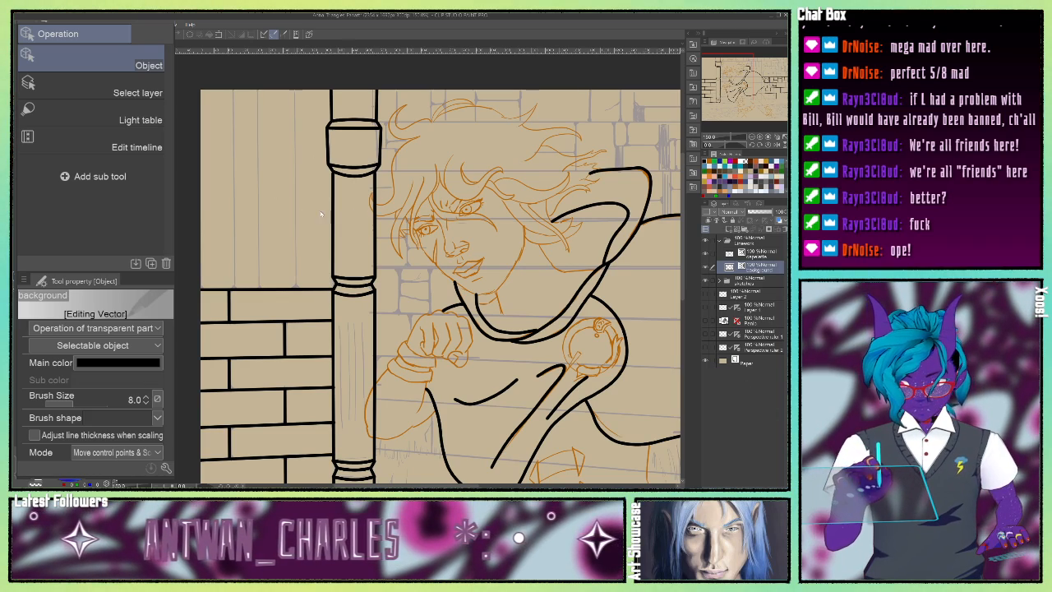
Select all vector lines on the background layer, give them a uniform brush size of 8, and deselect them.
mouse_move(736, 82)
left_mouse_down()
mouse_move(726, 85)
mouse_move(750, 89)
mouse_move(736, 91)
left_mouse_up()
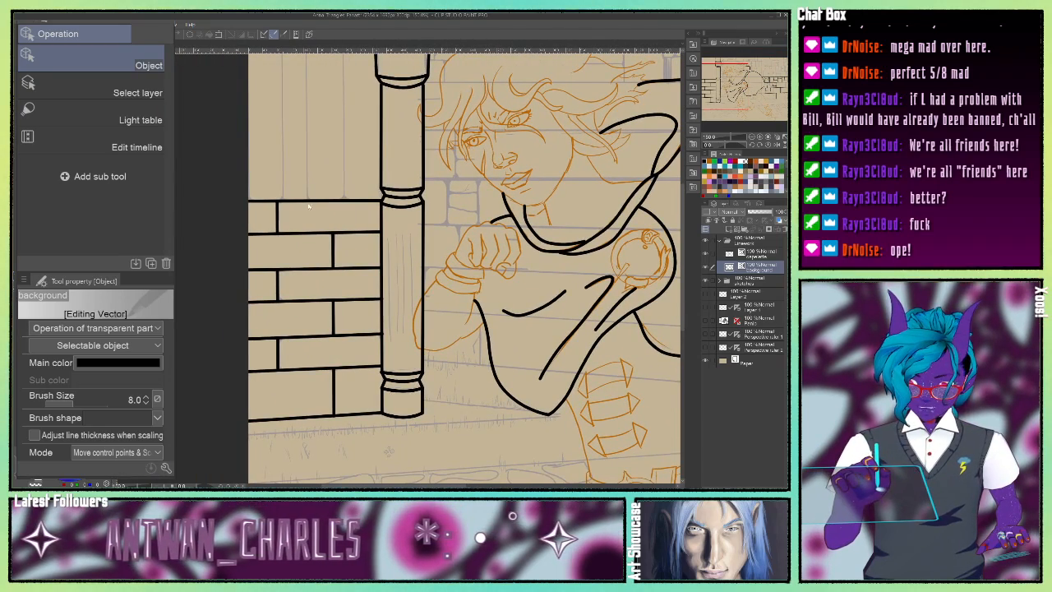
left_click(309, 203)
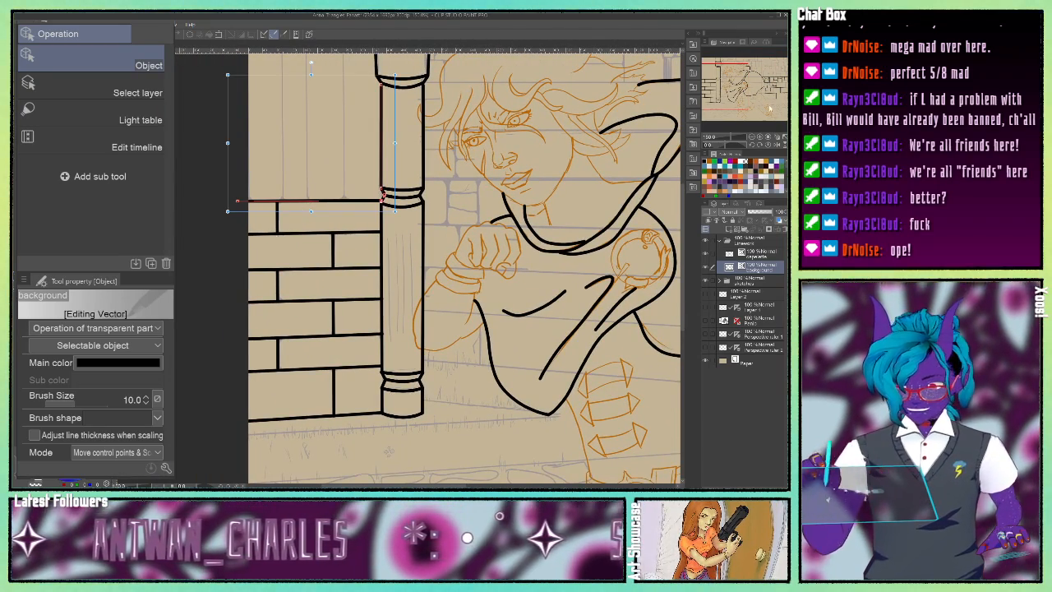
left_click_drag(733, 81, 729, 73)
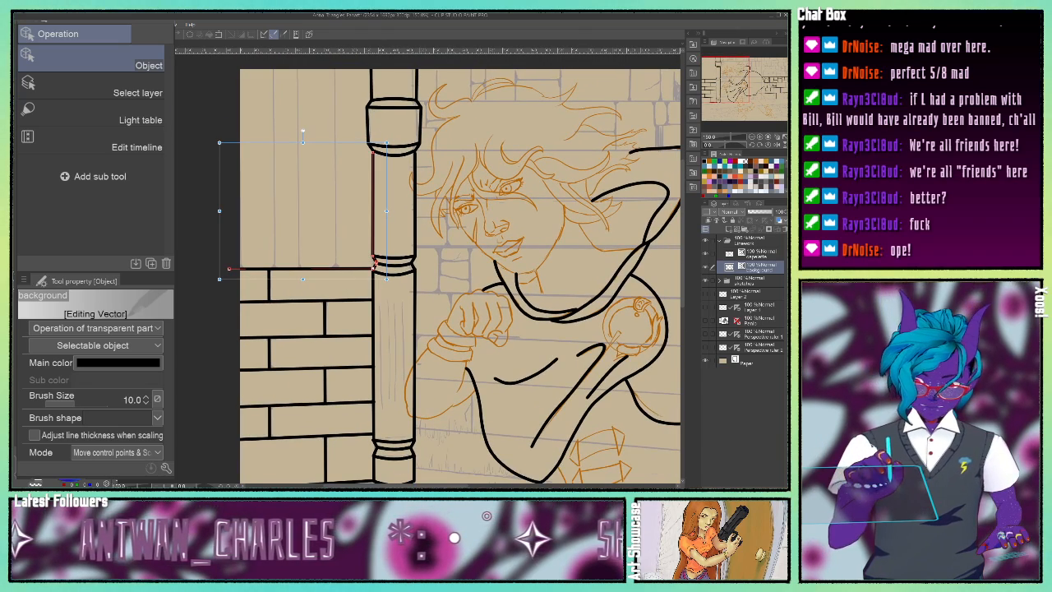
key("m")
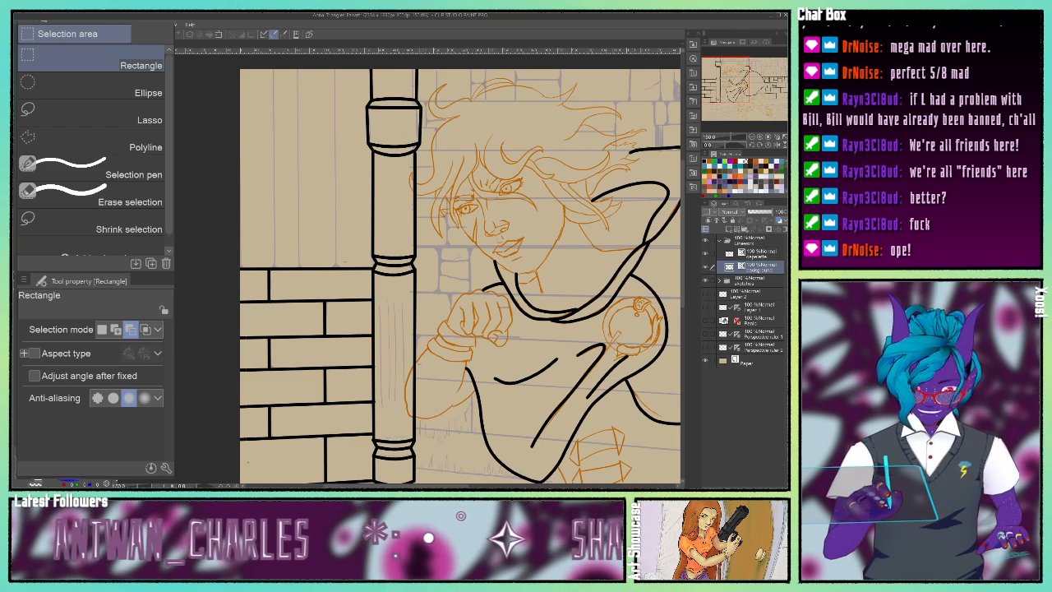
scroll(207, 470, "down", 3)
key("ctrl+a")
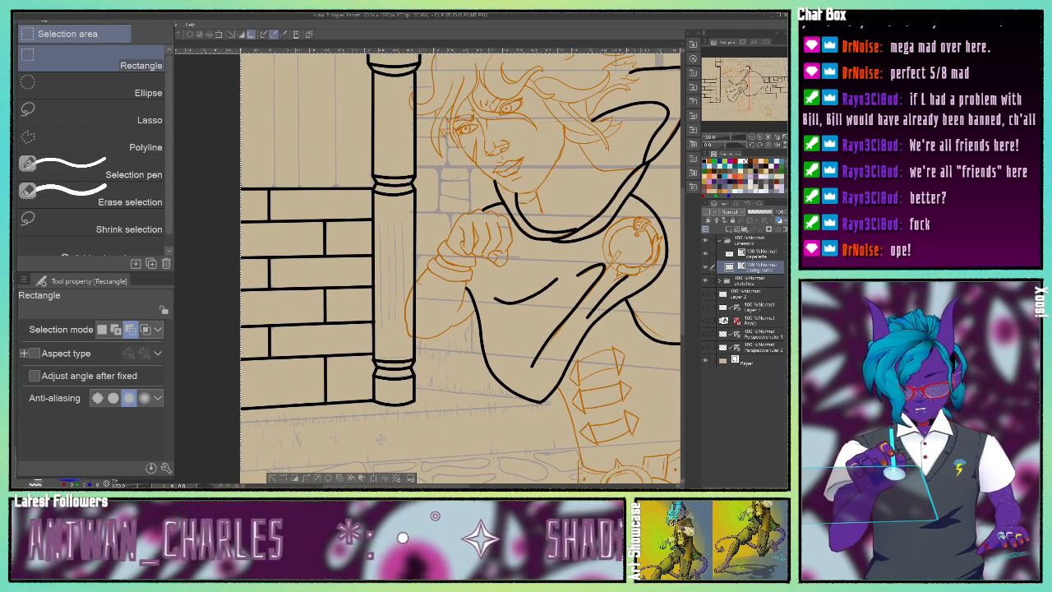
left_click(145, 25)
left_click(224, 156)
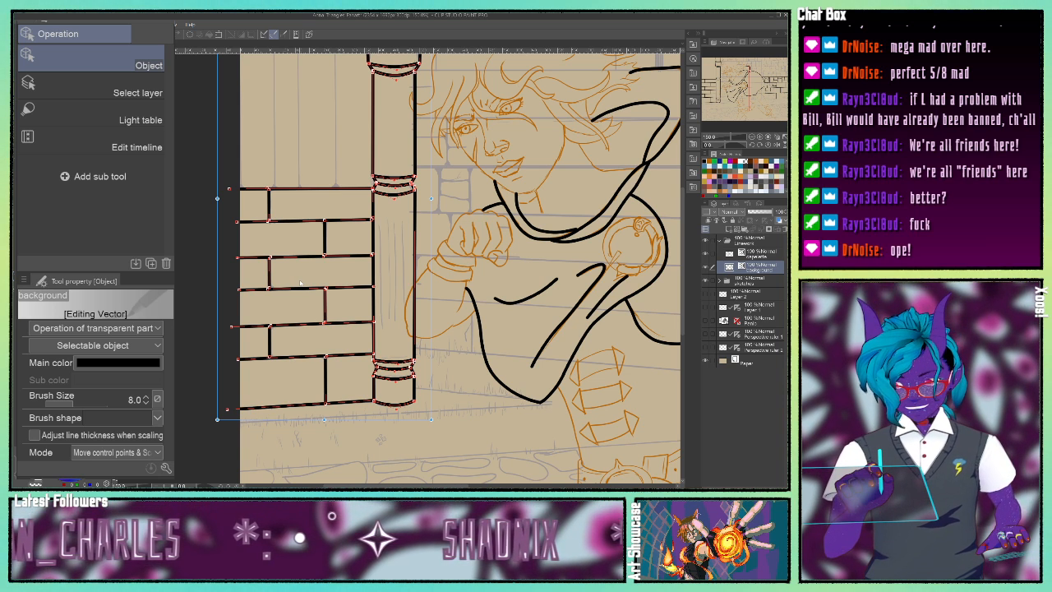
mouse_move(729, 86)
left_mouse_down()
mouse_move(737, 69)
mouse_move(724, 83)
left_mouse_up()
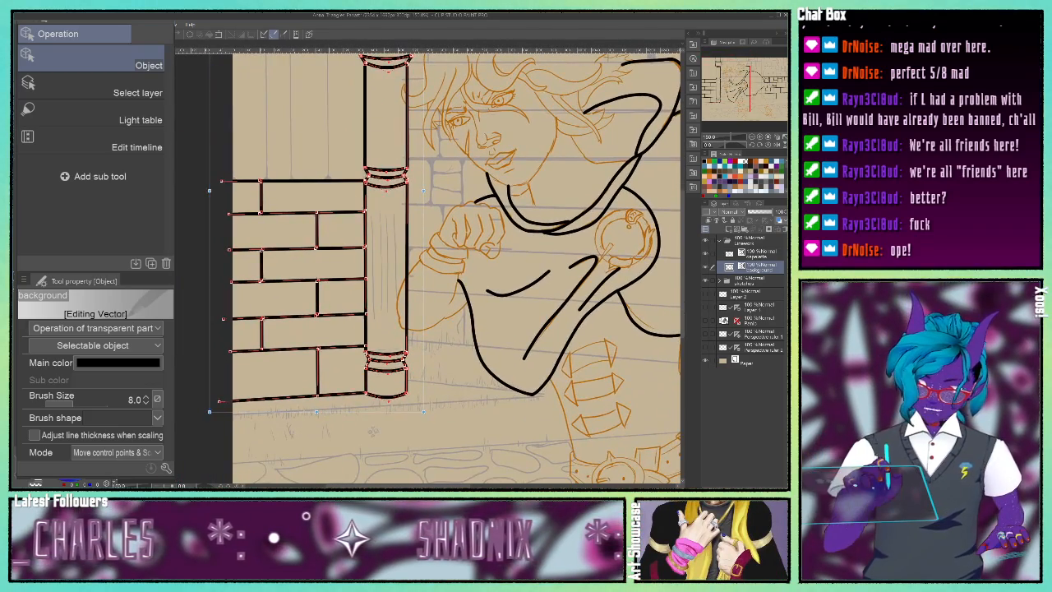
left_click(145, 403)
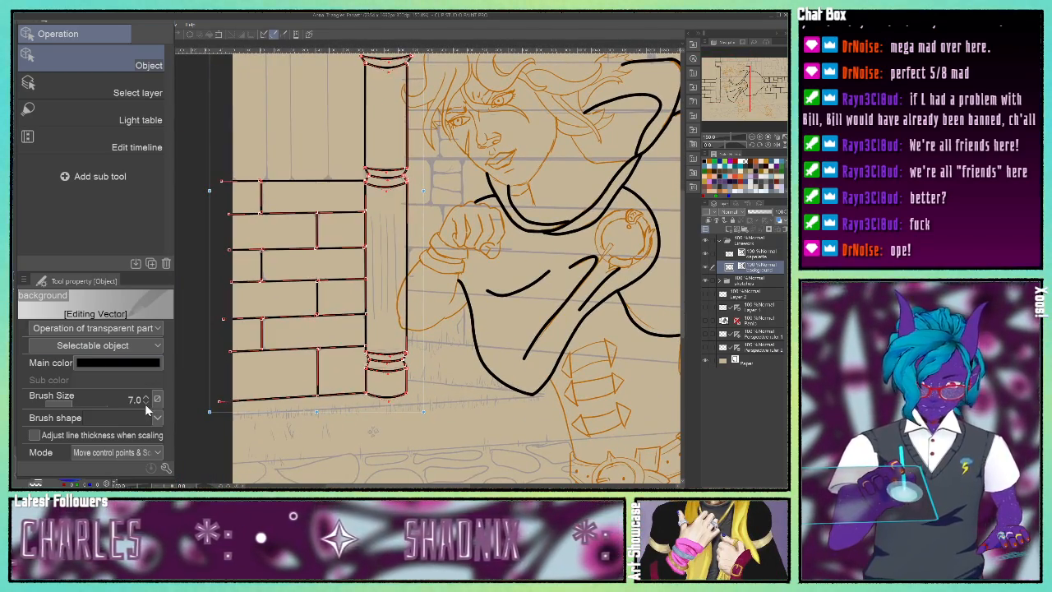
left_click(146, 396)
key("ctrl+d")
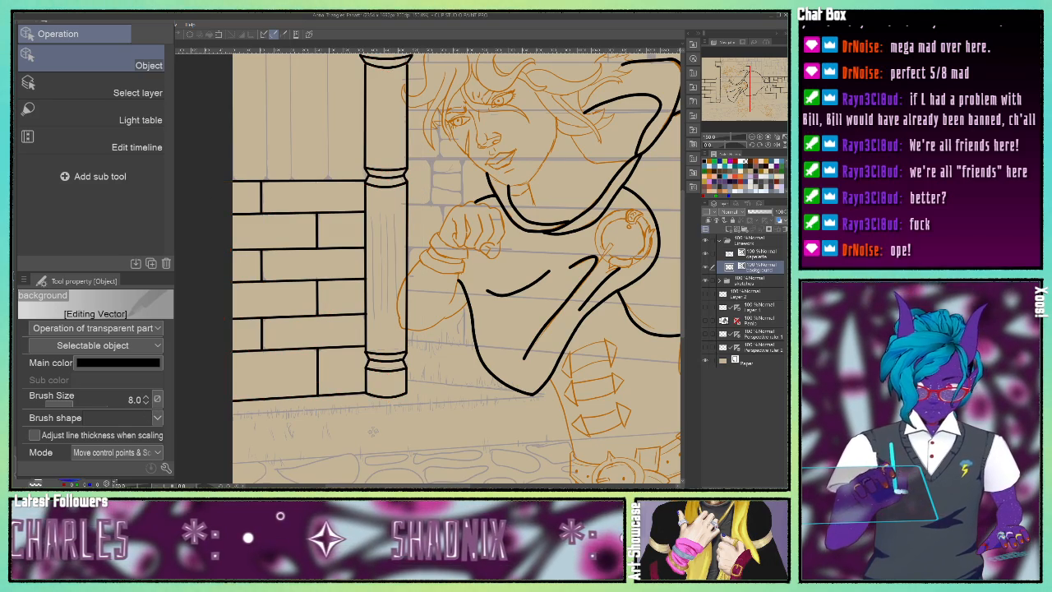
Ink three vertical plank lines above the brick wall with the Straight line tool at brush size 10.
mouse_move(724, 92)
left_mouse_down()
mouse_move(743, 93)
mouse_move(736, 81)
left_mouse_up()
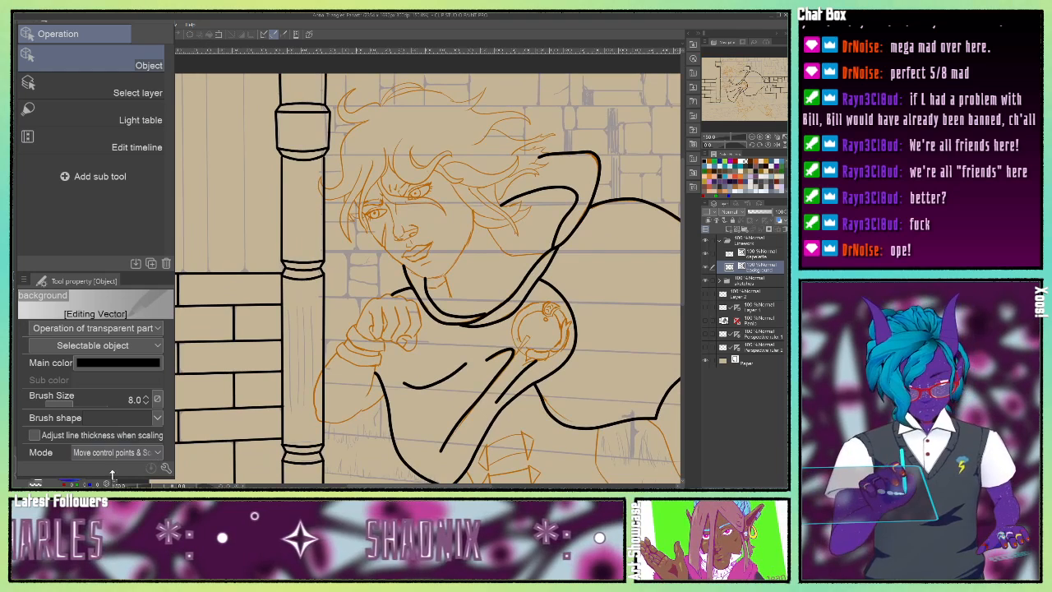
key("u")
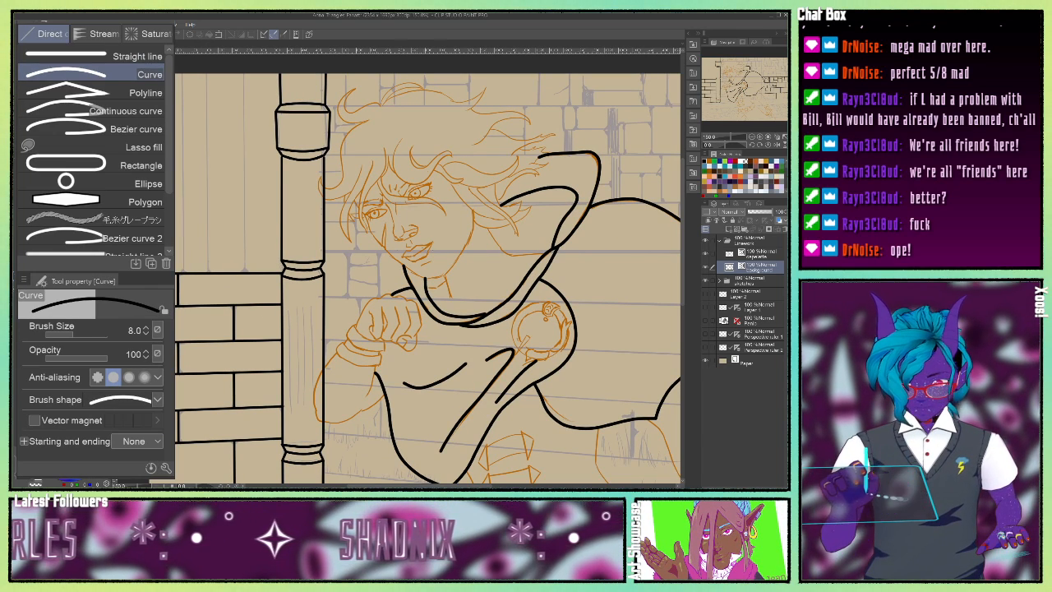
left_click(110, 55)
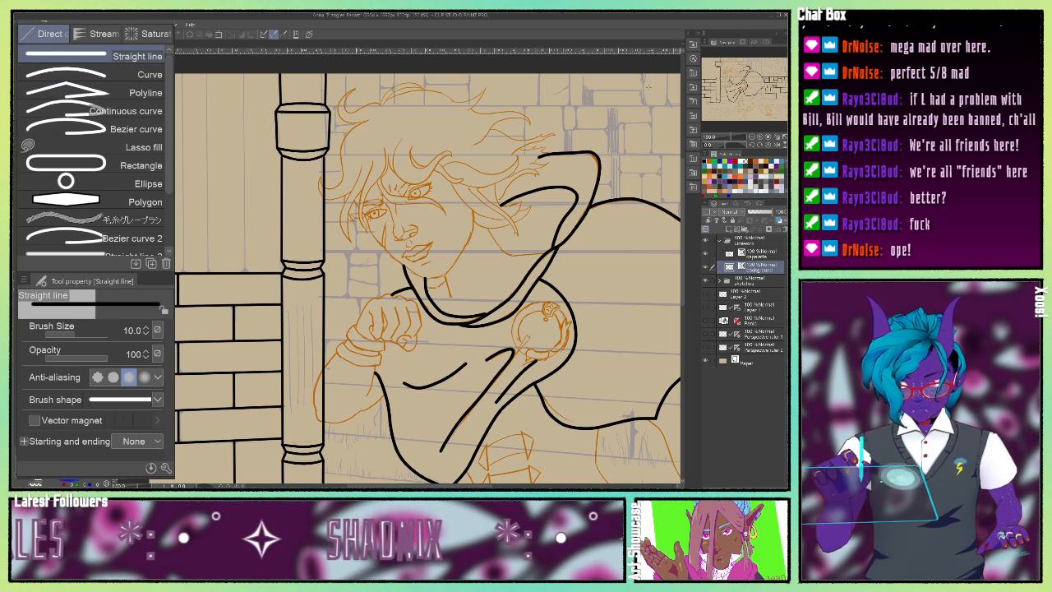
left_click_drag(730, 77, 722, 76)
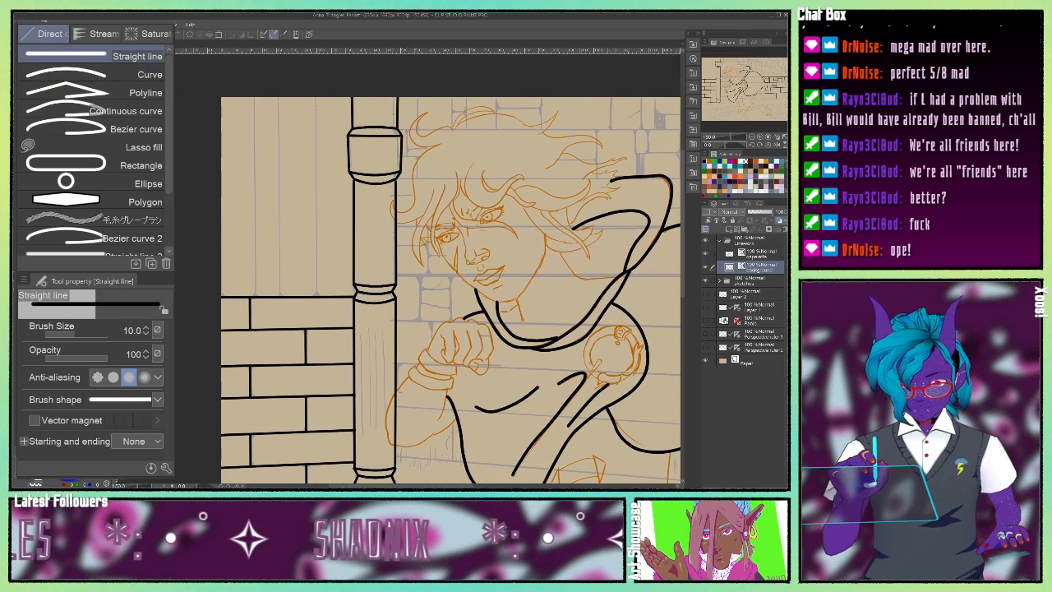
left_click_drag(315, 97, 315, 294)
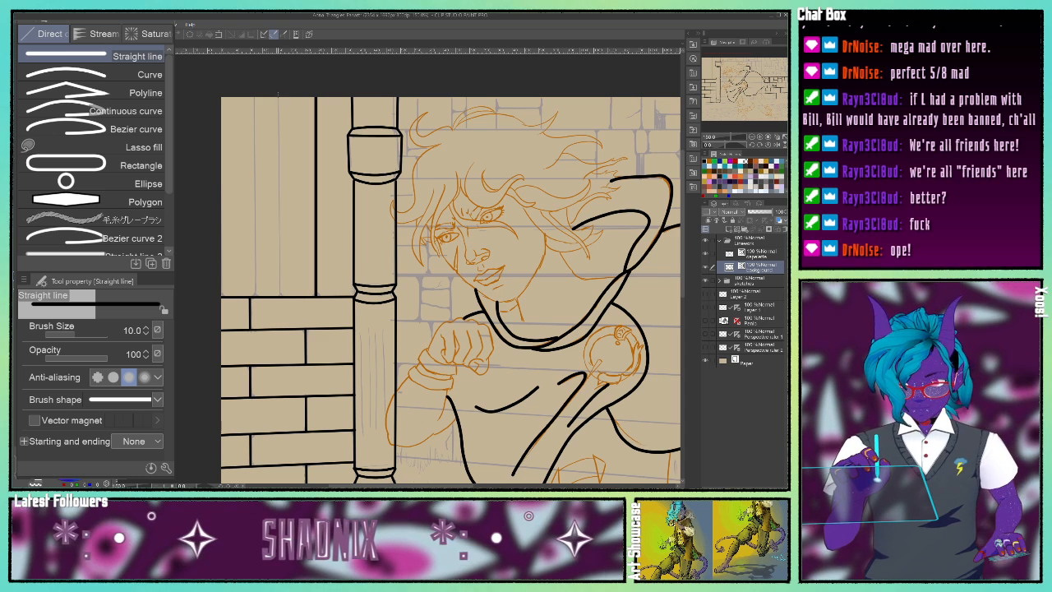
left_click_drag(279, 97, 280, 296)
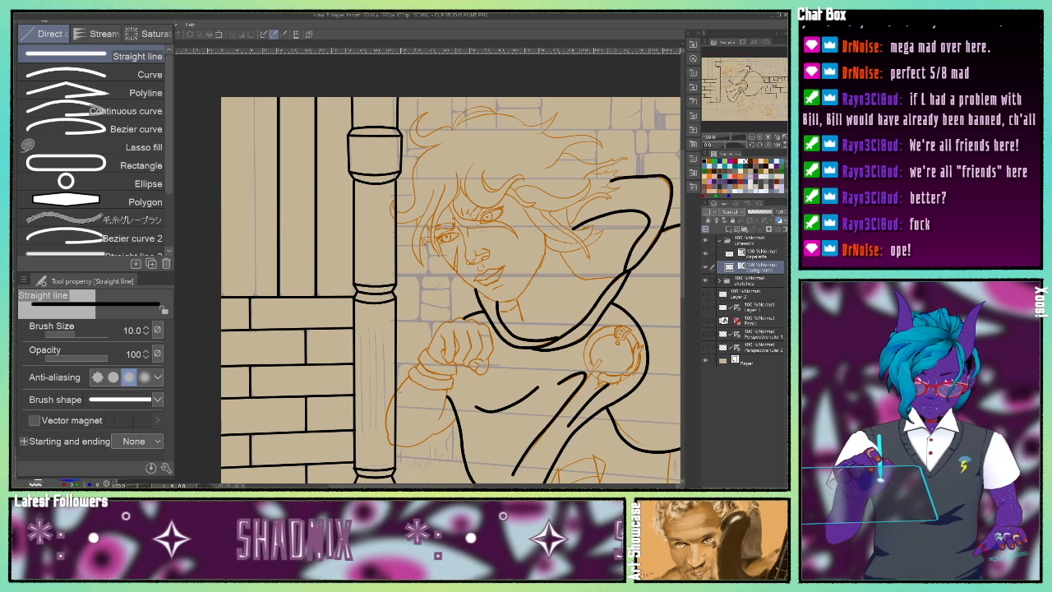
left_click_drag(252, 97, 252, 296)
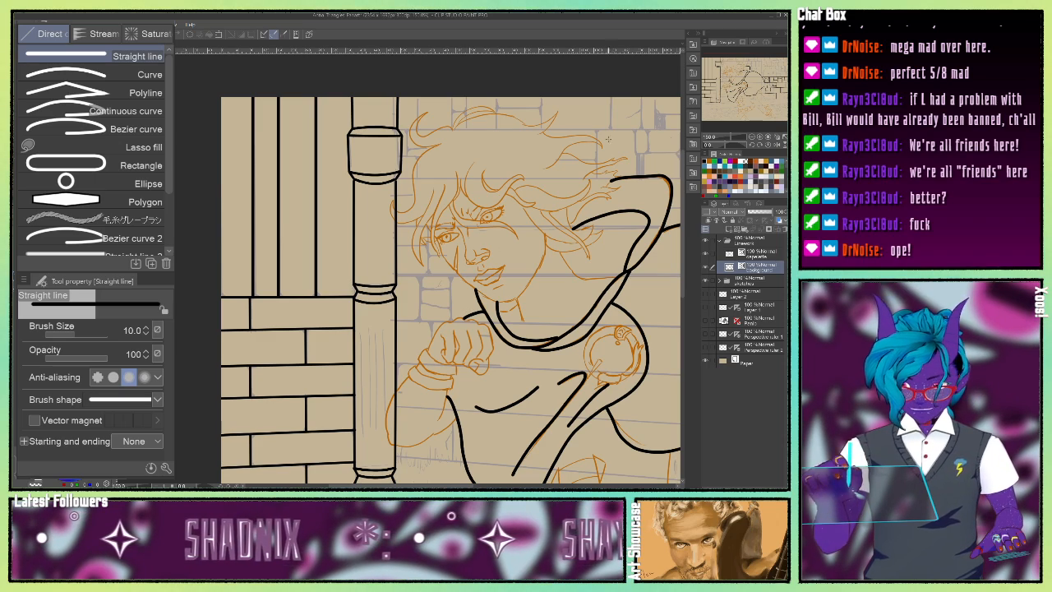
Draw four vertical fluting lines of varying length on the column's lower shaft, following the sketch.
left_click_drag(461, 316, 405, 202)
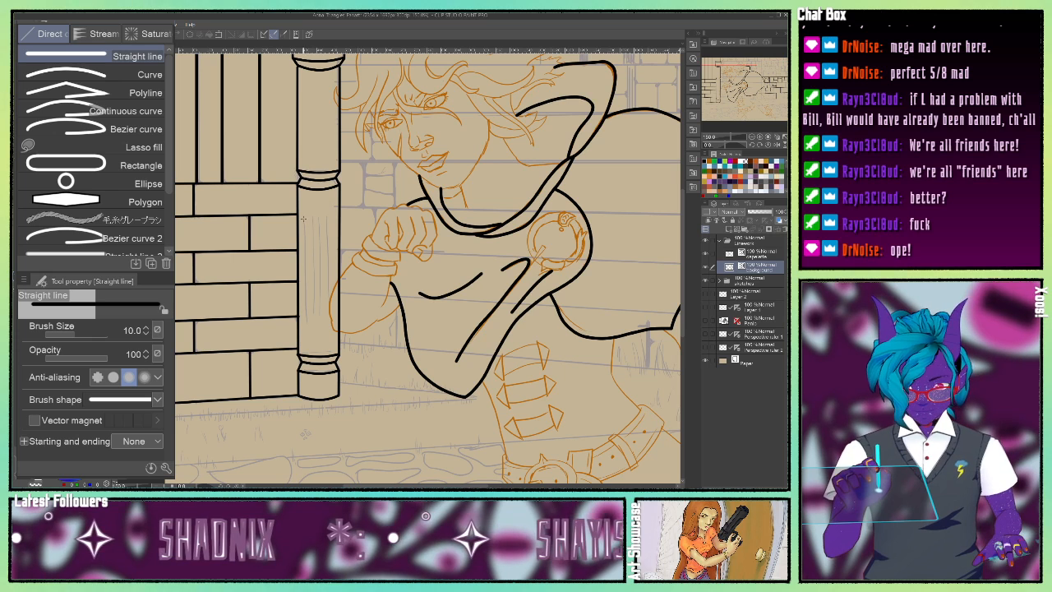
left_click_drag(303, 217, 303, 324)
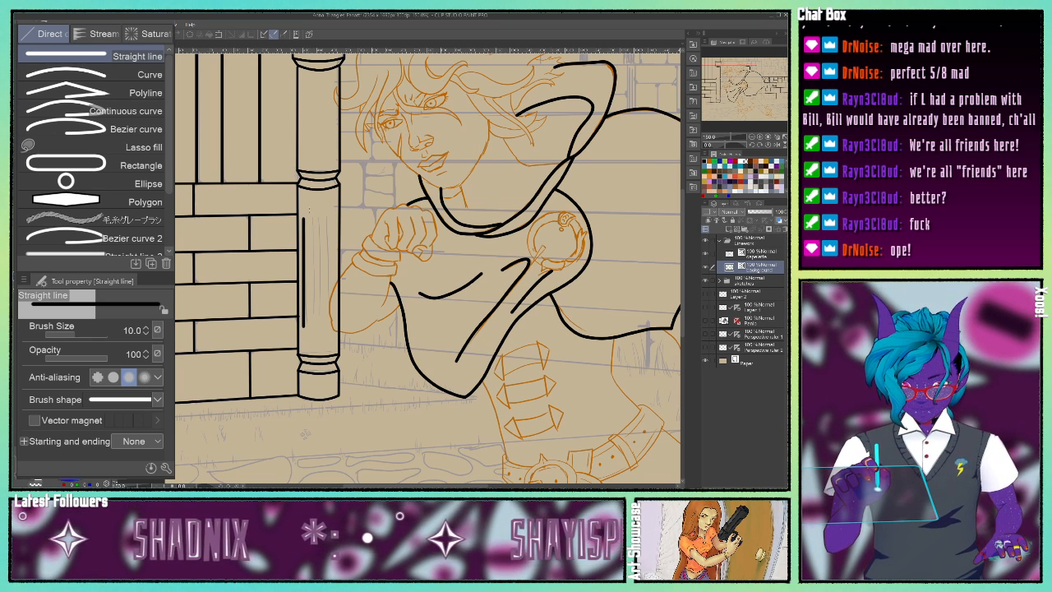
left_click_drag(309, 212, 308, 316)
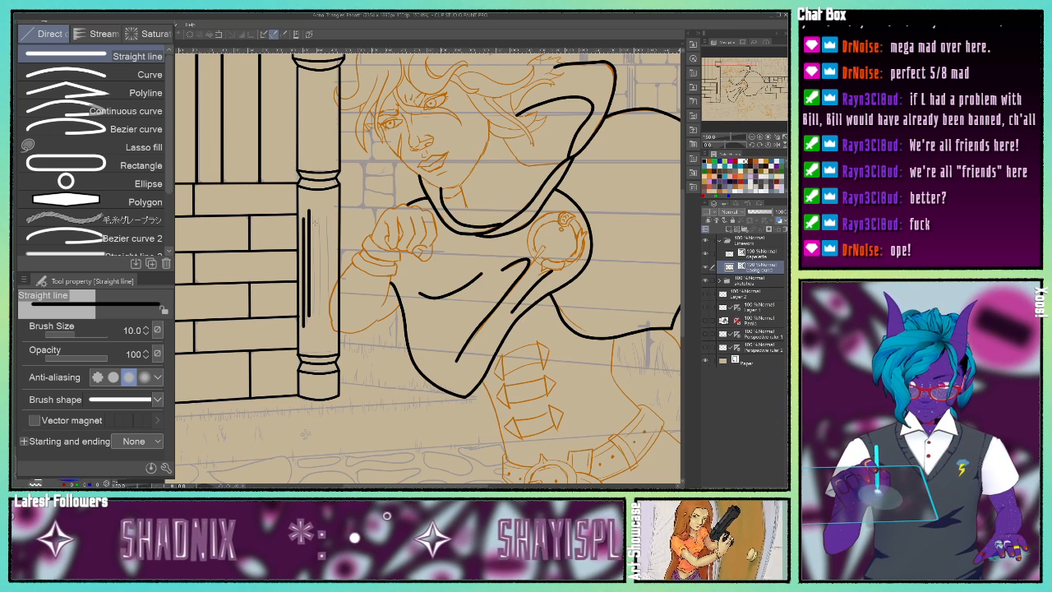
left_click_drag(314, 213, 314, 347)
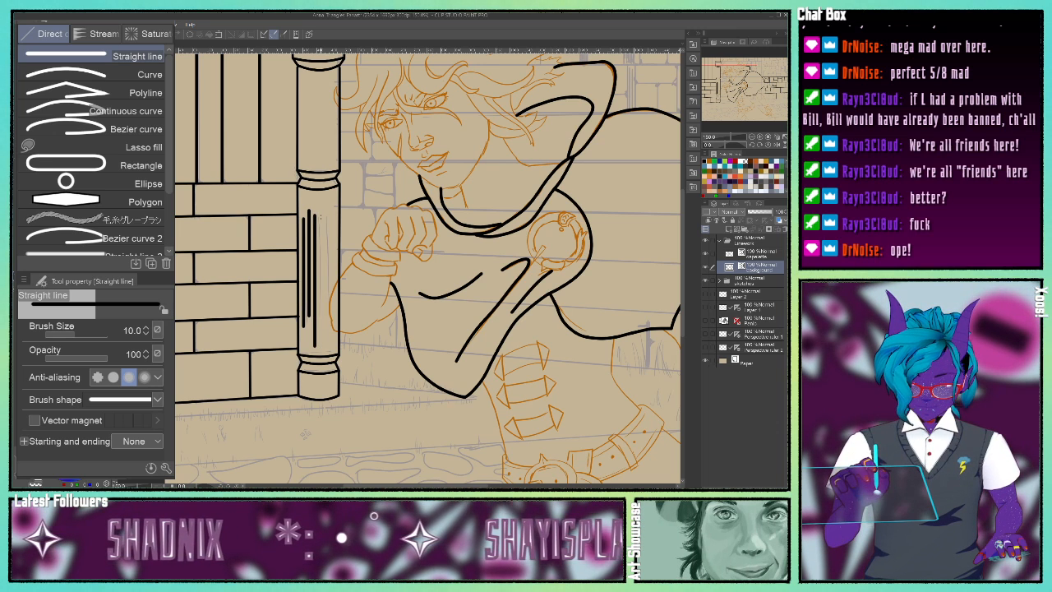
left_click_drag(320, 215, 323, 335)
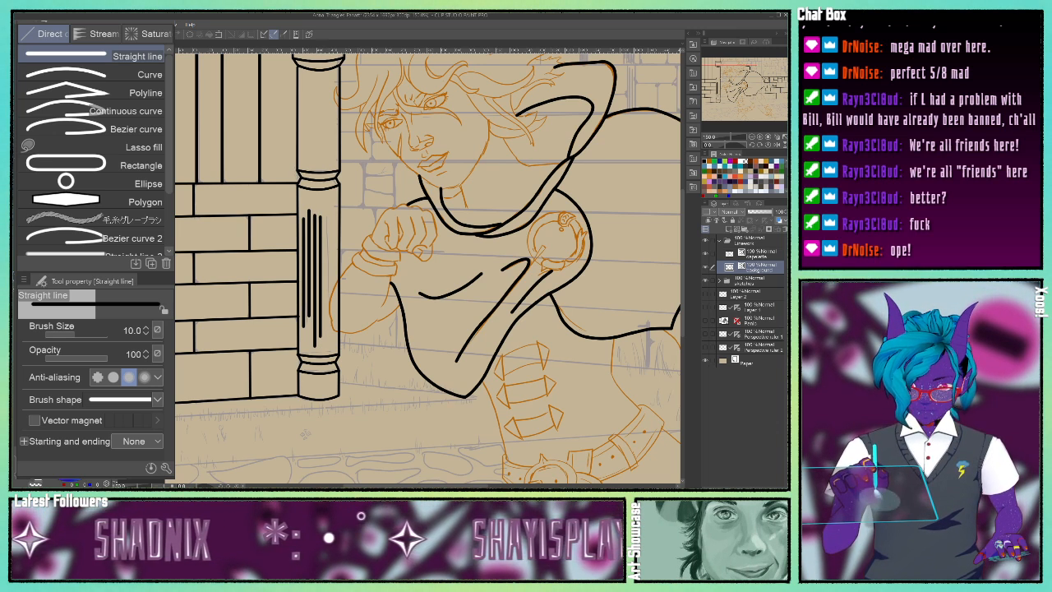
Draw three more vertical fluting lines of varying length along the right side of the column's lower shaft.
left_click_drag(327, 210, 326, 337)
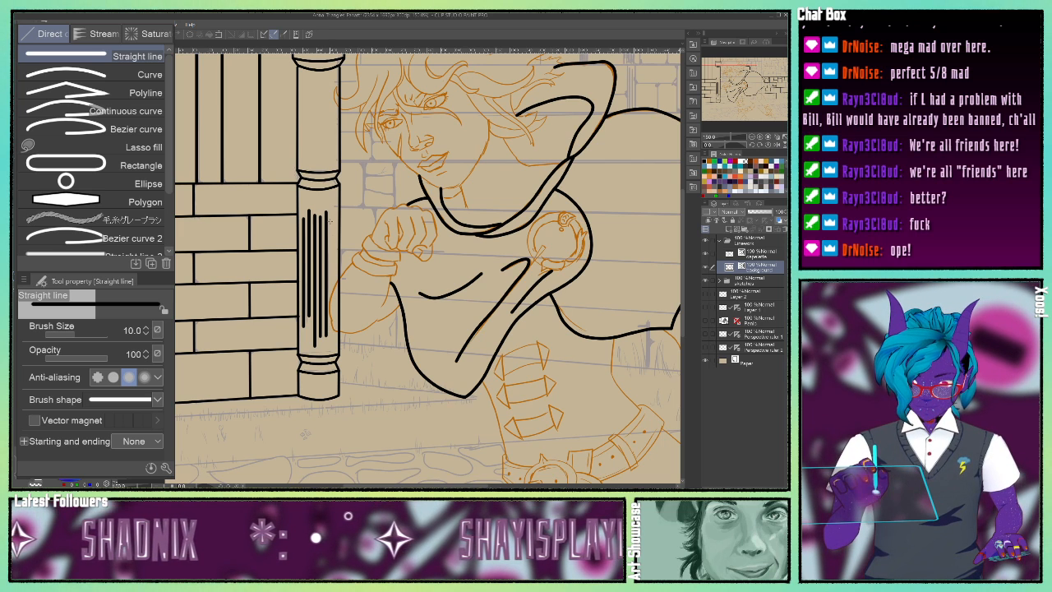
left_click_drag(330, 215, 332, 337)
key("ctrl+z")
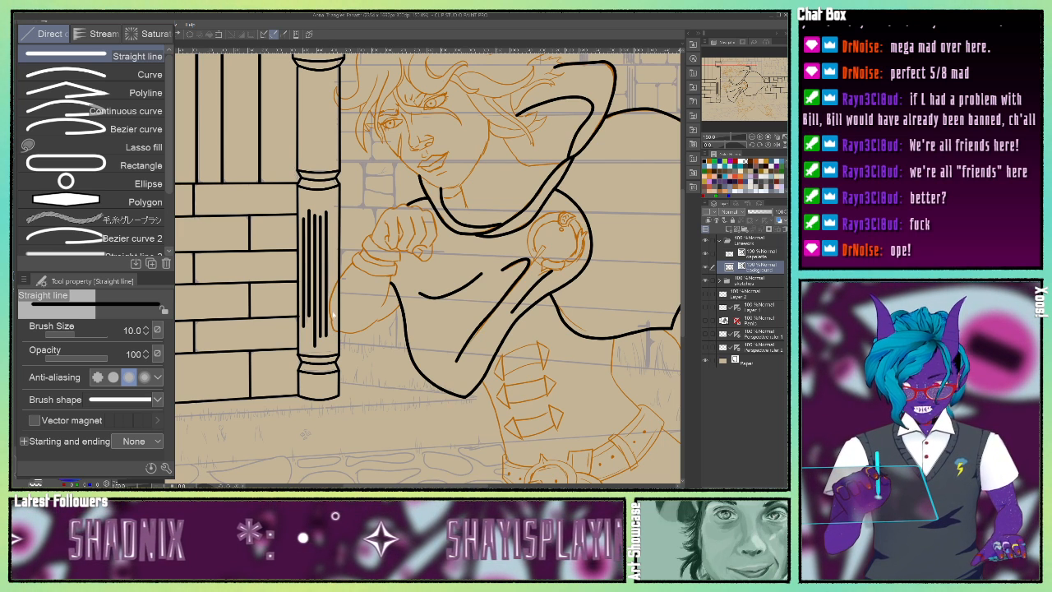
left_click_drag(330, 217, 331, 328)
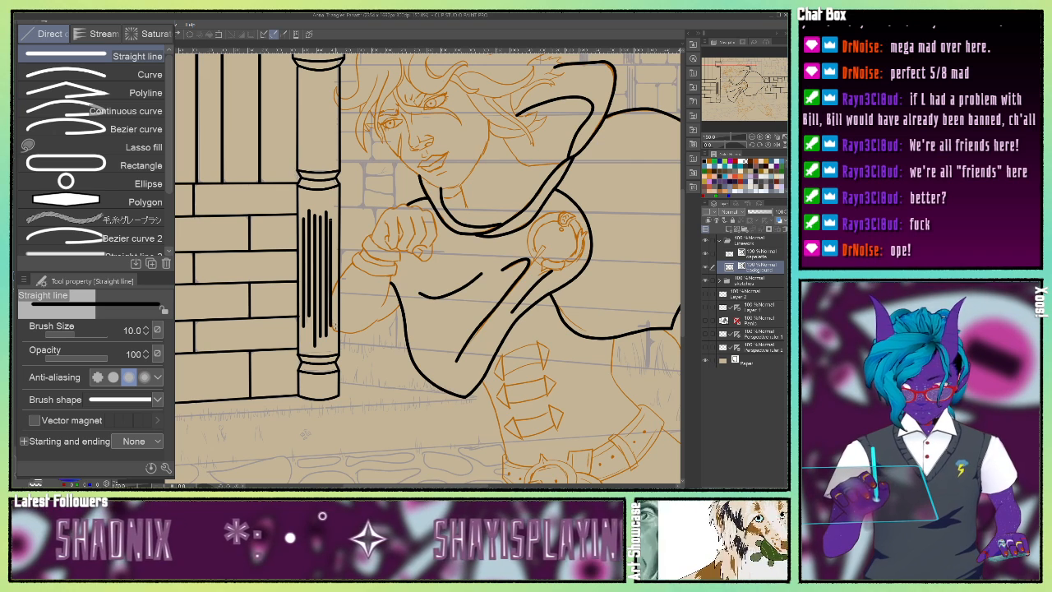
left_click_drag(333, 227, 336, 342)
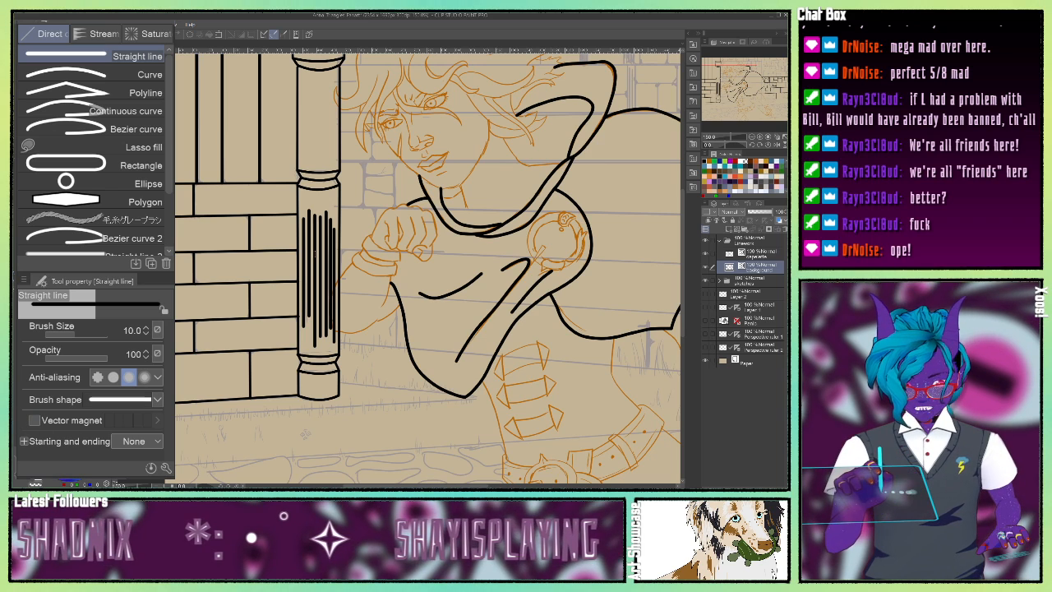
Select the rightmost fluting line on the column's lower shaft, nudge it slightly upward, and deselect it.
key("o")
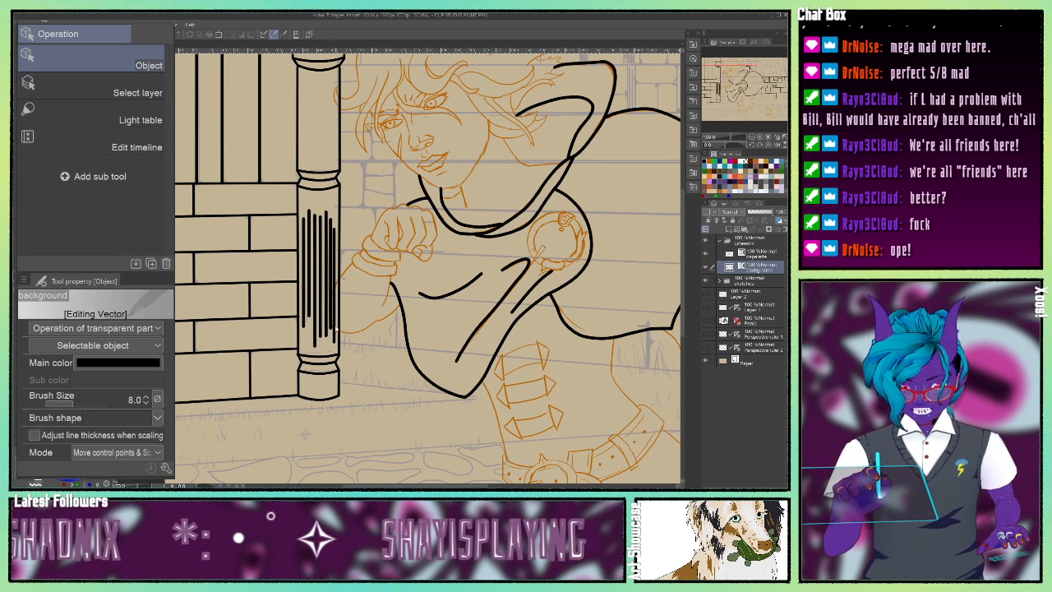
left_click(335, 327)
left_click_drag(334, 327, 335, 323)
left_click(357, 405)
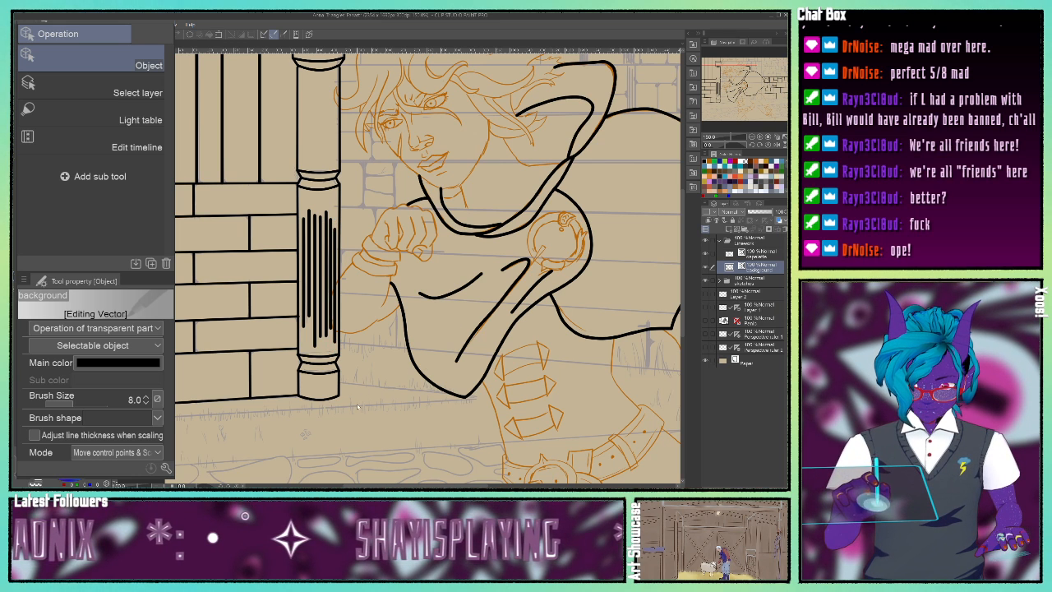
left_click(335, 287)
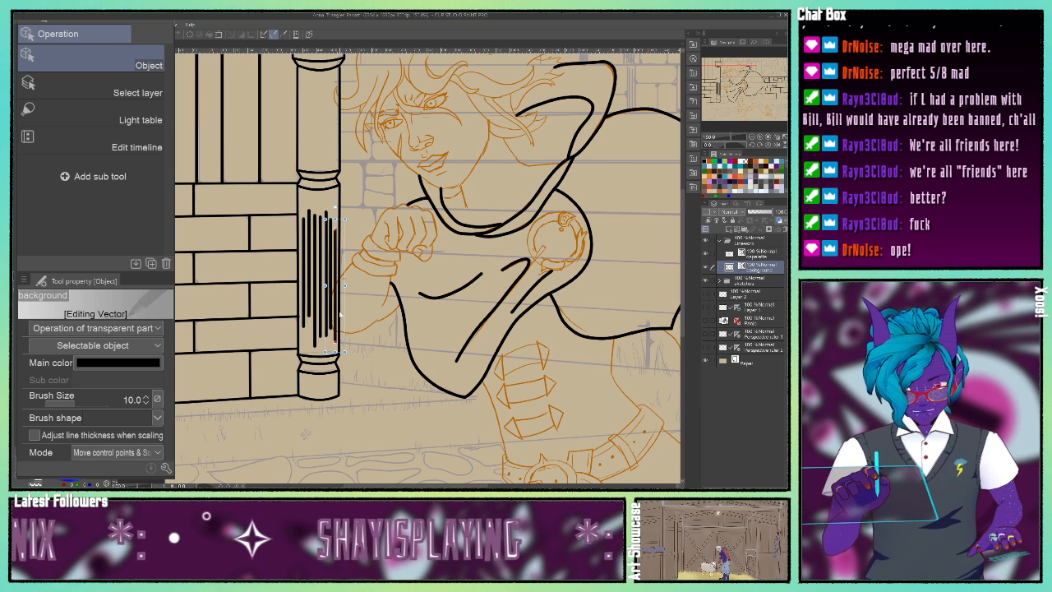
left_click(383, 373)
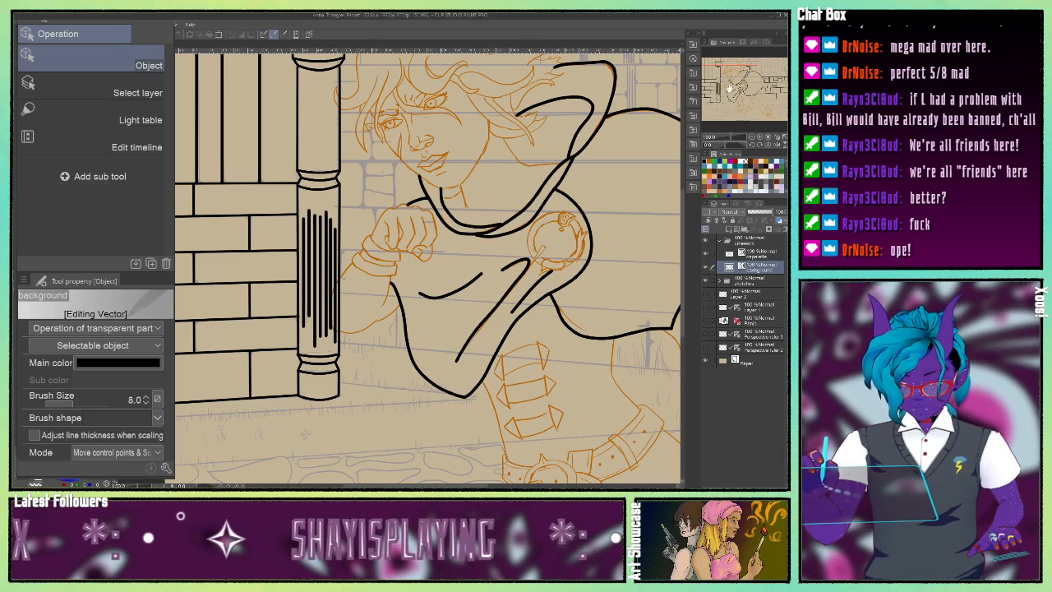
mouse_move(729, 88)
left_mouse_down()
mouse_move(726, 75)
mouse_move(762, 104)
mouse_move(751, 97)
left_mouse_up()
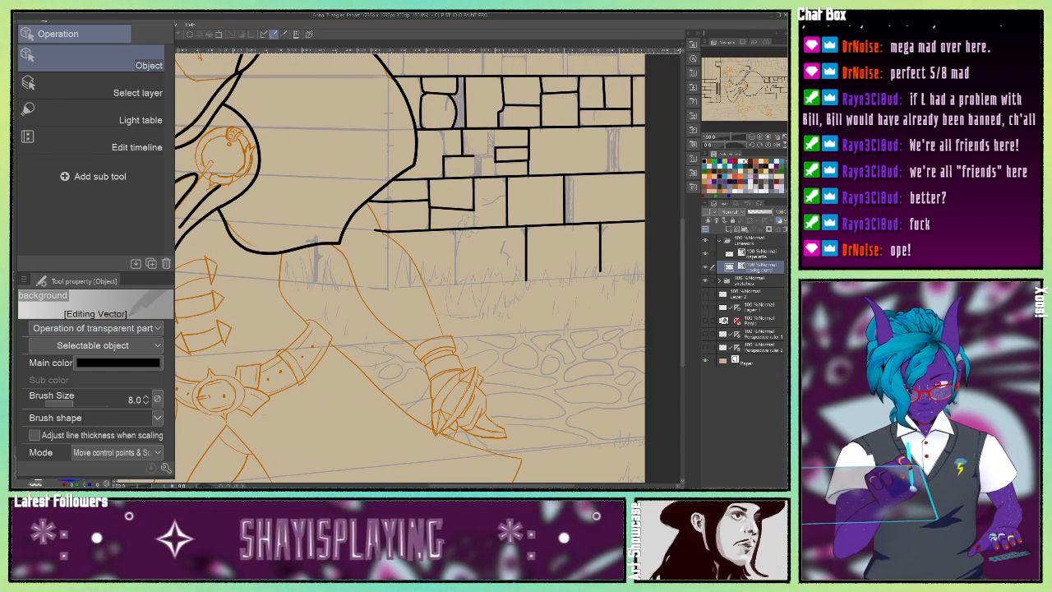
mouse_move(755, 95)
left_mouse_down()
mouse_move(751, 76)
mouse_move(736, 75)
mouse_move(765, 86)
mouse_move(716, 81)
mouse_move(758, 85)
left_mouse_up()
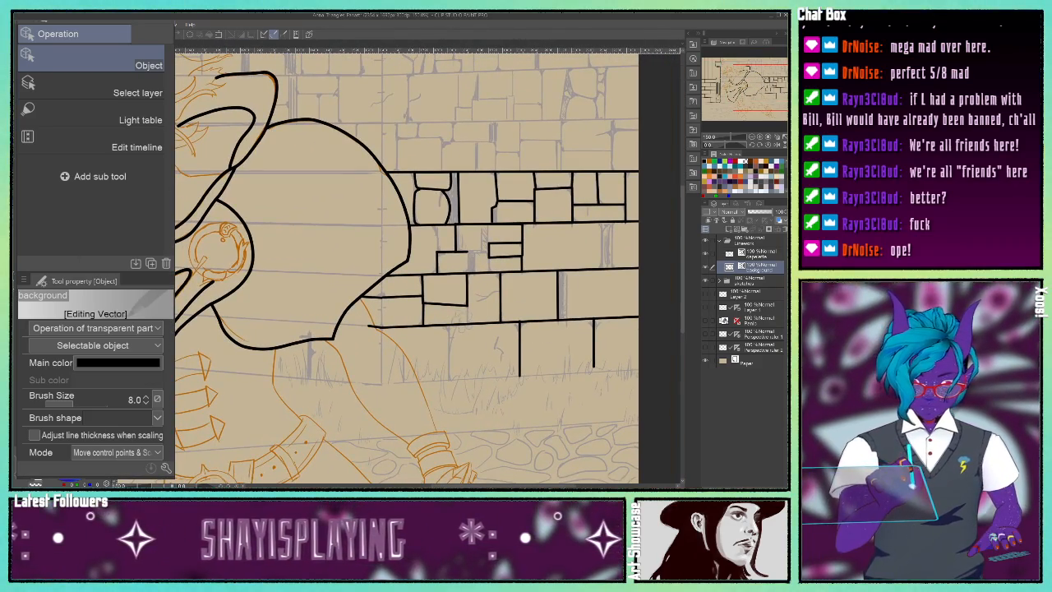
Try outlining a sketched stone on the upper wall with a Bezier curve, and undo the curve.
key("u")
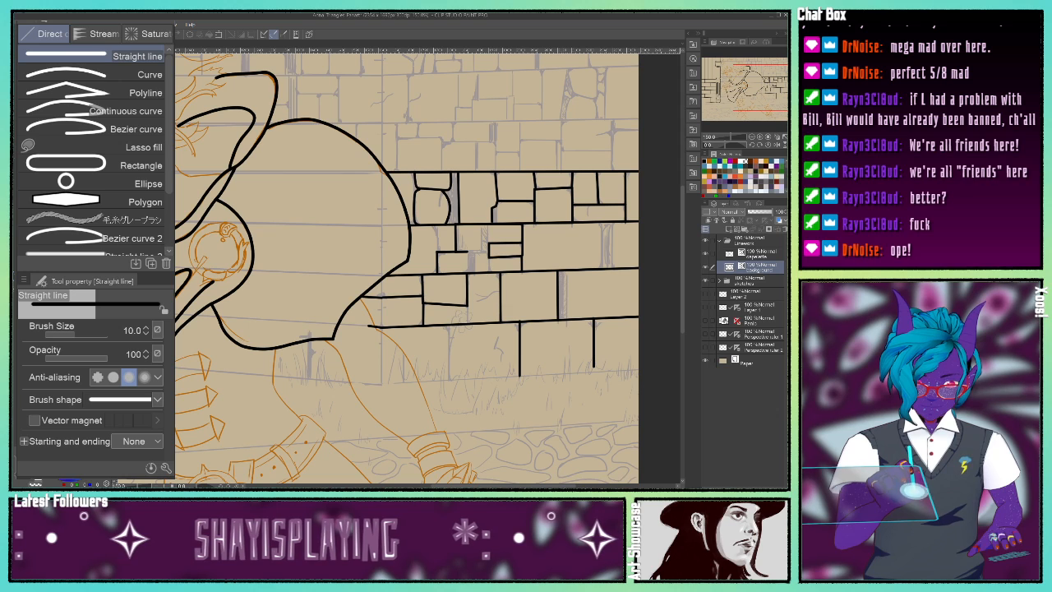
left_click(91, 132)
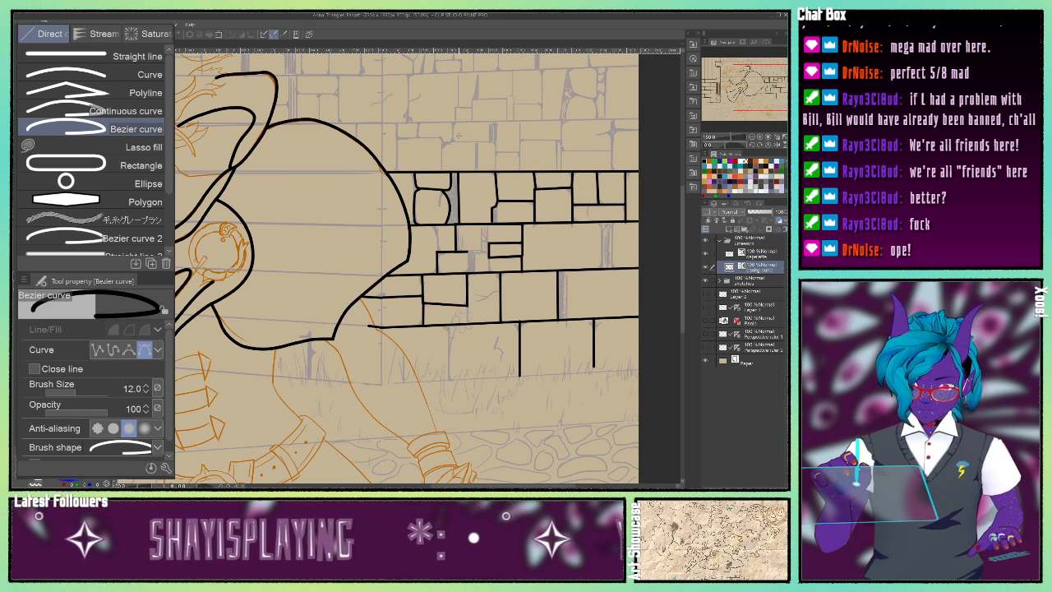
left_click(445, 128)
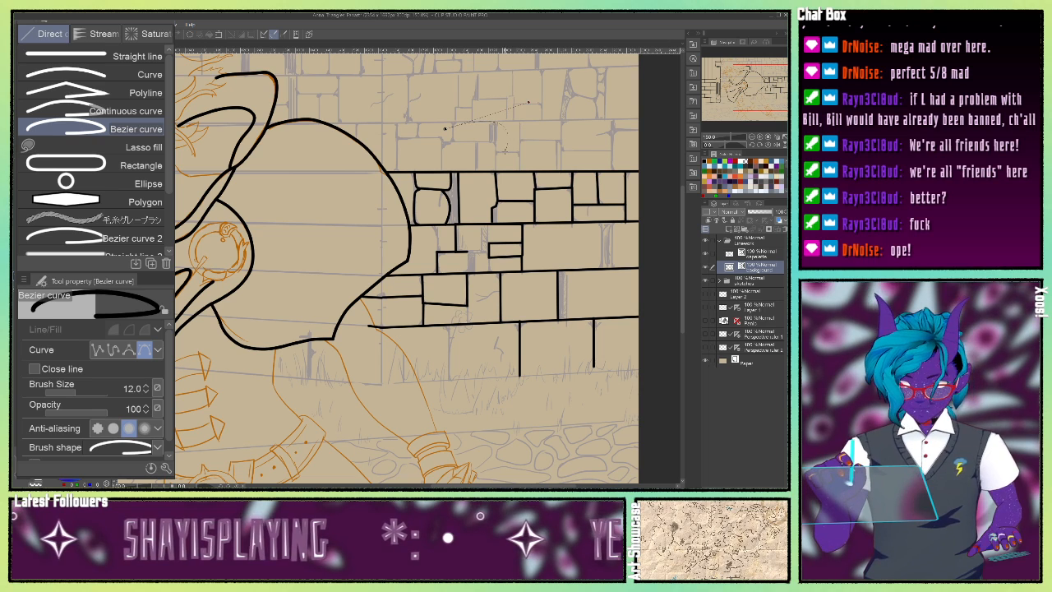
left_click_drag(509, 148, 500, 165)
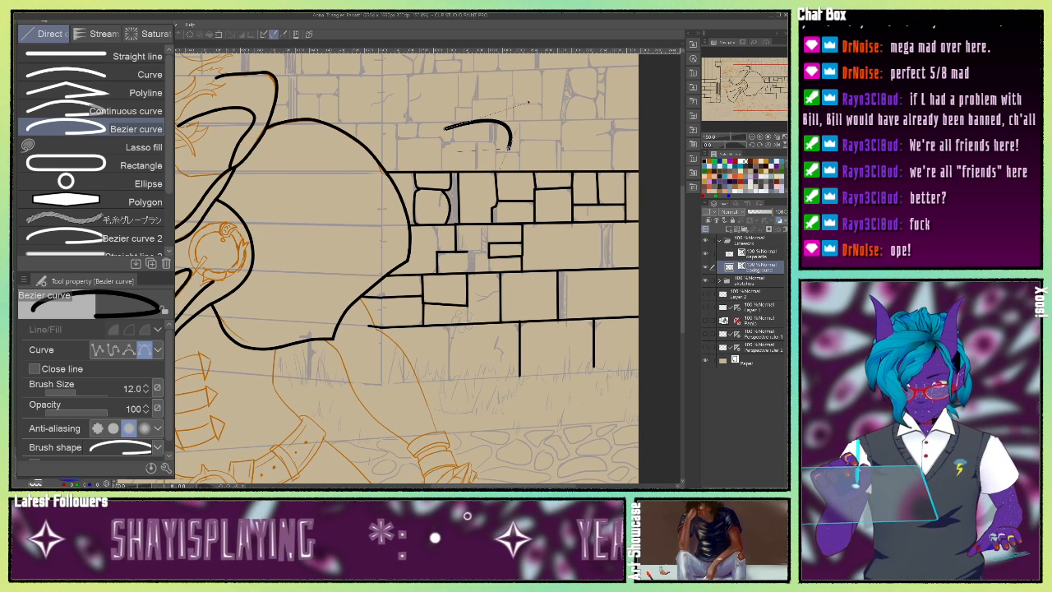
left_click(458, 162)
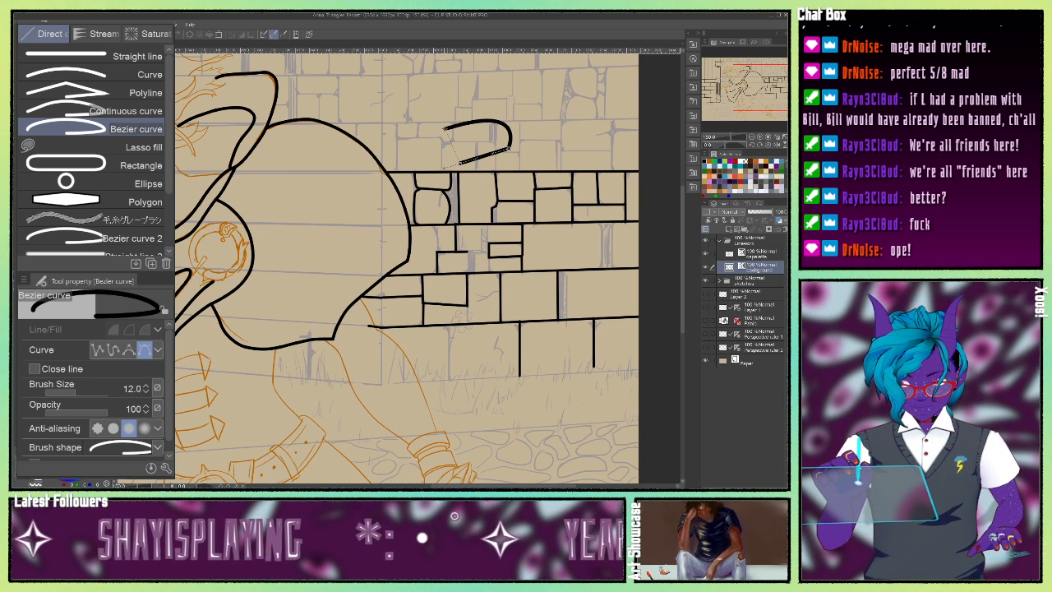
left_click_drag(444, 129, 419, 152)
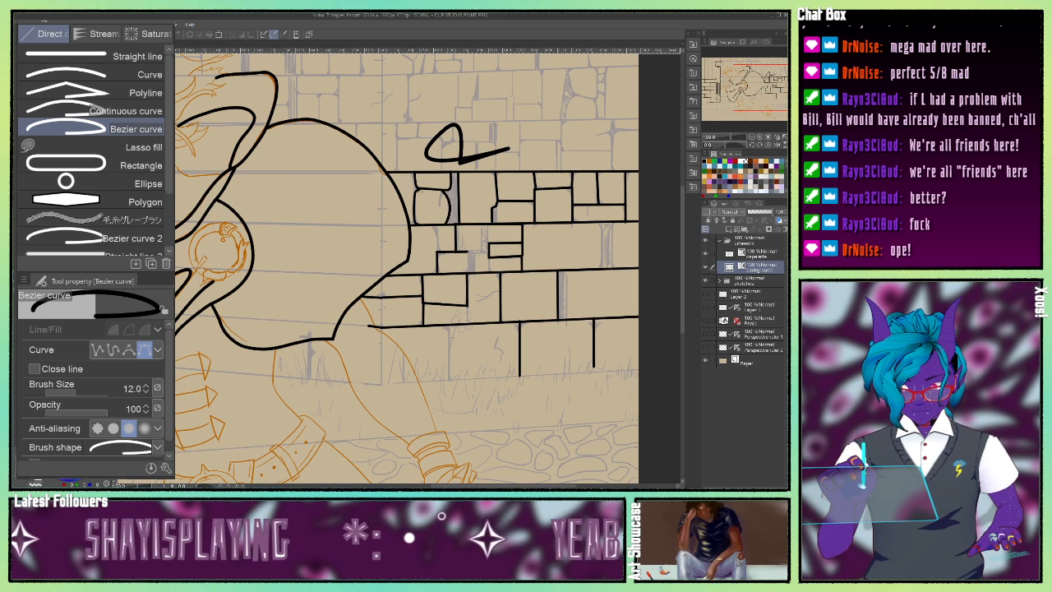
key("ctrl+z")
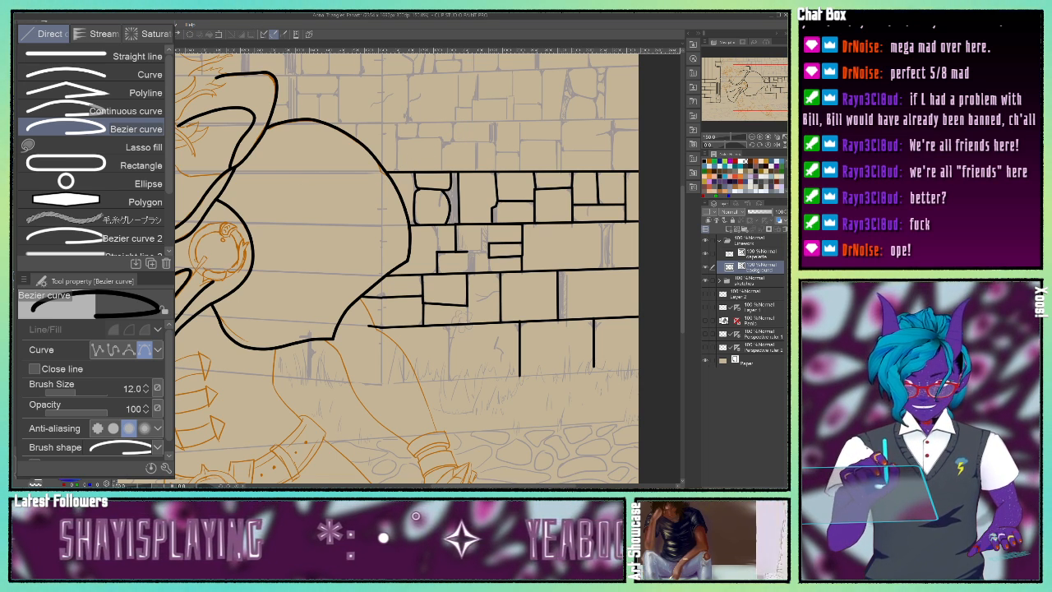
Set the Rectangle tool's corner roundness to 1 and draw a small upright rectangle on the upper wall sketch.
left_click(136, 165)
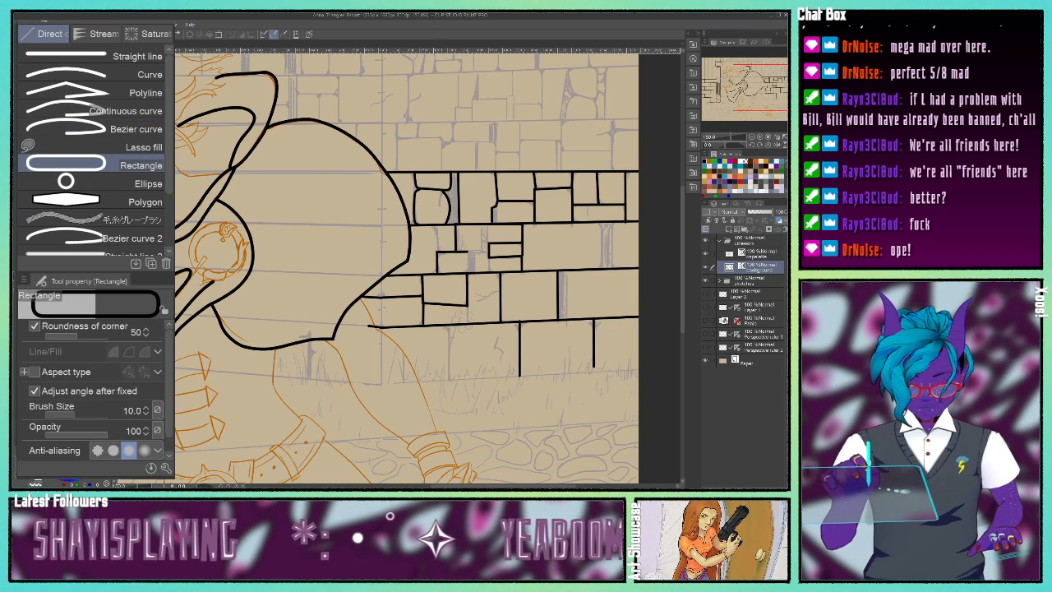
left_click_drag(763, 89, 763, 82)
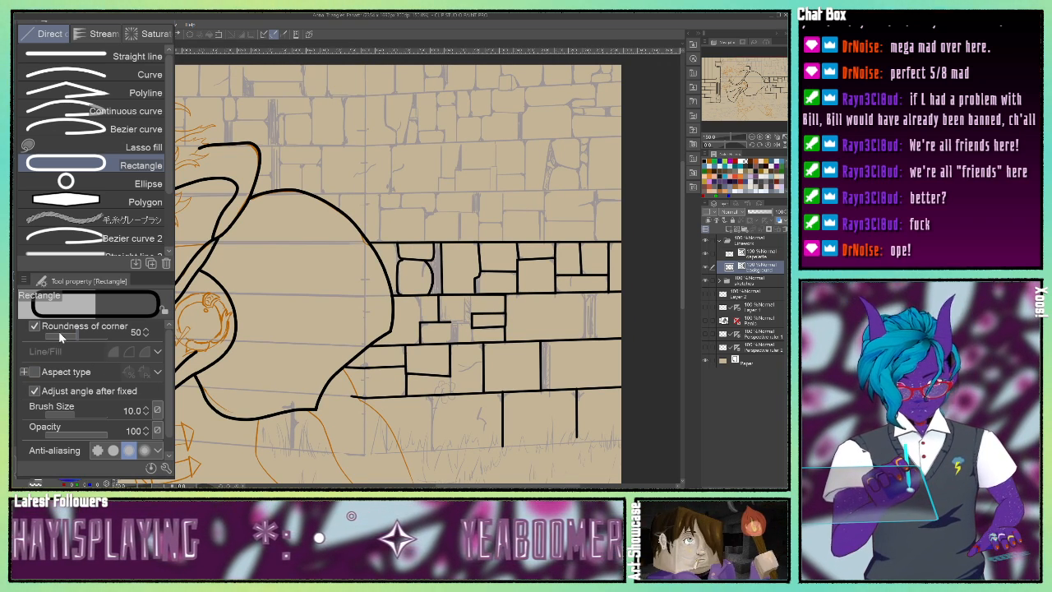
left_click(146, 335)
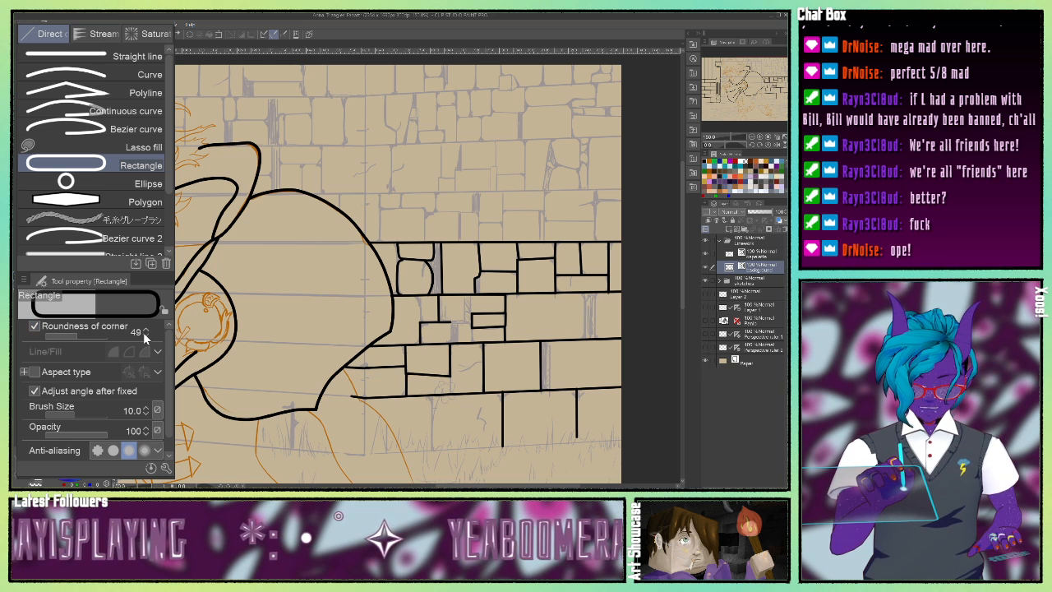
left_click(145, 334)
left_click(145, 334)
left_click(145, 334)
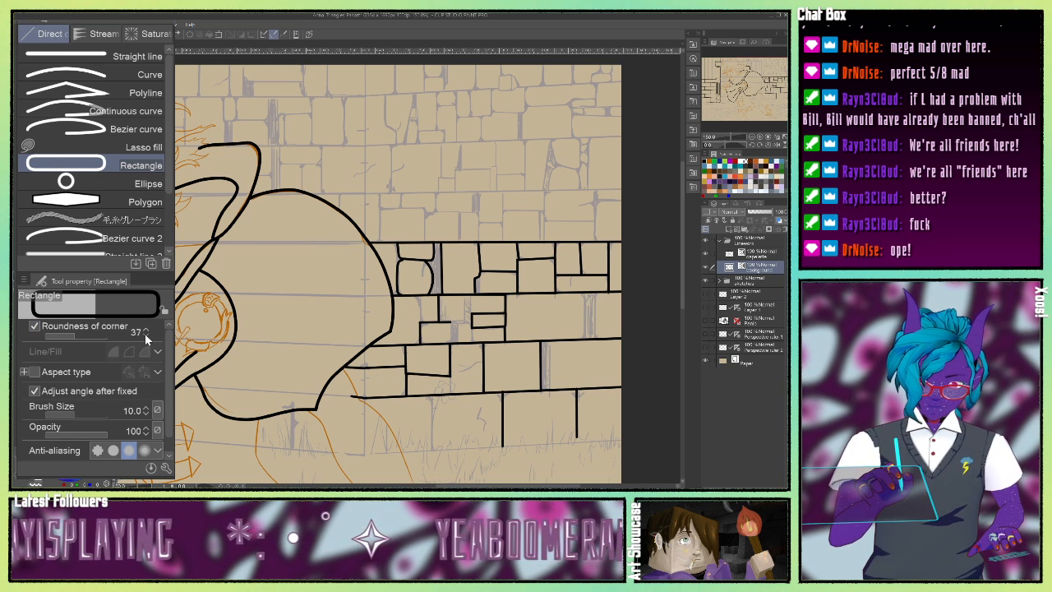
left_click_drag(70, 338, 28, 343)
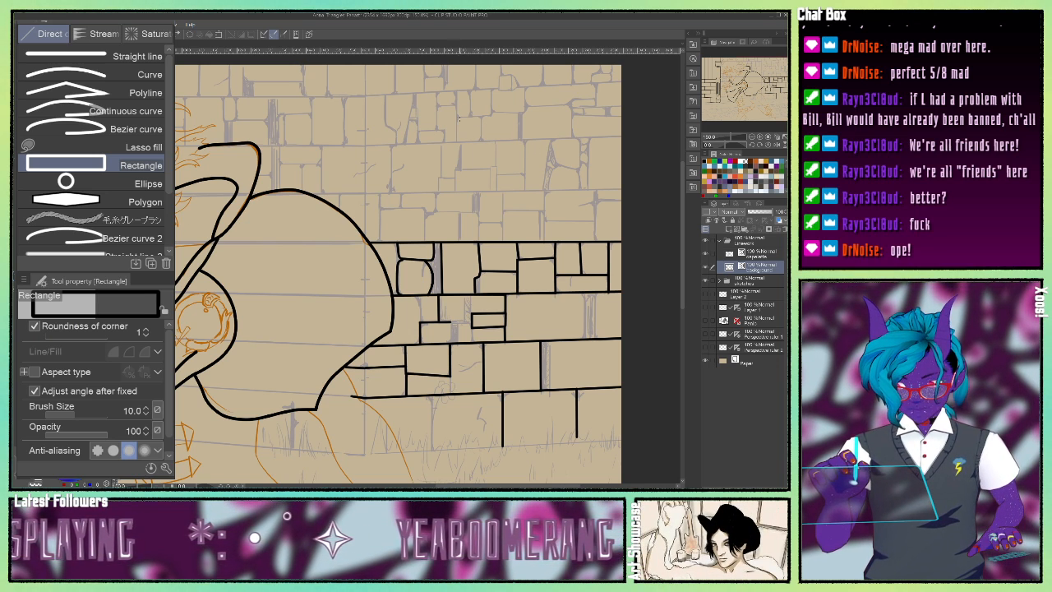
left_click_drag(456, 90, 471, 116)
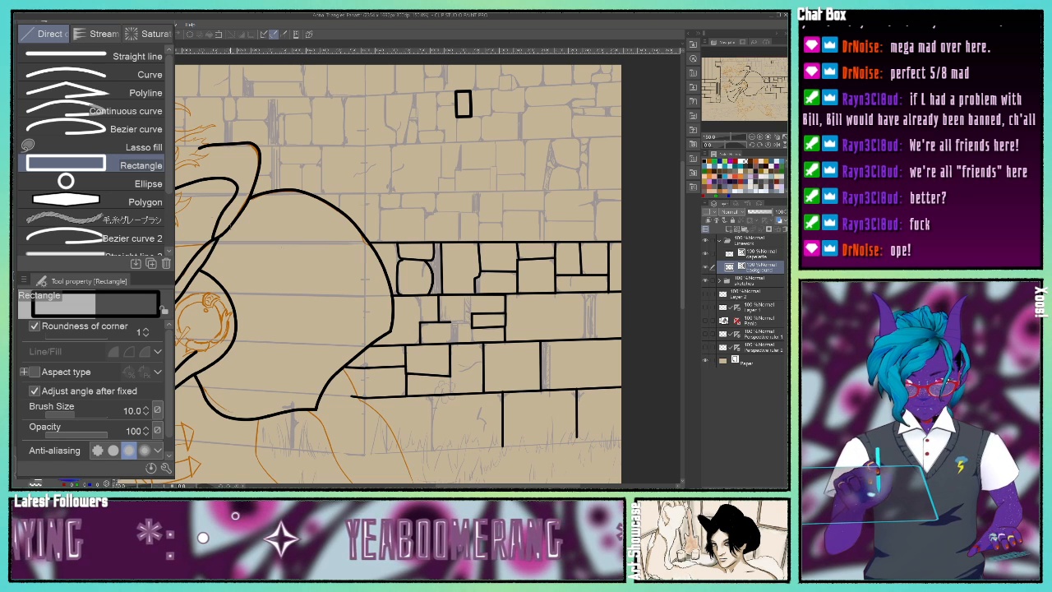
Set the corner roundness to 9 and draw a small flat rectangle on the wall, below and beside the upright one.
left_click(54, 337)
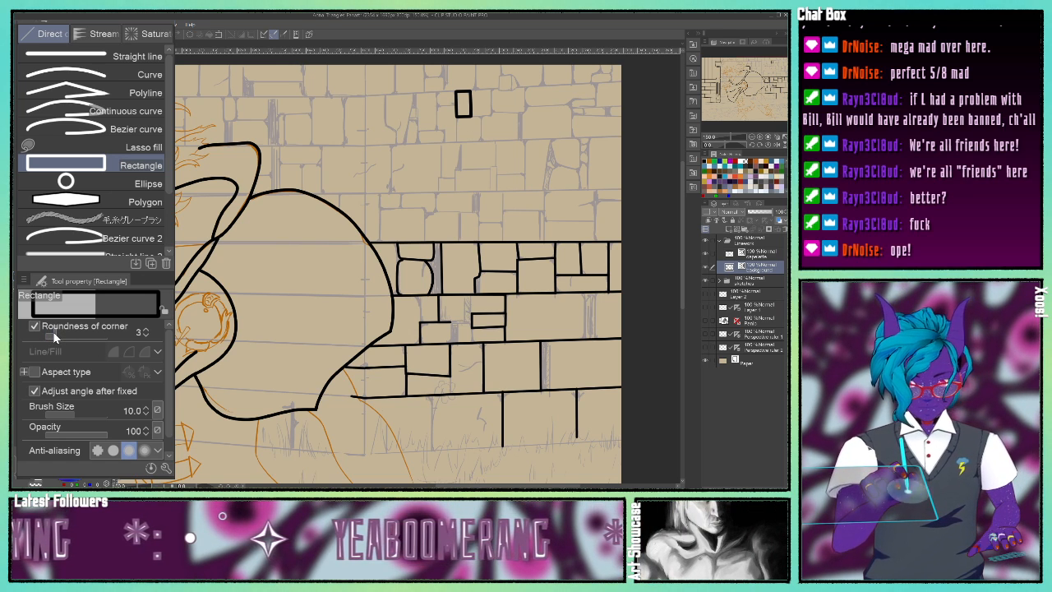
left_click_drag(55, 337, 63, 340)
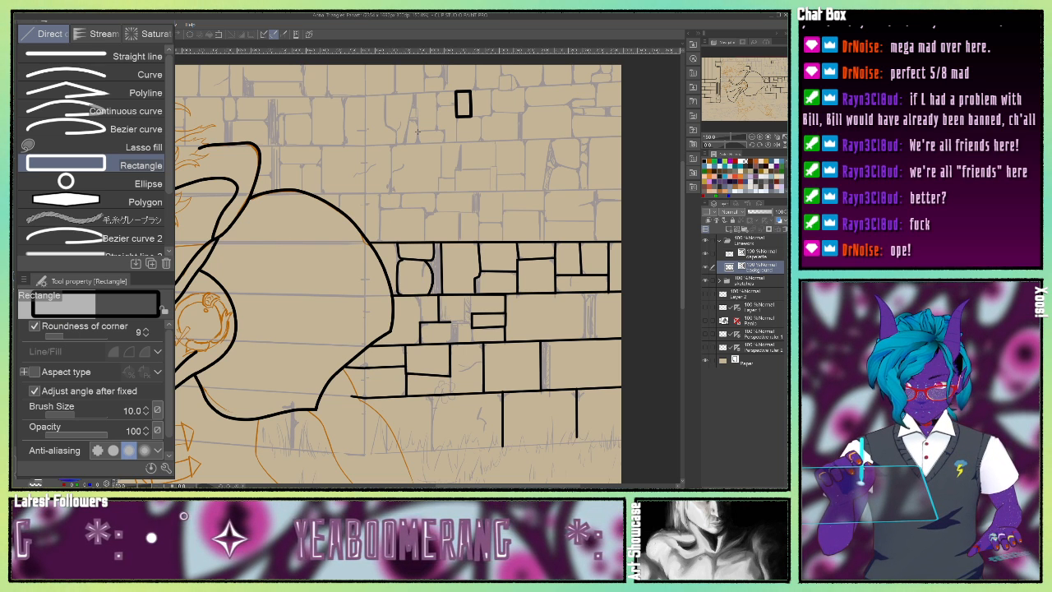
left_click_drag(415, 129, 445, 143)
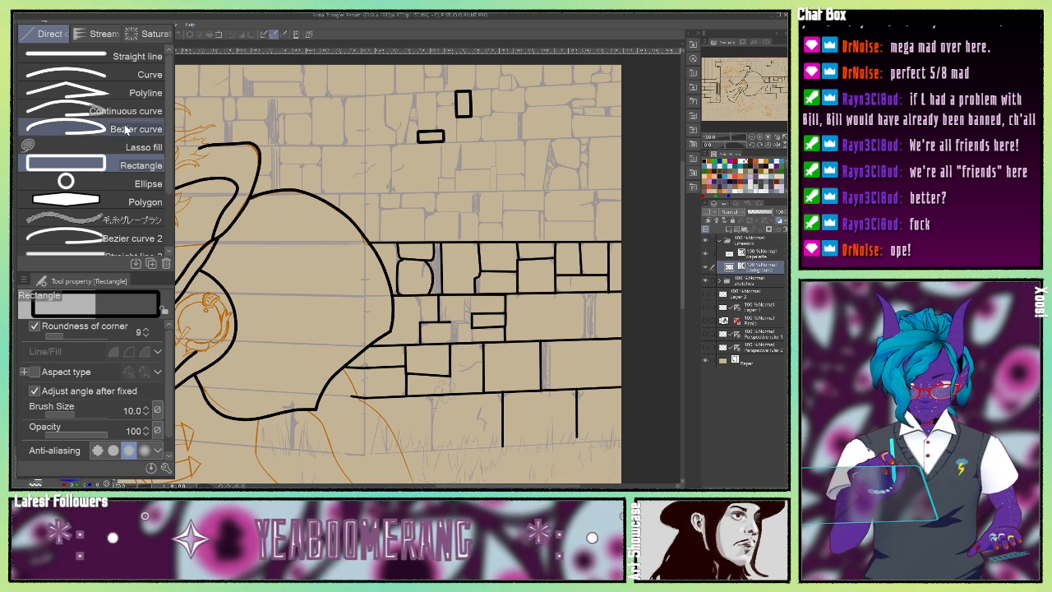
Inspect the vector control points of the two small rectangles on the upper wall with the Object tool.
key("o")
left_click(422, 136)
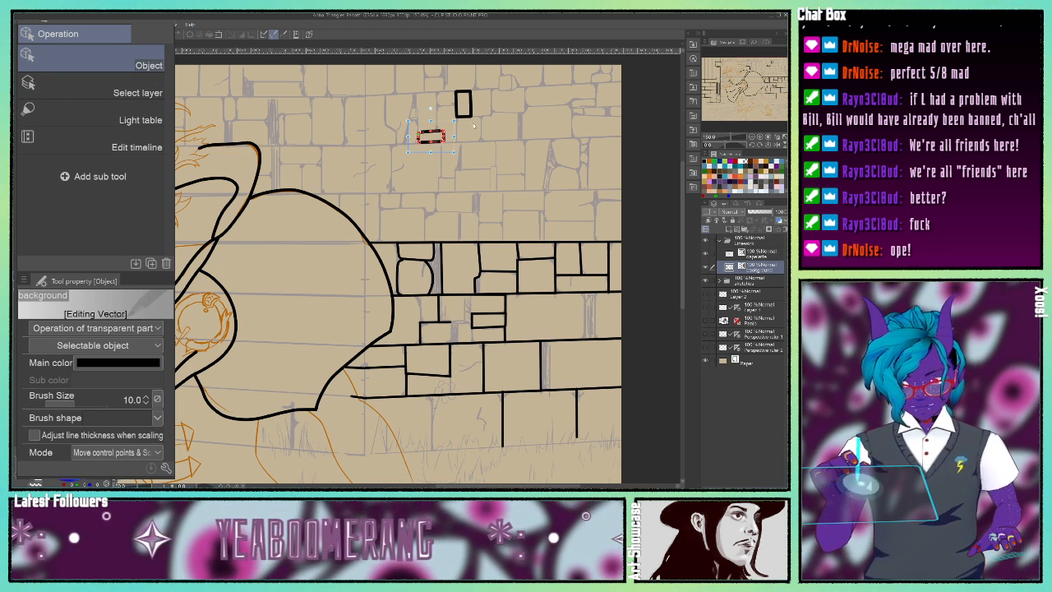
left_click(463, 116)
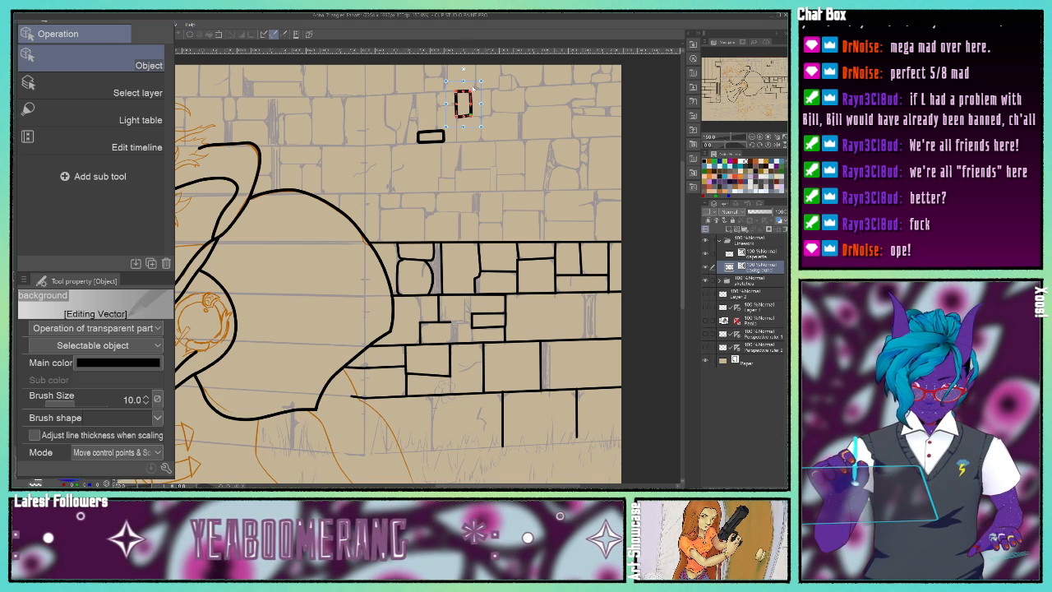
left_click(457, 178)
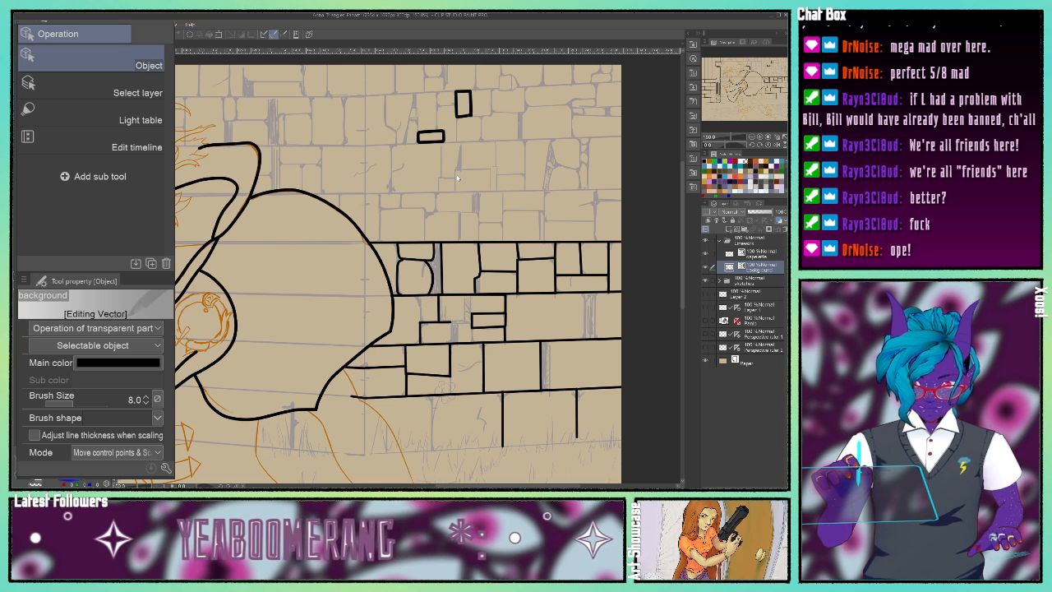
left_click(471, 117)
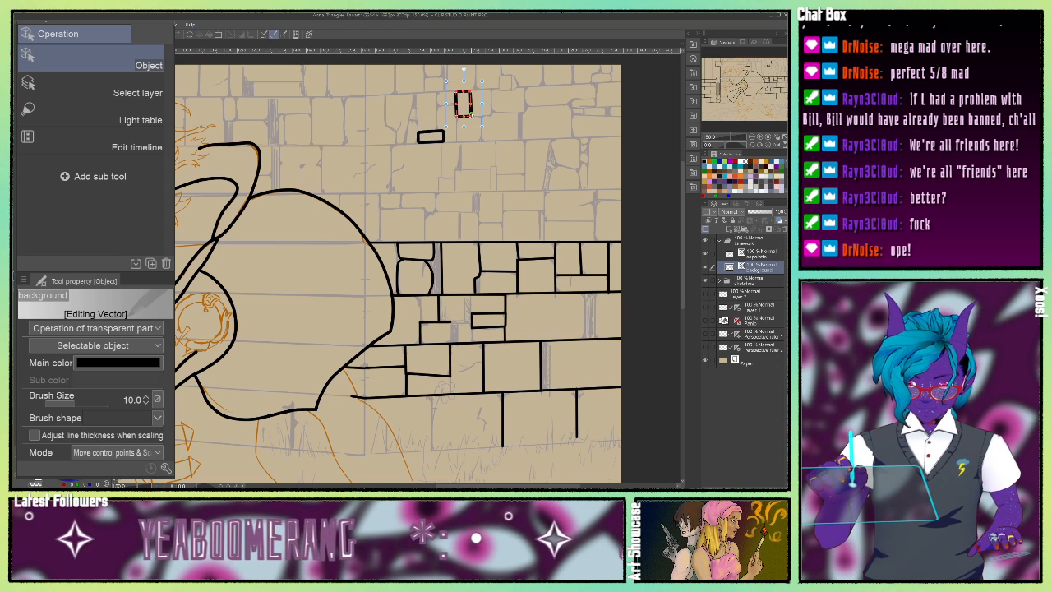
left_click(458, 205)
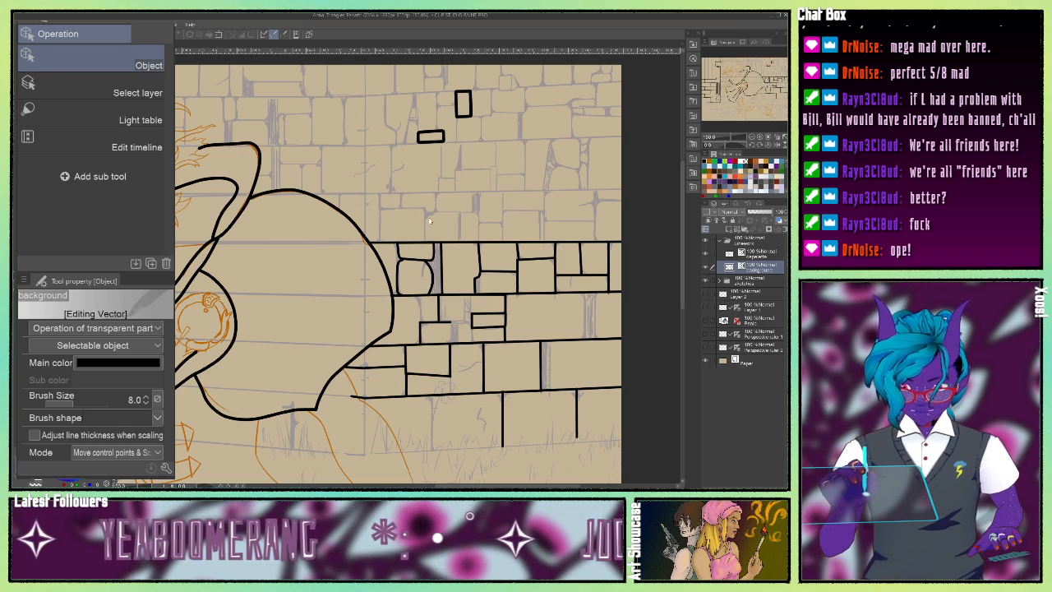
Add a new raster layer above the capelette layer and name it "cape fastener".
left_click_drag(747, 82, 744, 83)
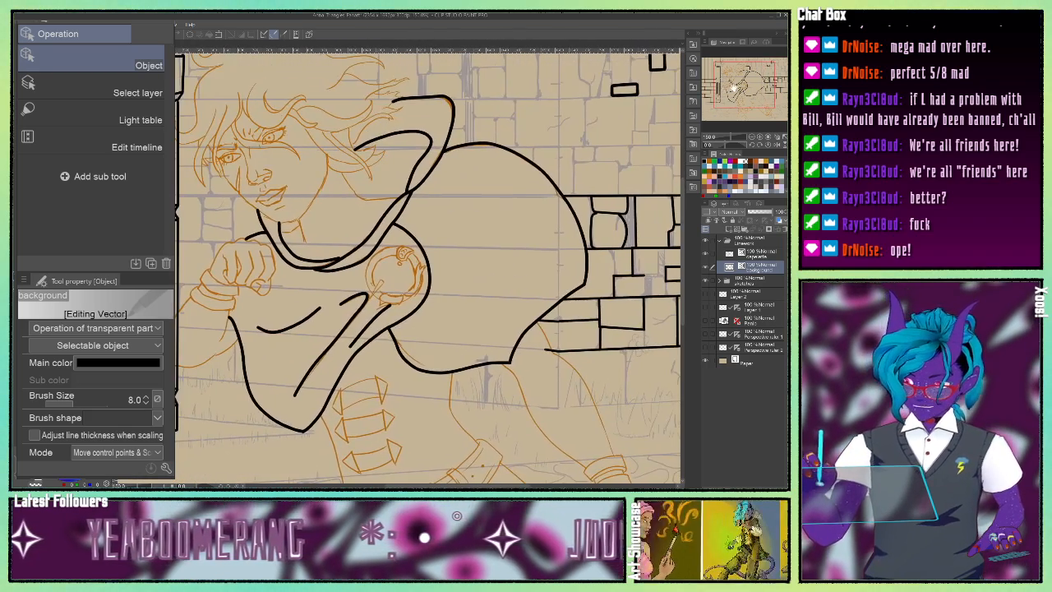
left_click(749, 253)
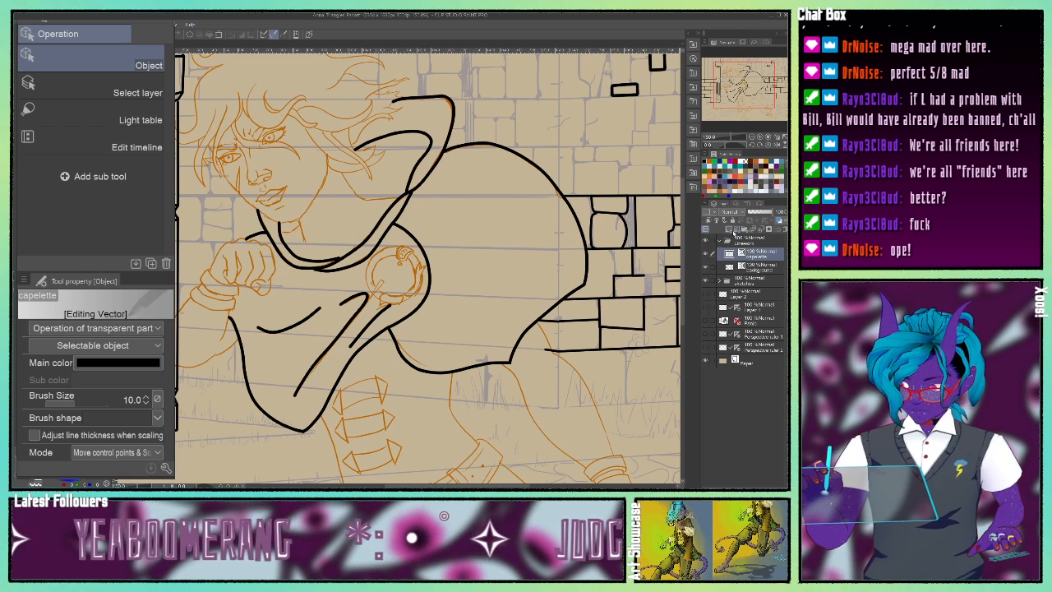
left_click(730, 231)
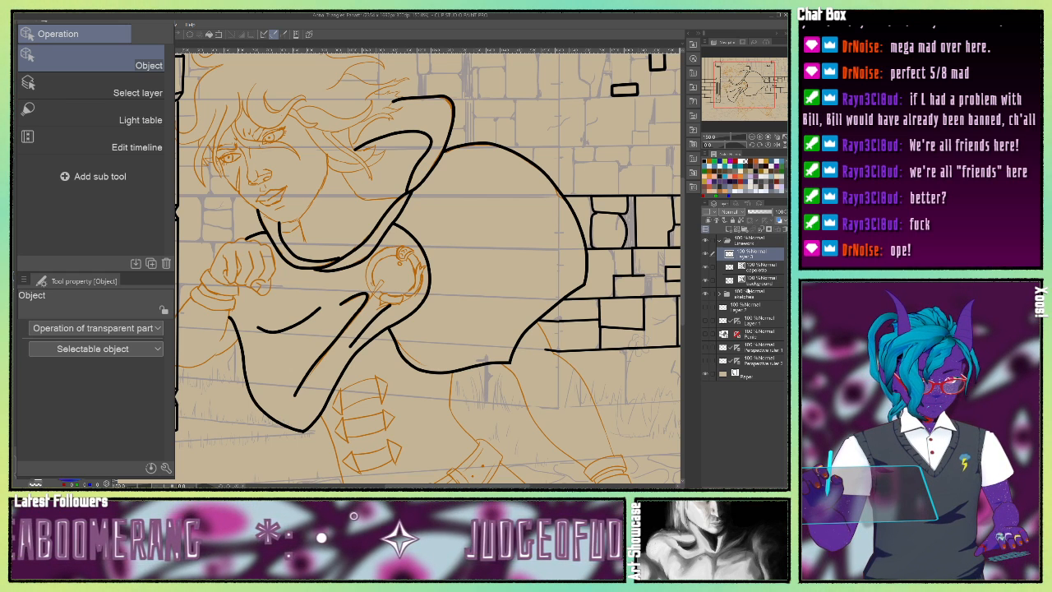
key("Return")
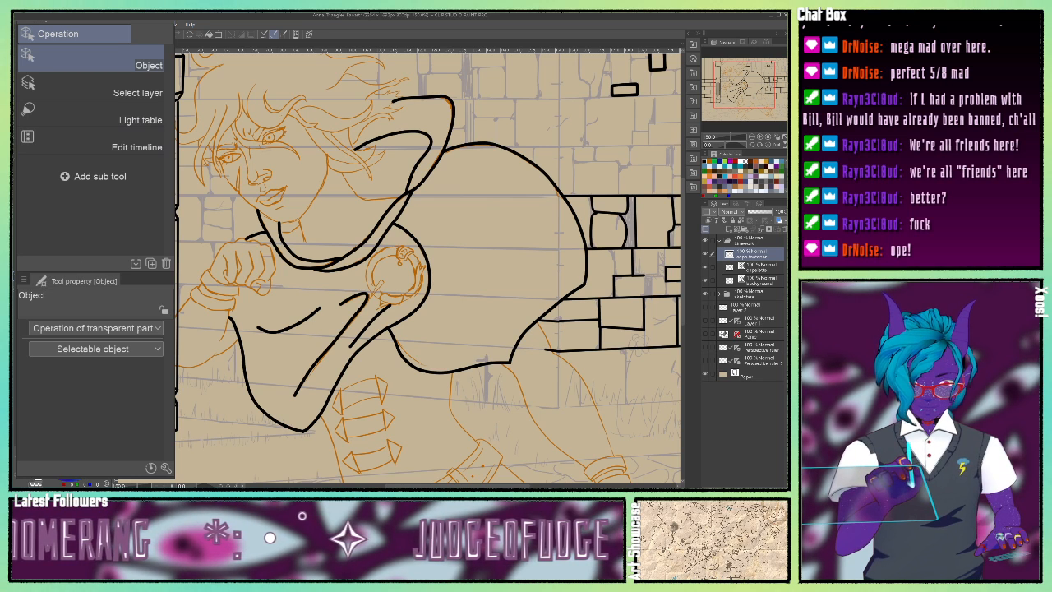
Draw a circular outline around the sketched cape clasp with the Ellipse tool at brush size 10.
key("u")
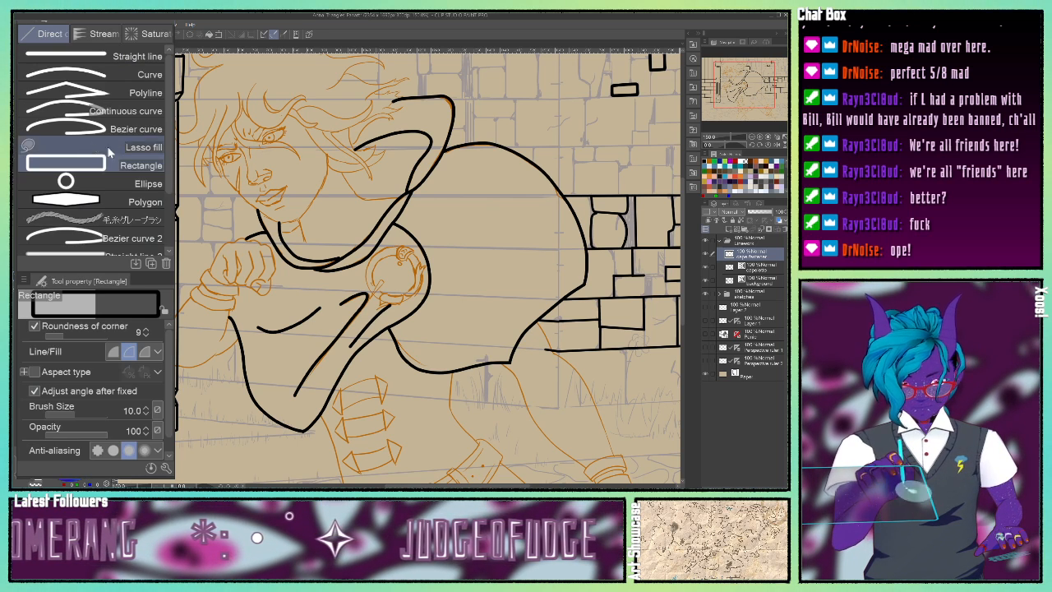
left_click(91, 186)
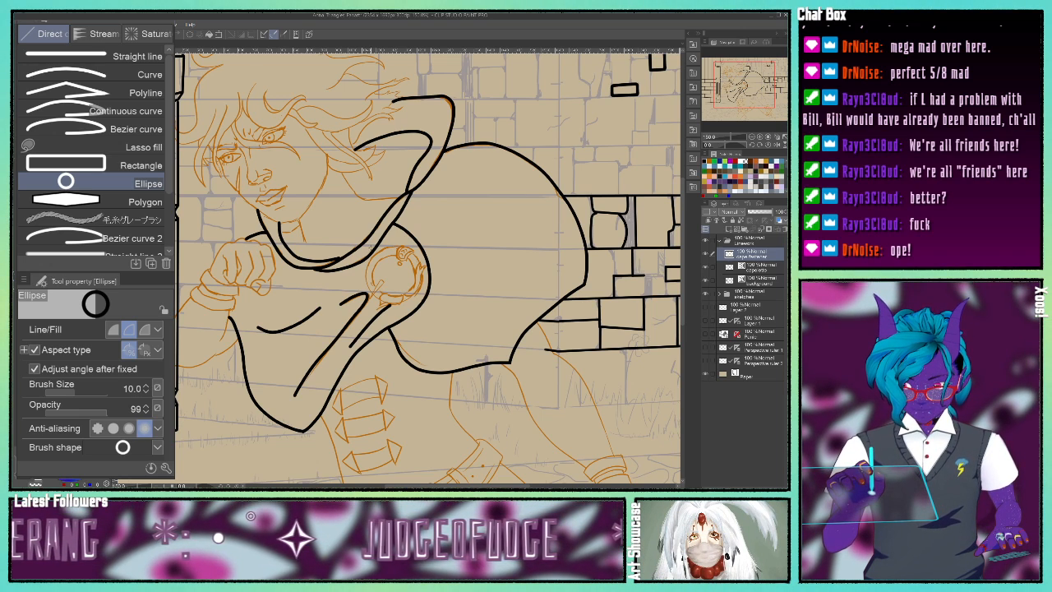
mouse_move(366, 243)
left_mouse_down()
mouse_move(427, 303)
mouse_move(426, 331)
left_mouse_up()
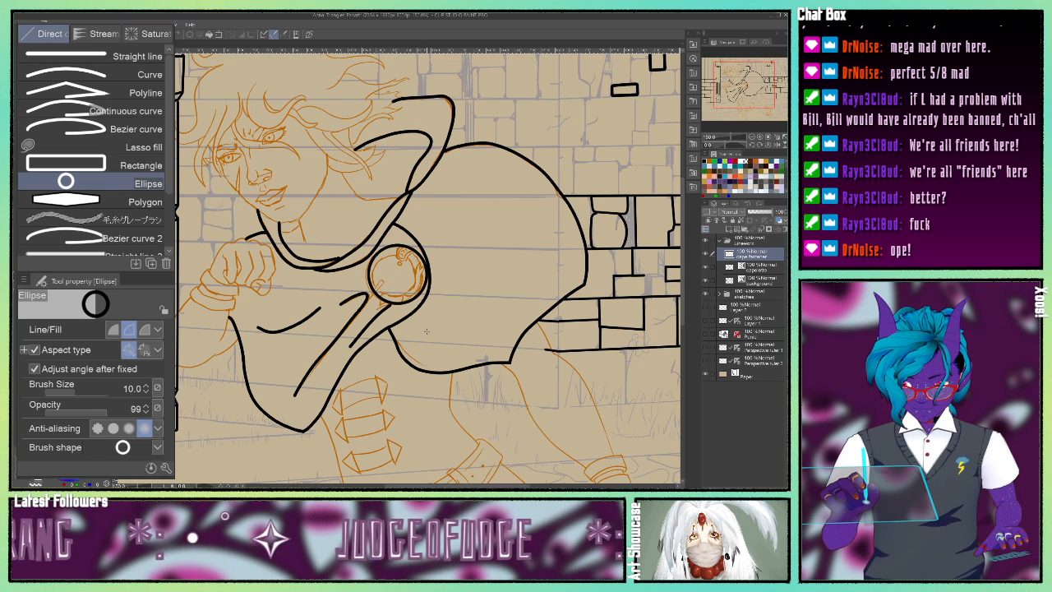
left_click(389, 278)
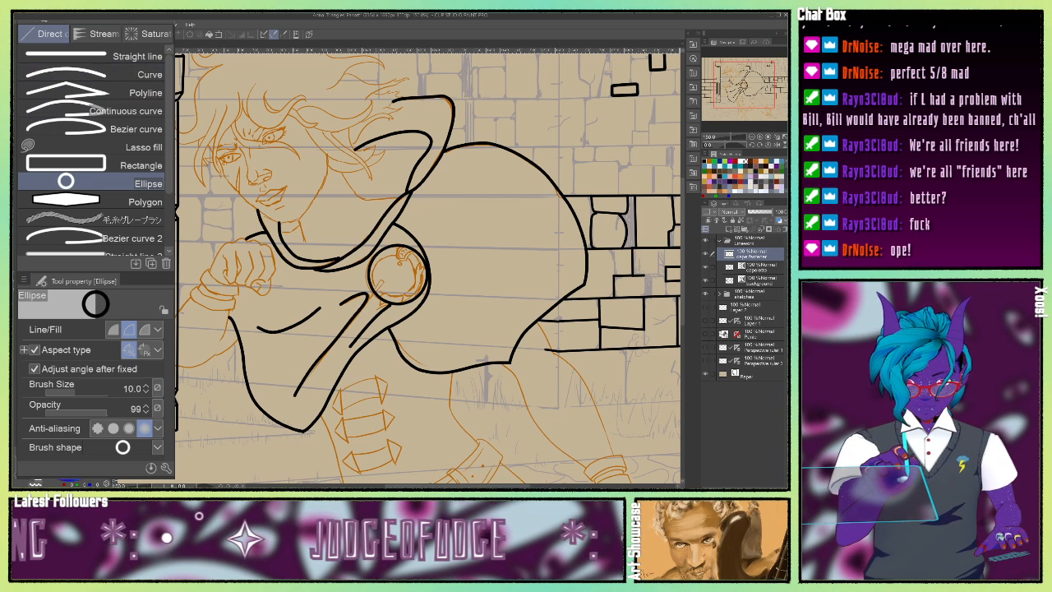
key("o")
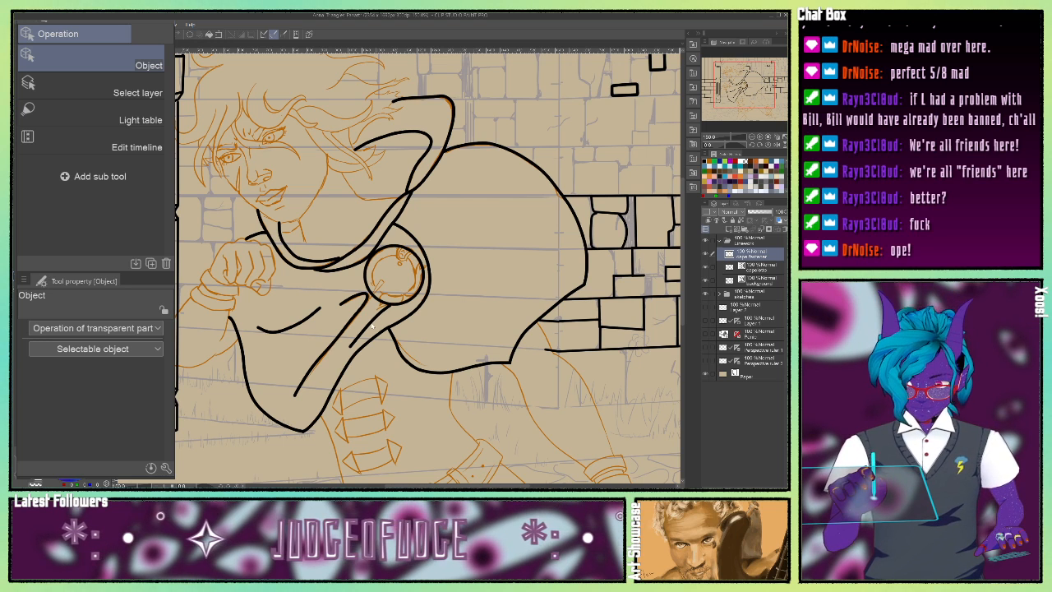
key("u")
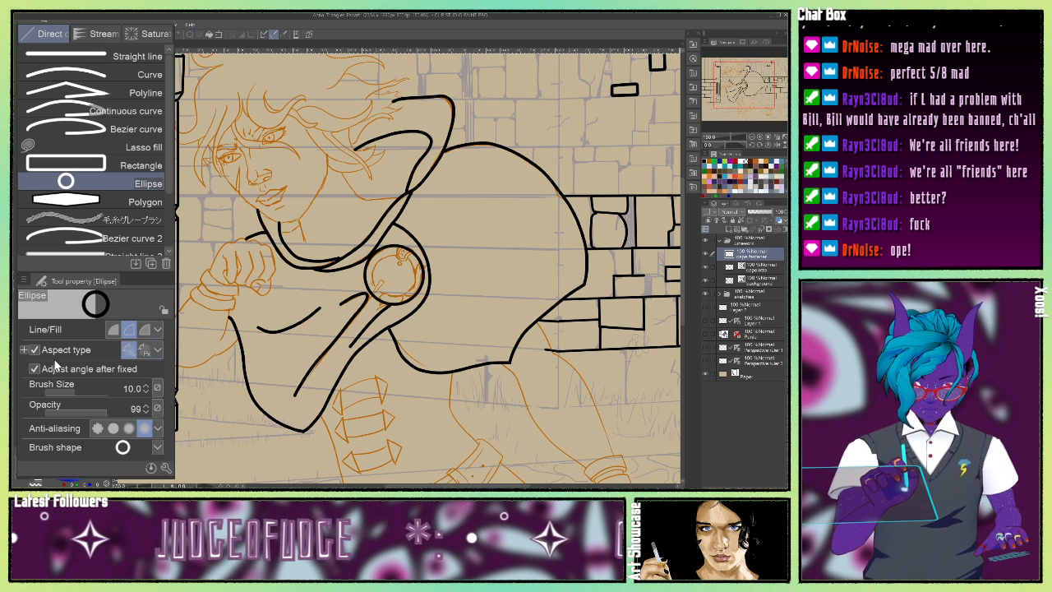
Draw a smaller circle inside the clasp outline with the other Aspect type option, and try to centre it with the Object tool.
left_click(159, 352)
left_click(158, 351)
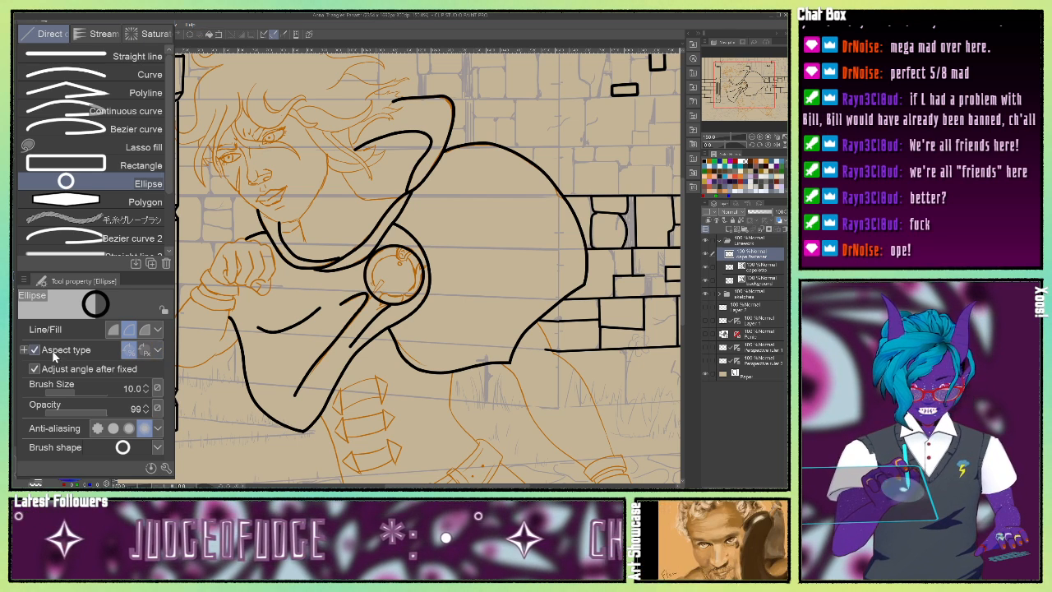
left_click(144, 349)
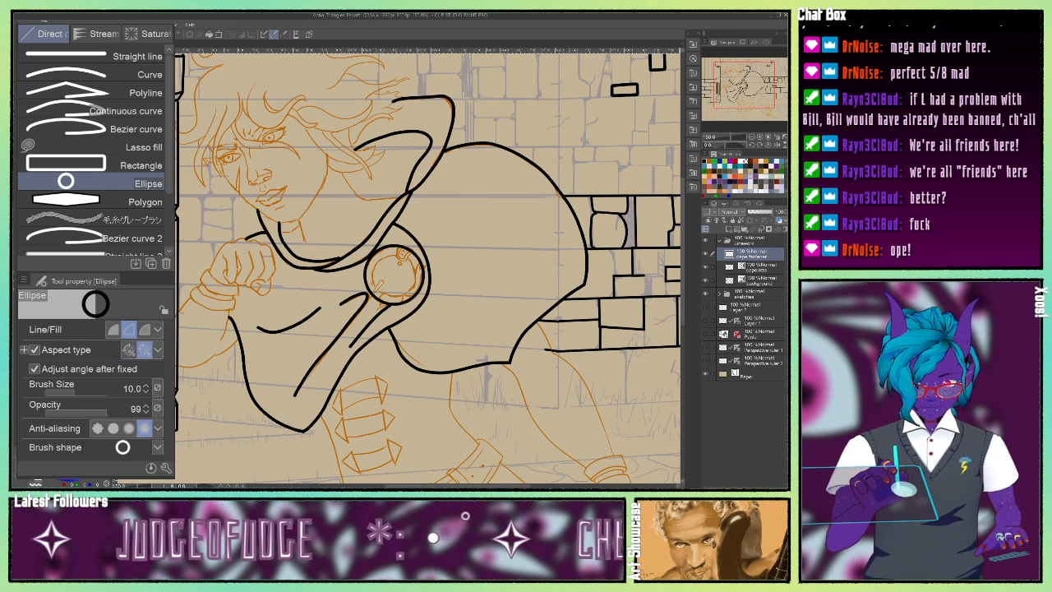
left_click_drag(376, 258, 411, 294)
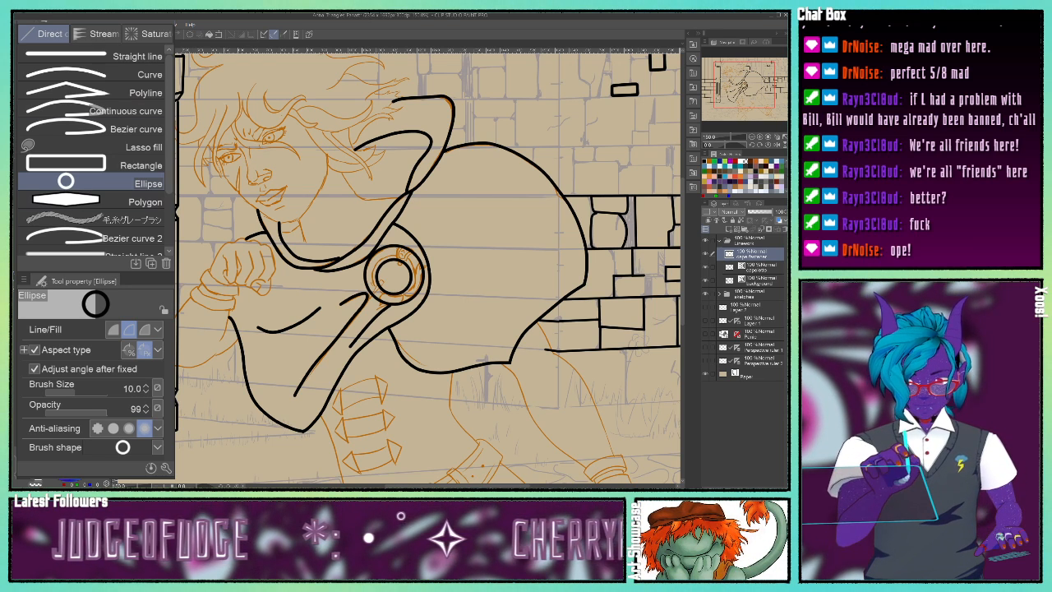
key("o")
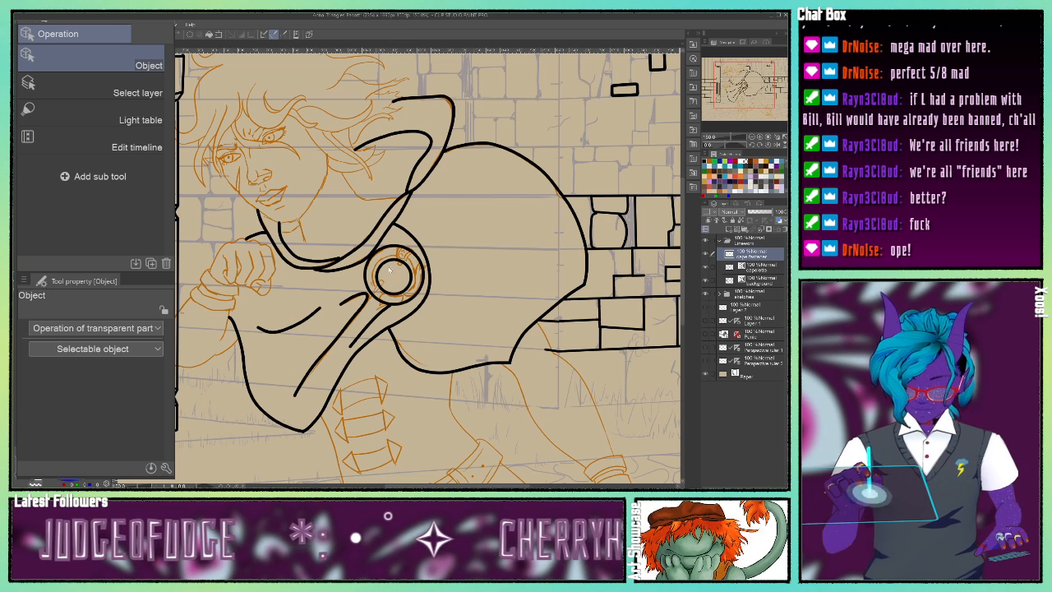
left_click_drag(387, 260, 405, 265)
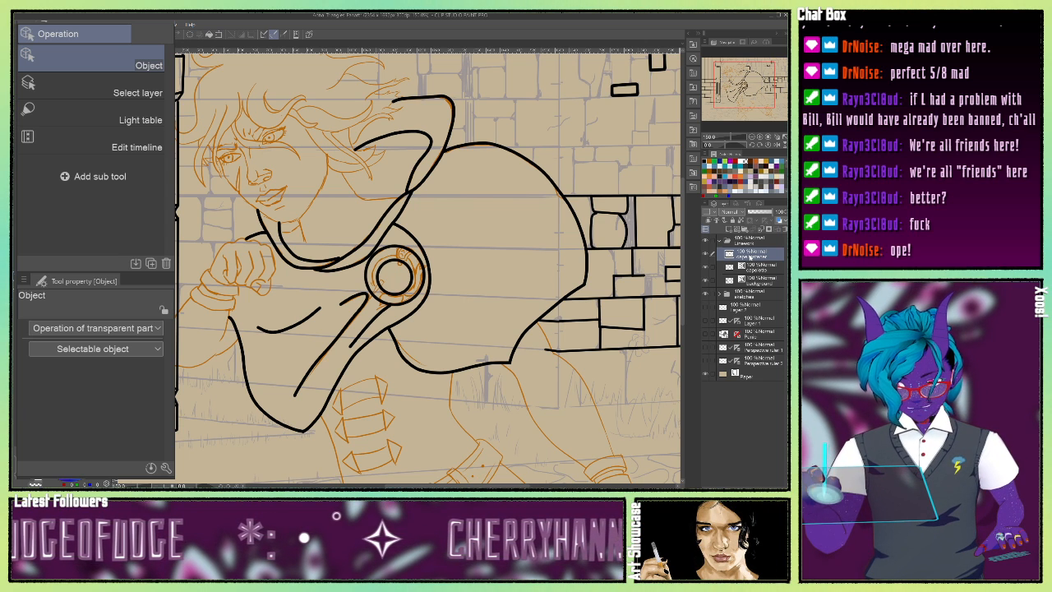
Convert the raster "cape fastener" layer to a vector layer, with colour expression and Normal blending.
right_click(742, 258)
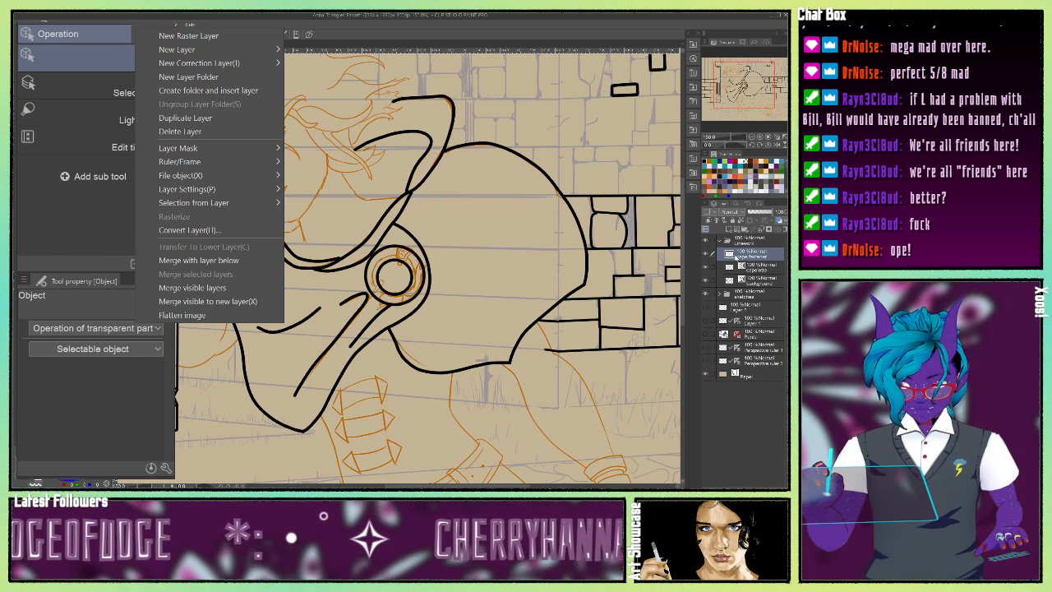
left_click(736, 260)
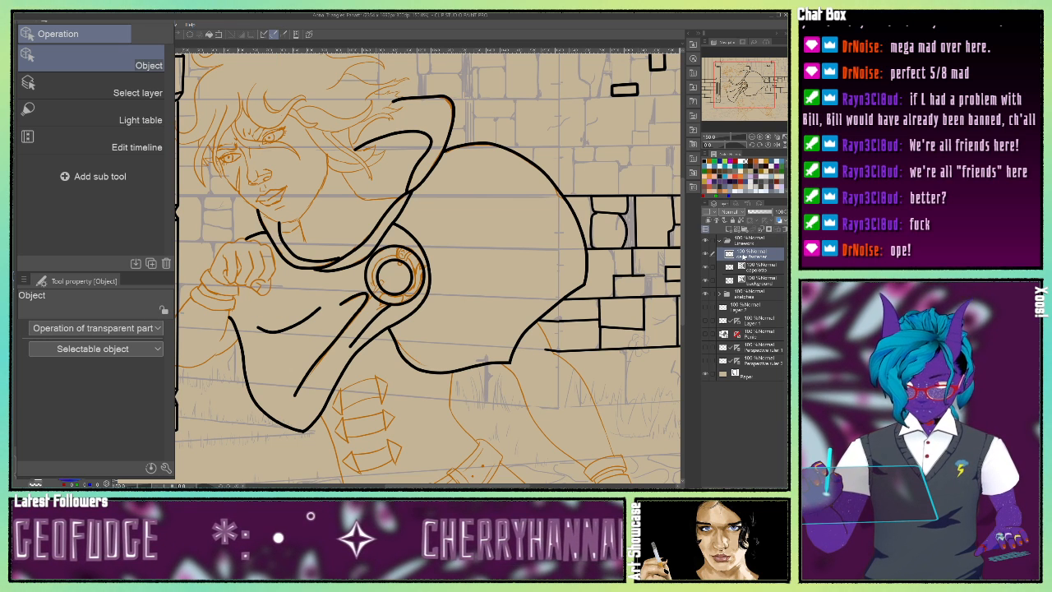
right_click(744, 255)
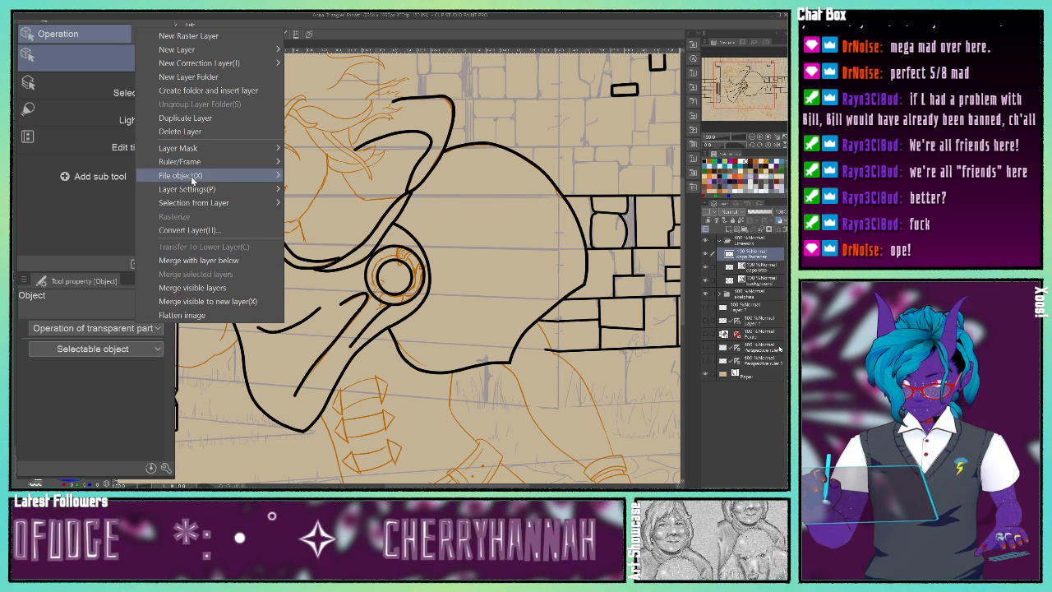
left_click(189, 231)
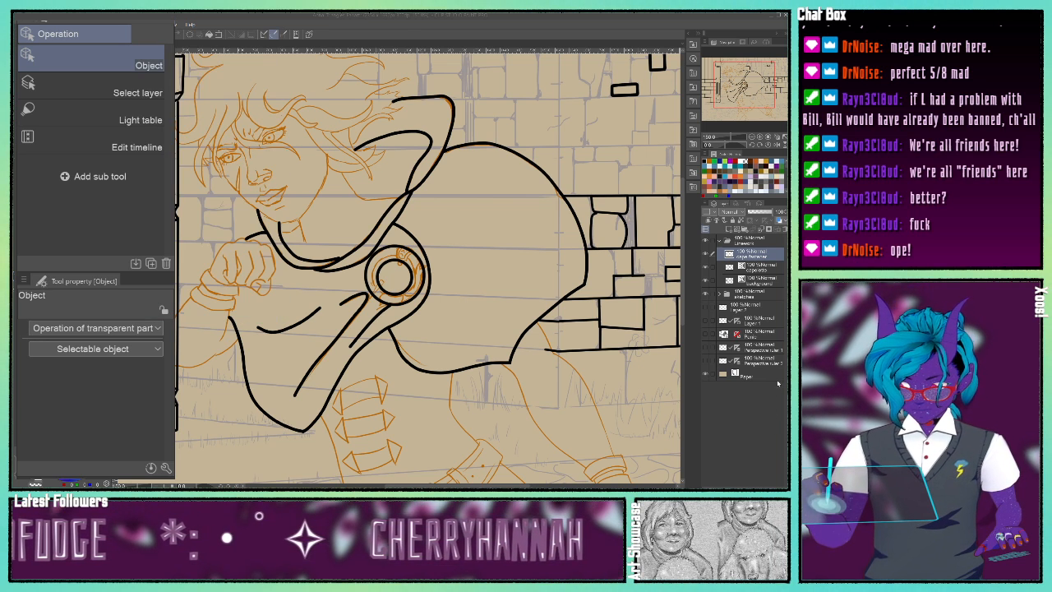
left_click(332, 81)
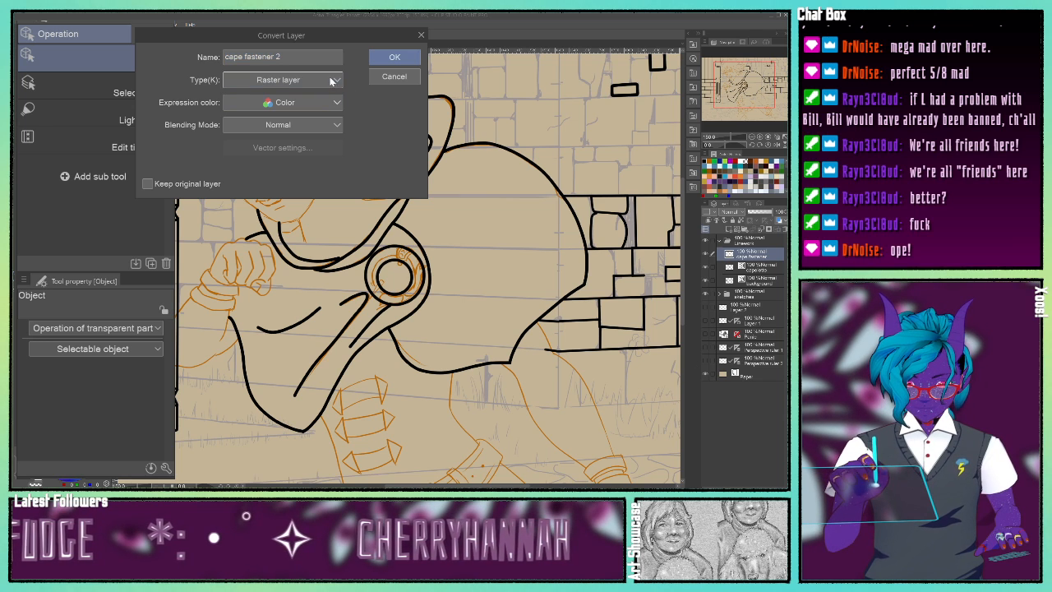
left_click(329, 113)
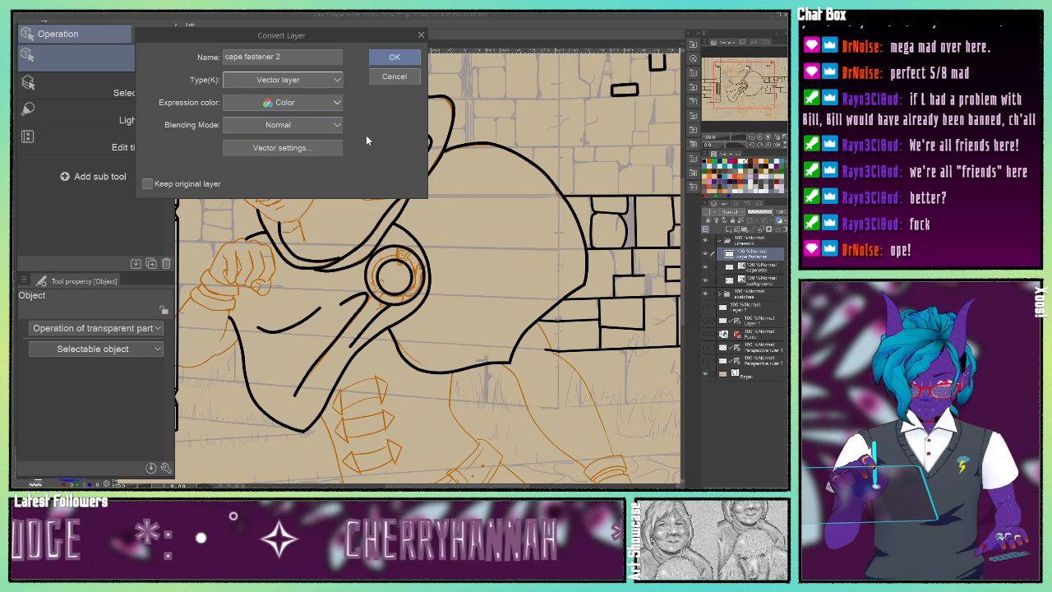
left_click(394, 56)
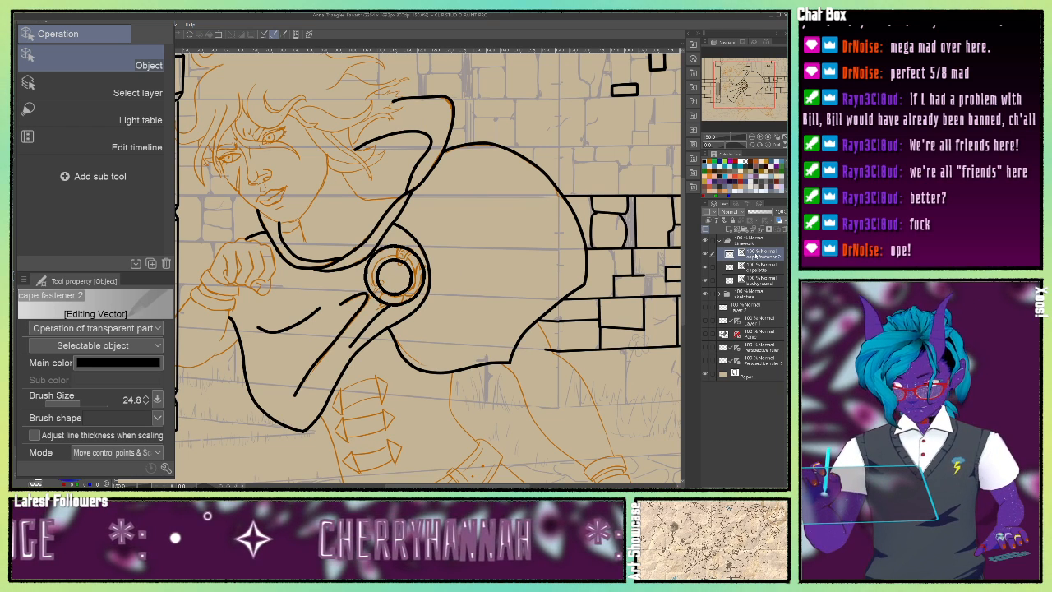
Replace the converted clasp layer with a new vector layer above the capelette layer, named "cape fastener".
left_click(146, 24)
left_click(202, 131)
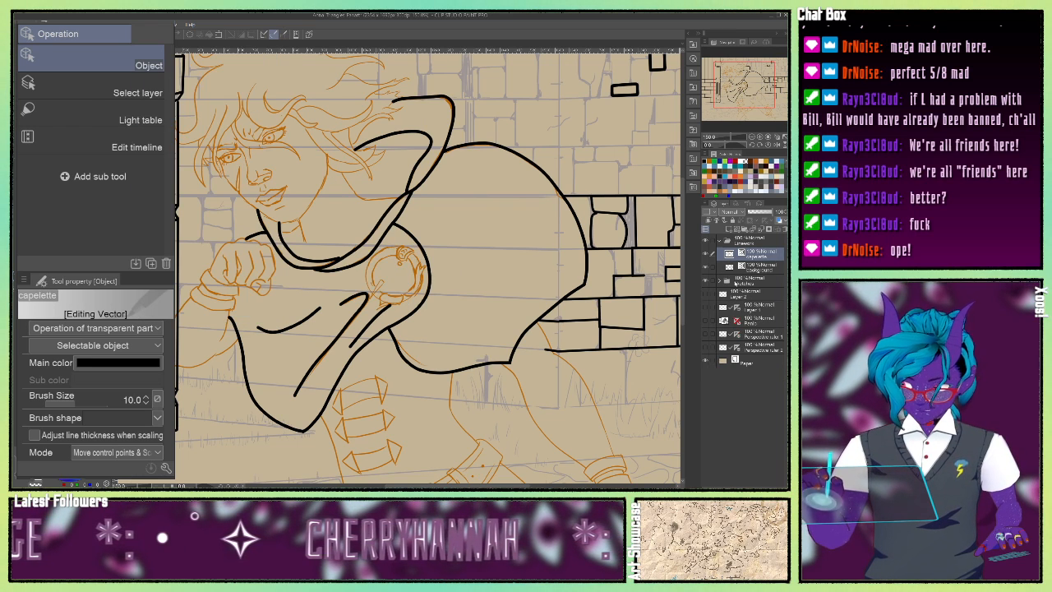
left_click(738, 230)
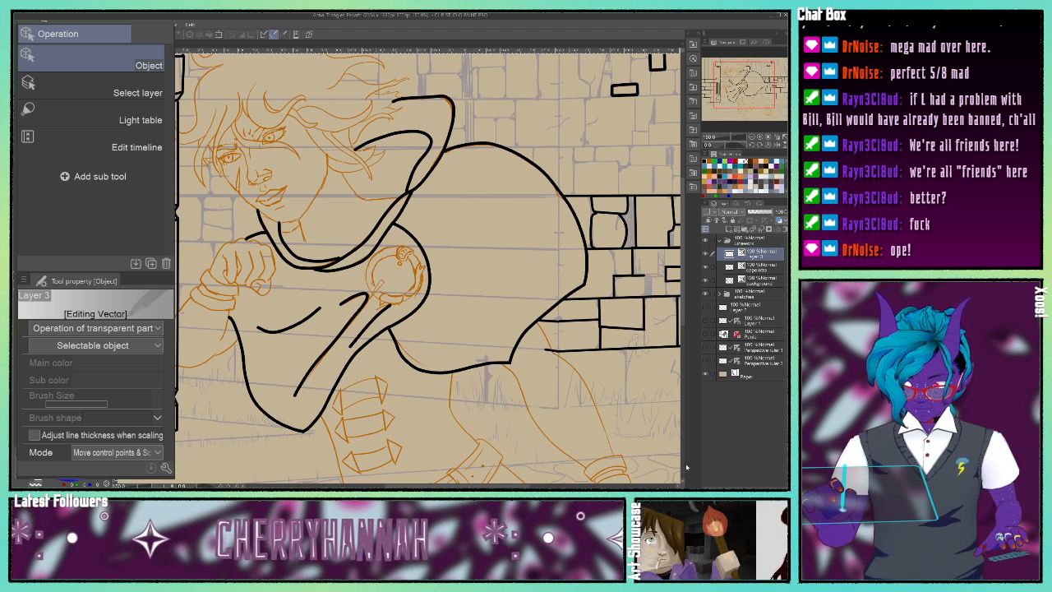
type("cape fastener")
key("Return")
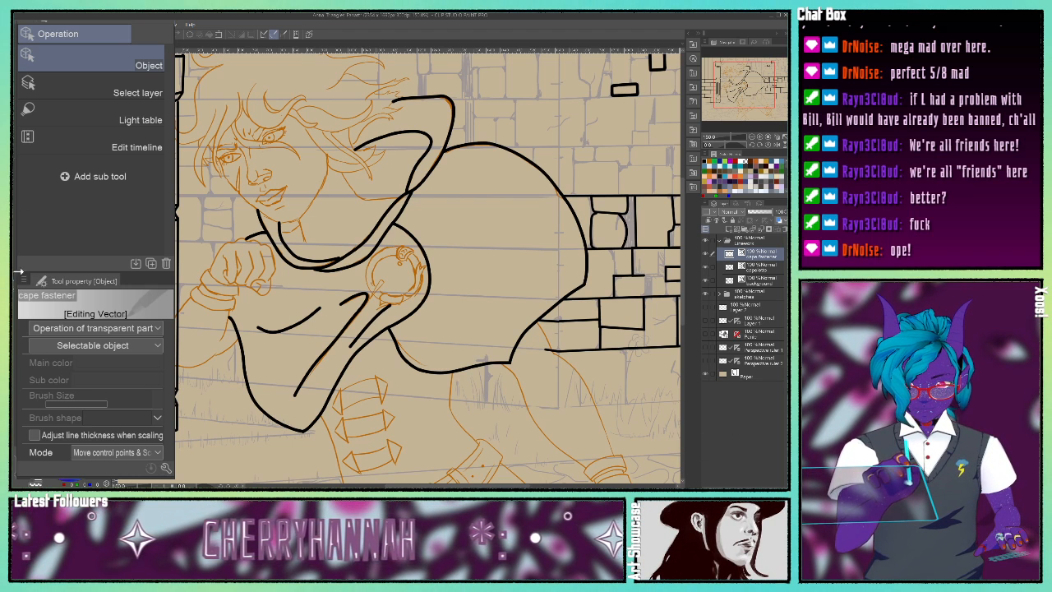
Draw a circle around the sketched cape clasp with the Ellipse tool, using the first Aspect type option and brush size 10.
key("u")
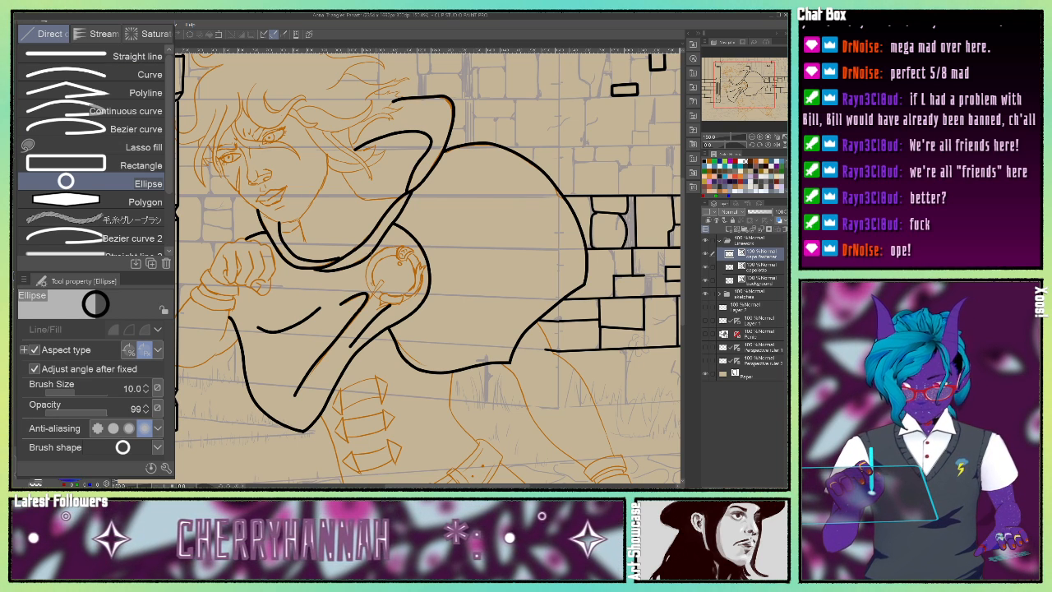
left_click_drag(361, 247, 401, 286)
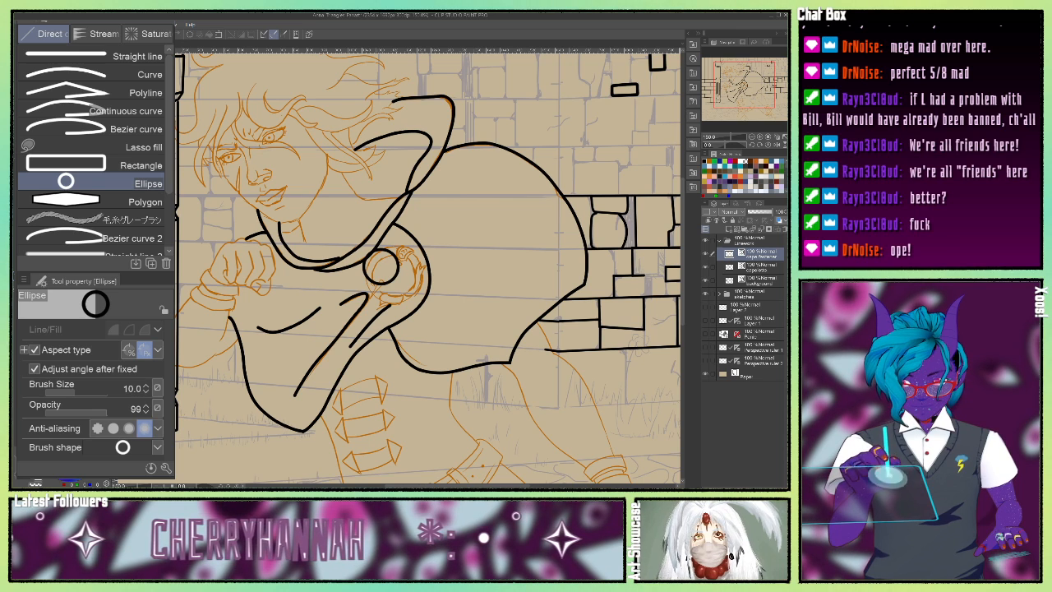
key("ctrl+z")
left_click(129, 349)
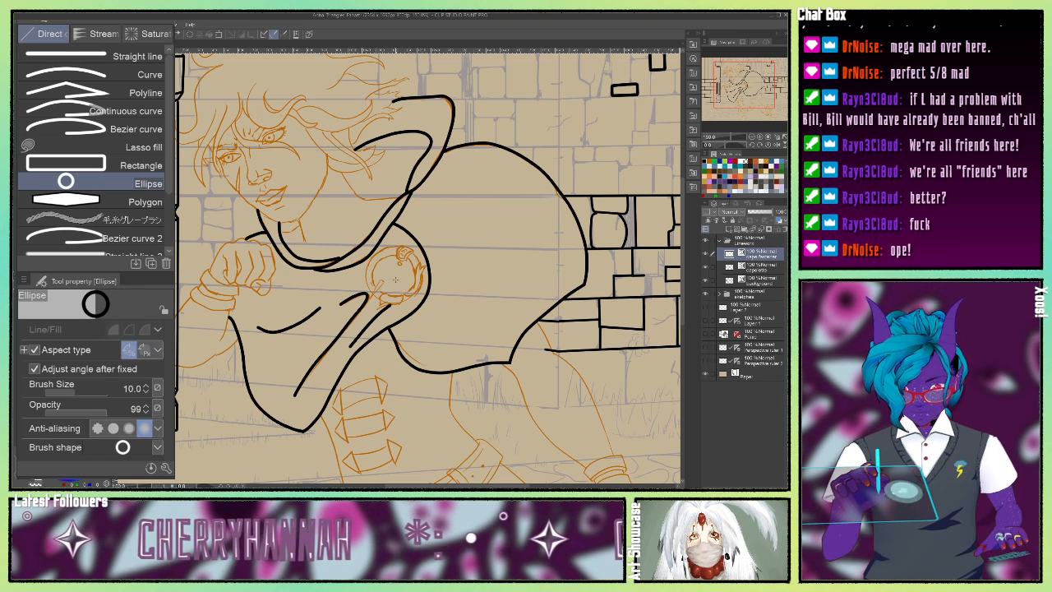
left_click_drag(366, 251, 427, 309)
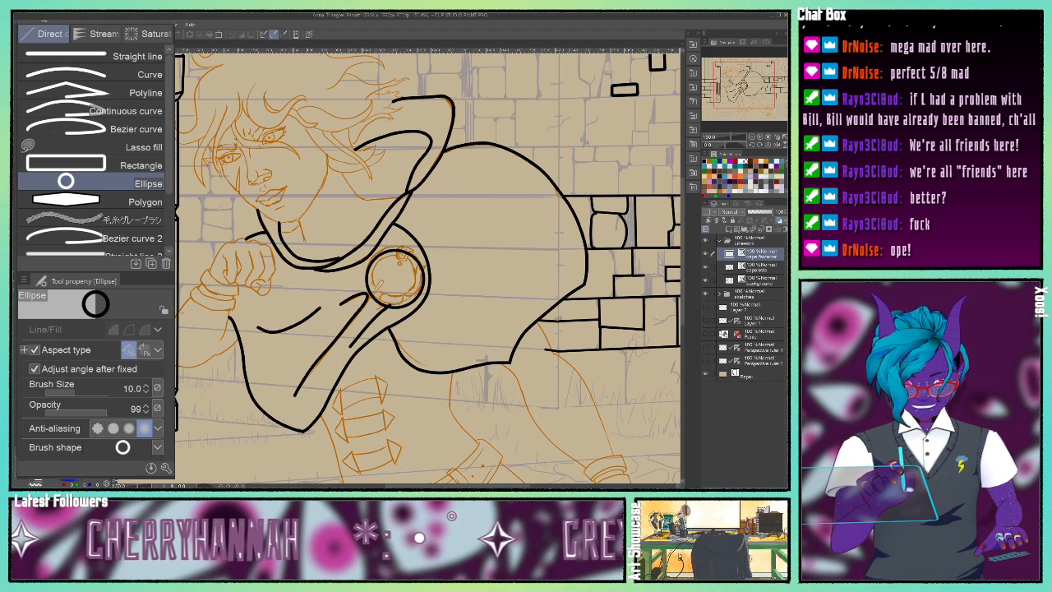
Try drawing a freely proportioned ellipse on the cape with Aspect type disabled, undo it, and re-enable Aspect type.
left_click(34, 350)
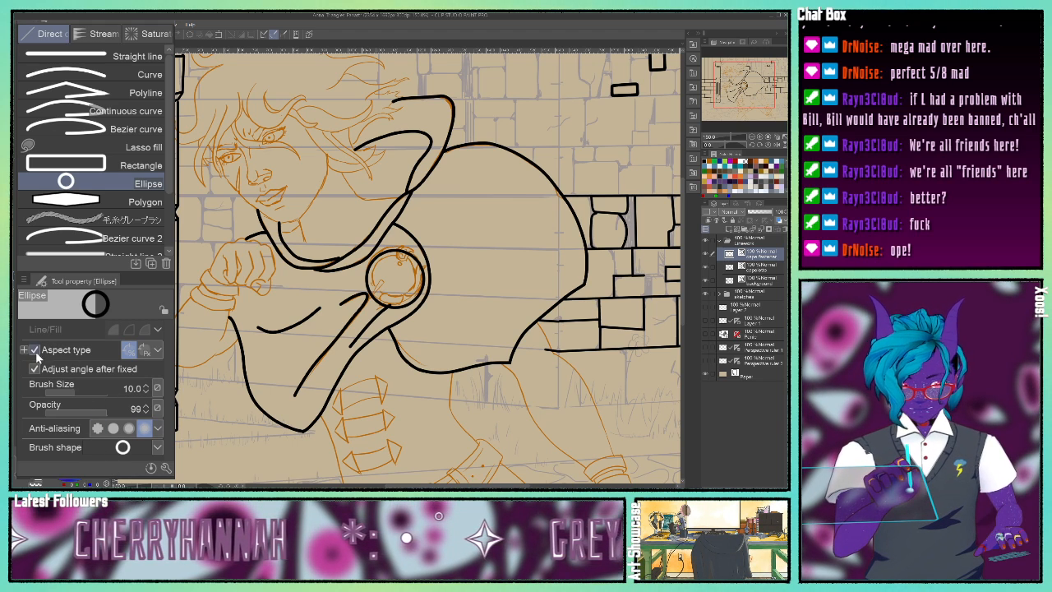
mouse_move(442, 202)
left_mouse_down()
mouse_move(497, 271)
mouse_move(492, 286)
left_mouse_up()
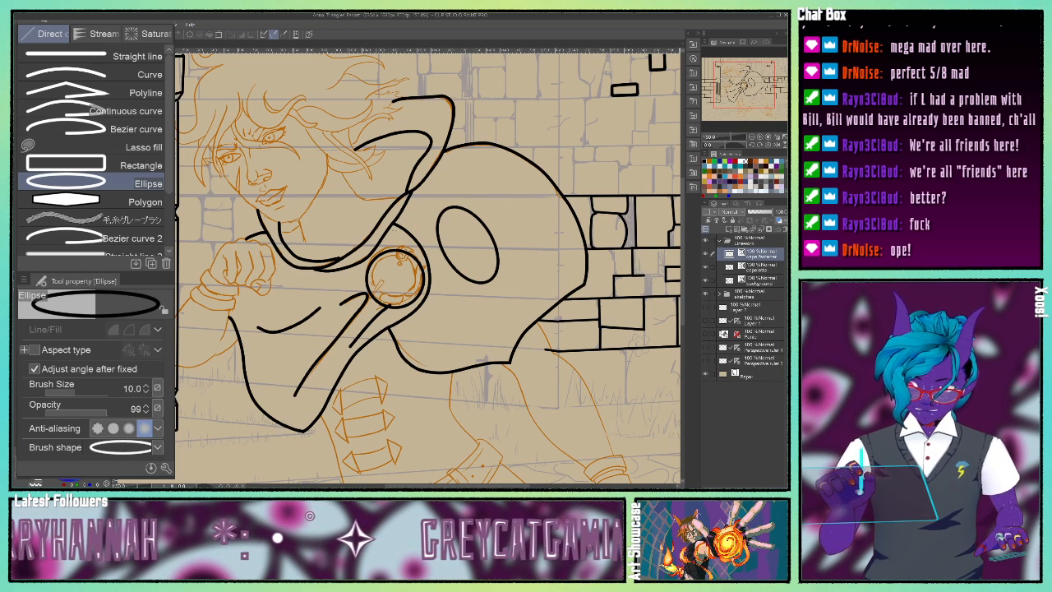
key("ctrl+z")
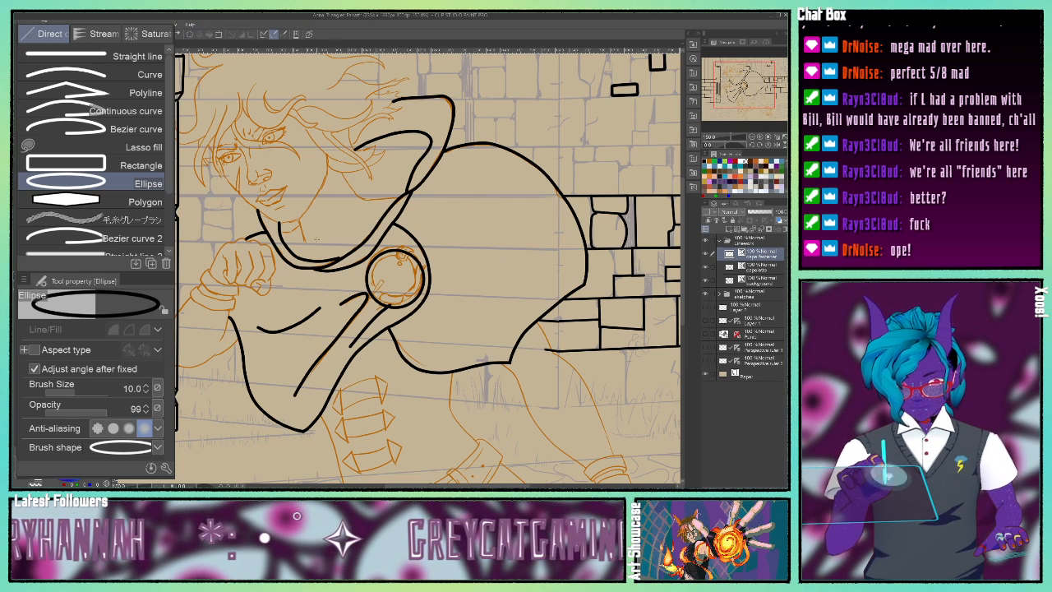
left_click(36, 350)
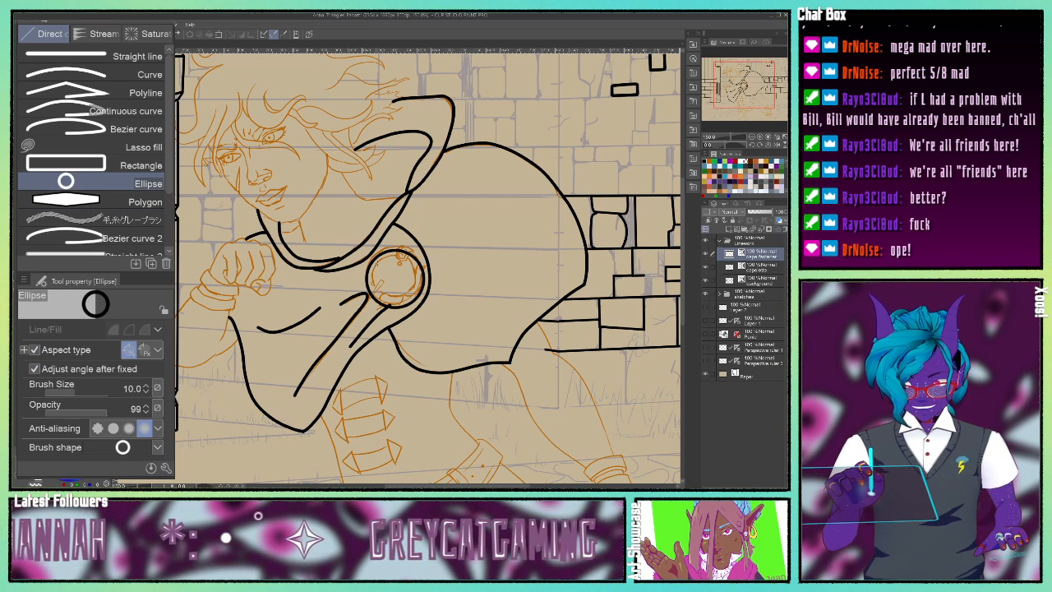
Nudge the outer clasp circle with the Object tool to align it with the sketched clasp.
key("o")
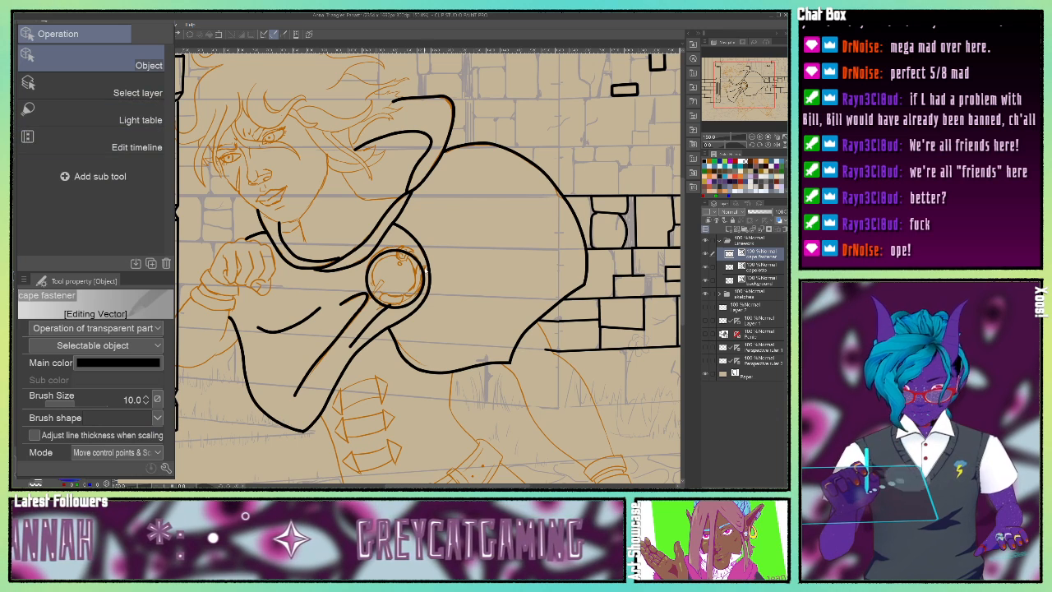
left_click(421, 271)
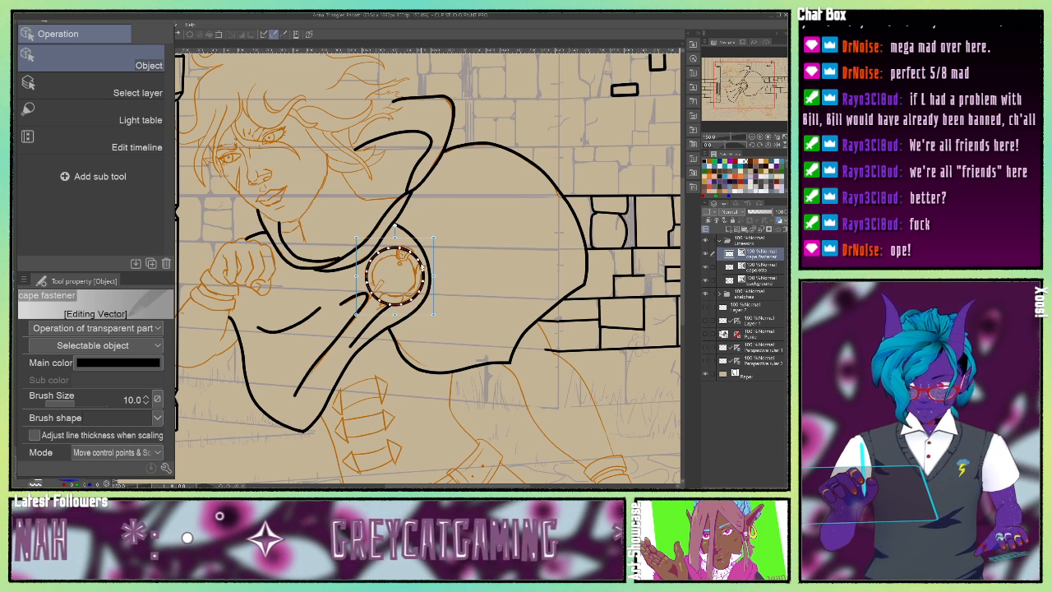
left_click(473, 271)
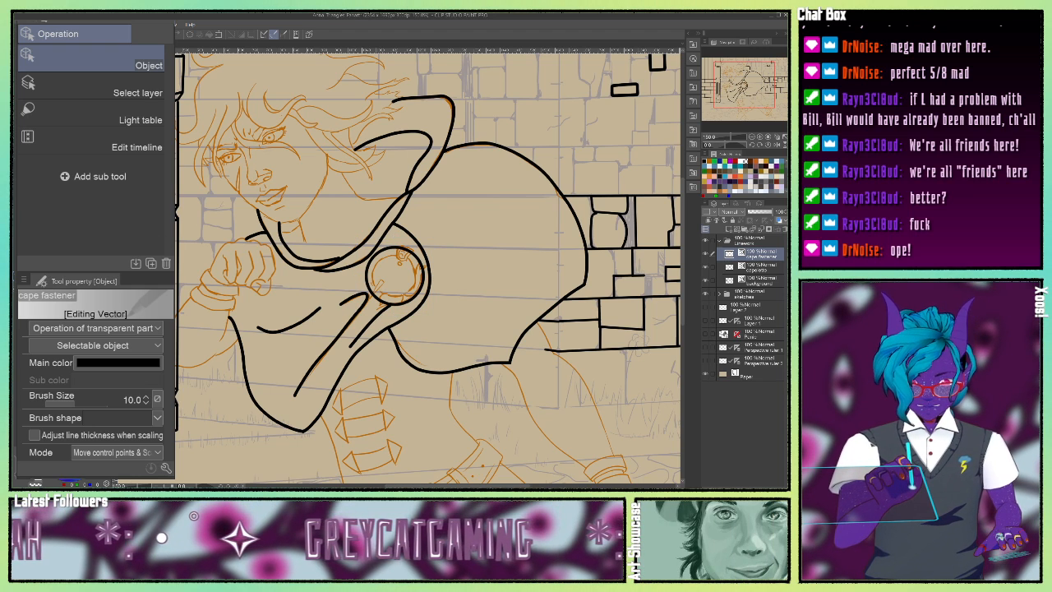
Draw a smaller circle inside the clasp outline and nudge it so the two circles are concentric.
key("u")
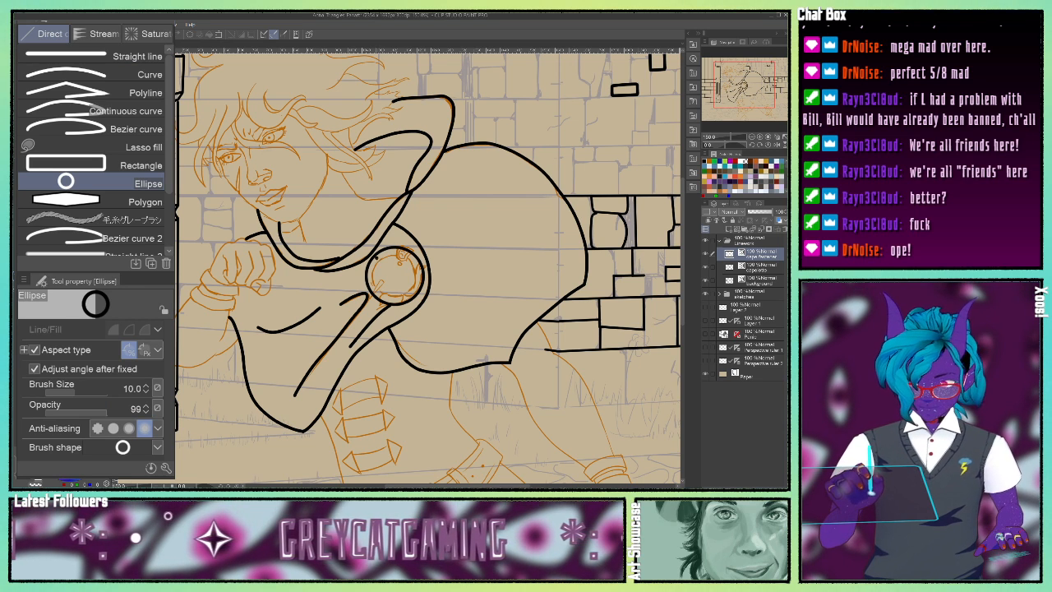
left_click_drag(376, 256, 416, 298)
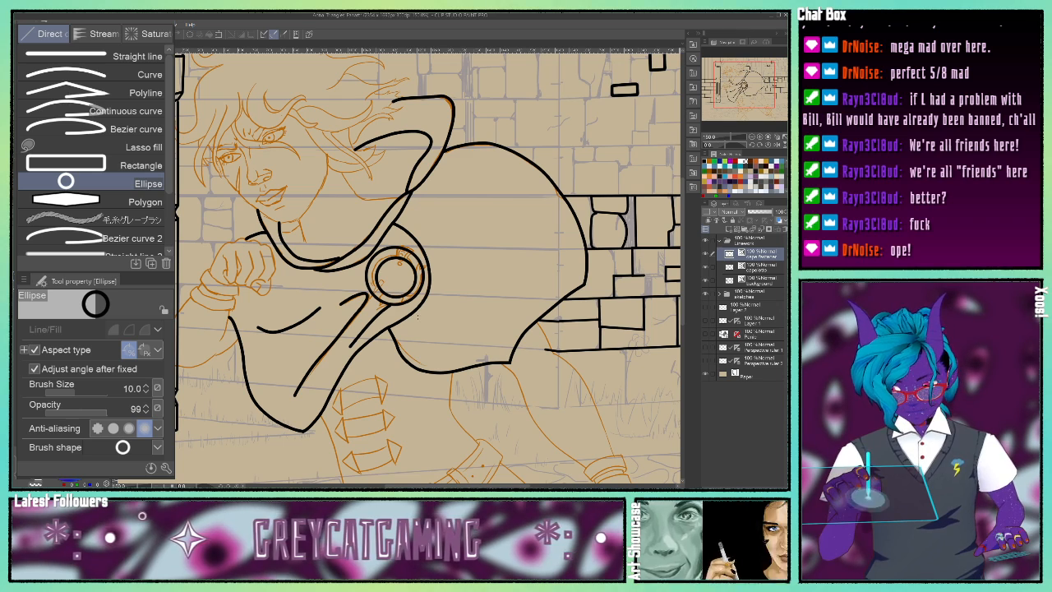
left_click(14, 82)
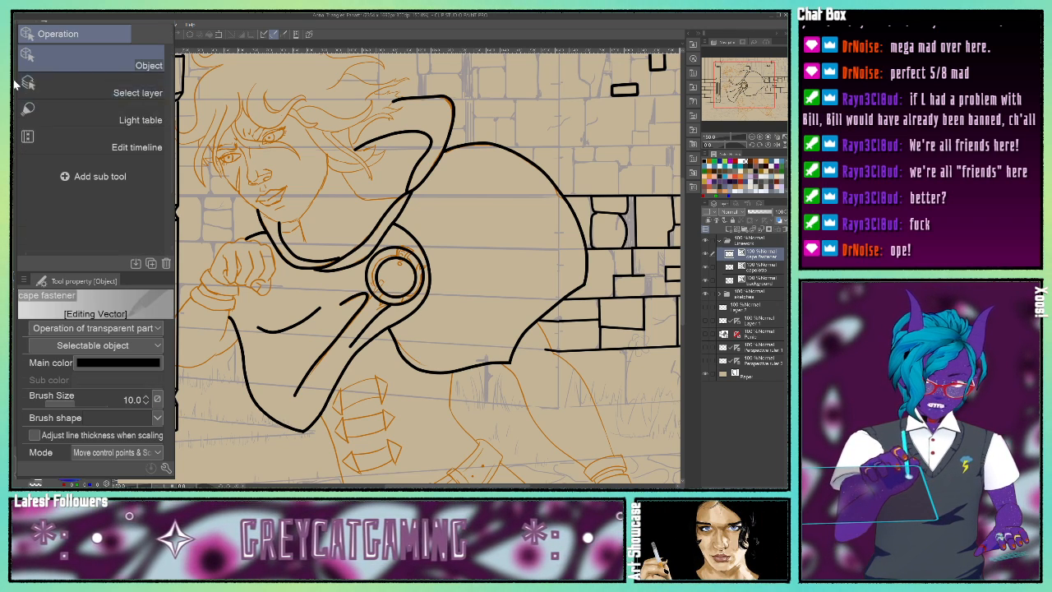
left_click(408, 295)
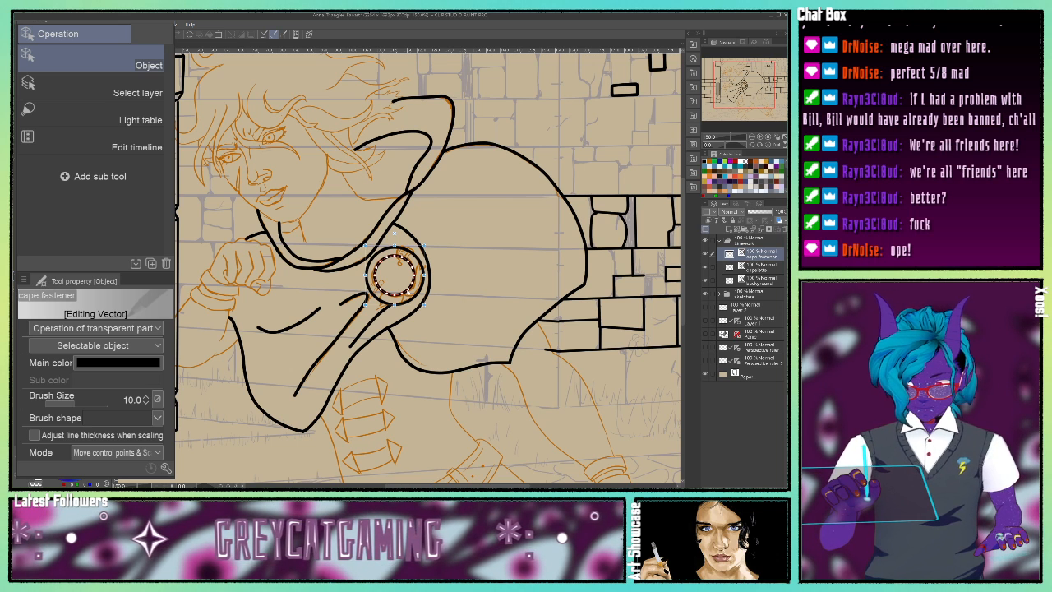
left_click(464, 320)
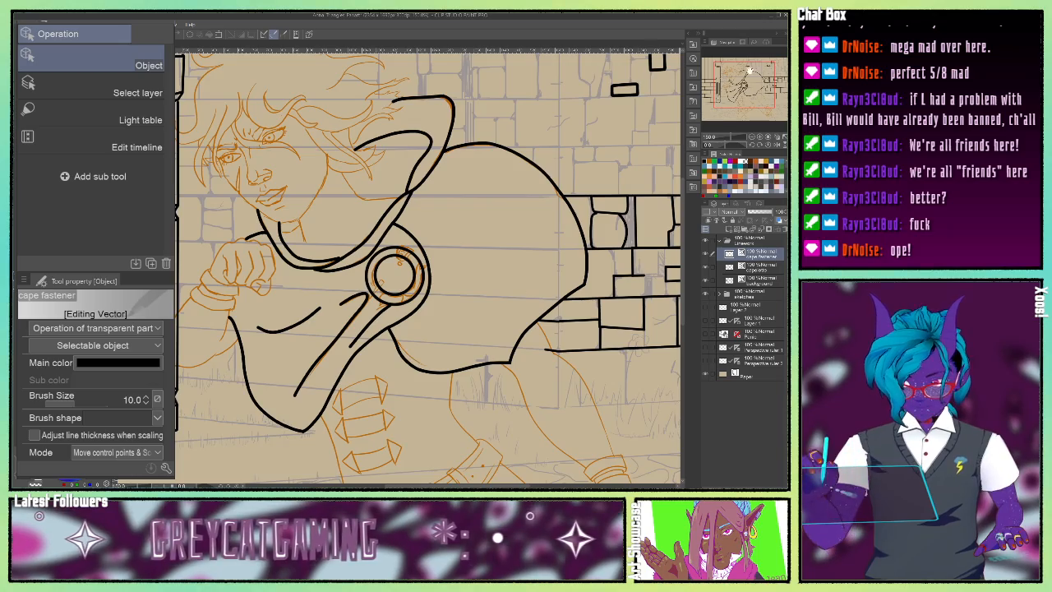
Add a vector layer named "Belt Buckle" above the cape fastener layer, and ready the Ellipse tool for the belt area.
left_click_drag(749, 72, 745, 145)
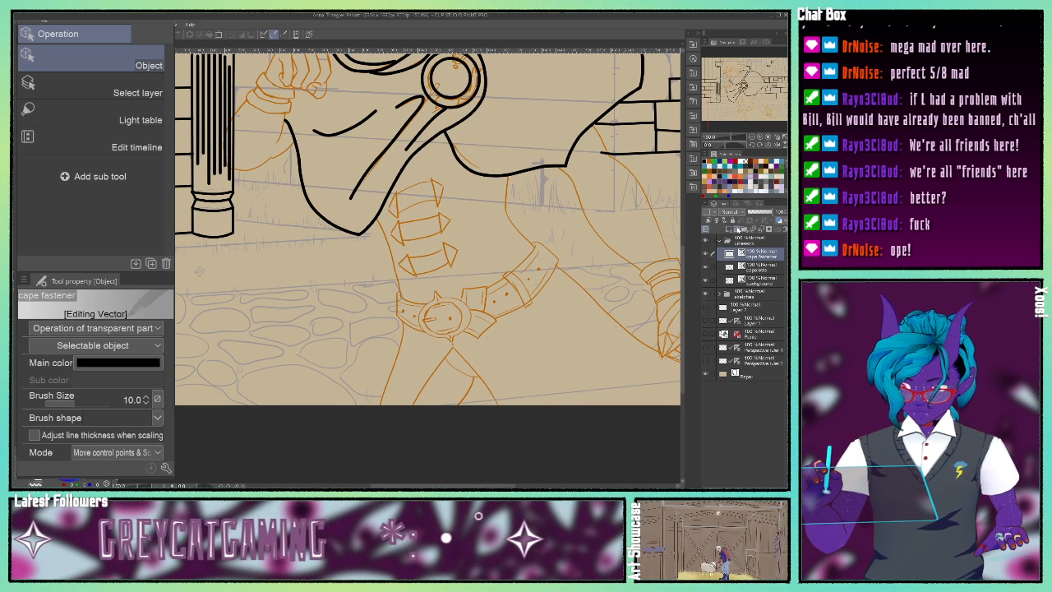
left_click(738, 229)
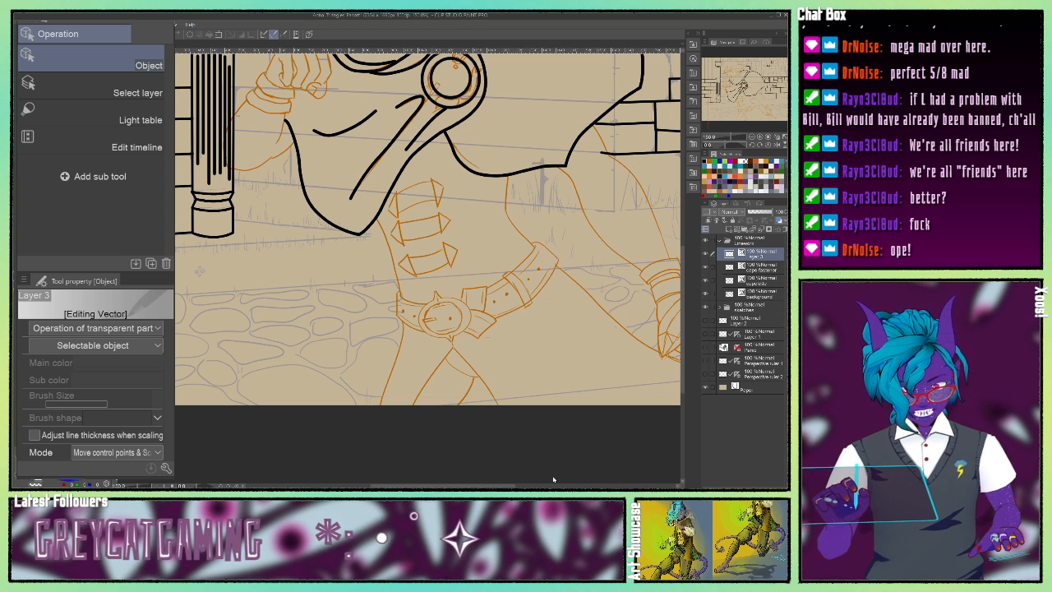
key("Return")
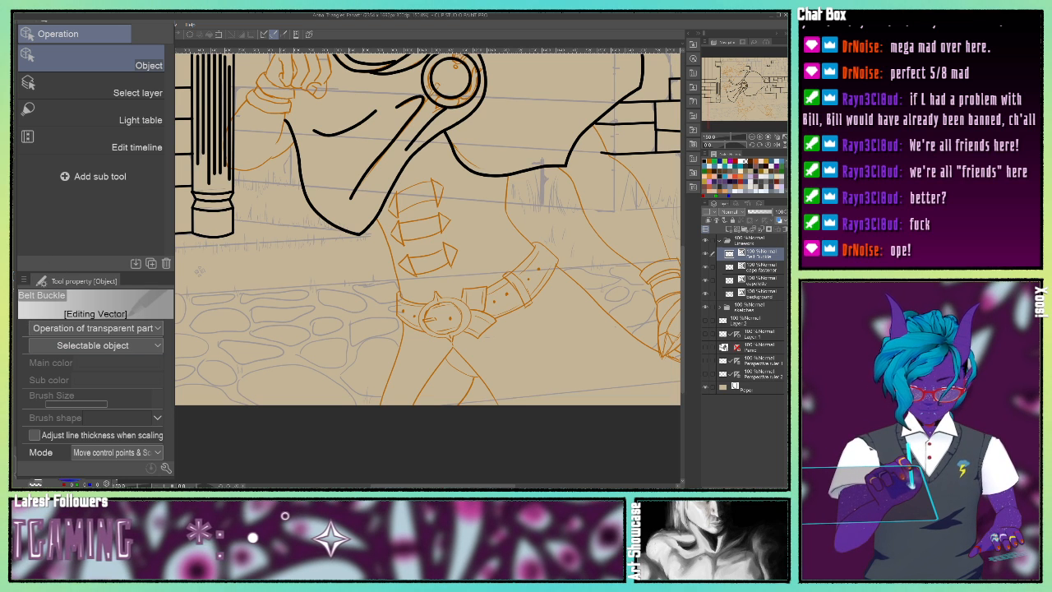
key("u")
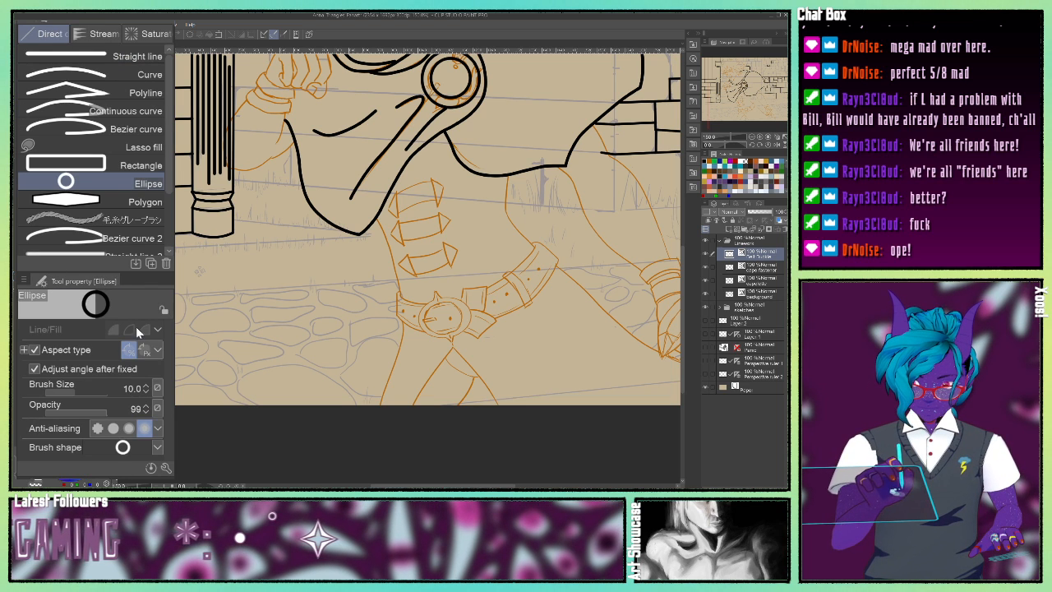
Draw a freely proportioned, tilted ellipse over the sketched belt buckle with Aspect type disabled, and nudge it into alignment with the Object tool.
left_click(34, 350)
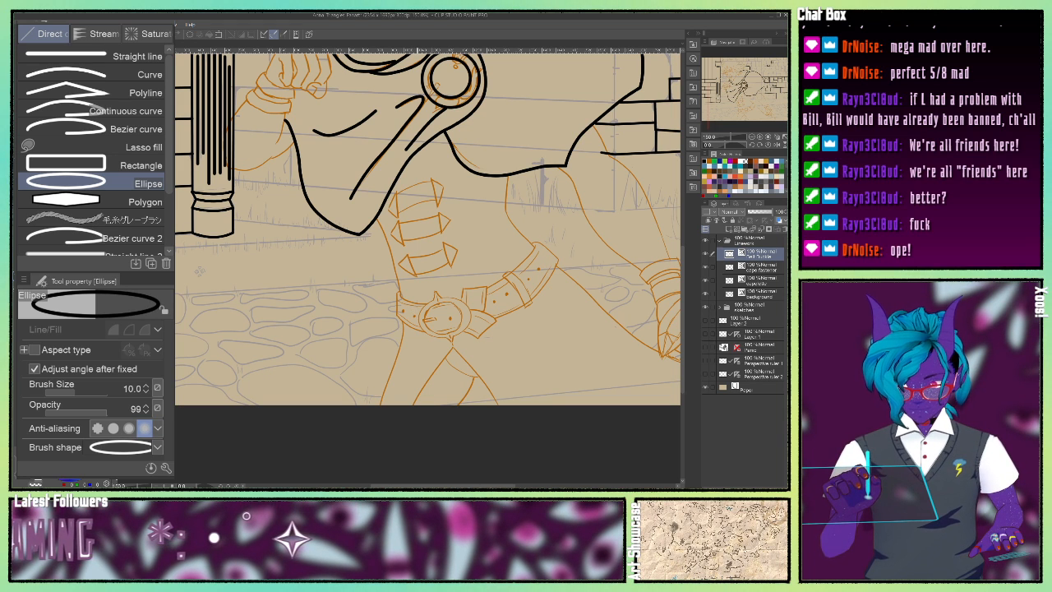
left_click_drag(410, 302, 471, 344)
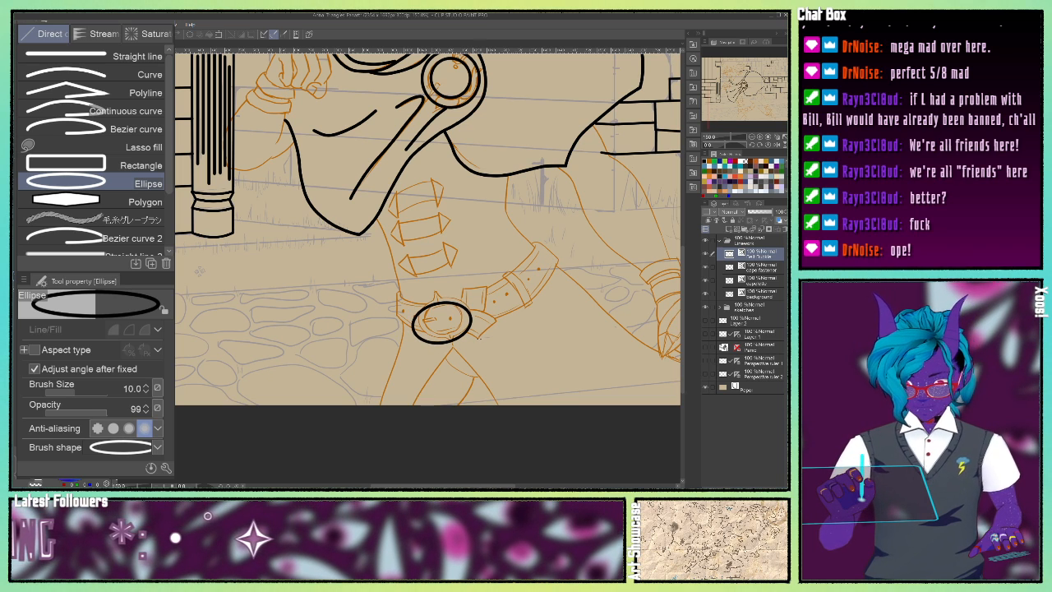
key("o")
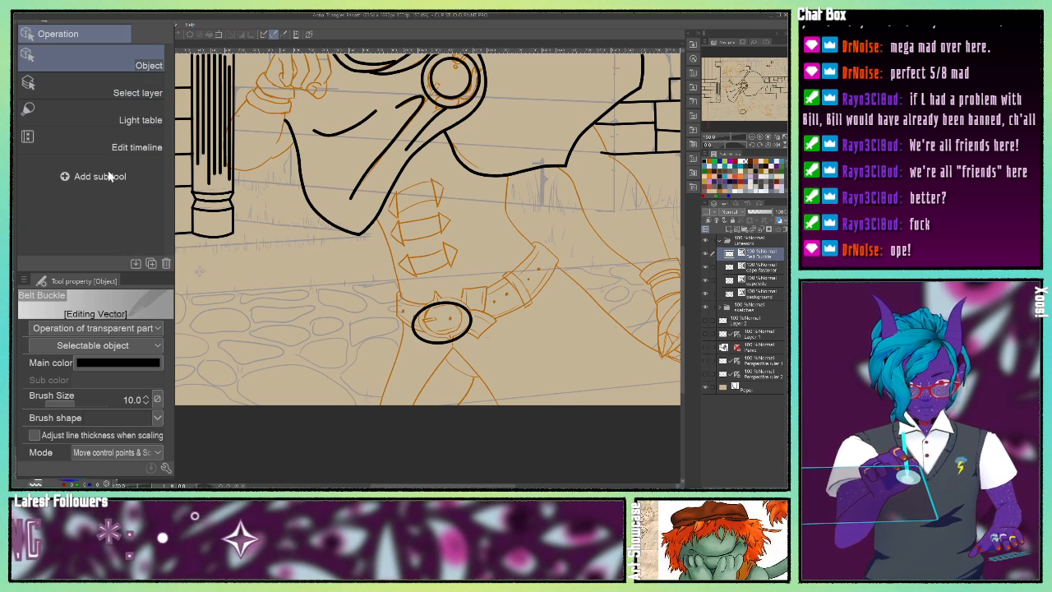
left_click(465, 333)
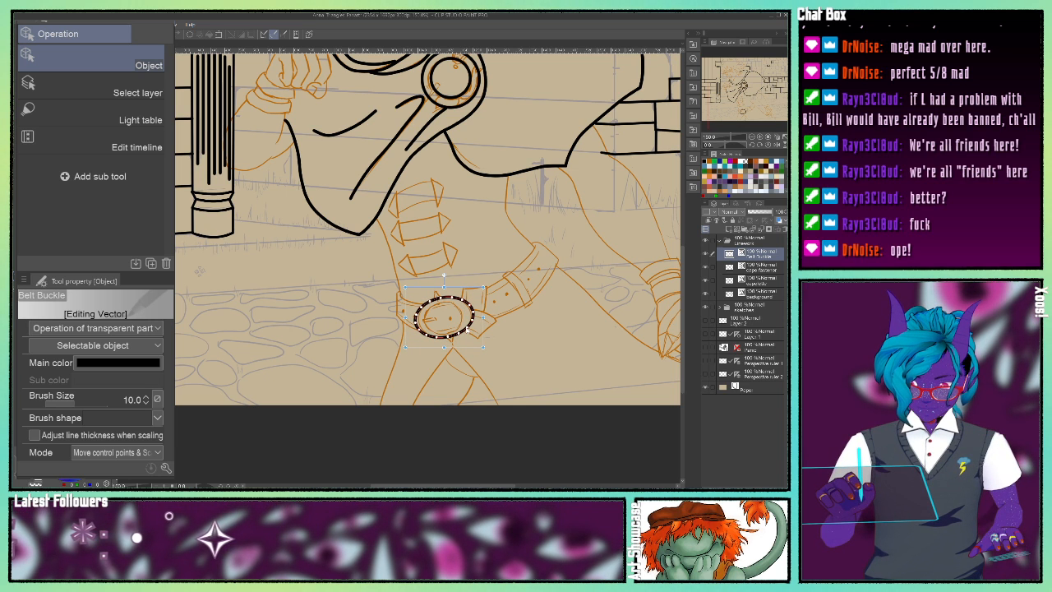
left_click(505, 361)
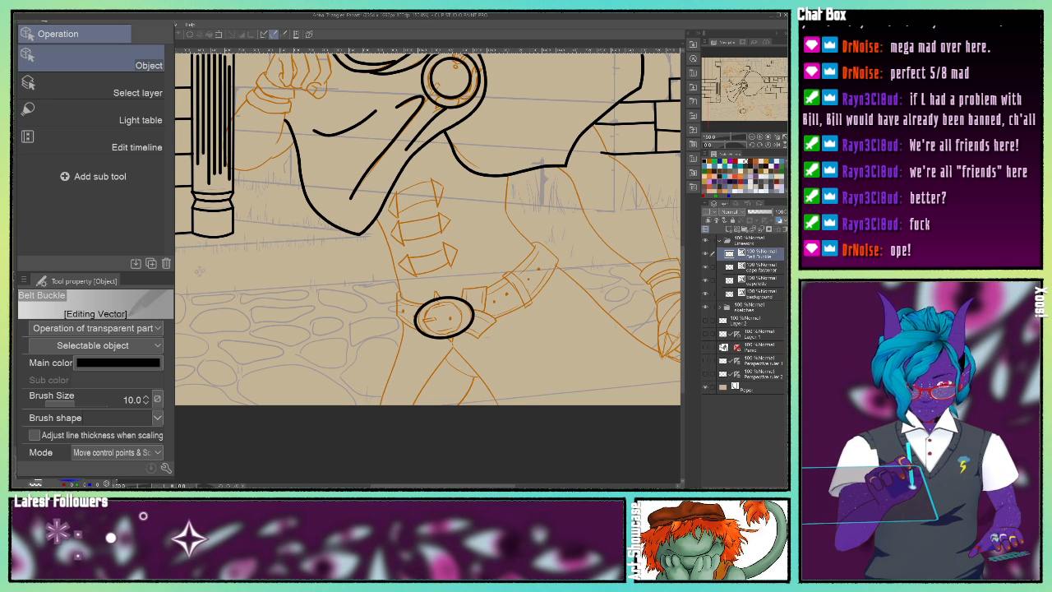
Draw a smaller tilted ellipse for the buckle's inner rim and move it to sit centred inside the outer ellipse.
key("u")
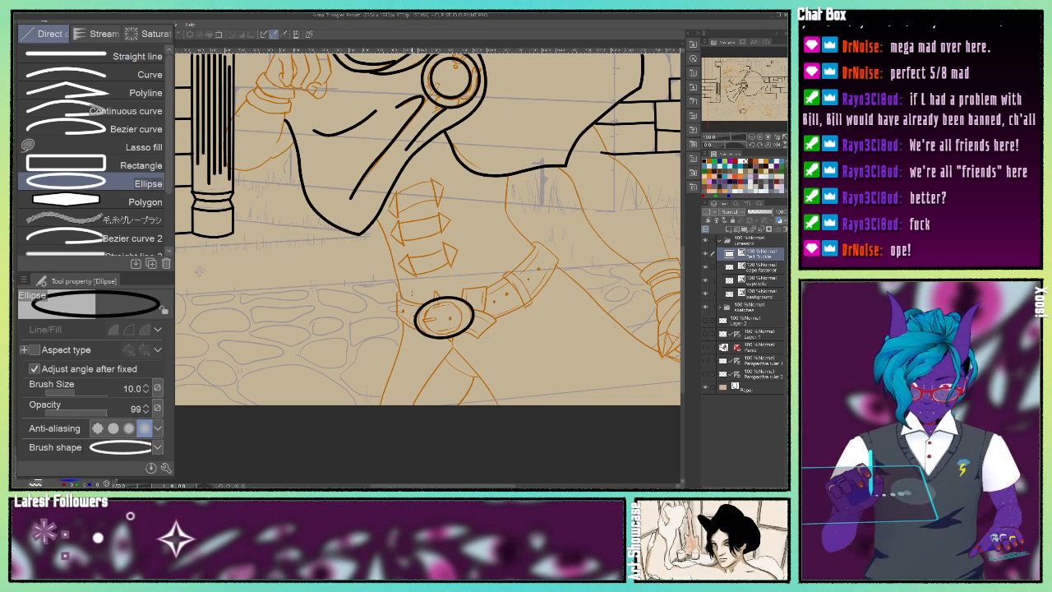
left_click_drag(422, 312, 463, 341)
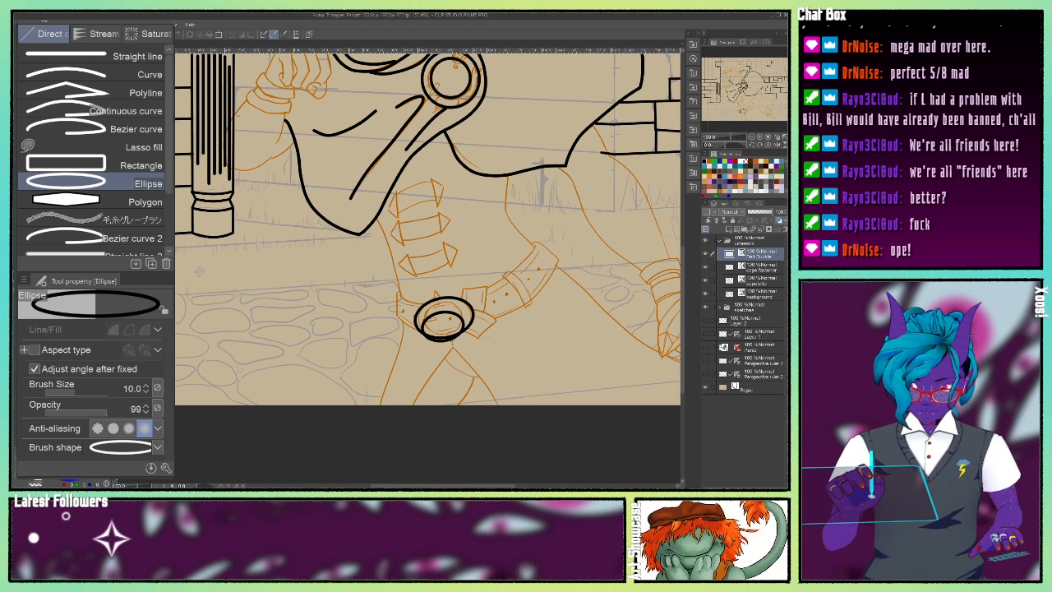
key("o")
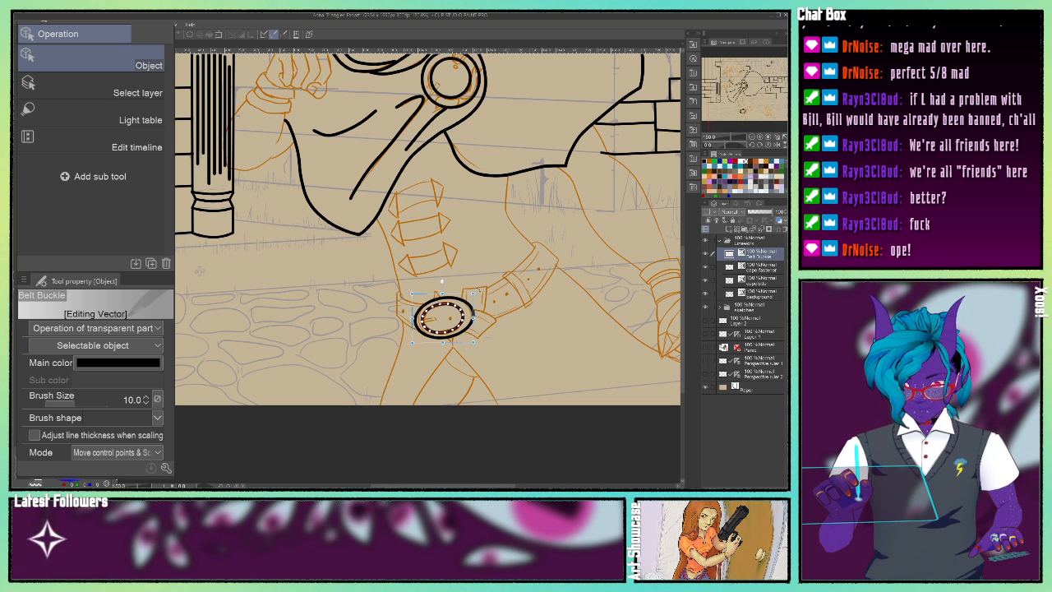
left_click(479, 402)
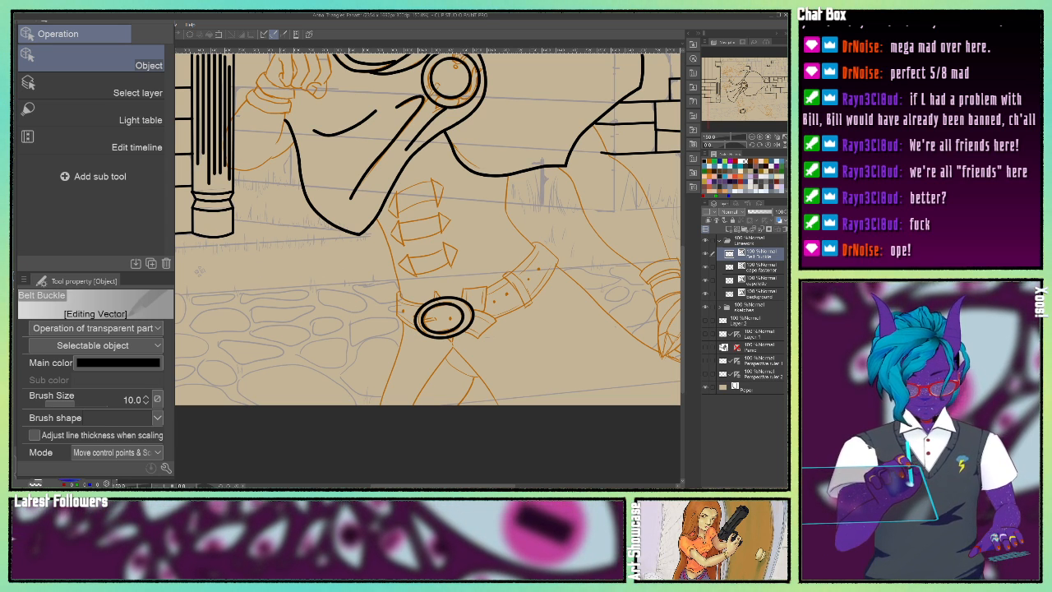
Outline the buckle's prong as a narrow four-sided closed shape crossing the inner rim with the Polyline tool.
key("u")
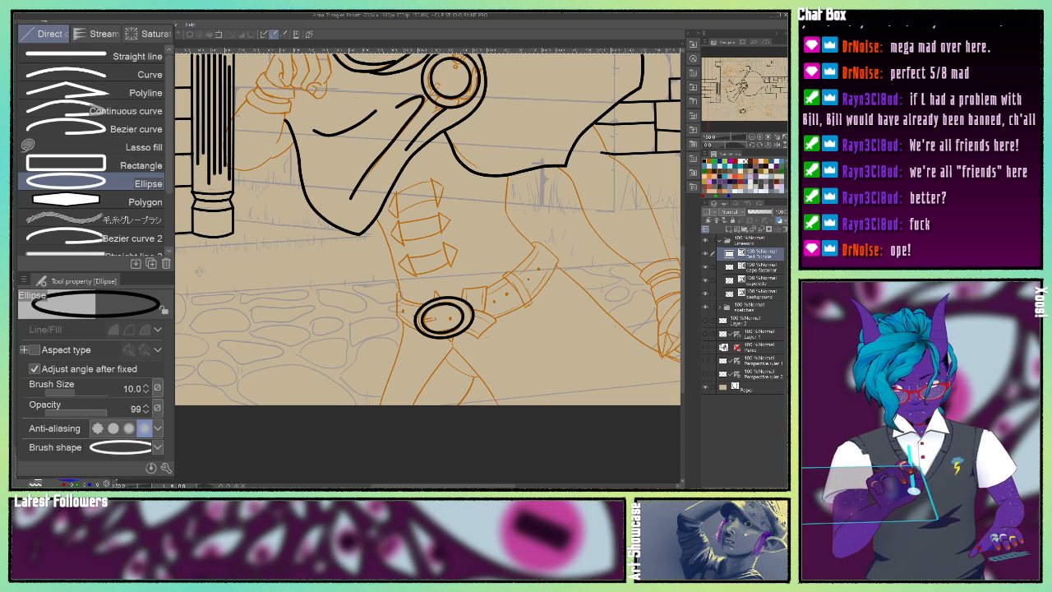
left_click(75, 58)
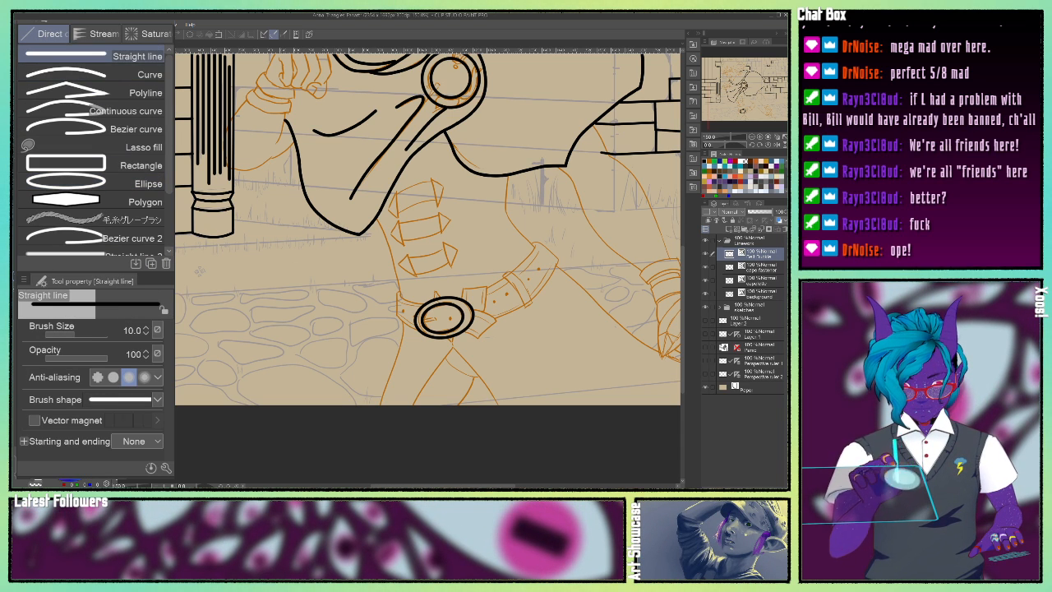
left_click(760, 137)
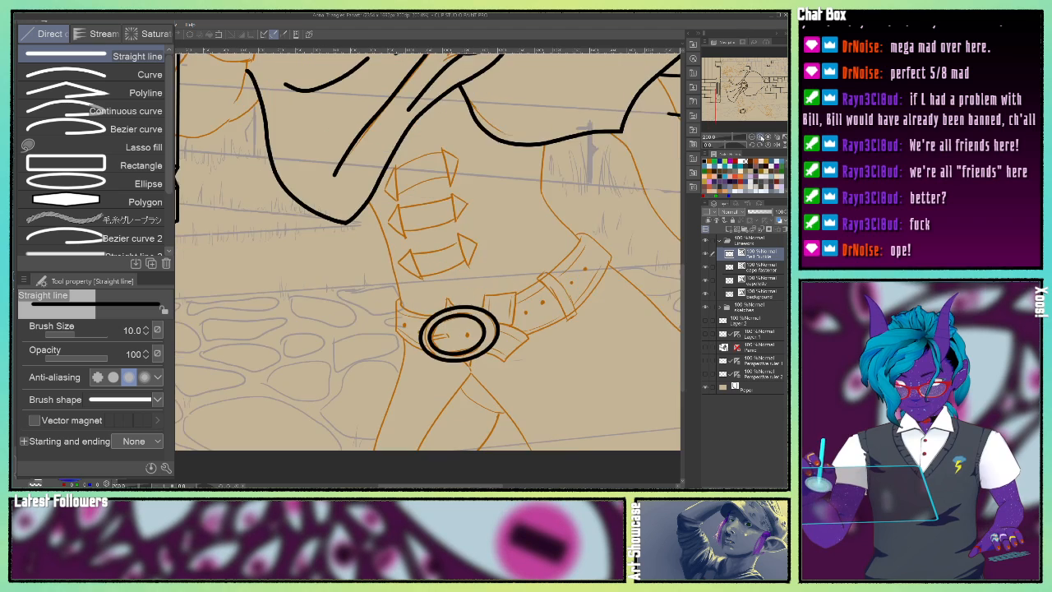
left_click(760, 137)
left_click(760, 137)
left_click_drag(739, 99, 742, 104)
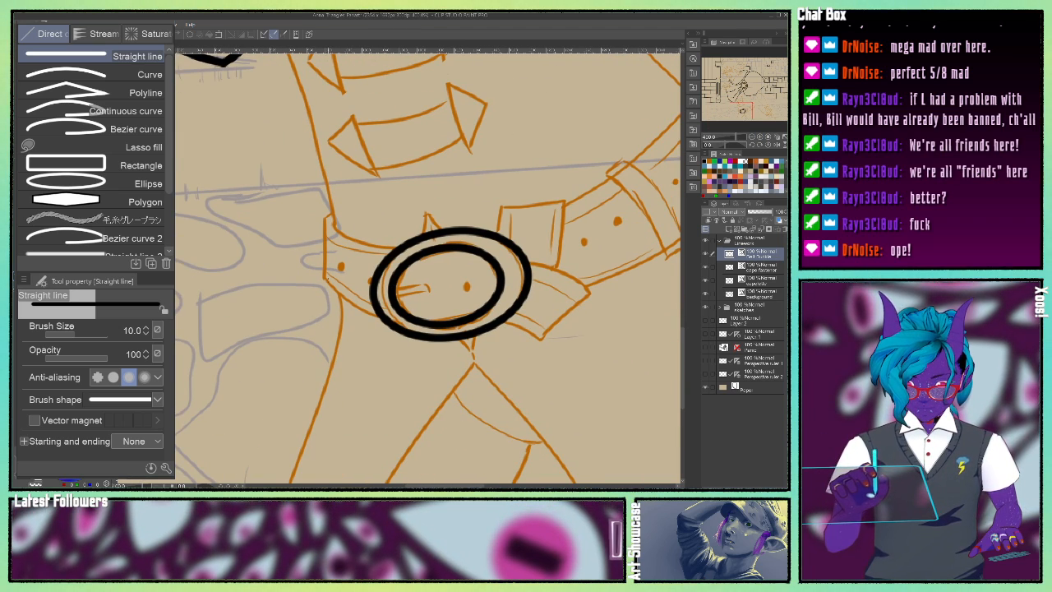
left_click(97, 93)
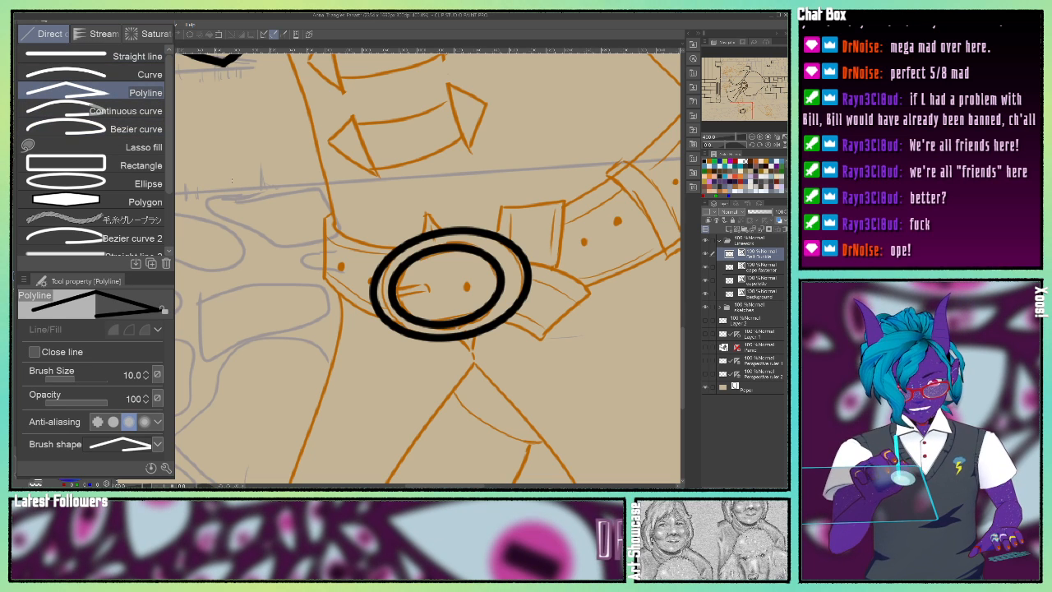
left_click(424, 284)
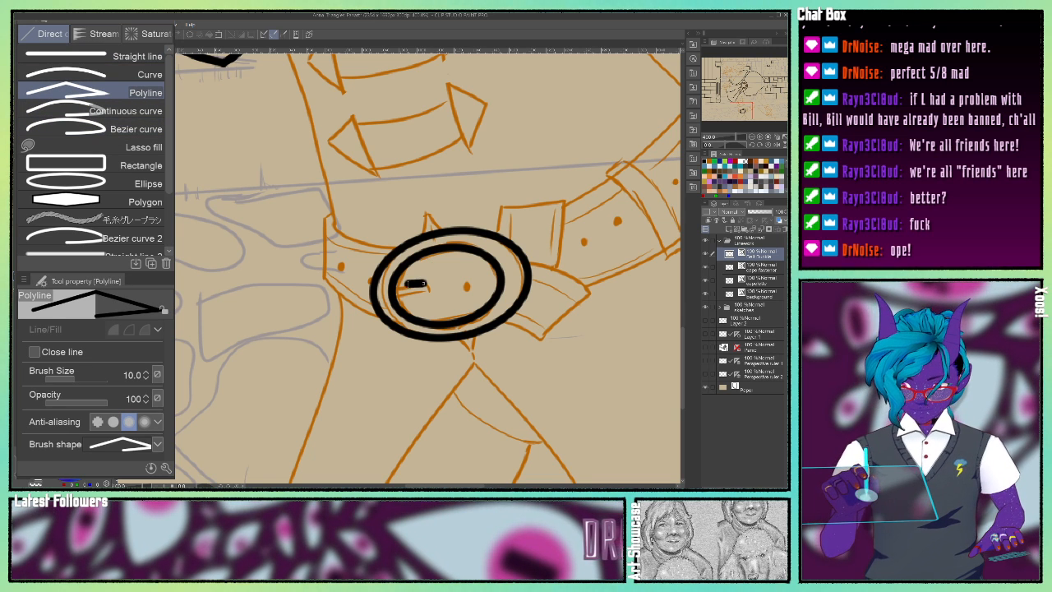
left_click(382, 286)
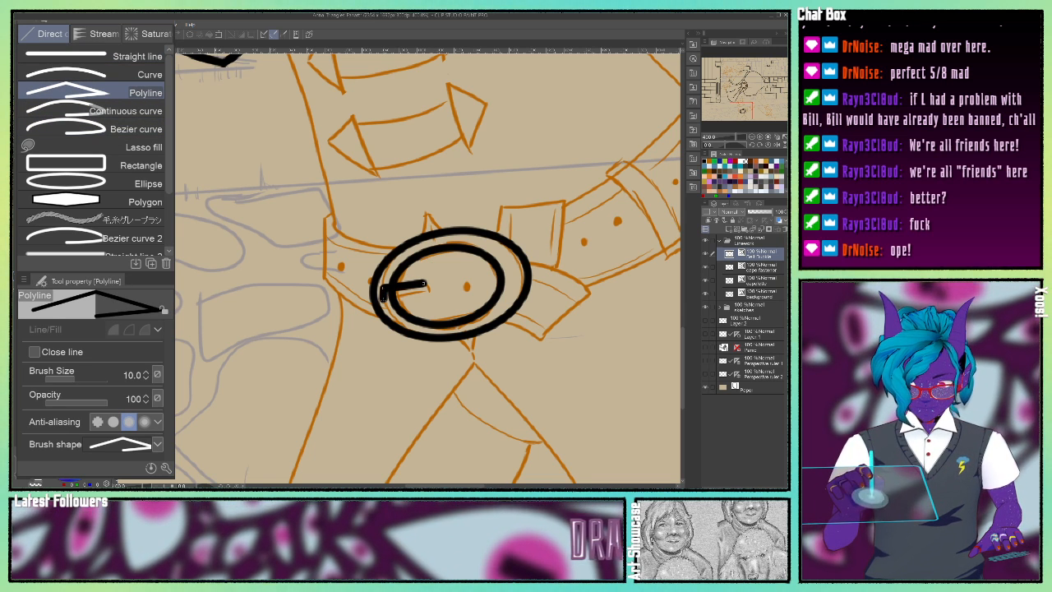
left_click(383, 298)
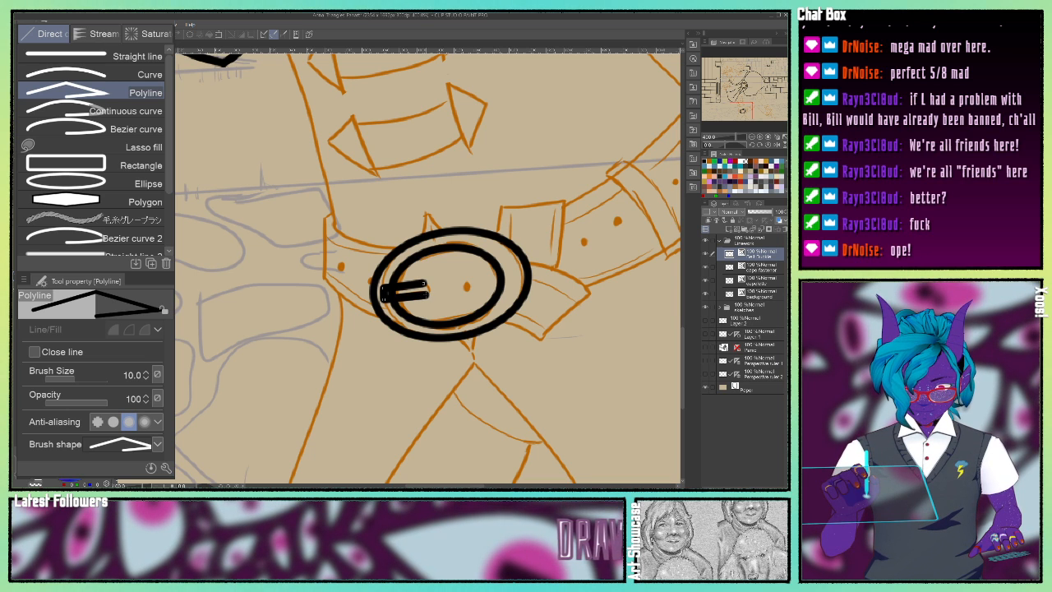
left_click(428, 296)
double_click(425, 284)
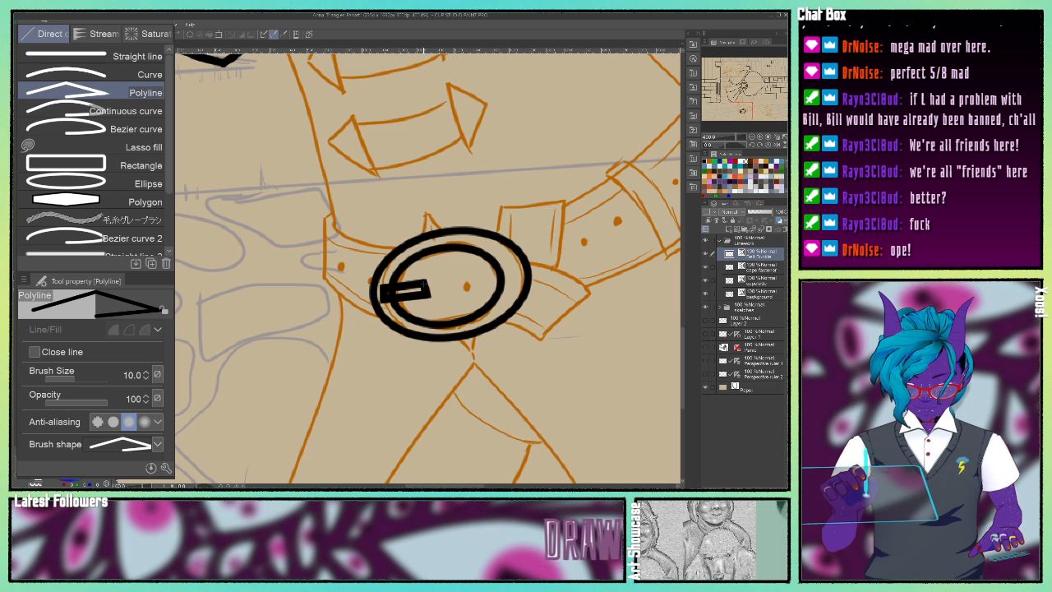
Round the two corner points at the prong's free end using the Object tool.
key("o")
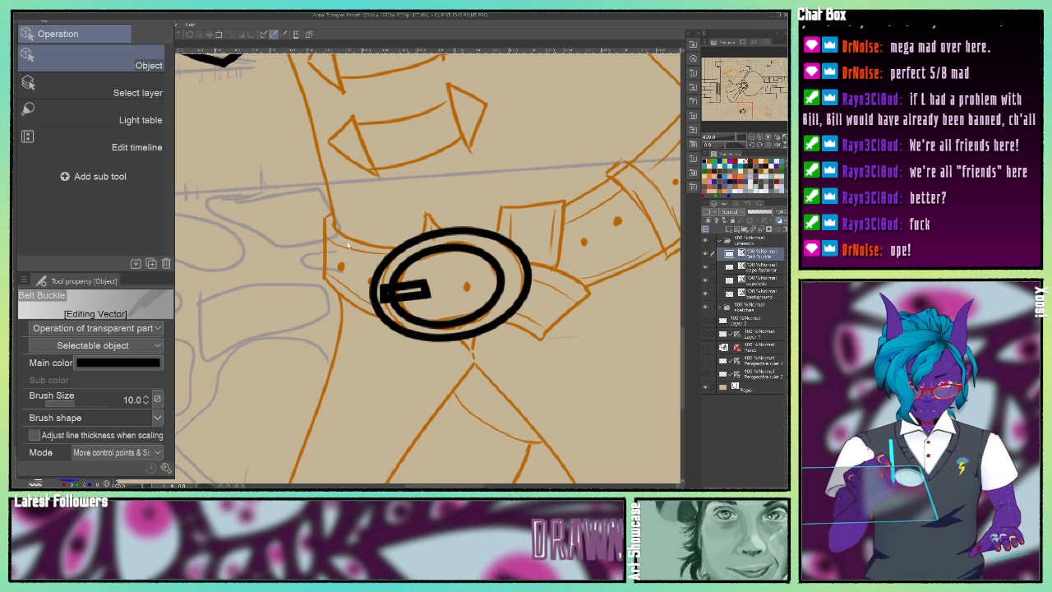
left_click(429, 294)
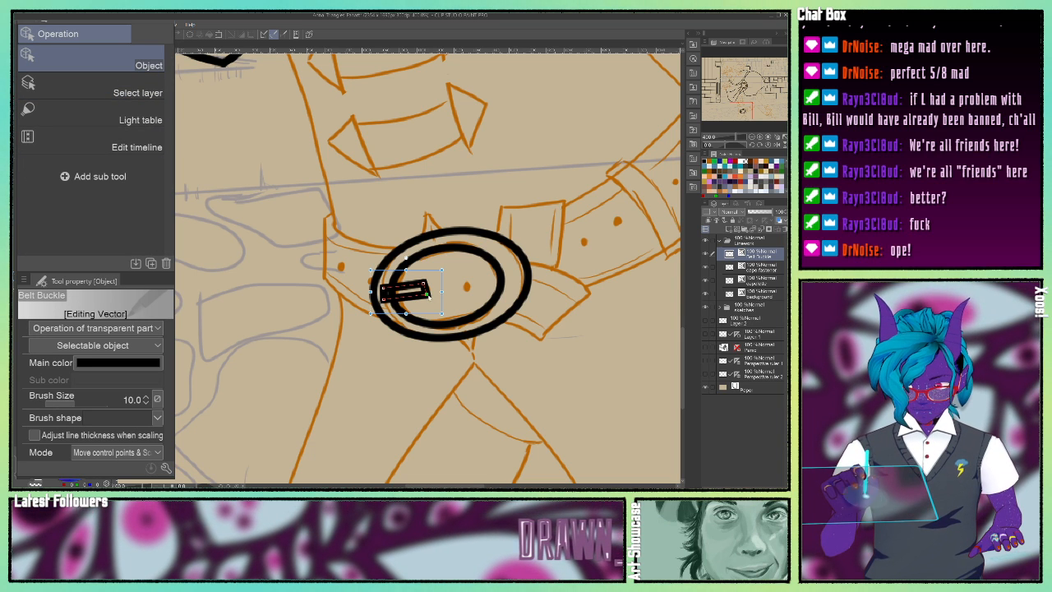
right_click(428, 295)
left_click(174, 65)
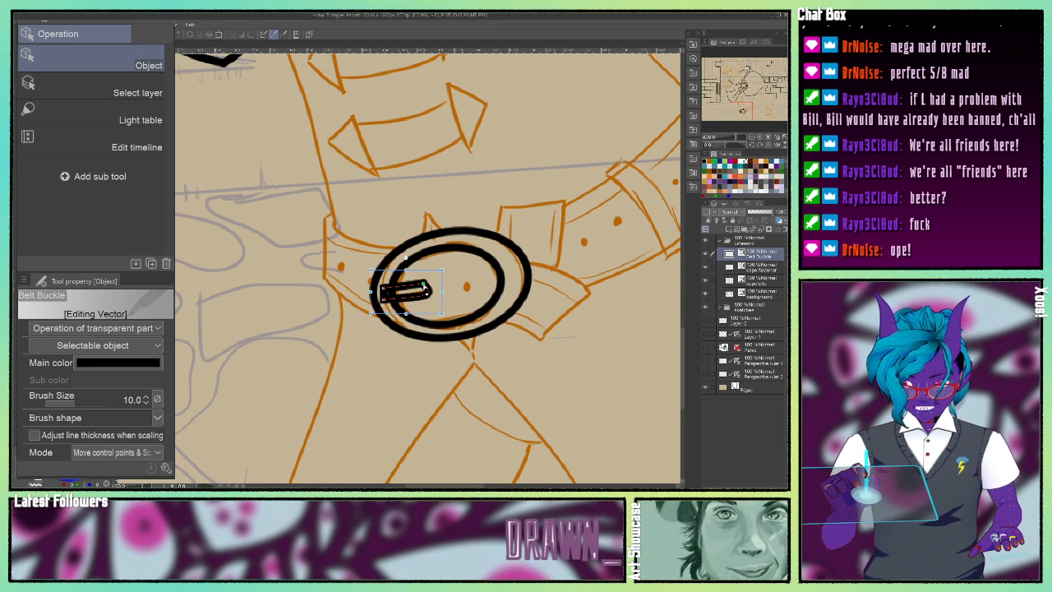
right_click(455, 315)
left_click(174, 64)
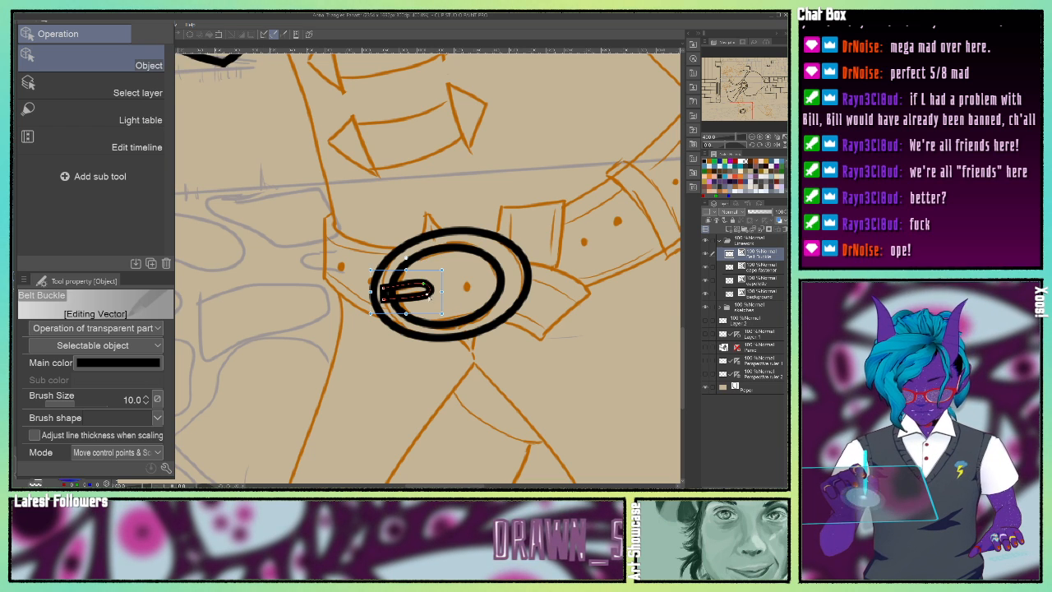
left_click(310, 298)
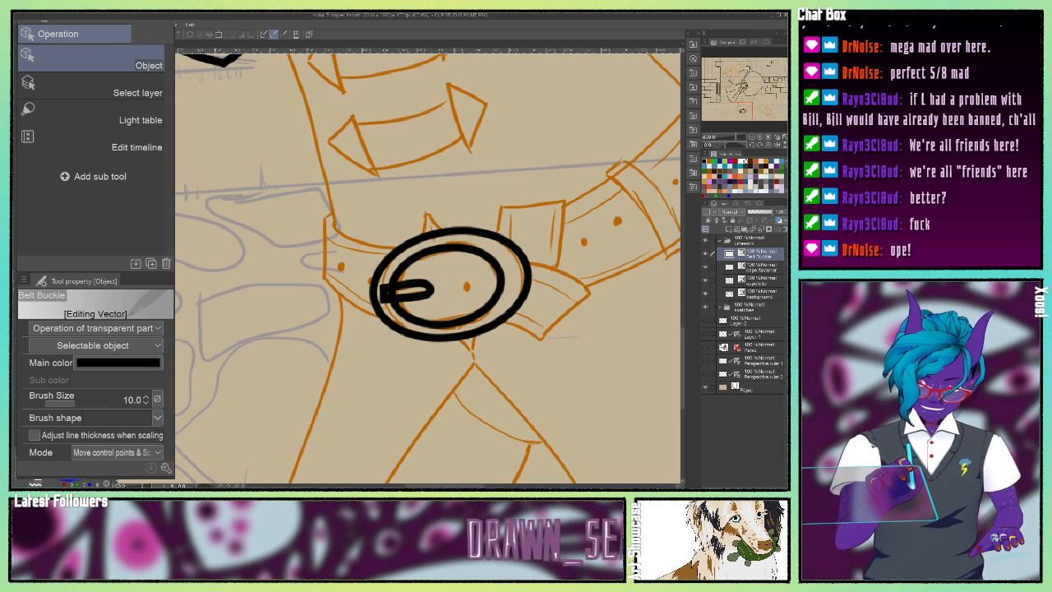
Reduce the hard vector eraser to size 10 and erase the inner rim line that runs through the prong.
key("e")
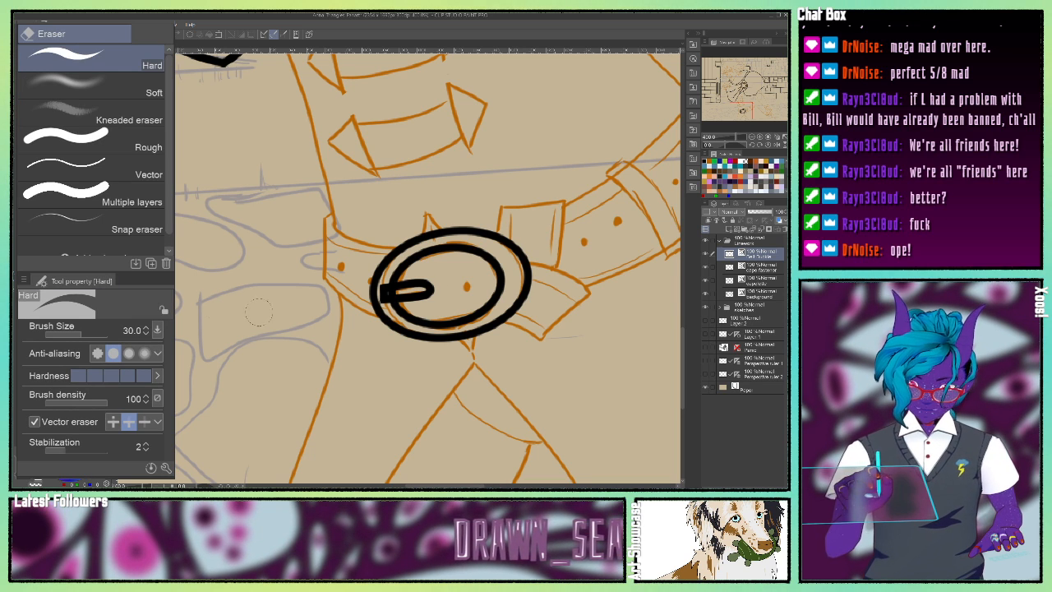
key("[")
key("[")
key("[")
key("[")
key("[")
key("[")
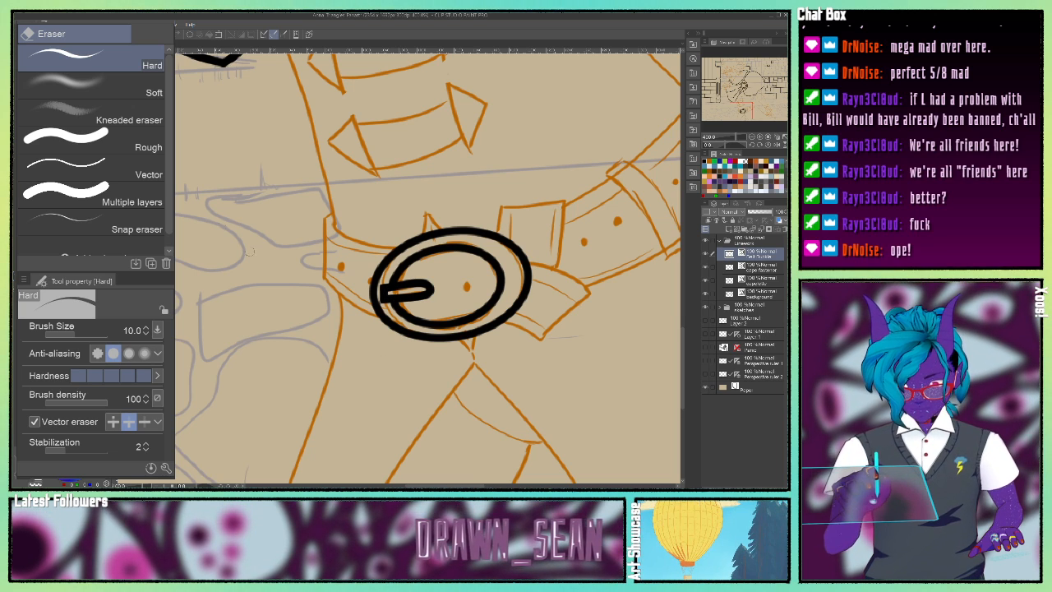
Adjust the control points of the inner rim ellipse where its cut ends meet the prong.
key("o")
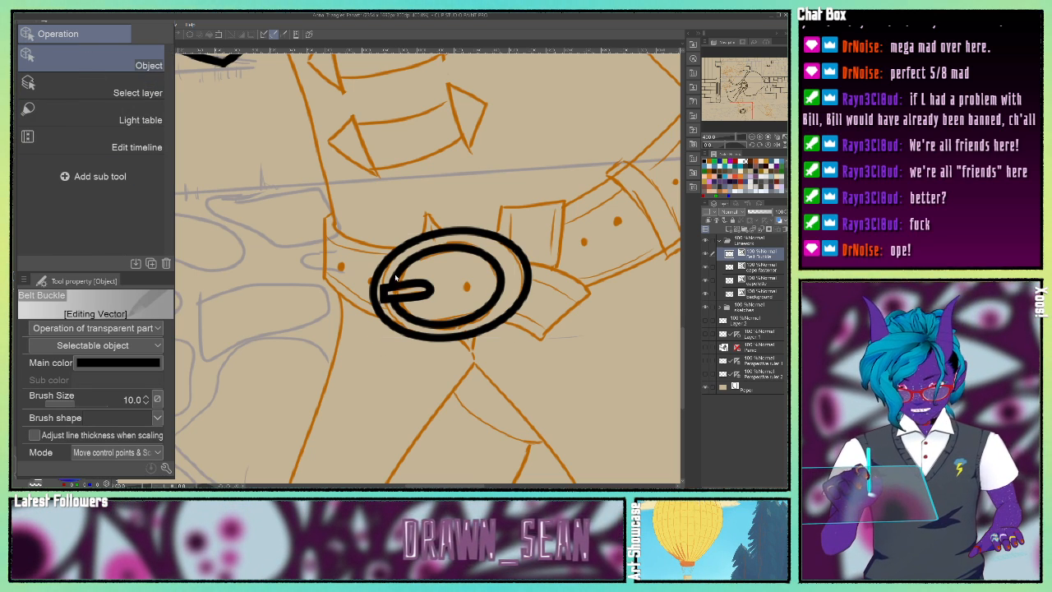
left_click(395, 278)
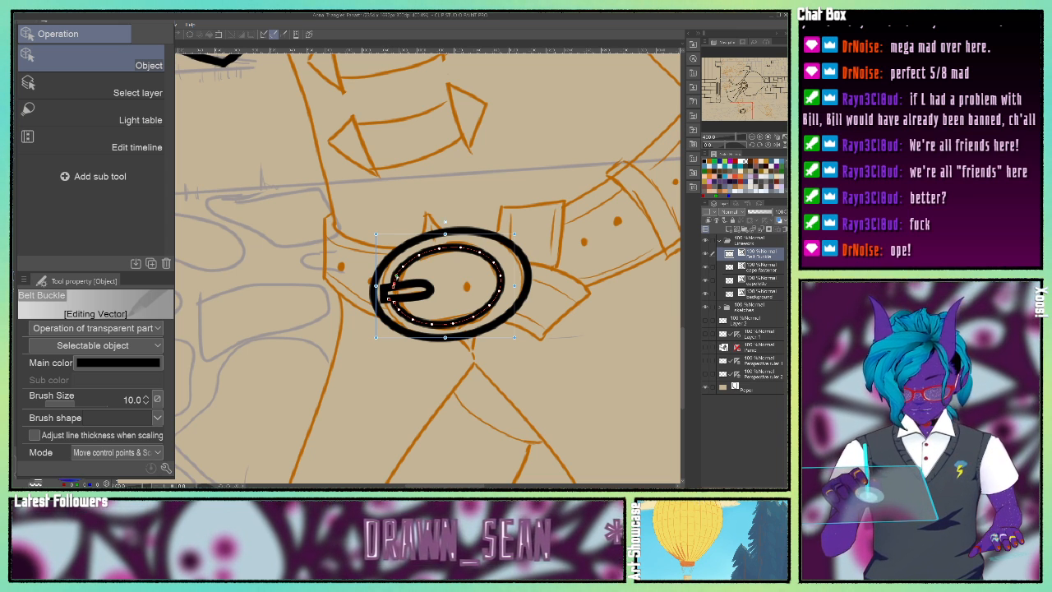
left_click_drag(394, 301, 396, 302)
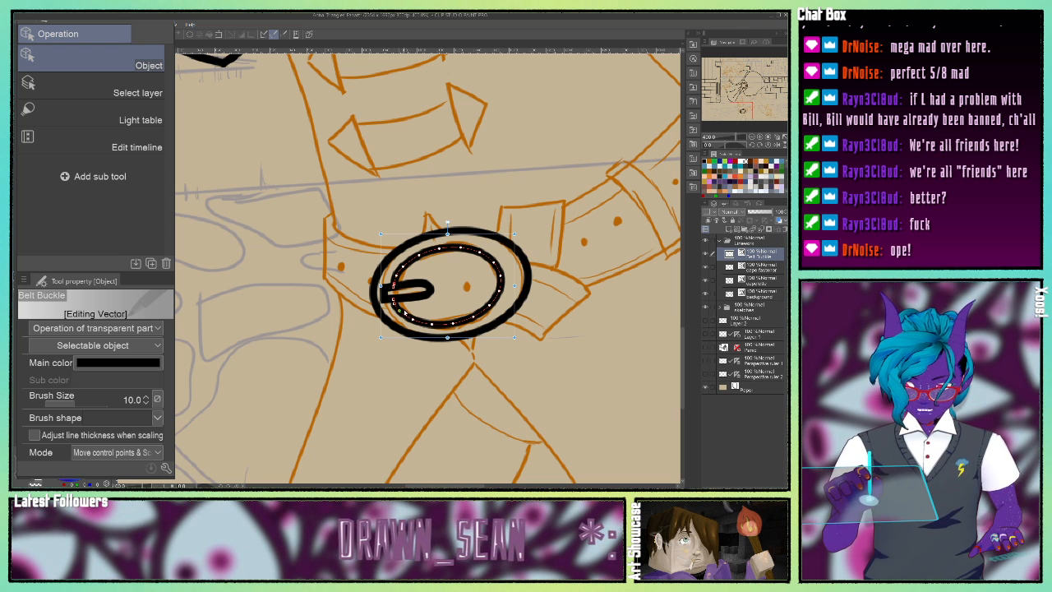
left_click(442, 305)
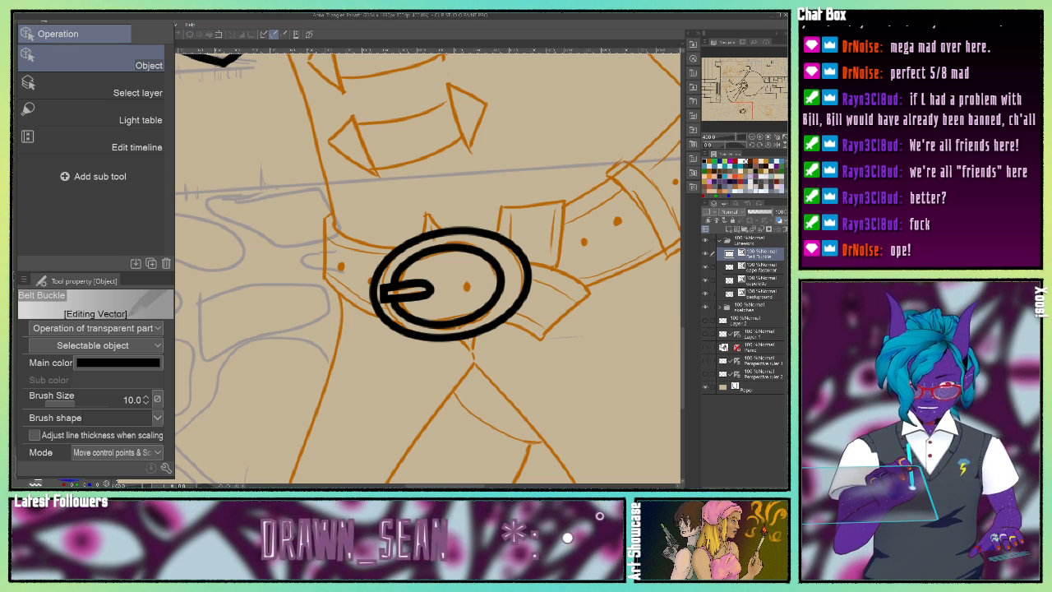
Draw a small circle with the Ellipse tool at fixed aspect ratio over the belt hole inside the buckle, and select it with the Object tool.
key("u")
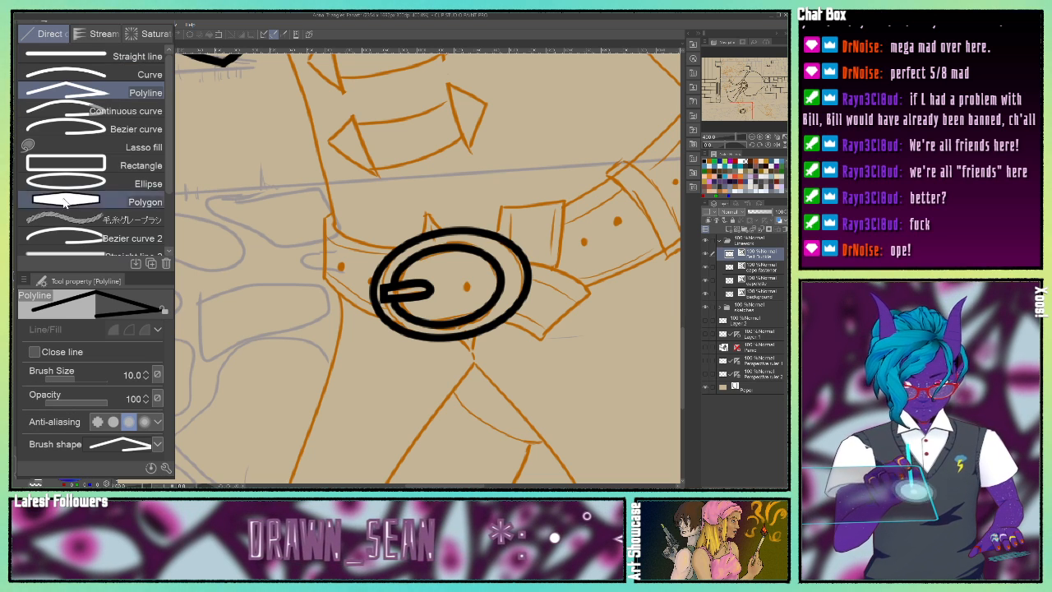
left_click(86, 184)
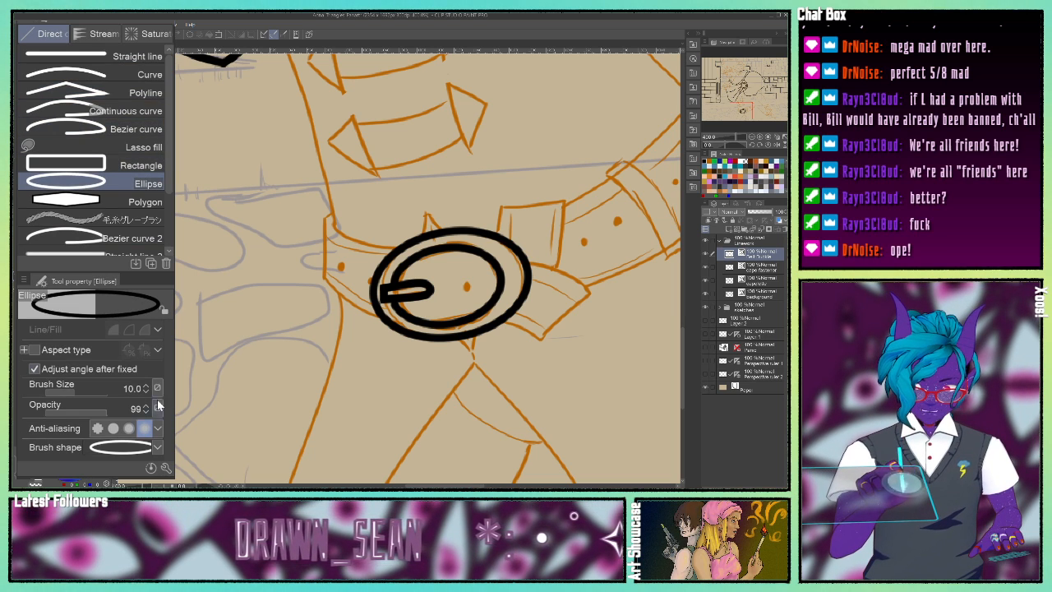
left_click(34, 350)
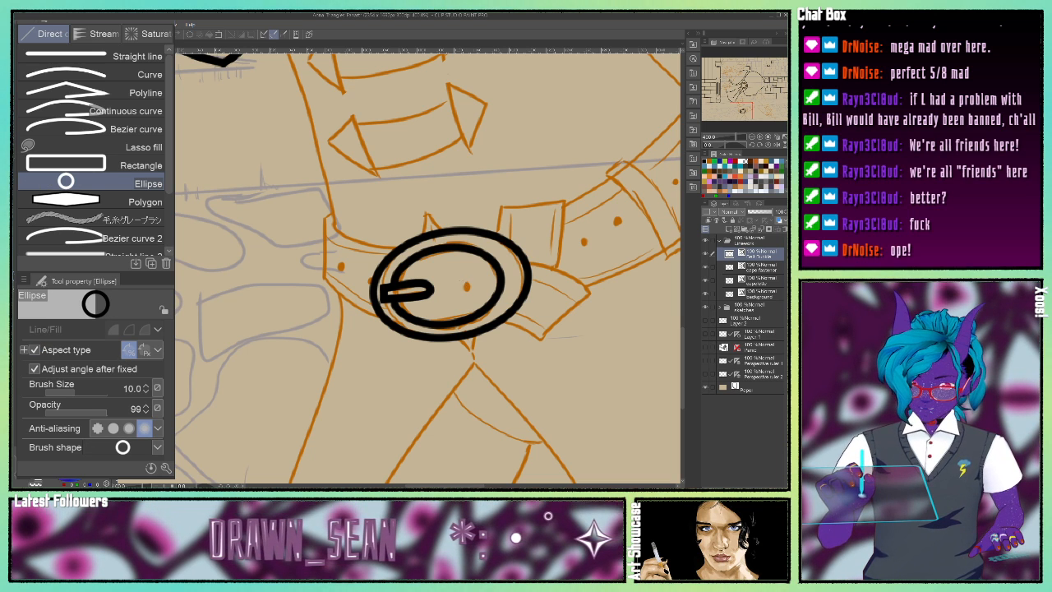
left_click_drag(460, 281, 470, 290)
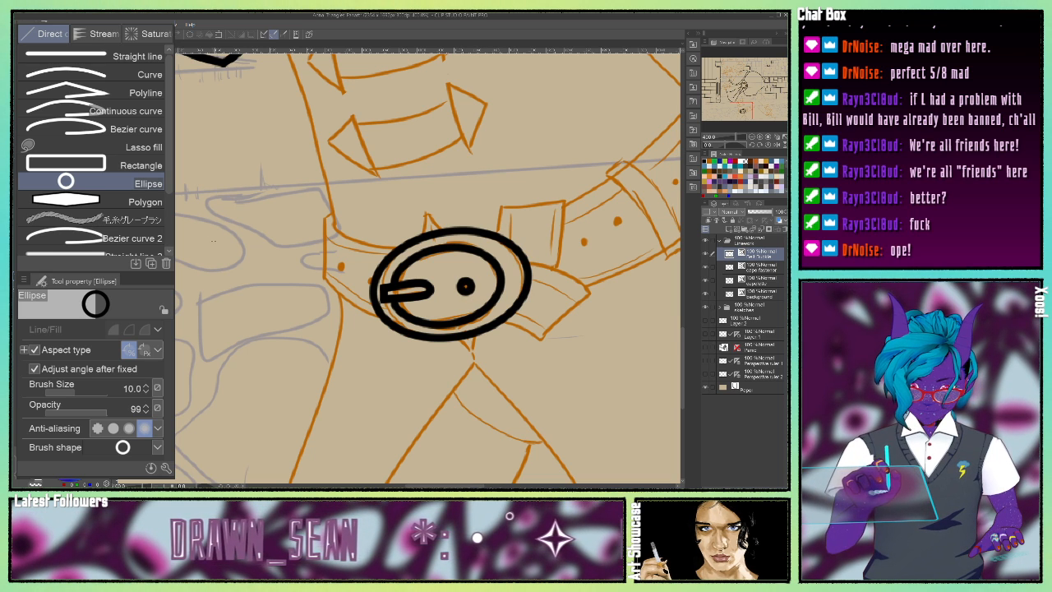
key("o")
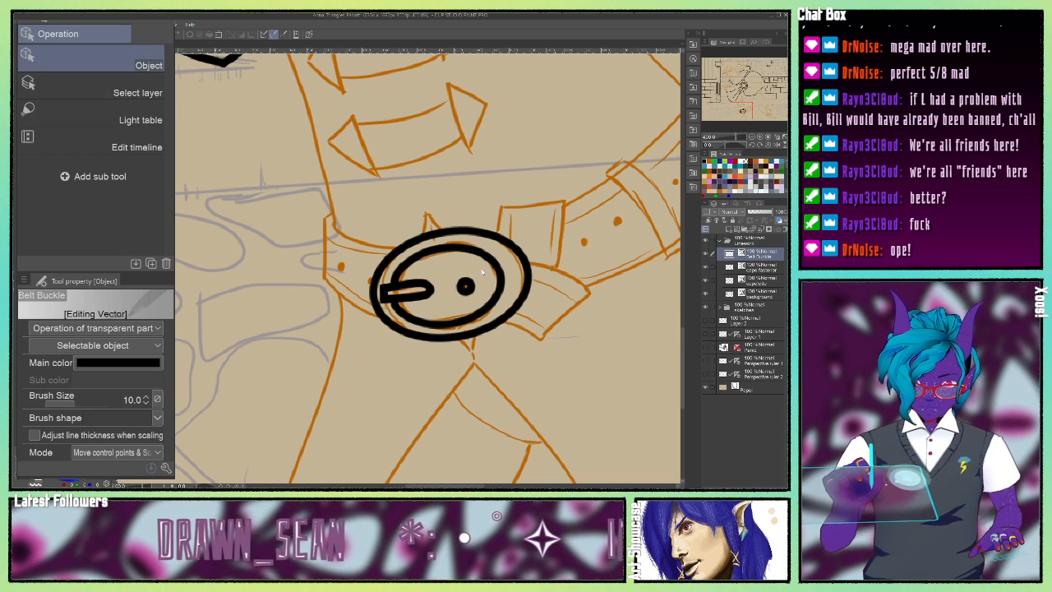
left_click(469, 284)
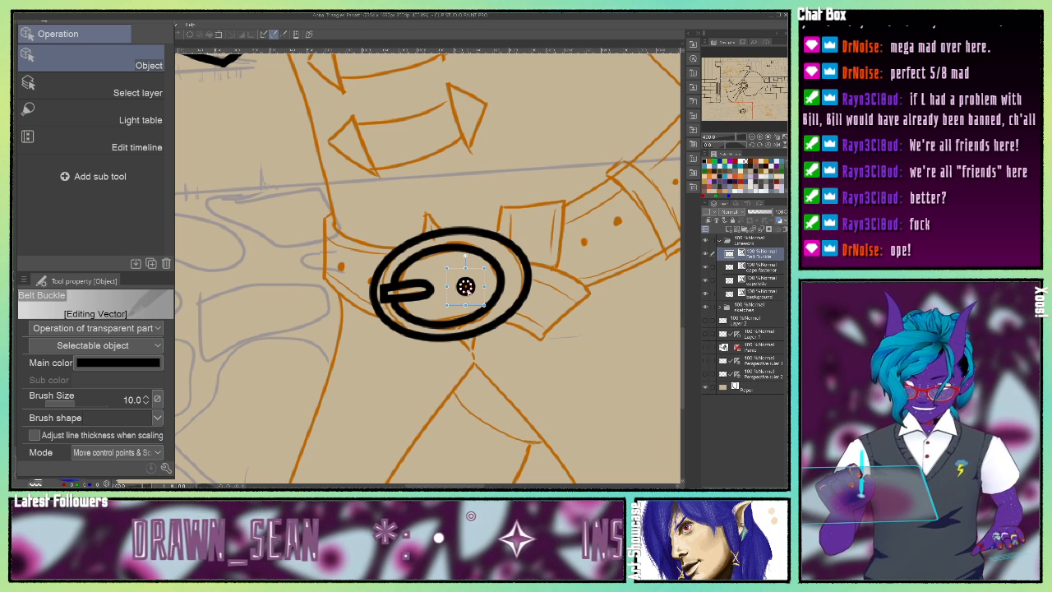
left_click_drag(565, 255, 557, 261)
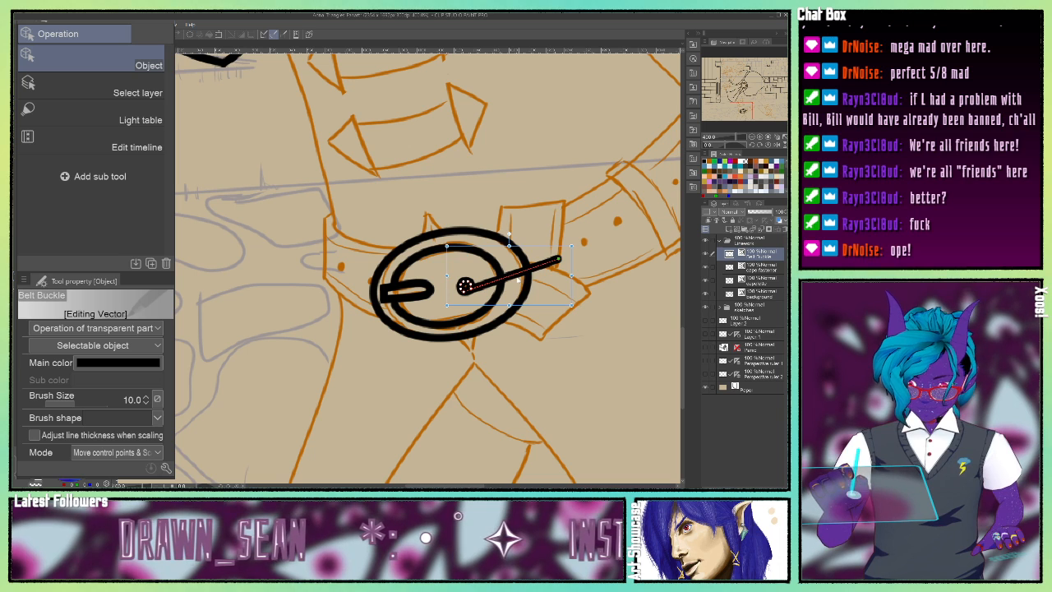
right_click(507, 290)
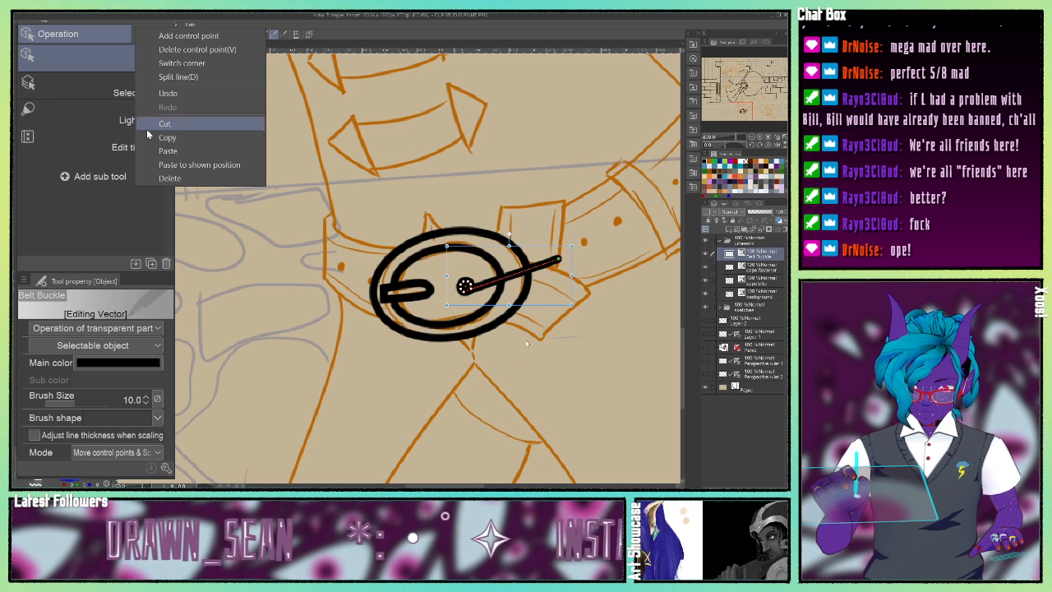
left_click(489, 388)
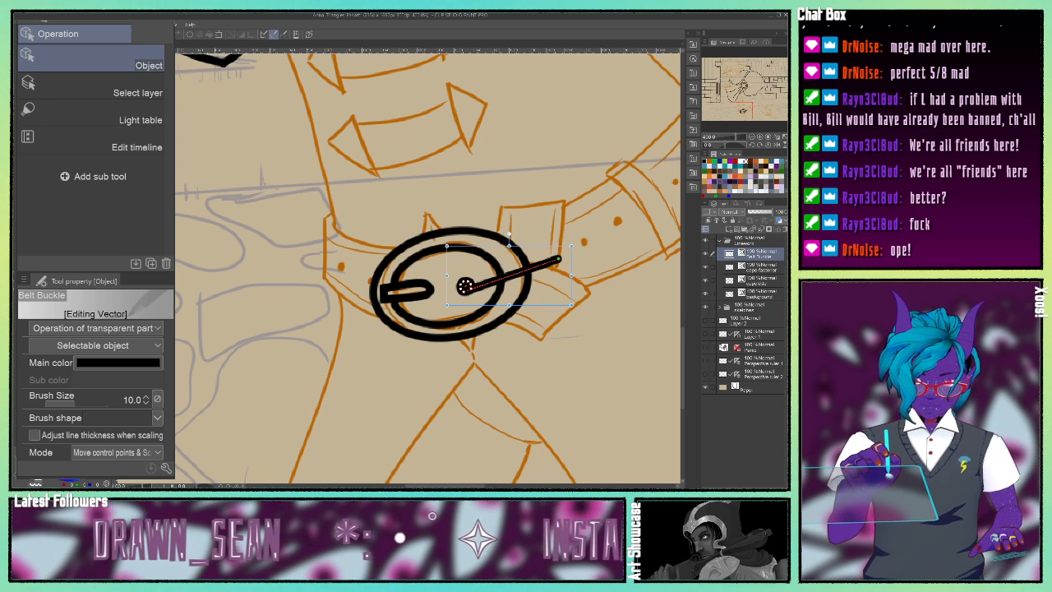
key("Delete")
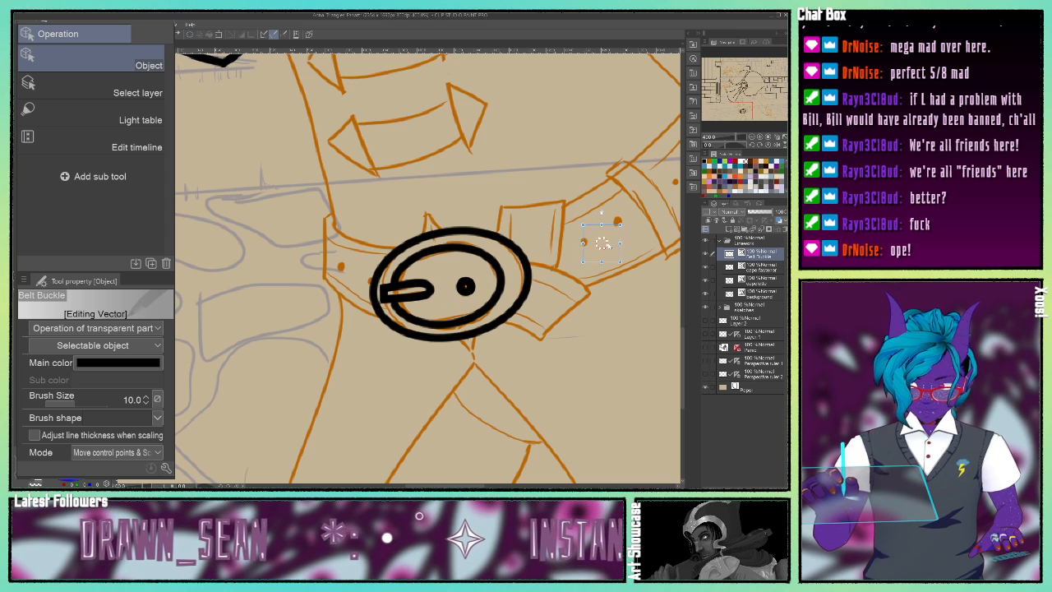
Place copies of the circle over the two sketched belt holes to the right of the buckle, before the belt's next loop.
left_click(584, 240)
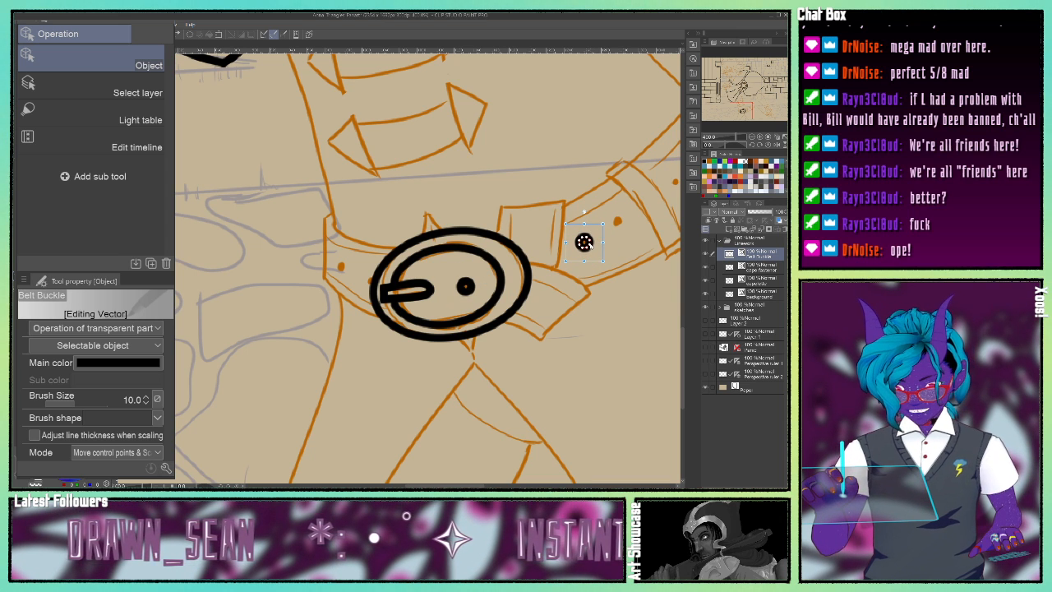
left_click(465, 286)
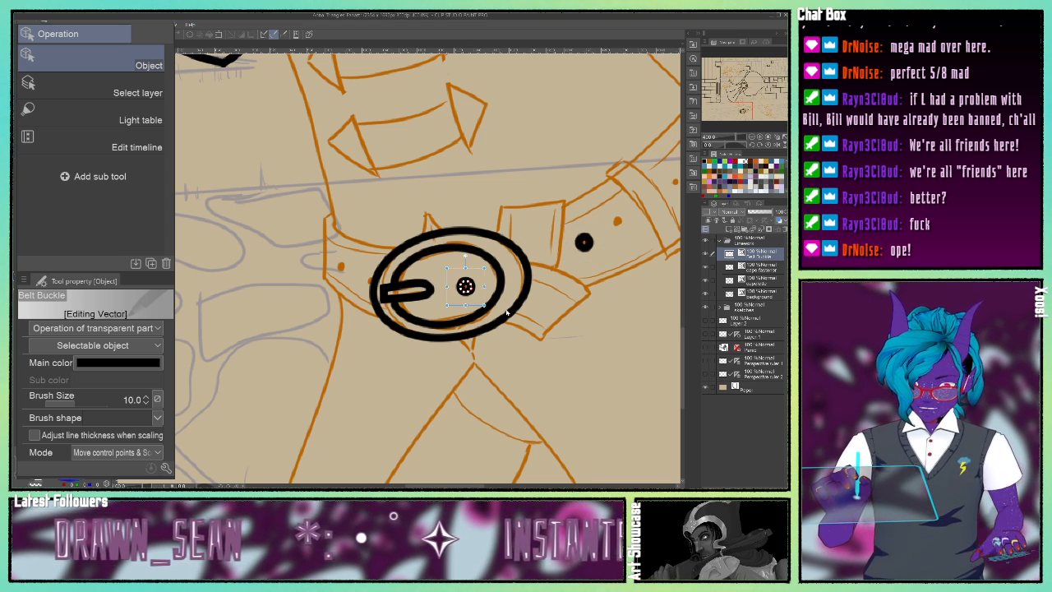
left_click(470, 334)
left_click_drag(468, 287, 620, 224)
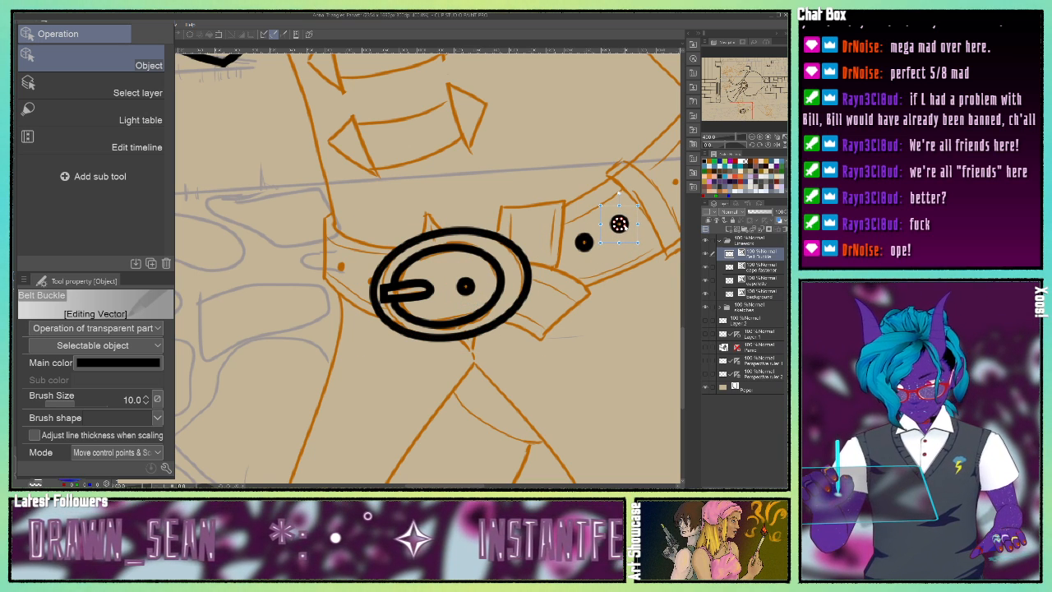
Paste two more copies of the circle and place them over the sketched belt holes left of the buckle.
left_click(465, 286)
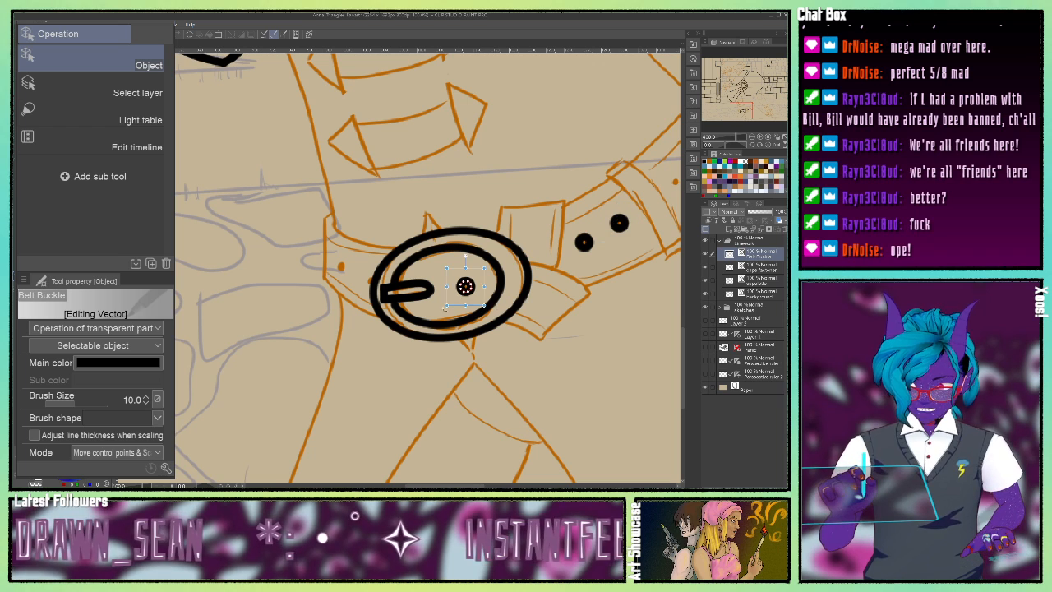
left_click(491, 308)
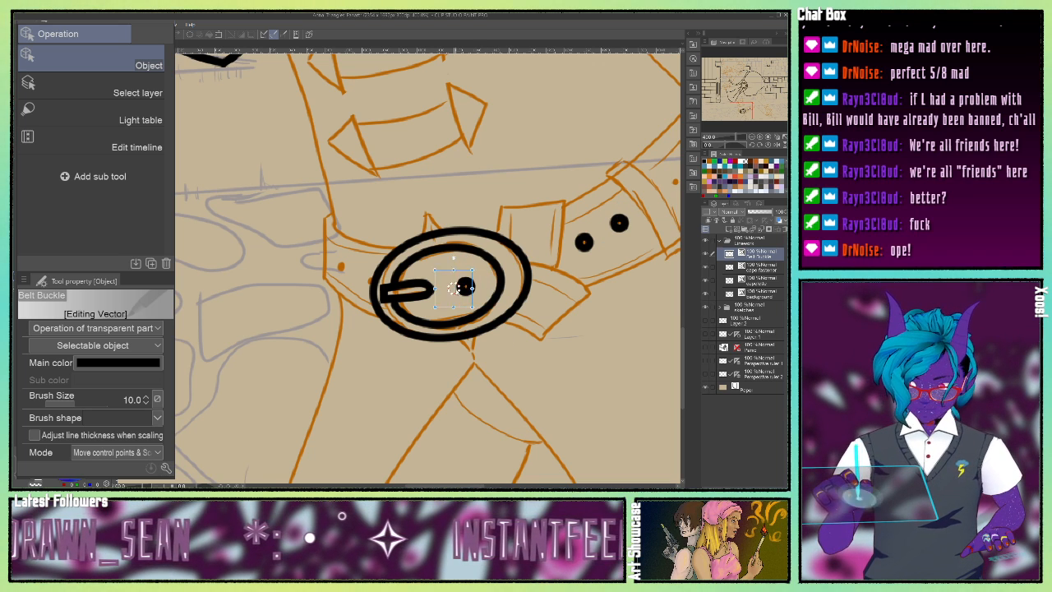
left_click(364, 277)
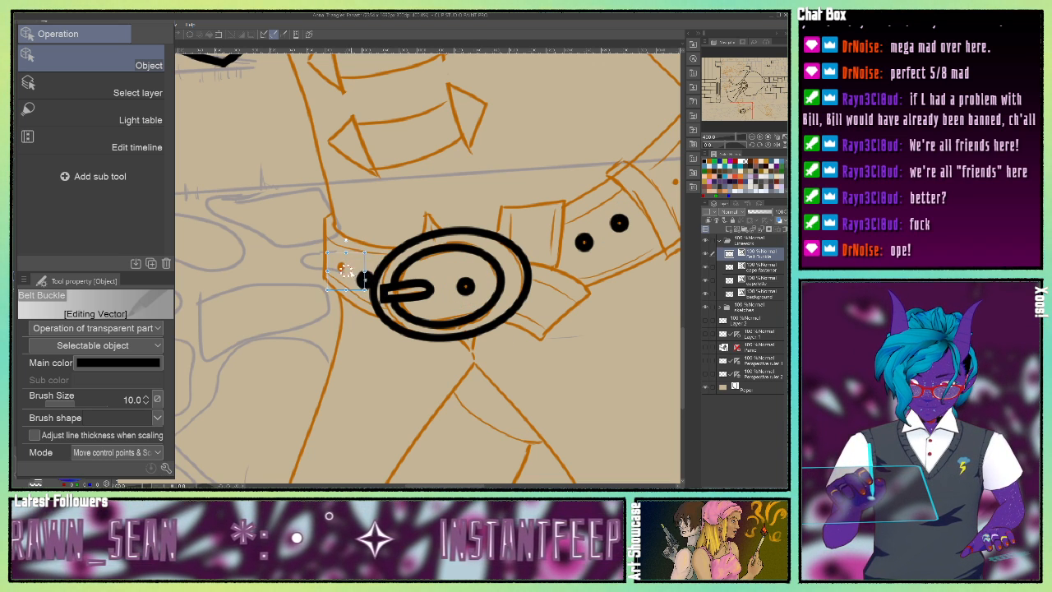
left_click(341, 267)
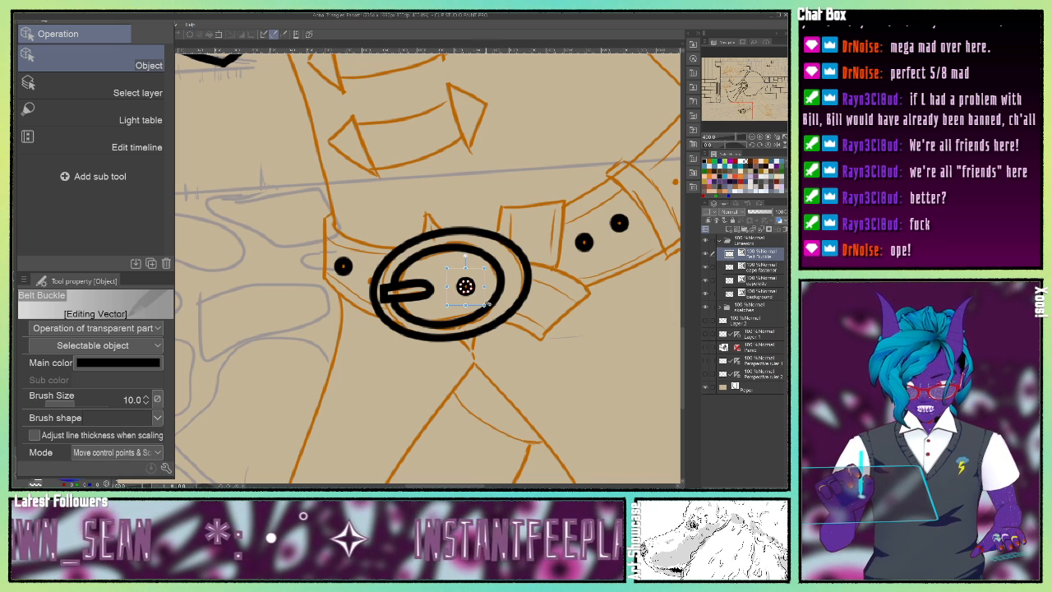
left_click(479, 335)
left_click(467, 287)
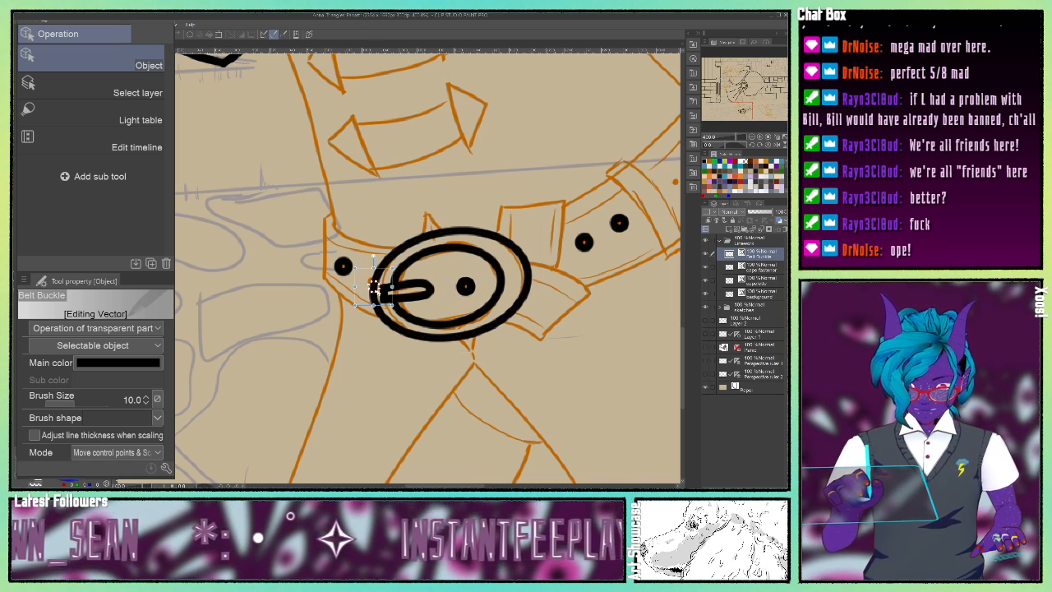
left_click(370, 282)
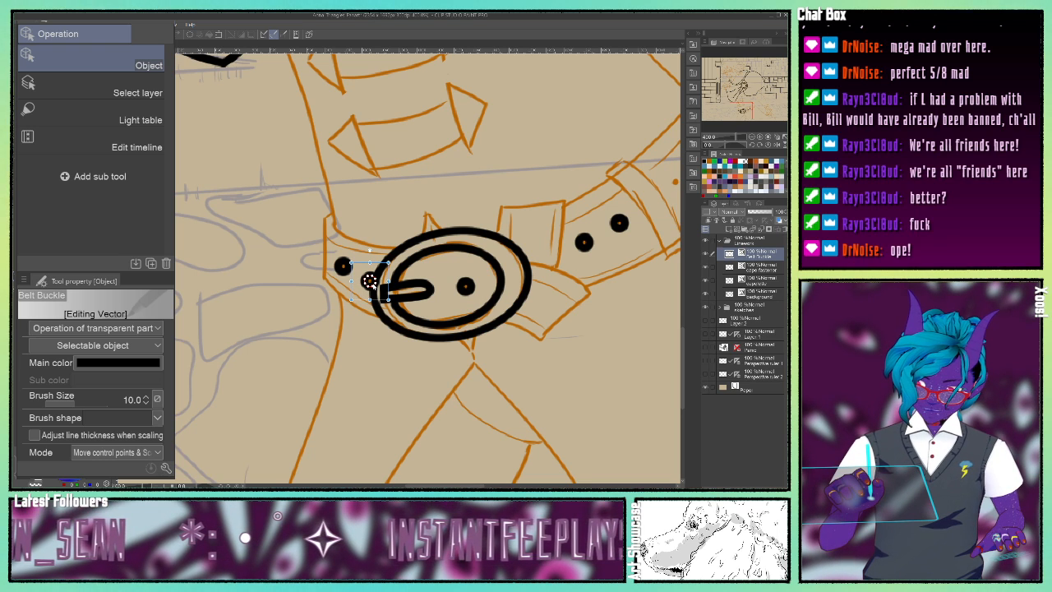
left_click_drag(372, 285, 373, 283)
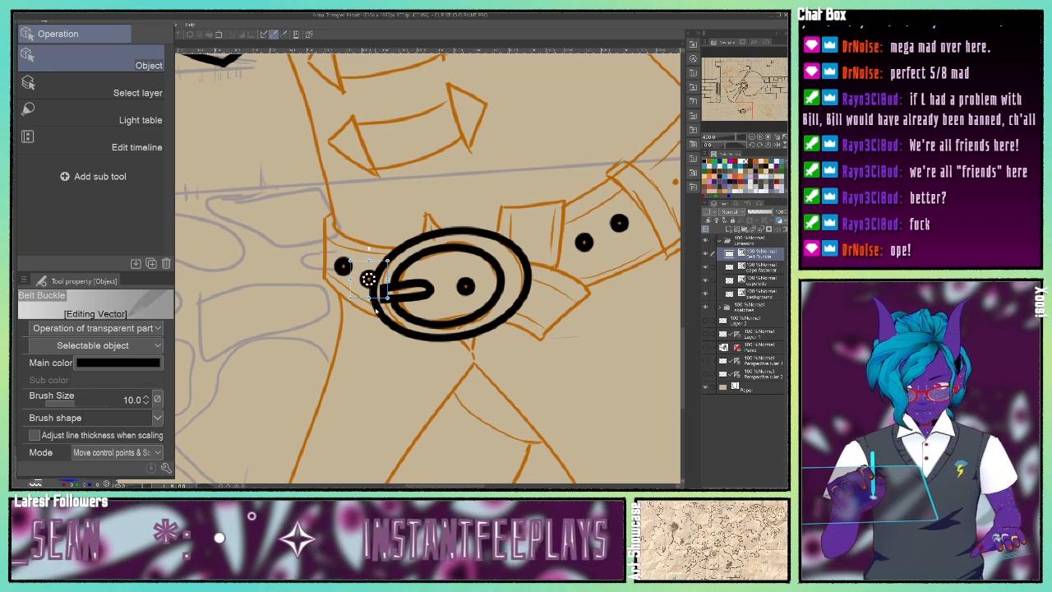
Paste two more circle copies and align them with the sketched holes on the belt section at the far right hip.
key("ctrl+v")
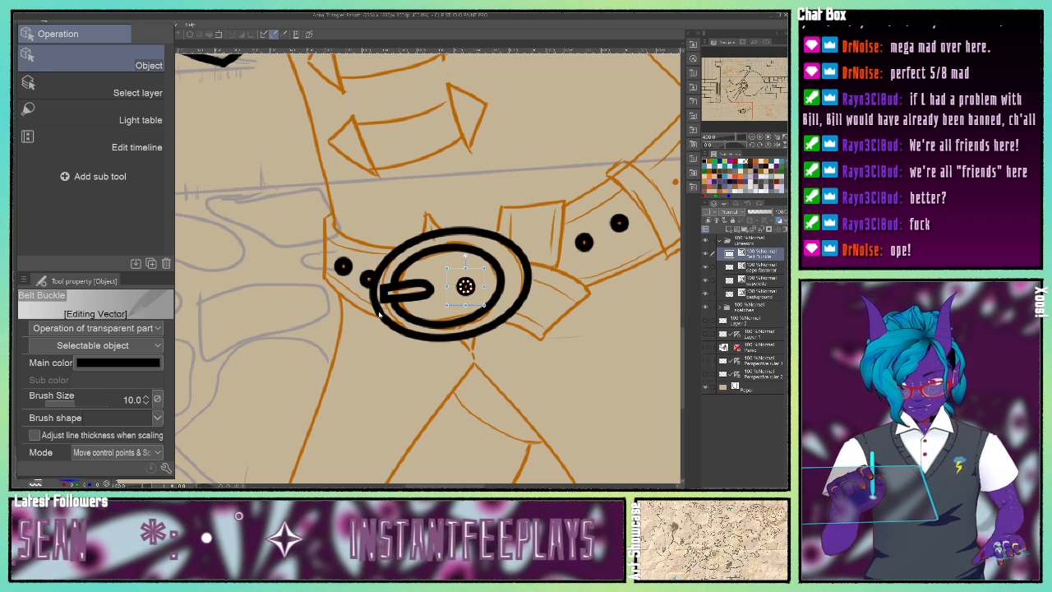
mouse_move(507, 262)
left_mouse_down()
mouse_move(328, 360)
mouse_move(442, 320)
mouse_move(503, 278)
left_mouse_up()
left_click(370, 437)
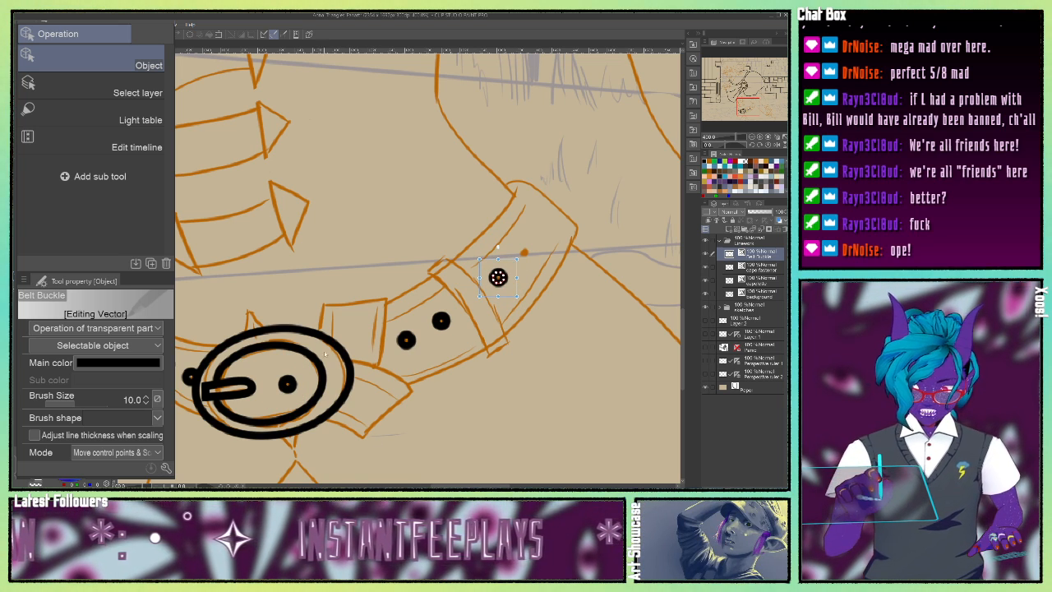
left_click(397, 450)
key("ctrl+v")
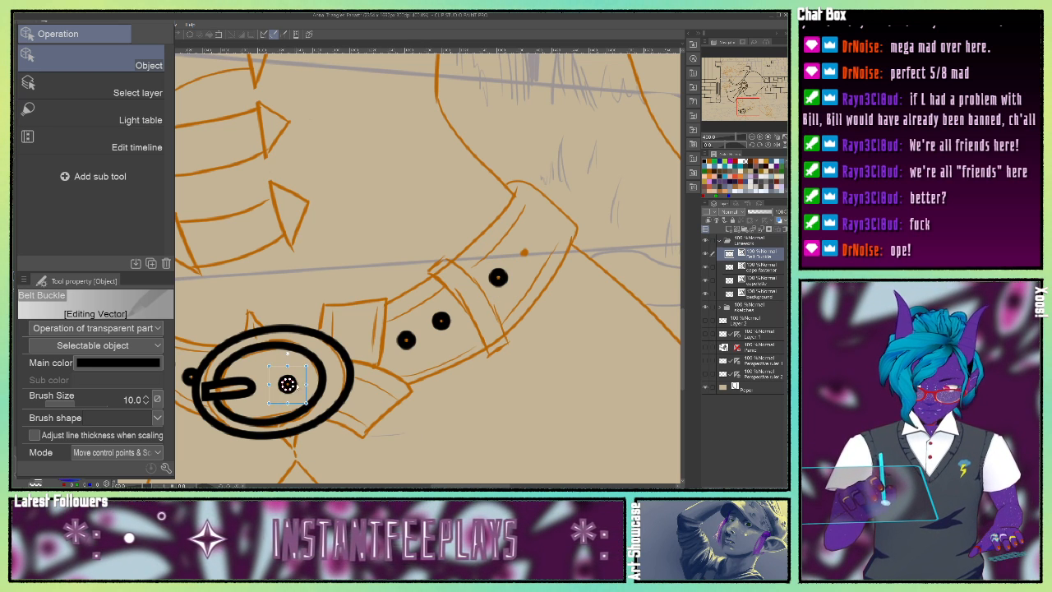
left_click_drag(291, 386, 532, 253)
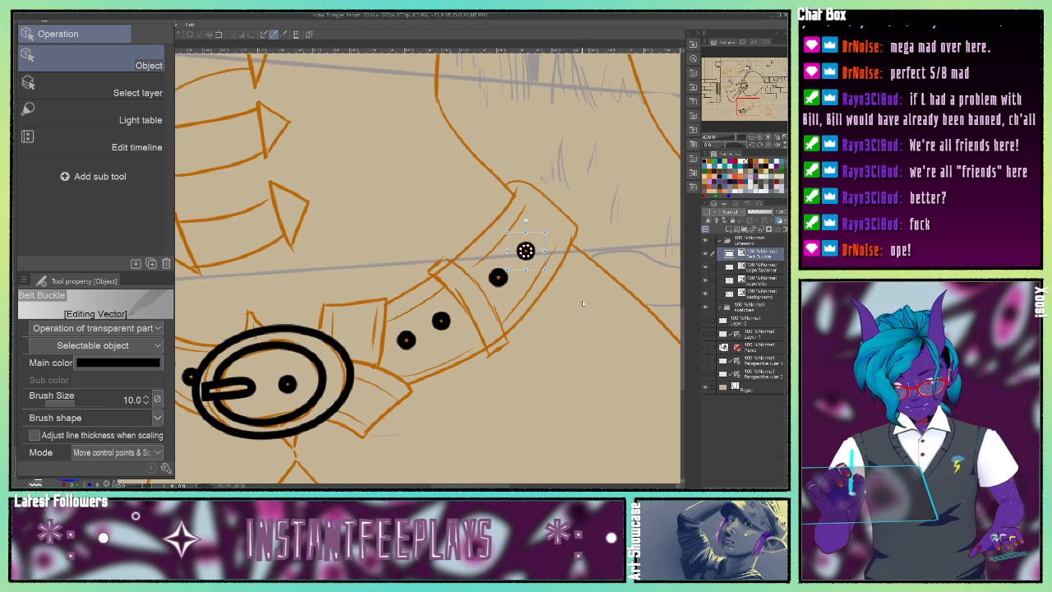
left_click_drag(526, 252, 530, 250)
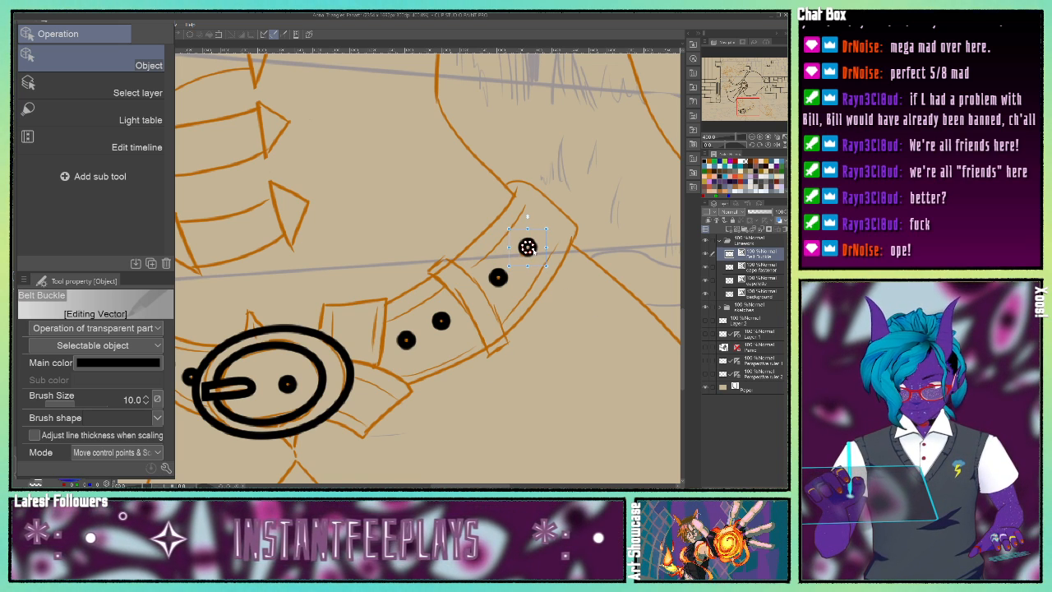
left_click(532, 358)
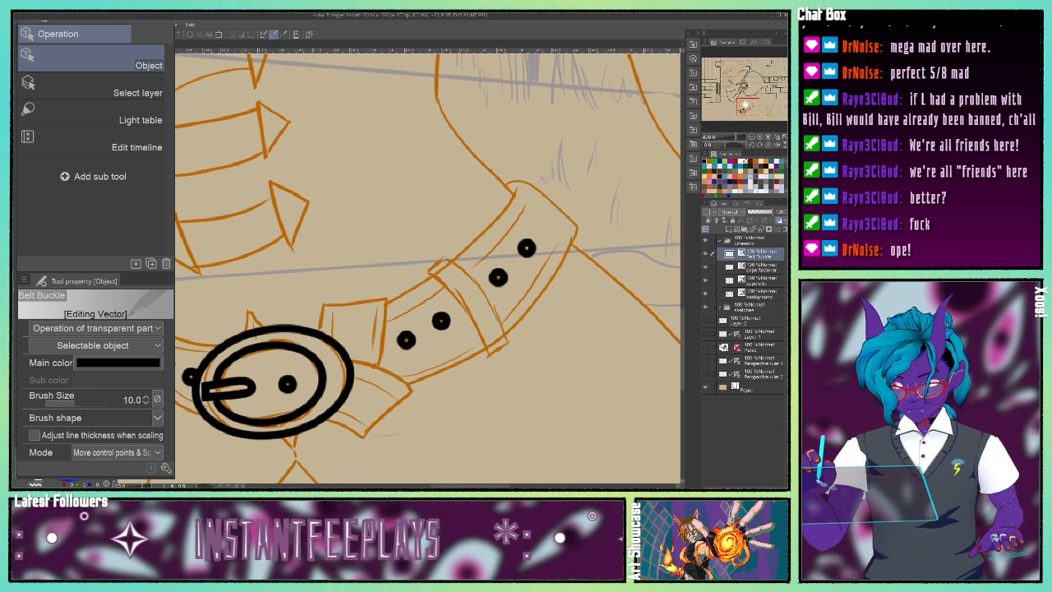
Make the background line art layer the active layer.
mouse_move(744, 104)
left_mouse_down()
mouse_move(727, 70)
mouse_move(742, 109)
left_mouse_up()
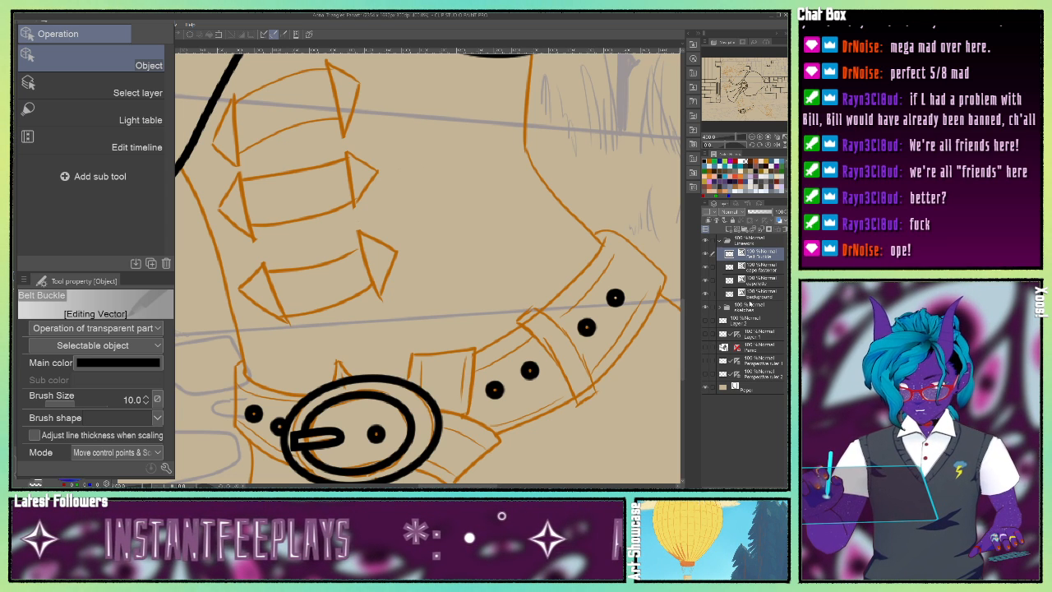
left_click(763, 280)
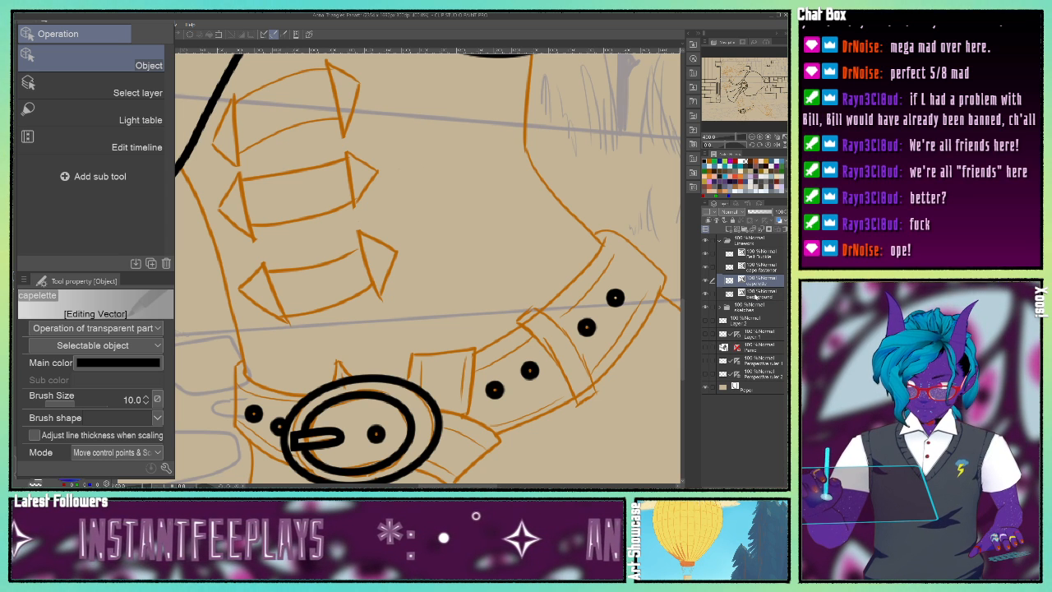
left_click(756, 293)
left_click(727, 228)
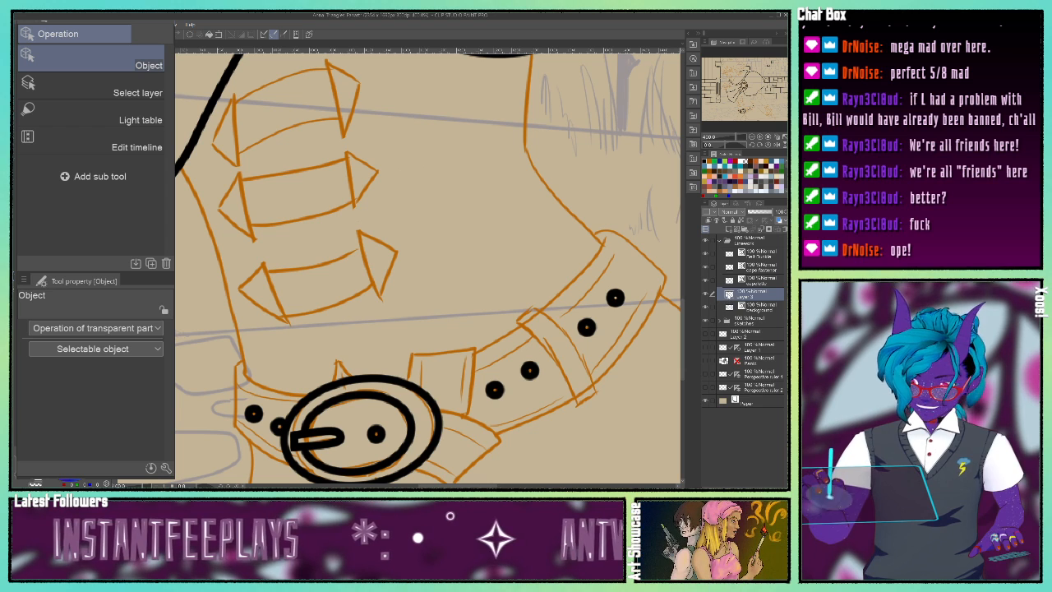
right_click(743, 293)
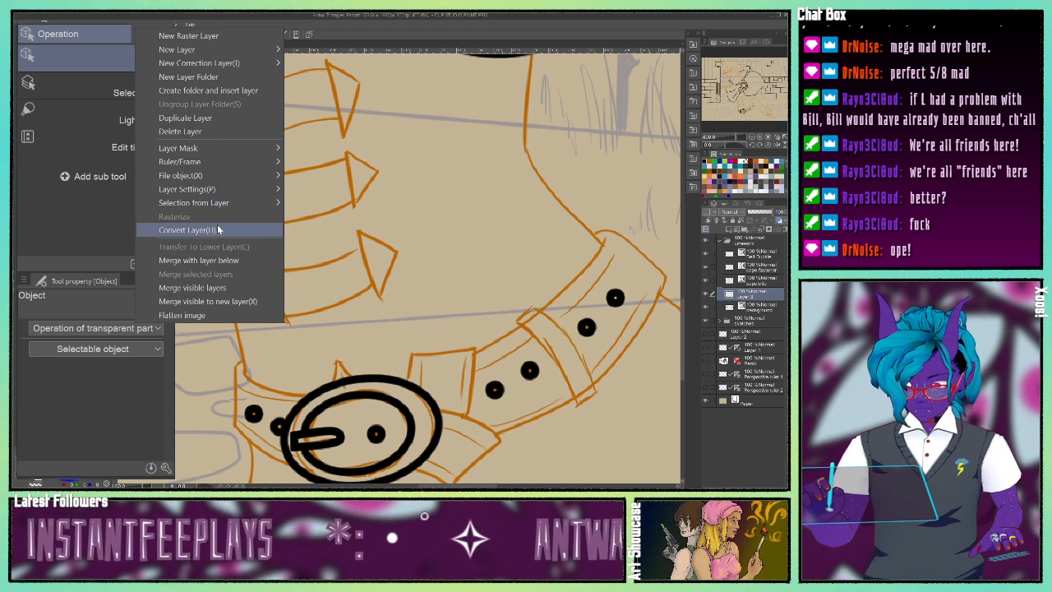
left_click(221, 131)
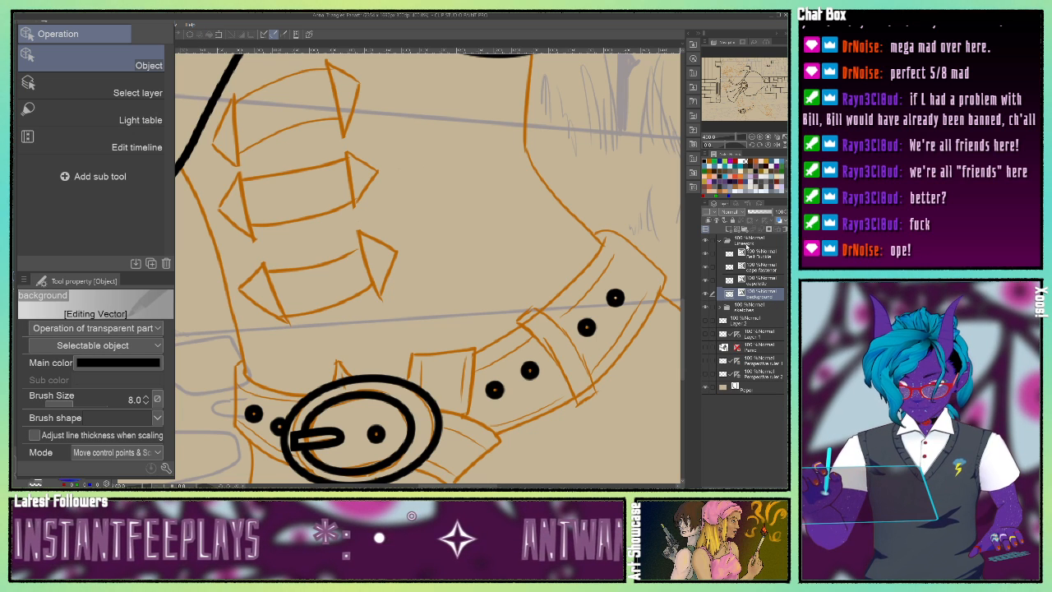
Create a new vector layer above the background layer and name it coat.
key("ctrl+z")
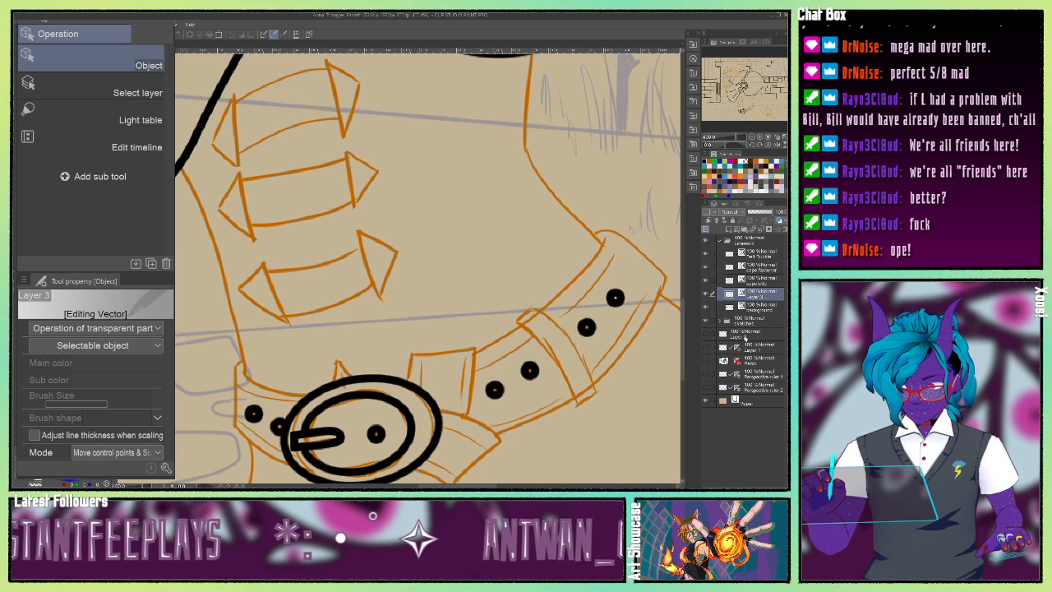
key("Return")
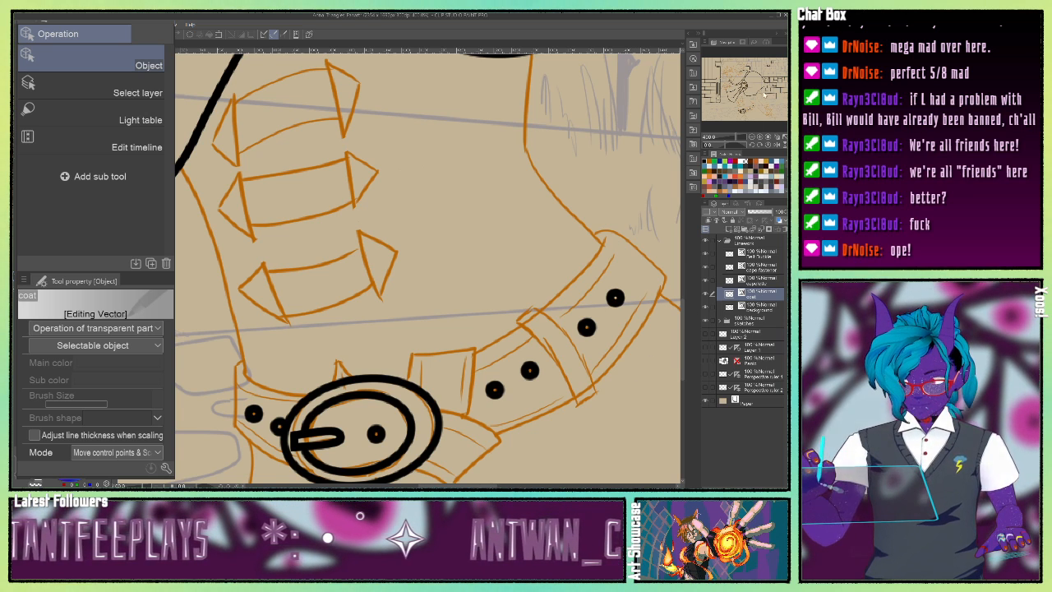
Ink the coat's right side edge with the Continuous curve tool, from the capelette hem down to the belt.
left_click_drag(747, 101, 751, 98)
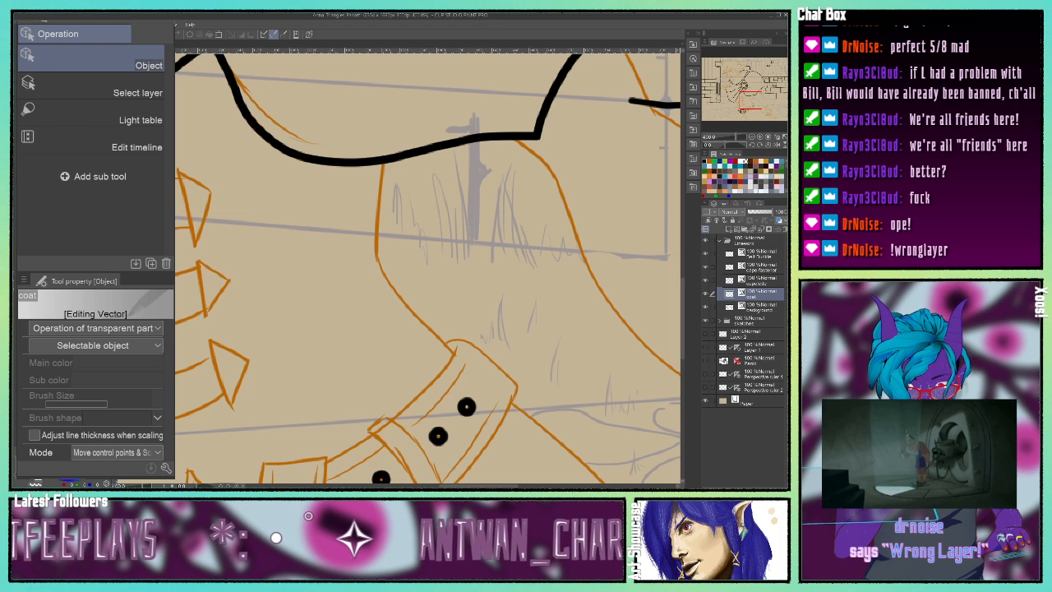
key("u")
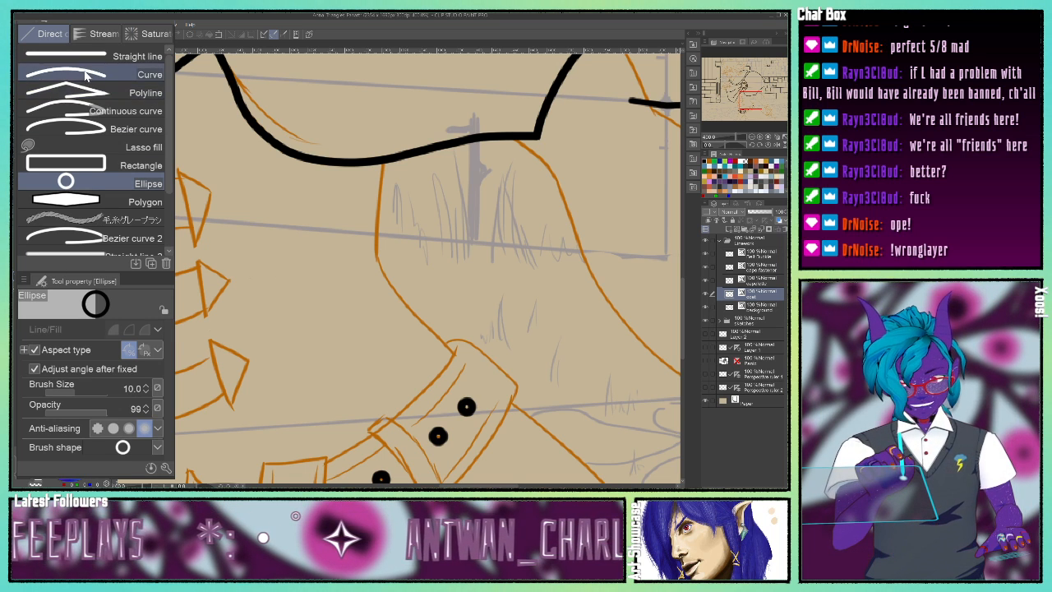
left_click(87, 109)
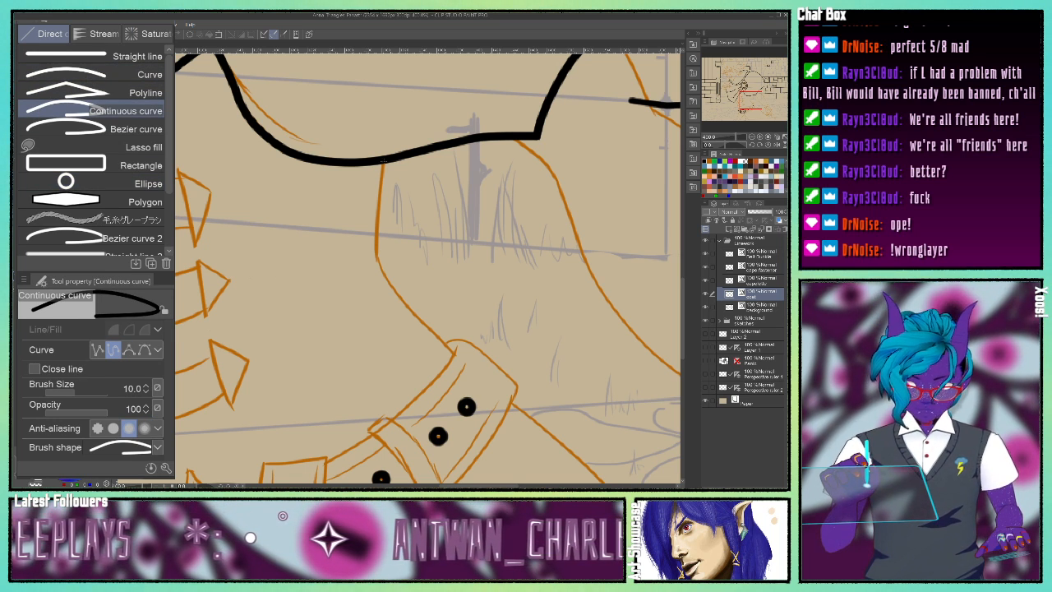
left_click(382, 162)
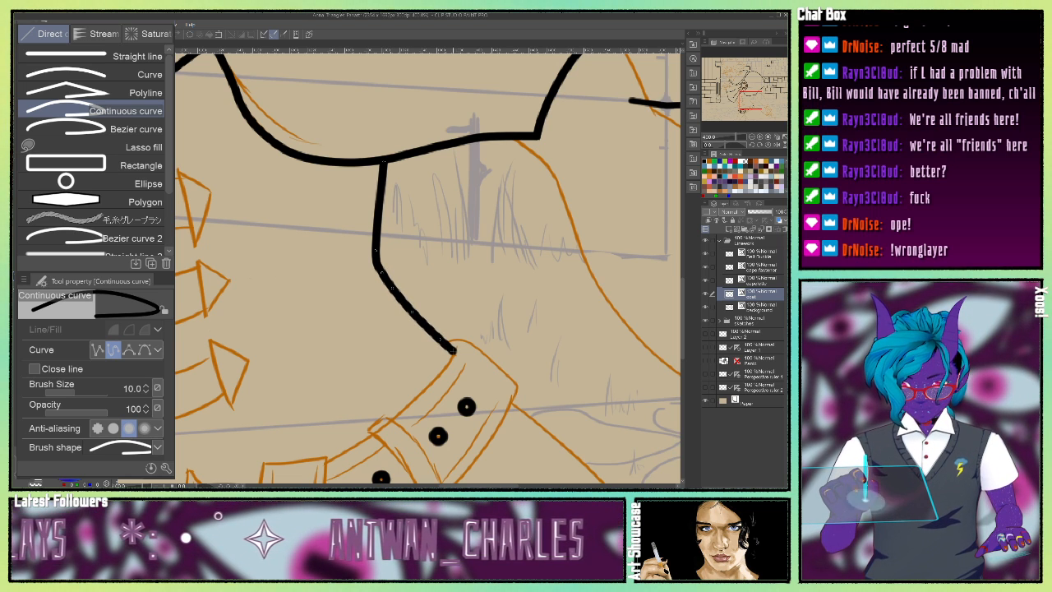
Ink the coat's left side edge as a continuous curve from the capelette corner down to the belt.
mouse_move(747, 106)
left_mouse_down()
mouse_move(726, 119)
mouse_move(734, 105)
left_mouse_up()
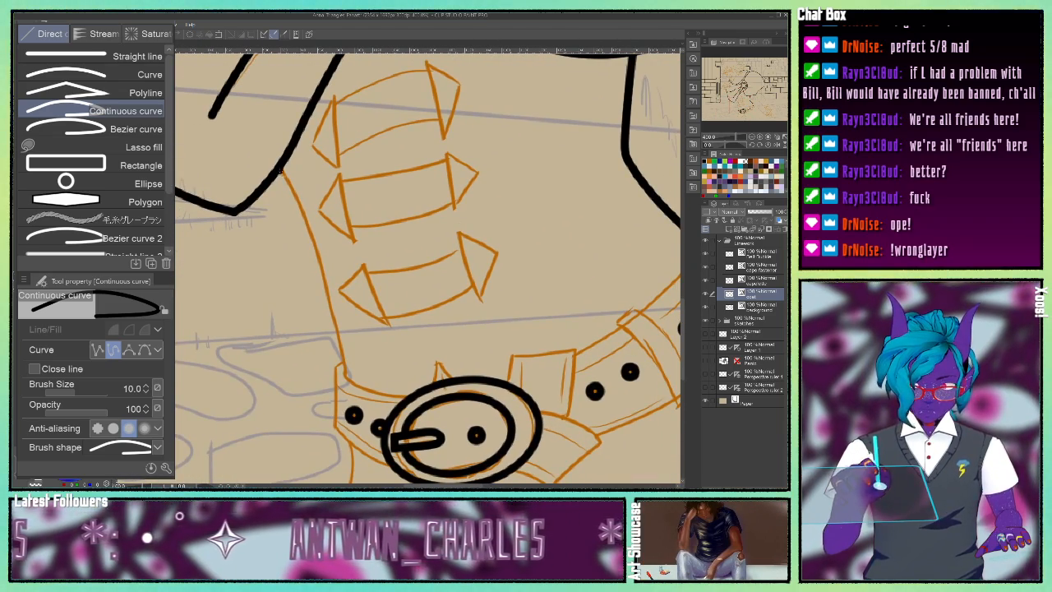
left_click(281, 171)
left_click(300, 209)
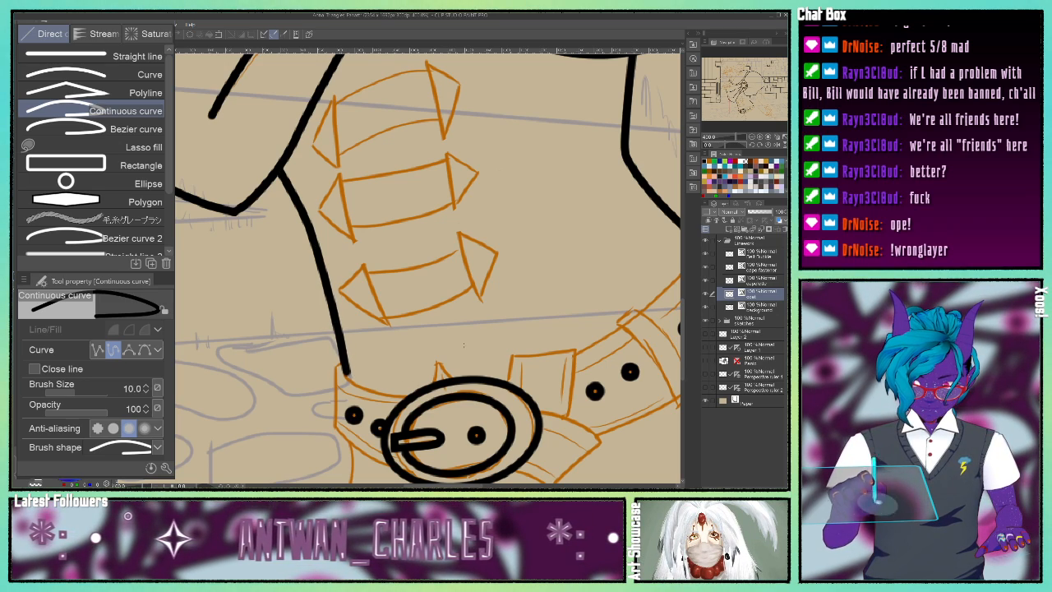
Ink two long continuous curves down the coat front, through the inner edges of the three straps' right and left pointed ends.
mouse_move(742, 98)
left_mouse_down()
mouse_move(744, 88)
mouse_move(747, 117)
mouse_move(742, 101)
left_mouse_up()
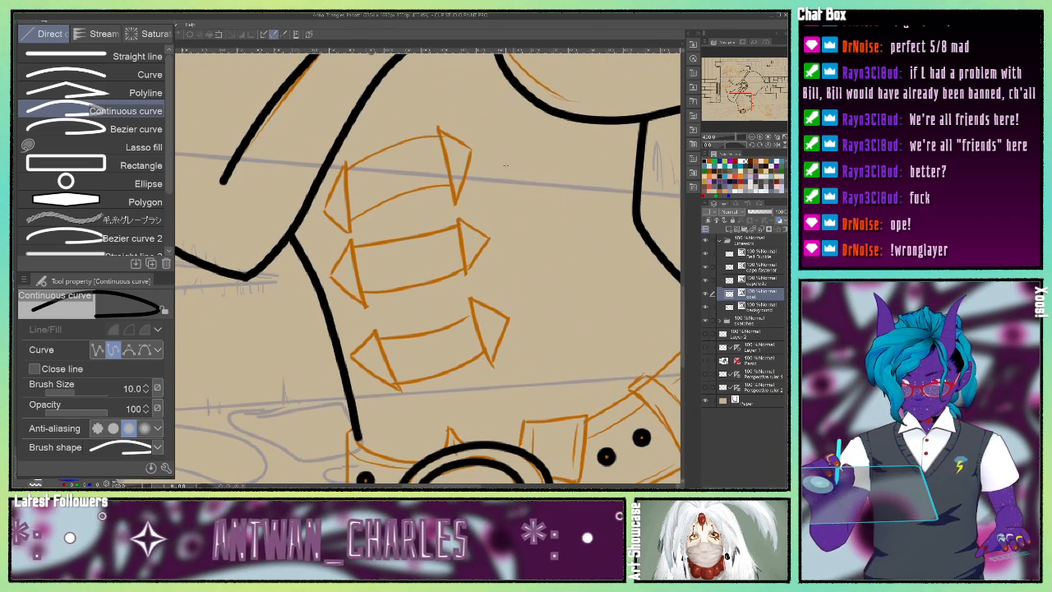
left_click(436, 125)
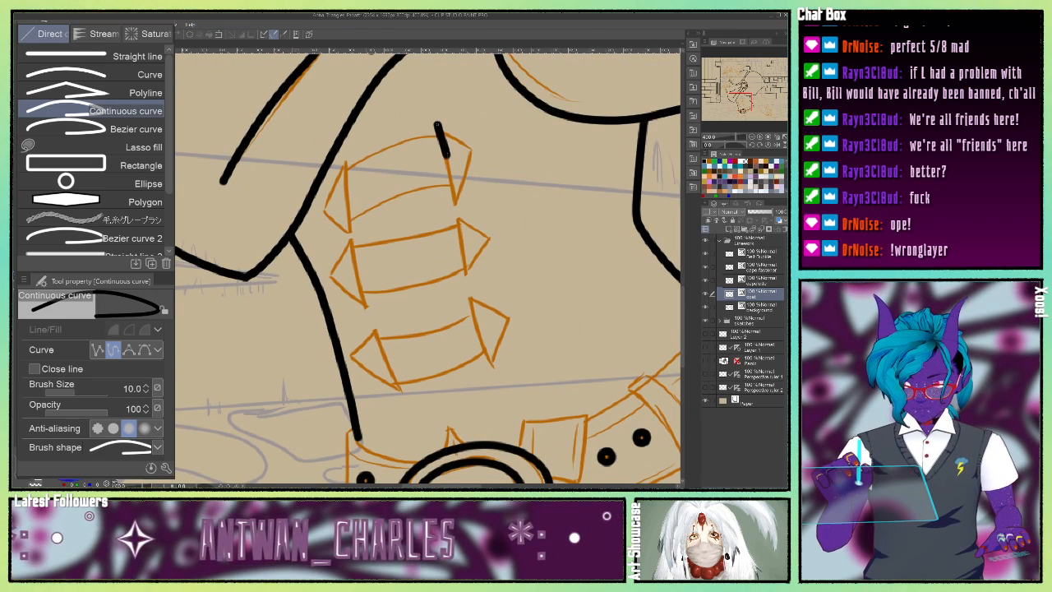
left_click(446, 160)
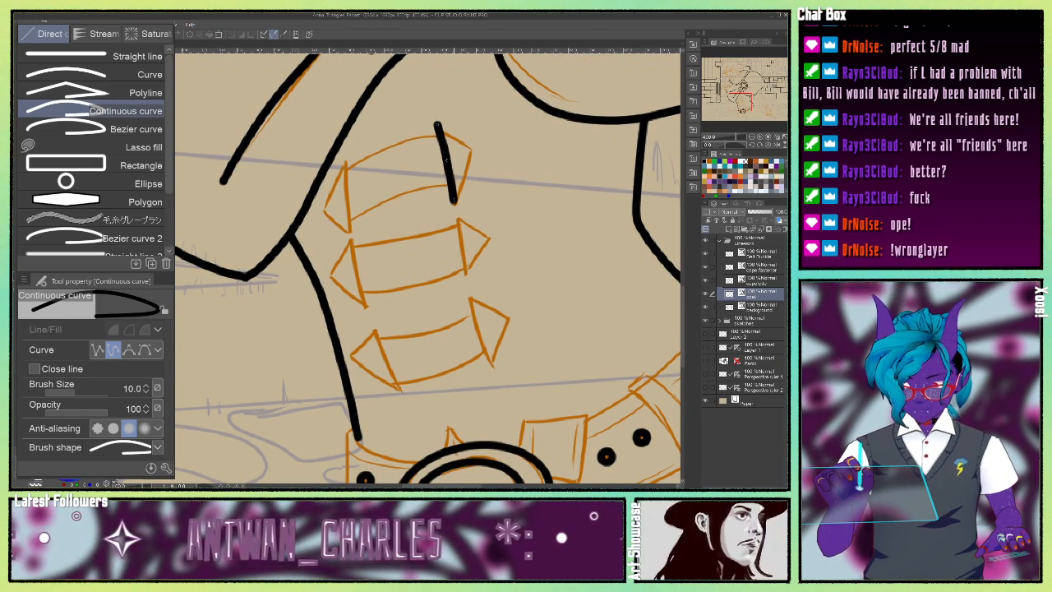
left_click(455, 202)
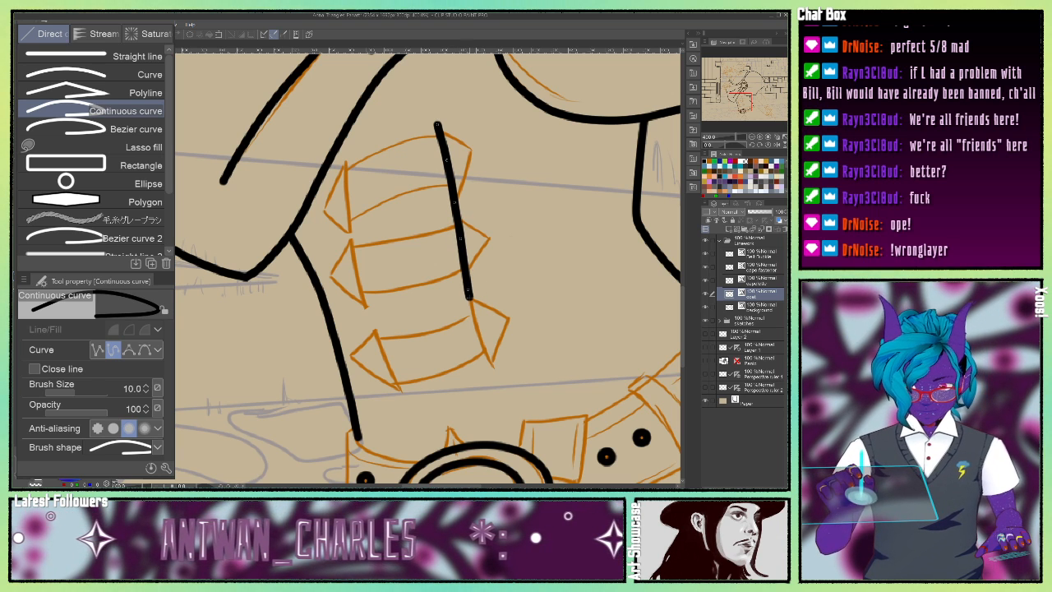
left_click(470, 301)
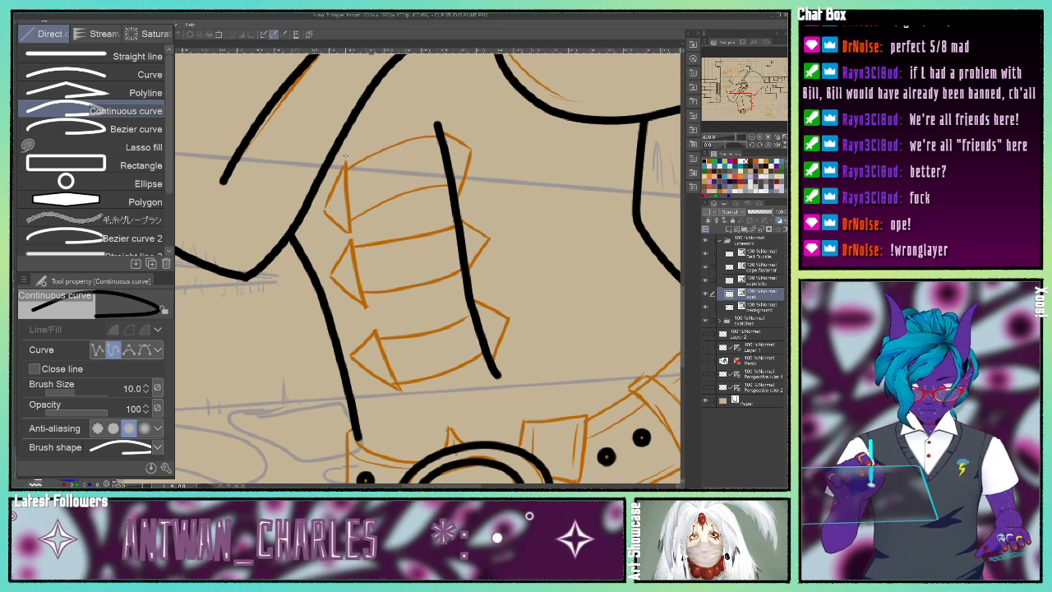
left_click(345, 150)
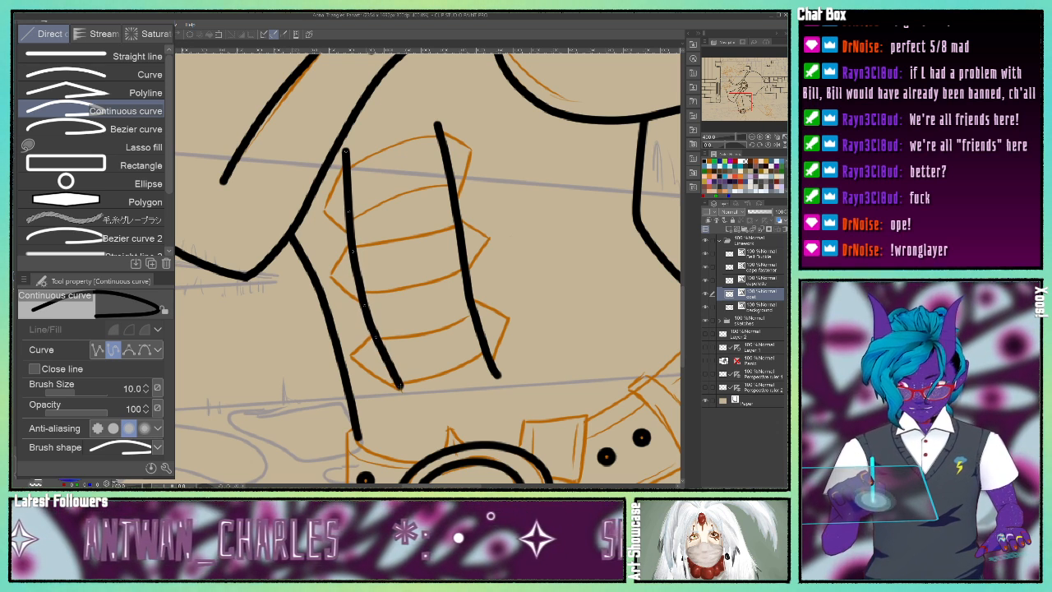
double_click(402, 399)
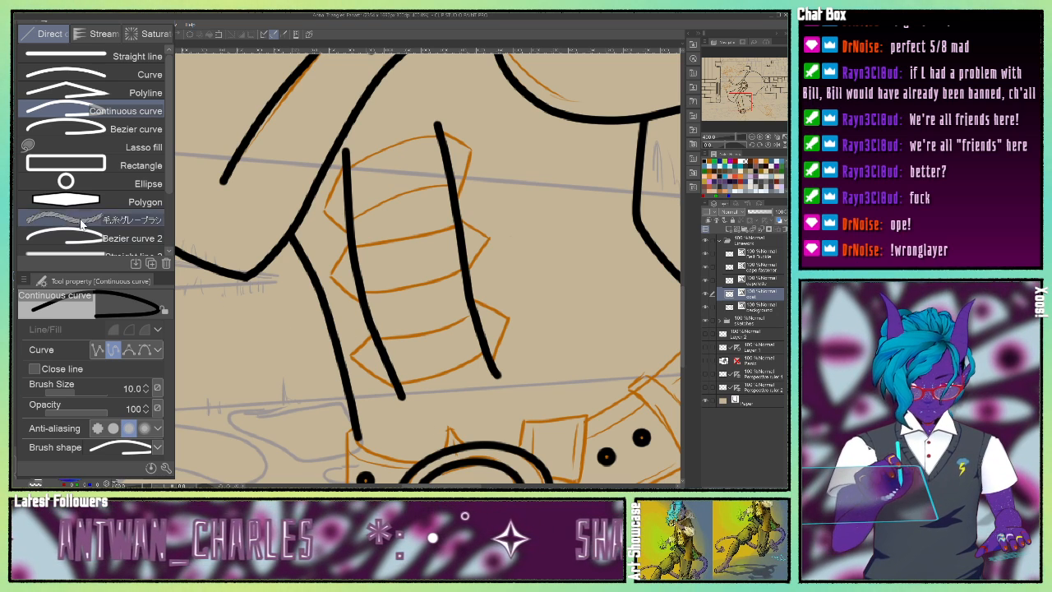
Ink the upper and lower edges of the lowest coat strap with the Curve tool at brush size 8.0.
left_click(65, 74)
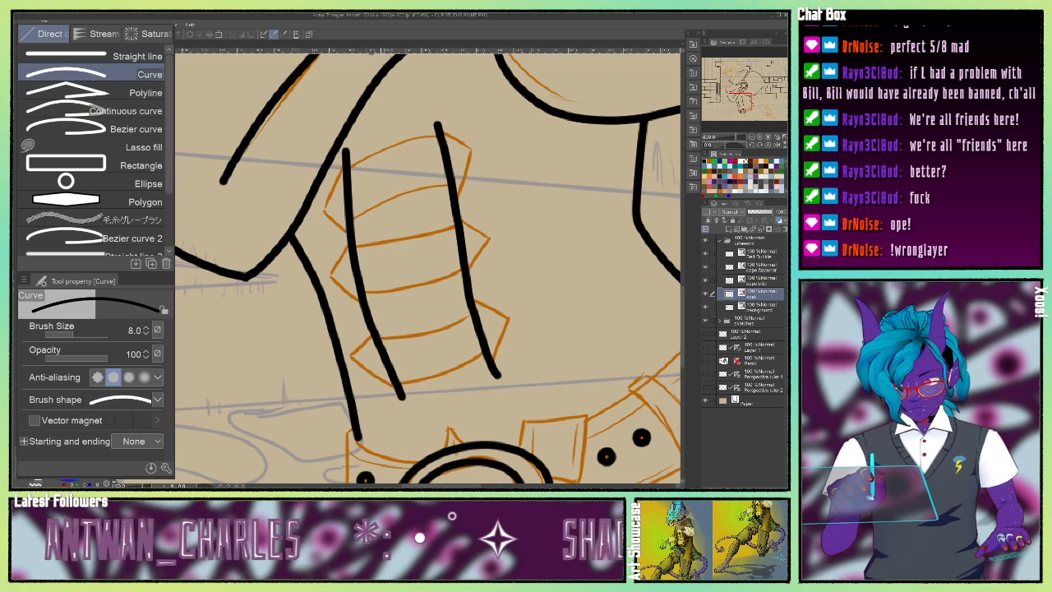
left_click_drag(376, 337, 471, 313)
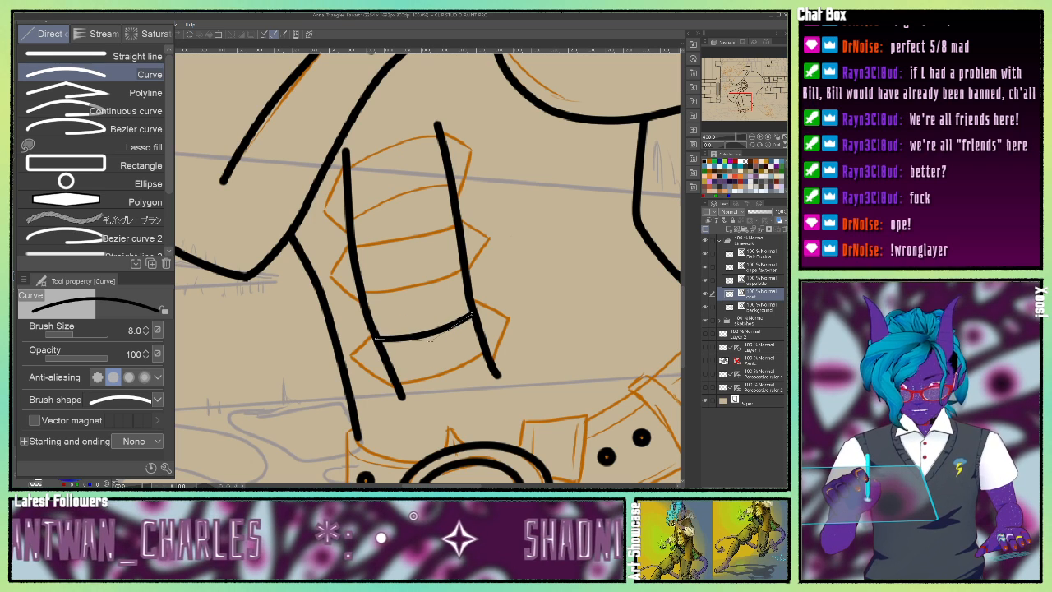
left_click(433, 335)
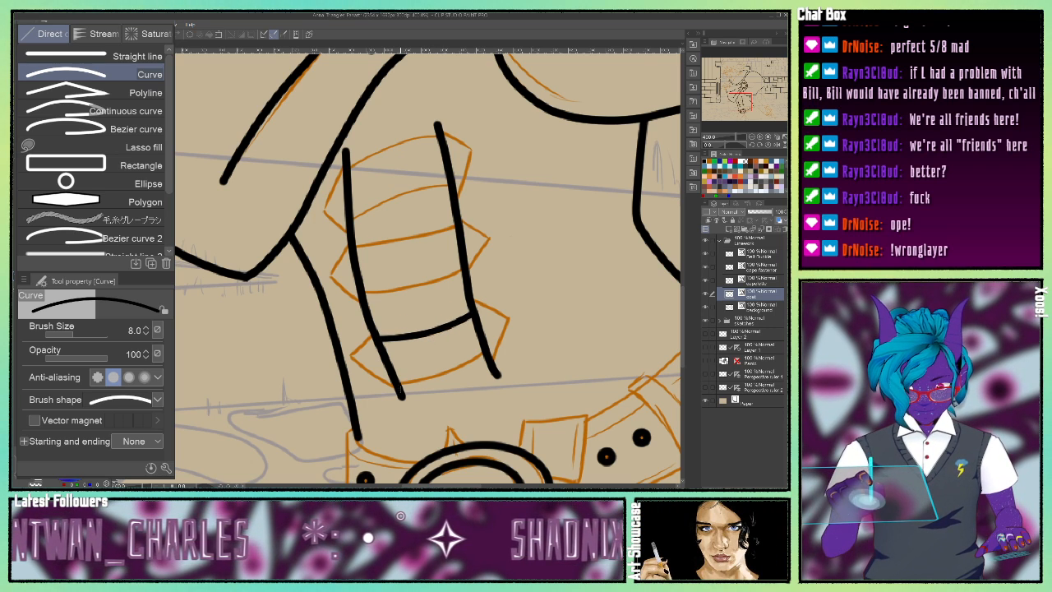
left_click_drag(395, 384, 484, 353)
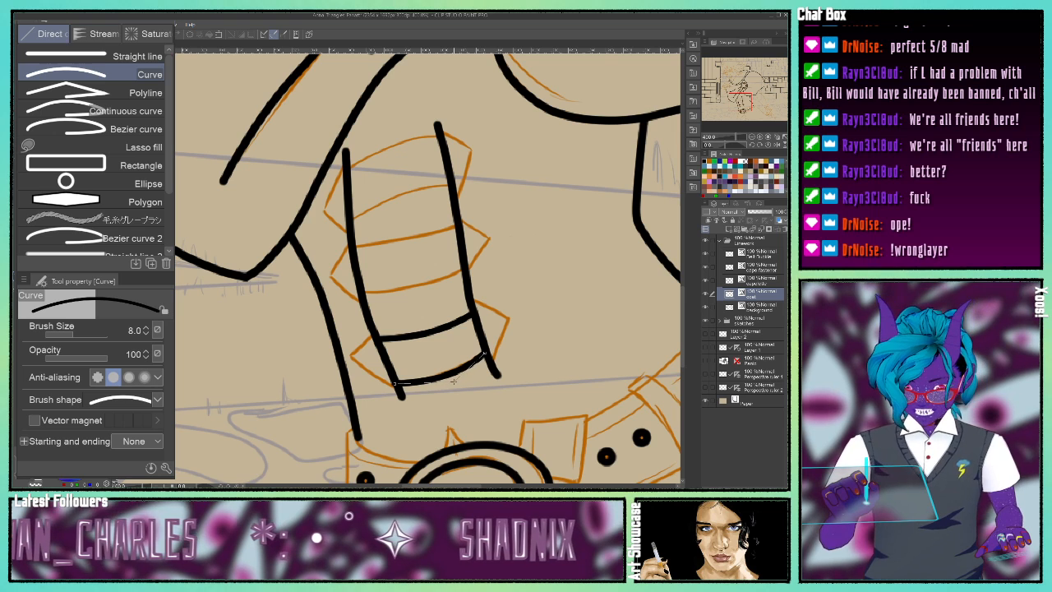
left_click(454, 383)
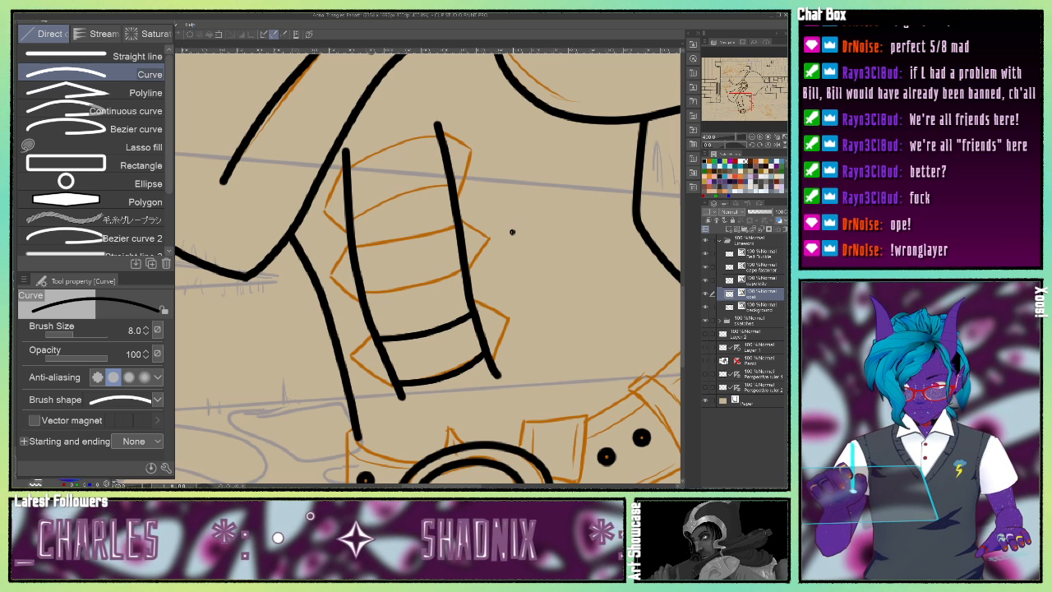
Try reshaping a test arch drawn beside the straps by editing its control points, and delete it.
left_click_drag(512, 233, 570, 230)
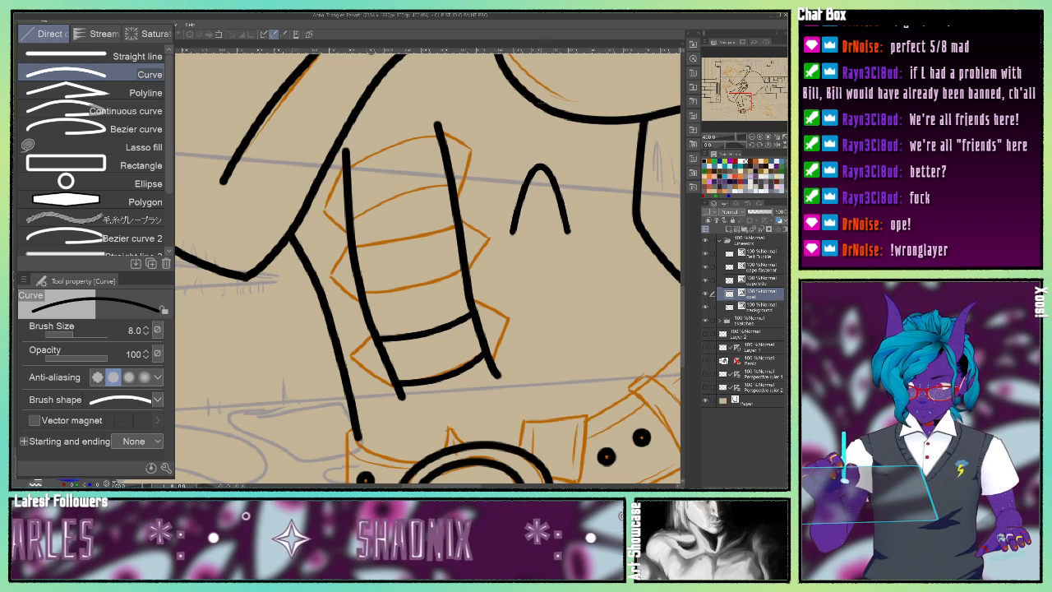
key("o")
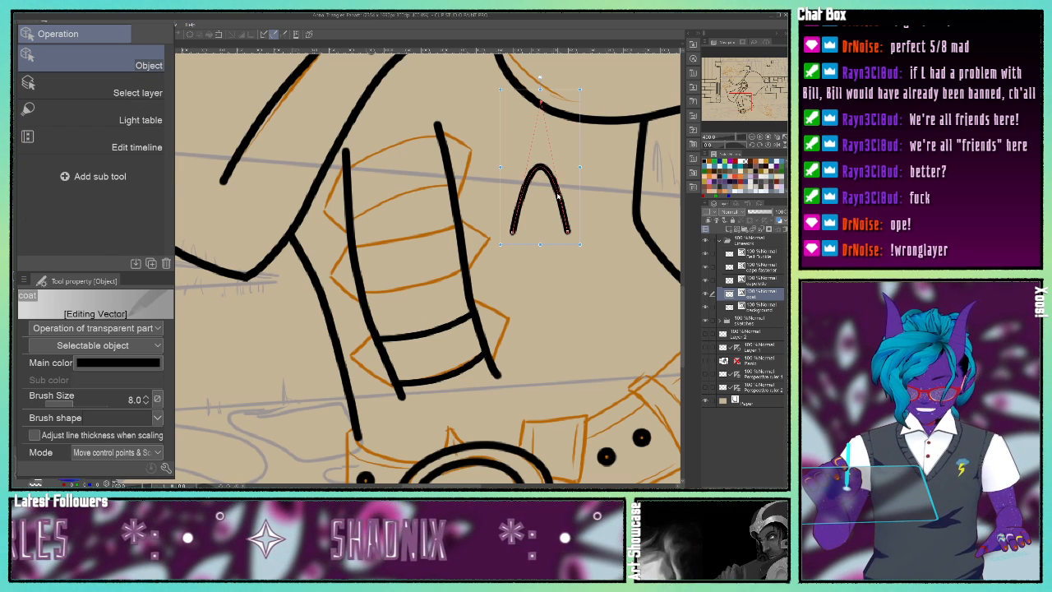
right_click(558, 196)
left_click(175, 36)
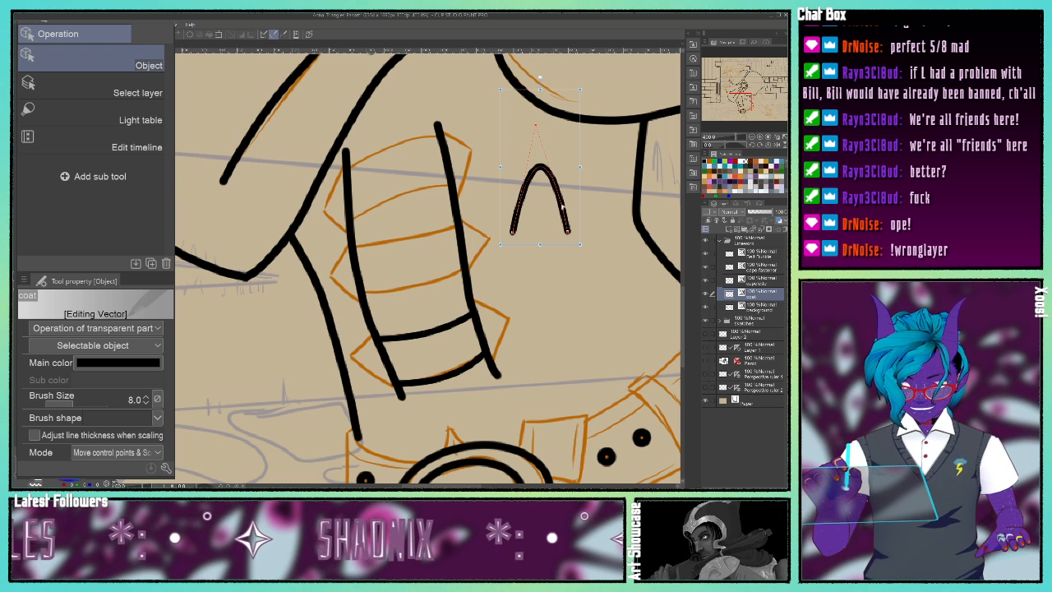
left_click_drag(563, 208, 567, 197)
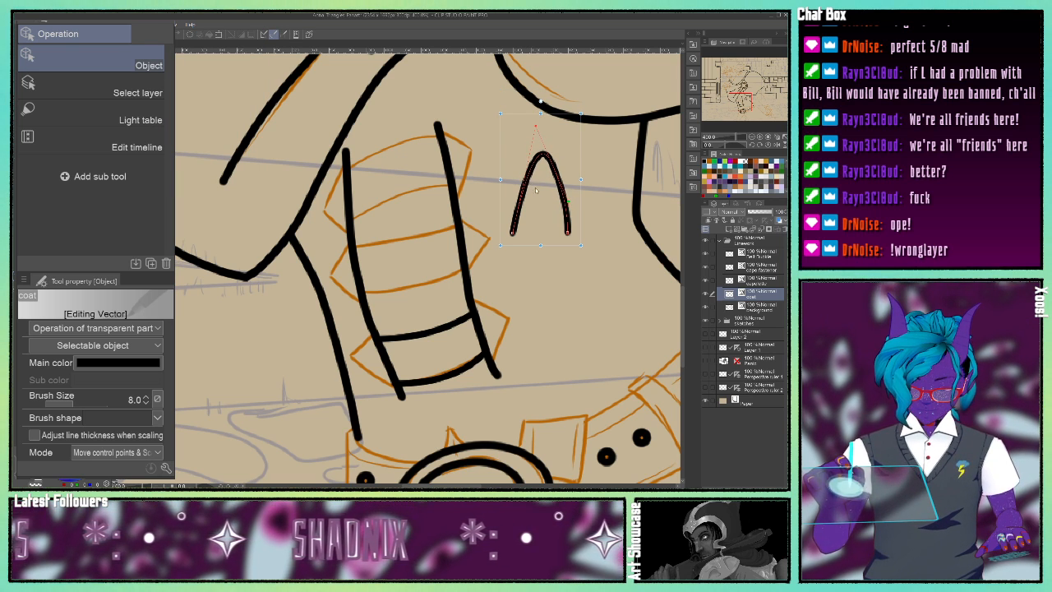
right_click(535, 190)
left_click(173, 40)
left_click_drag(521, 199, 515, 198)
left_click_drag(541, 139, 541, 144)
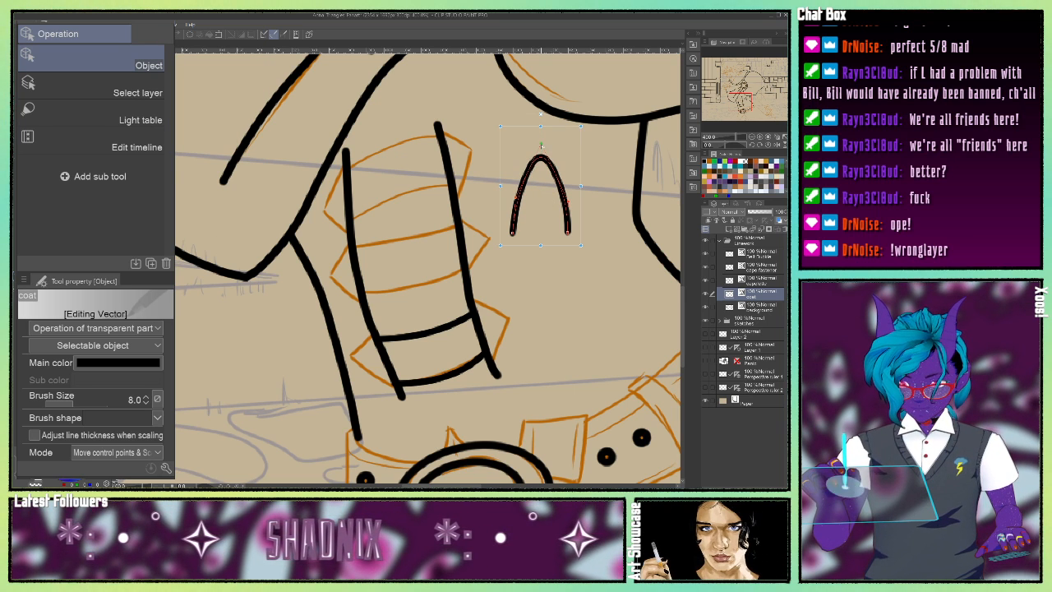
left_click_drag(569, 202, 512, 197)
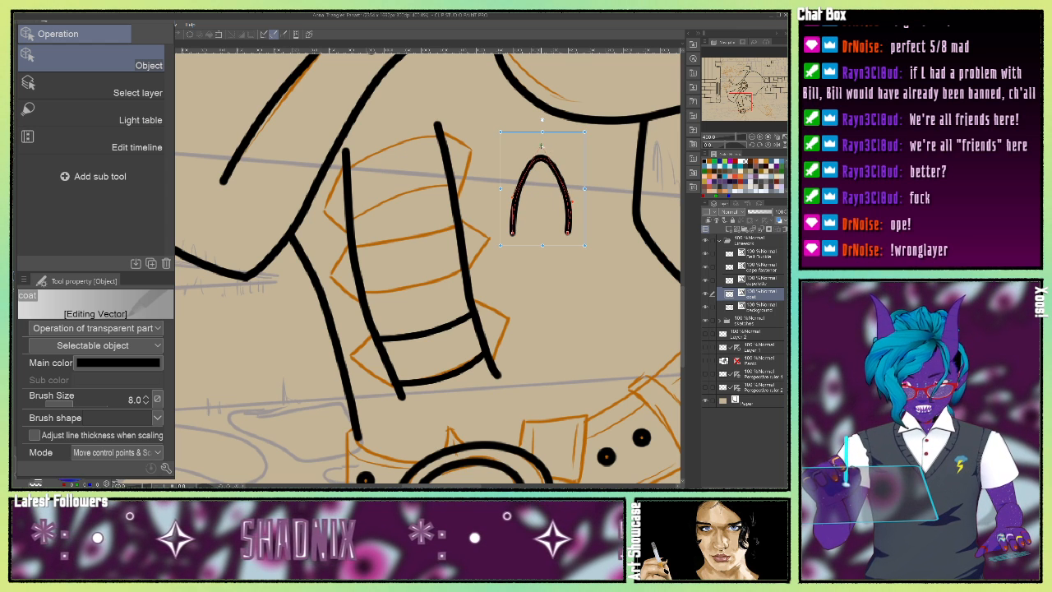
left_click_drag(541, 146, 541, 148)
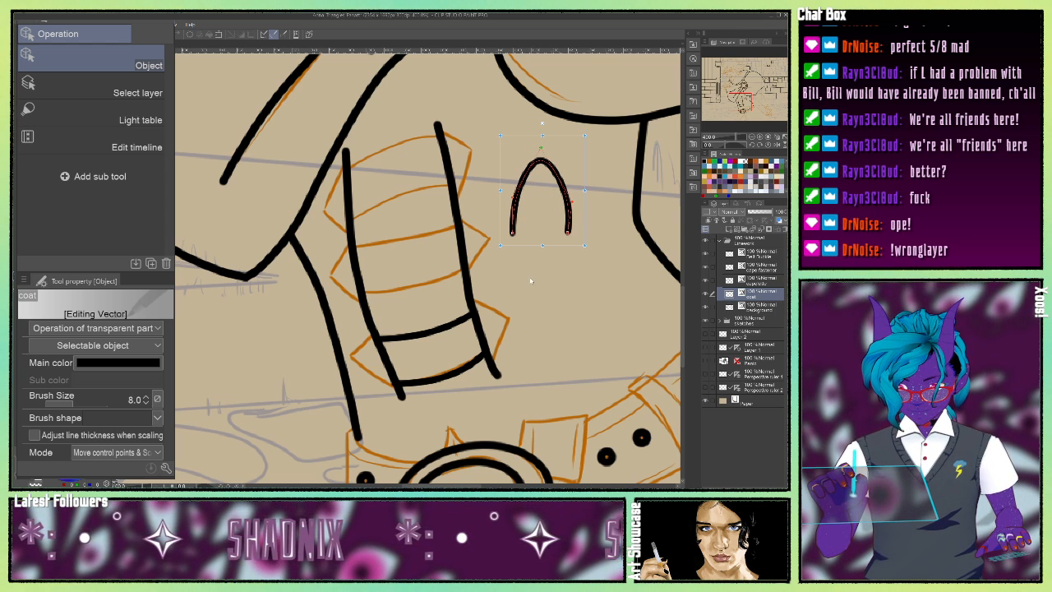
key("Delete")
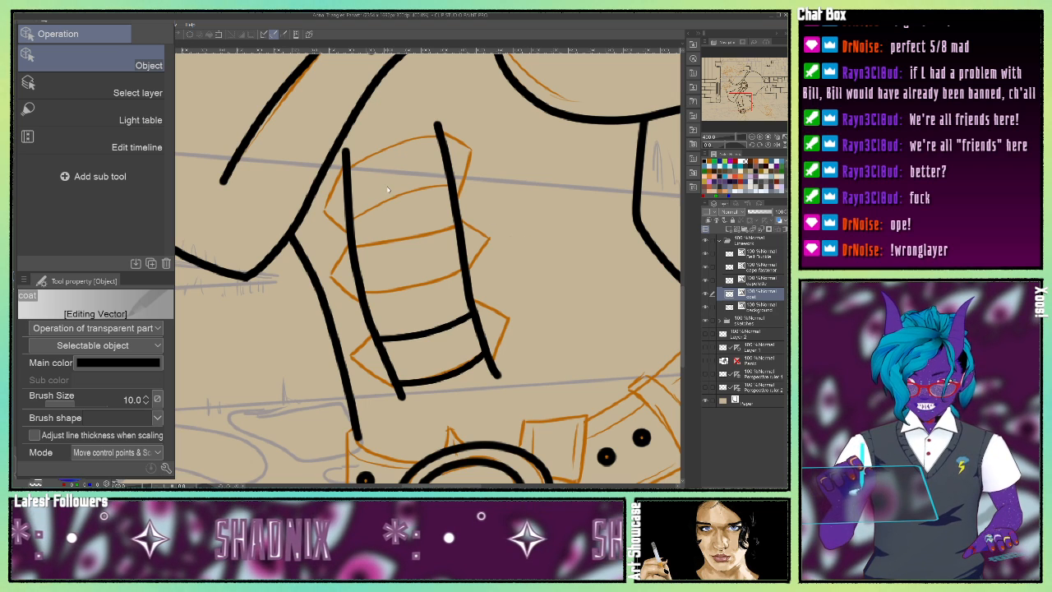
Ink the upper and lower edges of the middle and top coat straps as curves between the two long lines.
left_click(364, 294)
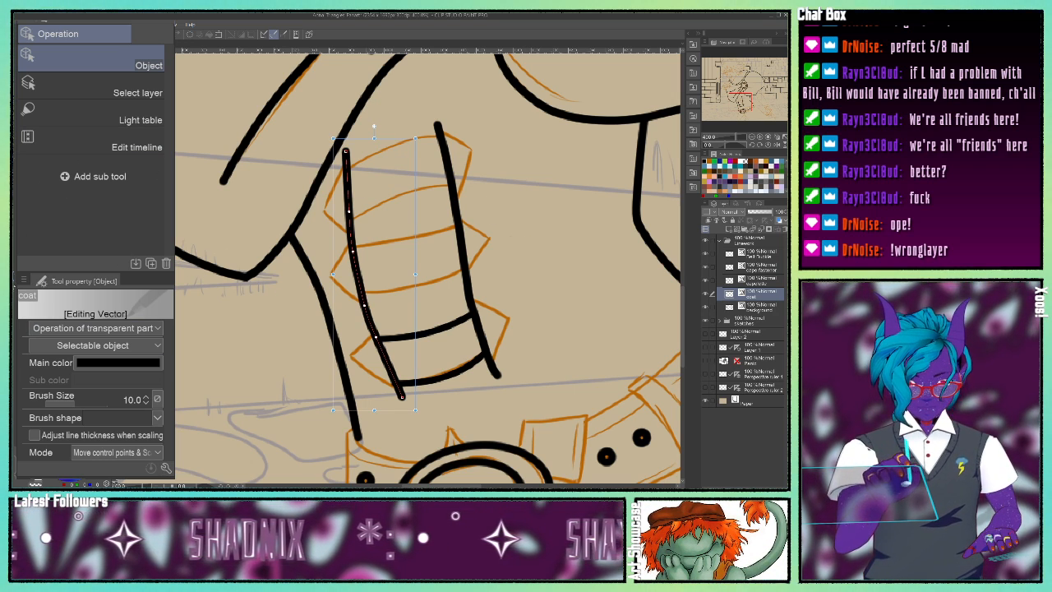
key("u")
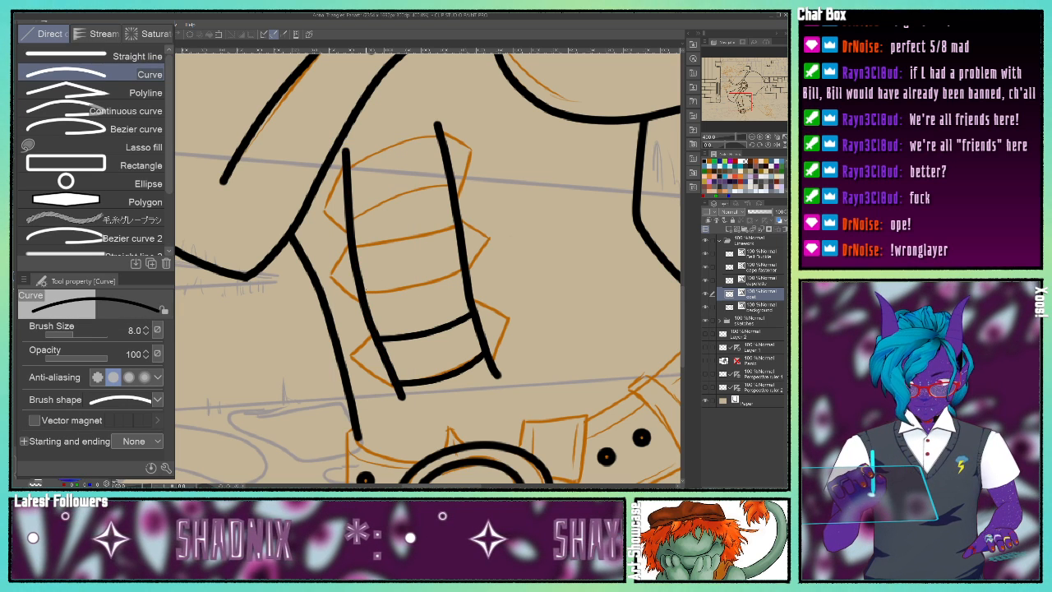
left_click_drag(368, 292, 463, 266)
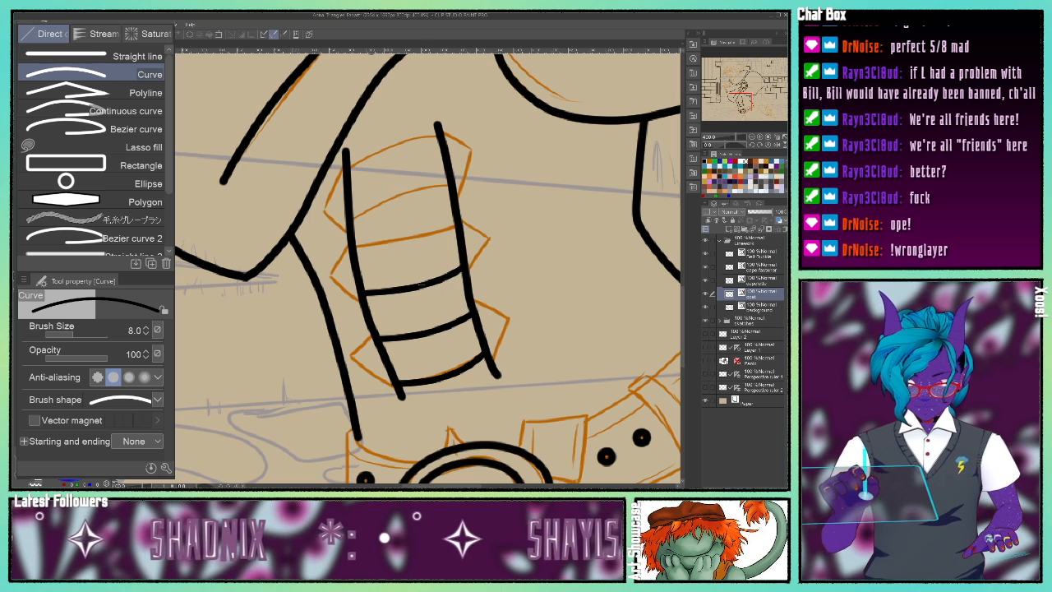
left_click_drag(351, 247, 457, 224)
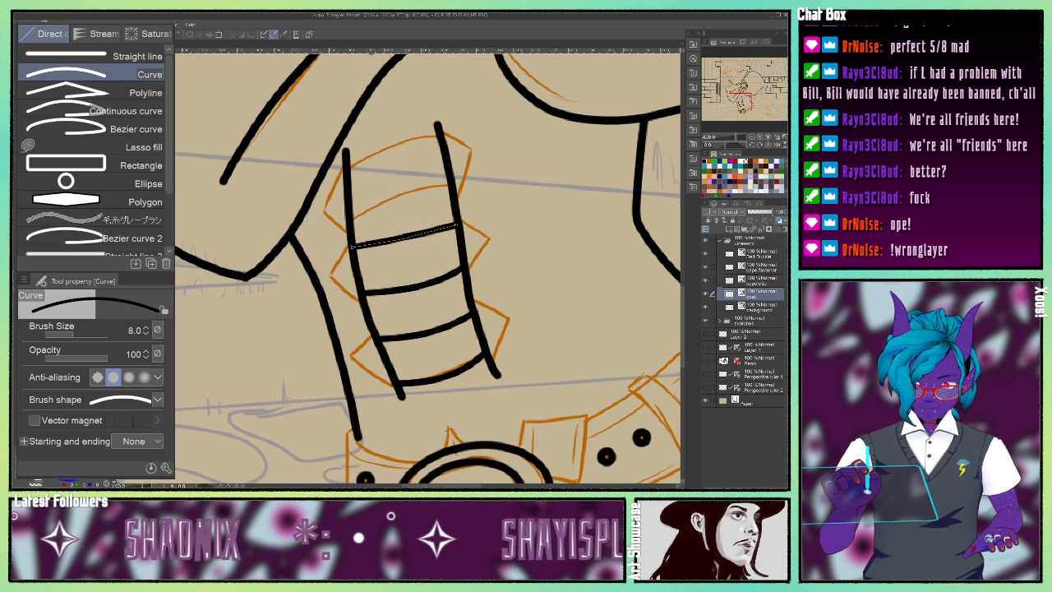
left_click_drag(352, 213, 450, 187)
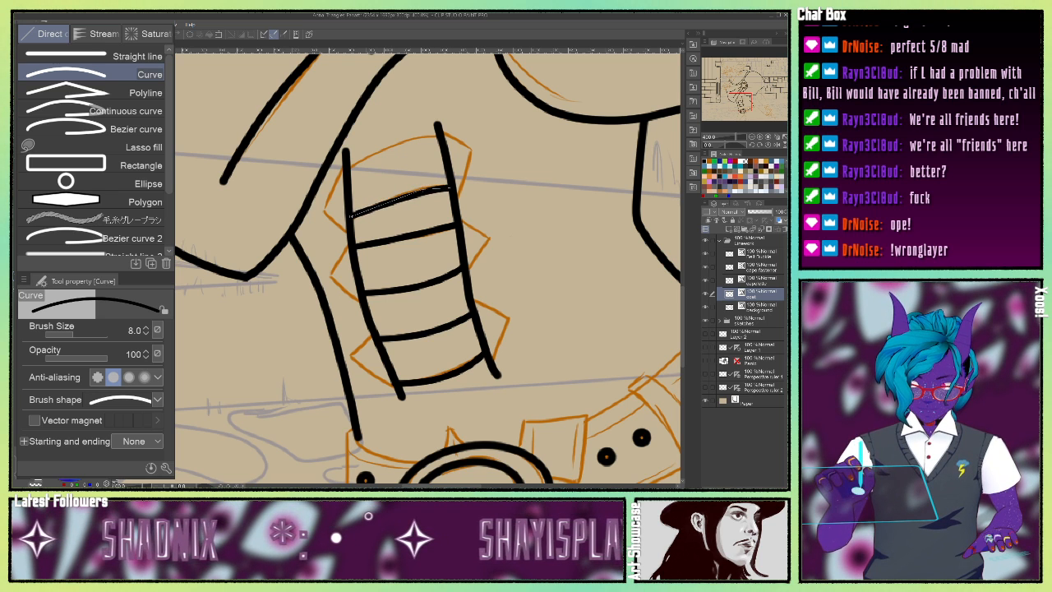
left_click(396, 187)
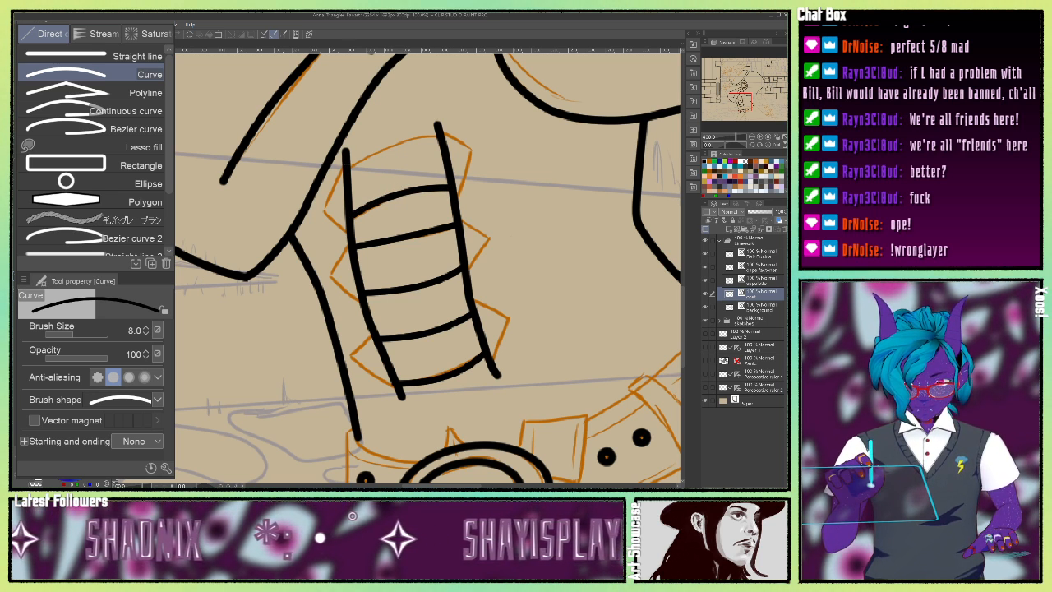
left_click_drag(348, 165, 438, 133)
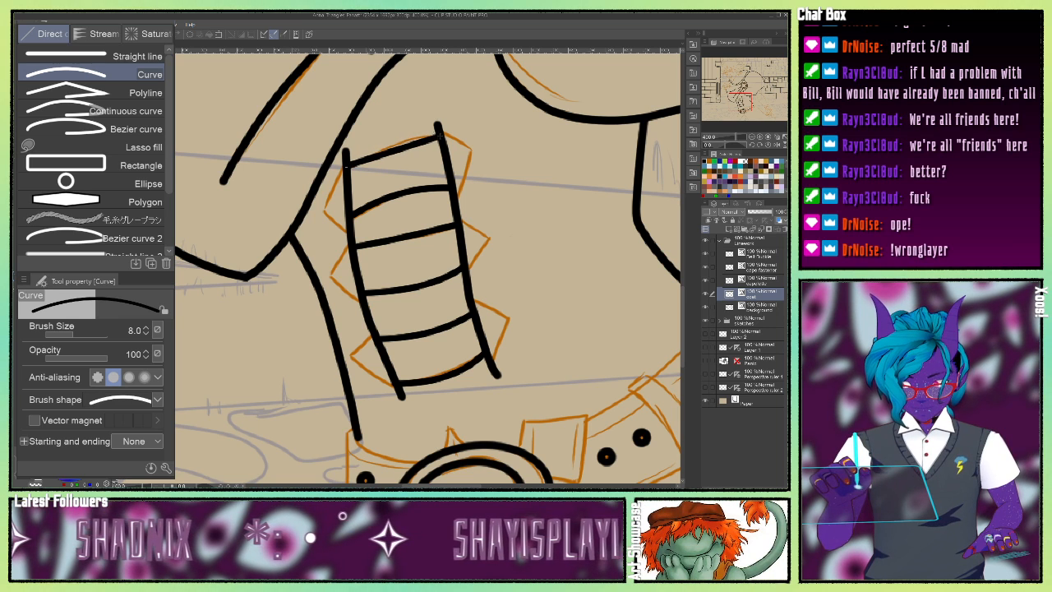
left_click(393, 138)
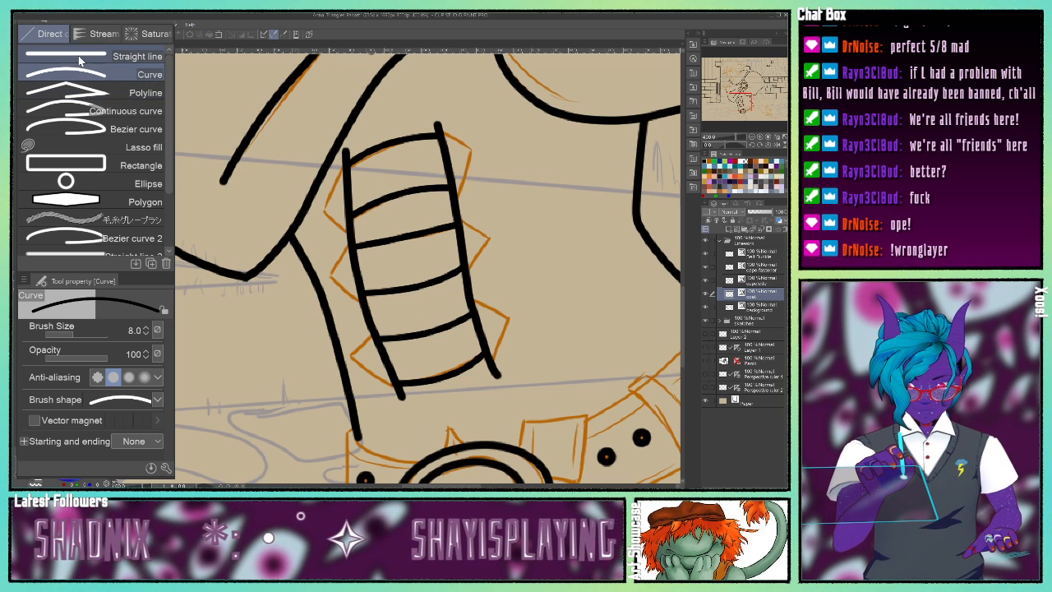
Ink the left pointed ends of the three coat straps with the Polyline tool at brush size 10.0.
left_click(82, 92)
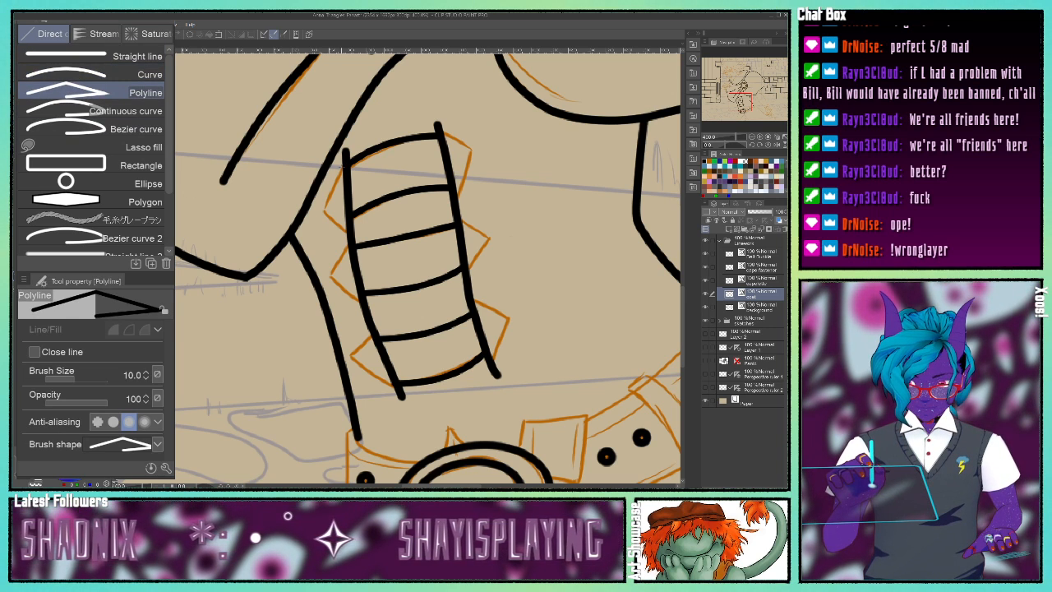
left_click(344, 156)
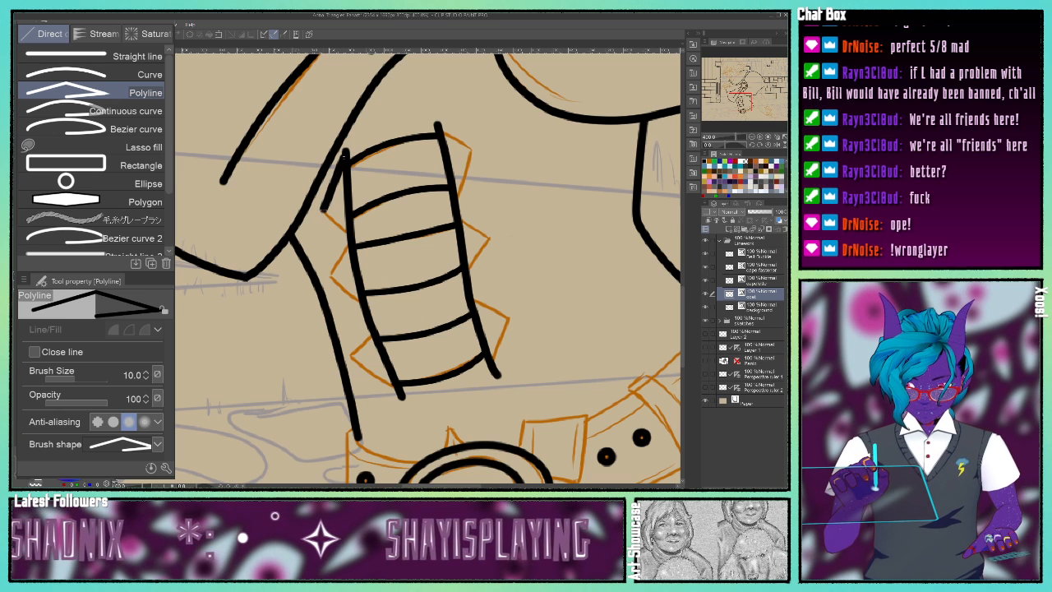
left_click(323, 210)
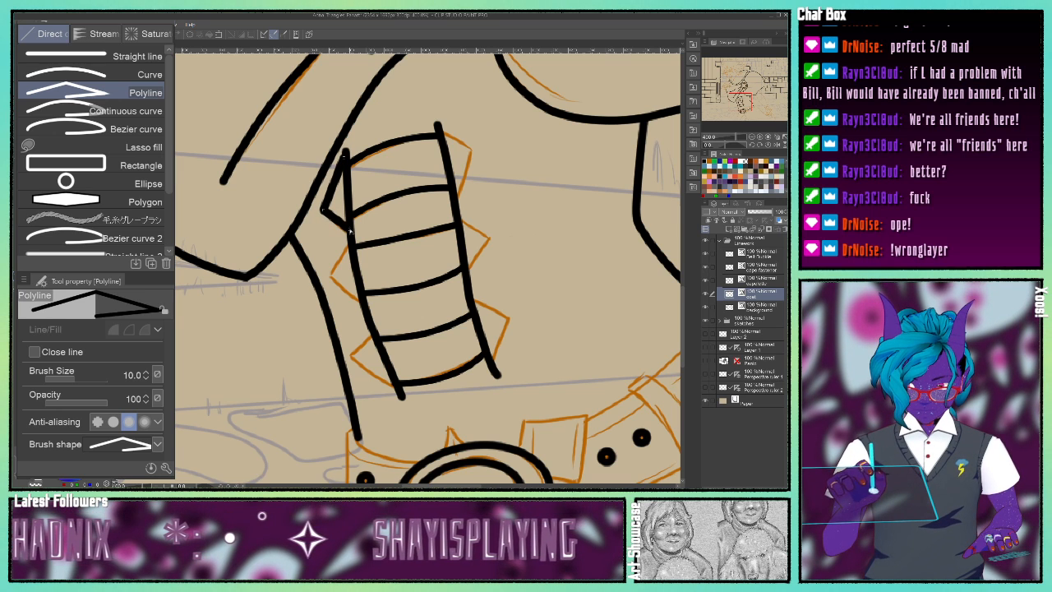
left_click(349, 239)
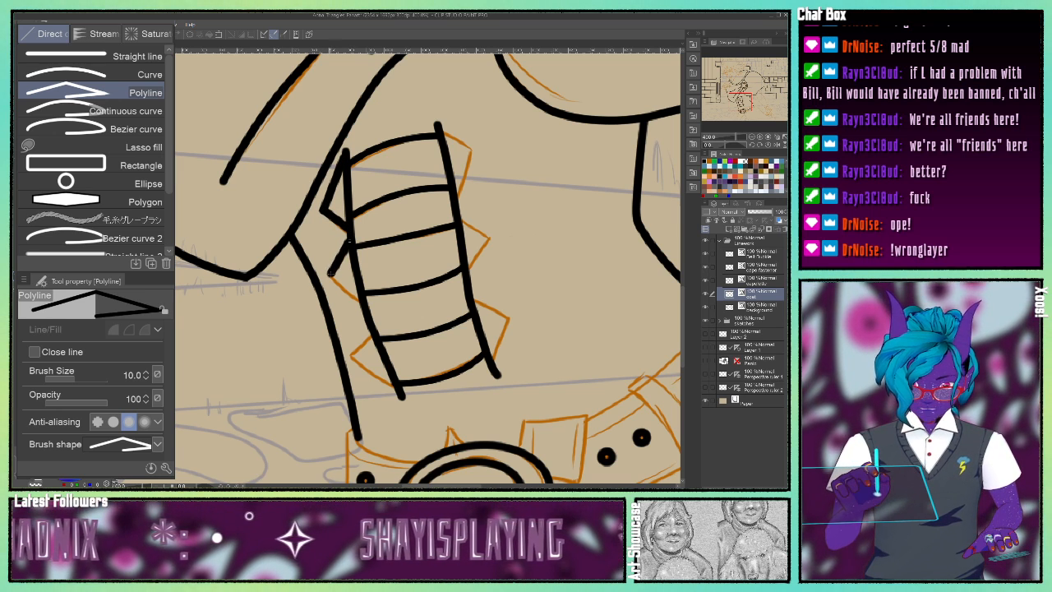
left_click(327, 276)
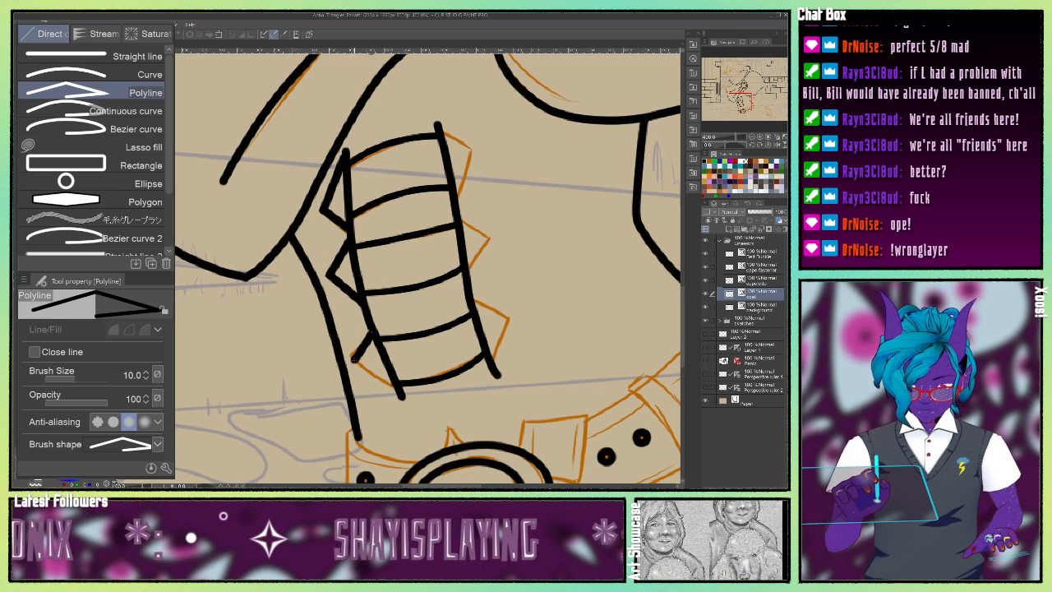
left_click(352, 358)
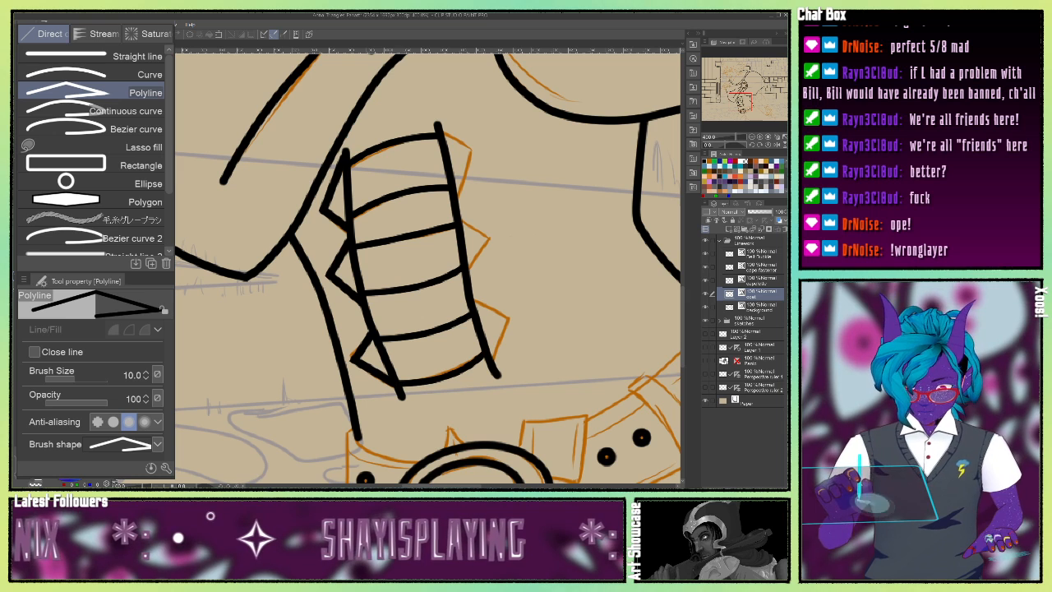
Ink the right pointed ends of the three coat straps as polylines, working from the lowest strap up to the top one.
left_click(492, 361)
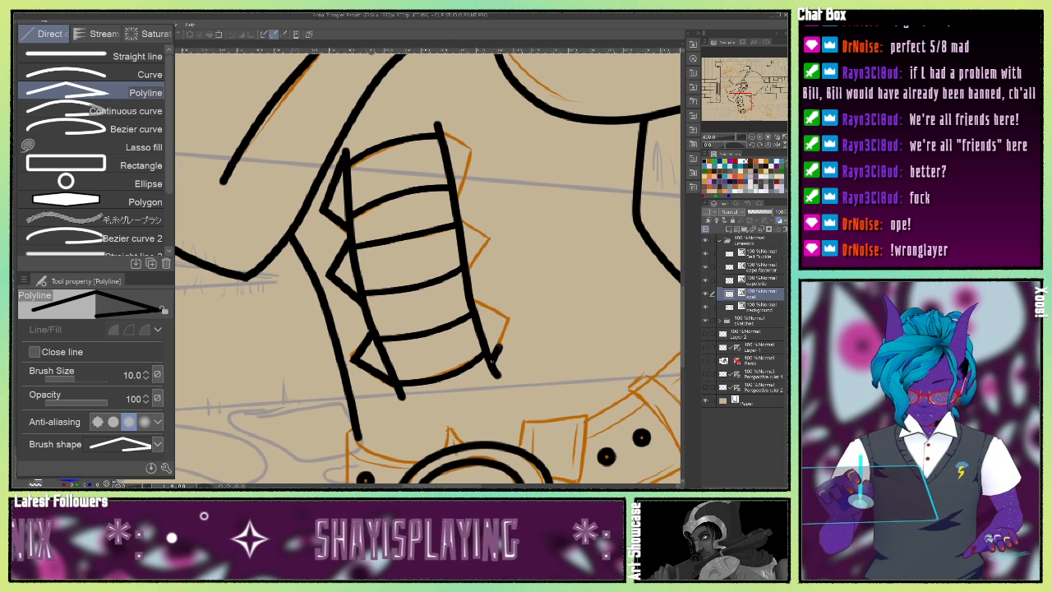
left_click(510, 319)
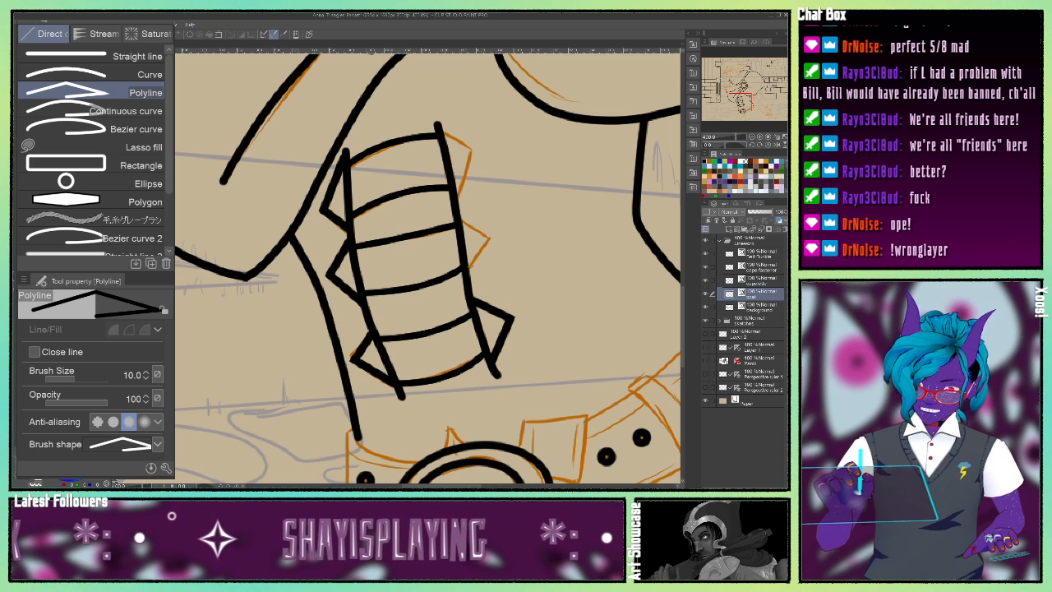
left_click(468, 275)
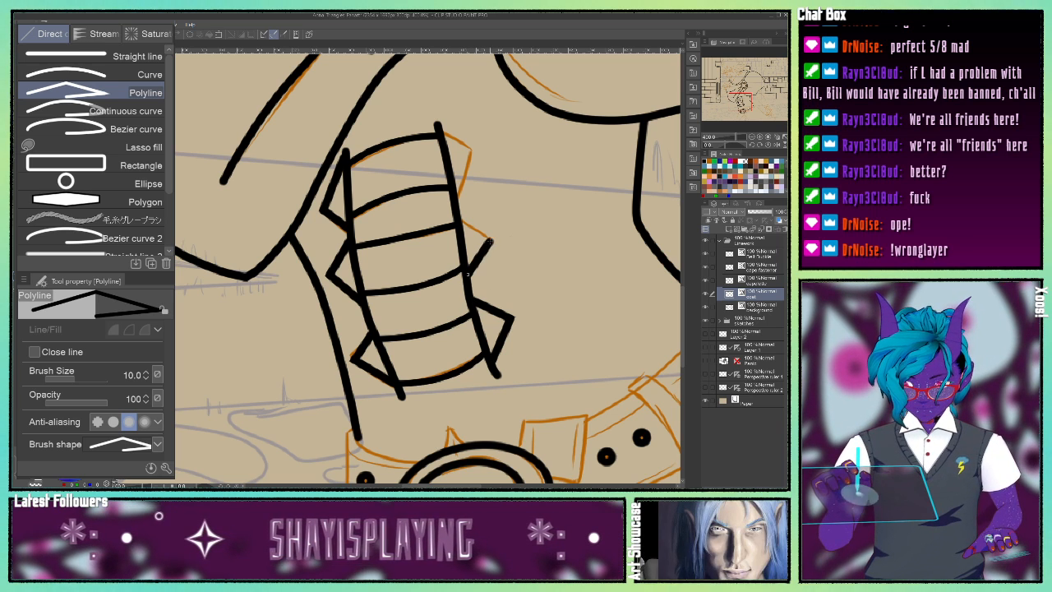
left_click(493, 239)
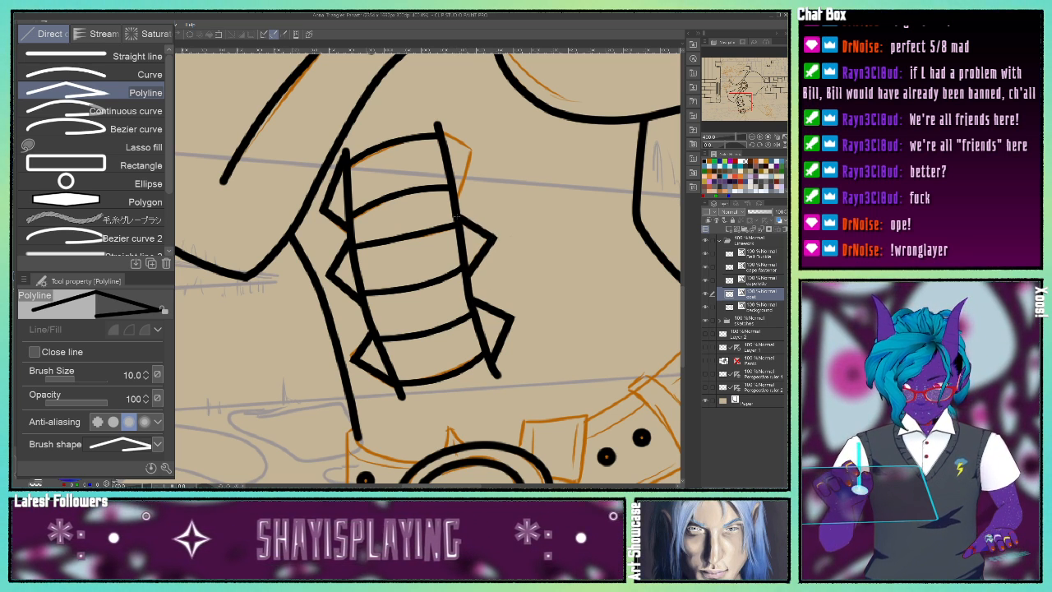
left_click(457, 199)
left_click(475, 151)
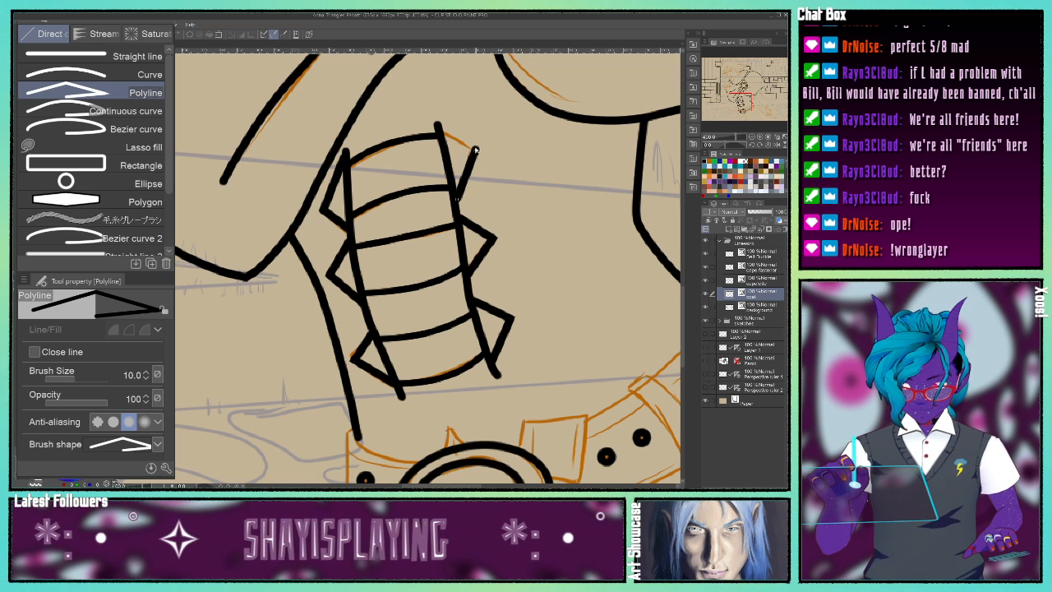
double_click(436, 125)
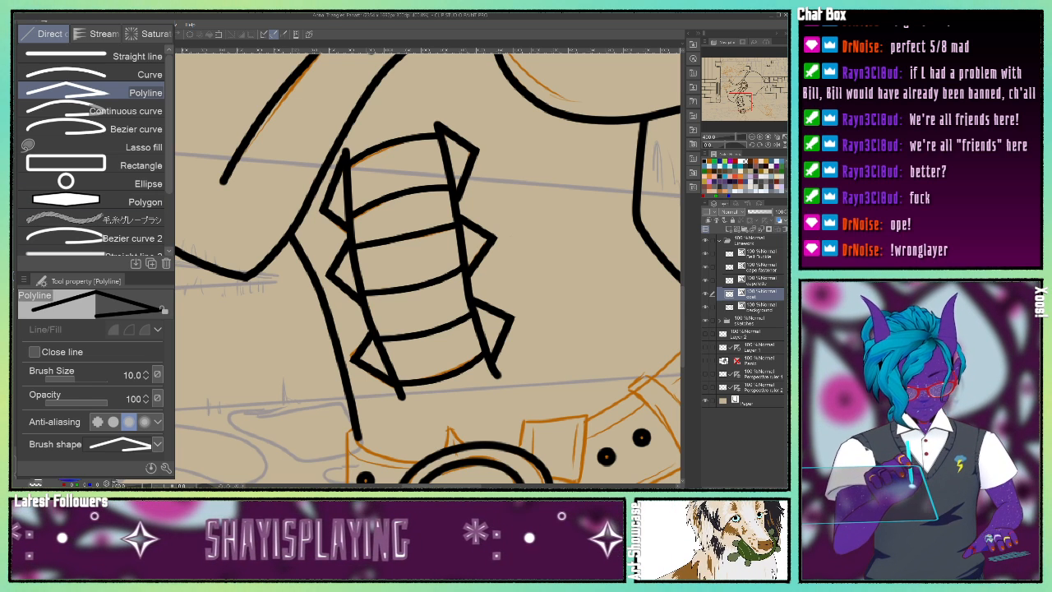
Erase the long vertical line segments in the gaps between the three straps with the Hard vector eraser.
key("e")
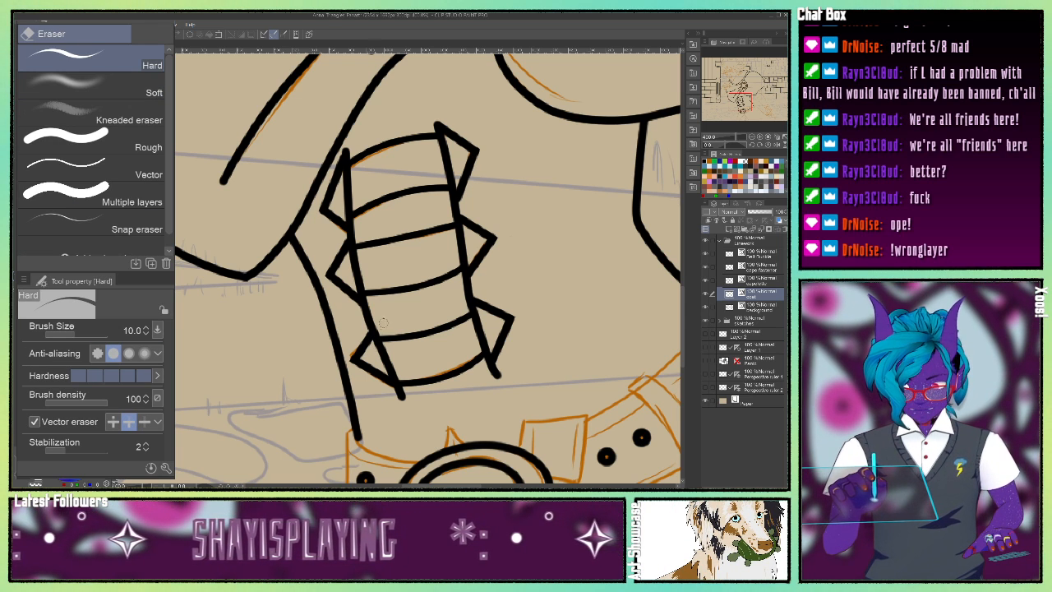
left_click_drag(362, 315, 391, 315)
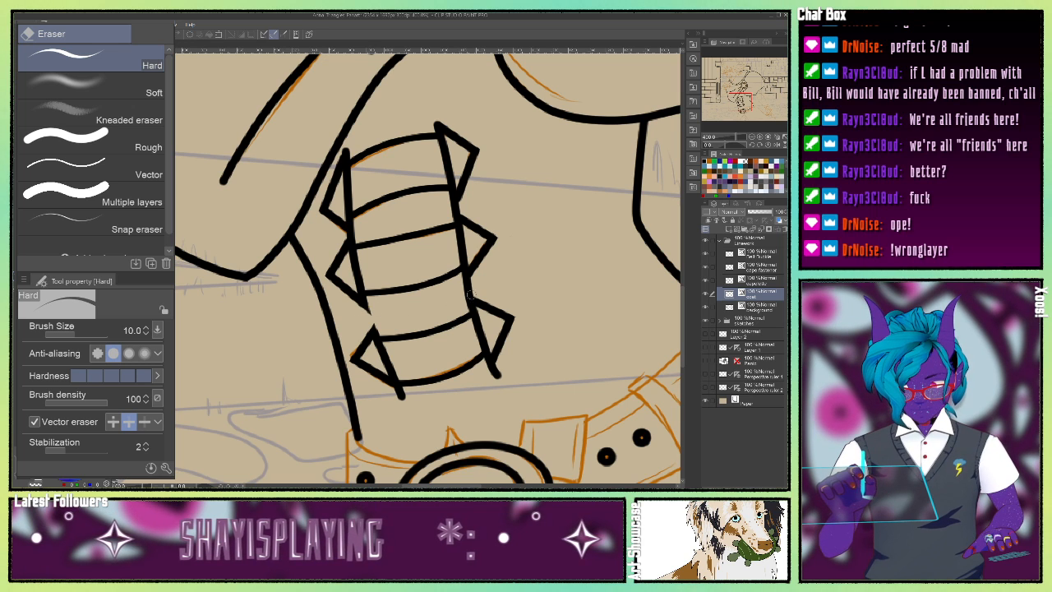
left_click_drag(466, 290, 418, 288)
left_click_drag(465, 200, 434, 216)
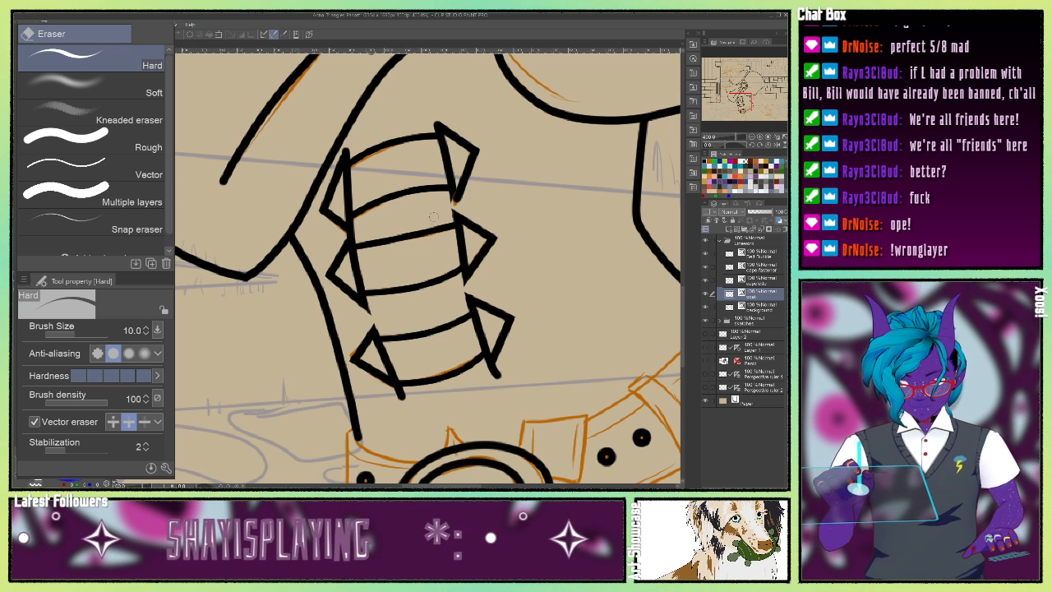
left_click(350, 234)
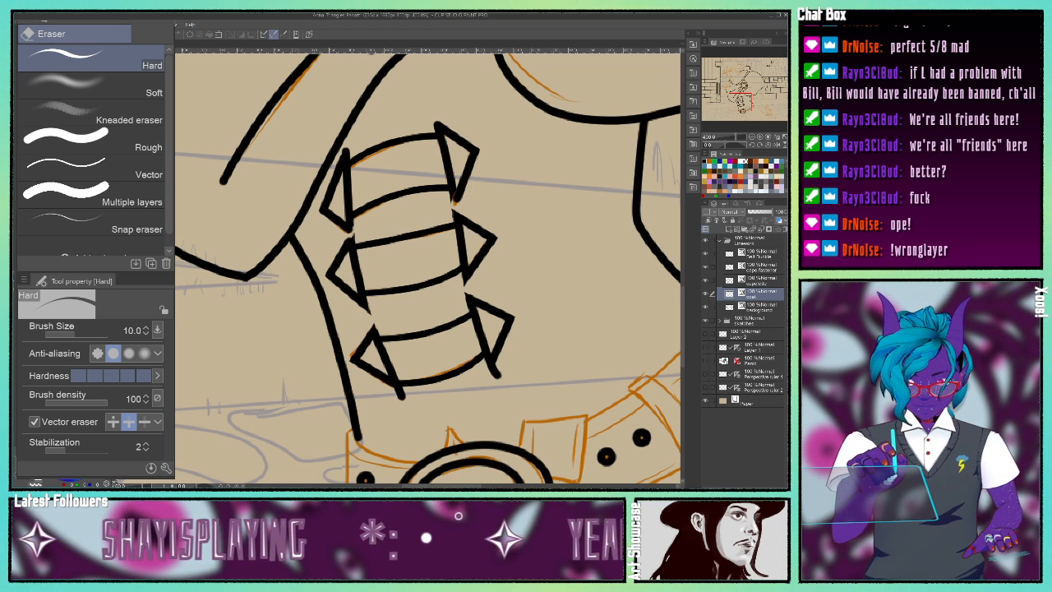
Adjust the control points where the middle strap's upper left corner and the top strap's lower left corner meet the gap.
key("o")
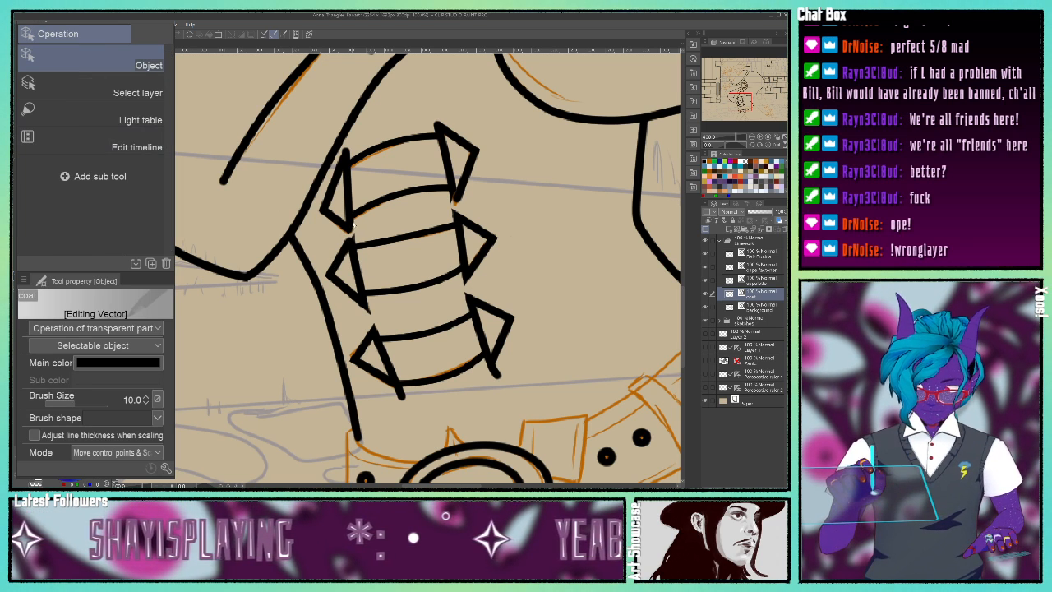
left_click(353, 239)
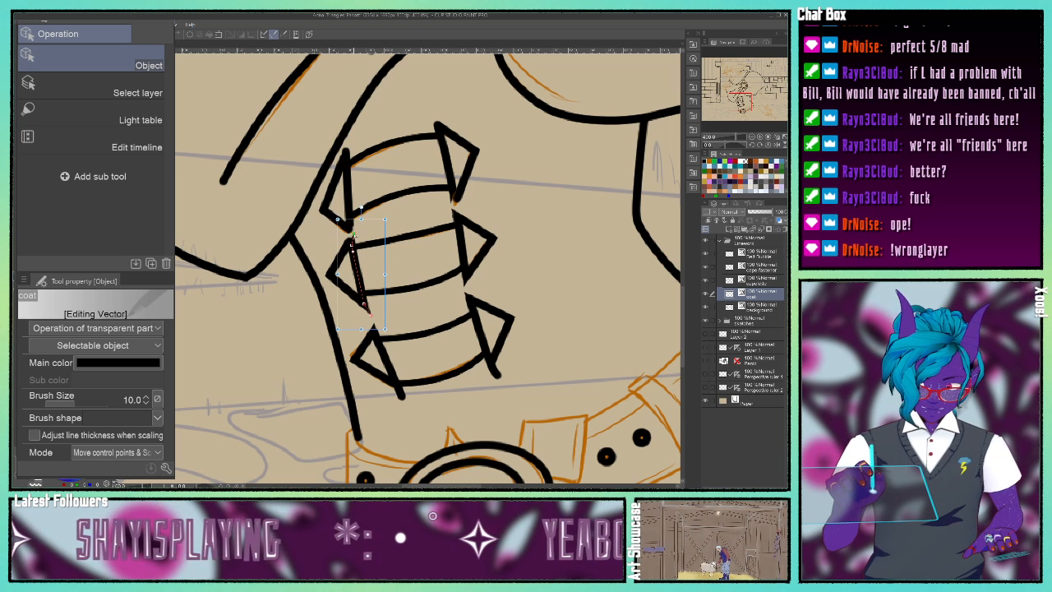
left_click_drag(350, 243, 352, 250)
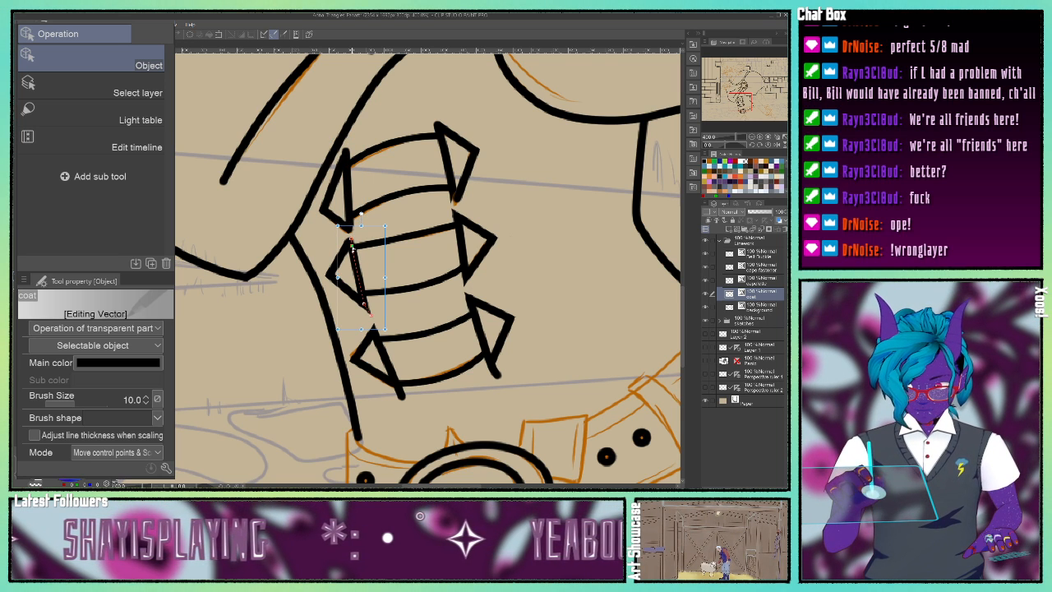
left_click(349, 232)
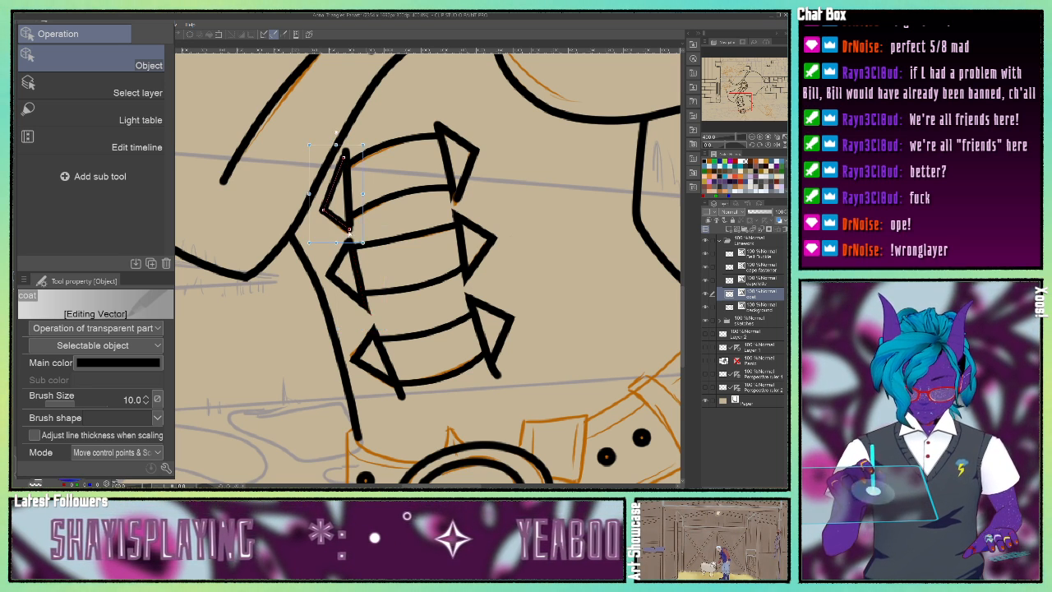
left_click_drag(350, 230, 348, 228)
left_click(348, 233)
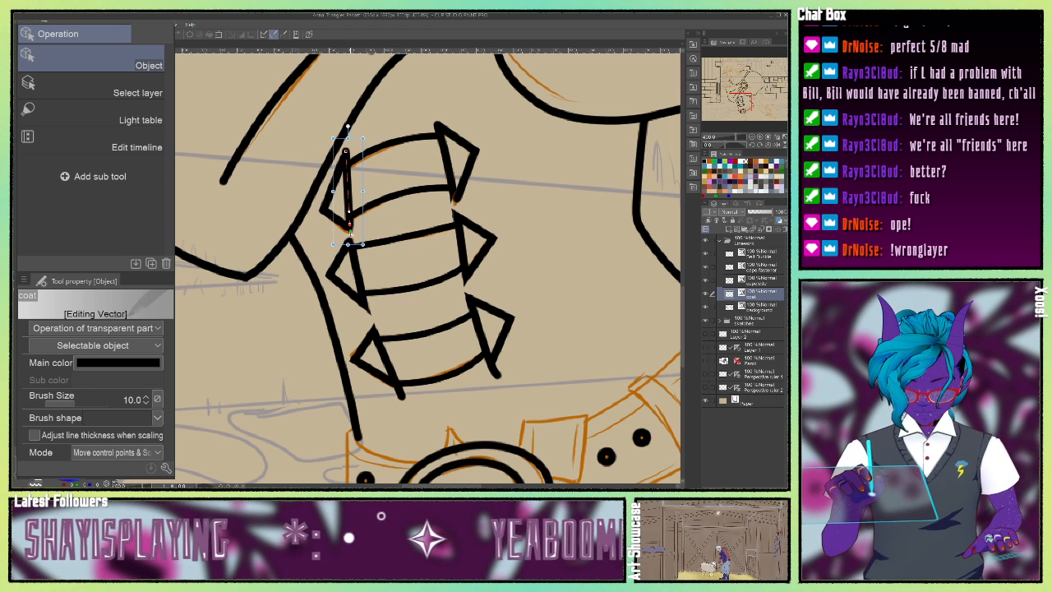
left_click(374, 201)
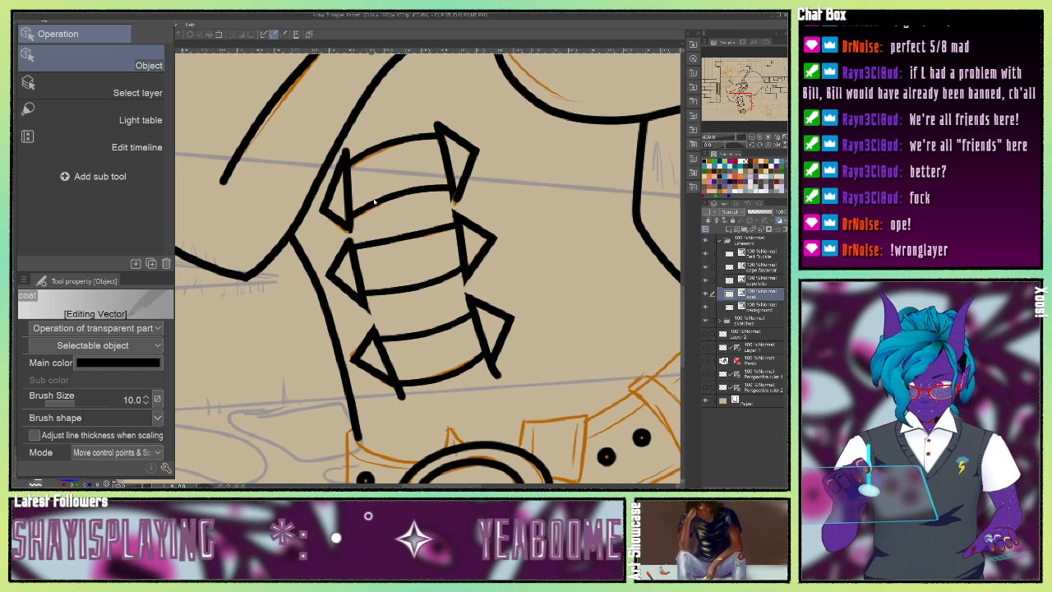
Extend the line ends at the top strap's upper left and upper right corners past their crossings by moving control points.
left_click(344, 153)
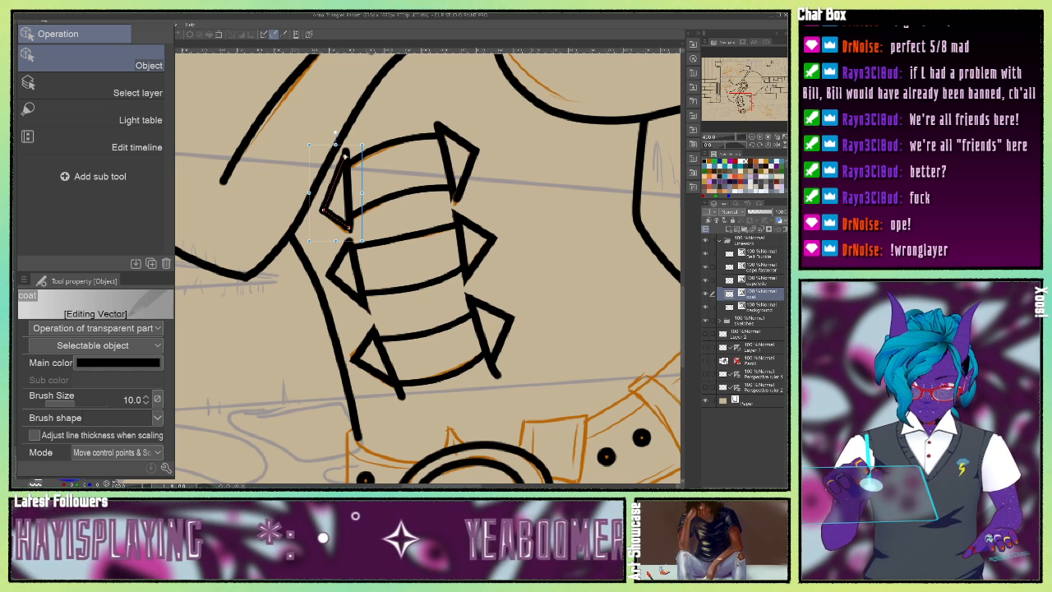
left_click(442, 144)
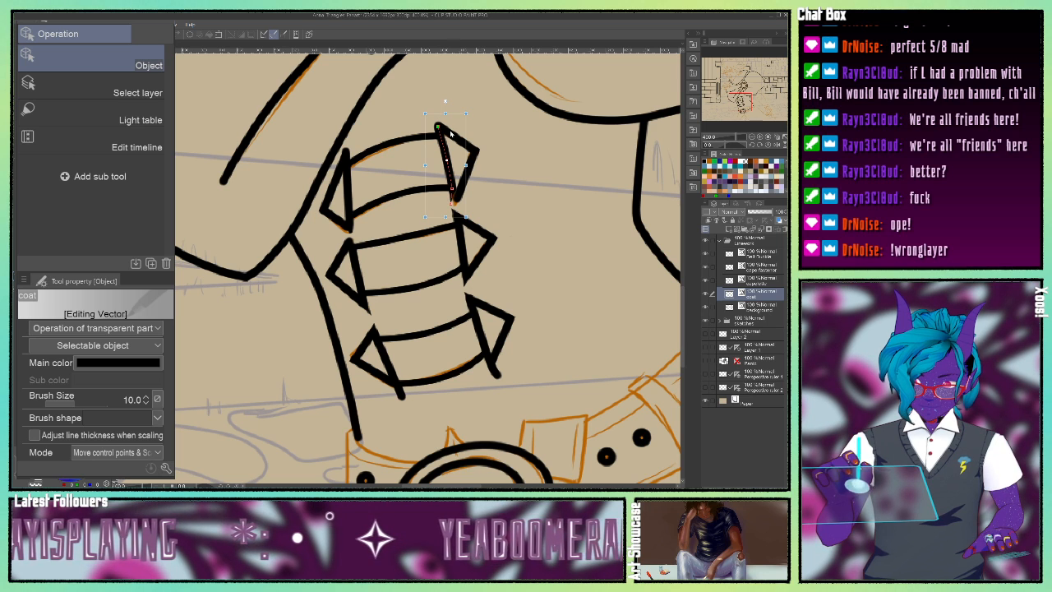
left_click(438, 129)
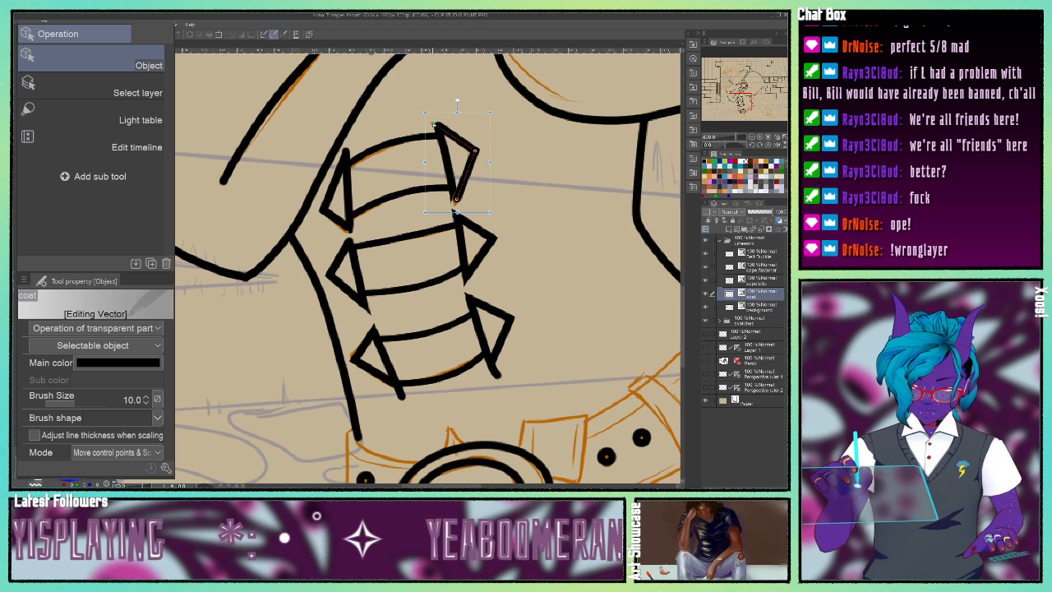
left_click_drag(434, 125, 430, 123)
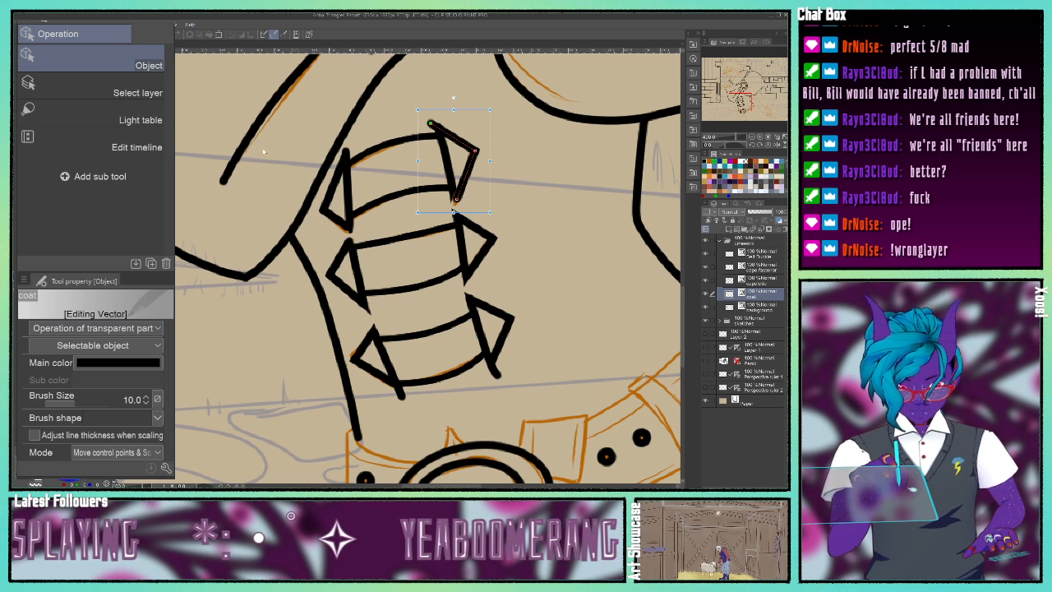
left_click(345, 152)
left_click_drag(346, 150, 345, 141)
left_click(379, 135)
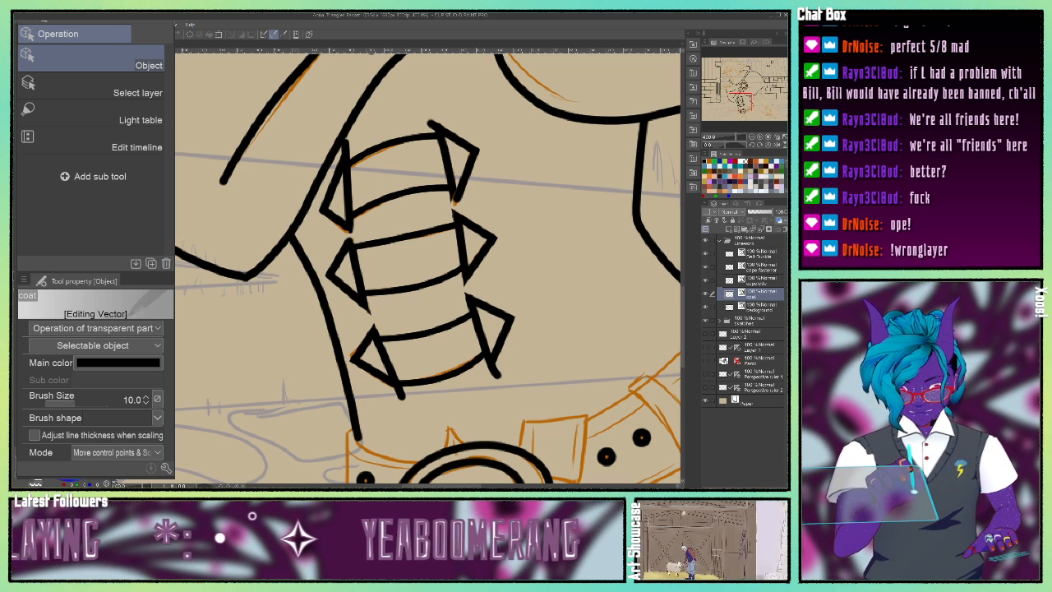
Trim the overshooting line ends at the top strap's two upper corners with the vector eraser.
key("e")
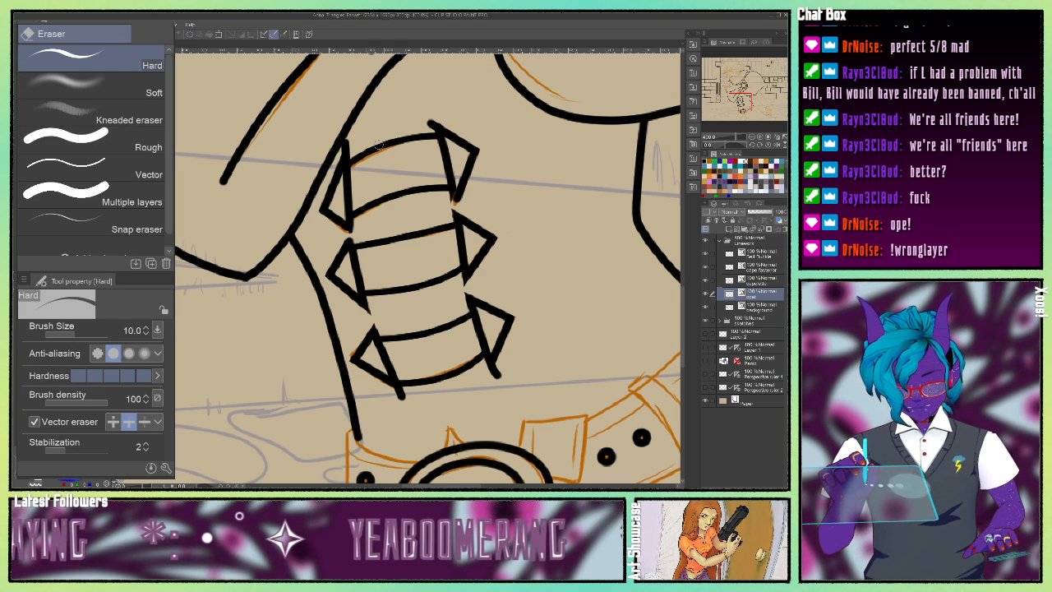
left_click(348, 144)
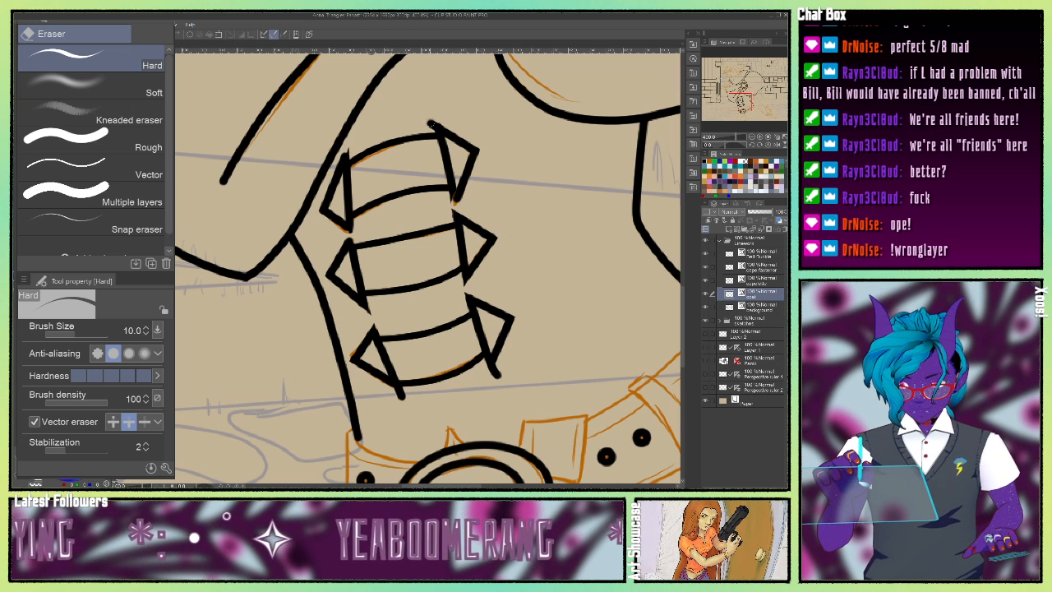
left_click_drag(429, 122, 436, 127)
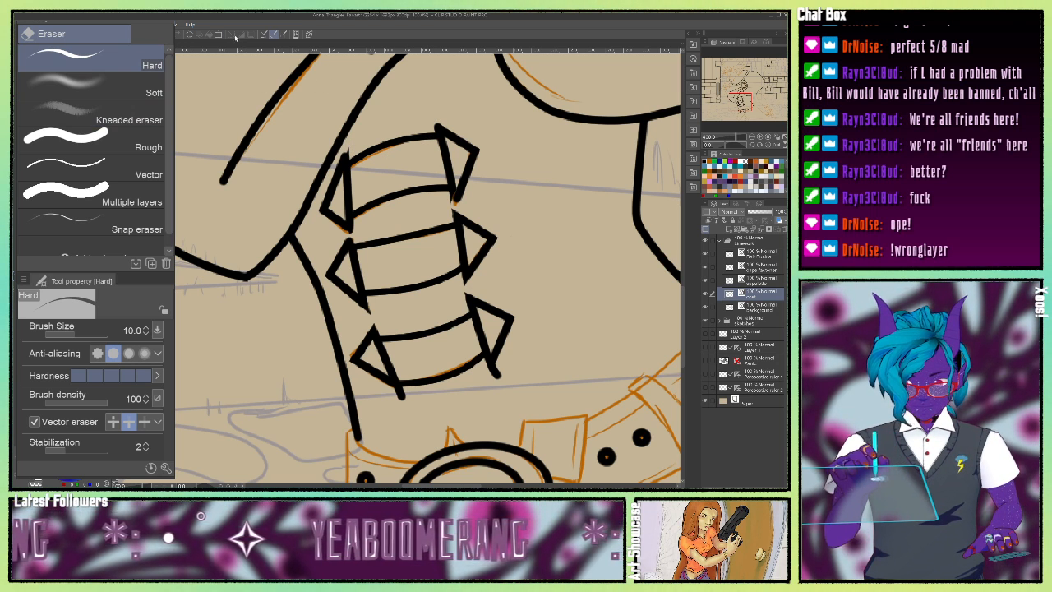
Adjust the control points where the lines meet at the top strap's upper left and lower right corners.
key("o")
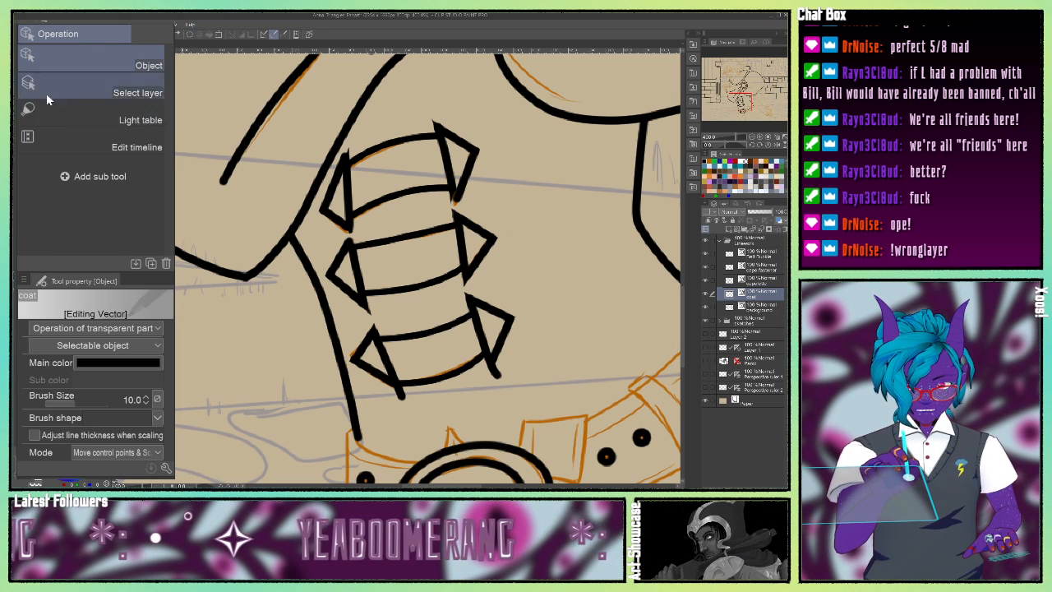
left_click(345, 189)
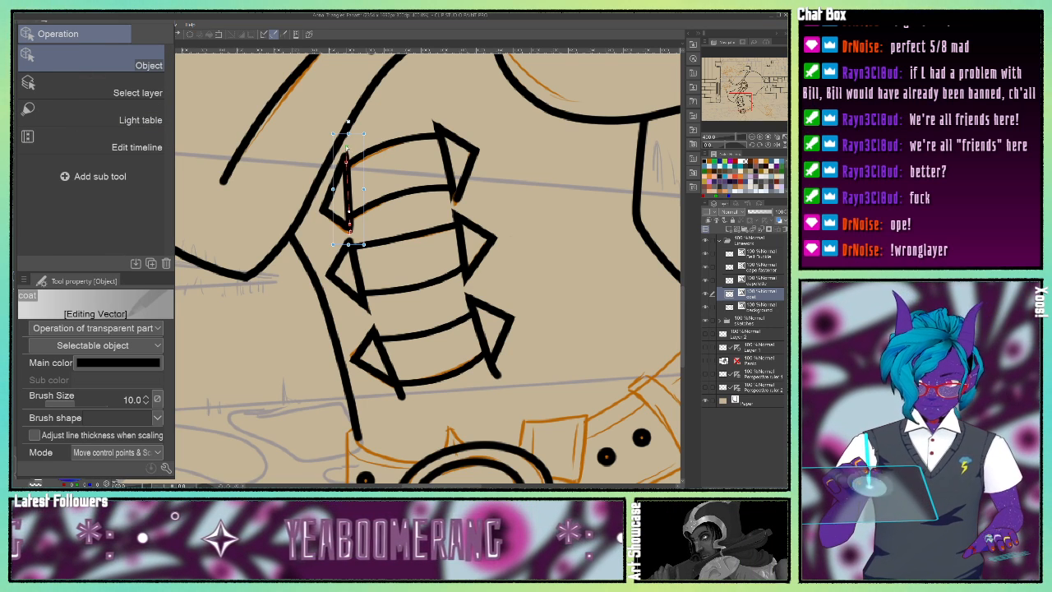
left_click(343, 160)
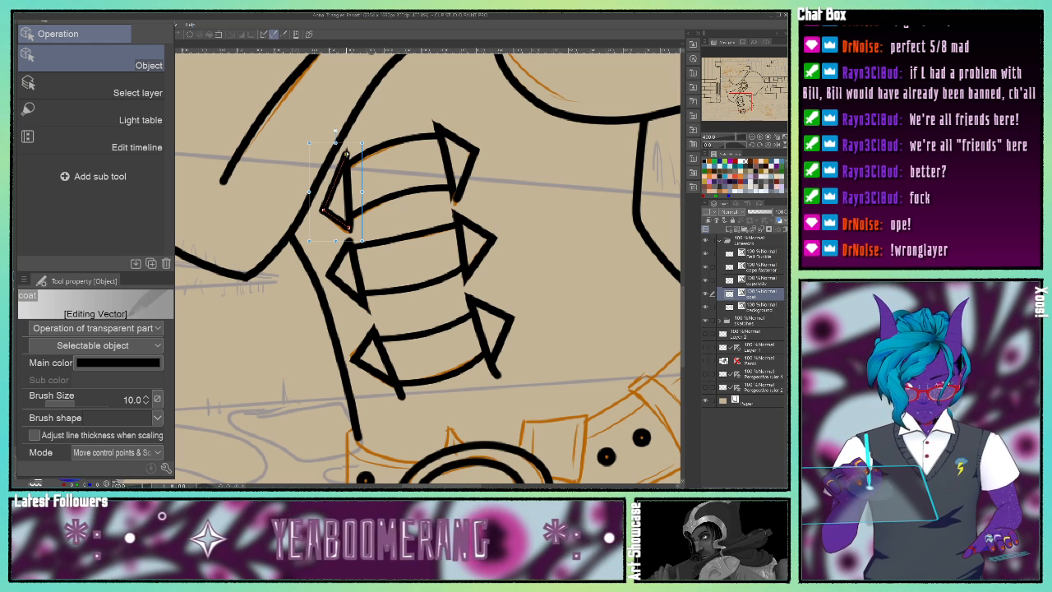
left_click(452, 192)
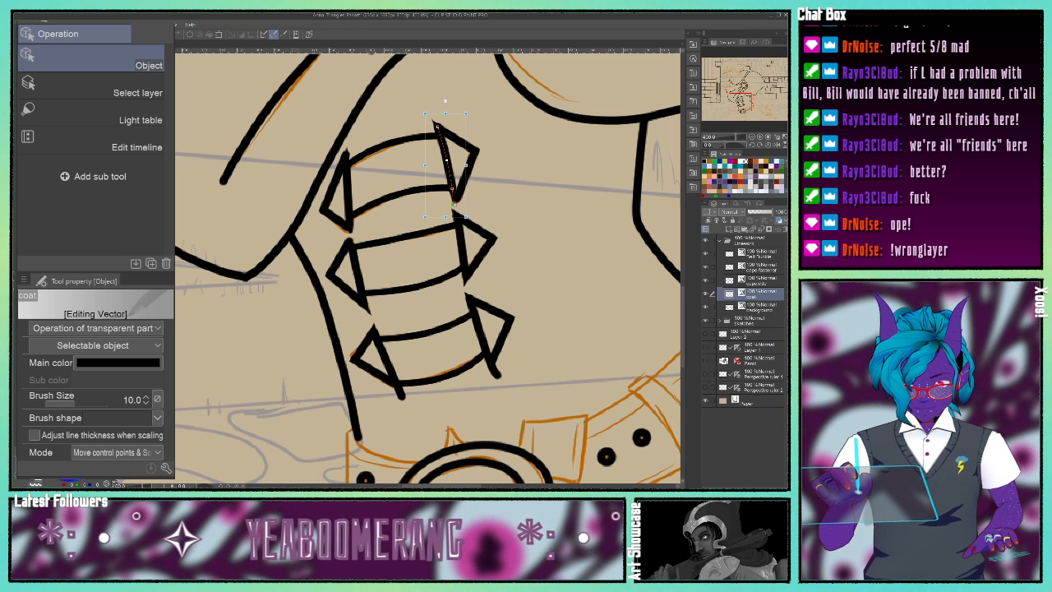
left_click(457, 198)
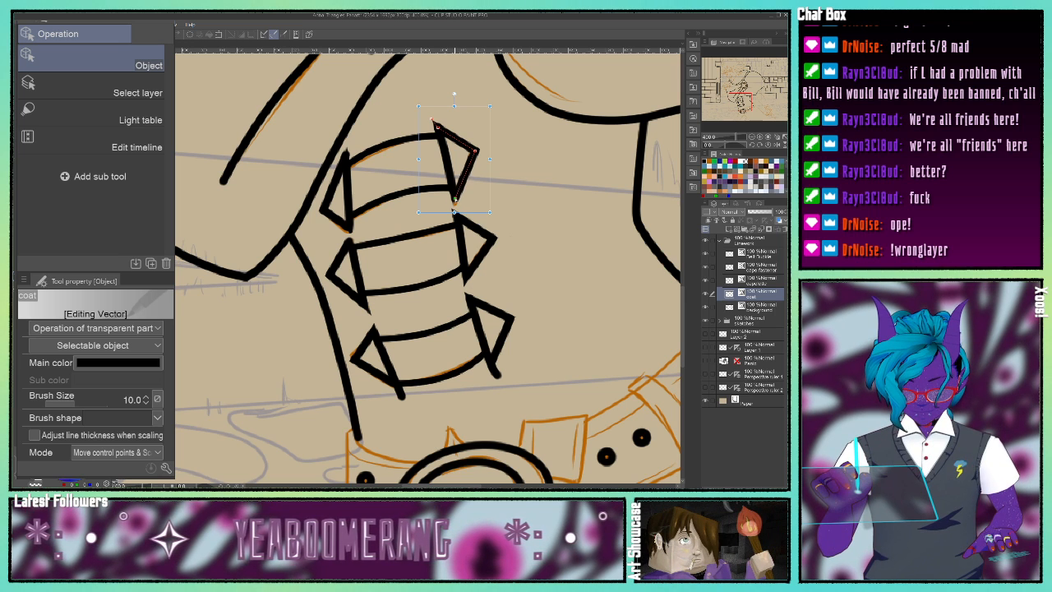
left_click(400, 225)
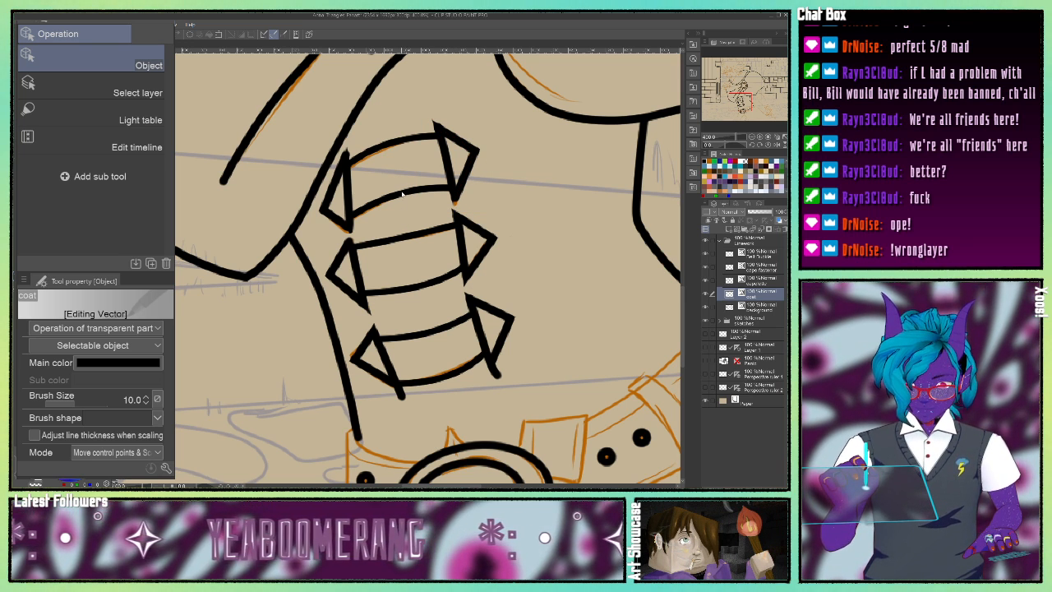
left_click(346, 156)
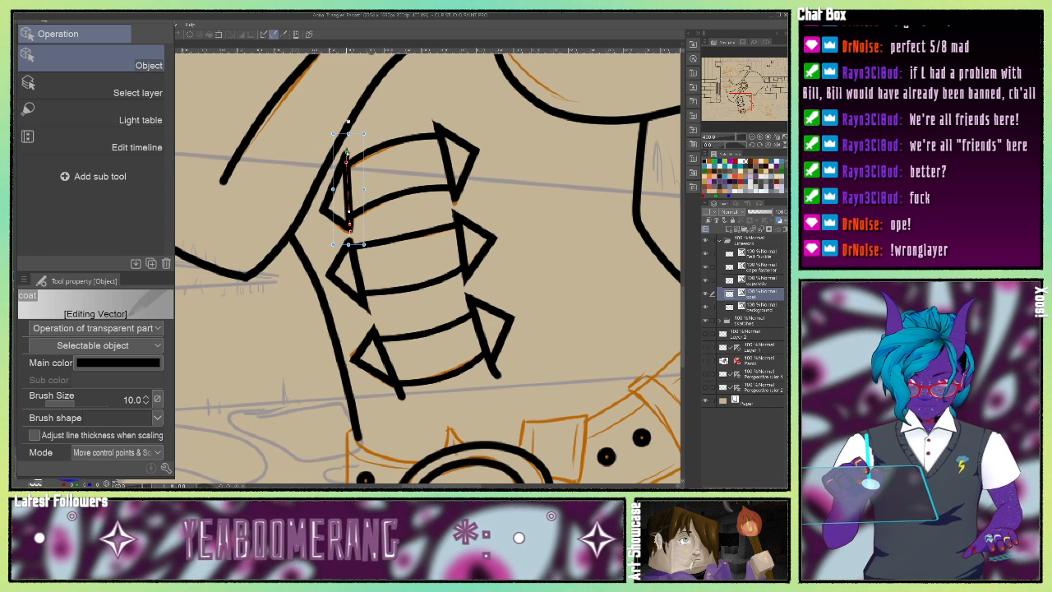
left_click_drag(347, 154, 346, 152)
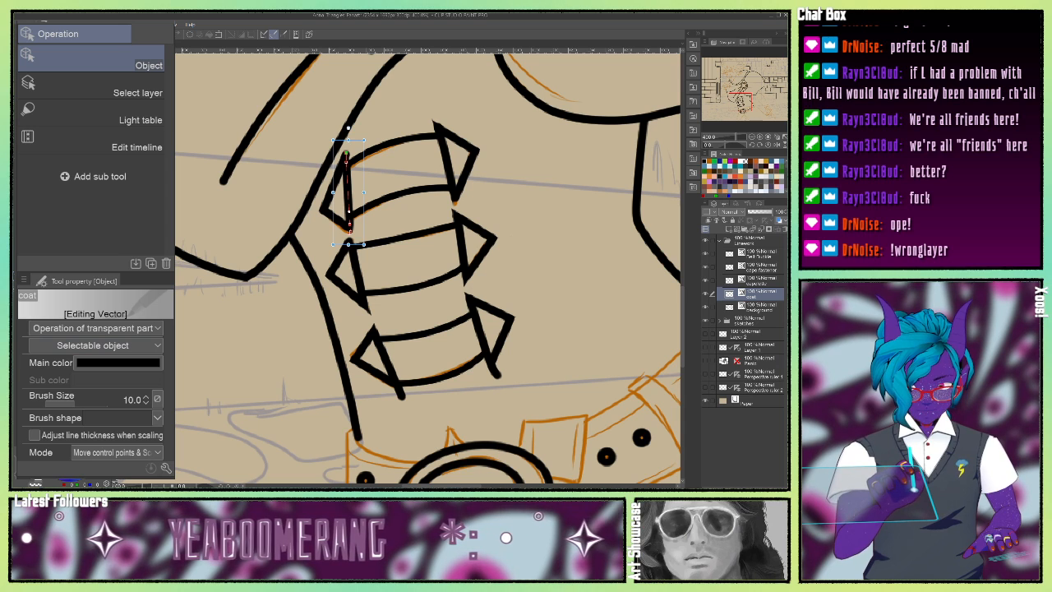
Join the loose line ends at the top strap's lower right corner with the Connect vector line tool.
key("y")
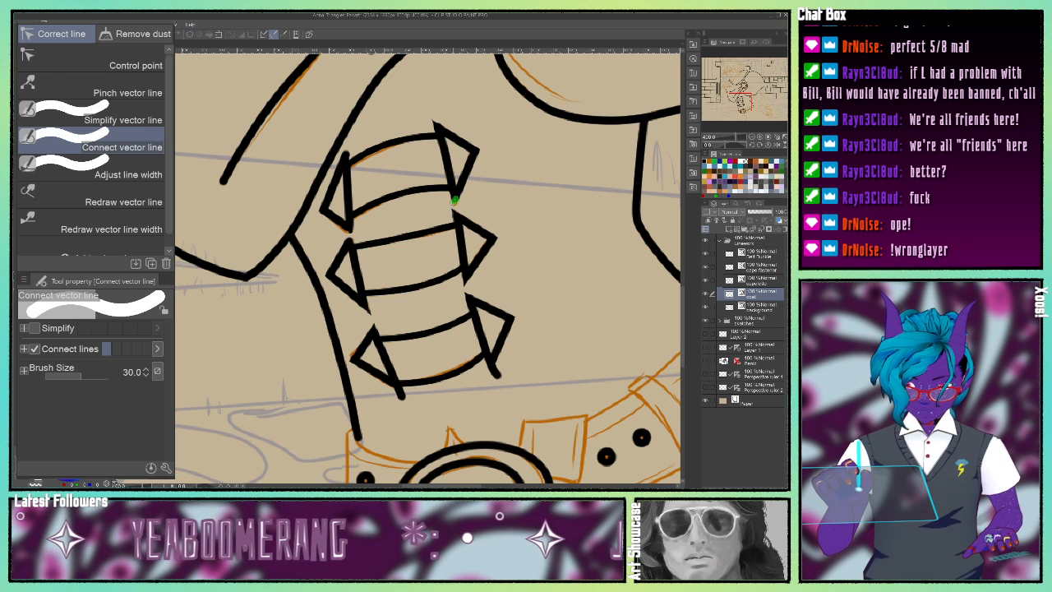
left_click_drag(454, 195, 452, 208)
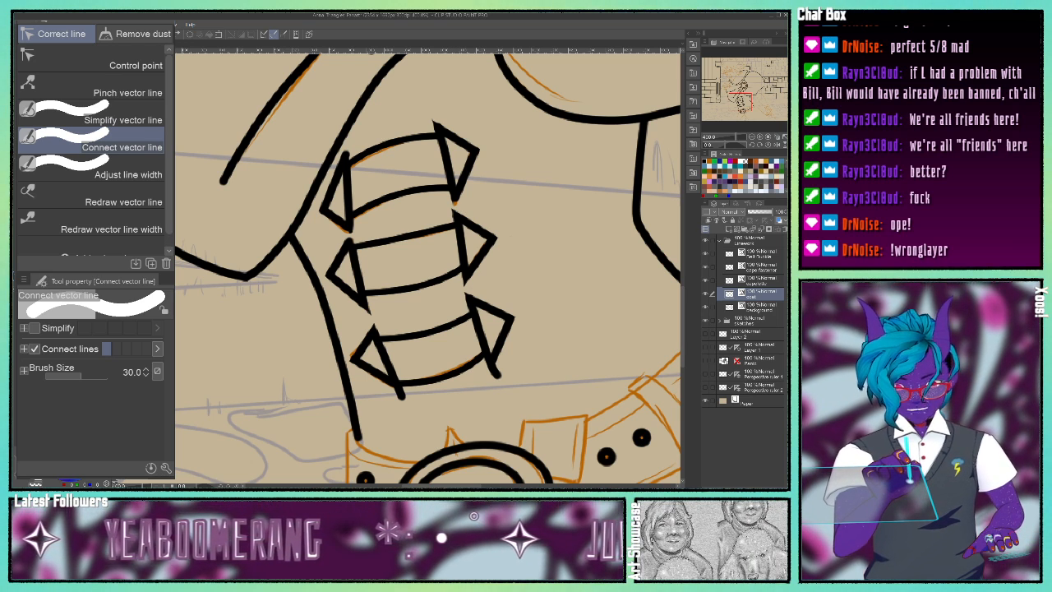
key("o")
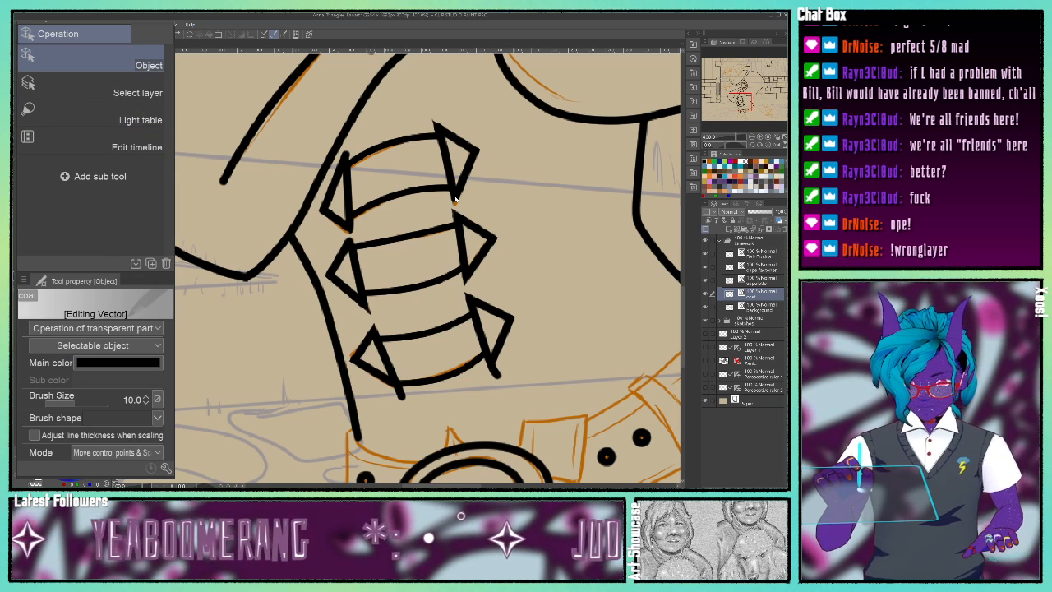
left_click(455, 199)
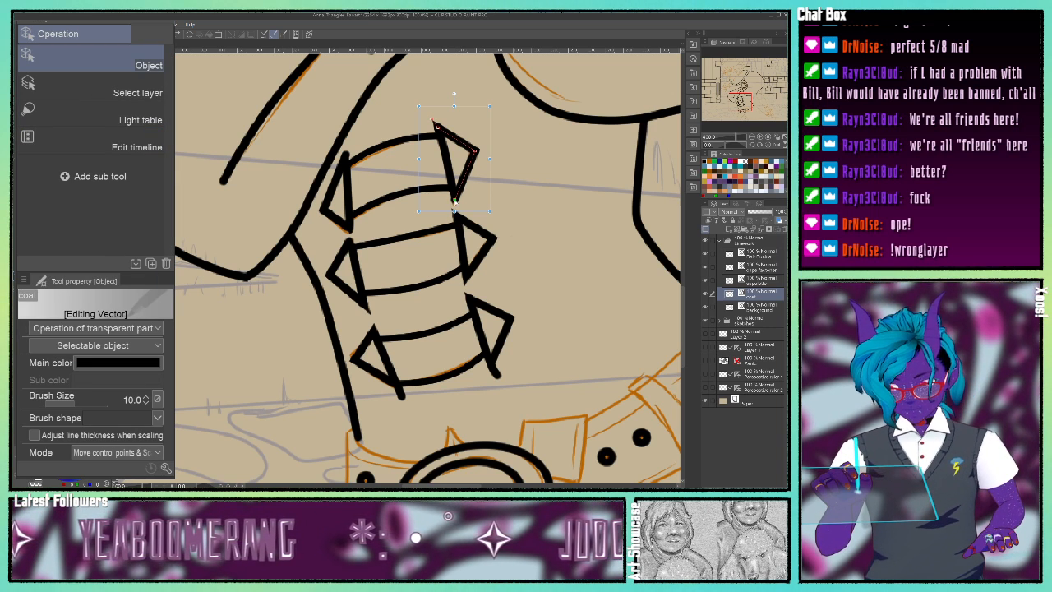
Align the end control points of the top strap's left vertical line and pointed tip at their upper and lower corners.
left_click(348, 220)
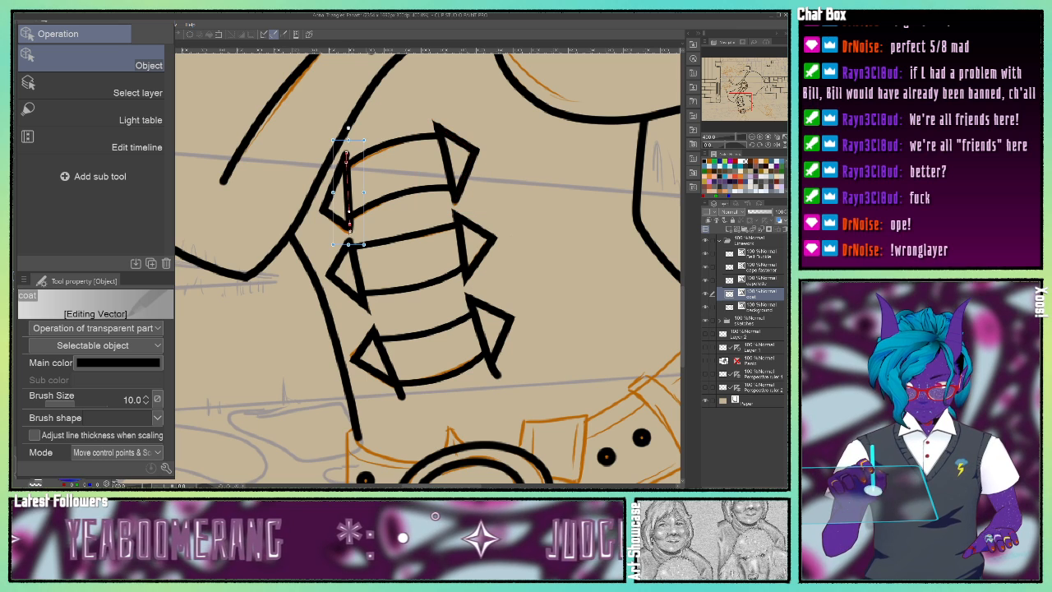
left_click(347, 232)
left_click_drag(350, 233, 348, 228)
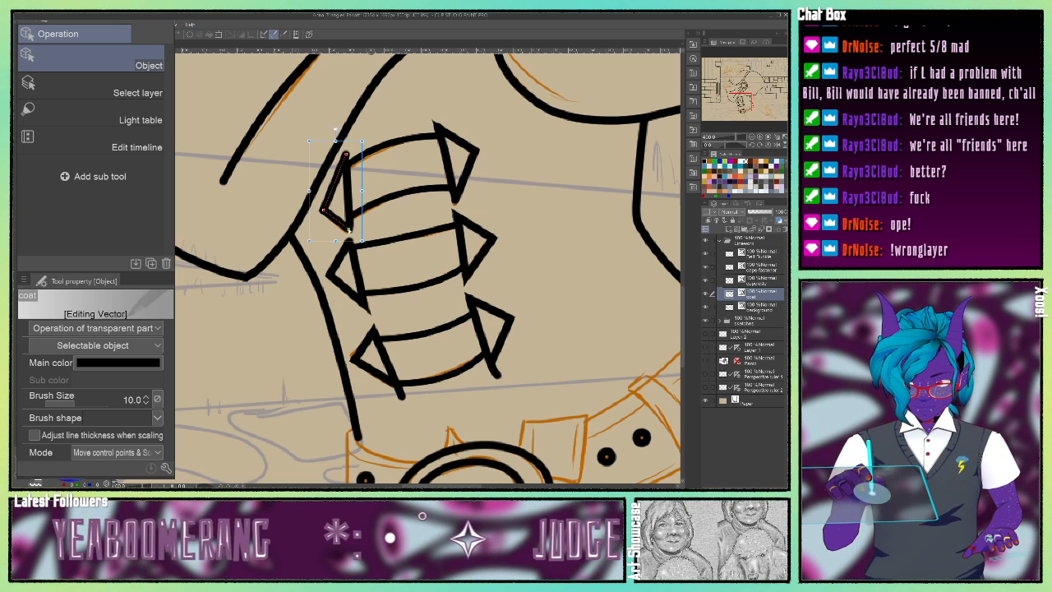
left_click_drag(346, 155, 345, 154)
left_click(347, 163)
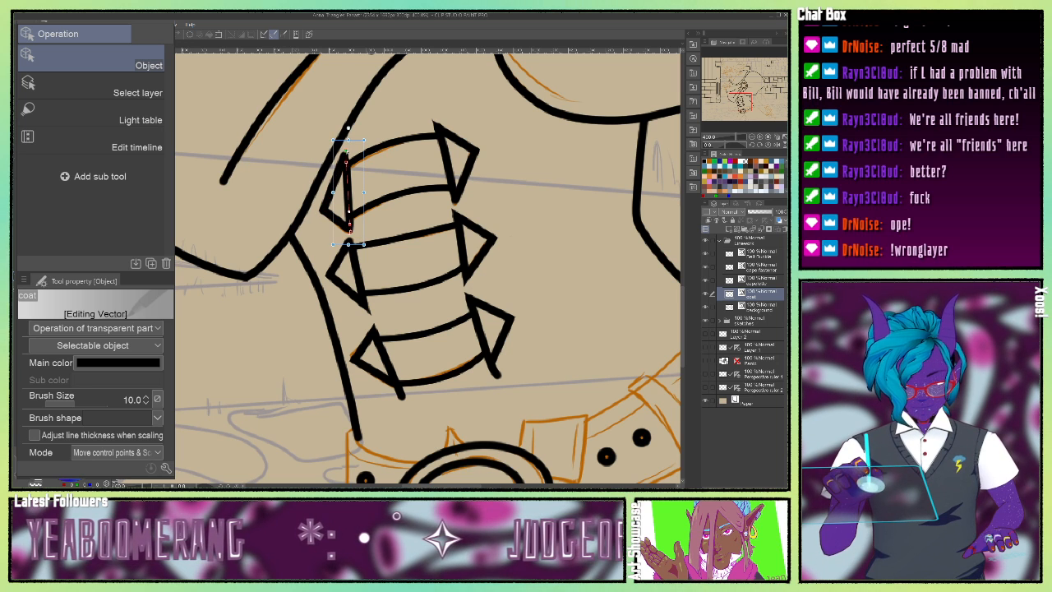
Move the outermost control point of the top strap's left tip slightly outward and deselect the line.
left_click(338, 168)
left_click_drag(338, 168, 342, 167)
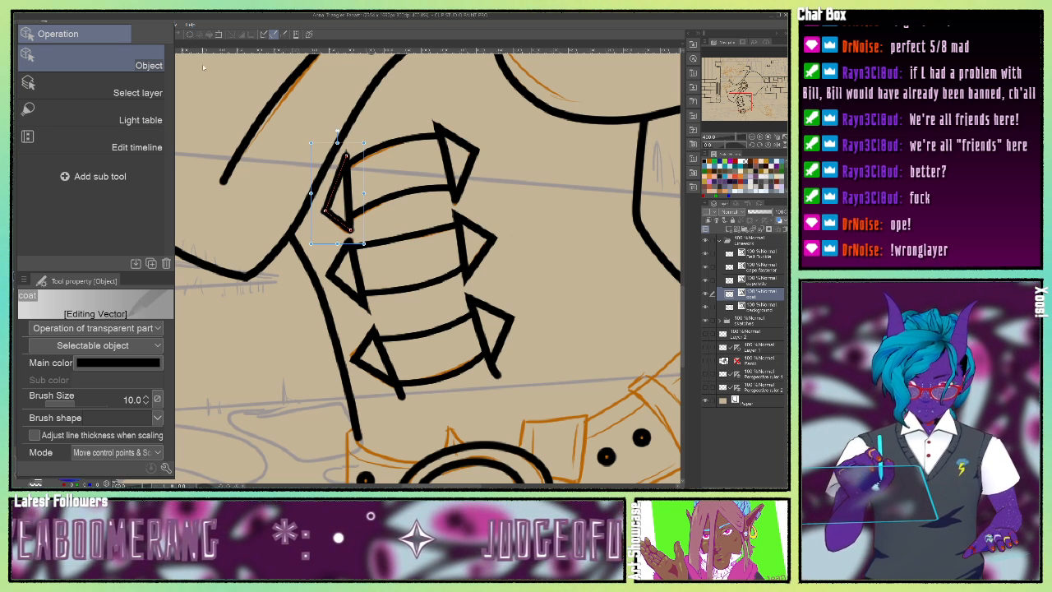
left_click(296, 208)
left_click(339, 164)
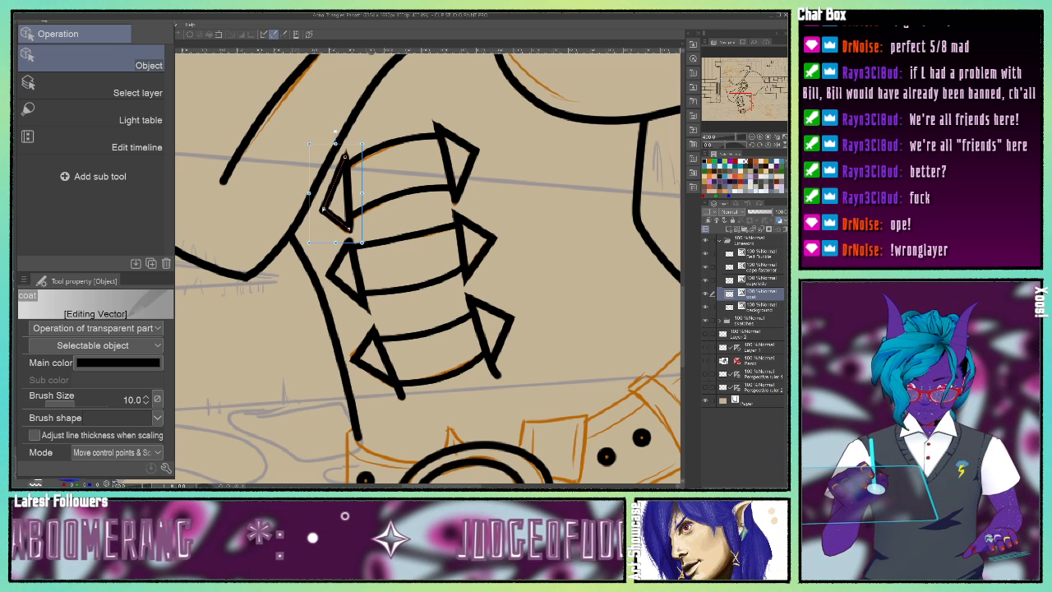
left_click_drag(324, 209, 321, 206)
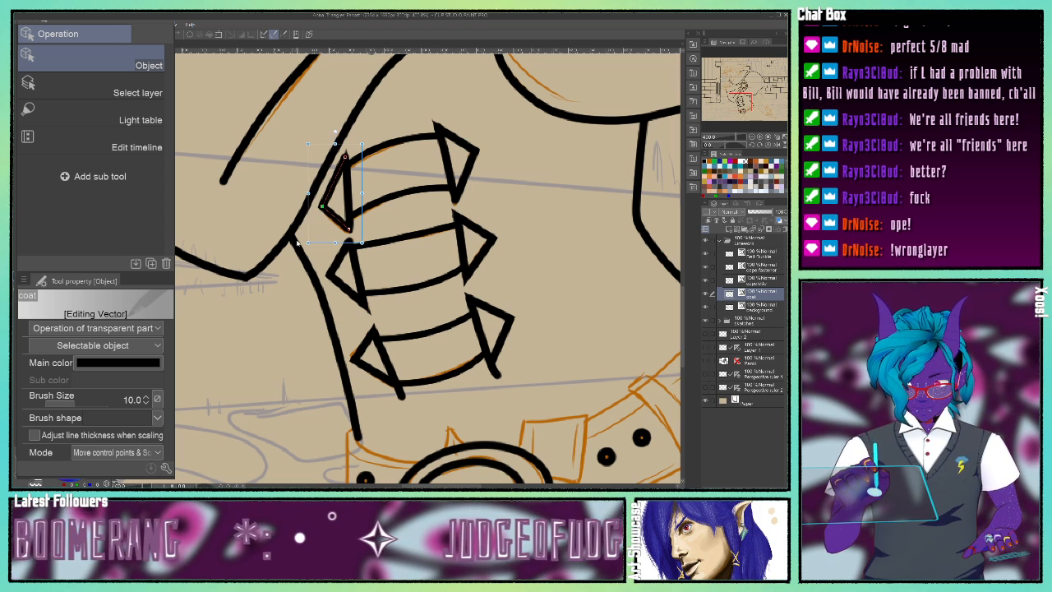
left_click(316, 444)
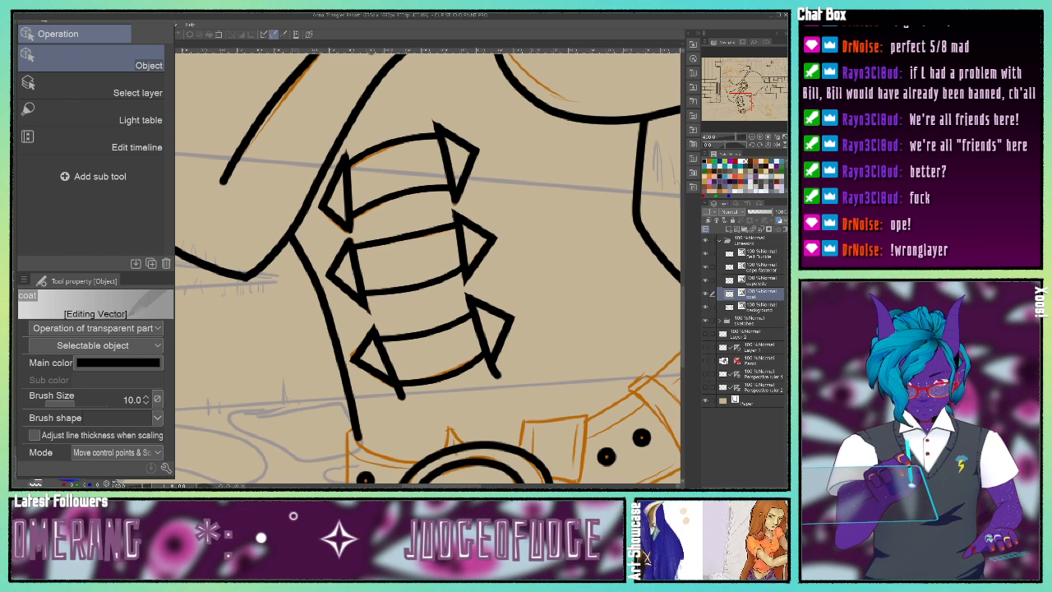
Trim the overshooting line ends at the bottom strap's two lower corners, erasing only the touched part at the right one.
key("e")
left_click(402, 395)
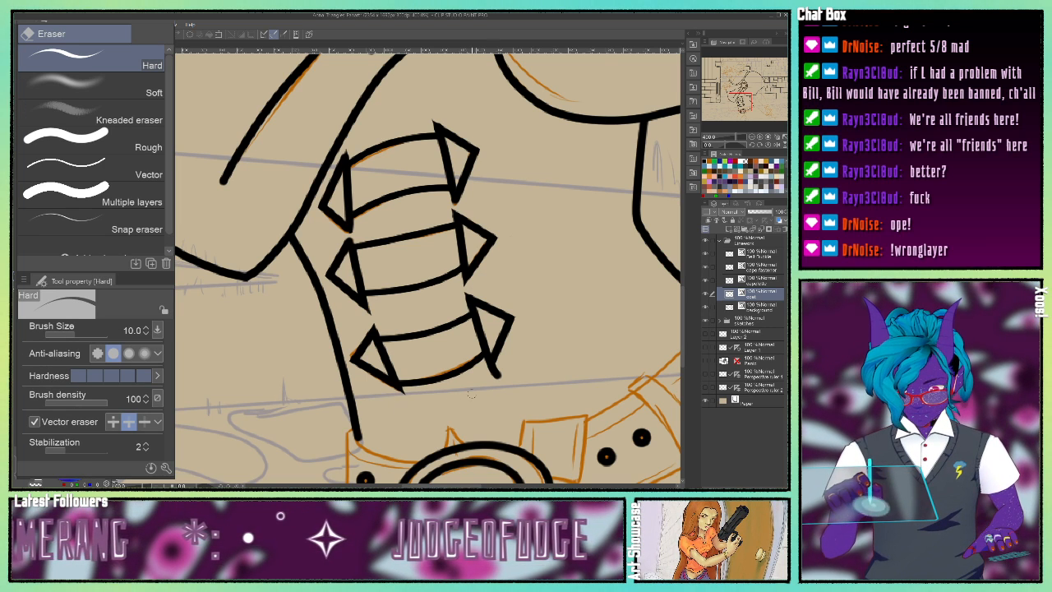
left_click(496, 373)
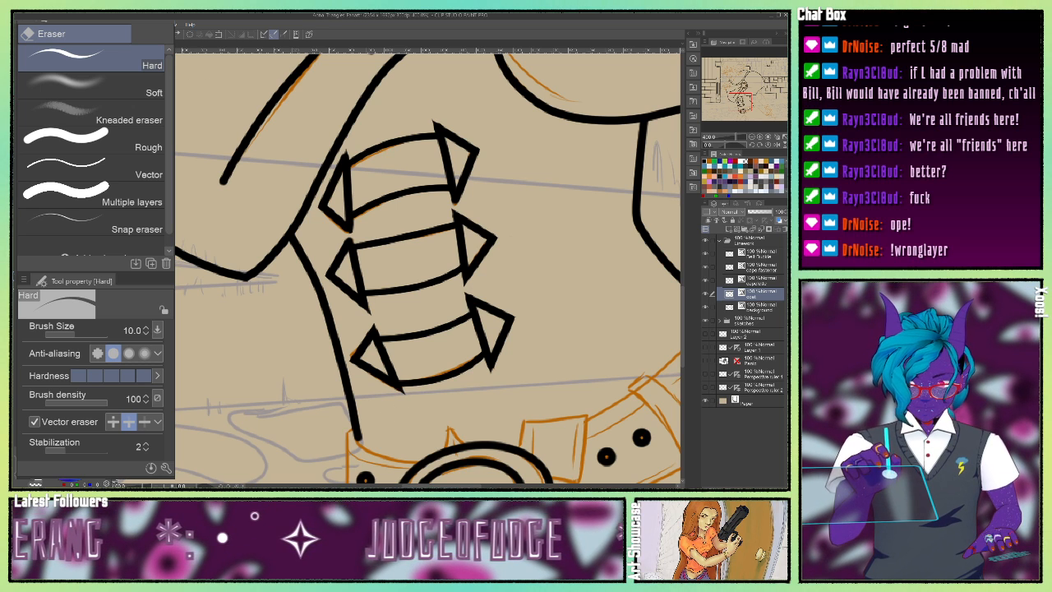
key("ctrl+z")
left_click(110, 424)
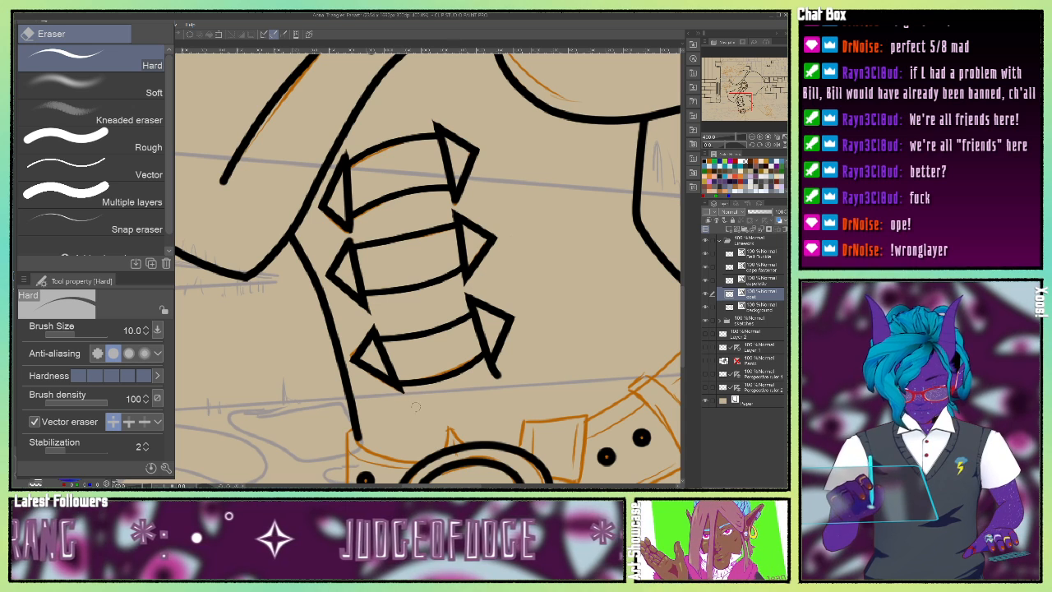
left_click_drag(489, 370, 496, 368)
left_click(494, 371)
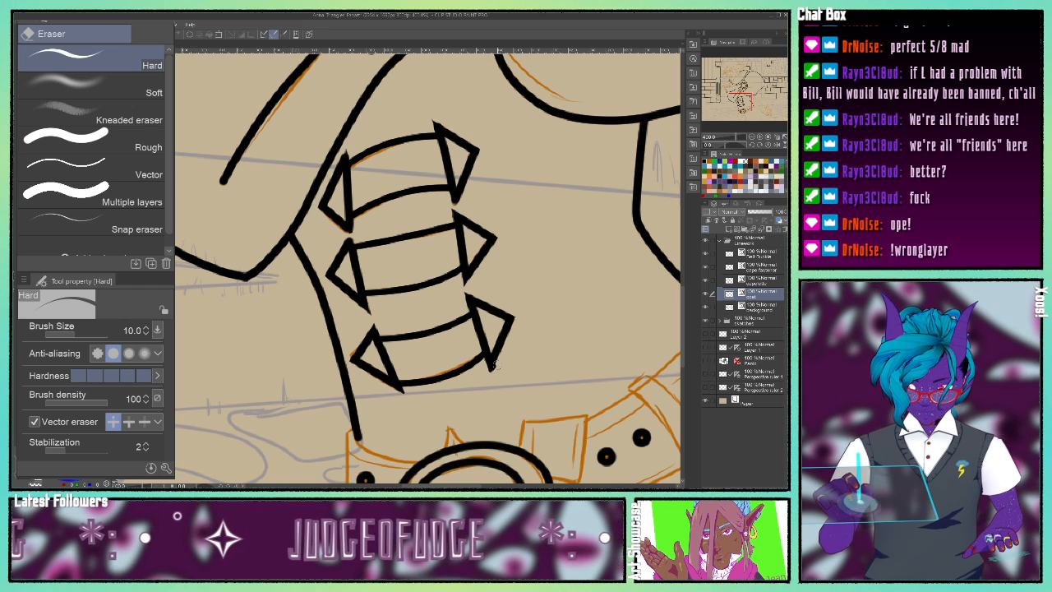
Delete the control point at the lower end of the bottom strap's right vertical line.
key("o")
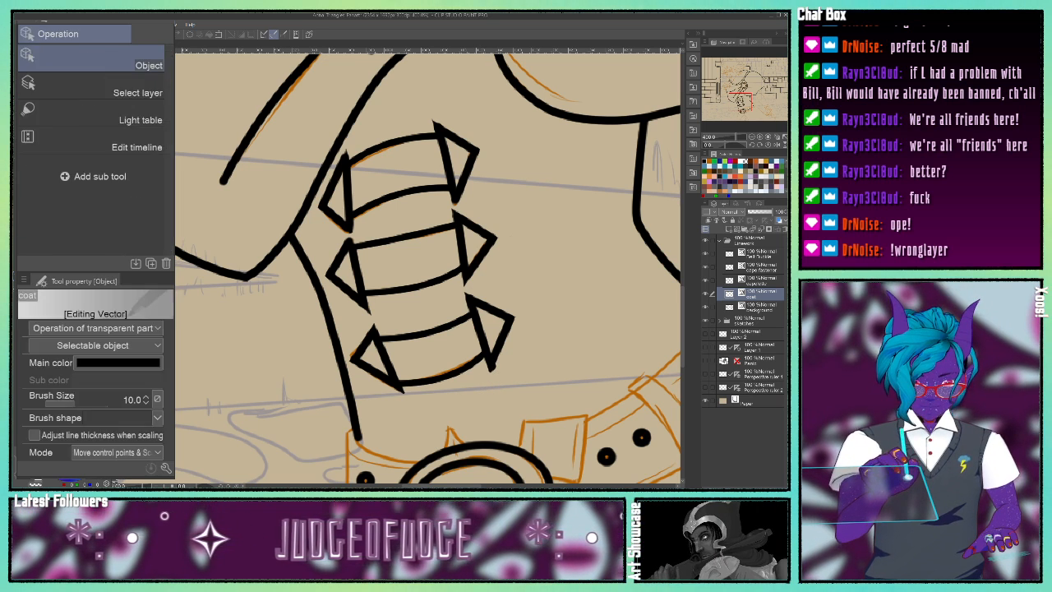
left_click(492, 366)
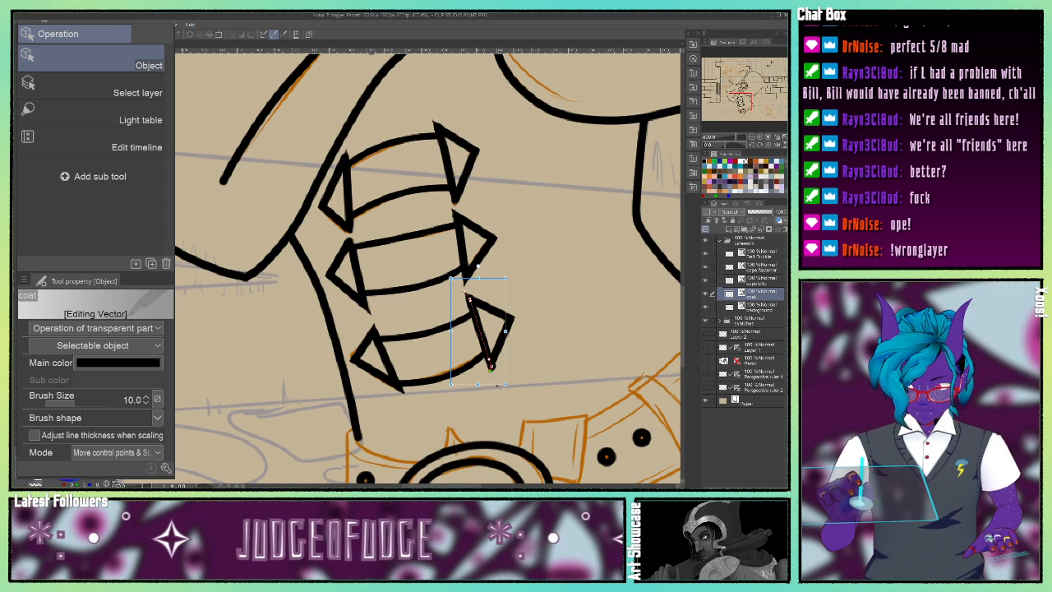
right_click(492, 374)
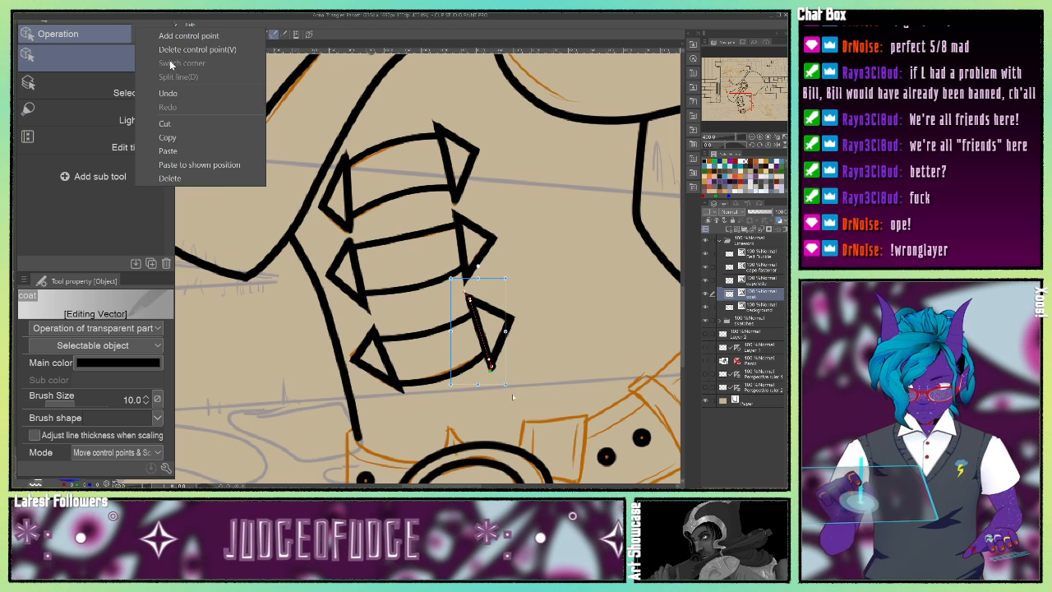
left_click(176, 52)
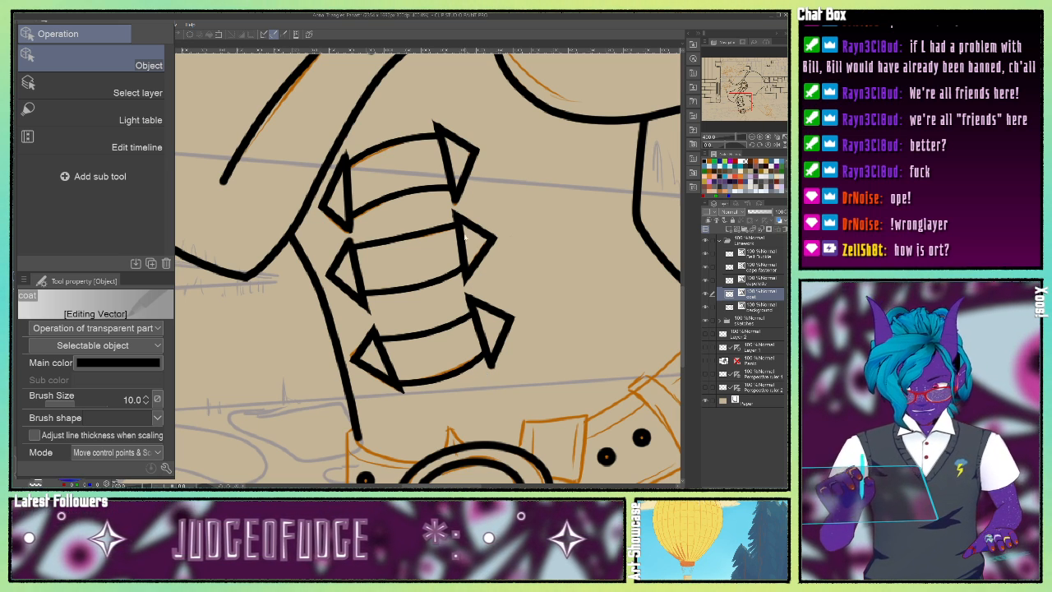
Examine the inked line art across the whole drawing and around the coat, cape and belt.
left_click_drag(743, 99, 744, 74)
left_click(752, 138)
left_click(752, 137)
left_click(752, 137)
left_click(751, 137)
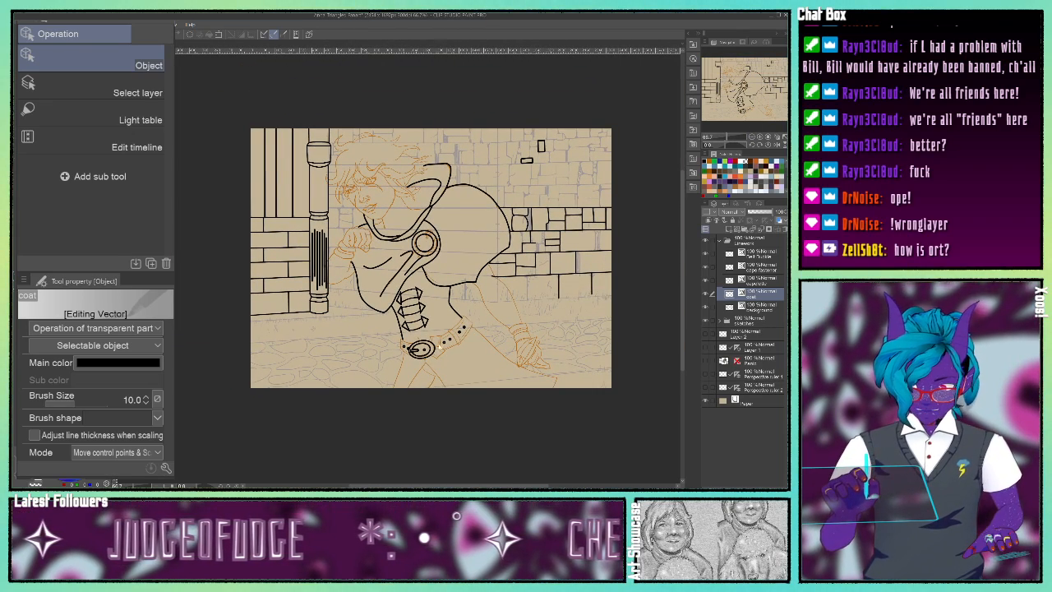
left_click(760, 137)
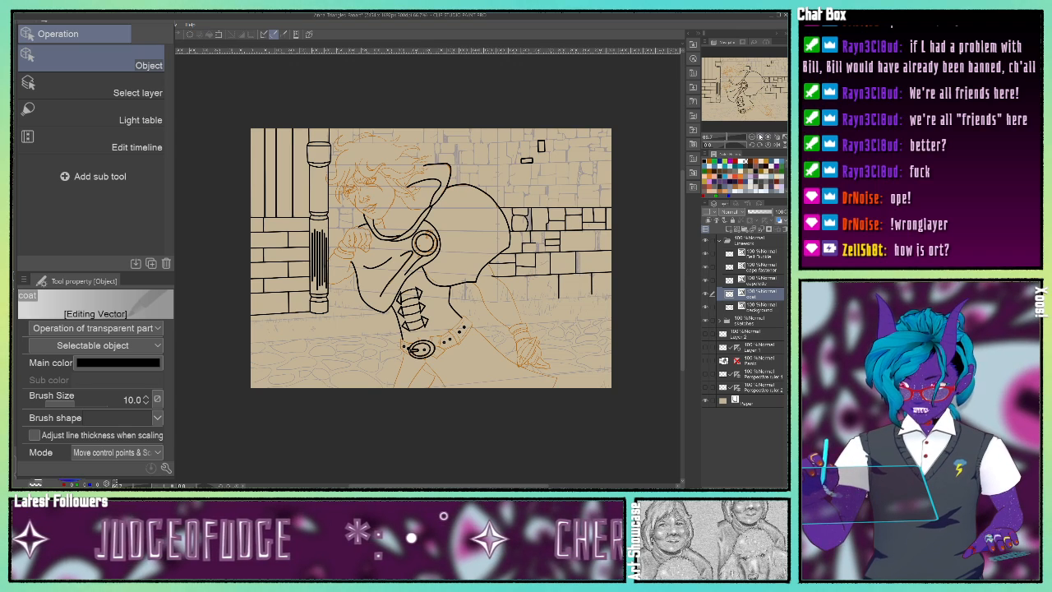
left_click(760, 137)
left_click(760, 138)
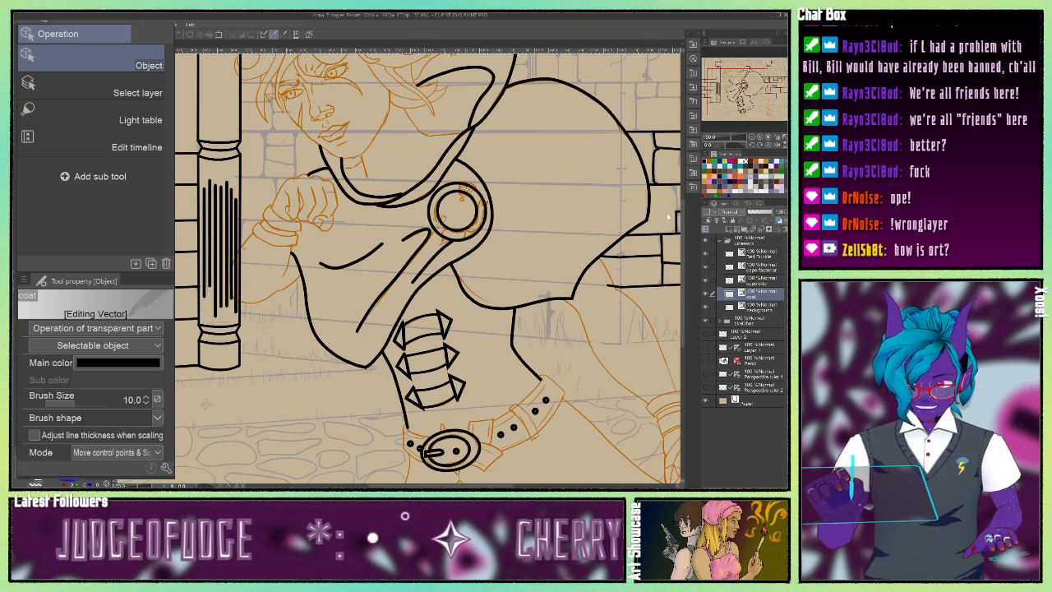
mouse_move(732, 100)
left_mouse_down()
mouse_move(737, 110)
mouse_move(733, 95)
left_mouse_up()
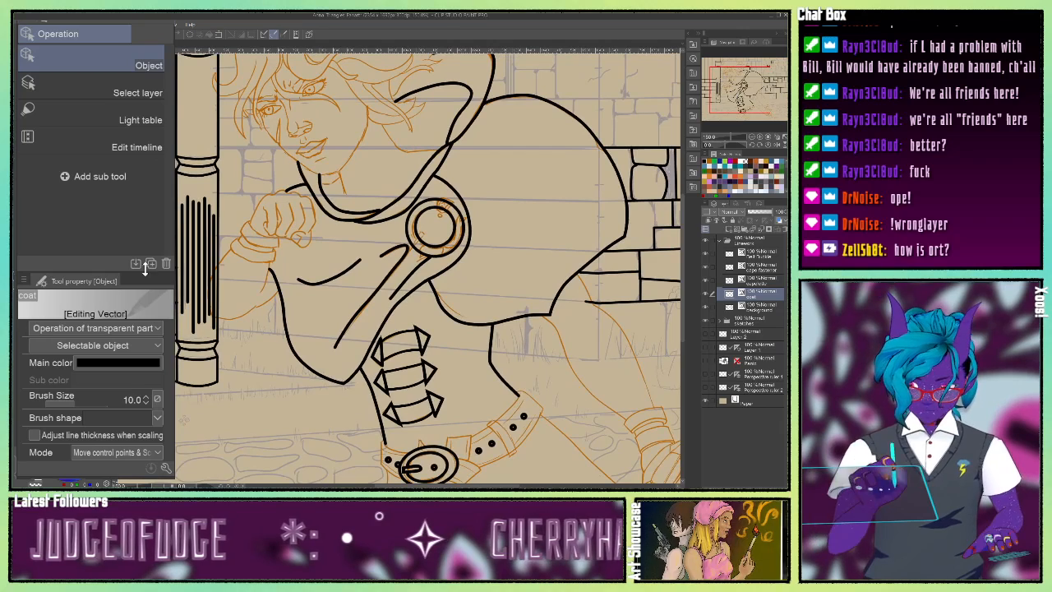
key("u")
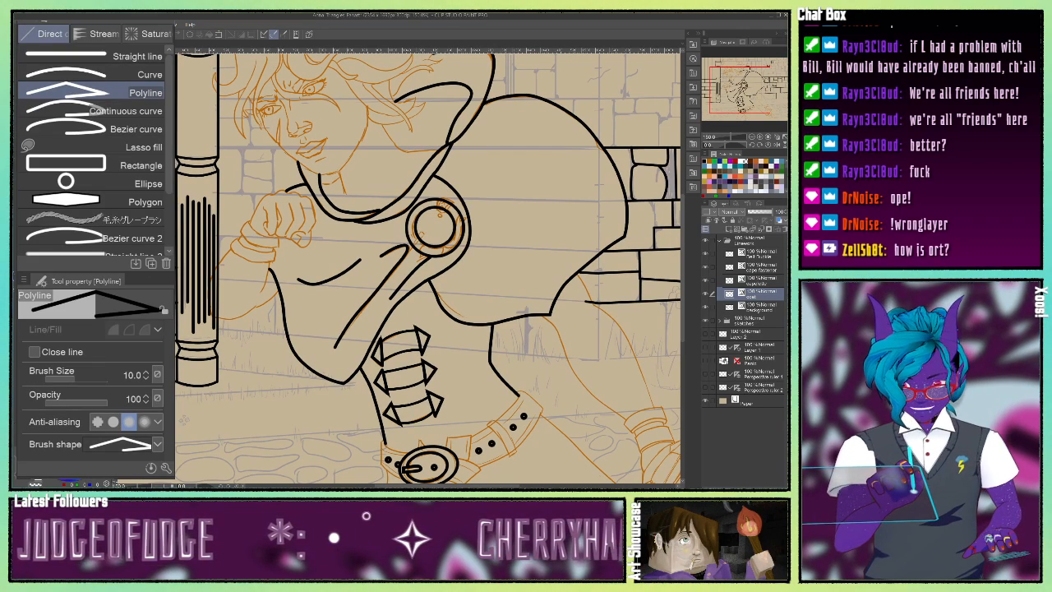
left_click(103, 201)
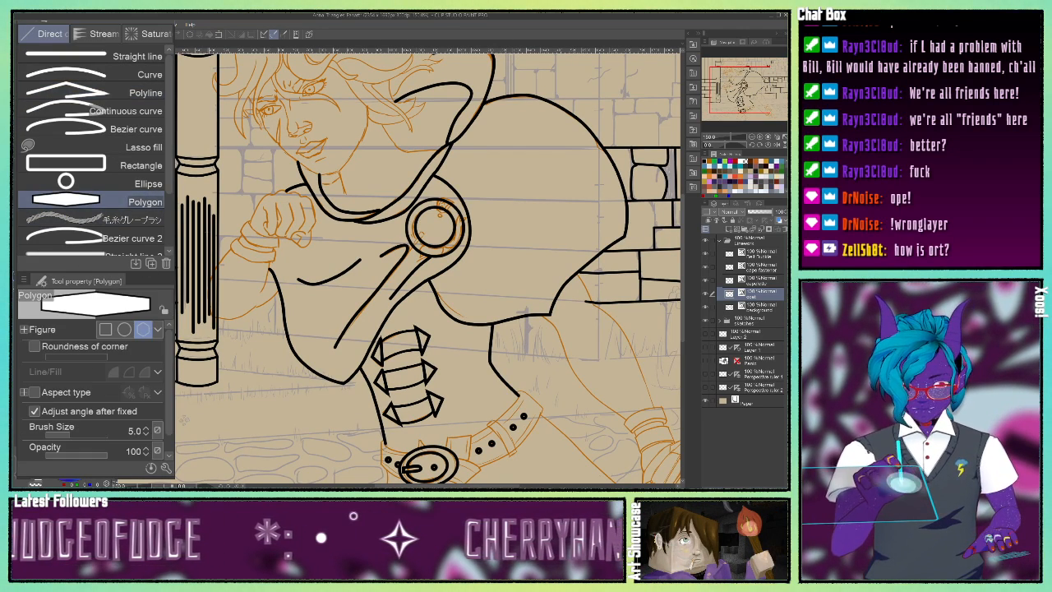
left_click_drag(495, 168, 579, 245)
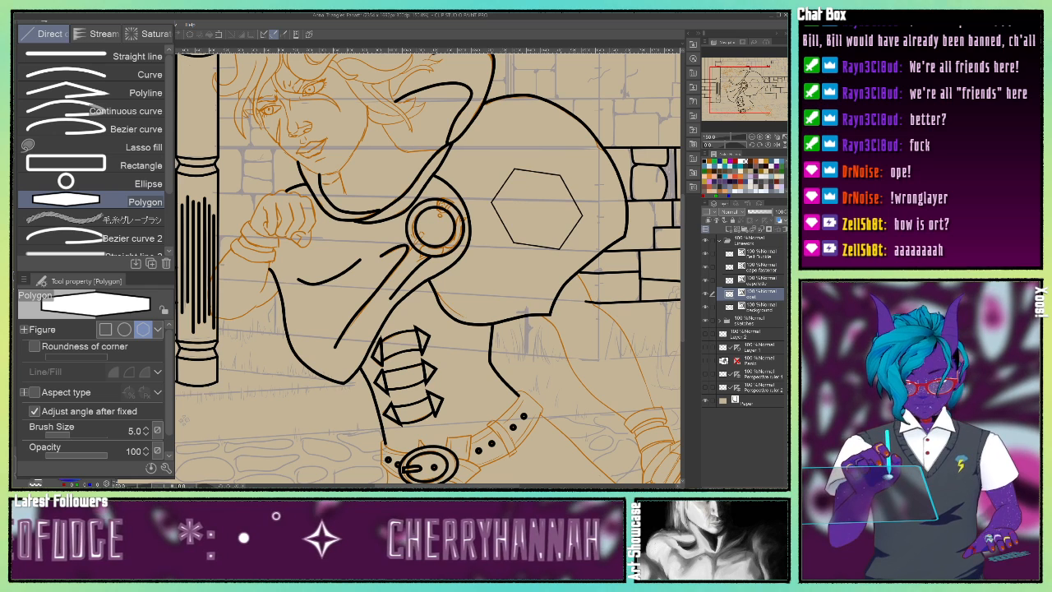
key("Escape")
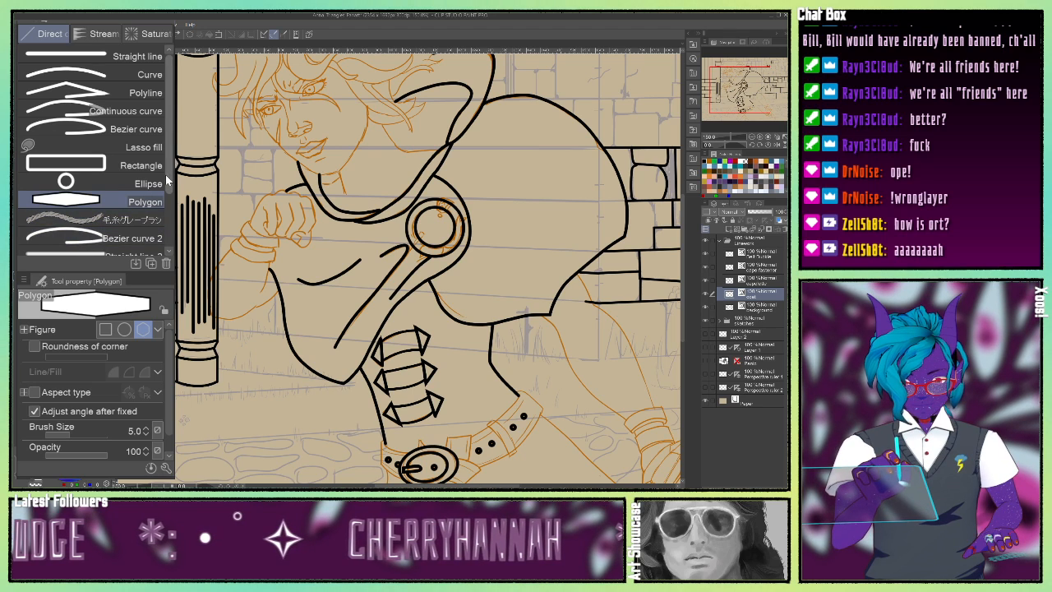
scroll(170, 181, "down", 3)
scroll(91, 148, "up", 1)
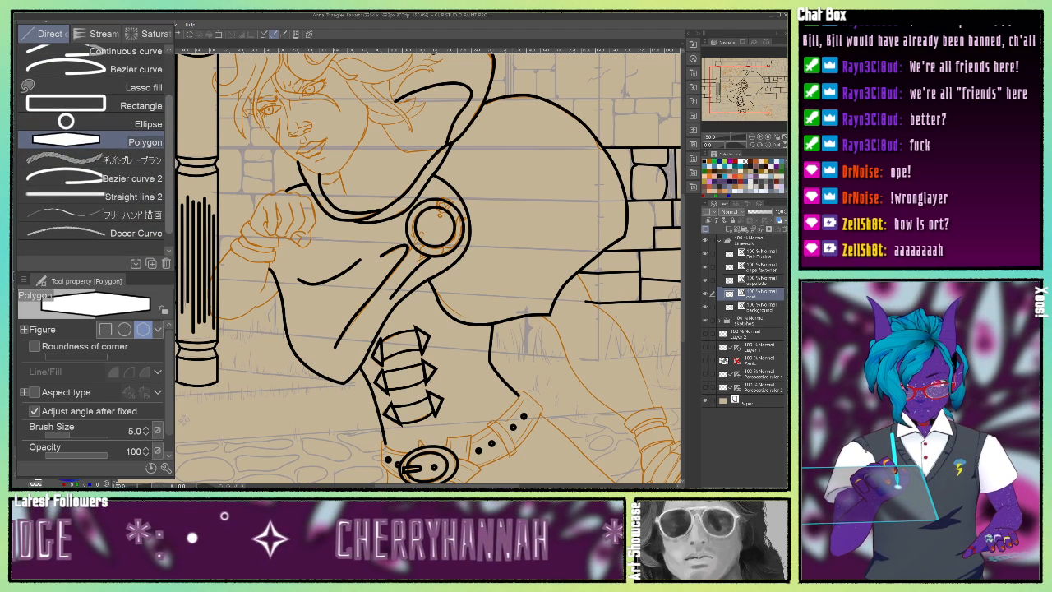
scroll(92, 148, "down", 1)
left_click(92, 219)
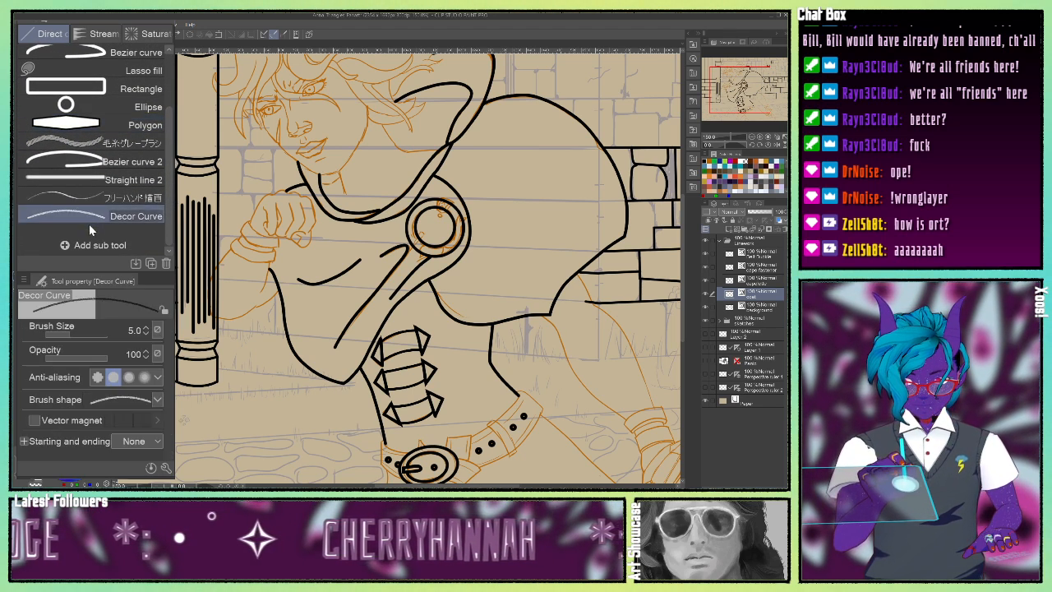
scroll(160, 197, "up", 4)
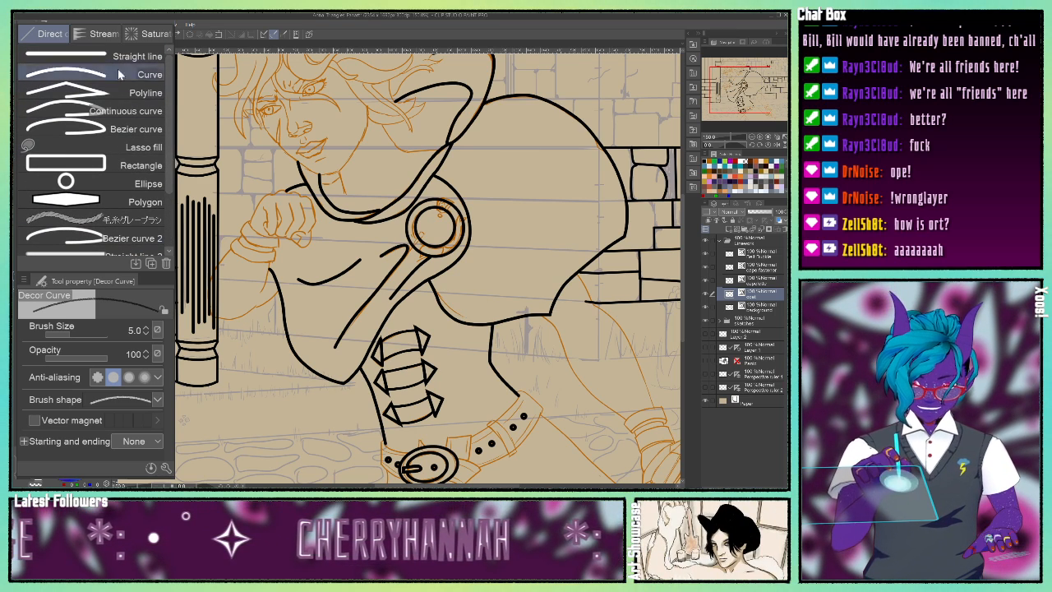
left_click(90, 56)
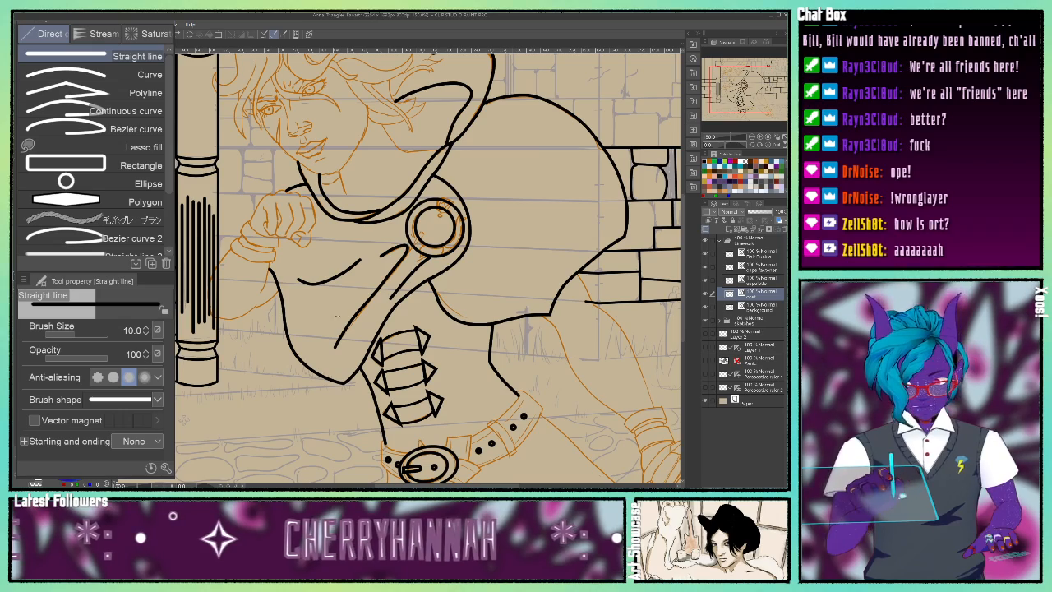
mouse_move(732, 91)
left_mouse_down()
mouse_move(763, 78)
mouse_move(747, 81)
left_mouse_up()
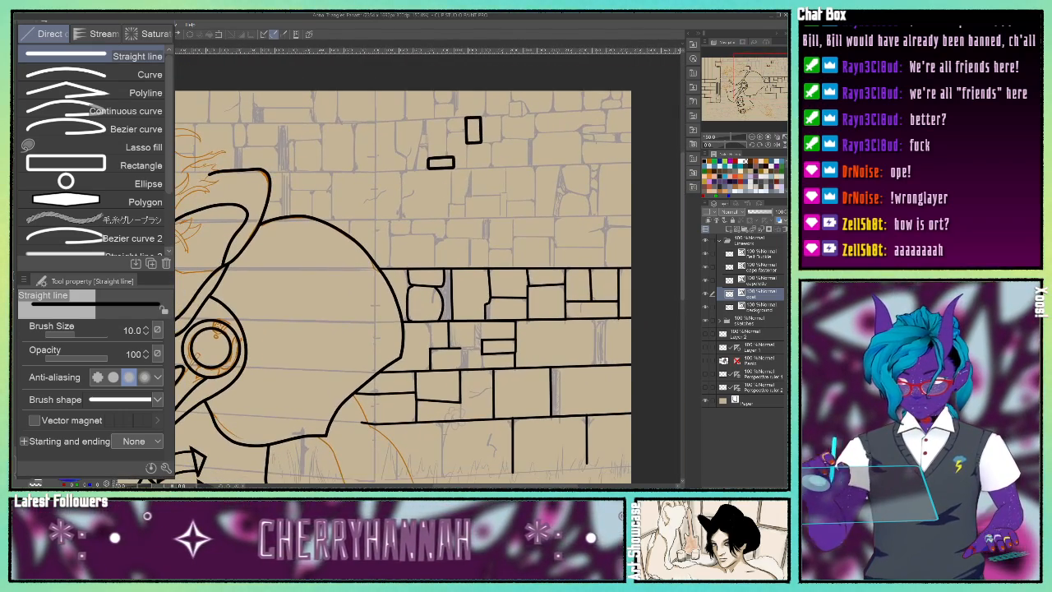
left_click(129, 377)
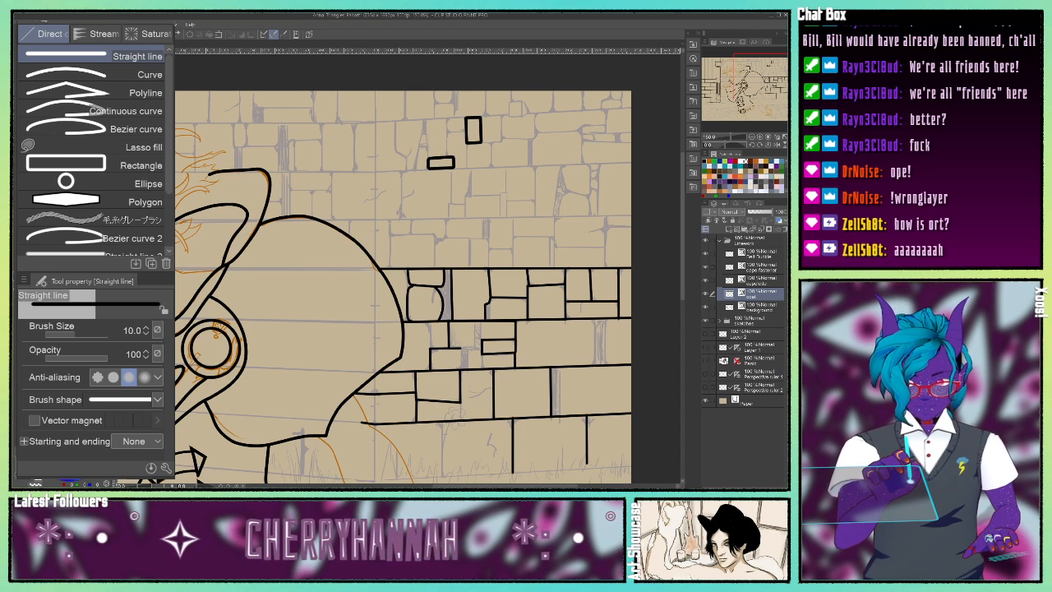
Switch to the G-pen and make the background line art layer active.
key("p")
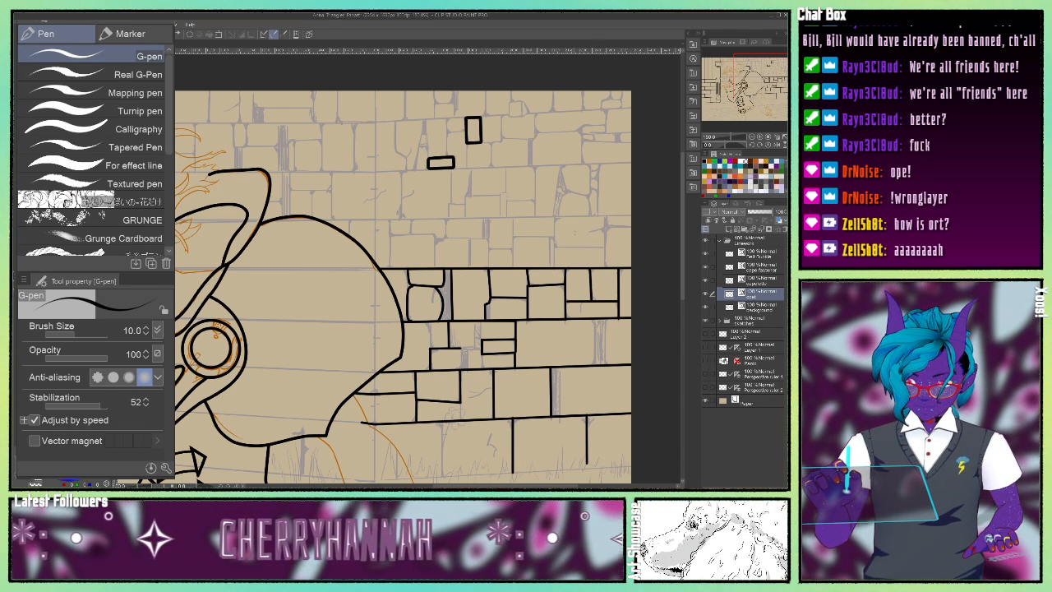
left_click(769, 308)
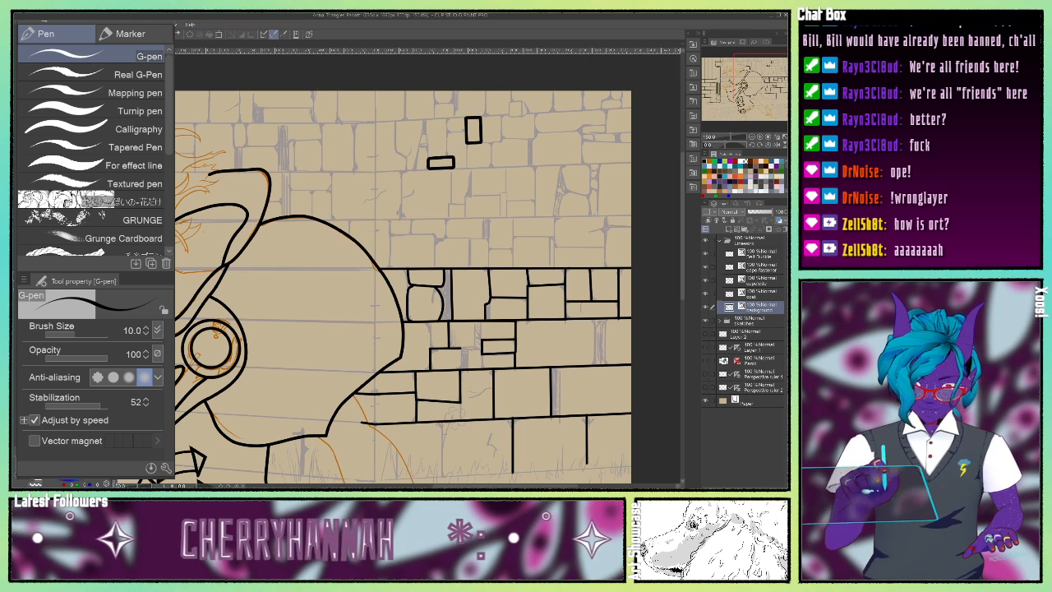
Try a loose looping G-pen stroke across the upper wall and shift it slightly as a vector object.
mouse_move(350, 164)
left_mouse_down()
mouse_move(426, 197)
mouse_move(485, 153)
mouse_move(415, 257)
mouse_move(527, 182)
mouse_move(489, 215)
mouse_move(594, 179)
mouse_move(579, 261)
mouse_move(628, 244)
left_mouse_up()
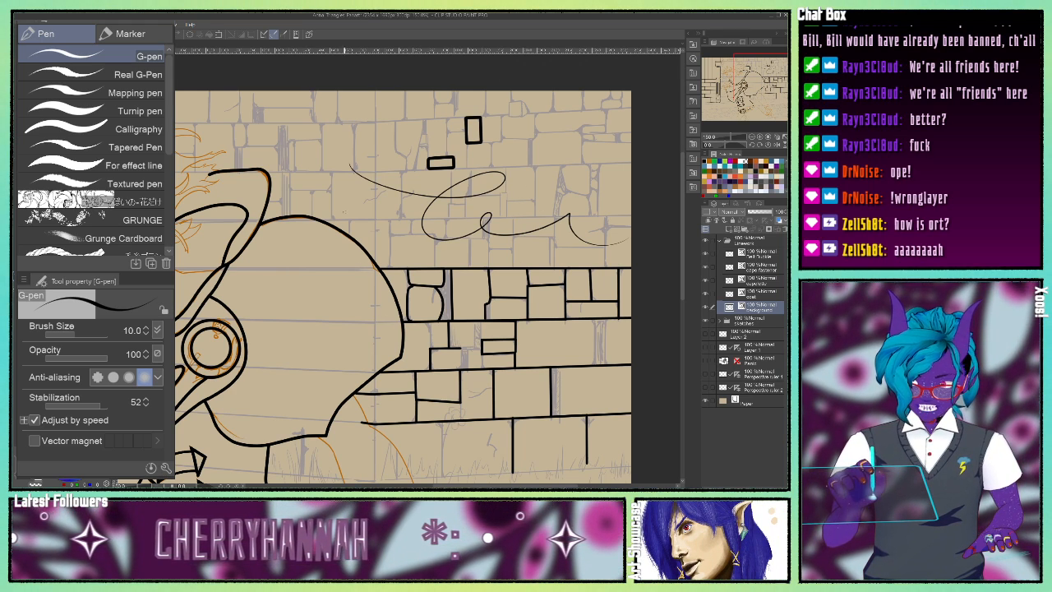
left_click(18, 80)
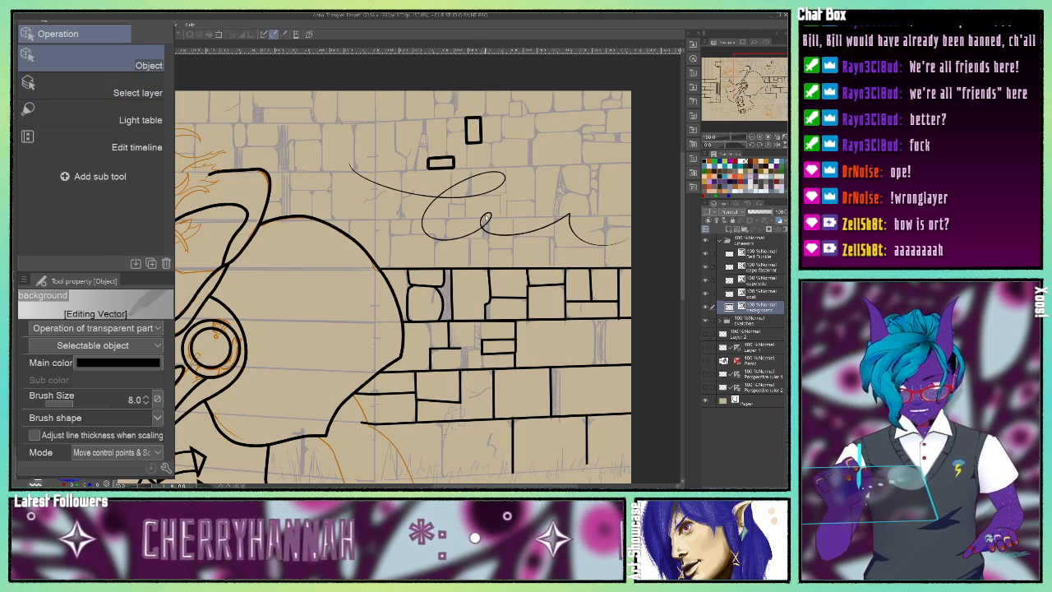
left_click(485, 223)
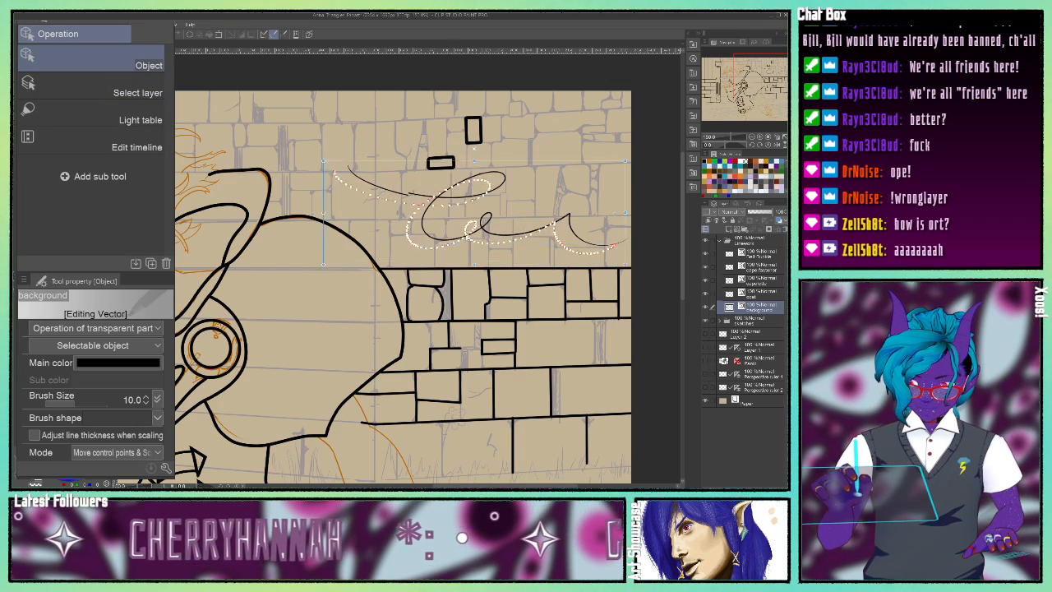
mouse_move(402, 213)
left_mouse_down()
mouse_move(413, 198)
mouse_move(389, 206)
mouse_move(397, 188)
mouse_move(411, 197)
mouse_move(392, 209)
left_mouse_up()
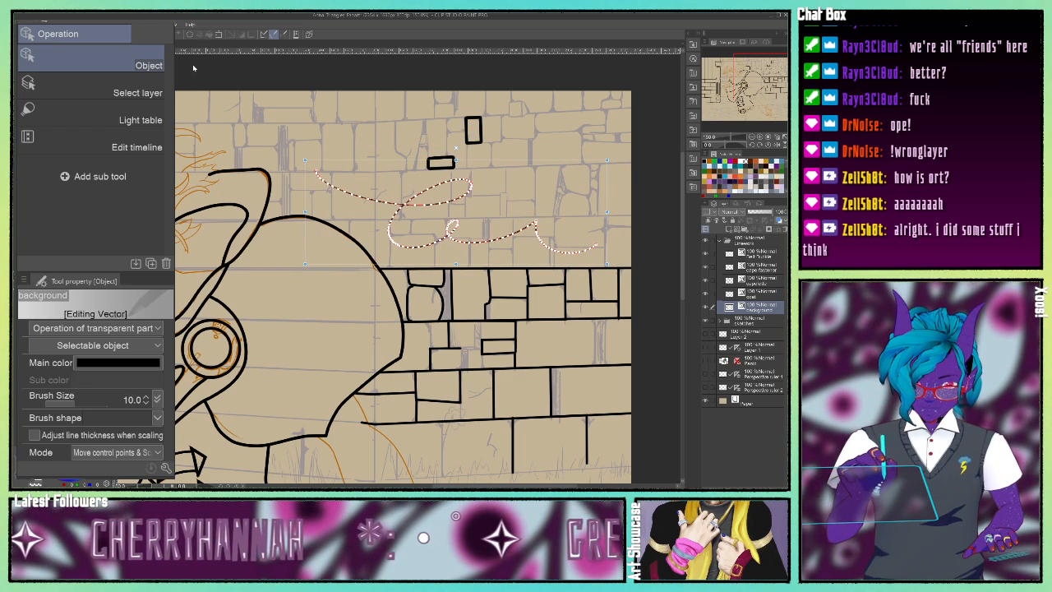
key("ctrl+z")
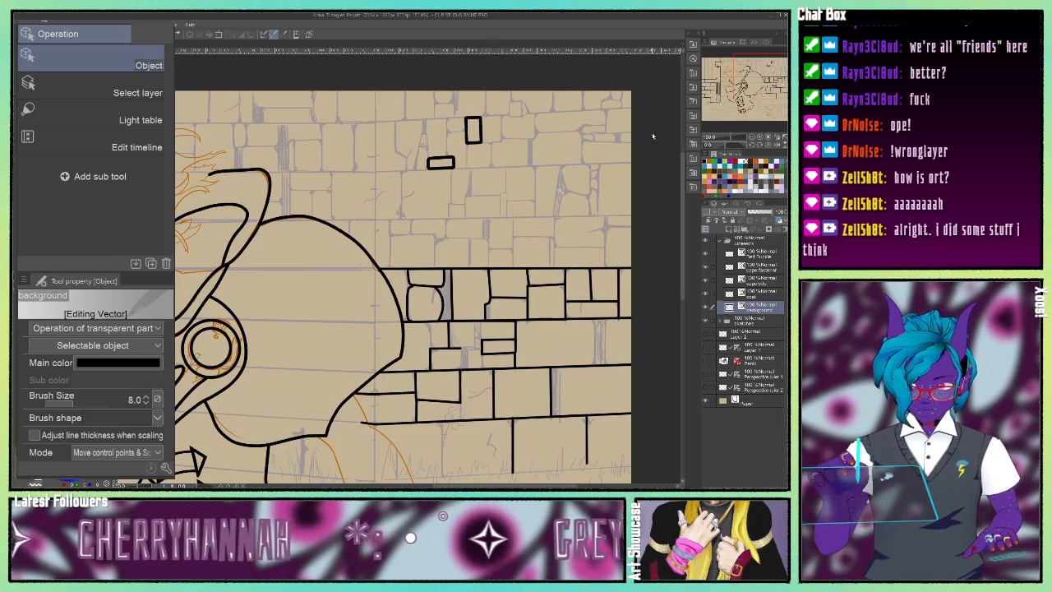
Ink the missing vertical stone joint beneath the lowest inked wall line with the G-pen at brush size 15.
mouse_move(741, 89)
left_mouse_down()
mouse_move(721, 103)
mouse_move(712, 89)
mouse_move(745, 106)
mouse_move(735, 86)
mouse_move(748, 91)
left_mouse_up()
left_click(704, 241)
left_click(705, 242)
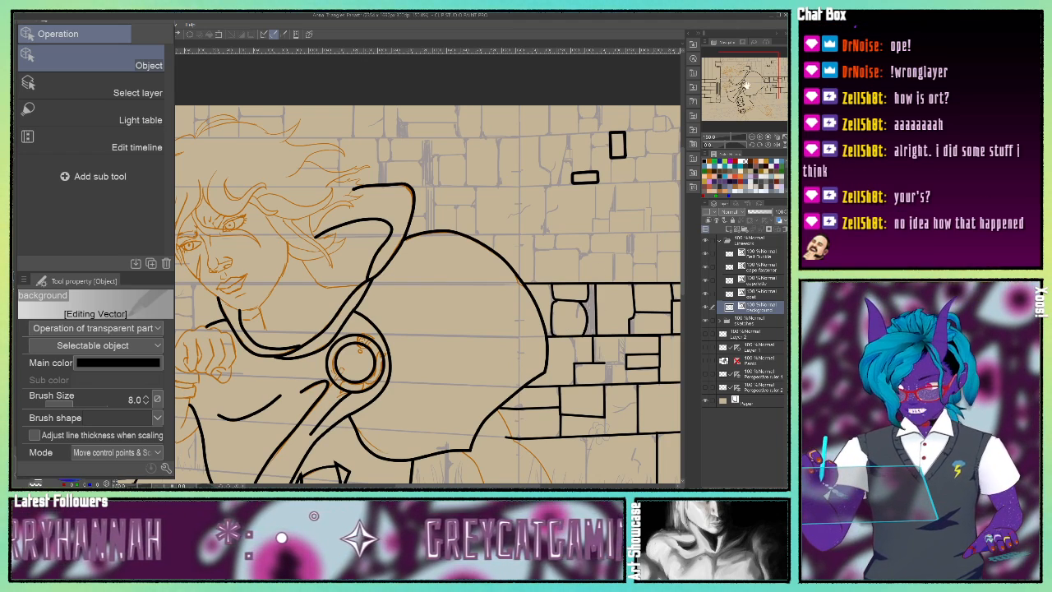
left_click_drag(746, 85, 769, 92)
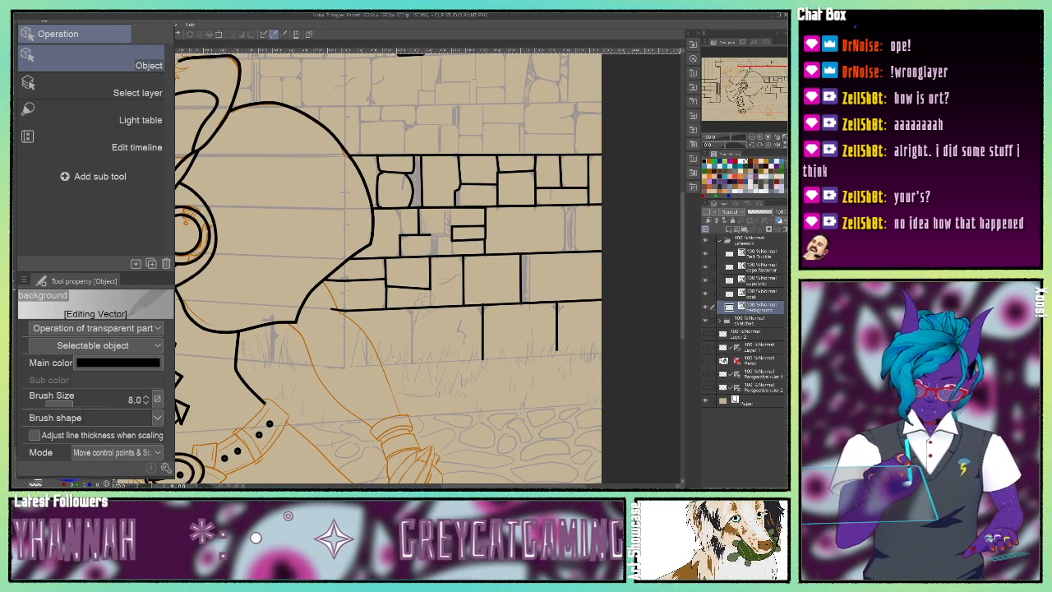
key("p")
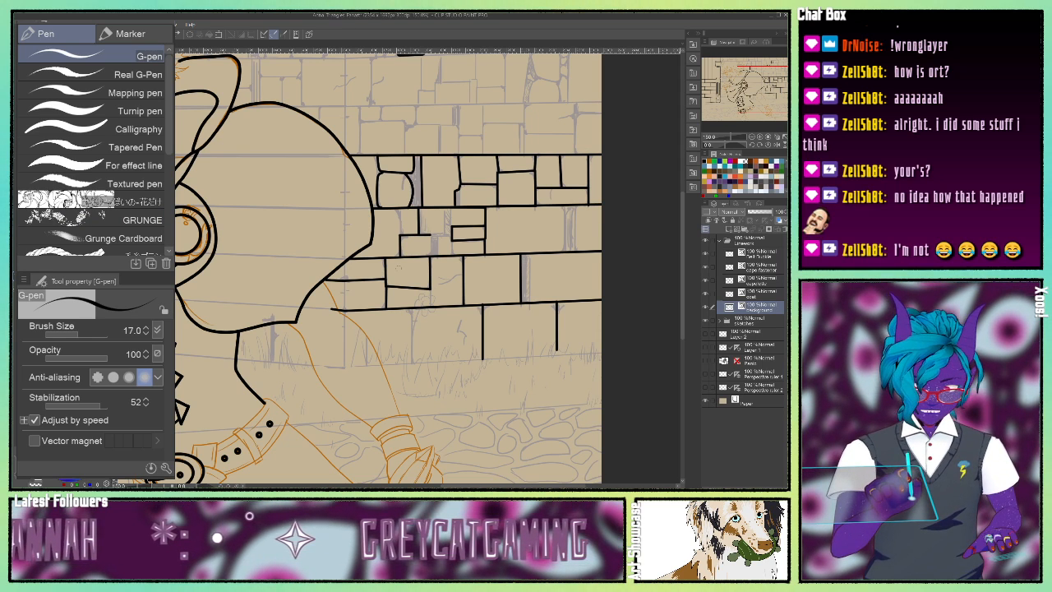
key("bracketleft")
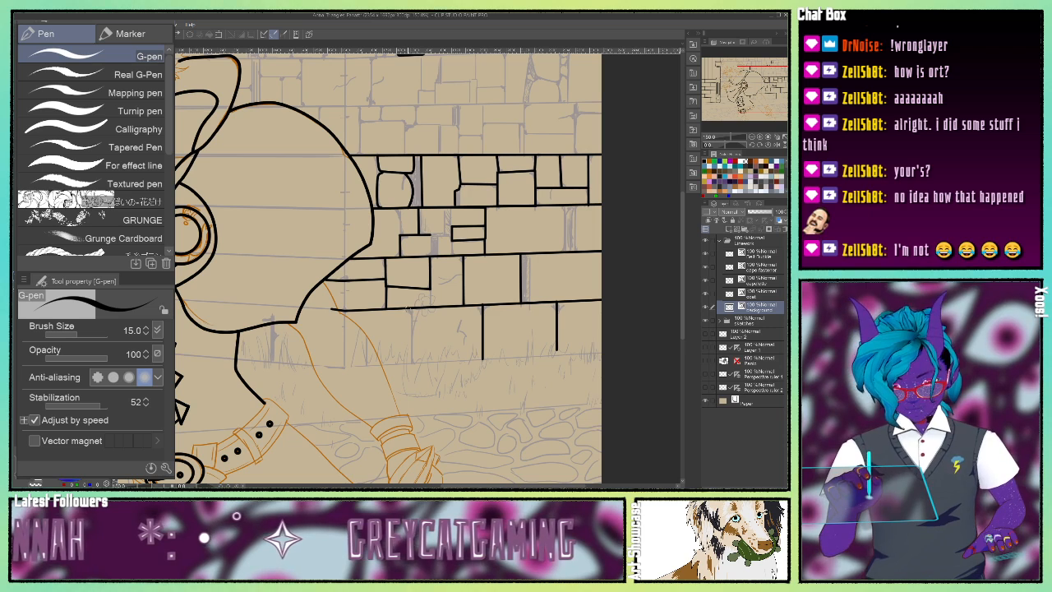
left_click_drag(412, 311, 412, 341)
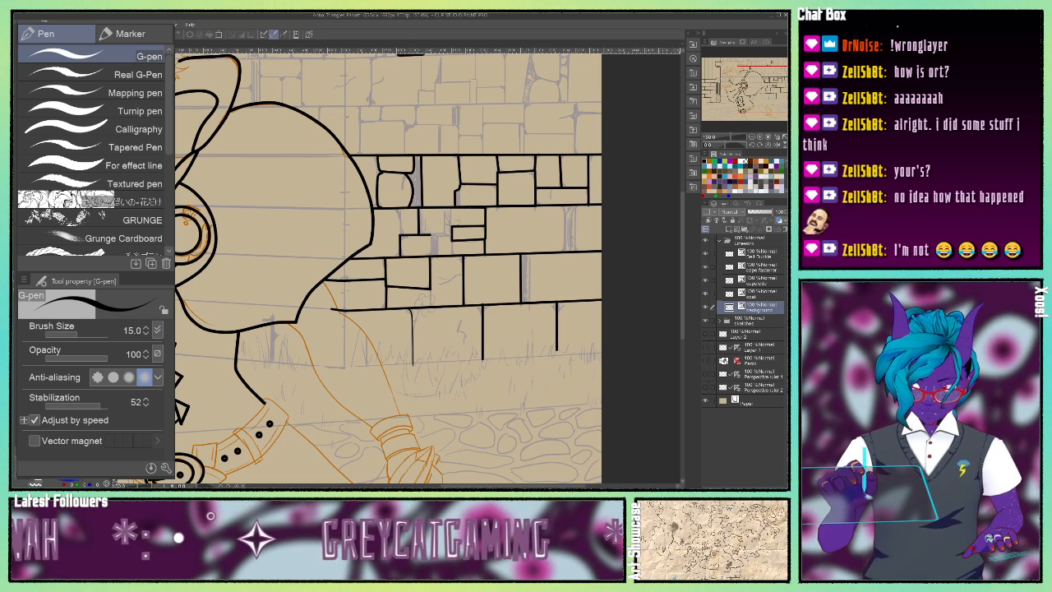
Ink the remaining edges and joints of the small stones in the wall's second inked course beside the cape.
left_click(761, 137)
left_click(761, 137)
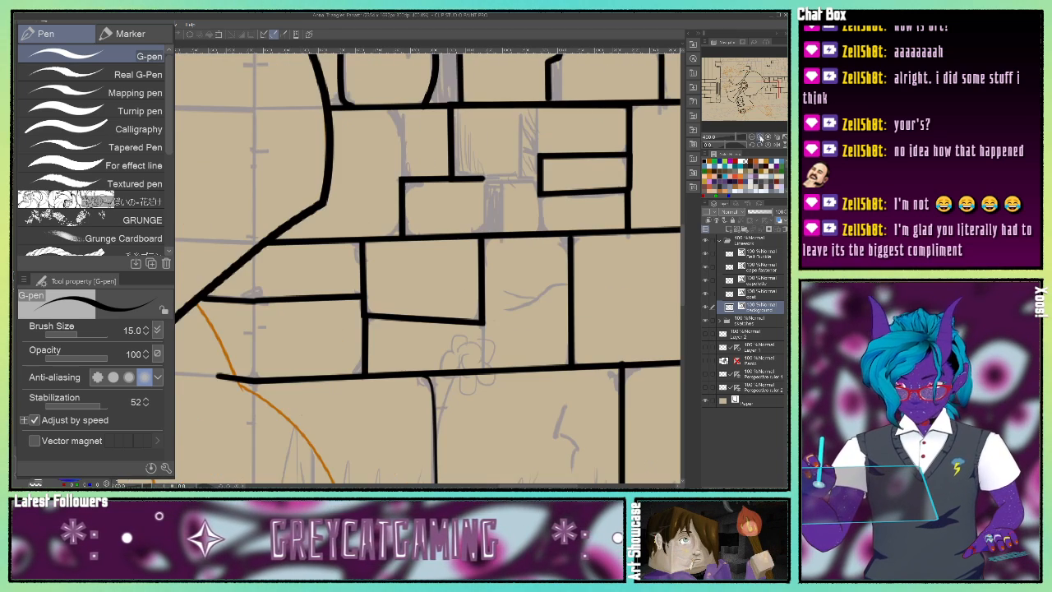
left_click_drag(762, 89, 769, 84)
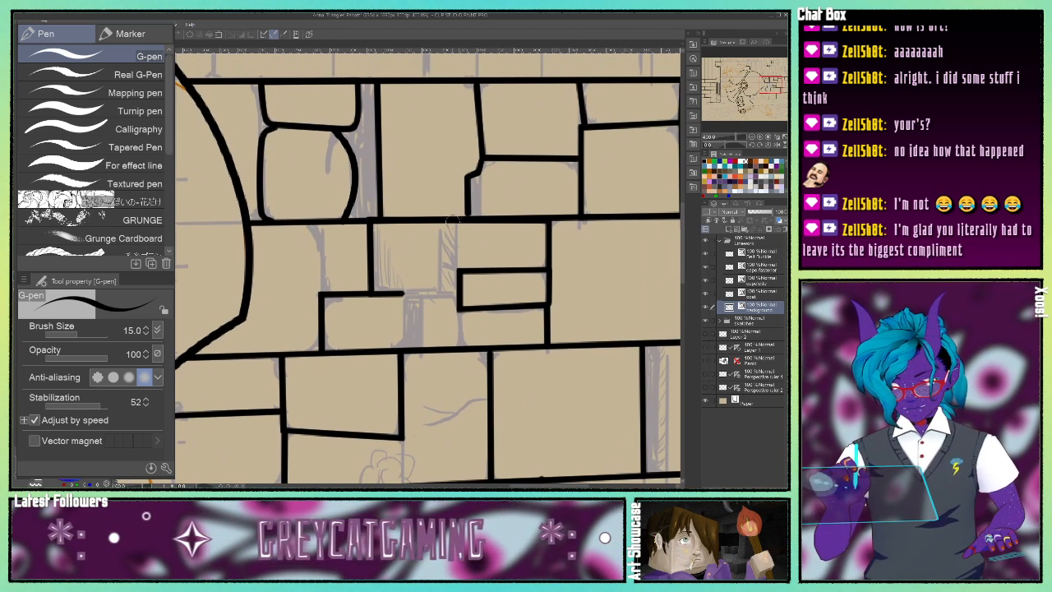
left_click_drag(438, 222, 436, 294)
left_click_drag(457, 226, 457, 269)
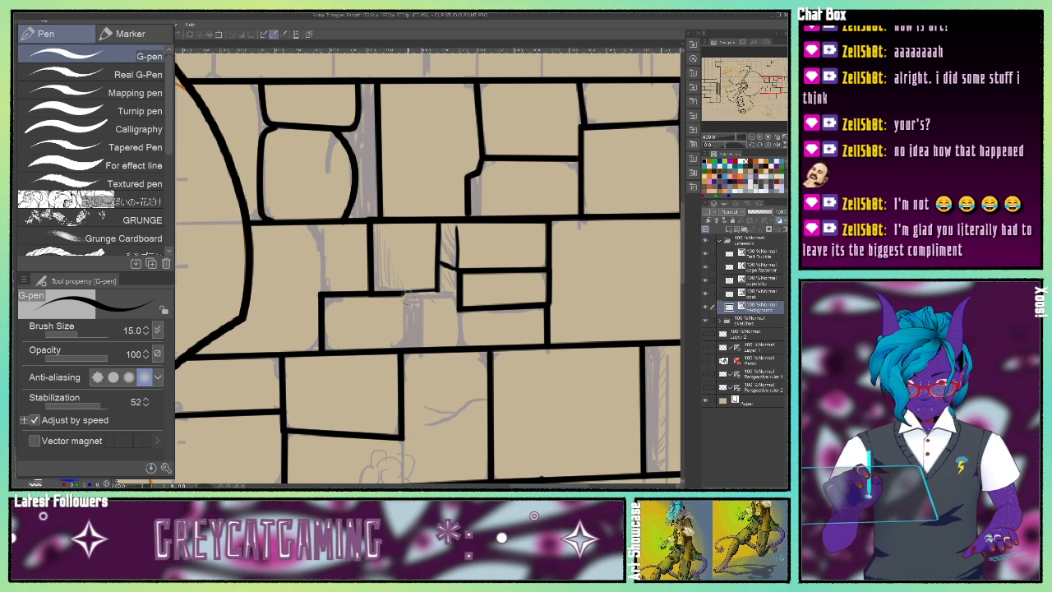
left_click_drag(401, 294, 401, 346)
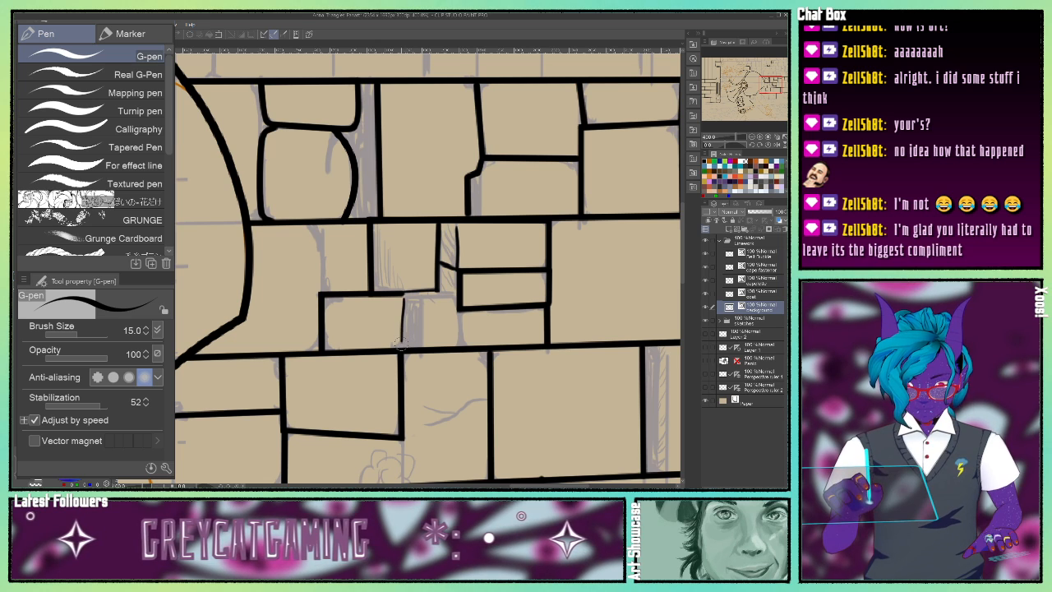
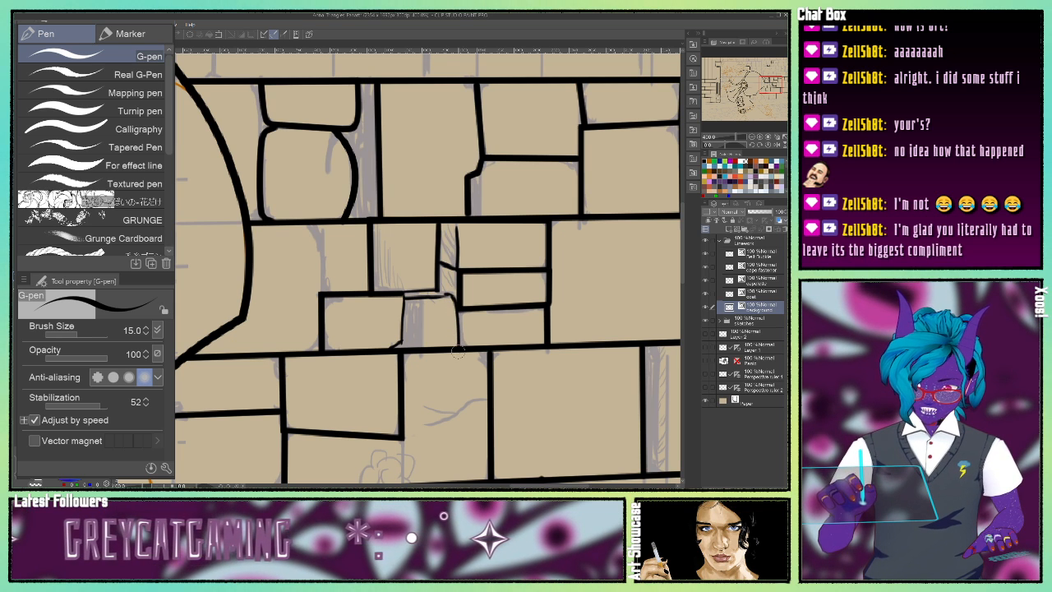
left_click_drag(424, 293, 448, 297)
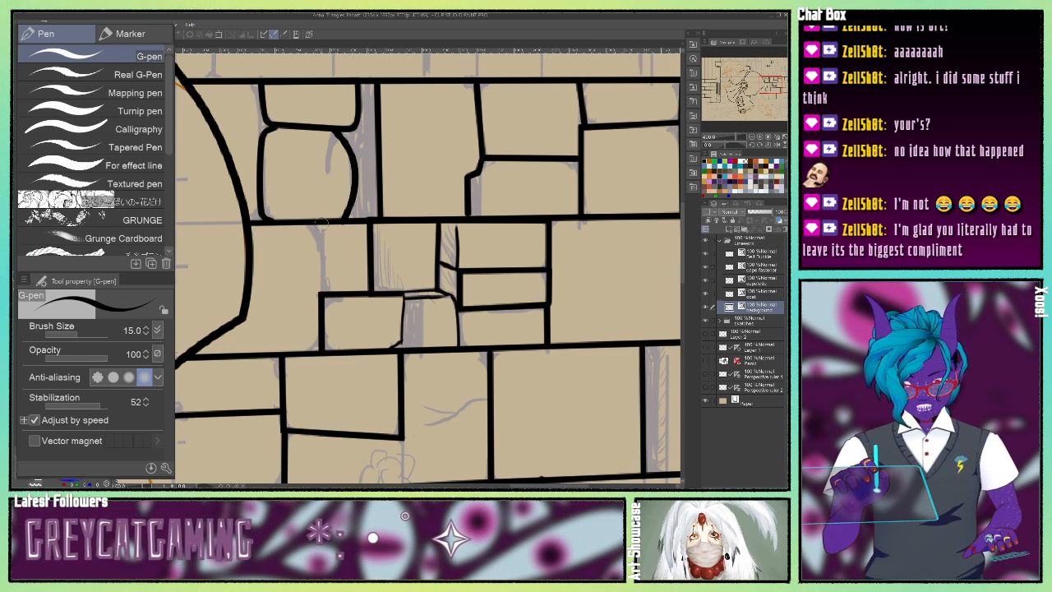
left_click_drag(321, 226, 323, 300)
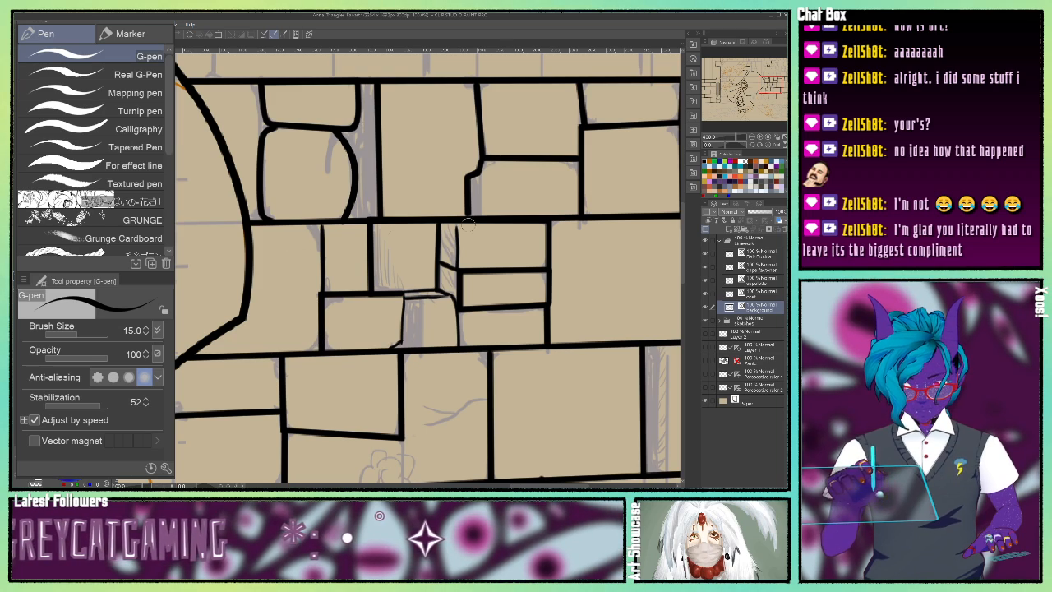
Ink the side and top edges of the stones at the wall's right end, one course above the inked rows.
mouse_move(776, 82)
left_mouse_down()
mouse_move(781, 70)
mouse_move(713, 90)
mouse_move(738, 70)
mouse_move(785, 72)
left_mouse_up()
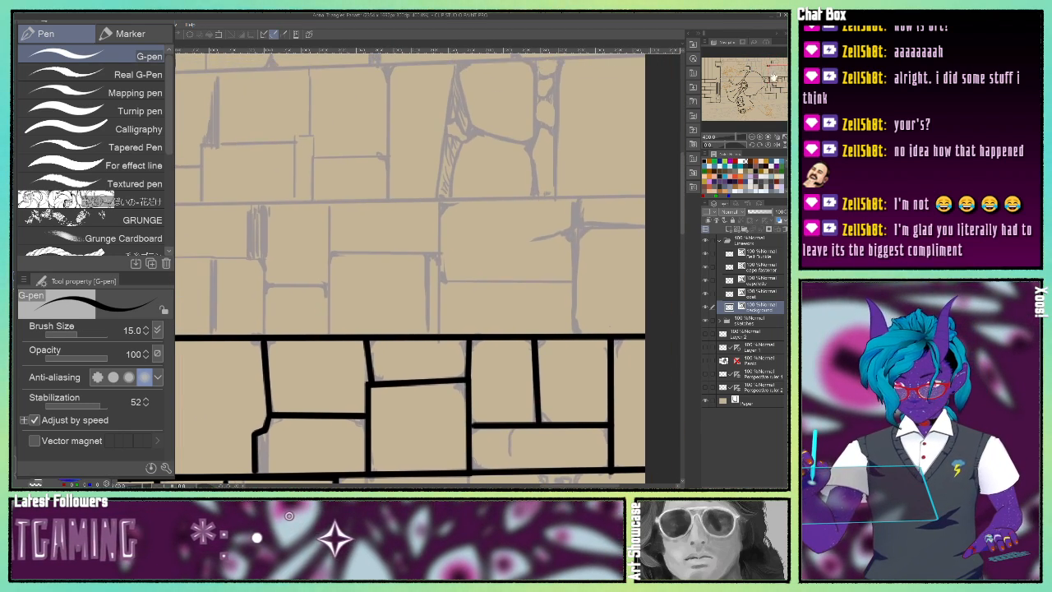
left_click_drag(577, 197, 577, 337)
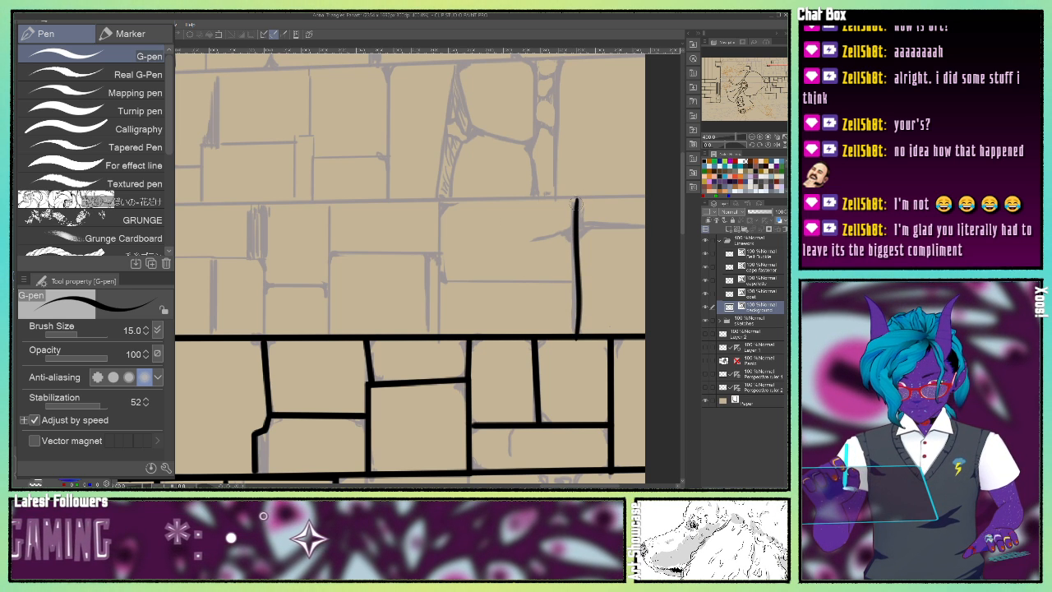
left_click_drag(576, 200, 662, 197)
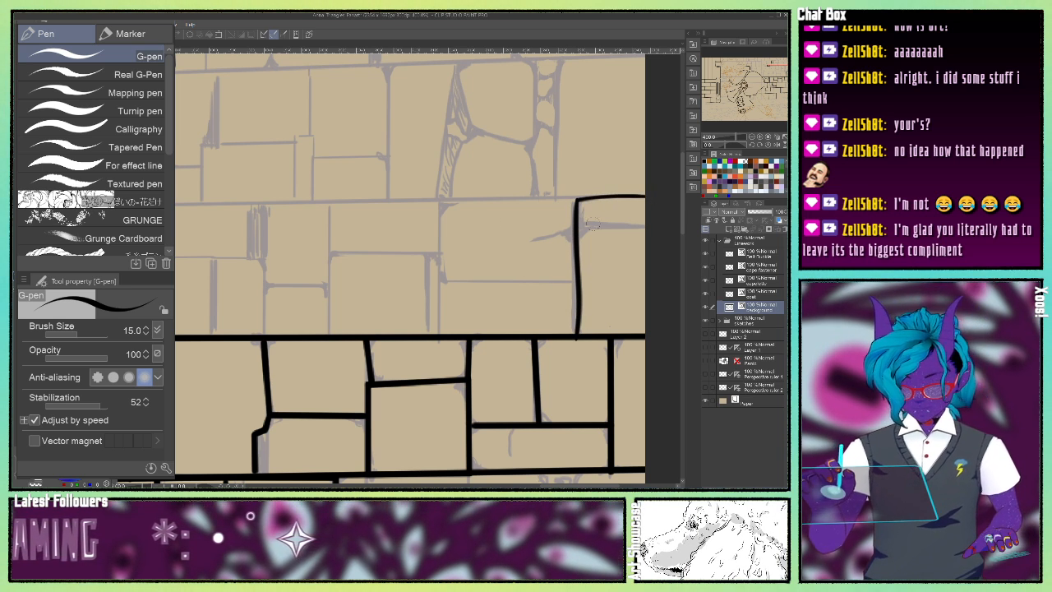
left_click_drag(578, 218, 661, 230)
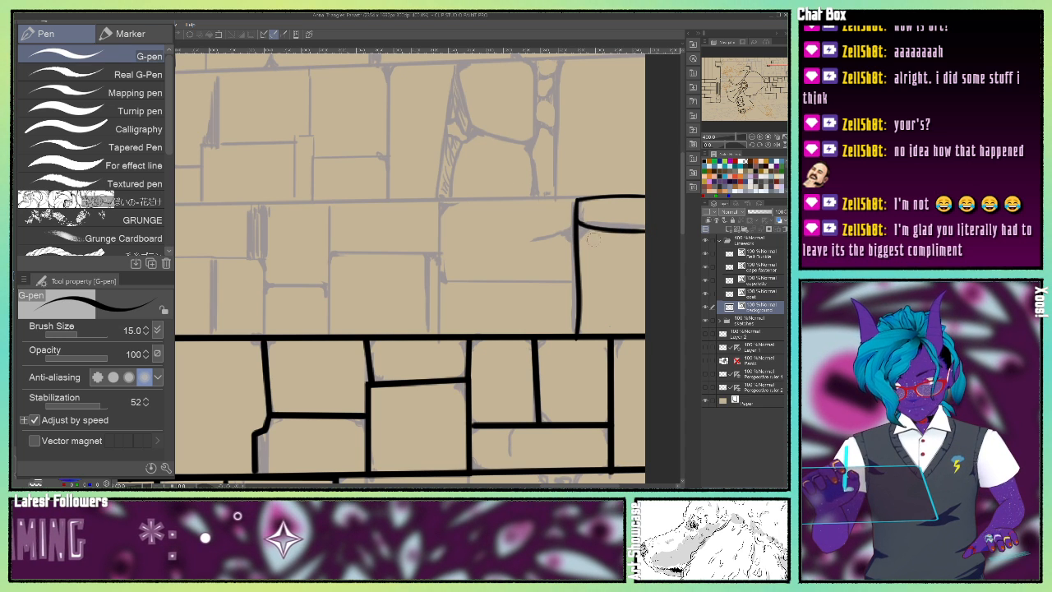
mouse_move(581, 232)
left_mouse_down()
mouse_move(595, 229)
mouse_move(567, 198)
mouse_move(427, 203)
left_mouse_up()
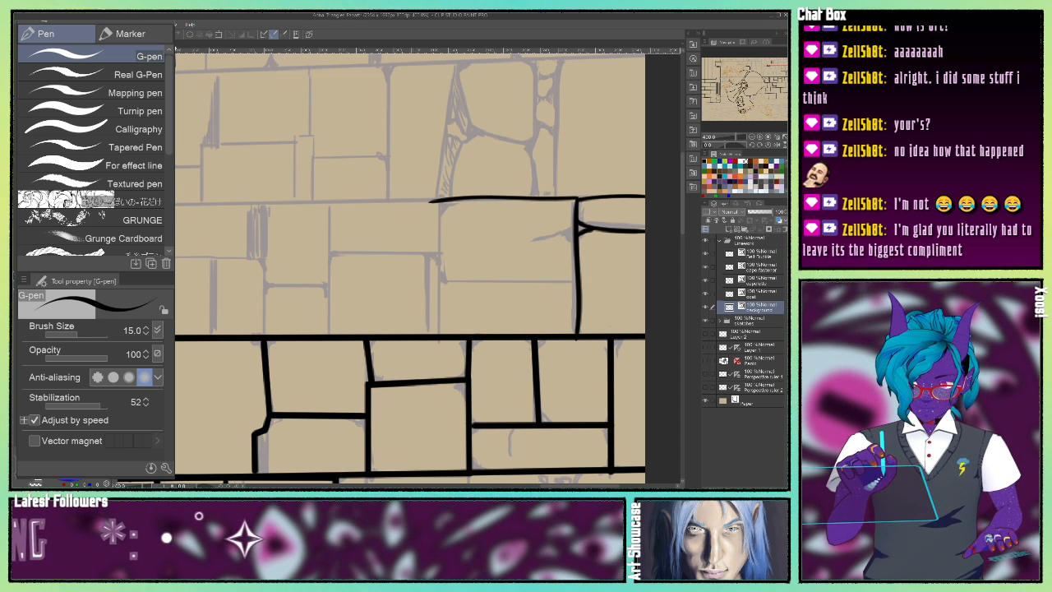
key("ctrl+z")
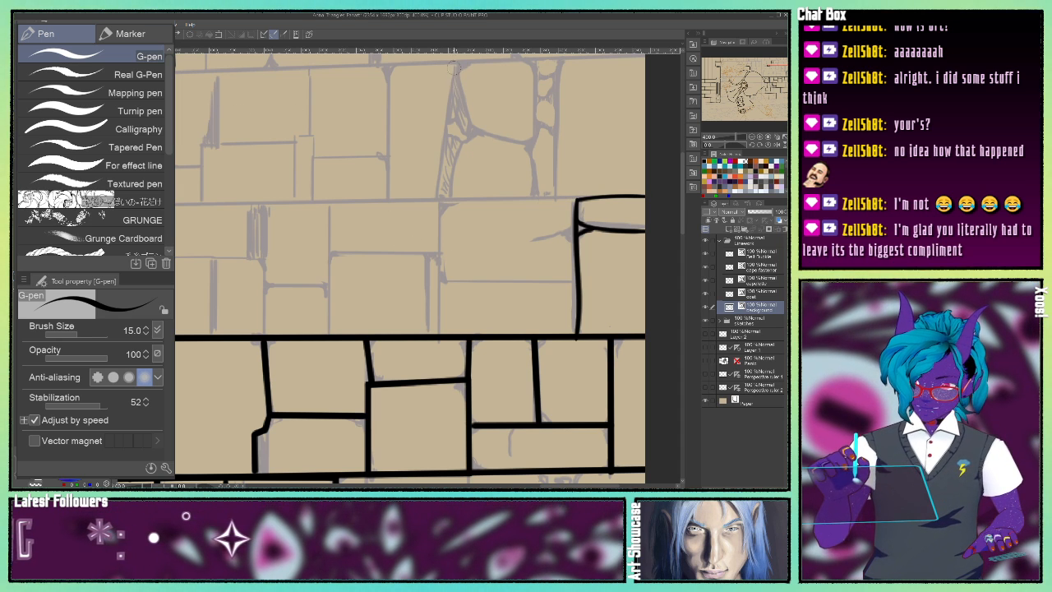
Ink the slanted joint, the upright joint and the rounded stone between them in the second uninked course with the G-pen.
left_click_drag(454, 64, 429, 203)
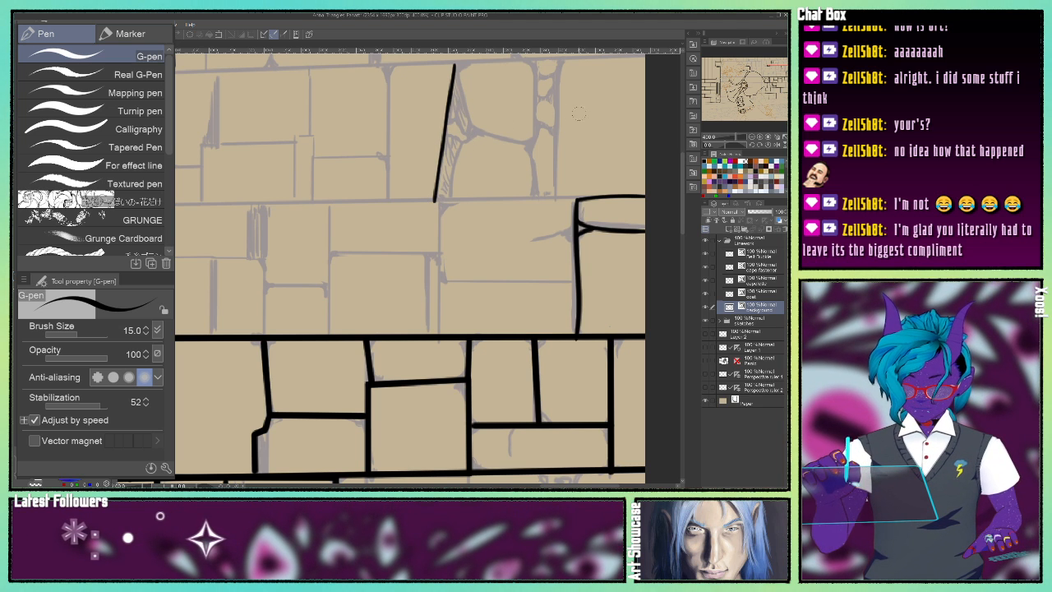
left_click_drag(561, 62, 554, 189)
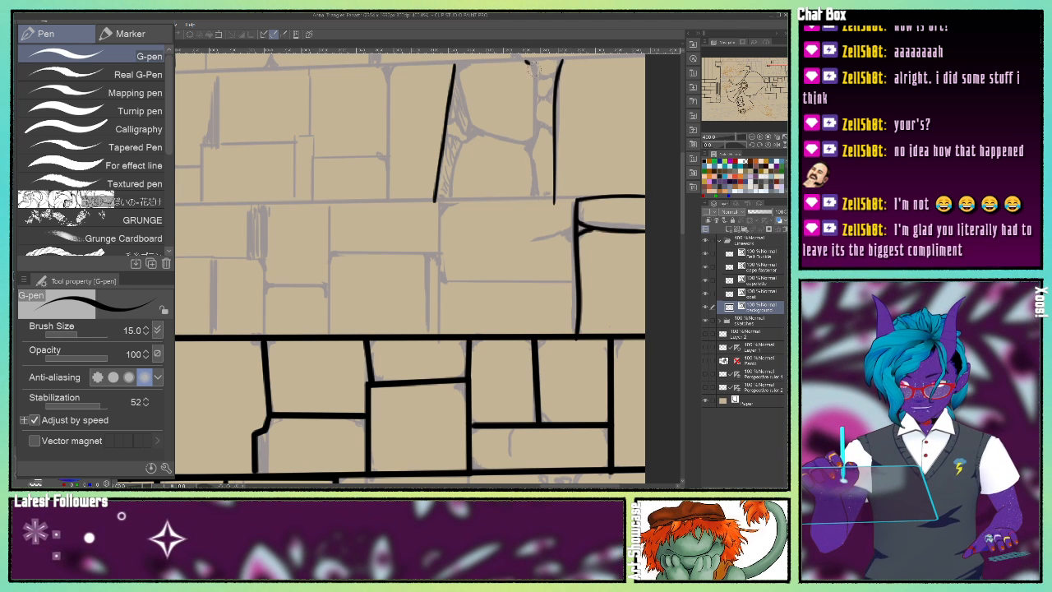
left_click_drag(533, 66, 539, 84)
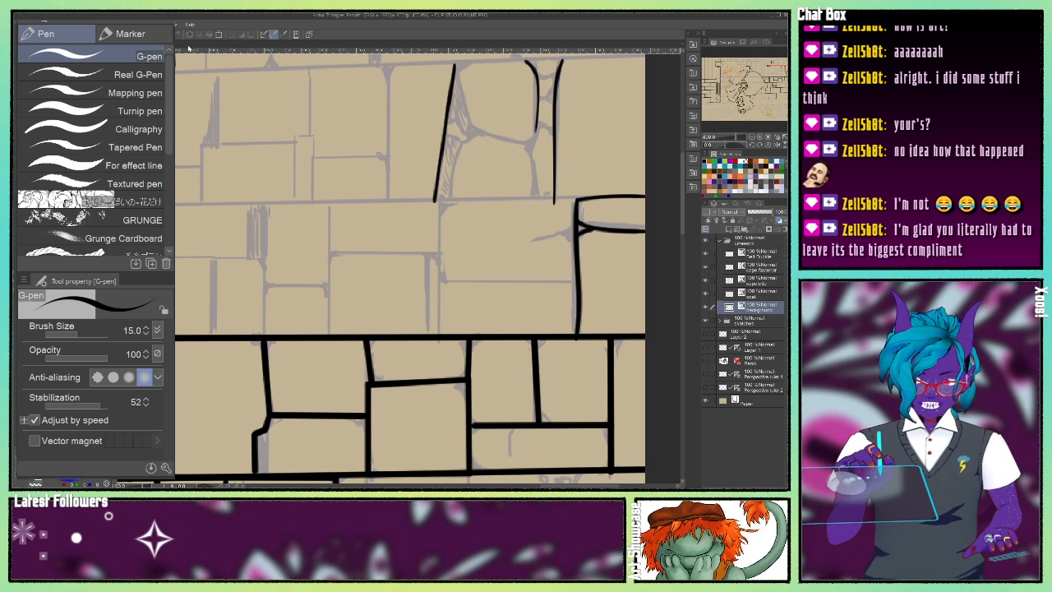
key("ctrl+z")
mouse_move(519, 57)
left_mouse_down()
mouse_move(537, 75)
mouse_move(534, 137)
mouse_move(518, 142)
left_mouse_up()
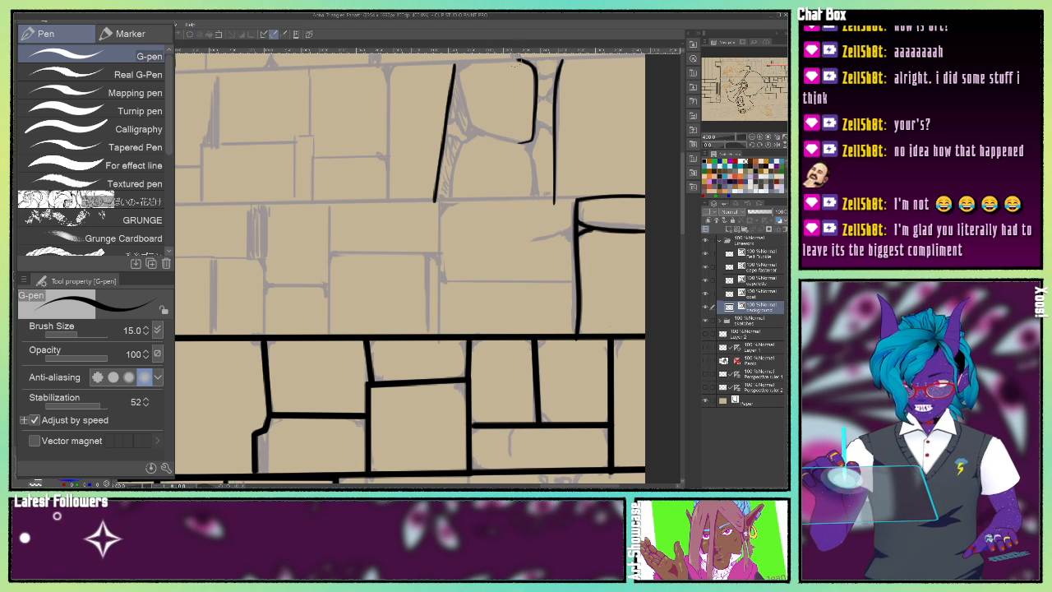
mouse_move(521, 60)
left_mouse_down()
mouse_move(472, 59)
mouse_move(457, 77)
mouse_move(475, 130)
mouse_move(522, 145)
left_mouse_up()
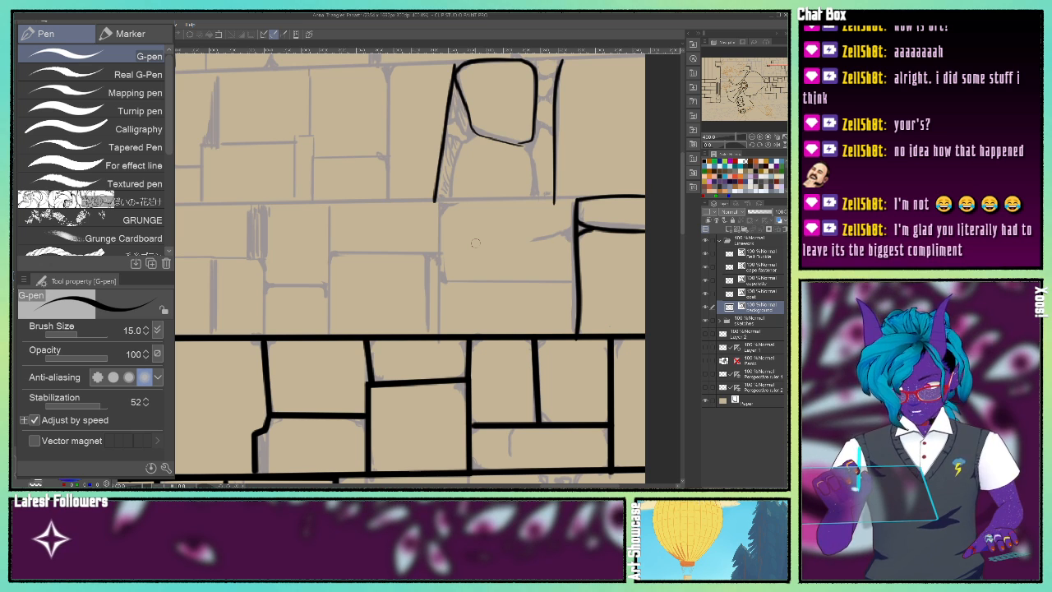
Smooth the rounded stone's lower edge with the Simplify vector line tool.
key("o")
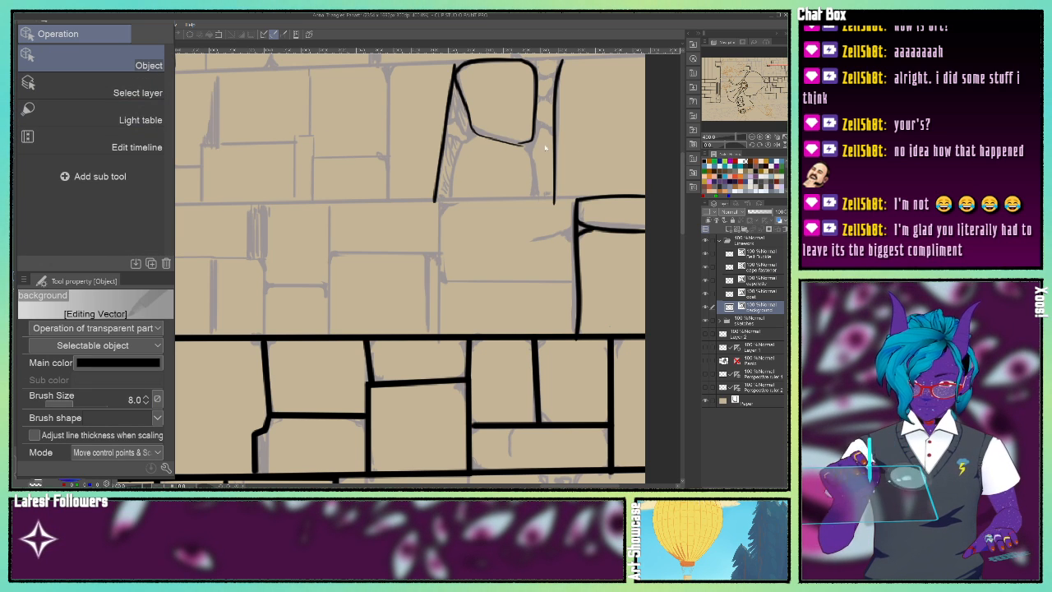
left_click(478, 134)
left_click(384, 175)
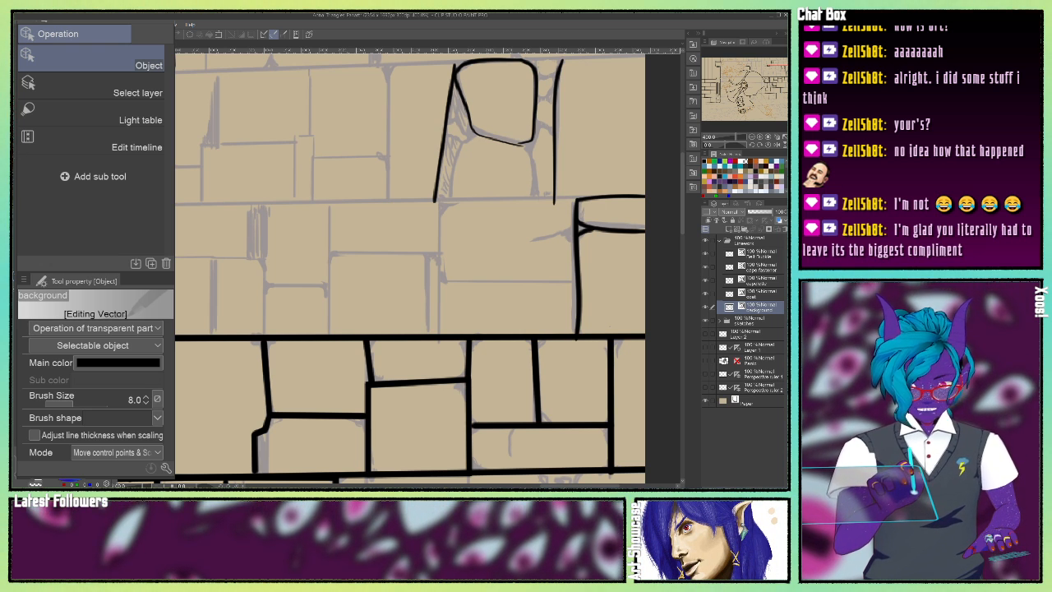
key("y")
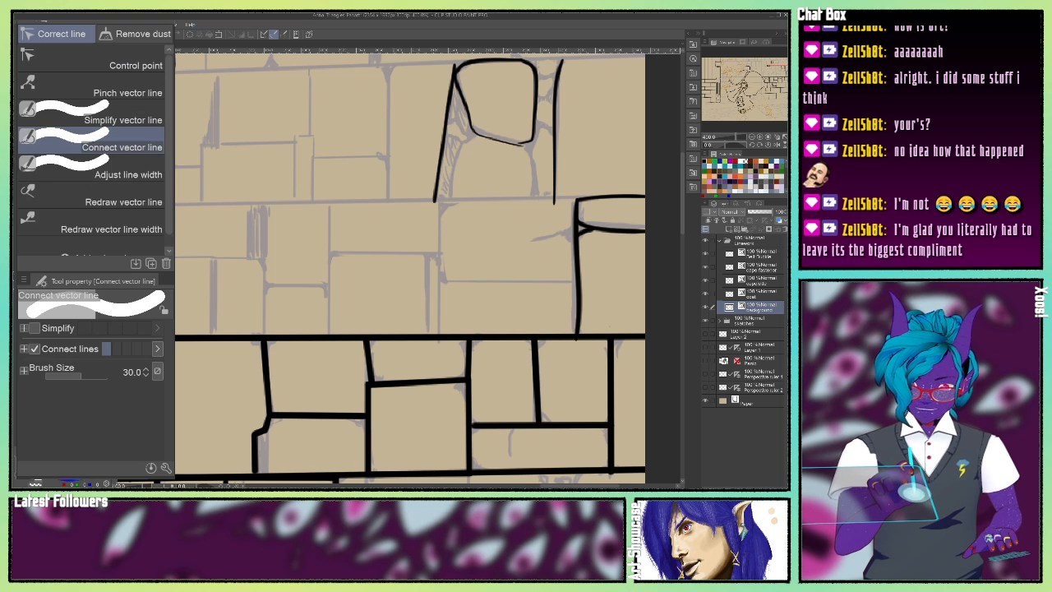
left_click(92, 117)
left_click_drag(474, 128, 521, 149)
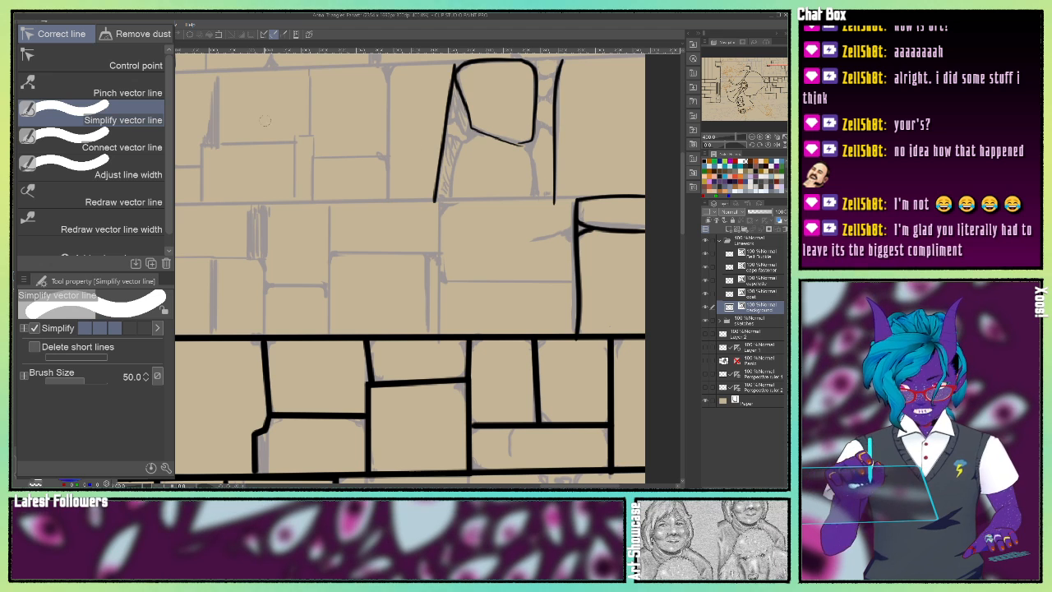
Adjust the control point at the rounded stone's lower-right corner to refine its outline.
key("o")
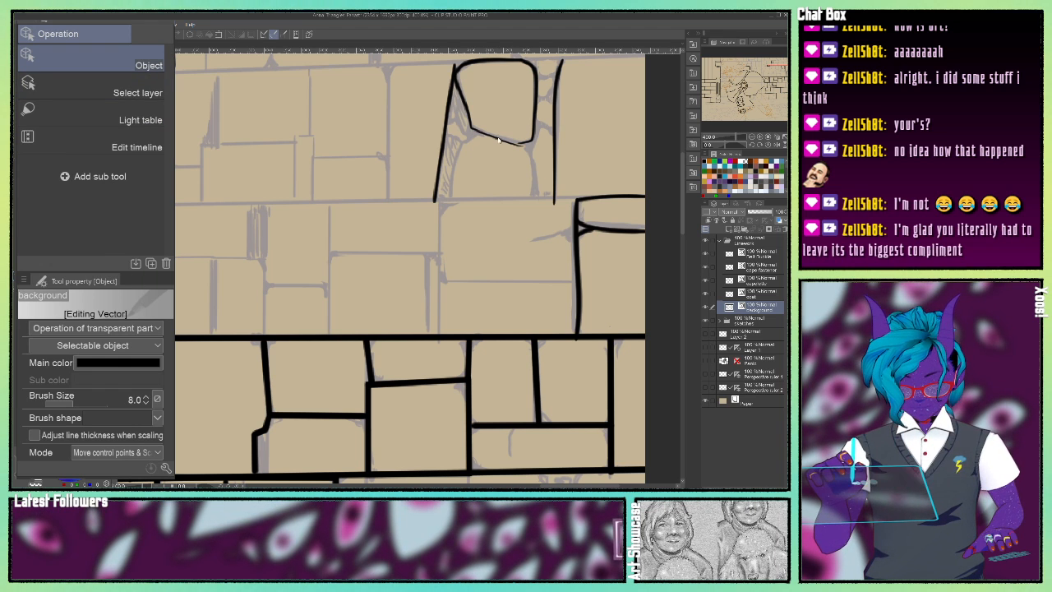
left_click(498, 141)
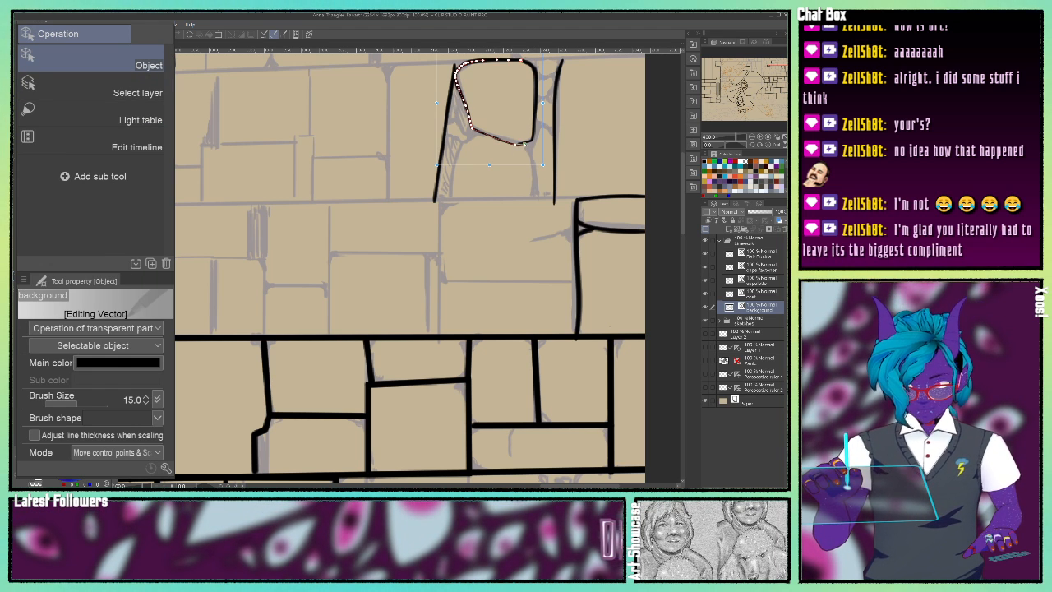
left_click_drag(522, 145, 526, 145)
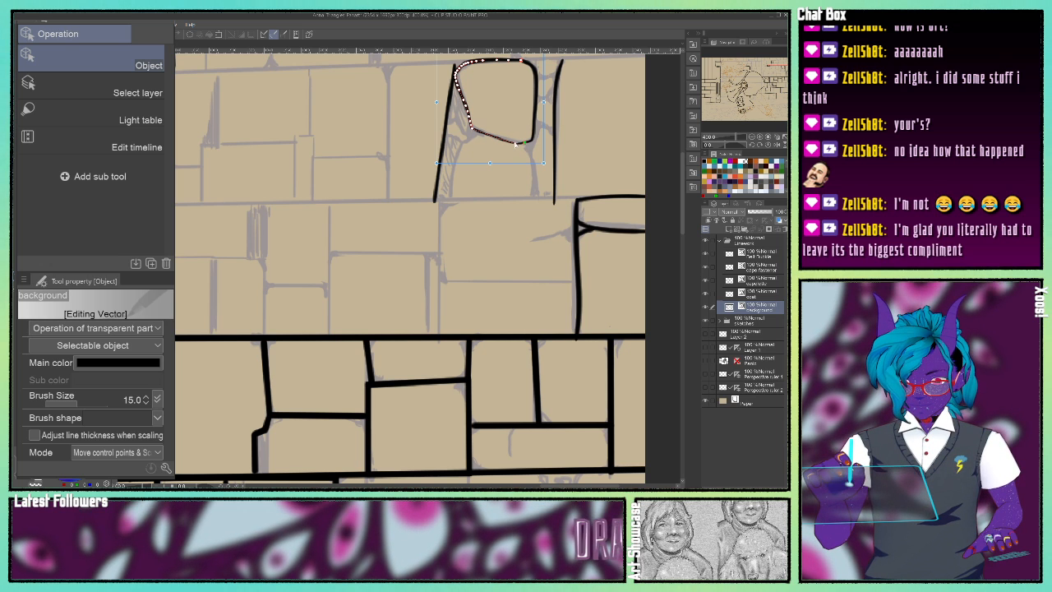
left_click(496, 194)
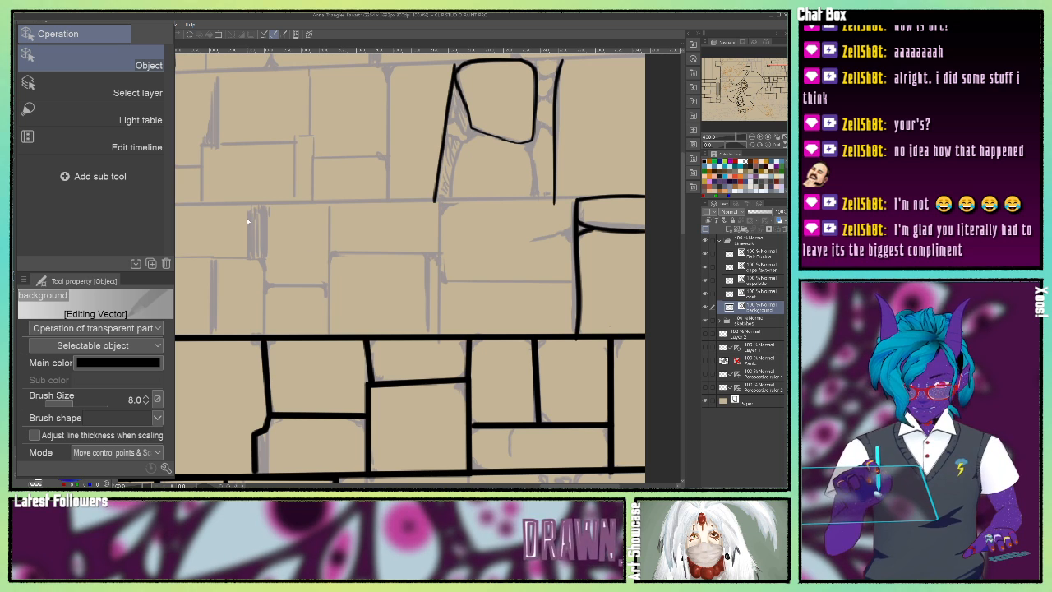
Ink the small filler stones and the side edges of the stone beneath the rounded one with the G-pen.
key("p")
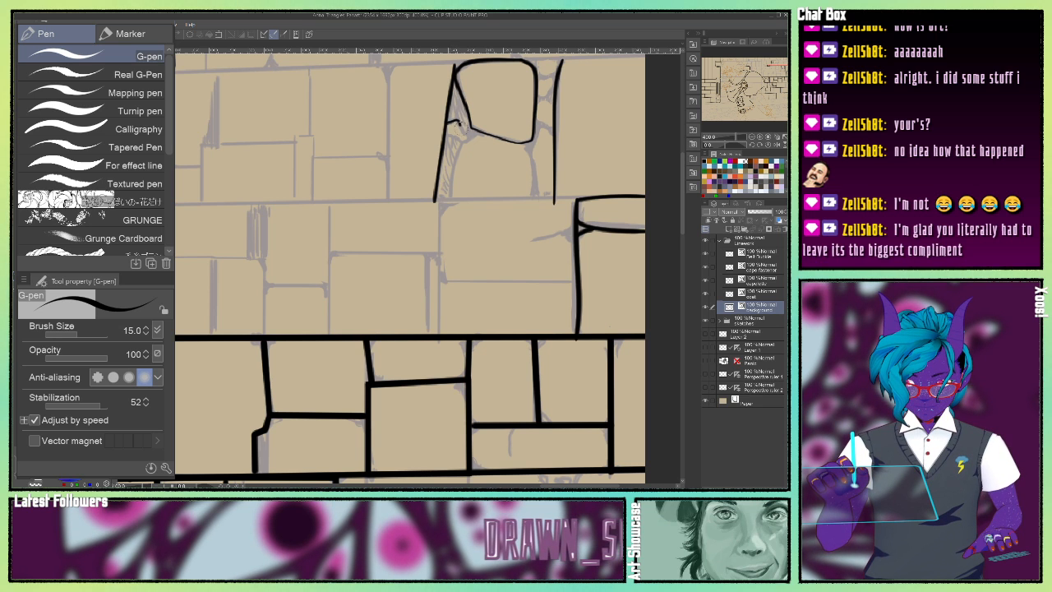
left_click_drag(465, 142, 441, 130)
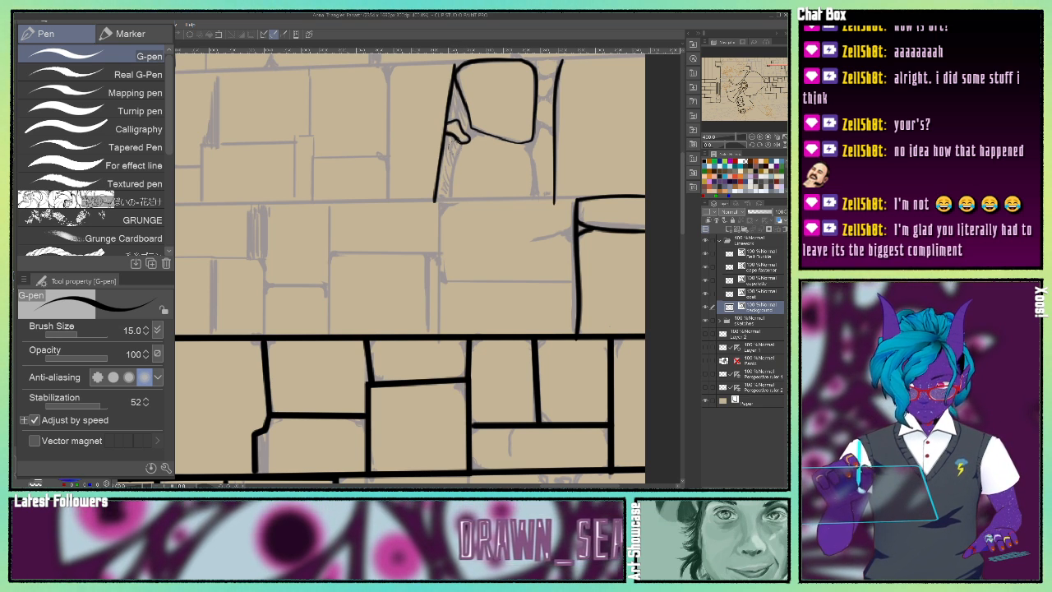
left_click_drag(450, 166, 450, 200)
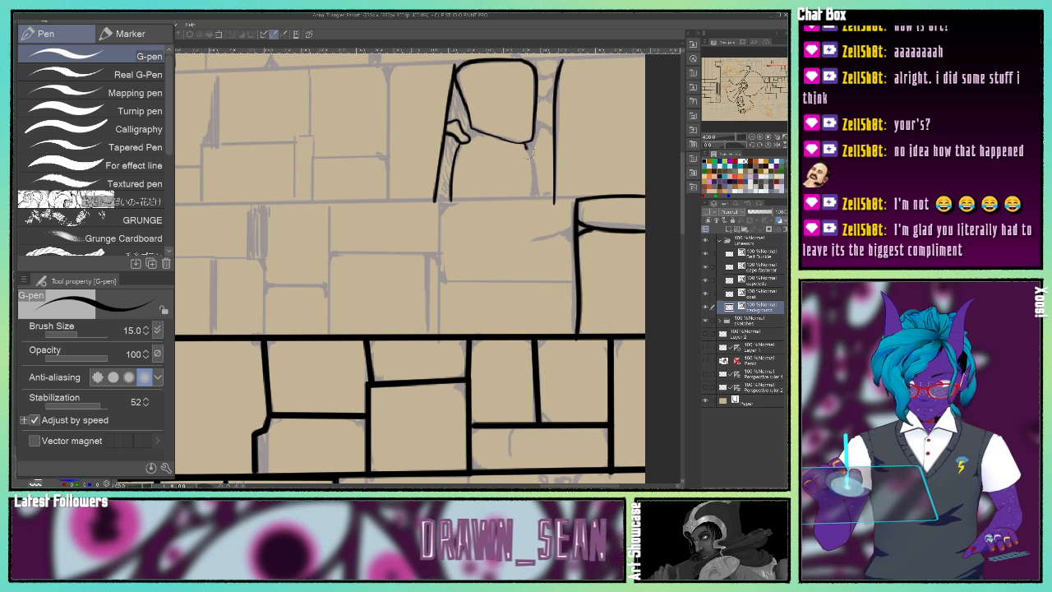
left_click_drag(530, 167, 532, 199)
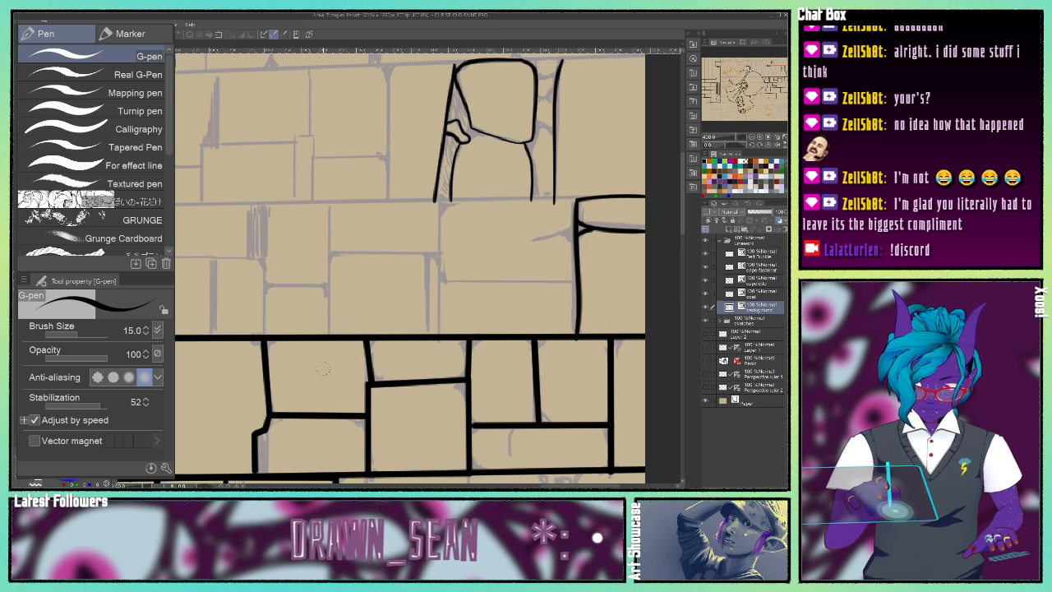
mouse_move(373, 271)
left_mouse_down()
mouse_move(338, 265)
mouse_move(373, 258)
left_mouse_up()
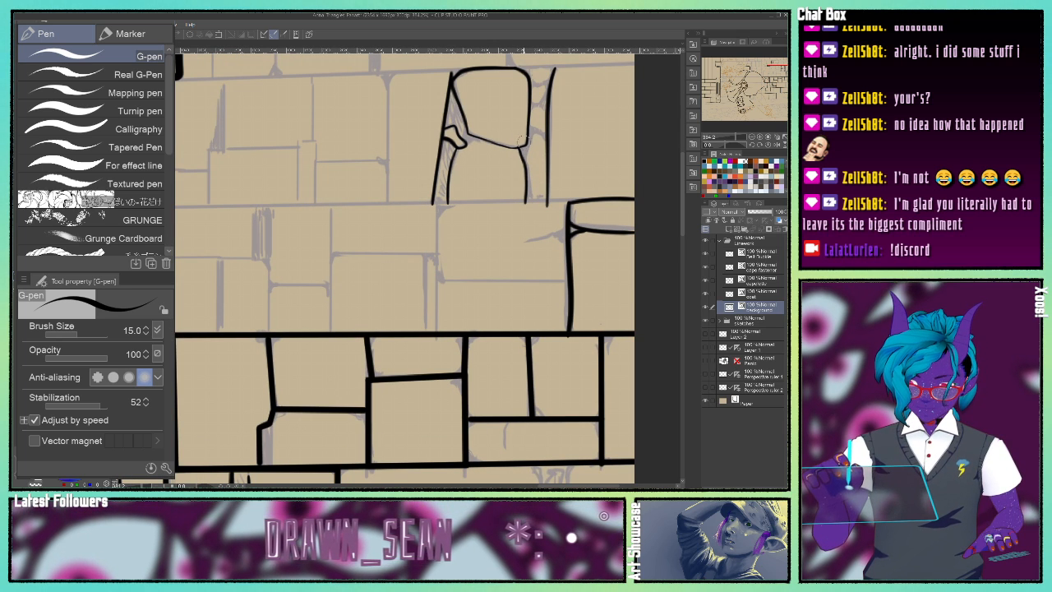
left_click_drag(512, 159, 522, 147)
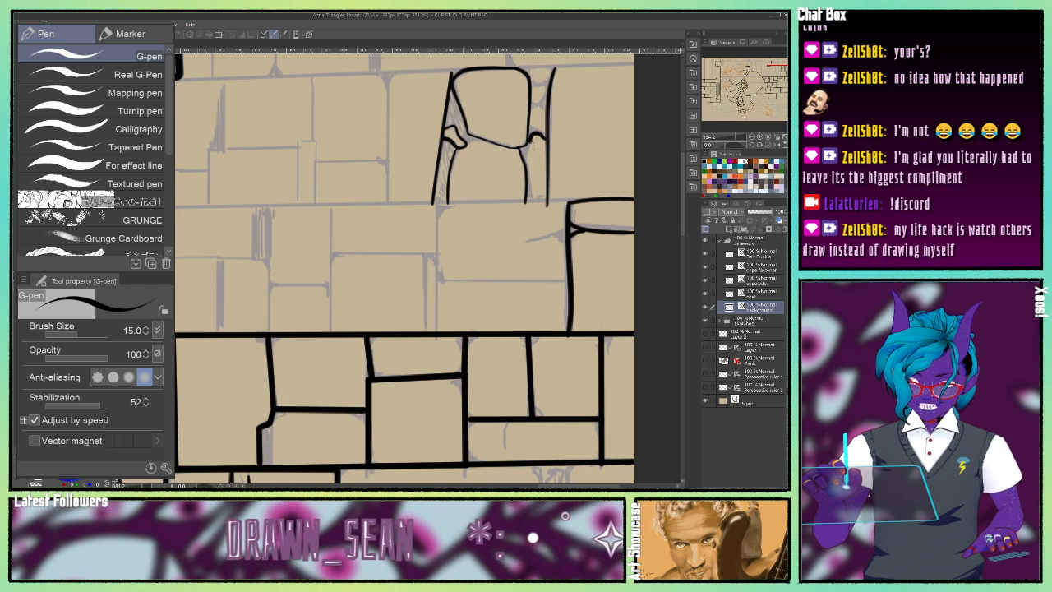
left_click_drag(527, 167, 535, 205)
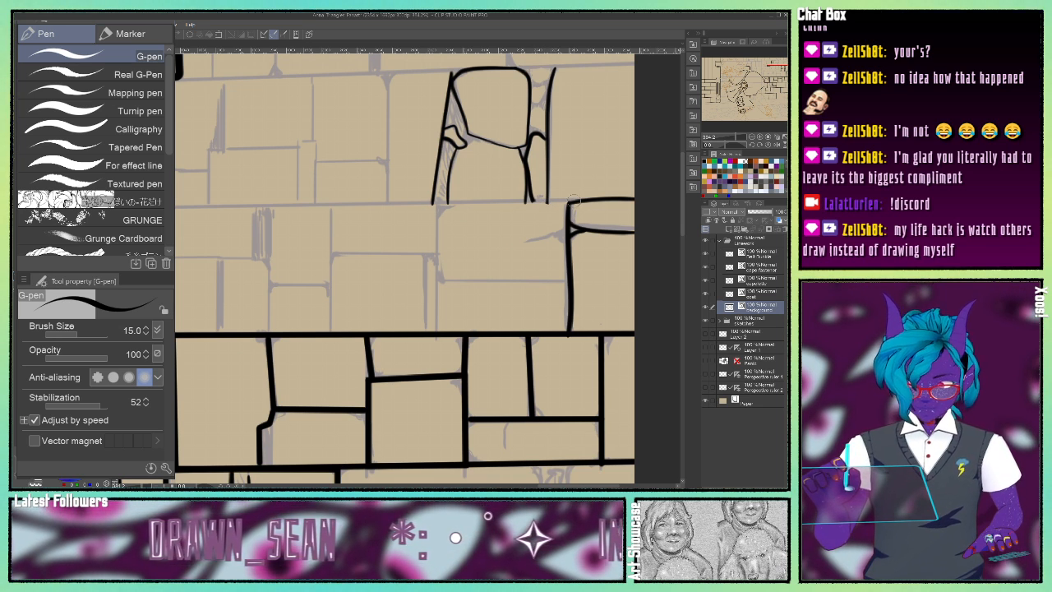
Draw straight course lines below and above the rounded stone's row across the wall, using the Straight line tool at brush size 8.
left_click_drag(571, 199, 424, 201)
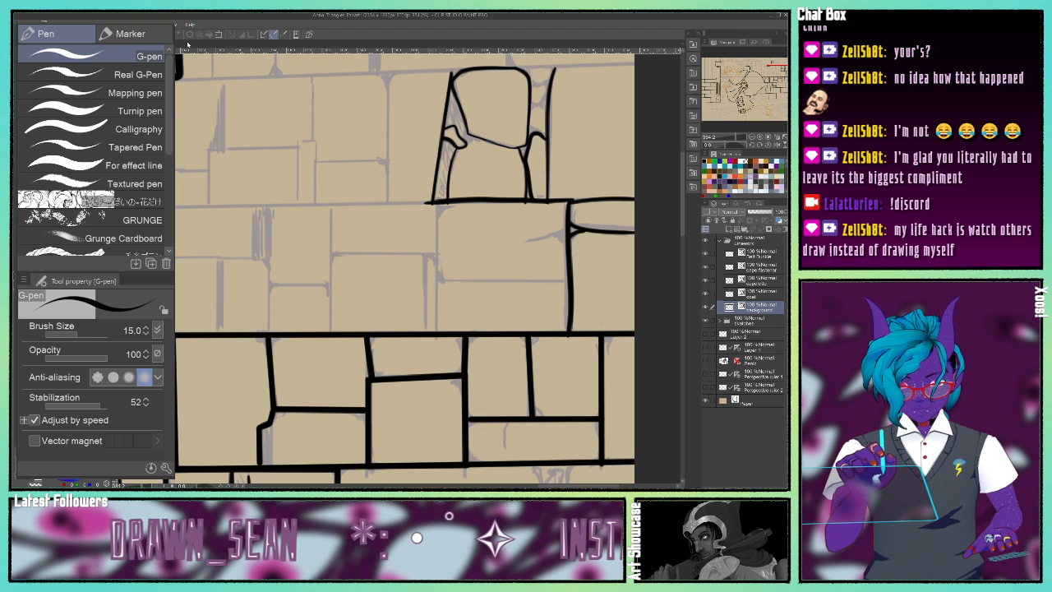
key("ctrl+z")
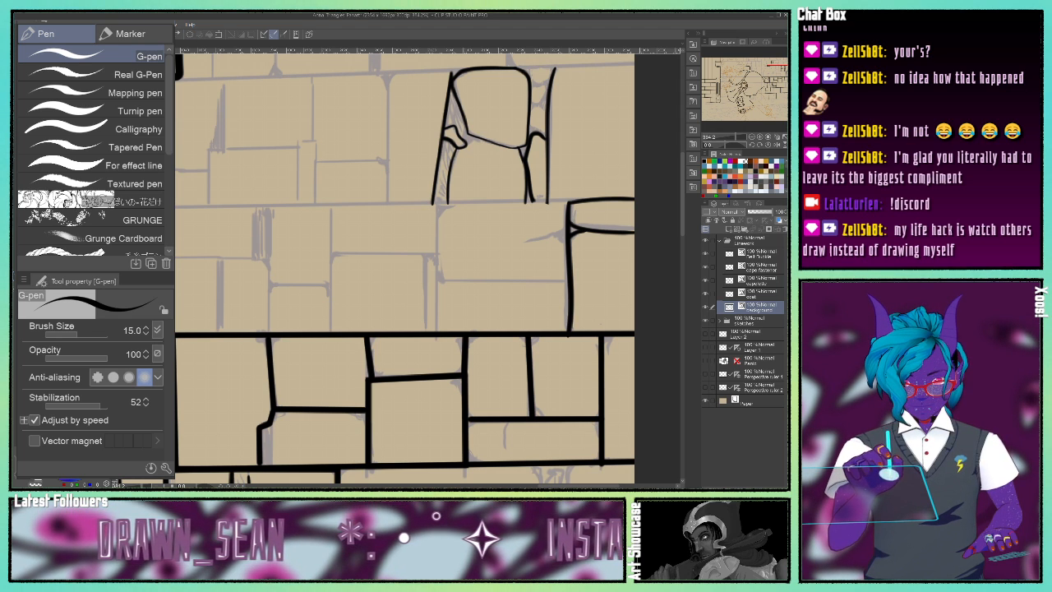
key("u")
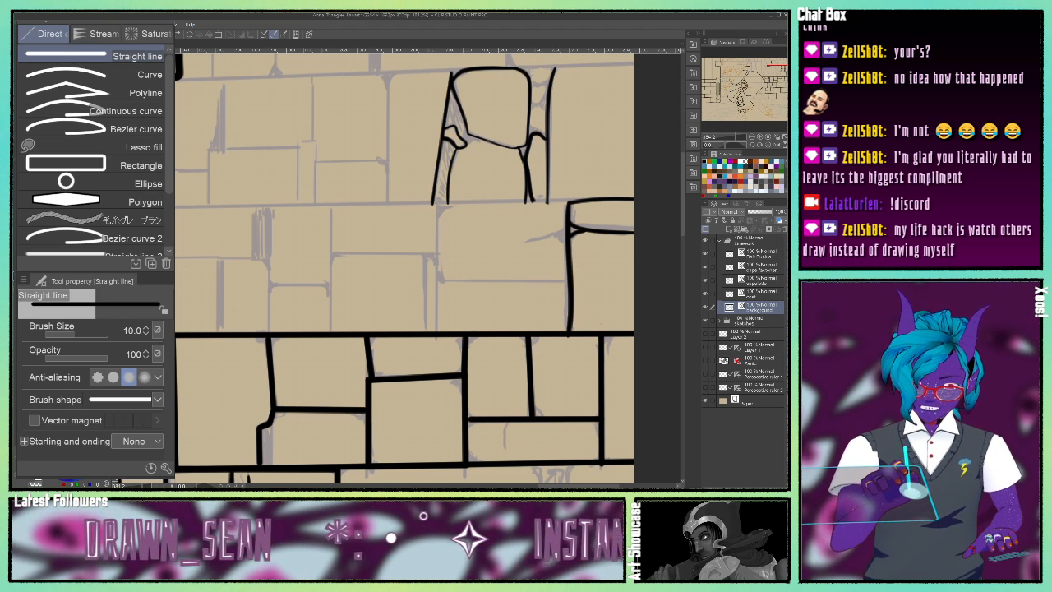
mouse_move(572, 200)
left_mouse_down()
mouse_move(403, 194)
mouse_move(176, 212)
mouse_move(174, 203)
left_mouse_up()
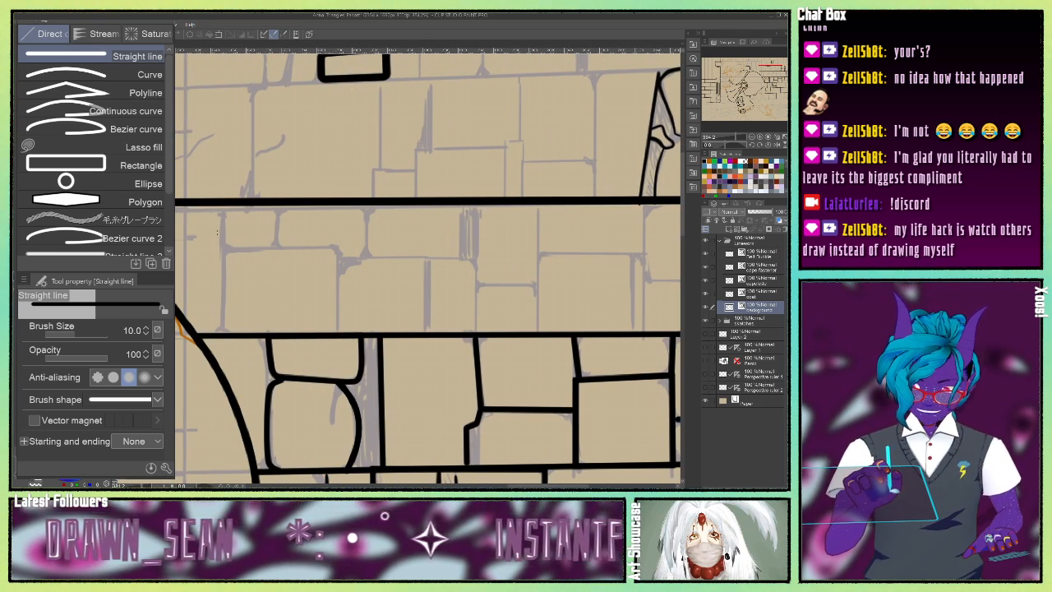
key("ctrl+z")
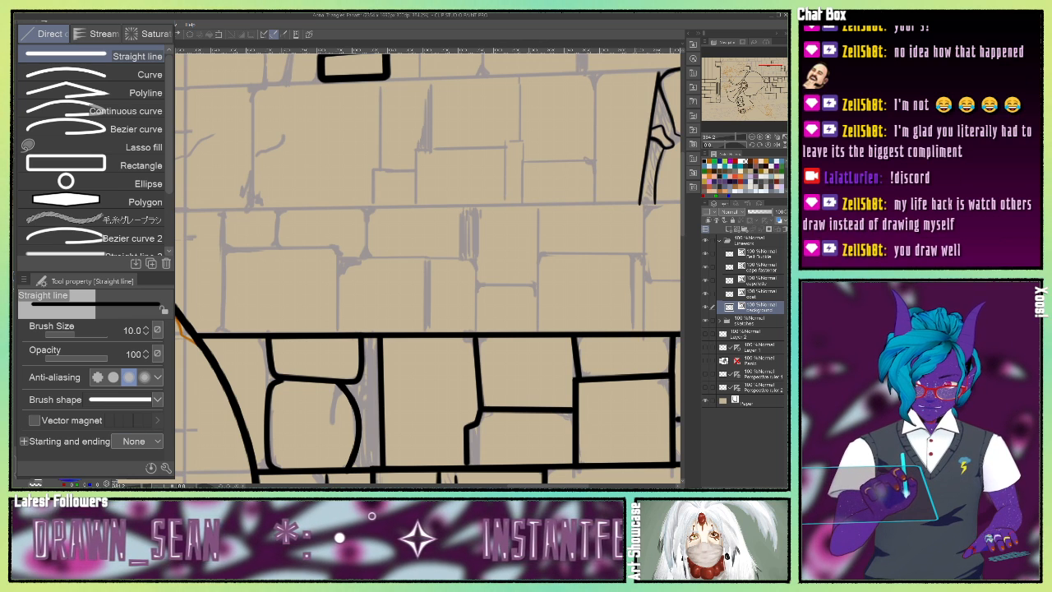
key("bracketleft")
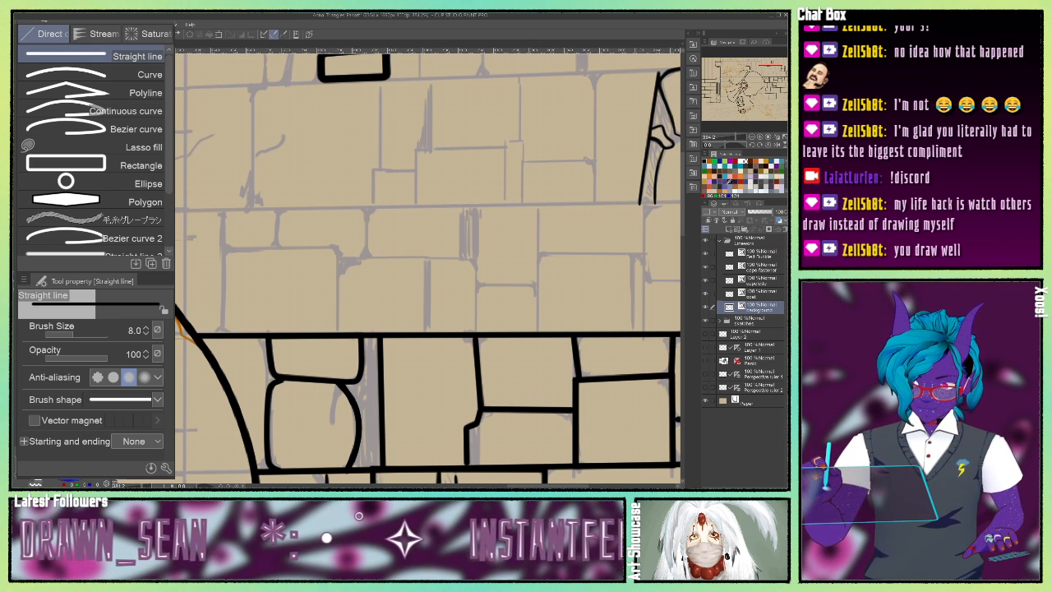
left_click(752, 137)
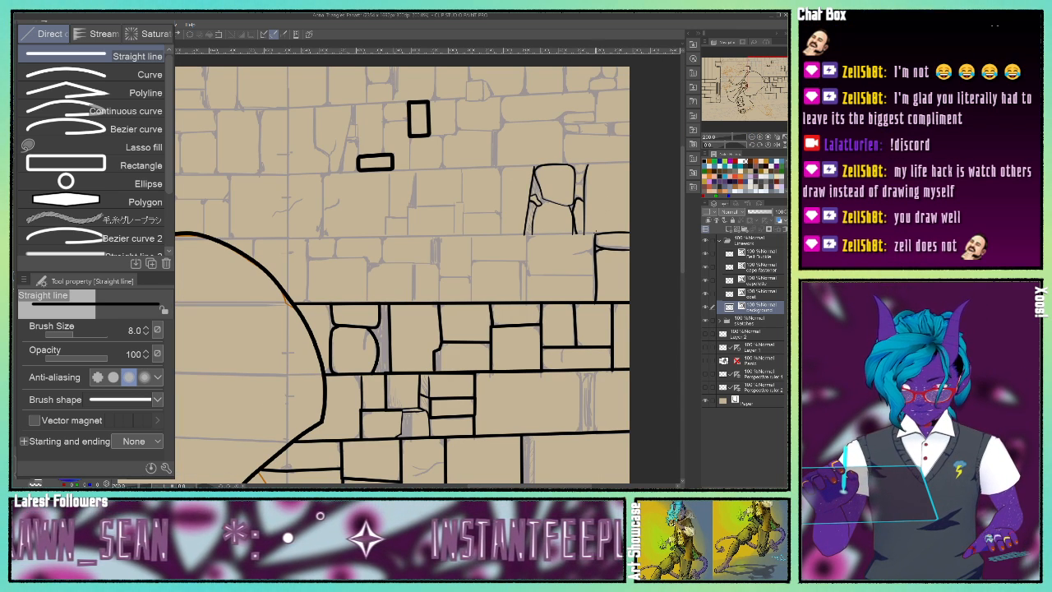
left_click_drag(597, 233, 286, 238)
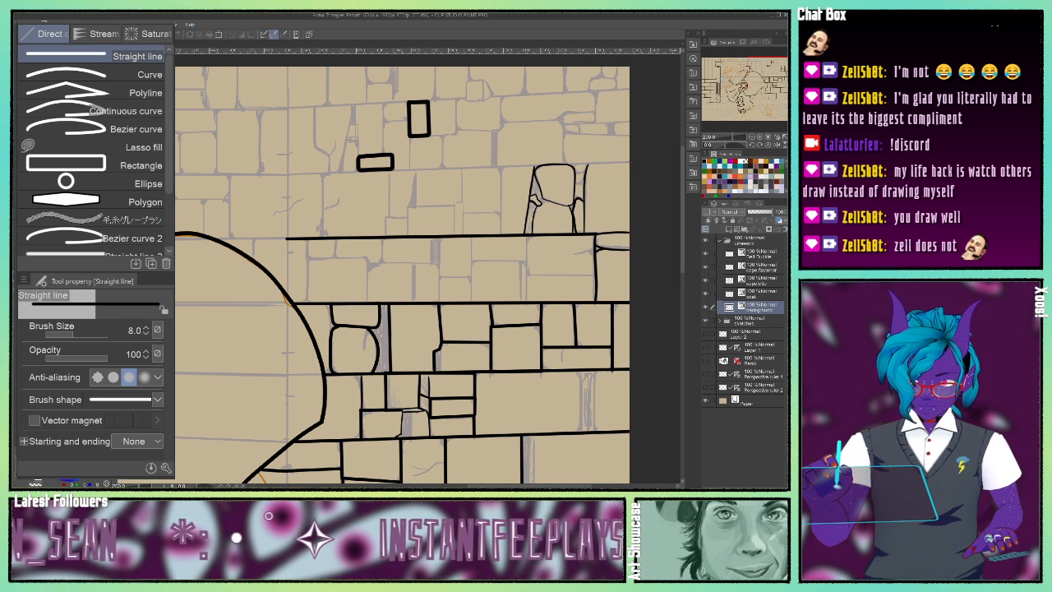
left_click_drag(630, 162, 286, 174)
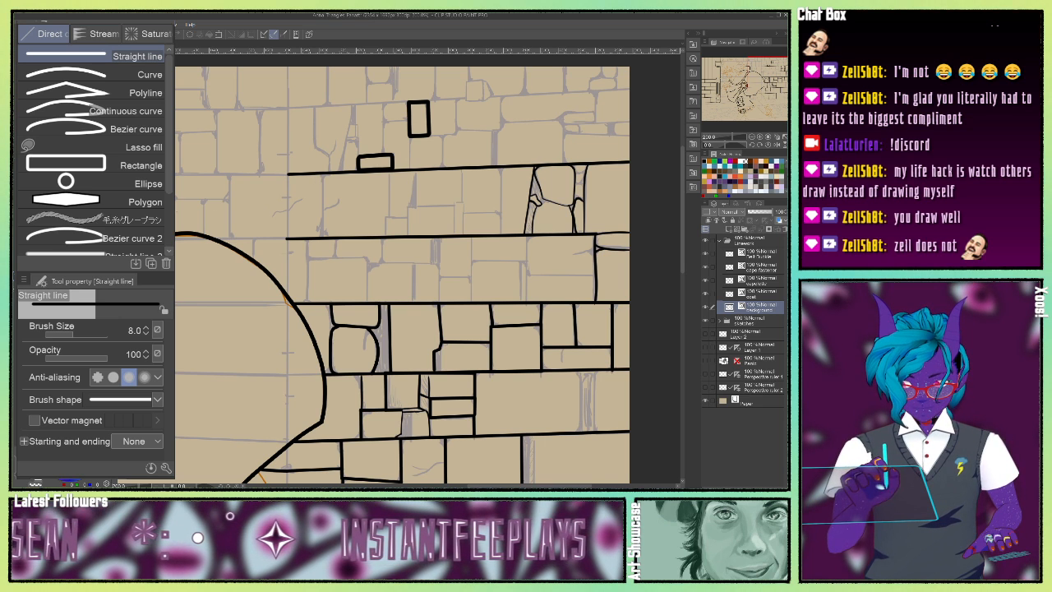
Reduce the line thickness of the two small inked rectangular stones on the upper wall to brush size 8.
key("o")
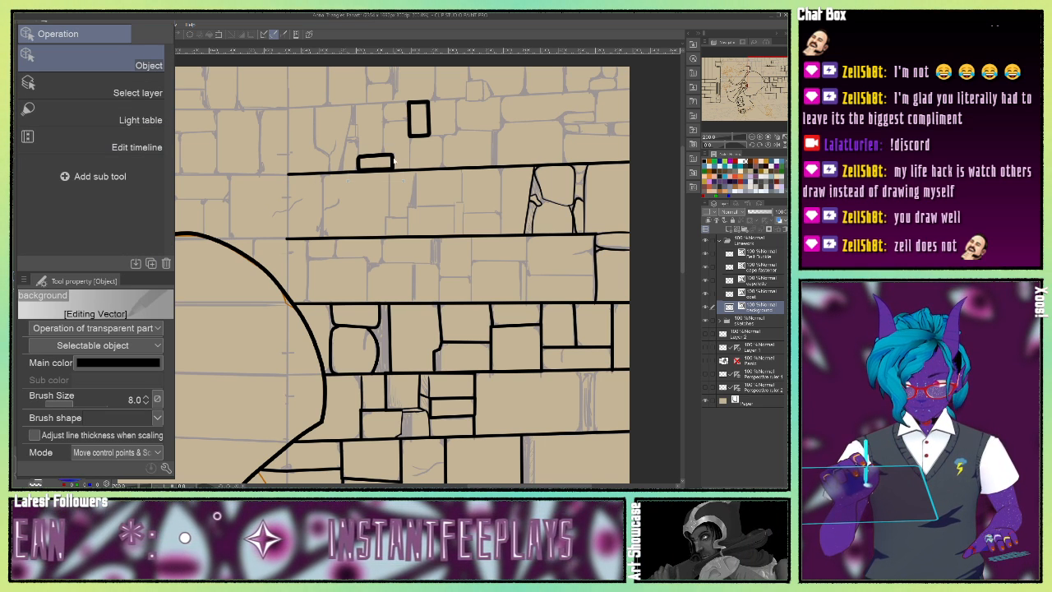
left_click(392, 161)
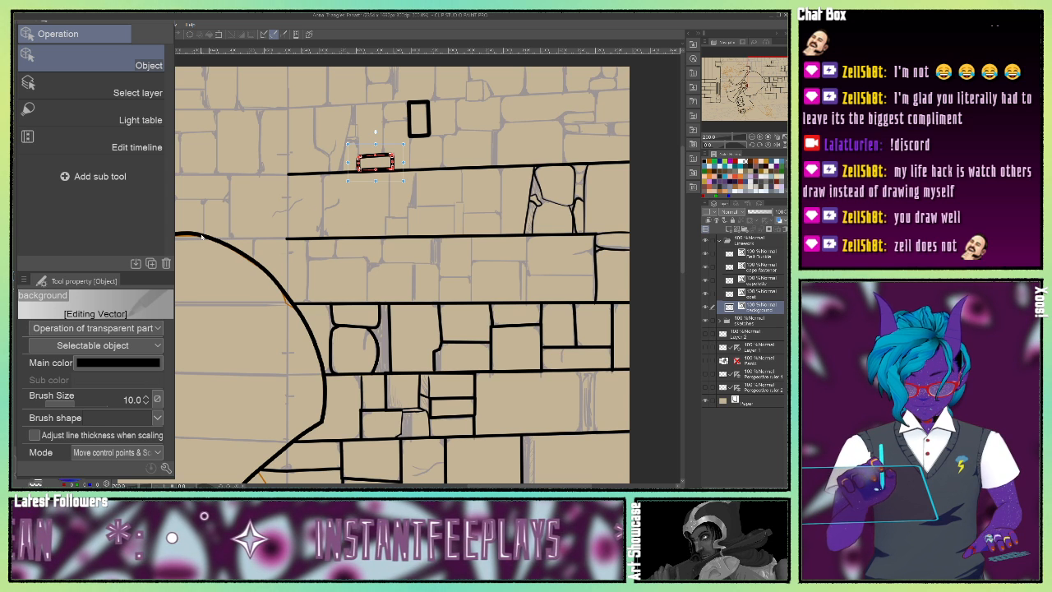
left_click(144, 401)
left_click(144, 402)
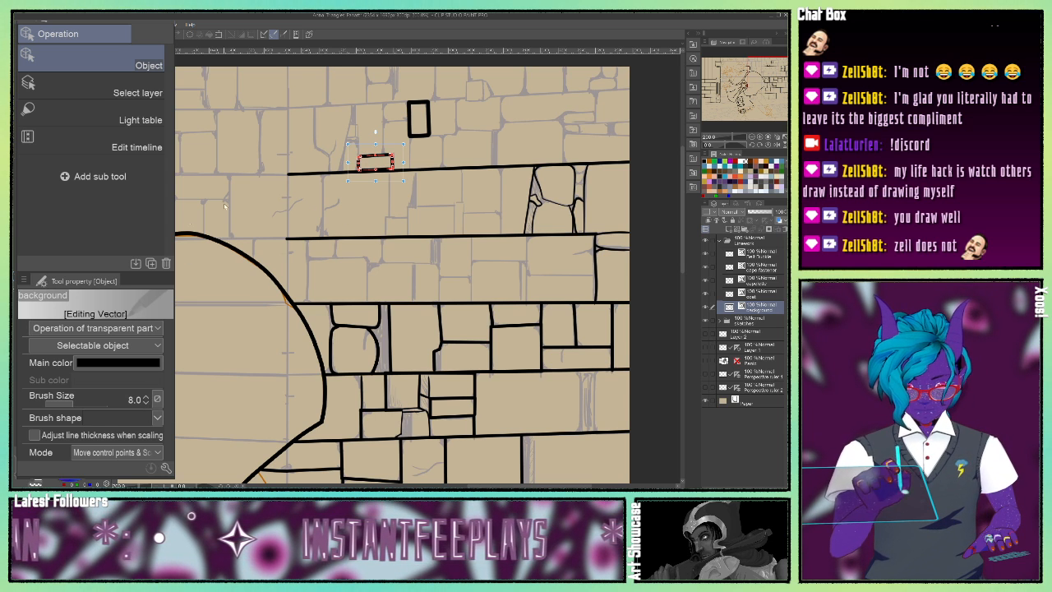
left_click(424, 134)
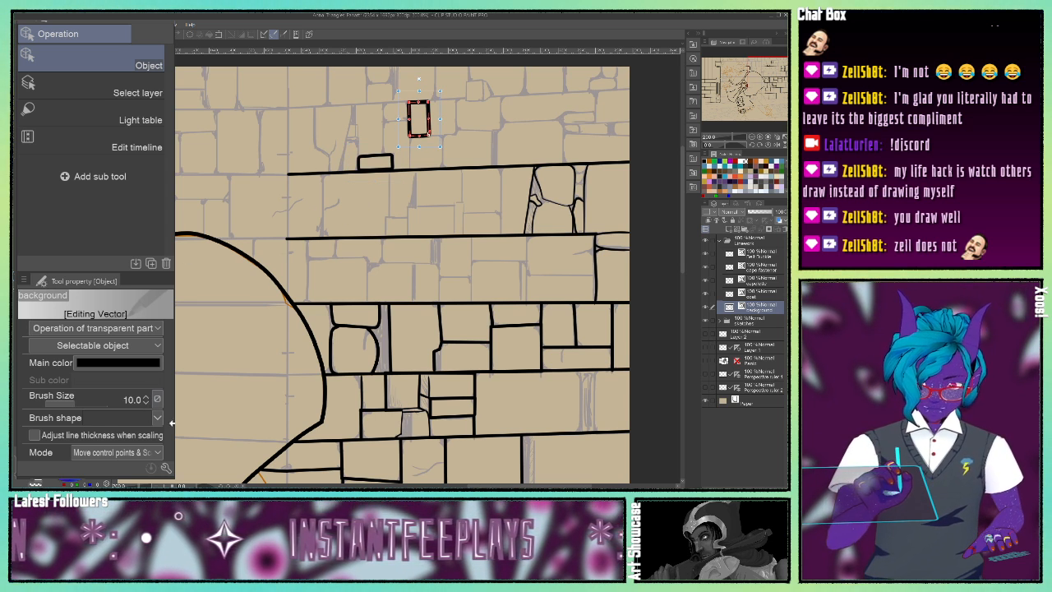
left_click(144, 403)
left_click(145, 403)
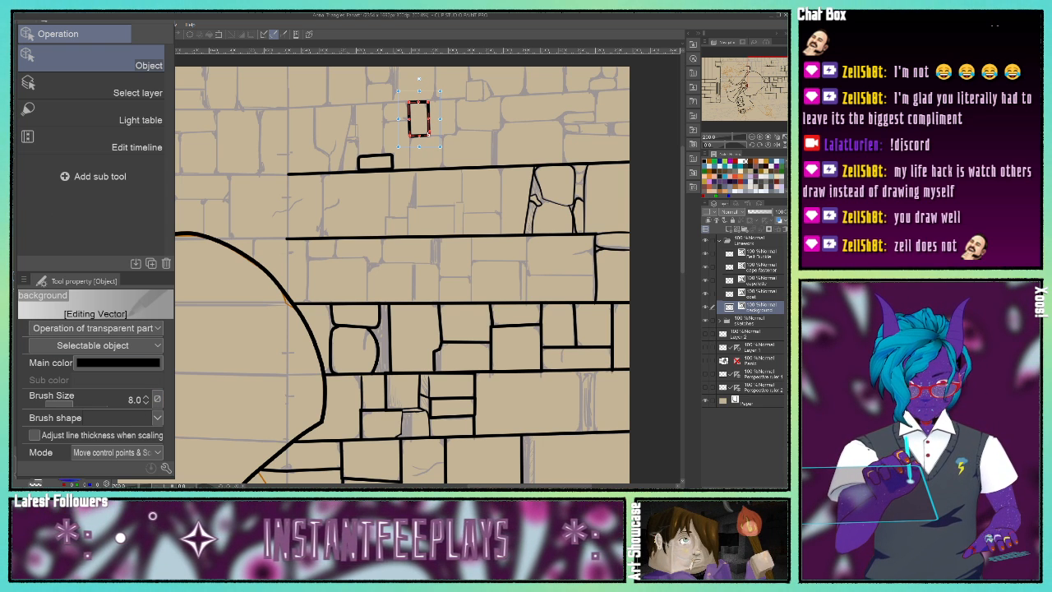
key("u")
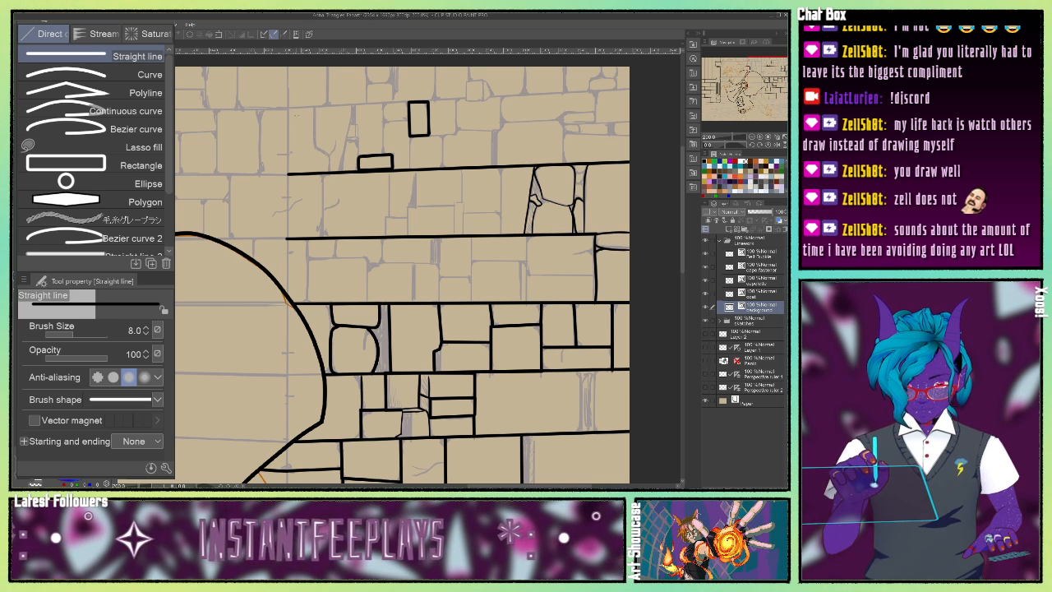
Draw a straight course line across the uppermost wall, extend the course line above the large round outline to meet its curve, and align the joining end point.
left_click_drag(288, 107, 633, 89)
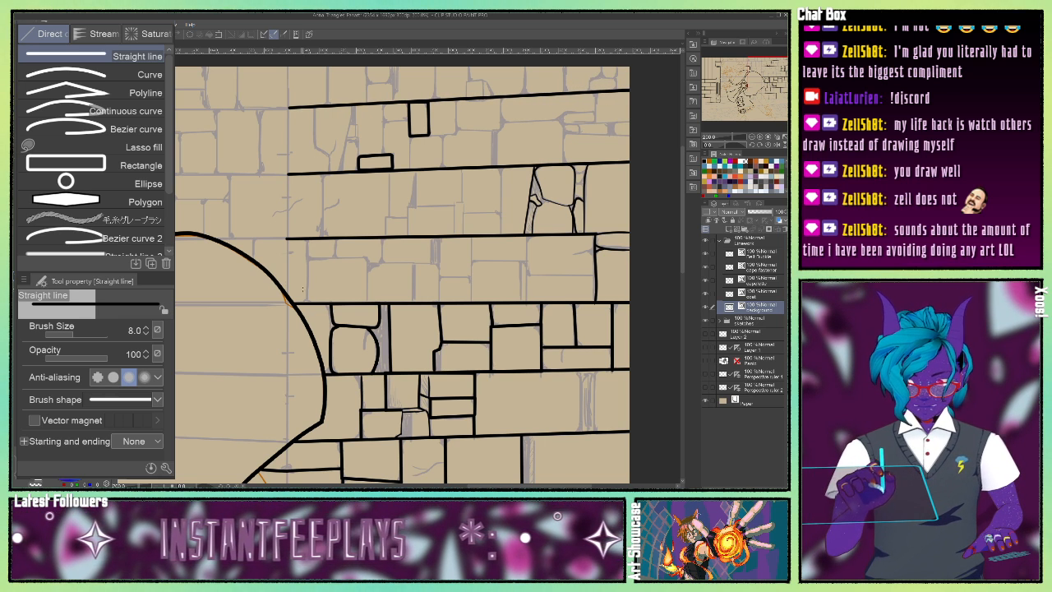
mouse_move(771, 80)
left_mouse_down()
mouse_move(749, 114)
mouse_move(764, 93)
mouse_move(751, 75)
left_mouse_up()
left_click_drag(559, 260, 475, 260)
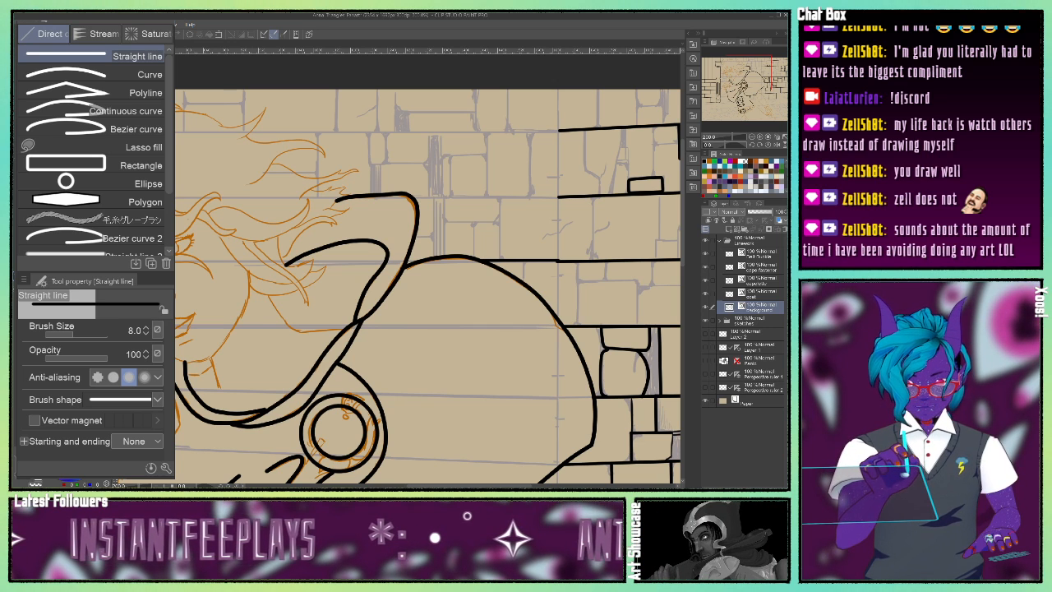
key("o")
left_click(549, 261)
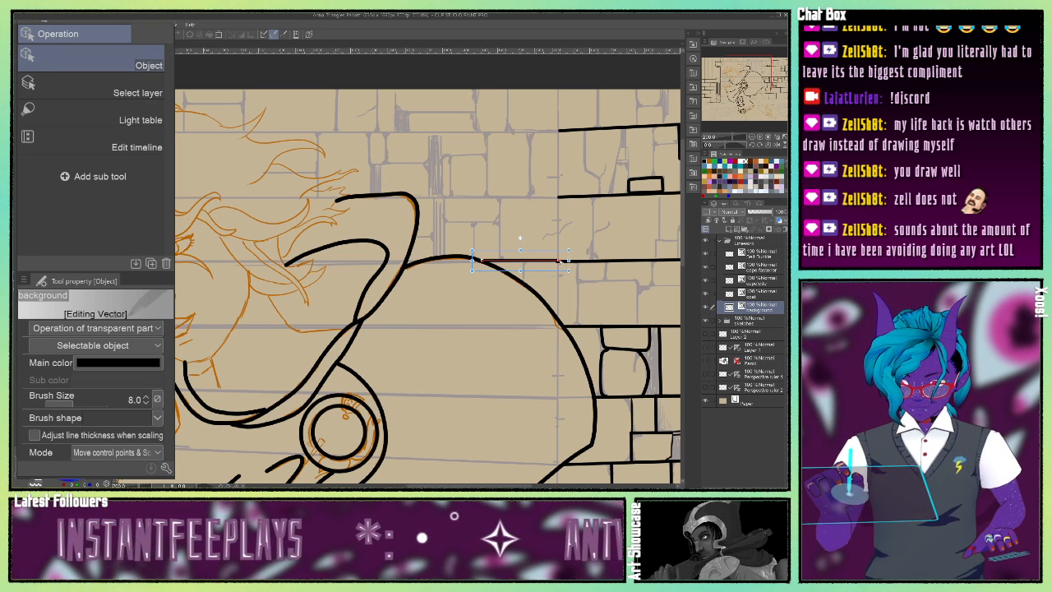
left_click_drag(560, 261, 559, 263)
left_click(460, 217)
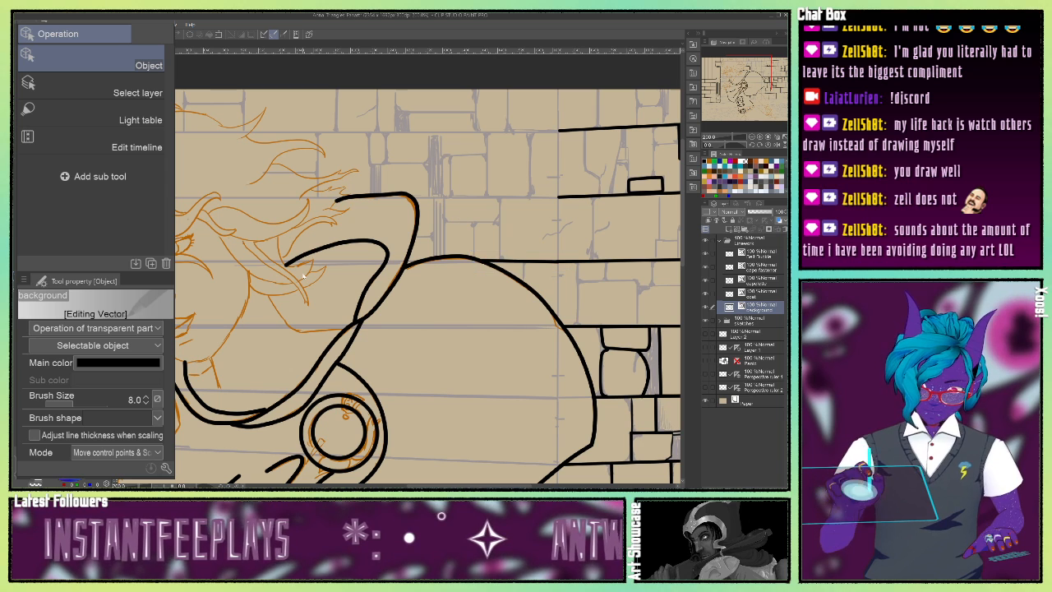
Extend the two uppermost course lines with the Straight line tool across the wall behind the character's head to the pillar.
key("u")
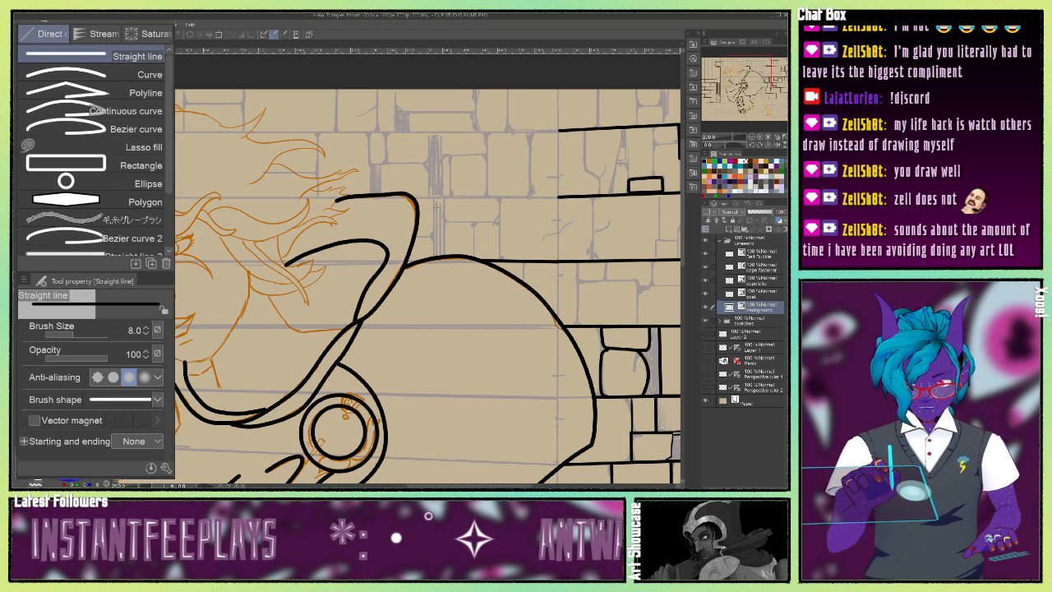
left_click_drag(559, 197, 175, 198)
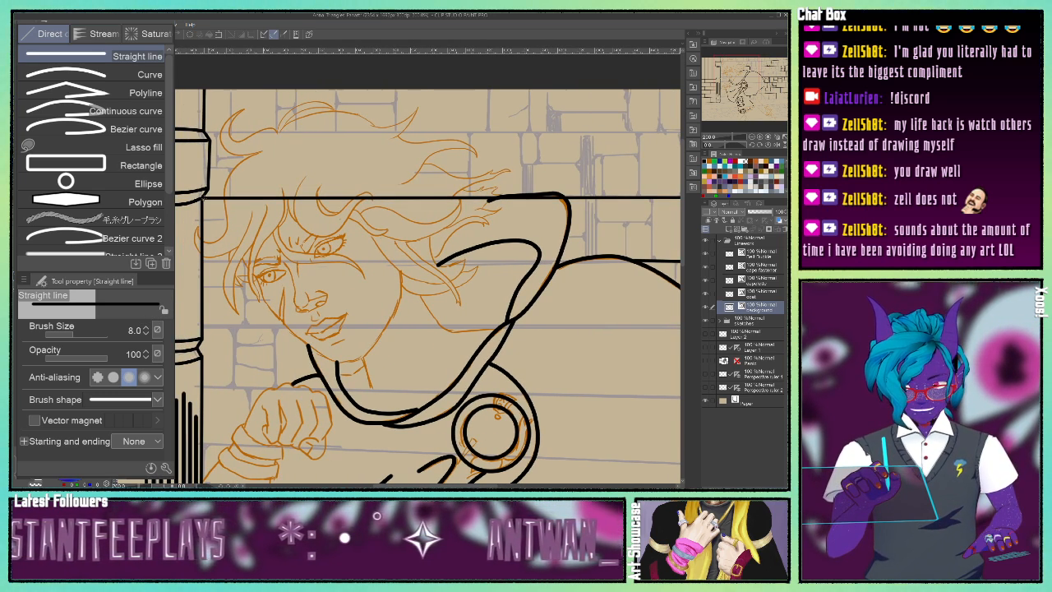
left_click_drag(750, 72, 767, 67)
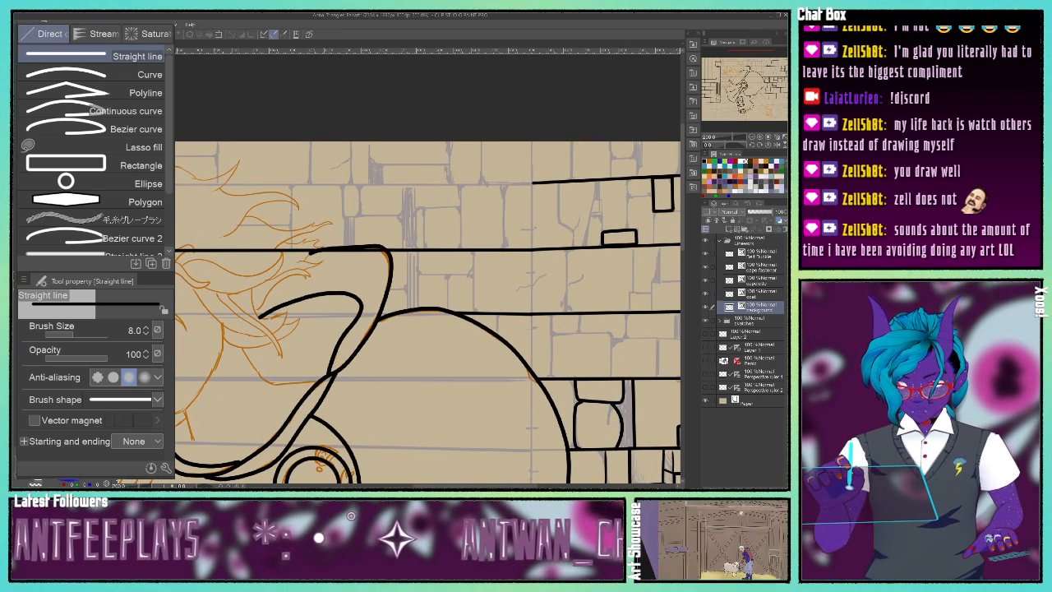
left_click_drag(532, 182, 174, 183)
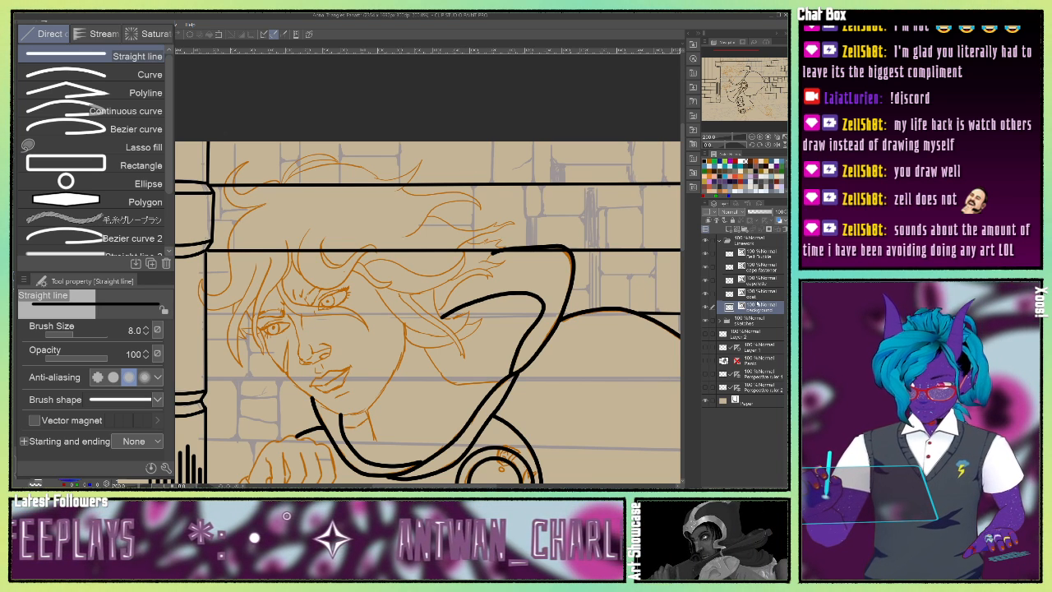
Recolour all vector lines on the cape fastener layer to dark slate blue, hex 2E3C4F.
left_click(759, 271)
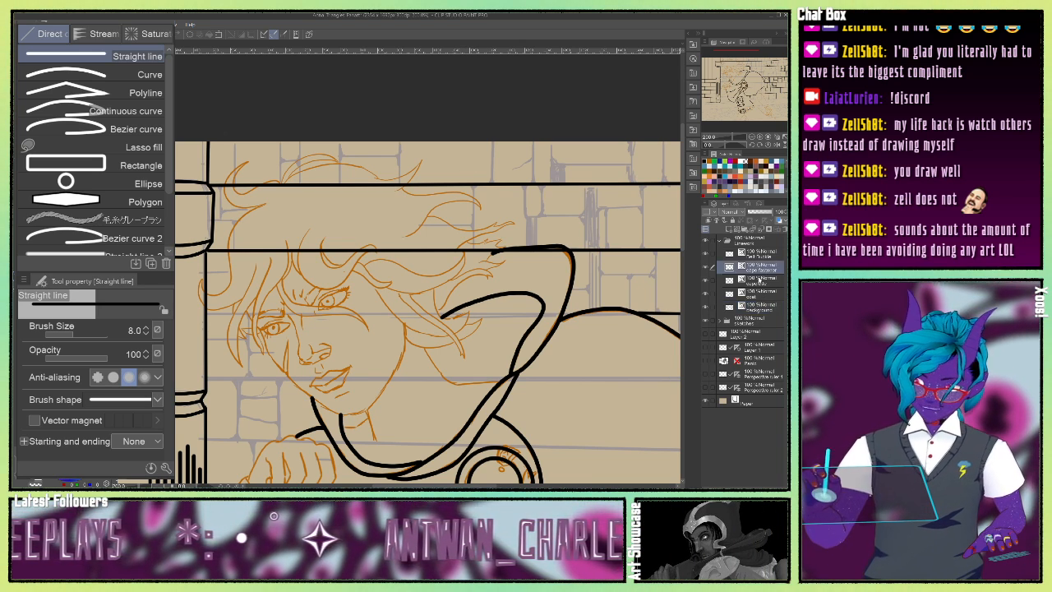
left_click_drag(750, 73, 756, 99)
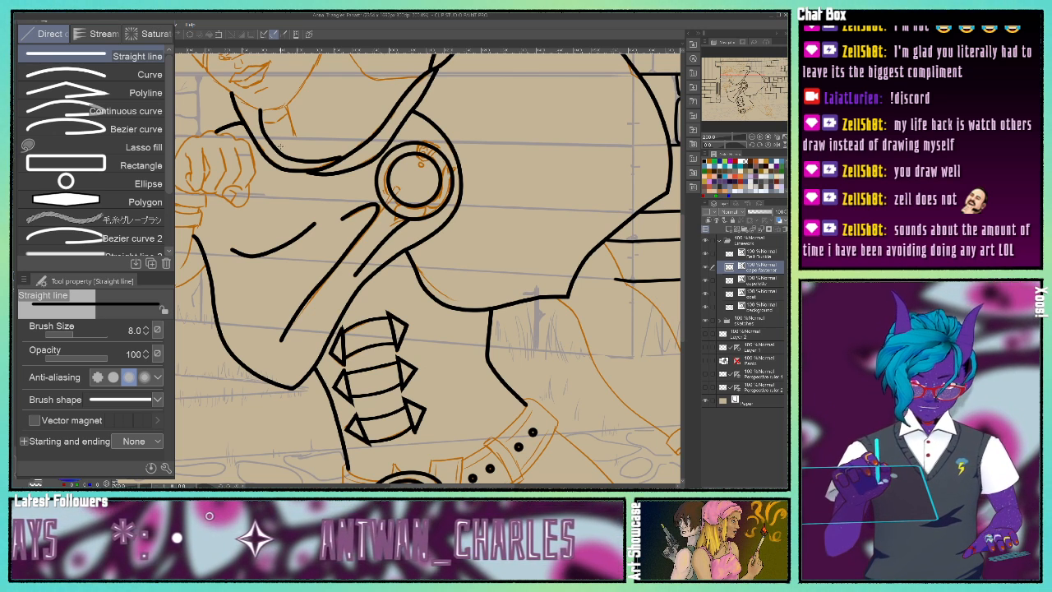
left_click(143, 24)
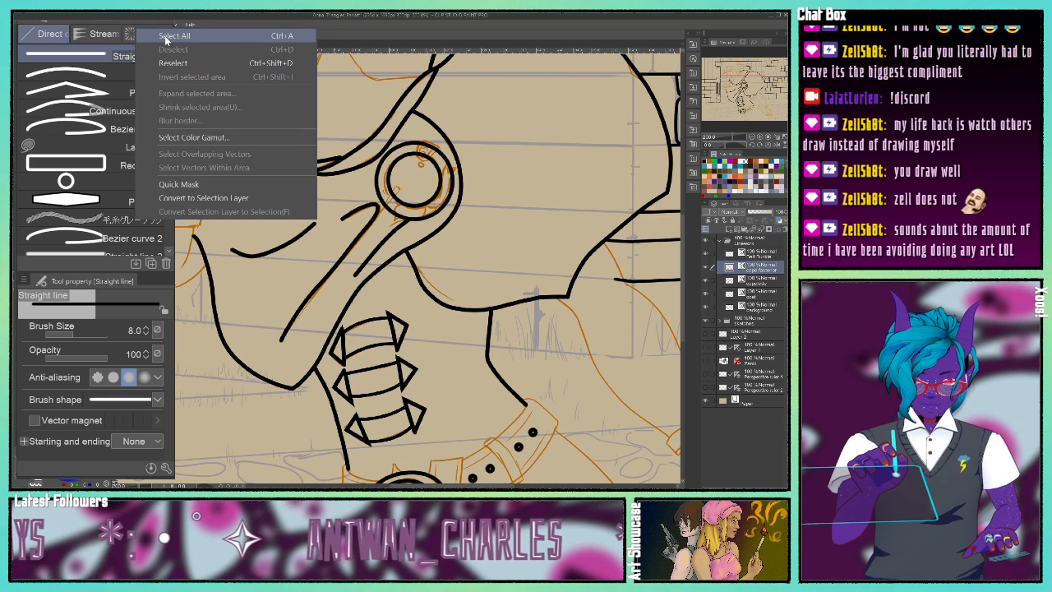
left_click(164, 38)
left_click(144, 23)
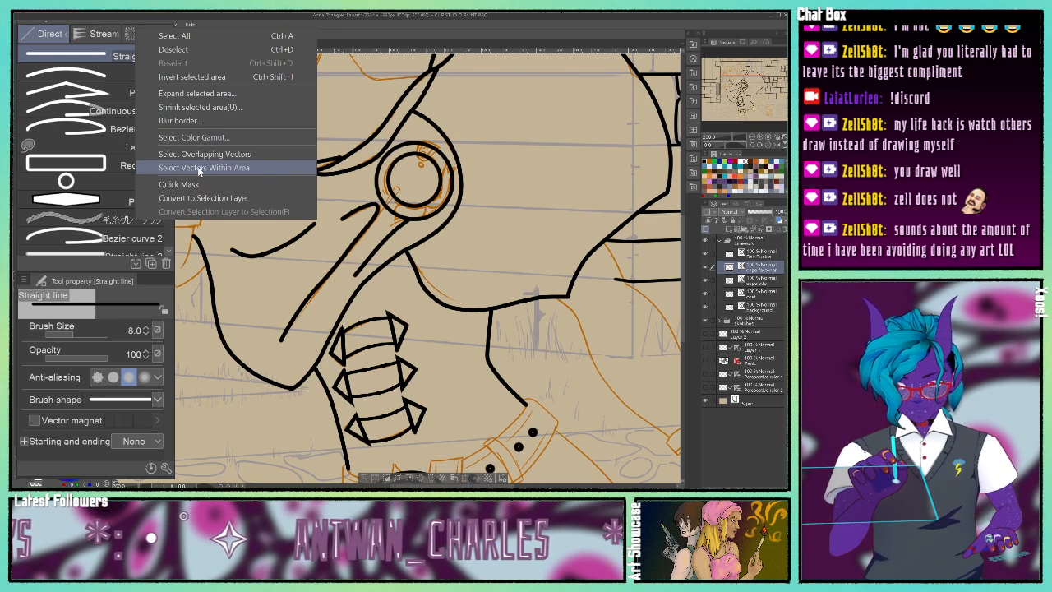
left_click(198, 166)
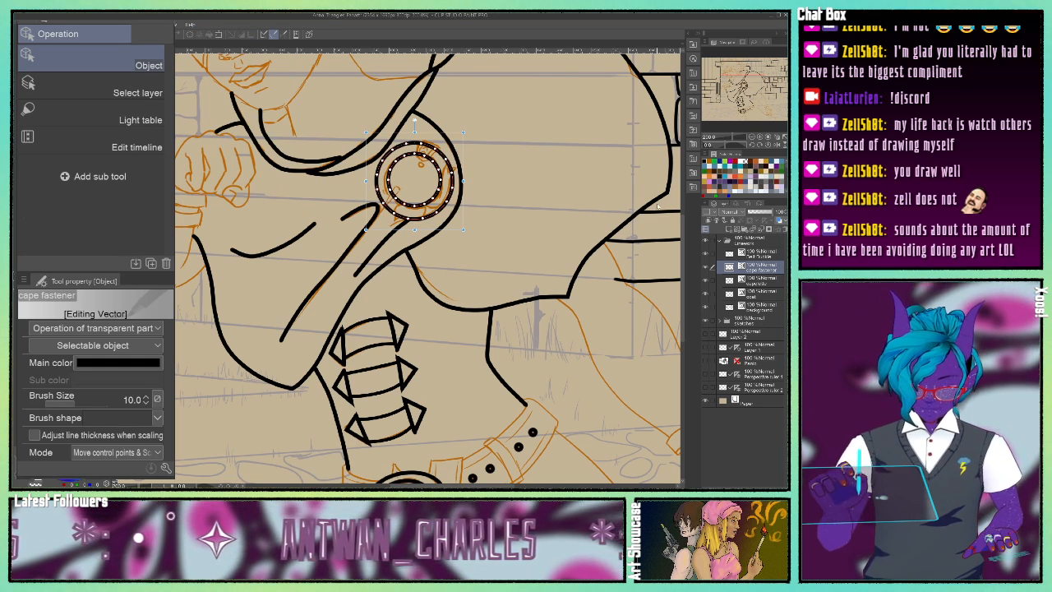
mouse_move(750, 90)
left_mouse_down()
mouse_move(752, 105)
mouse_move(749, 93)
left_mouse_up()
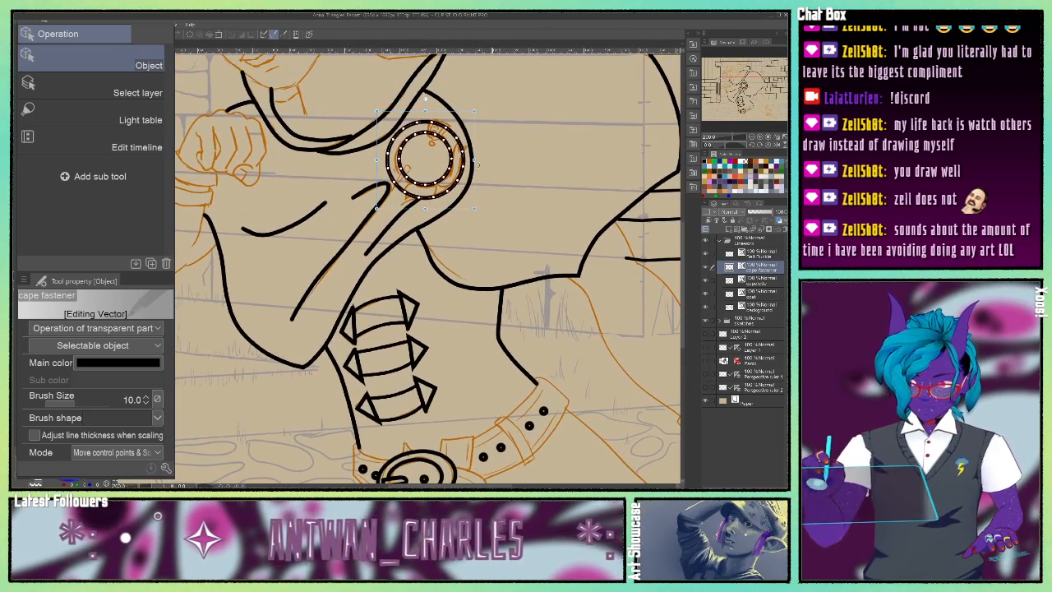
left_click(105, 363)
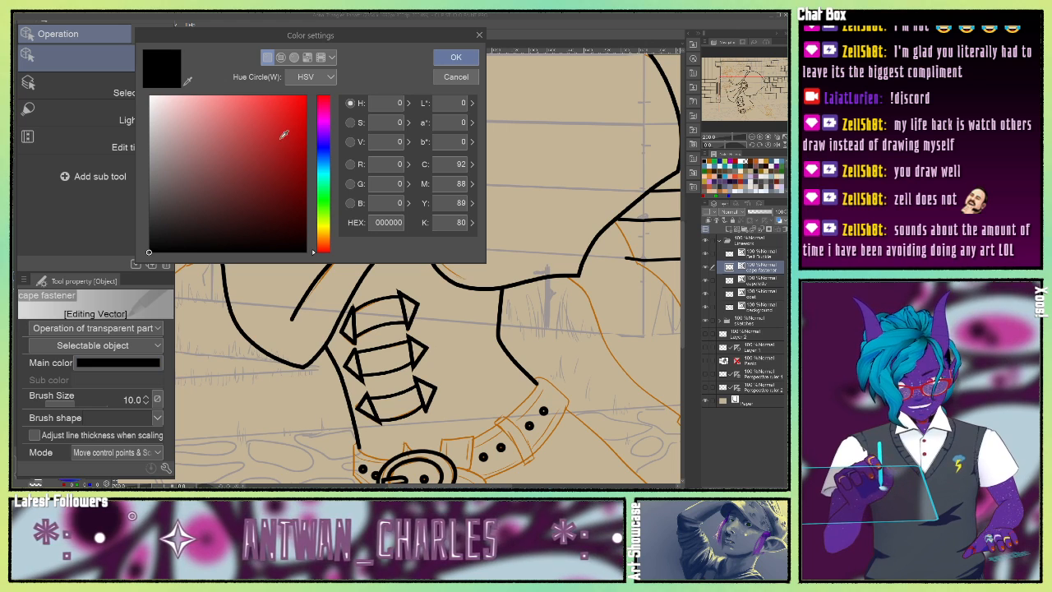
left_click_drag(327, 168, 313, 160)
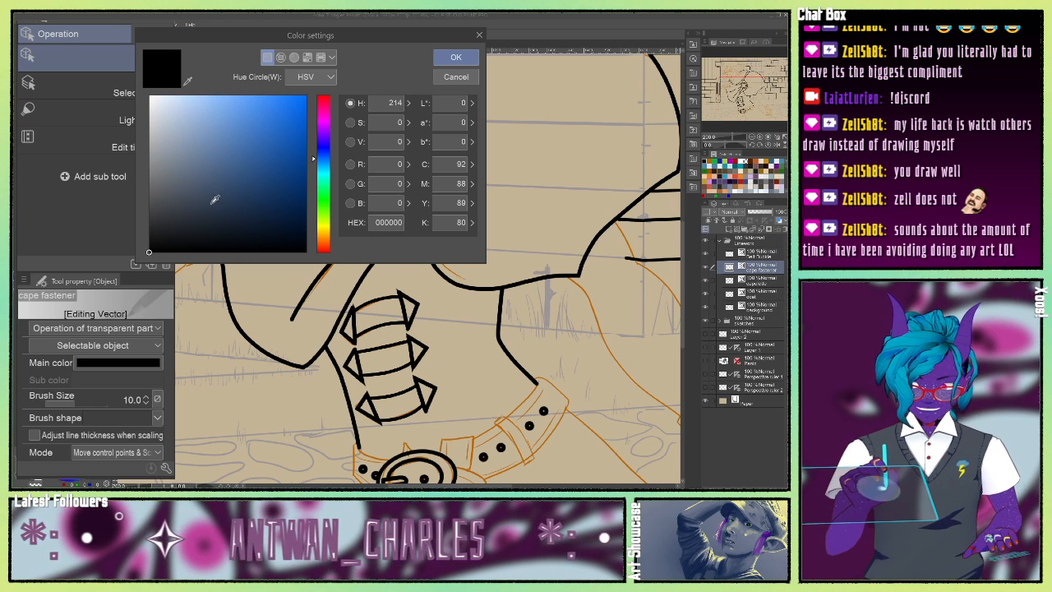
mouse_move(214, 199)
left_mouse_down()
mouse_move(197, 194)
mouse_move(217, 201)
left_mouse_up()
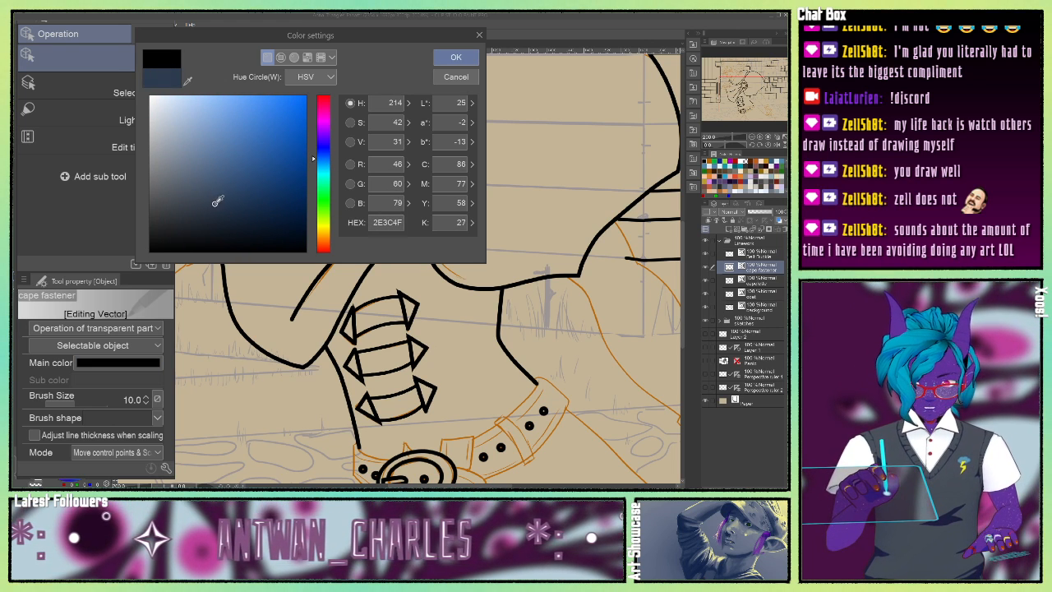
left_click(460, 57)
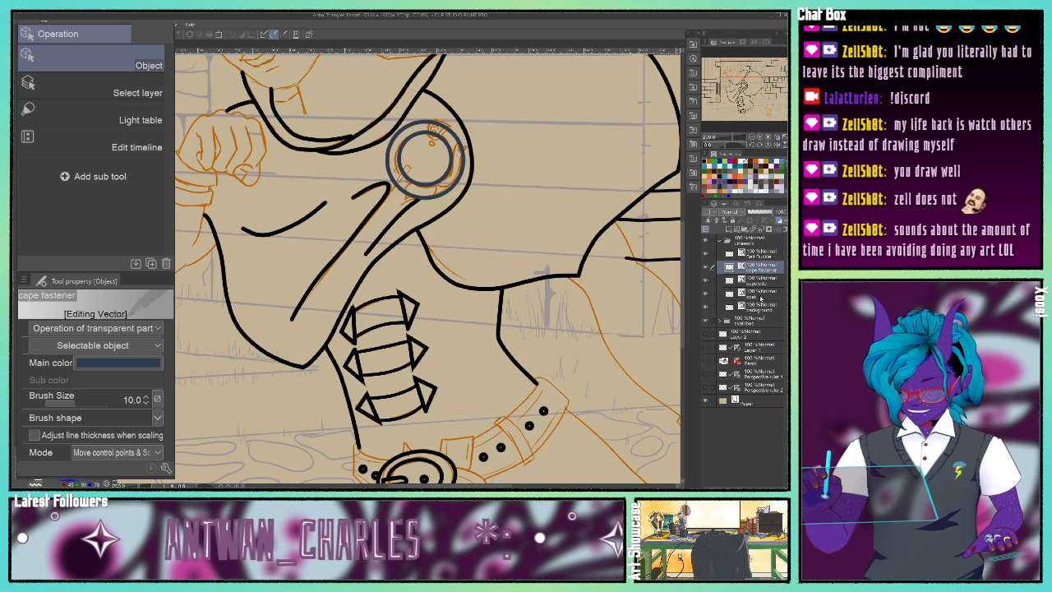
Recolour the two oval outlines and the prong on the Belt Buckle layer to dark slate blue.
left_click(760, 254)
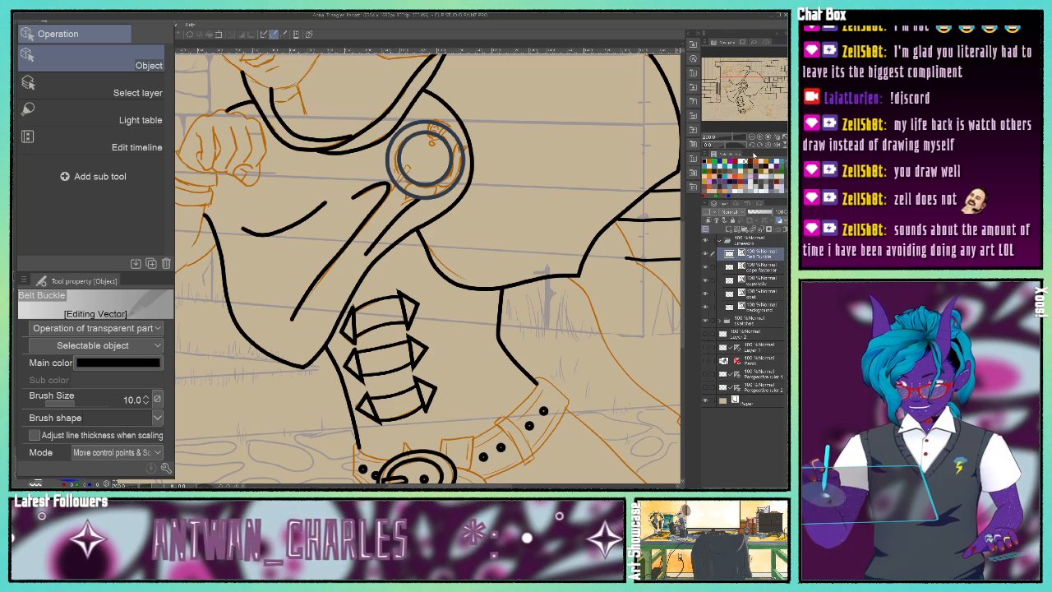
left_click_drag(732, 105, 731, 119)
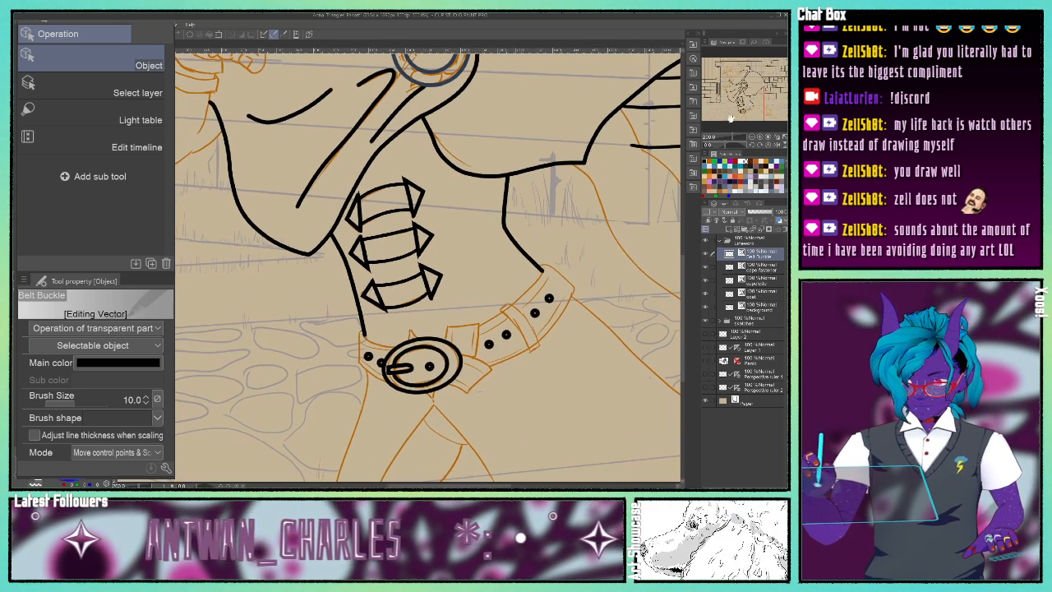
left_click(448, 361)
left_click(446, 363)
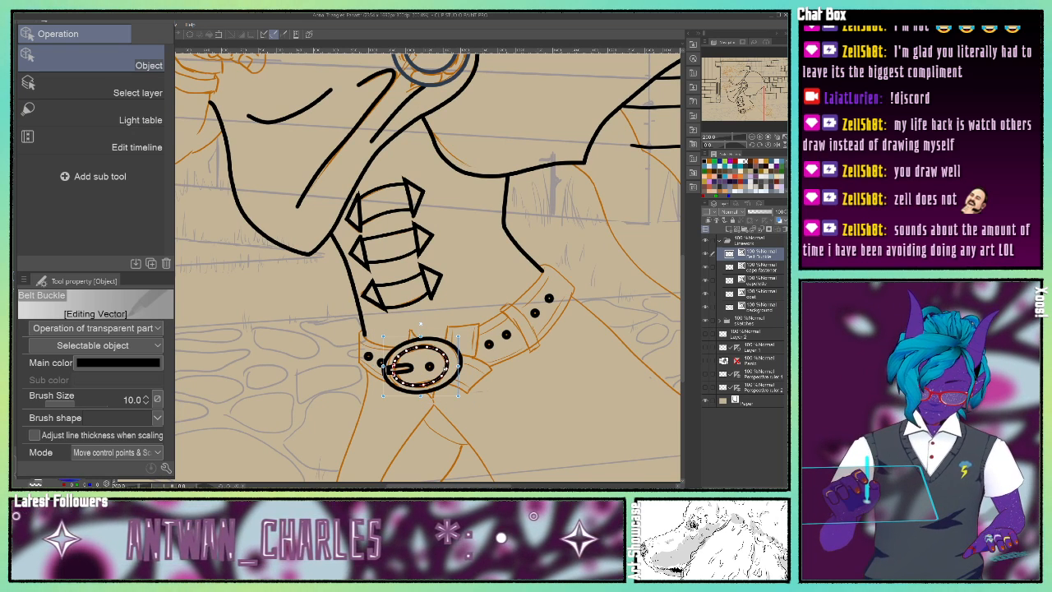
left_click(448, 345)
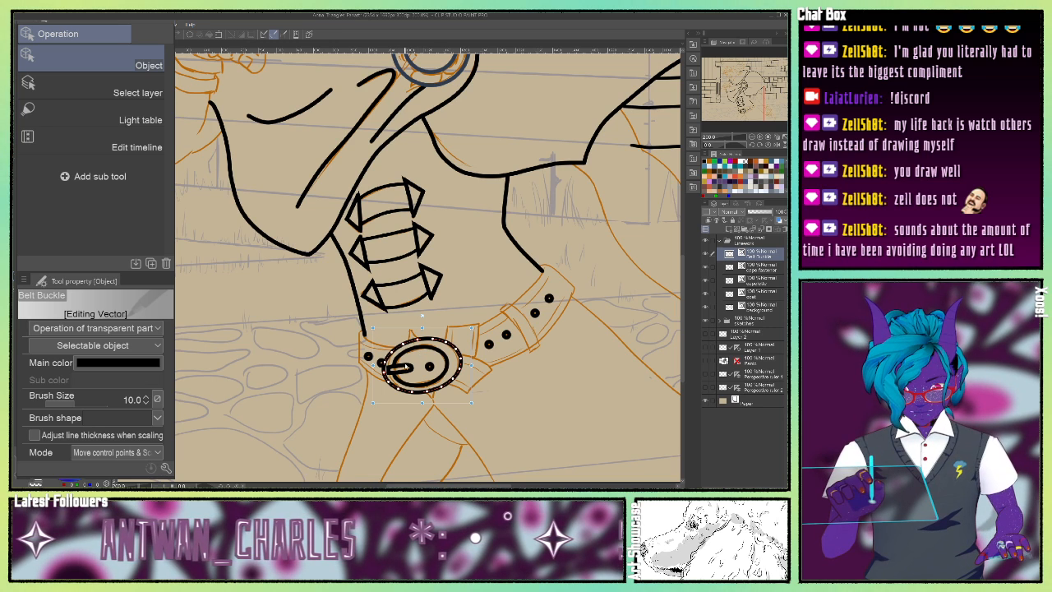
left_click(434, 353, "shift")
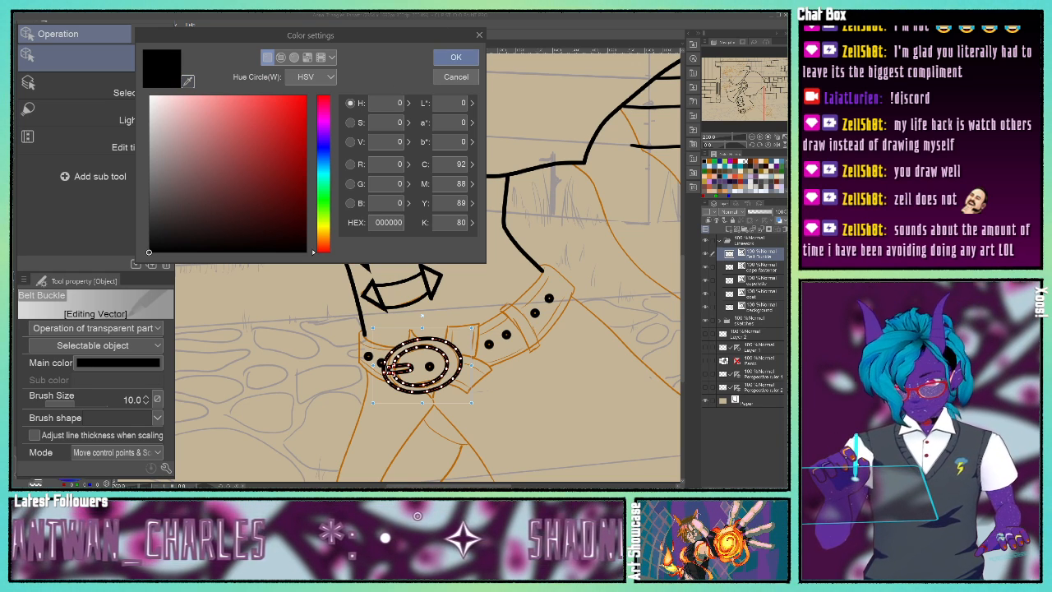
left_click(453, 58)
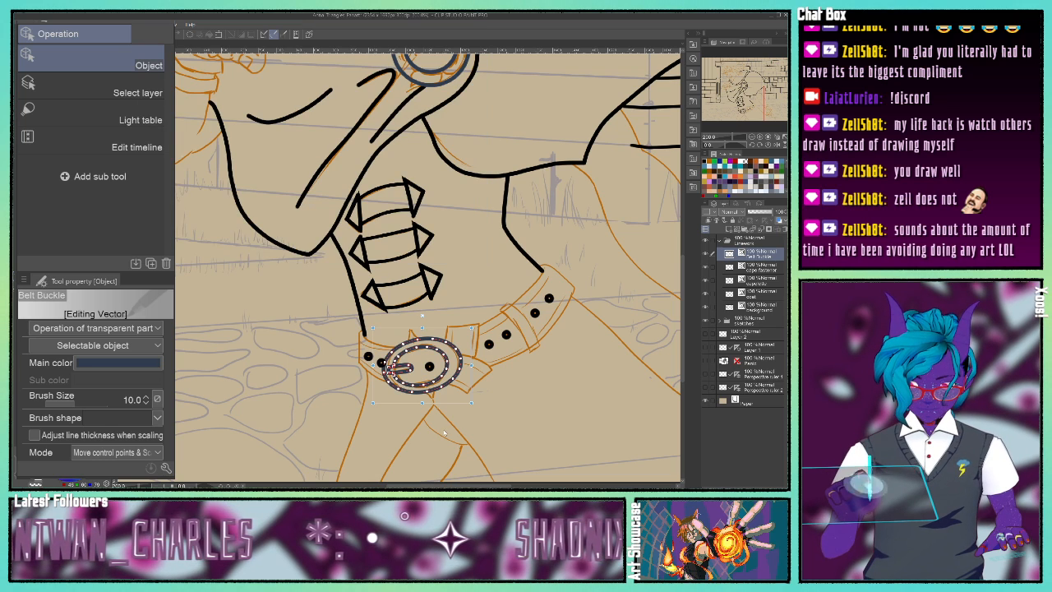
left_click(354, 424)
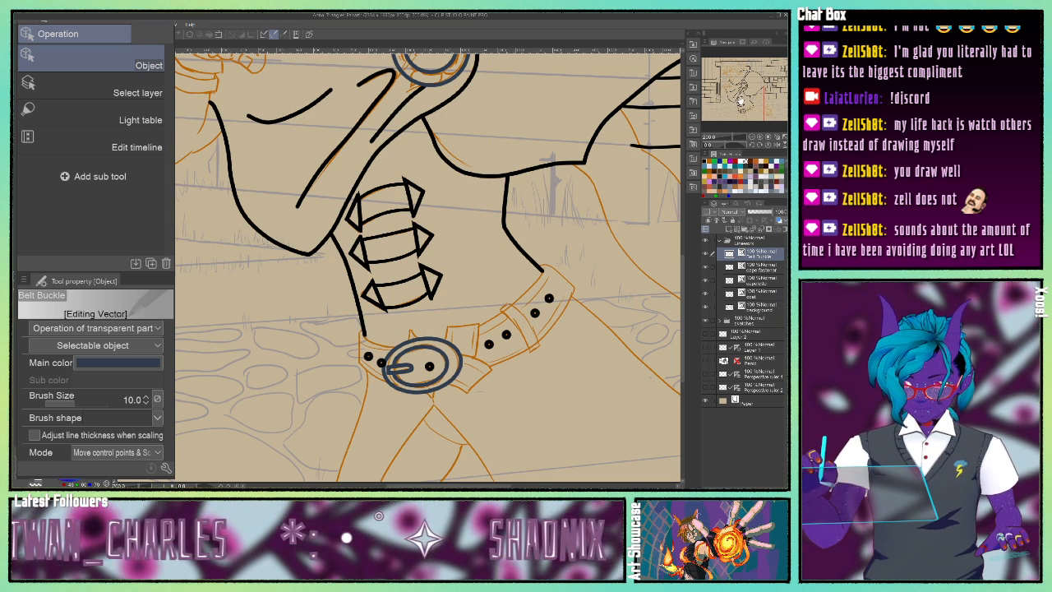
Add a new vector layer above the Belt Buckle layer and name it Hair.
mouse_move(740, 101)
left_mouse_down()
mouse_move(742, 73)
mouse_move(761, 114)
mouse_move(736, 81)
left_mouse_up()
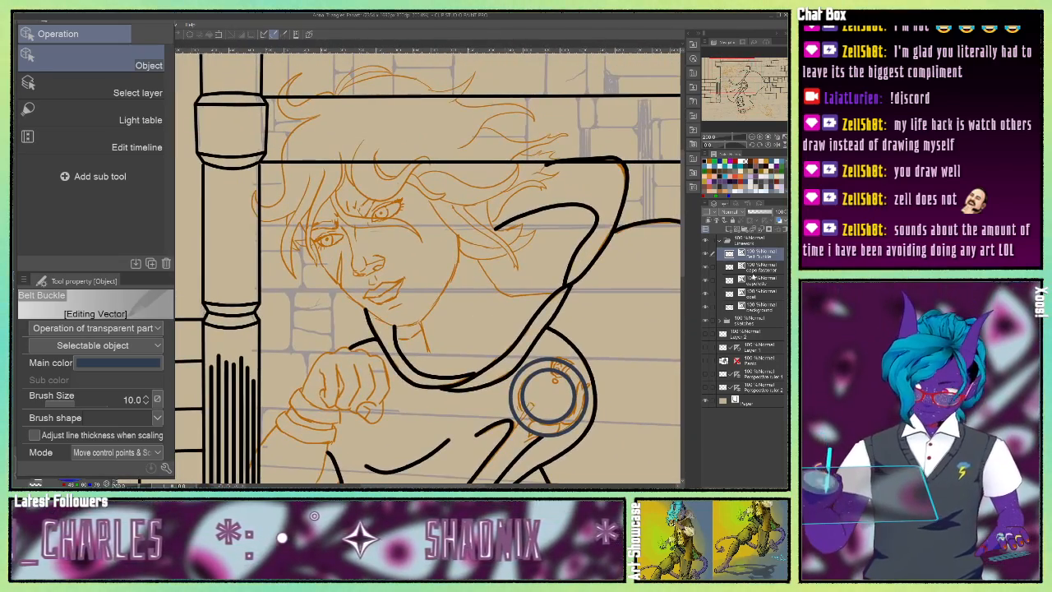
left_click(736, 229)
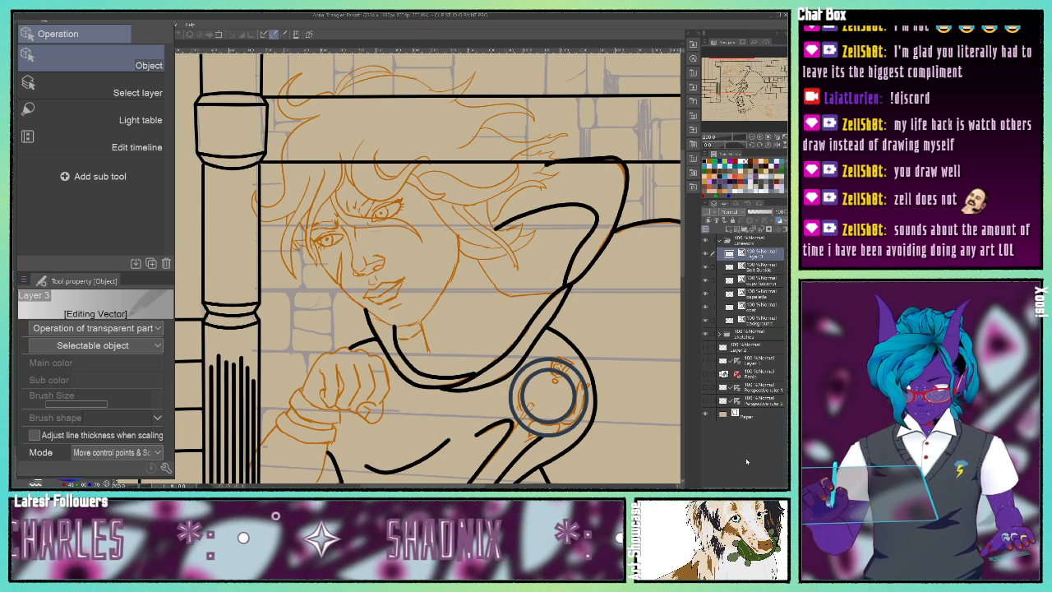
type("Hair")
key("Return")
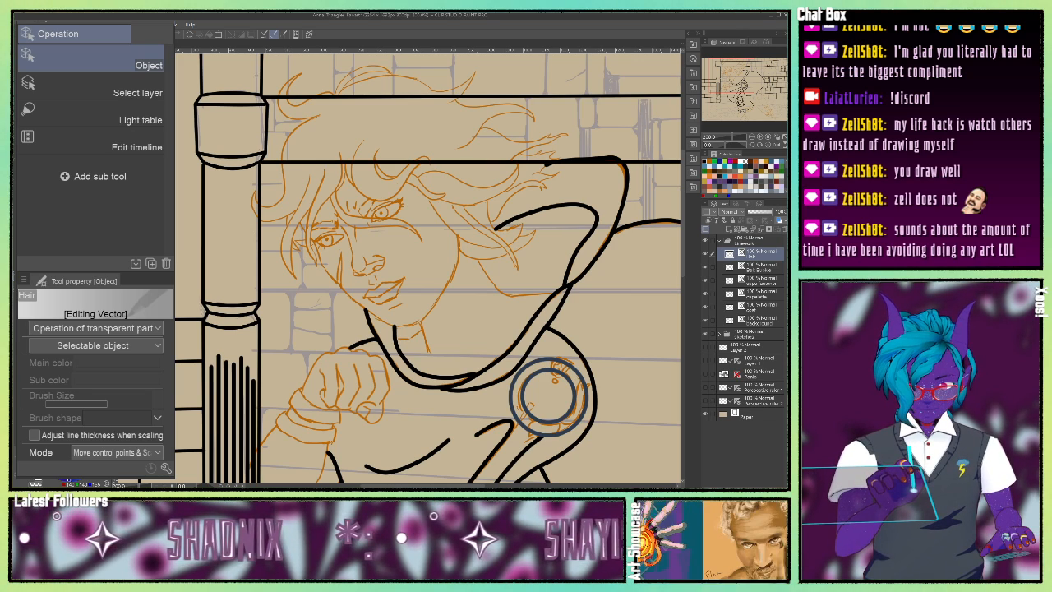
Ink the hair strand falling from the forehead past the eye nearer the pillar, using the Continuous curve tool.
key("u")
left_click(97, 110)
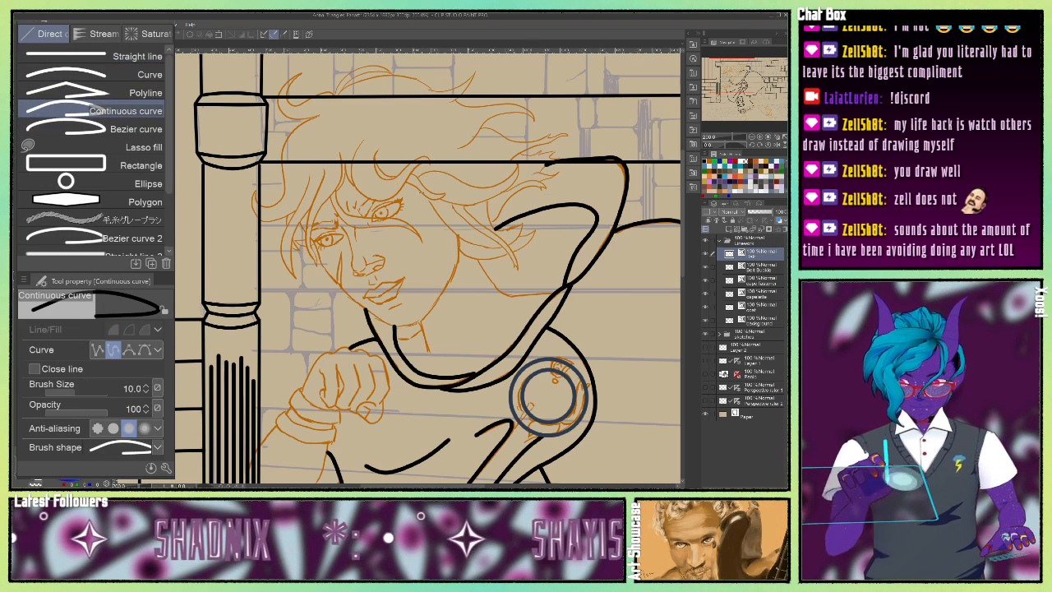
left_click_drag(549, 397, 575, 448)
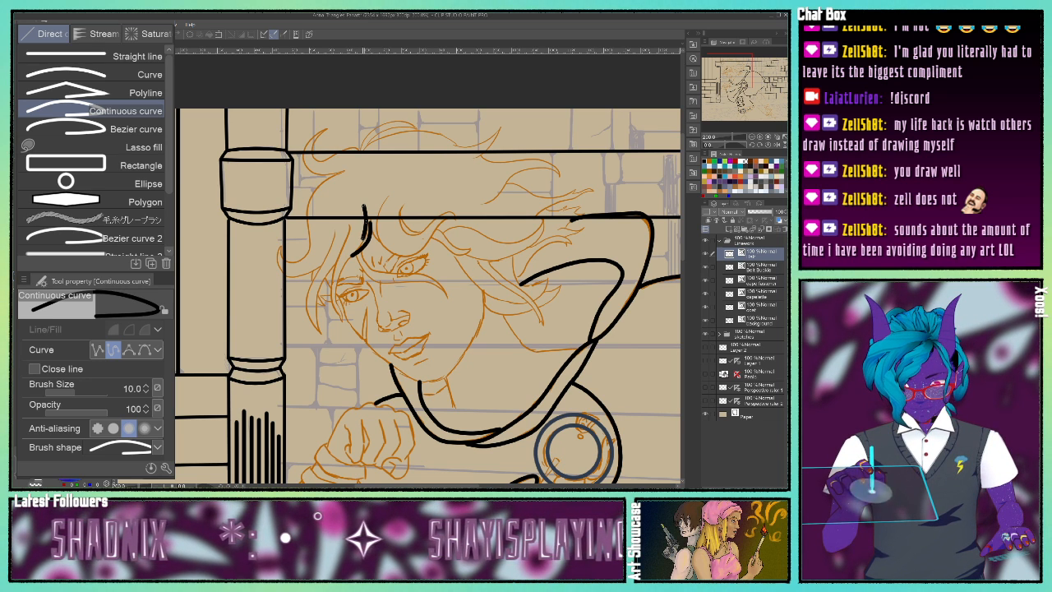
left_click(367, 236)
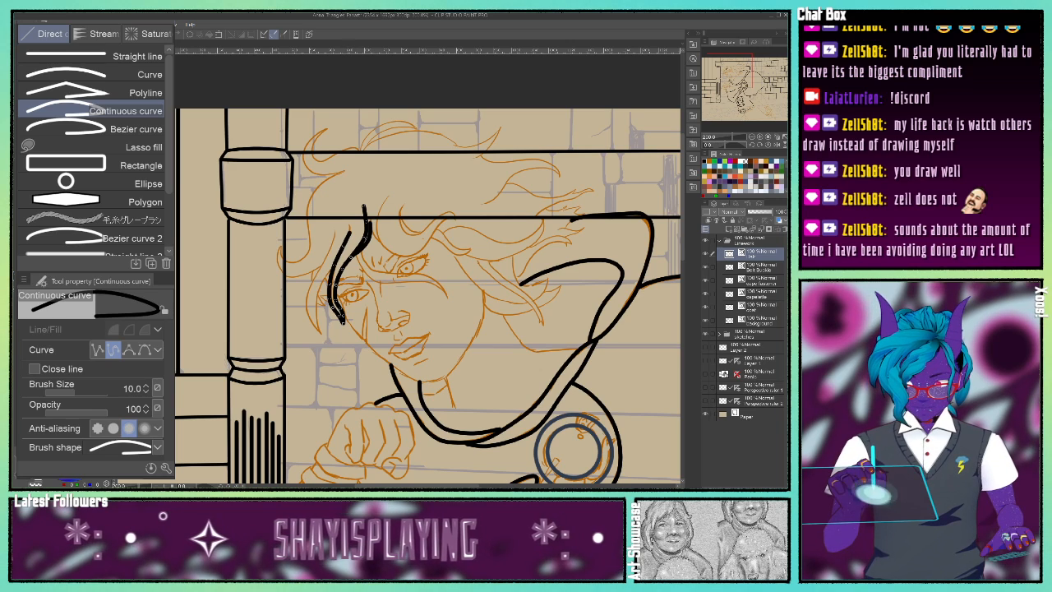
double_click(350, 224)
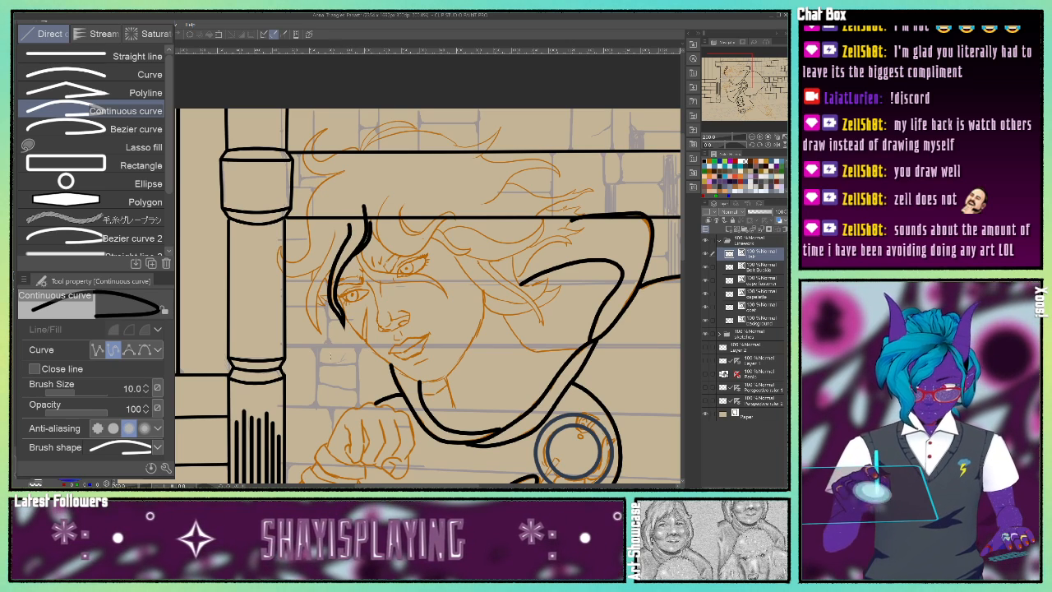
Trace the outer edge of the next hair strand toward the pillar, curving down past eye level.
left_click_drag(744, 72, 729, 83)
left_click(758, 137)
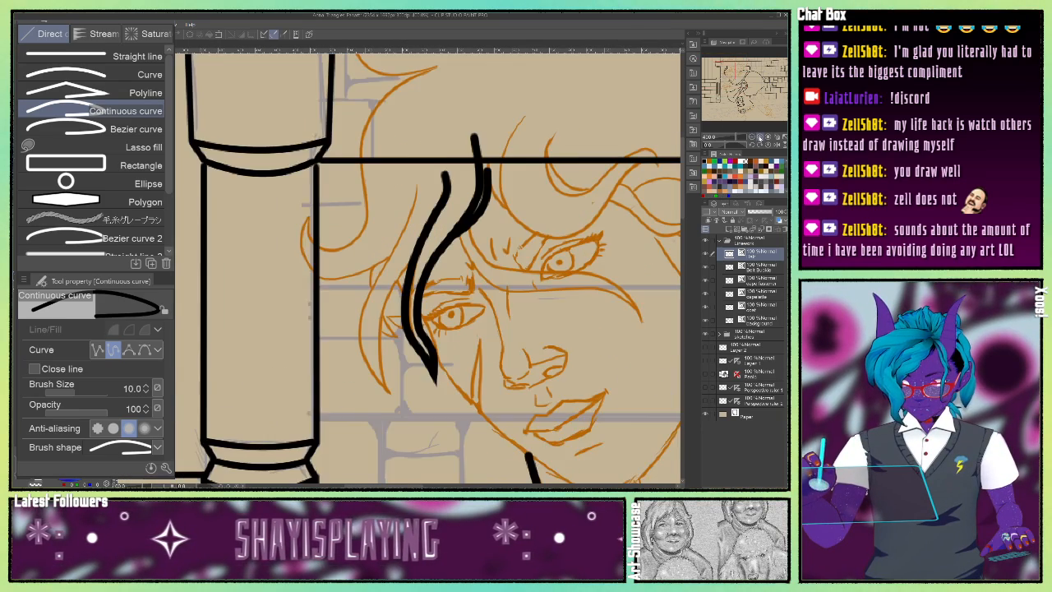
left_click(758, 138)
left_click_drag(726, 70, 727, 71)
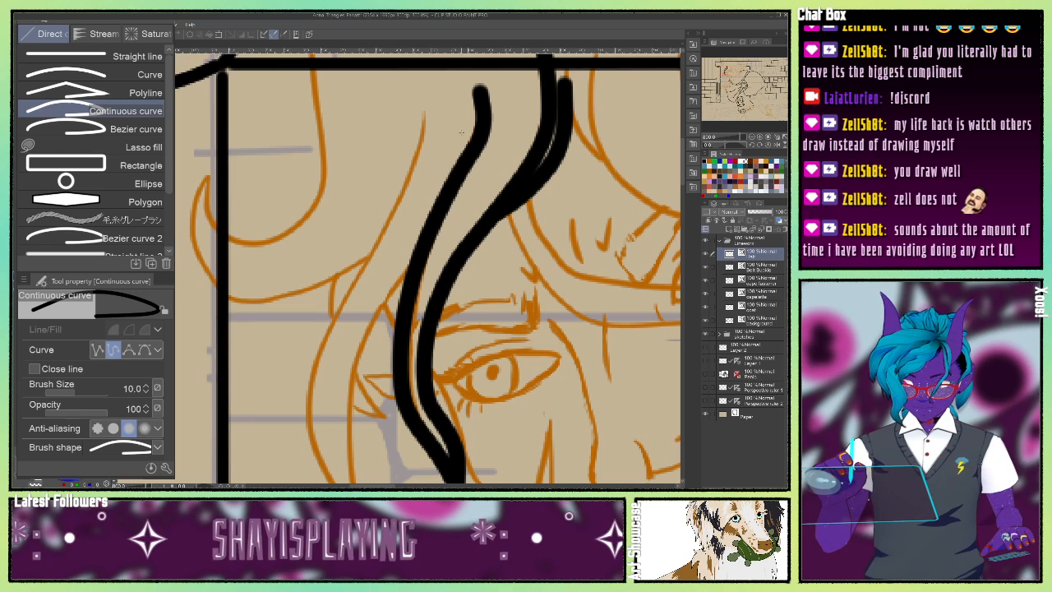
left_click(424, 111)
left_click(419, 148)
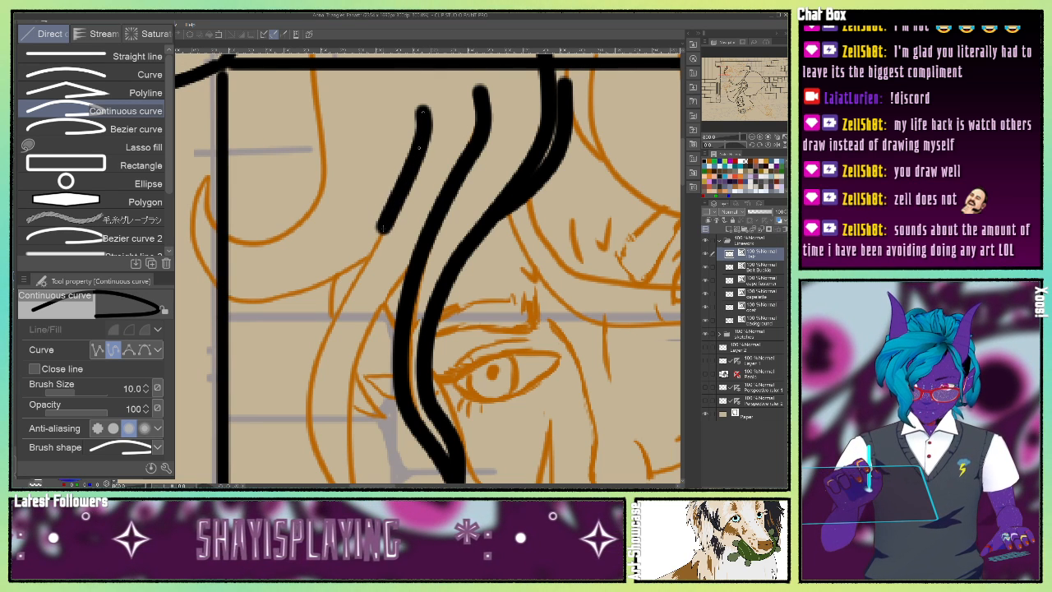
left_click(383, 232)
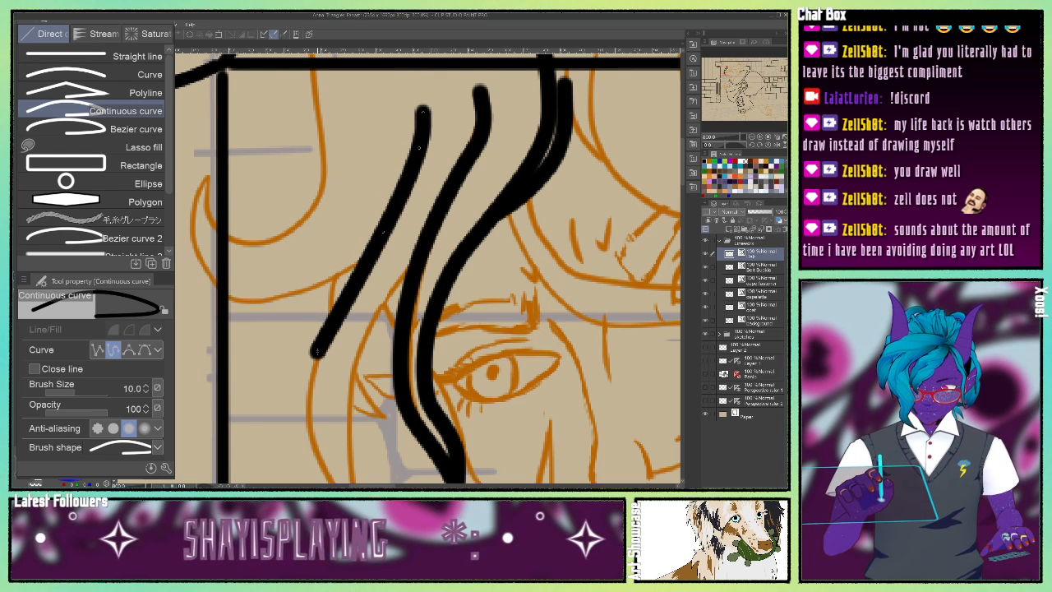
left_click(318, 352)
left_click(306, 430)
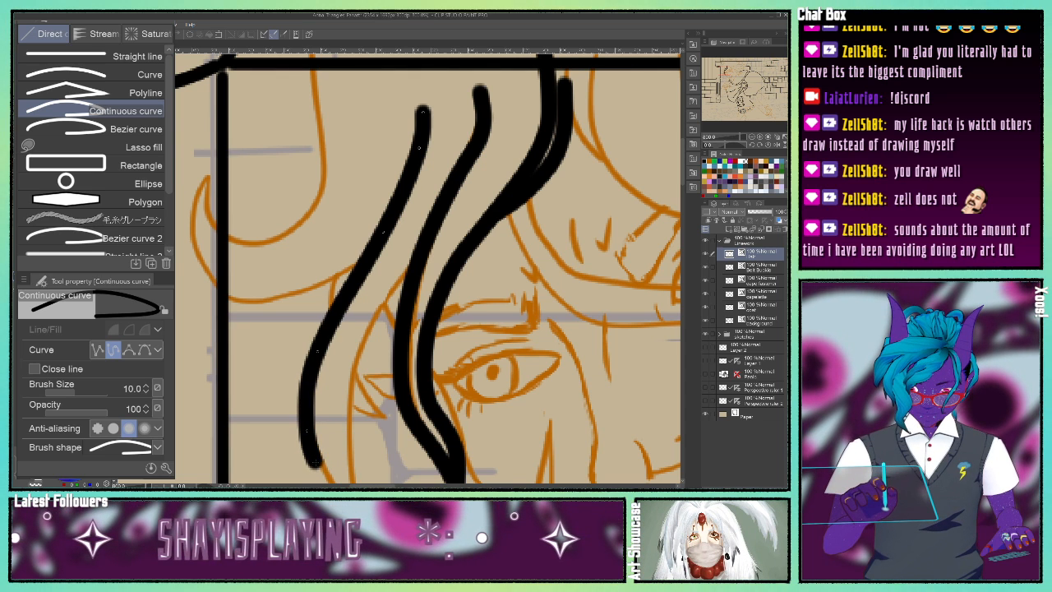
left_click(320, 455)
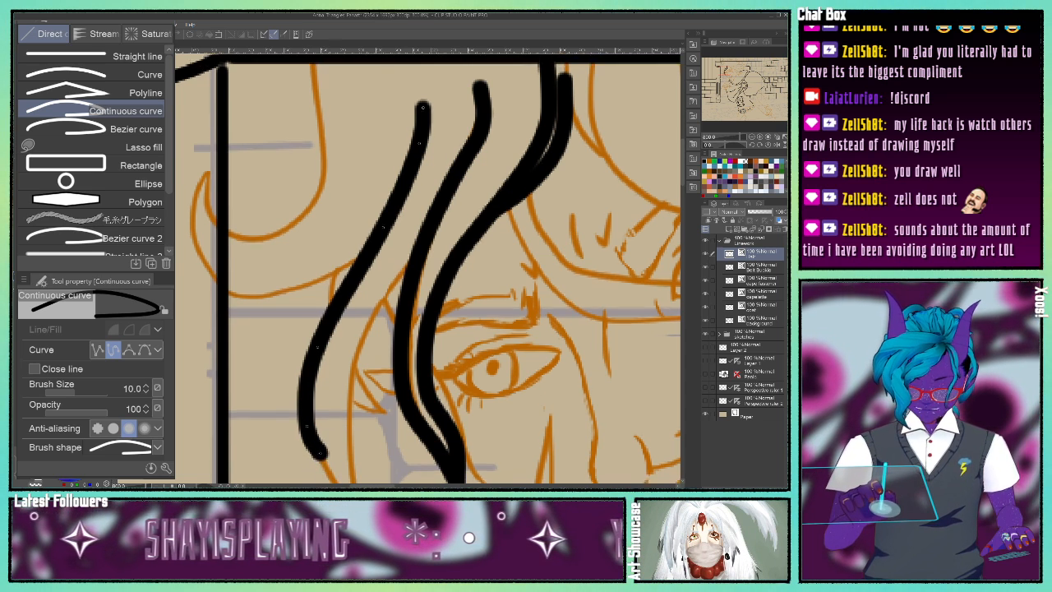
Bring that strand to a point beside the cheek and ink its inner edge back up to the neighbouring strand.
scroll(320, 452, "down", 5)
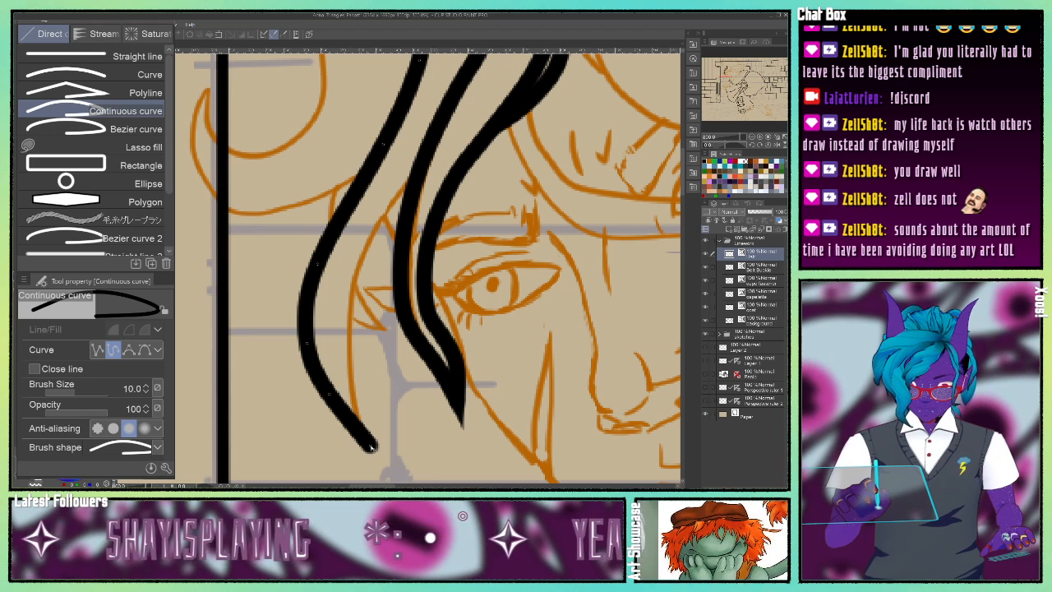
left_click(369, 447)
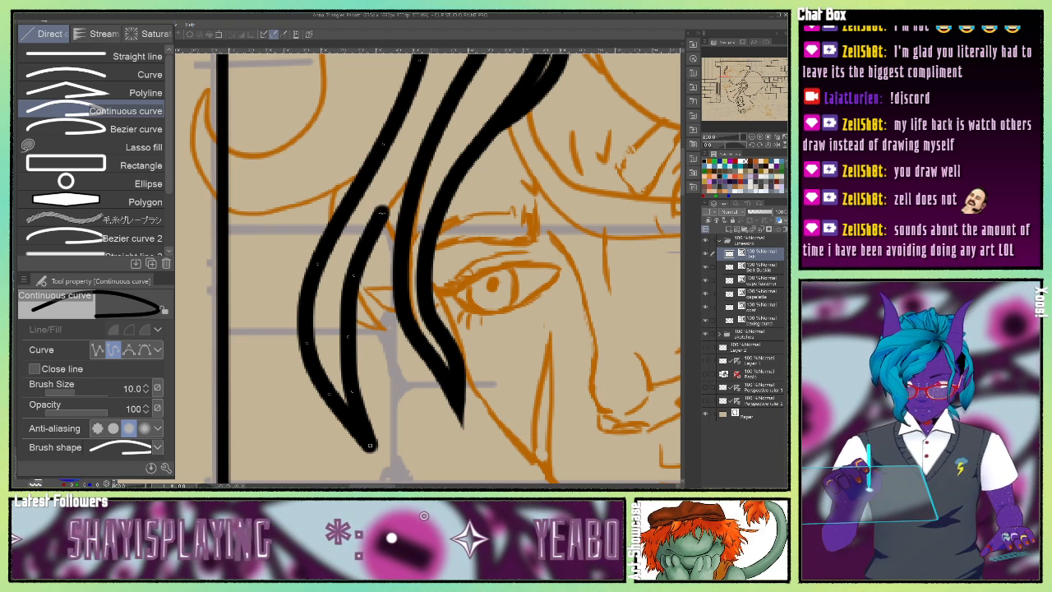
double_click(410, 186)
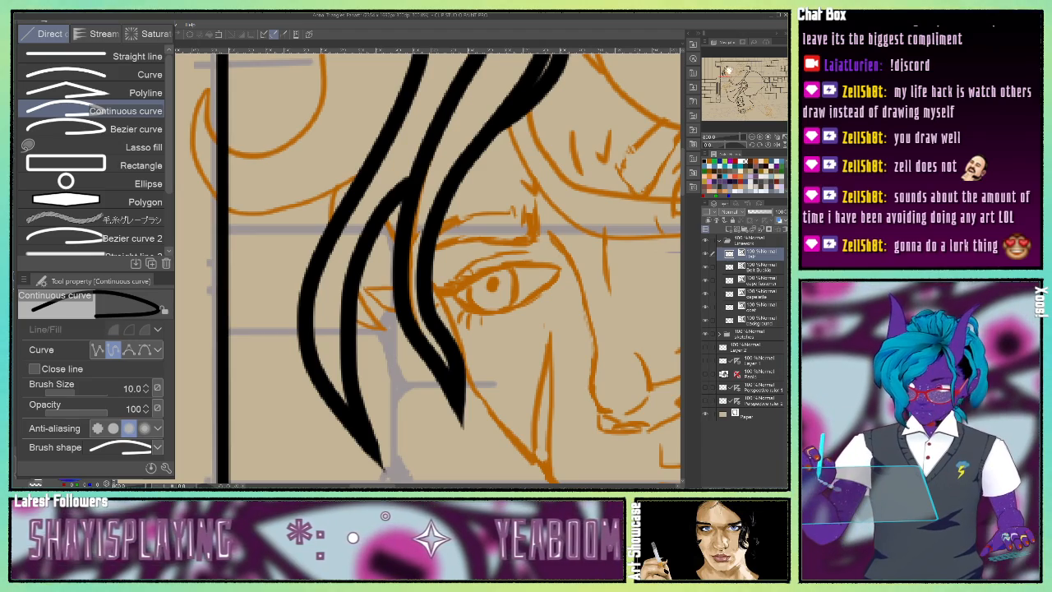
Ink the outer hair contour above the forehead strands, from its pointed tip curving down past the horizontal wall line.
mouse_move(728, 71)
left_mouse_down()
mouse_move(741, 68)
mouse_move(727, 79)
mouse_move(730, 62)
left_mouse_up()
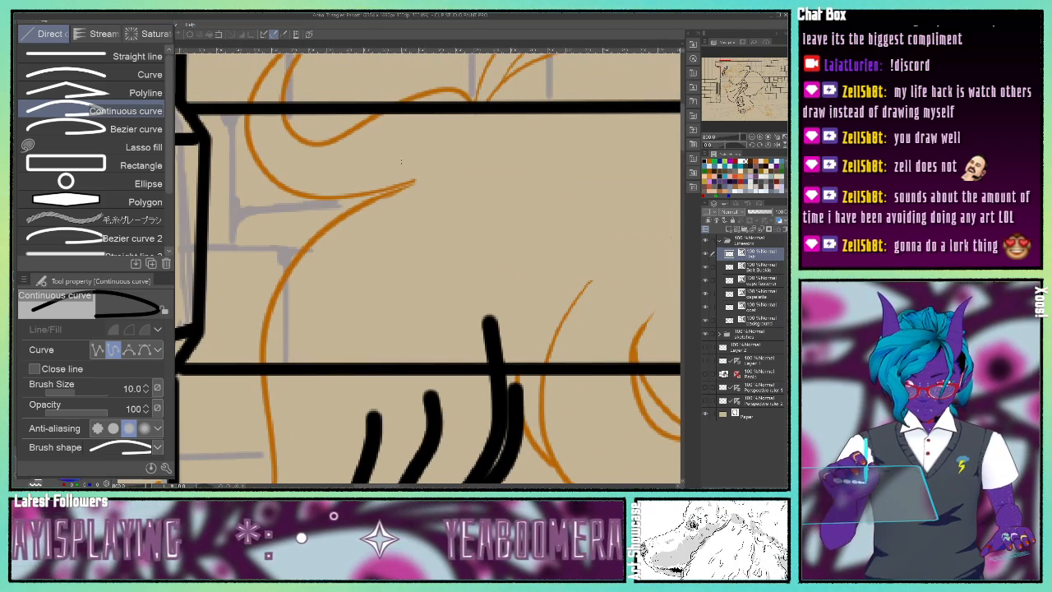
left_click_drag(415, 179, 291, 250)
left_click(319, 232)
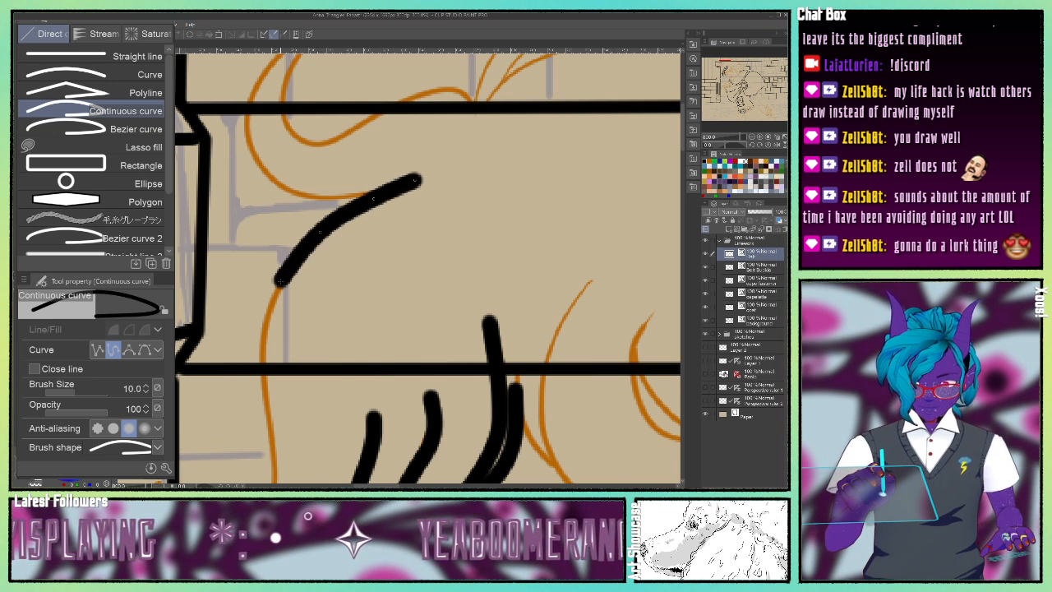
left_click(280, 281)
left_click(258, 347)
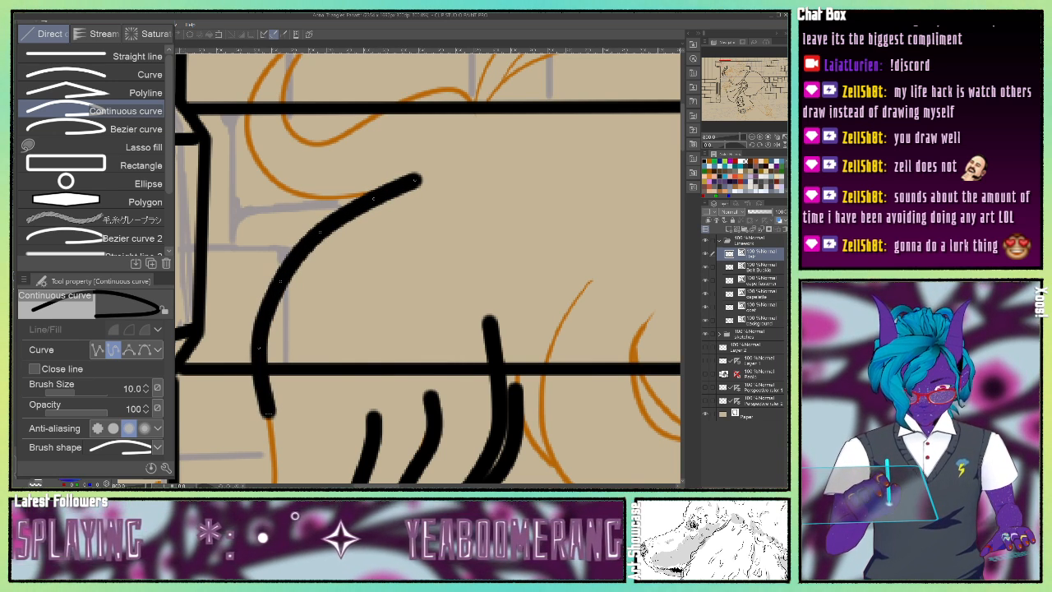
left_click(268, 415)
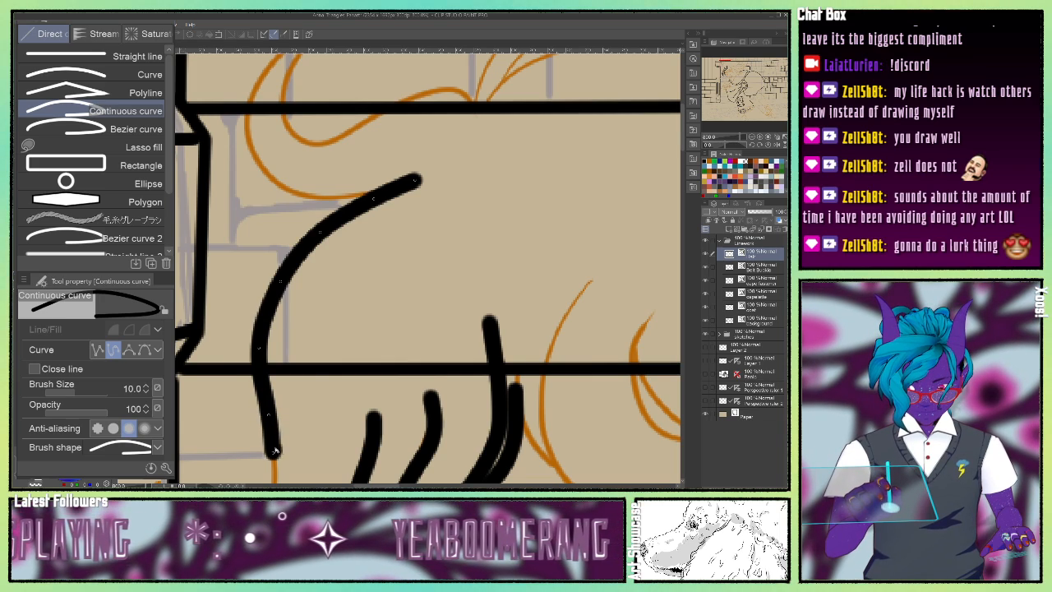
Continue that contour down into its rounded loop and ink the lower hair edge sweeping into the nearest forehead strand.
scroll(273, 457, "down", 5)
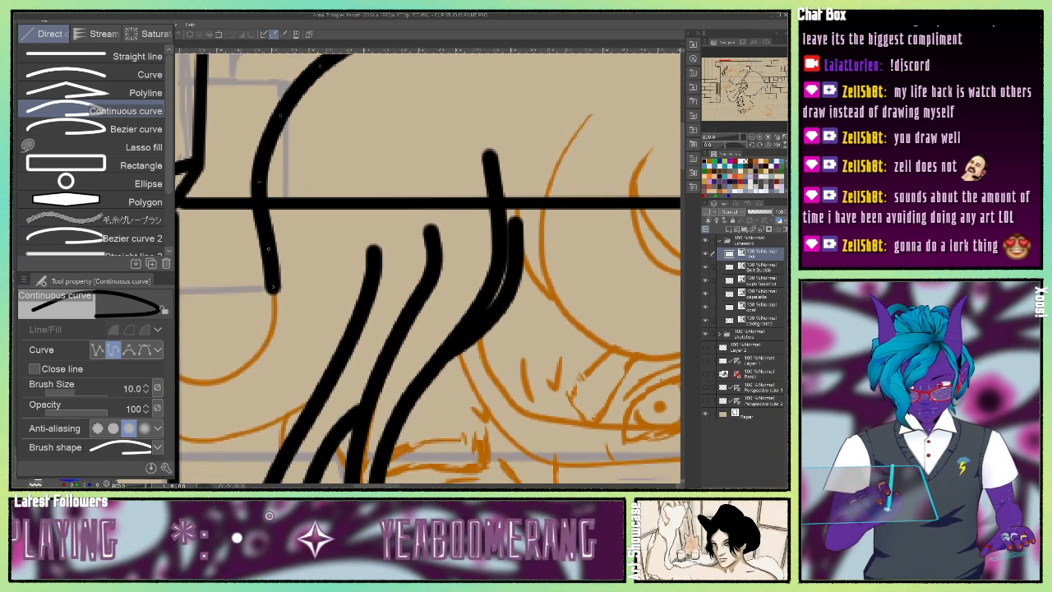
scroll(274, 460, "down", 1)
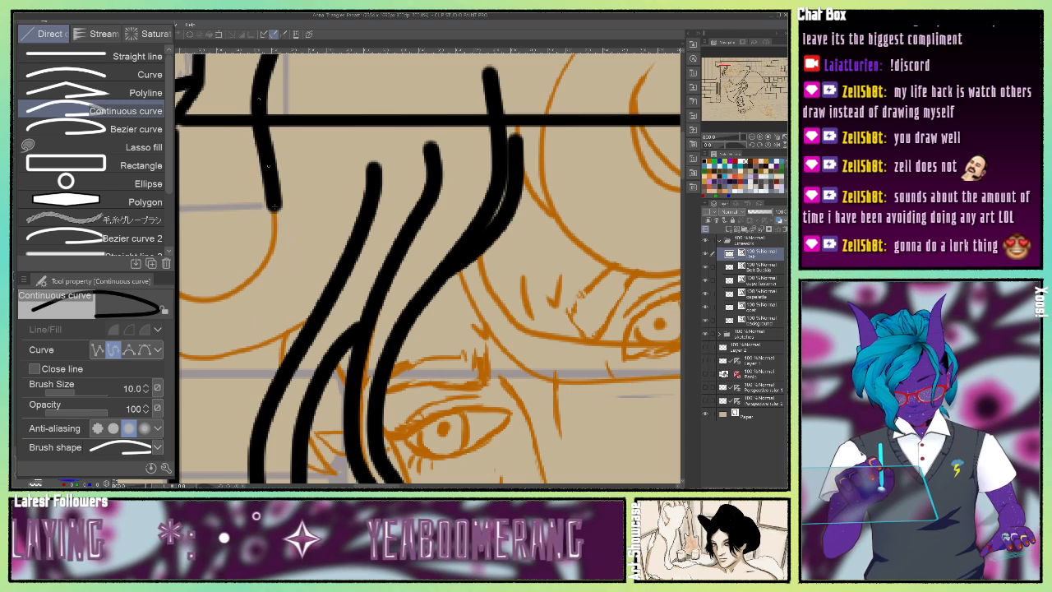
left_click(272, 244)
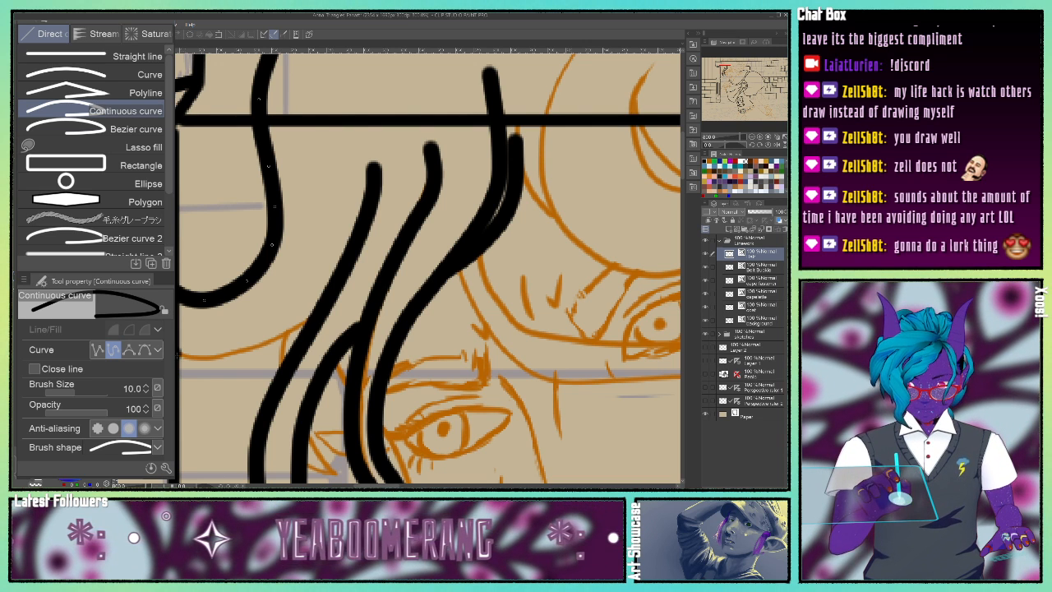
left_click(182, 358)
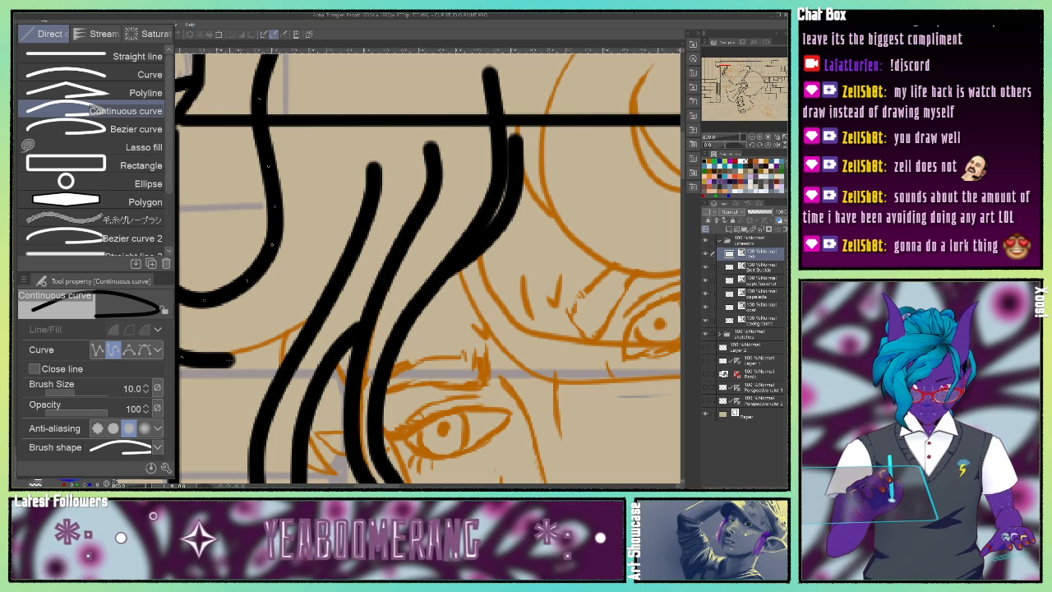
left_click(234, 360)
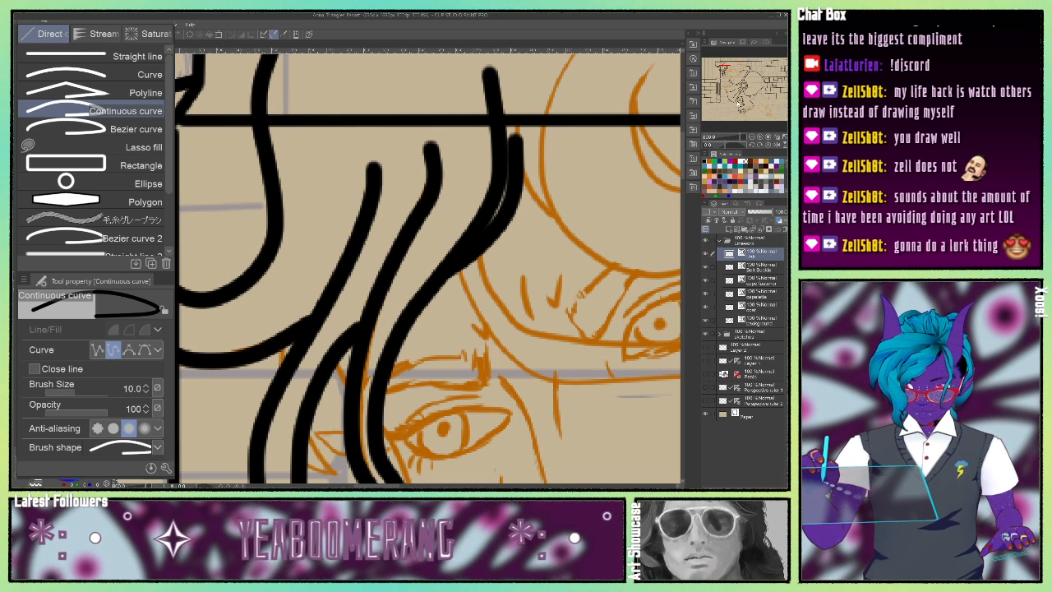
Ink the inner edge of the curled hair flick as an S-shaped curve from the crown junction to its pointed tip.
left_click_drag(726, 70, 725, 63)
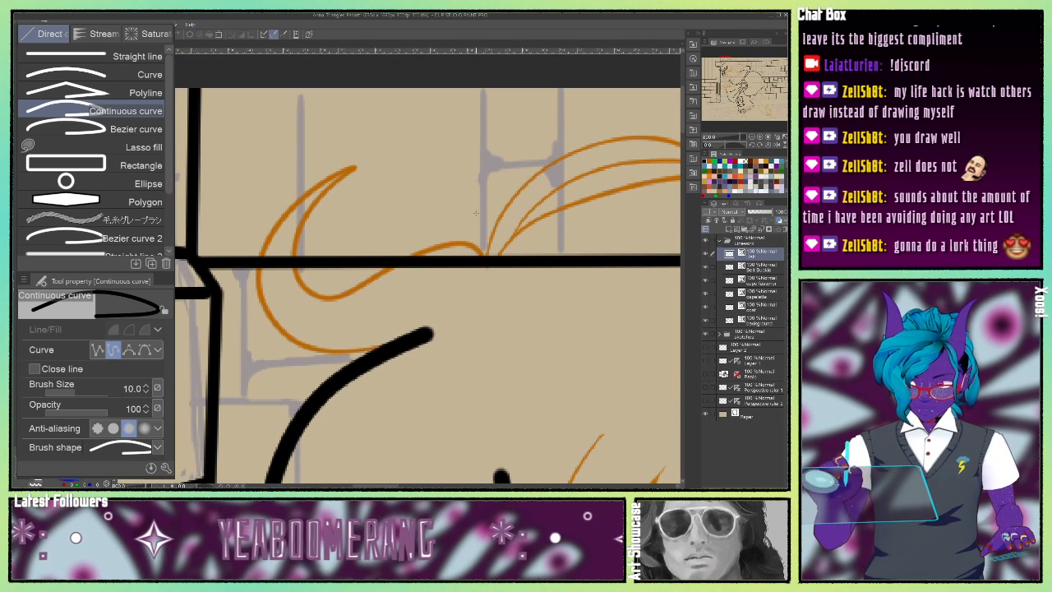
left_click(485, 270)
left_click(479, 249)
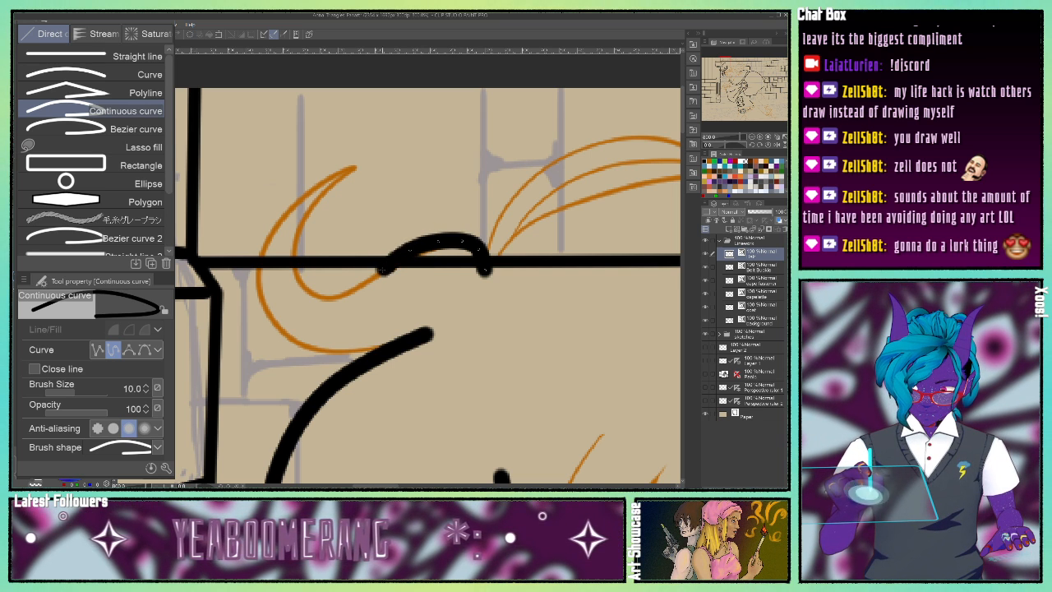
left_click(375, 275)
left_click(333, 296)
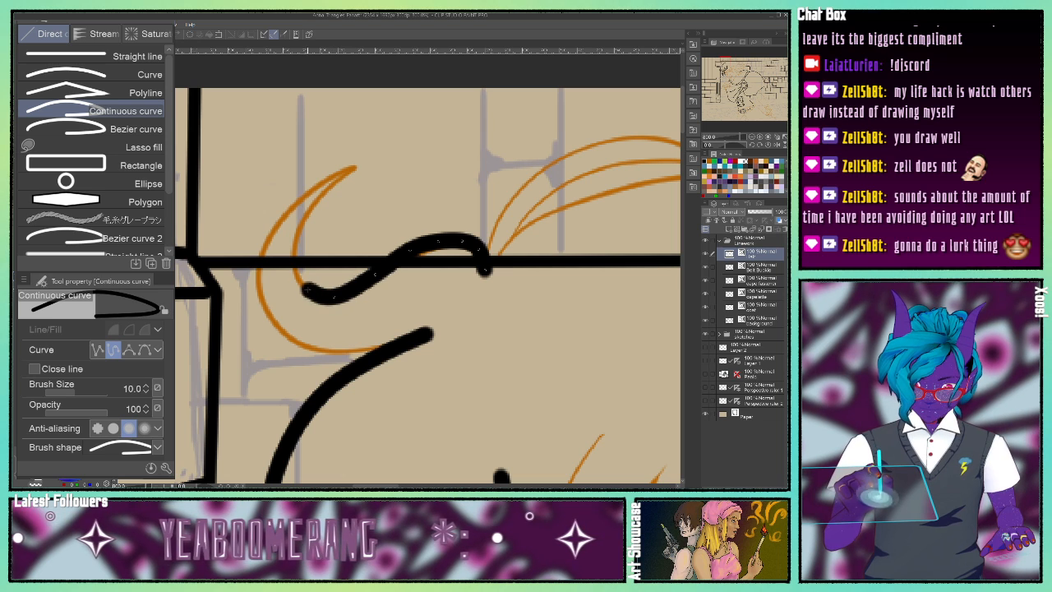
left_click(304, 287)
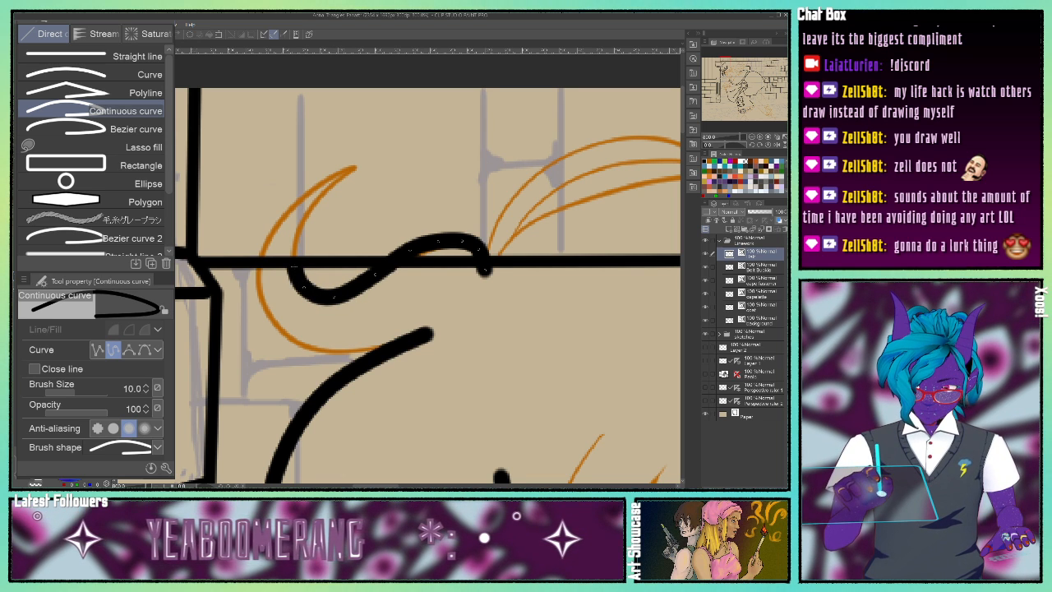
left_click(293, 267)
left_click(297, 234)
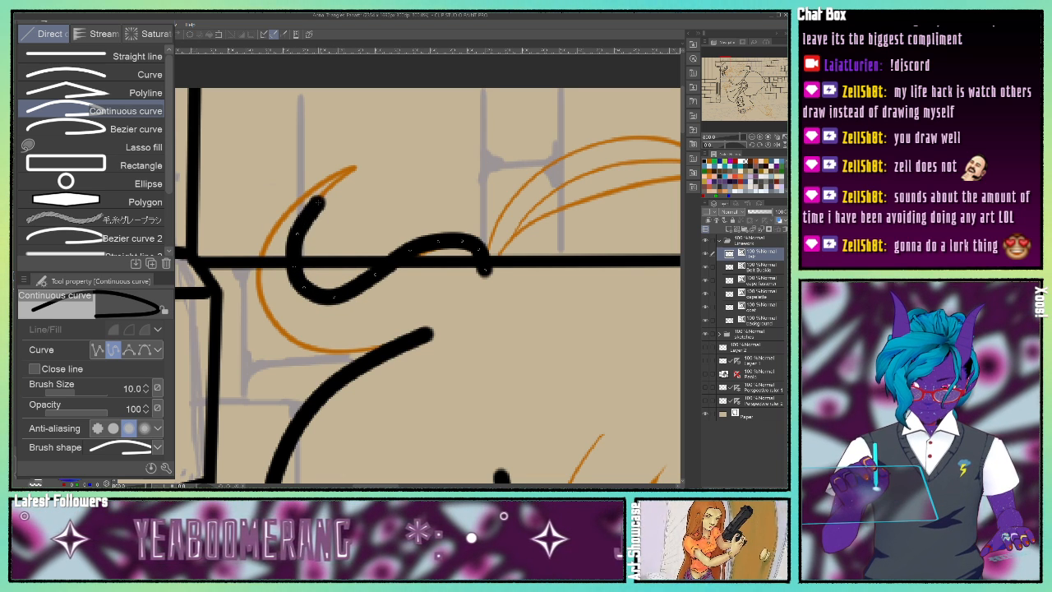
left_click(318, 202)
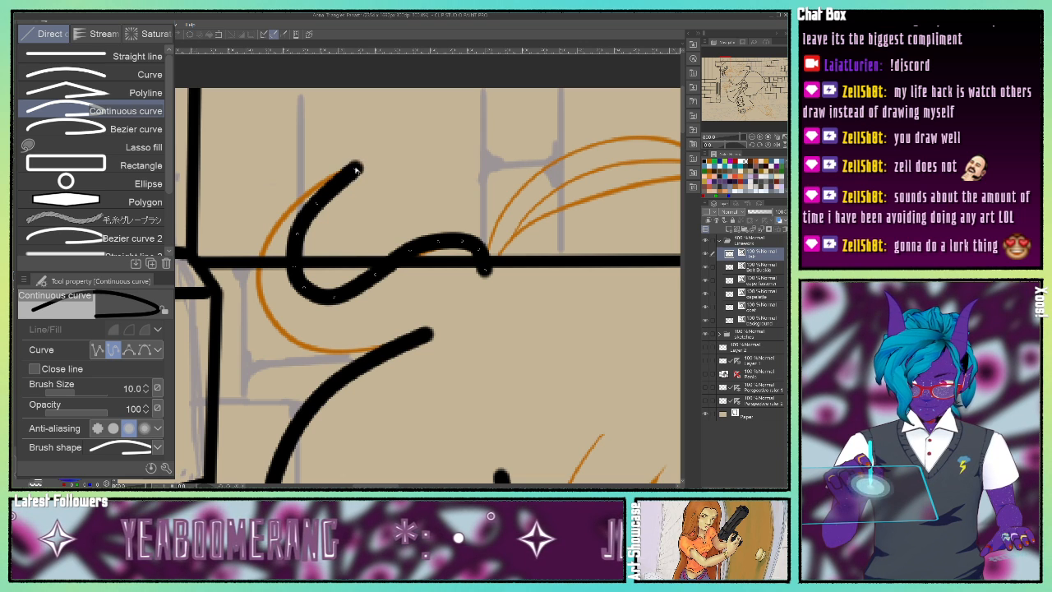
left_click(355, 169)
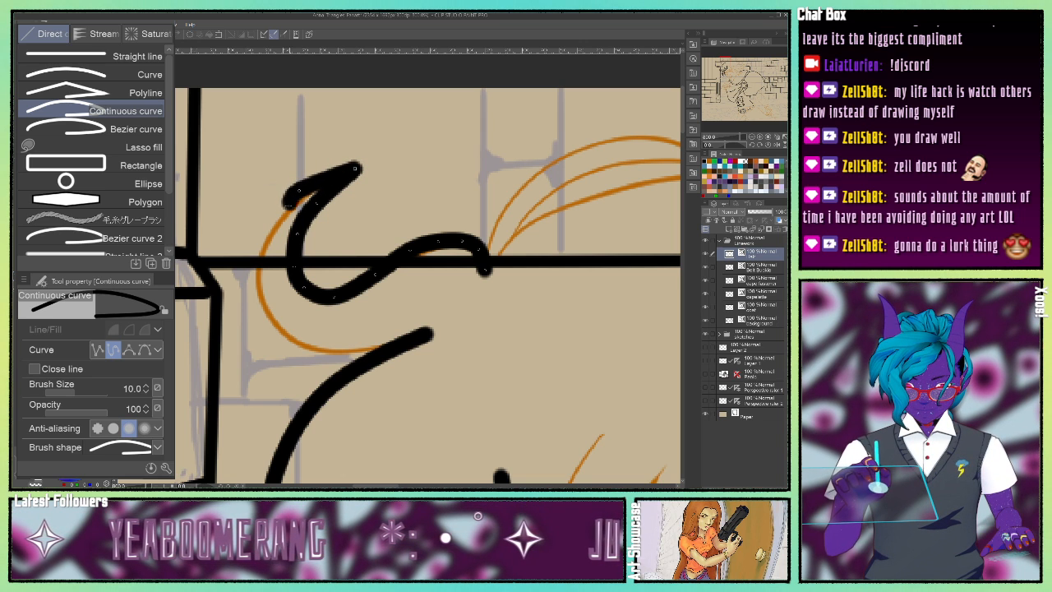
Bring the outer edge of the curled flick back down around the inner edge to meet the long side contour.
left_click(264, 240)
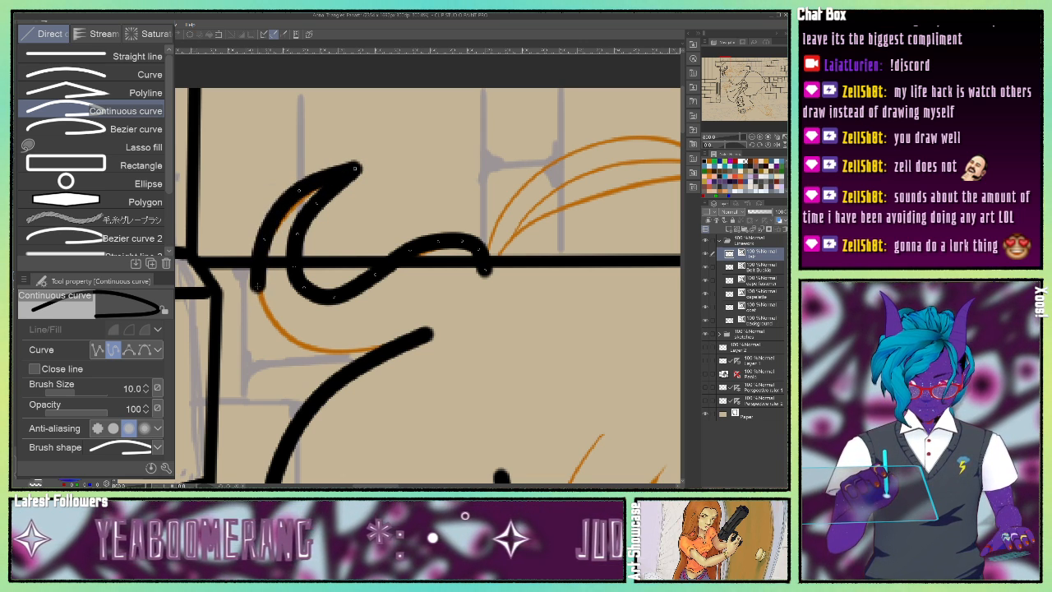
left_click(256, 285)
left_click(278, 330)
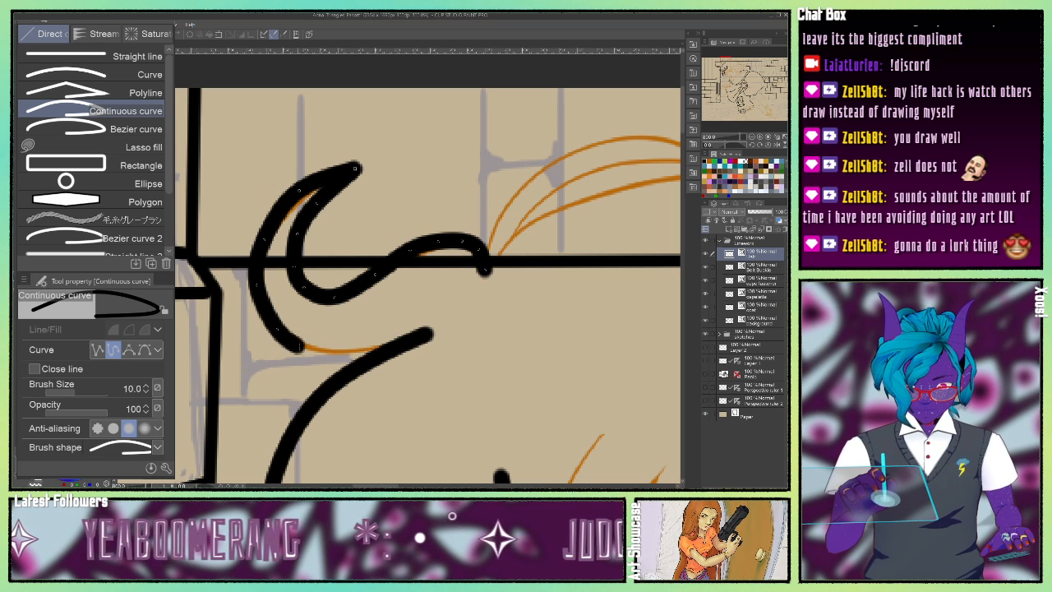
left_click(323, 351)
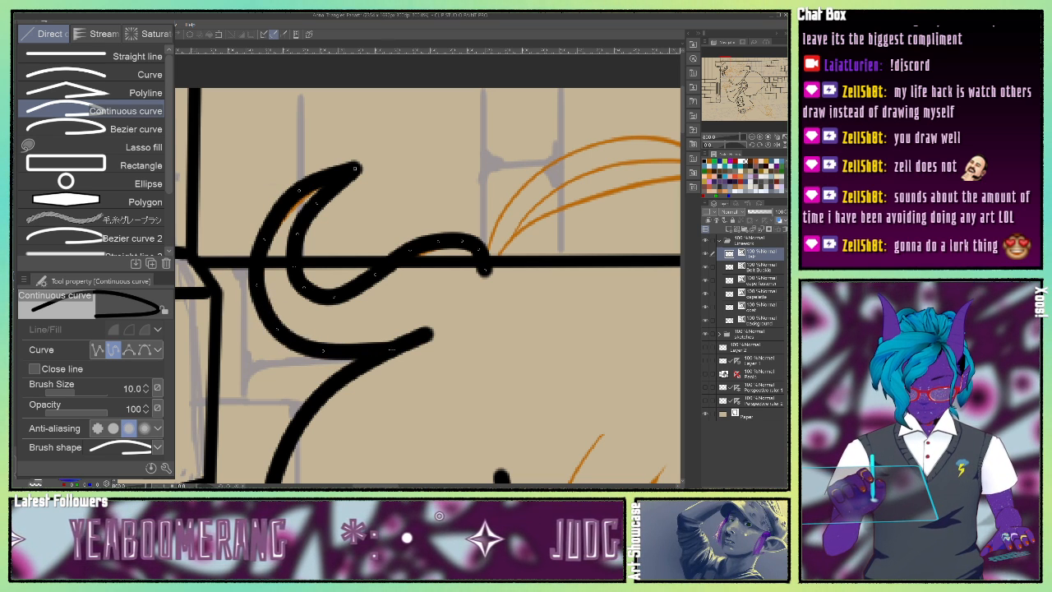
double_click(393, 351)
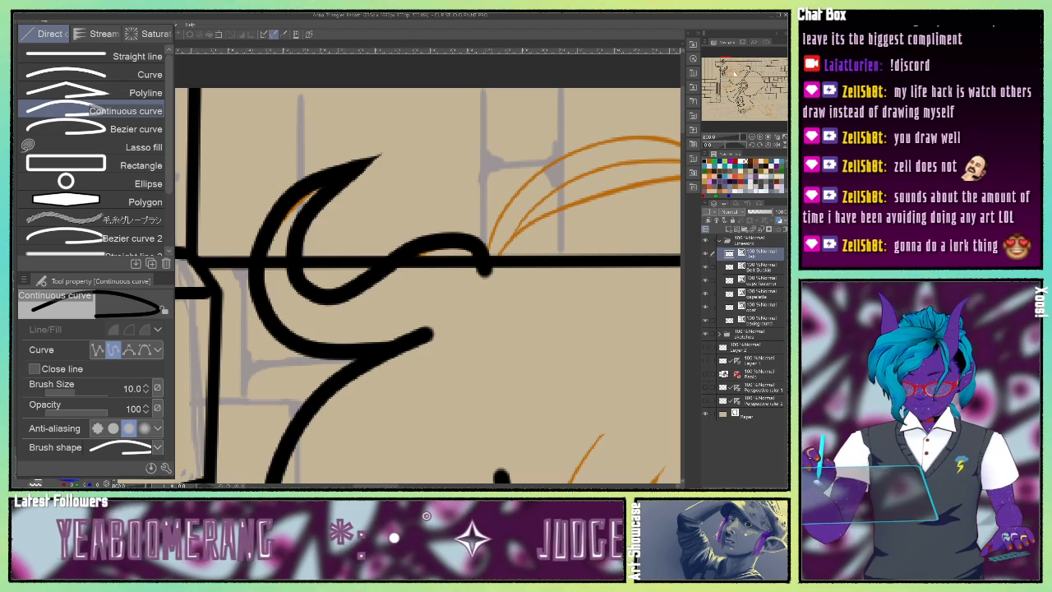
Ink the highest arc of the crown hair, from the flick's junction over the top and down past the sketched overlap.
mouse_move(726, 63)
left_mouse_down()
mouse_move(738, 86)
mouse_move(741, 61)
mouse_move(728, 64)
left_mouse_up()
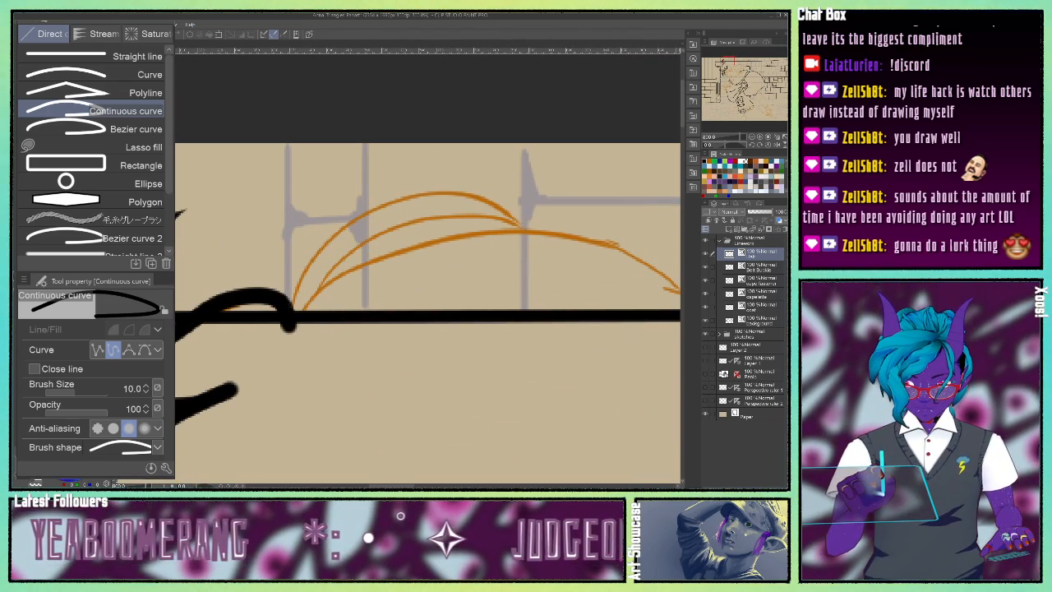
left_click(292, 308)
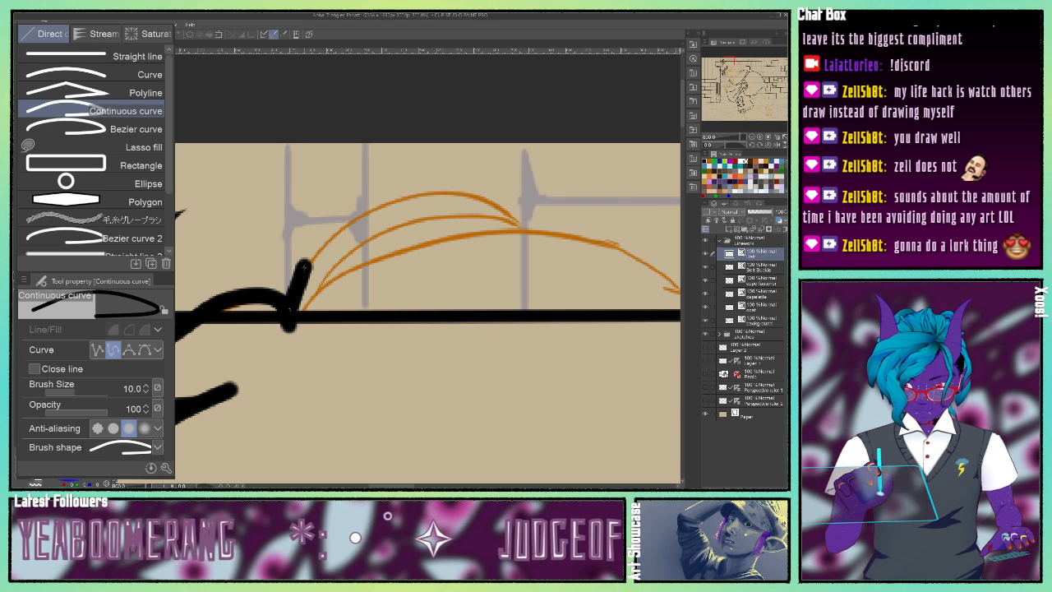
left_click(304, 268)
left_click(335, 229)
left_click(387, 200)
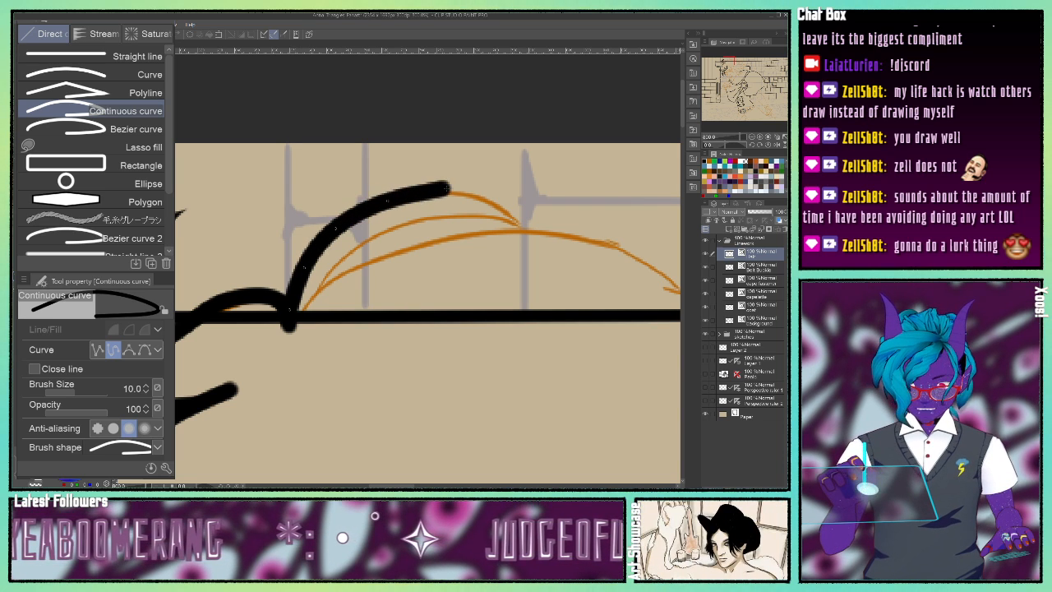
left_click(444, 191)
left_click(501, 203)
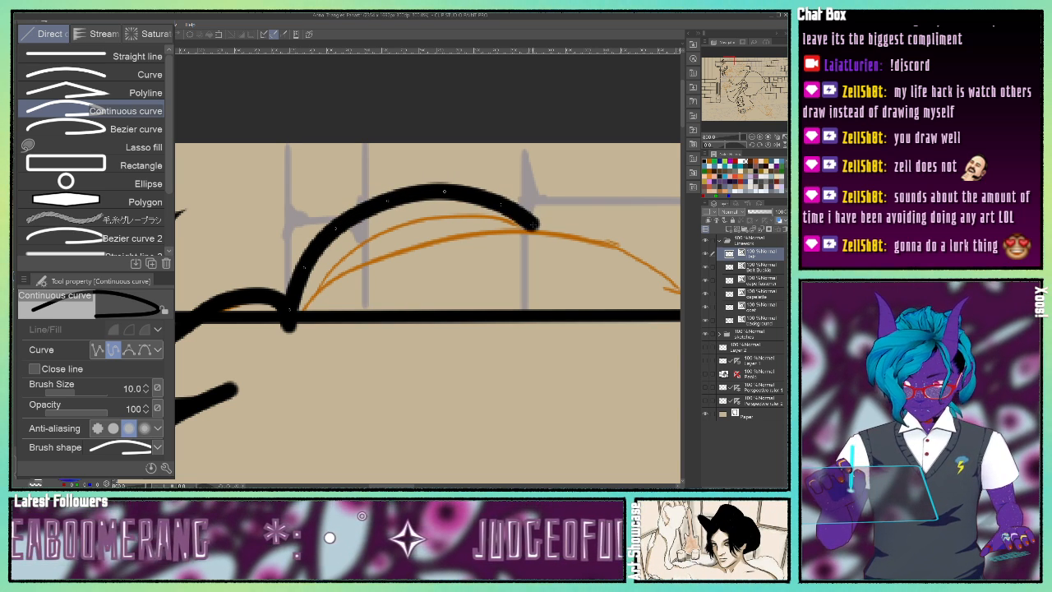
left_click(538, 227)
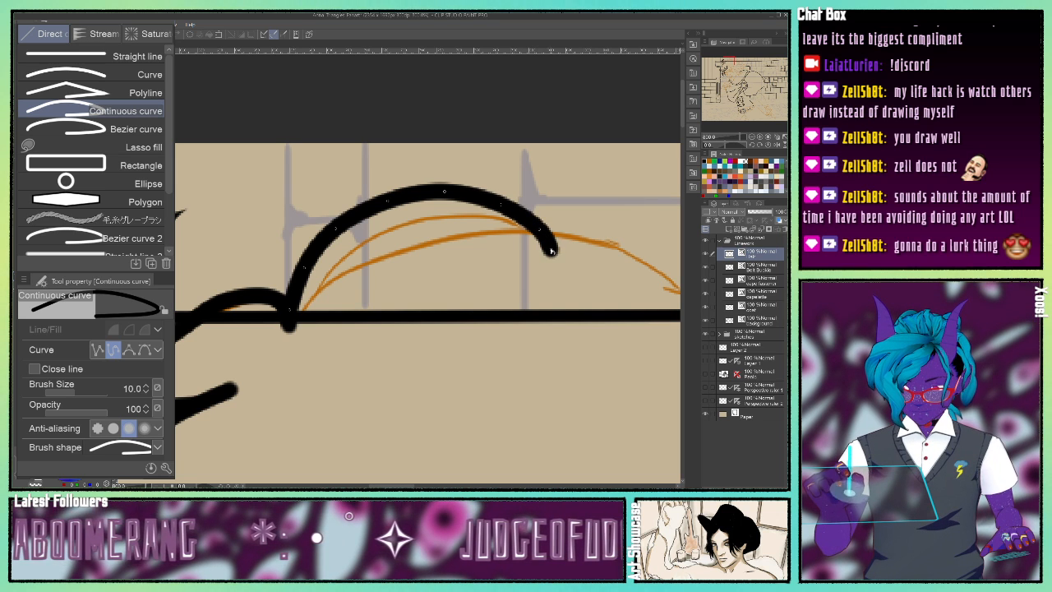
double_click(552, 251)
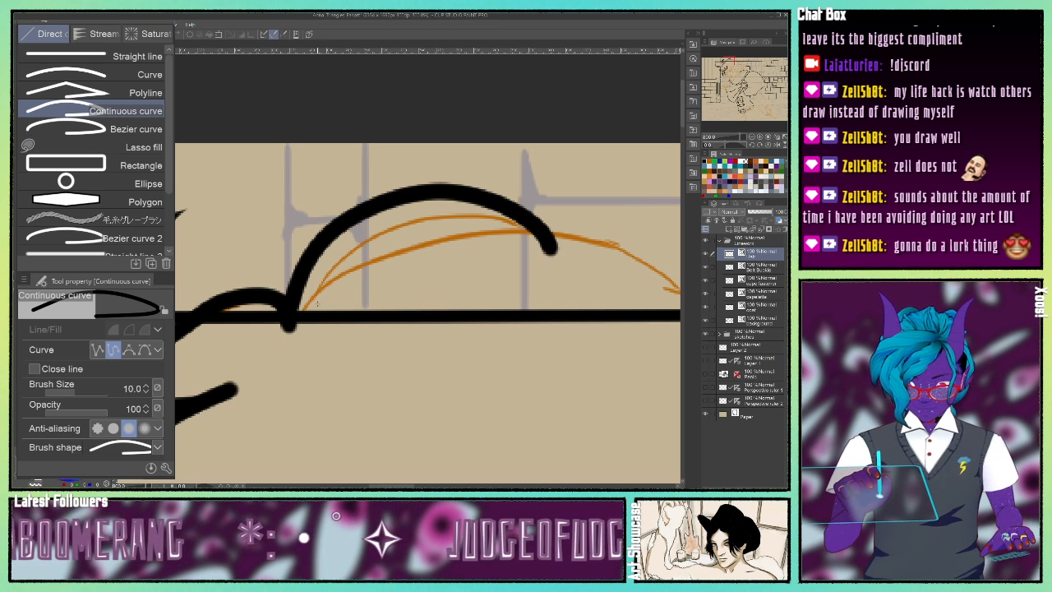
Ink the middle arc of the crown hair just beneath the highest one, following the sketch.
left_click(317, 303)
left_click(324, 279)
left_click(356, 247)
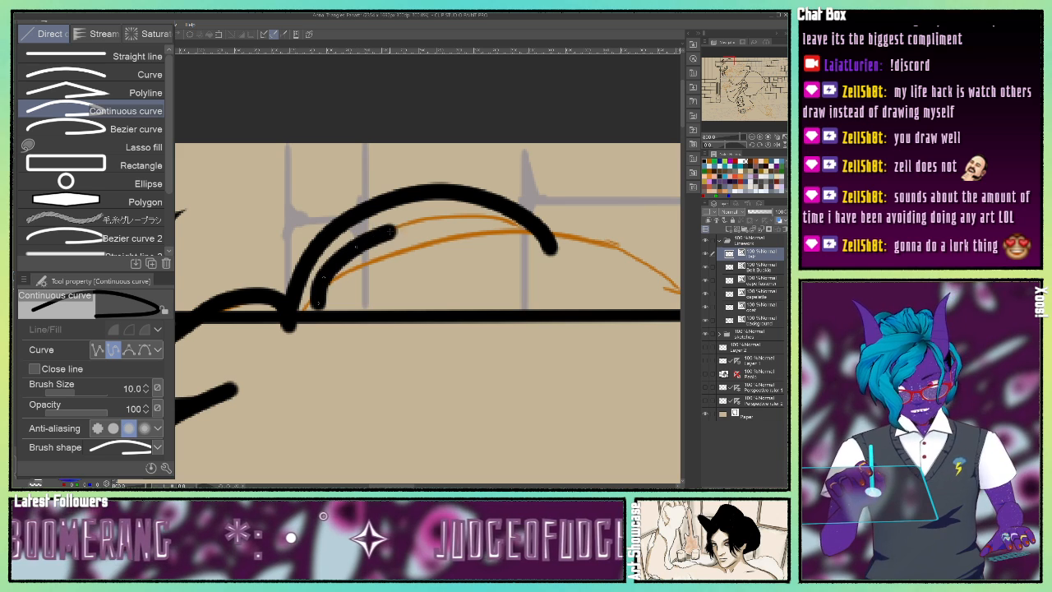
left_click(416, 222)
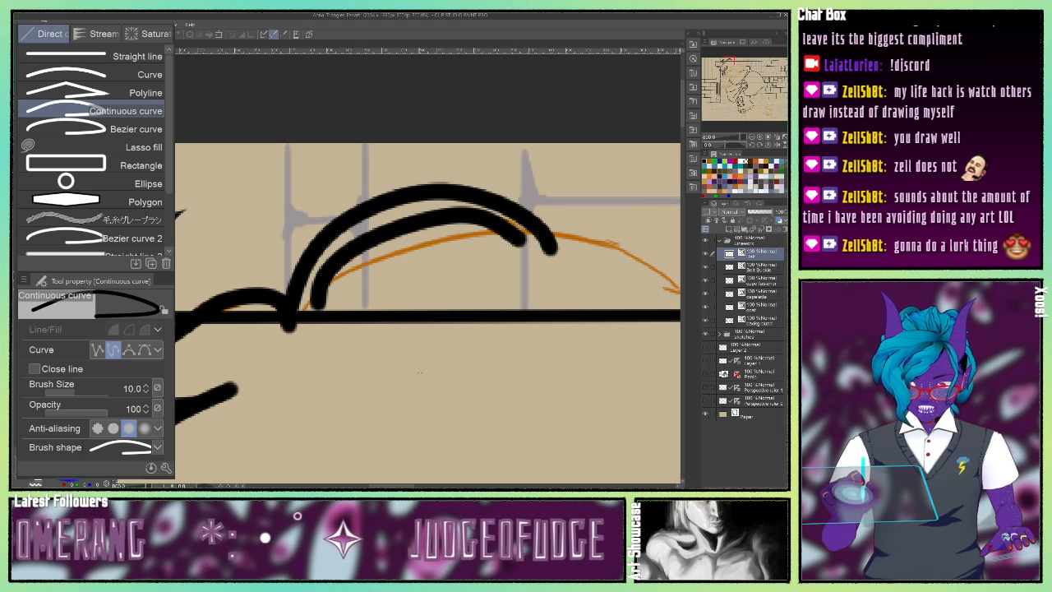
Ink the lowest arc of the crown hair from the flick junction, beneath the two upper arcs, and down along its far slope.
left_click(303, 313)
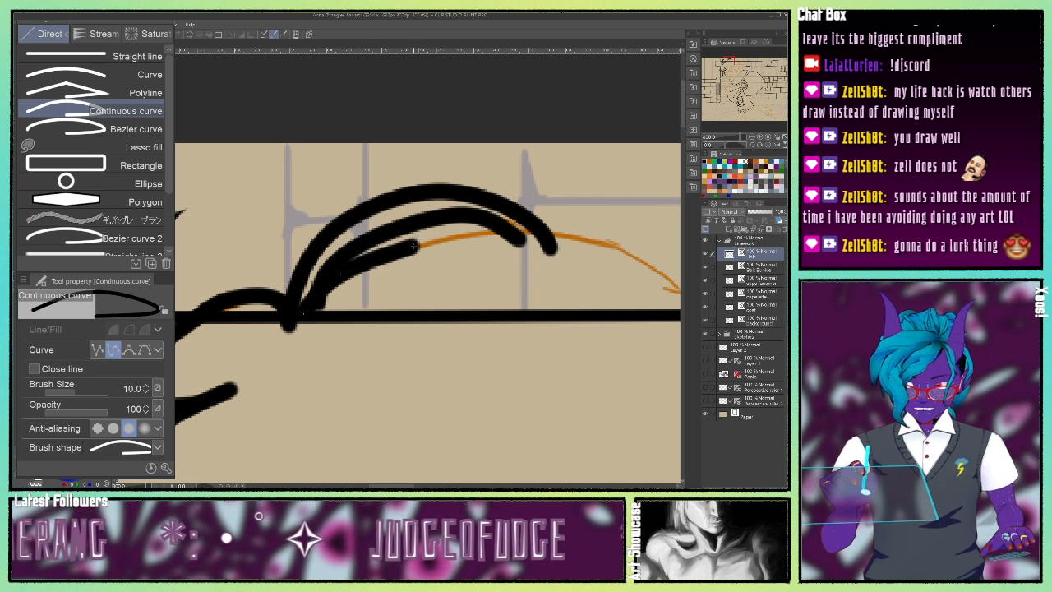
left_click(354, 269)
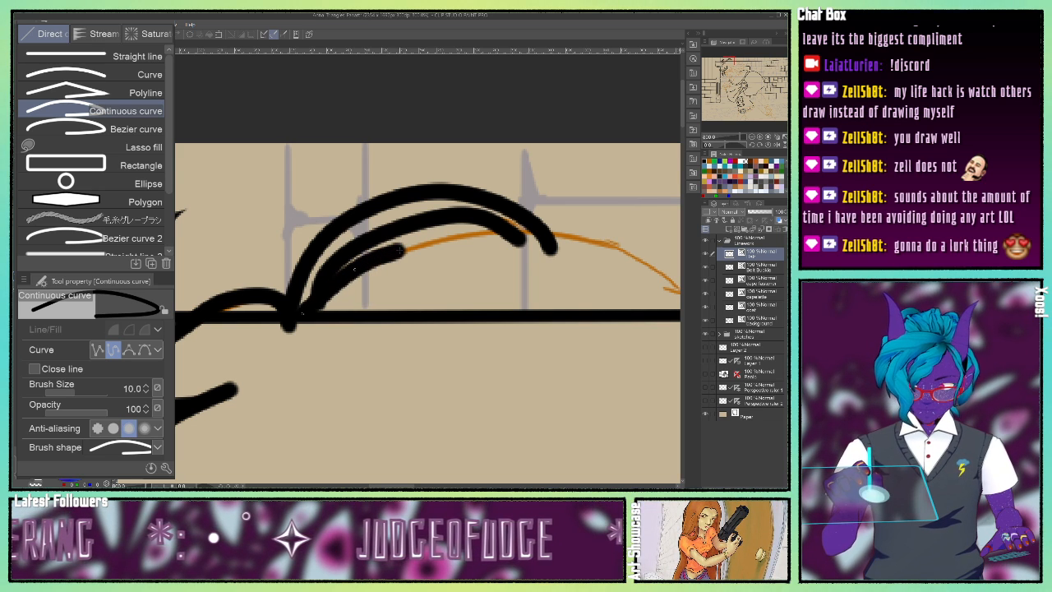
left_click(405, 249)
left_click(460, 236)
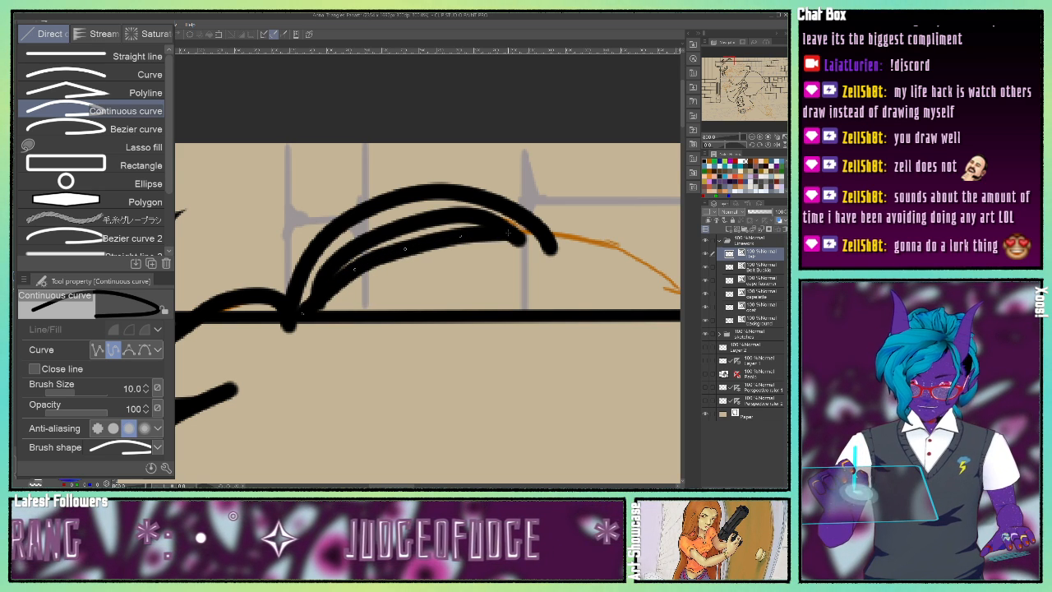
left_click(548, 246)
left_click(591, 241)
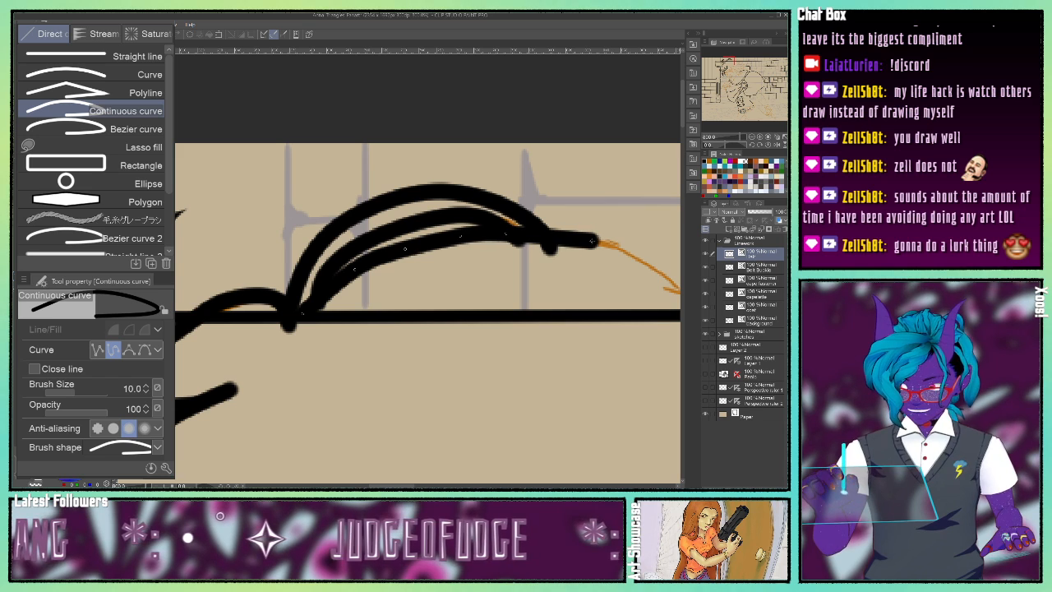
left_click(649, 265)
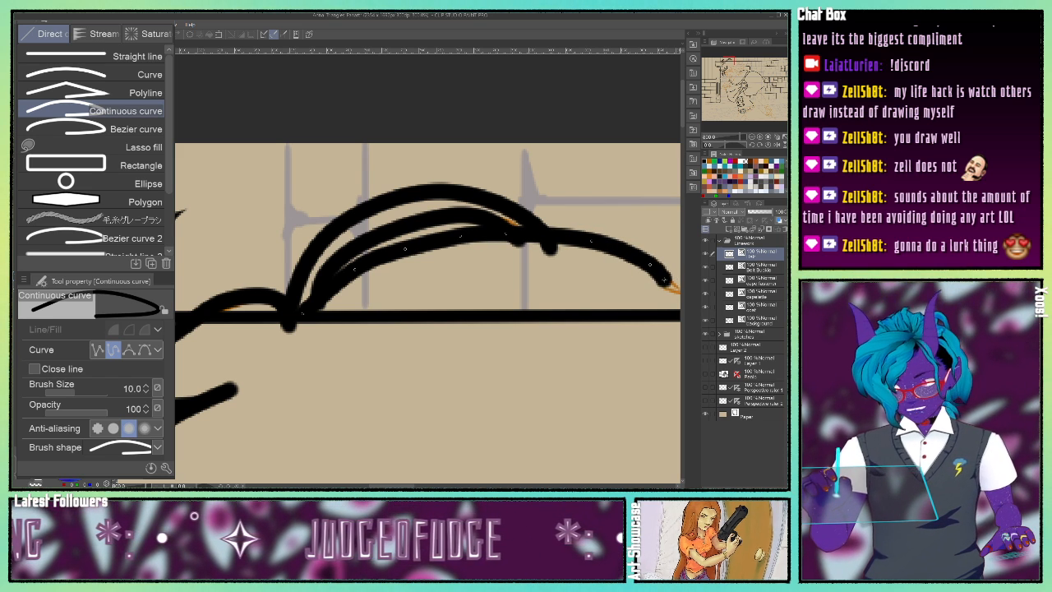
left_click(664, 279)
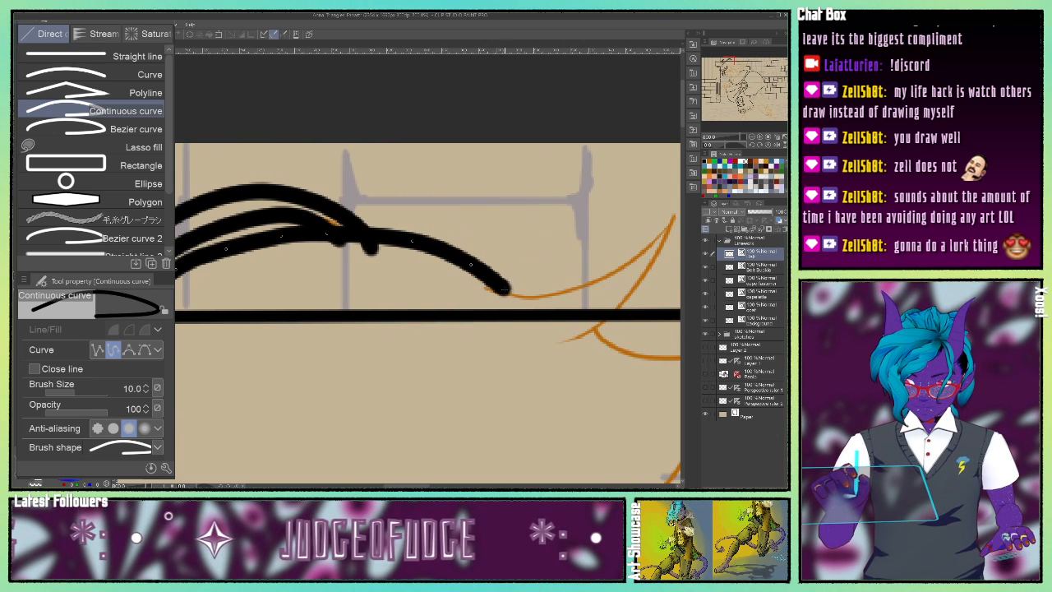
Continue the lowest crown curve through its dip, up to the pointed strand tip, and back down along the sketched underside to its end.
left_click(502, 289)
left_click(542, 296)
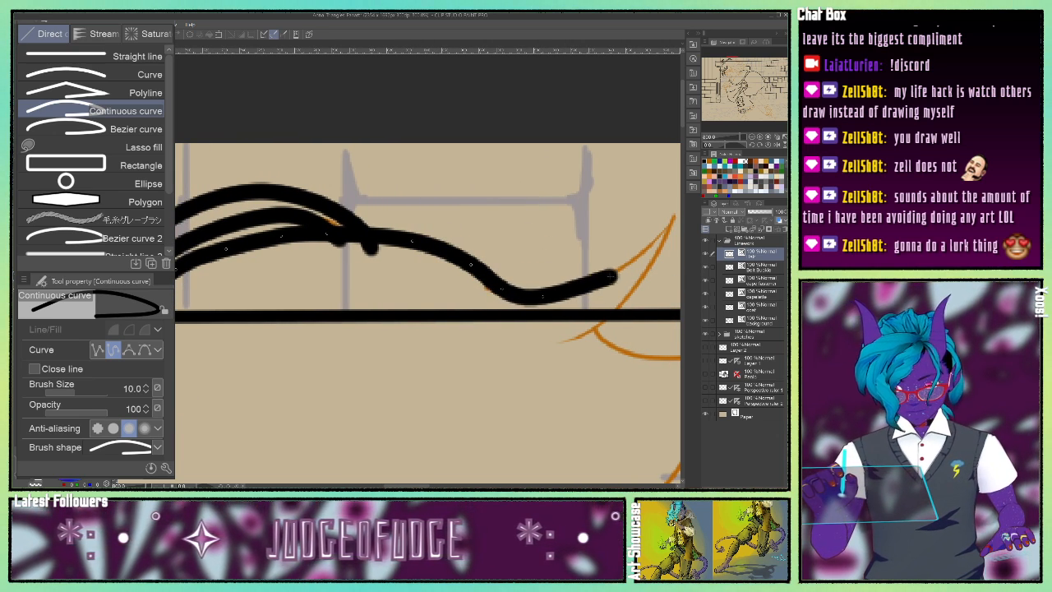
left_click(588, 286)
left_click(642, 252)
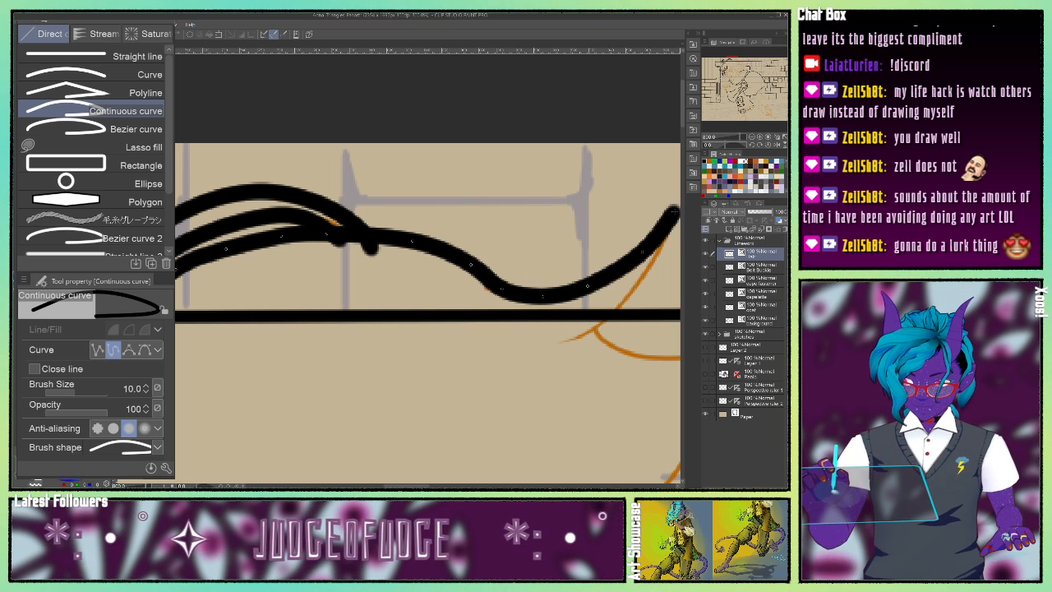
left_click(675, 213)
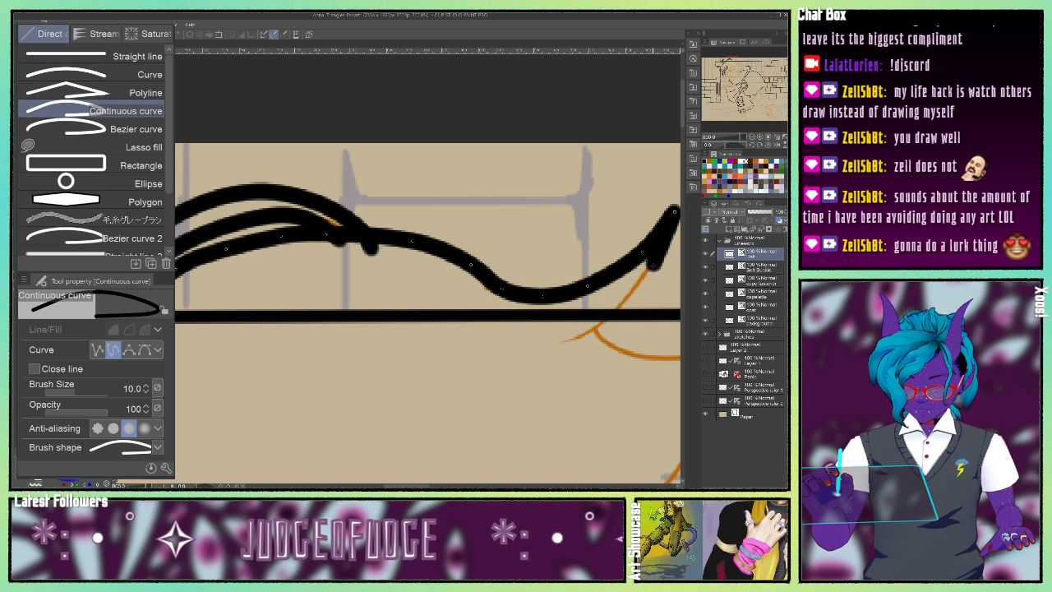
left_click(653, 270)
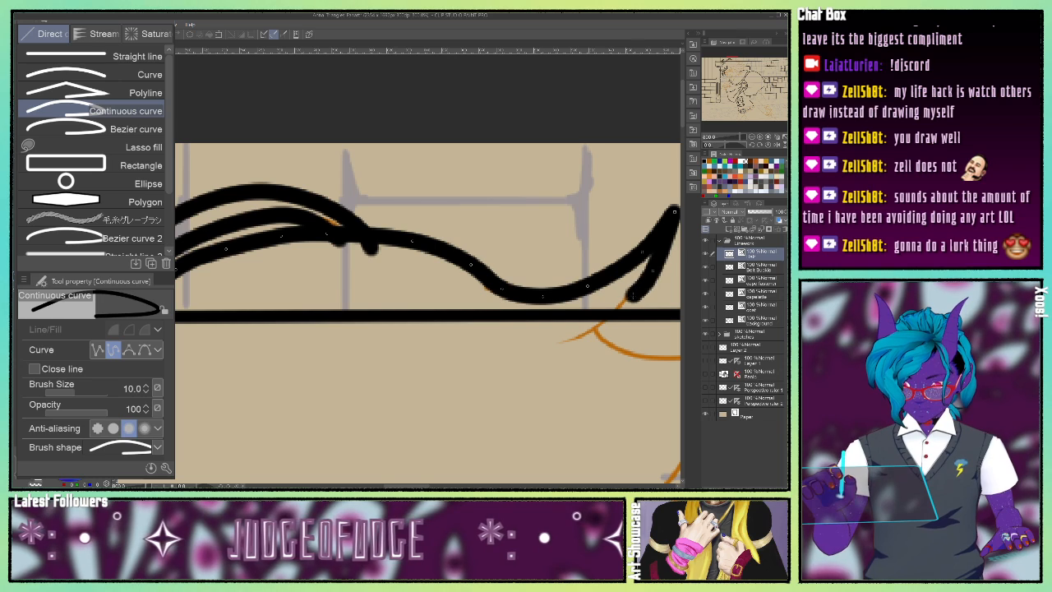
left_click(632, 296)
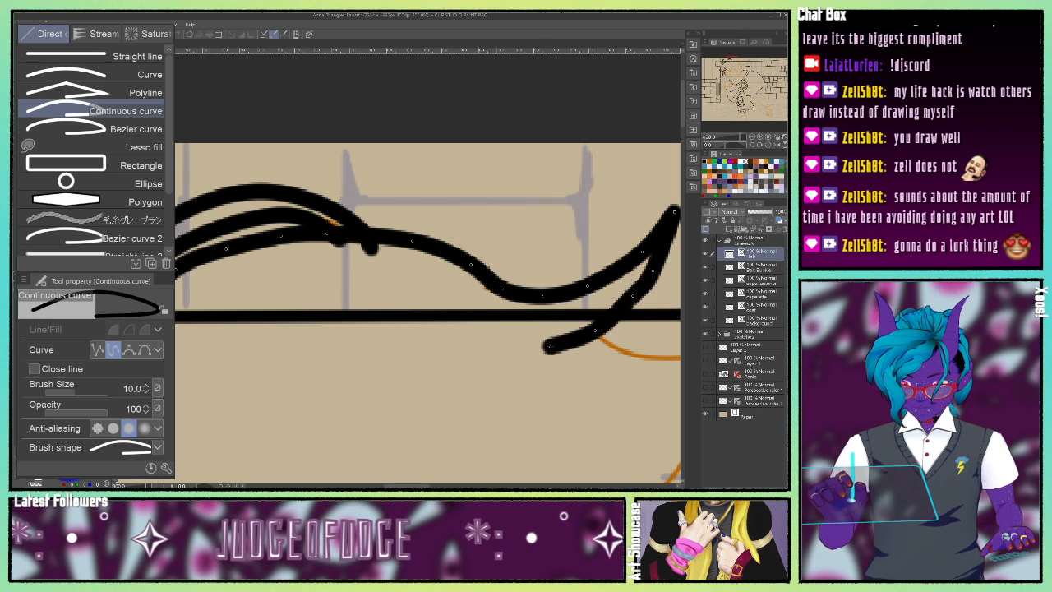
double_click(546, 346)
Thicken the line along the inner bend of the curled hair flick with Adjust line width set to Thicken 1.0.
left_click_drag(733, 60, 725, 67)
left_click(750, 138)
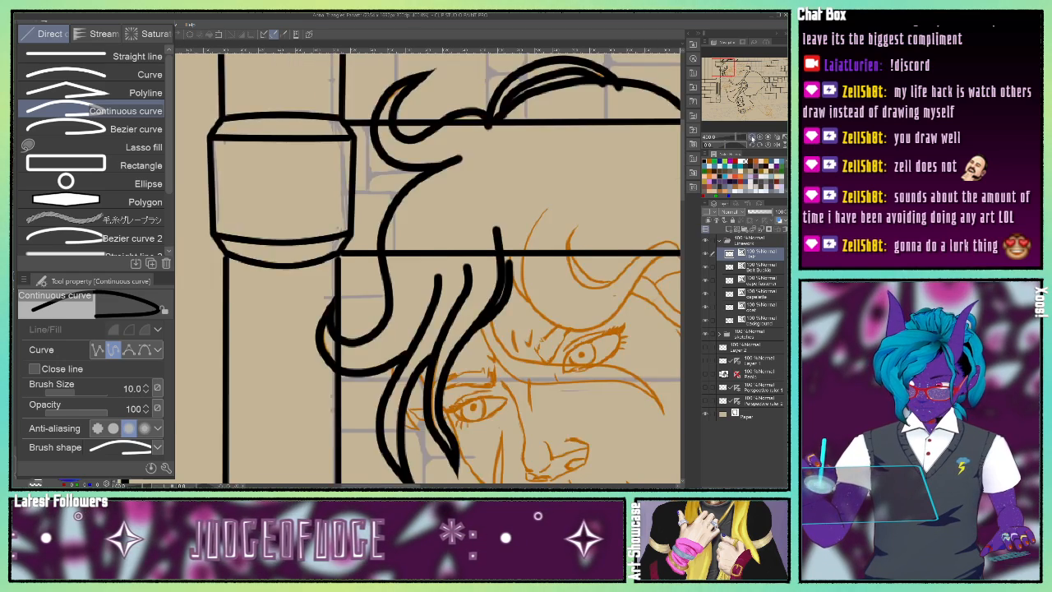
left_click(750, 140)
left_click_drag(726, 65, 734, 63)
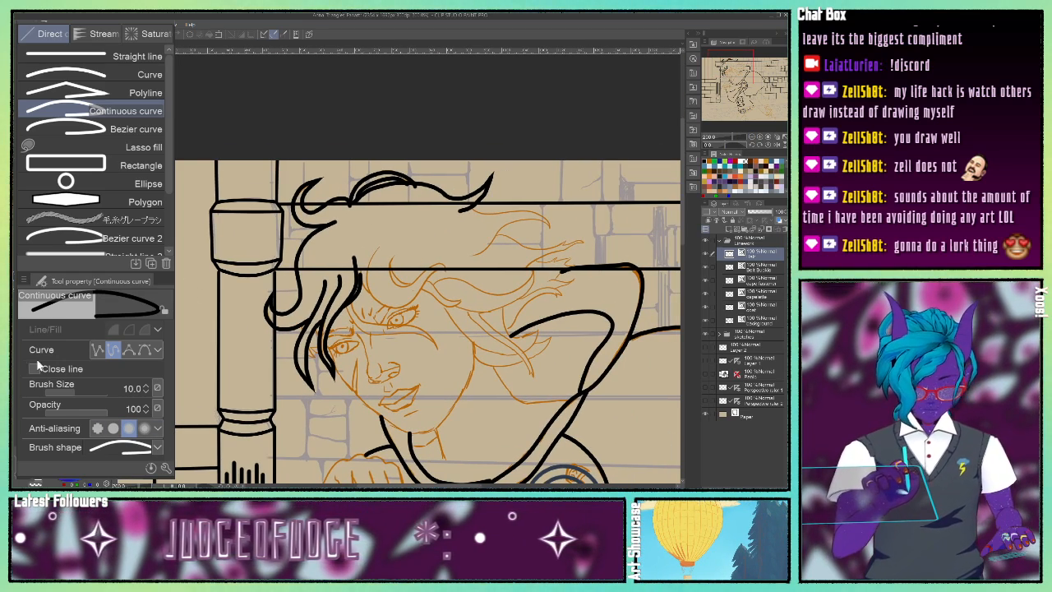
key("y")
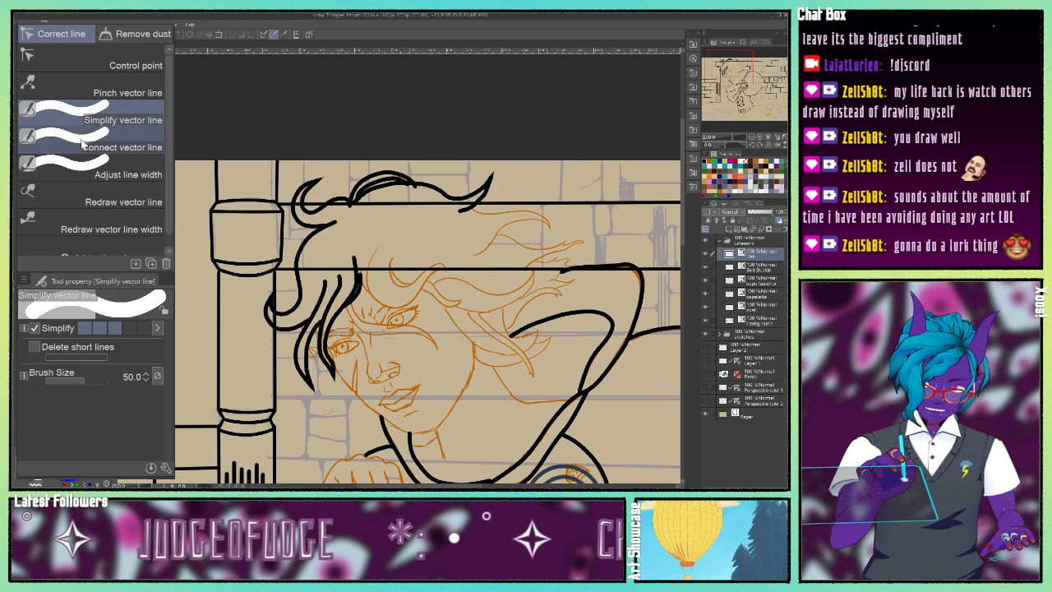
left_click(85, 176)
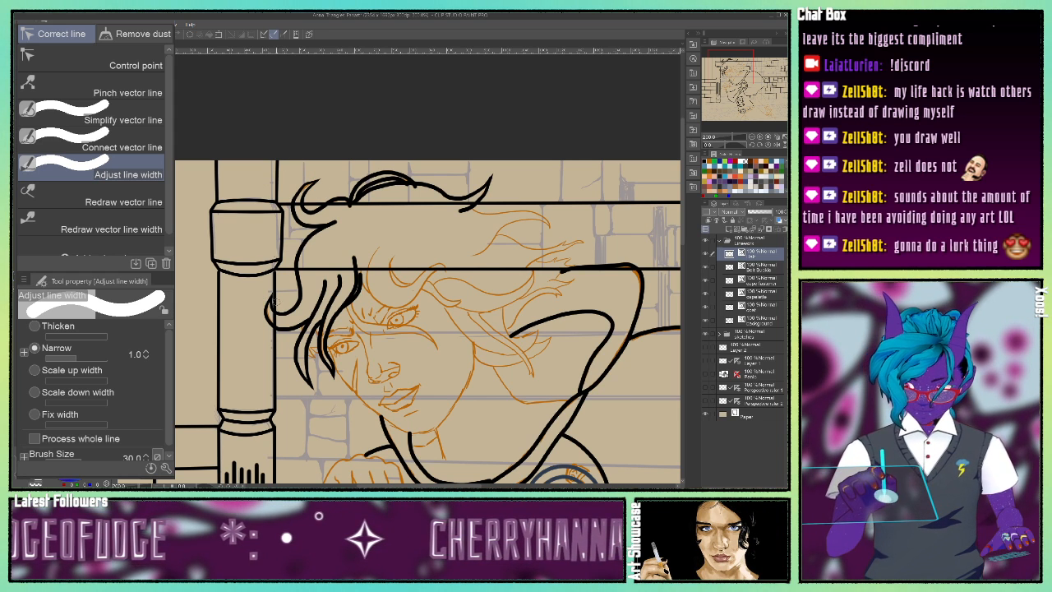
left_click(35, 326)
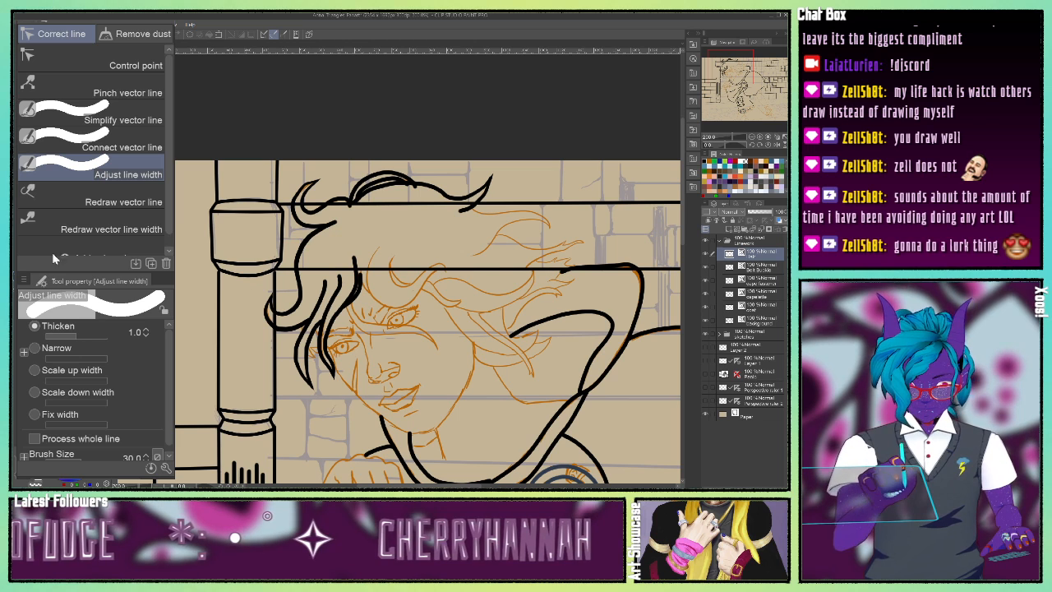
left_click(34, 349)
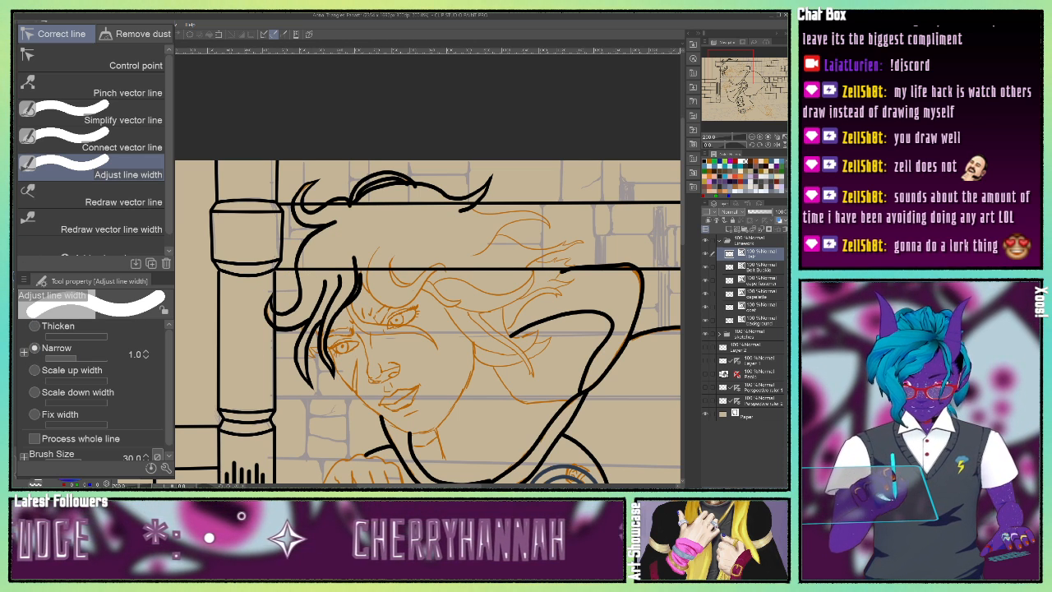
left_click(36, 326)
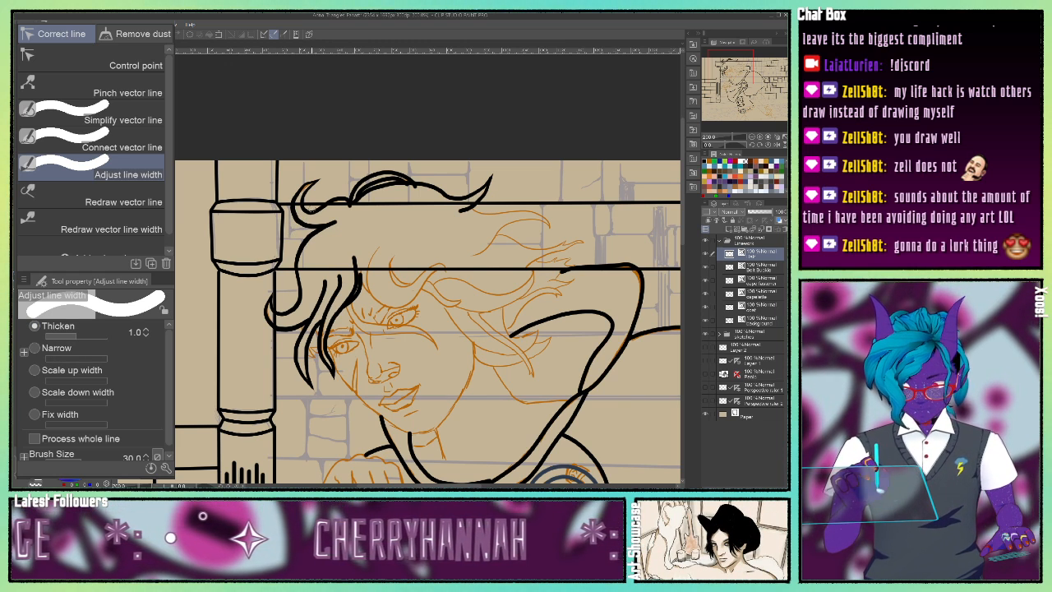
left_click_drag(313, 211, 327, 207)
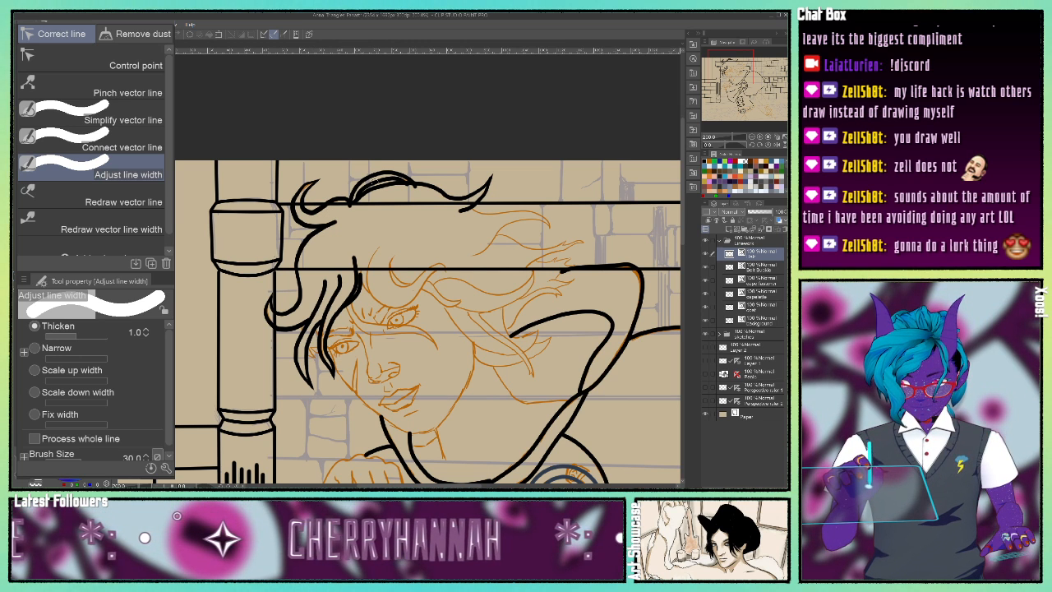
Thin the overlapping crown arcs near their peak and starting end with Adjust line width set to Narrow 1.0.
left_click(69, 351)
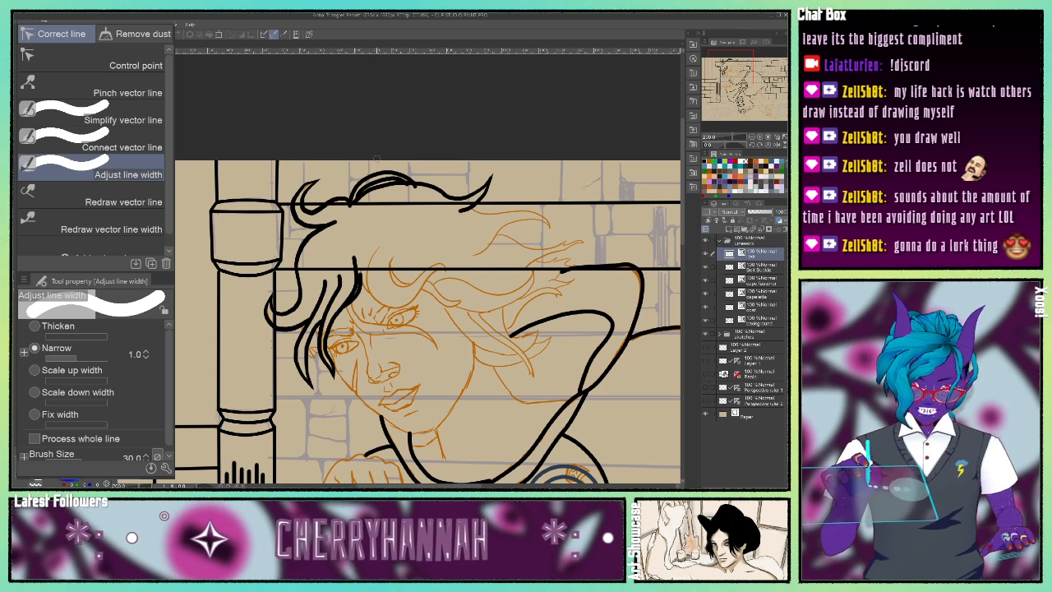
left_click_drag(377, 179, 377, 184)
mouse_move(378, 176)
left_mouse_down()
mouse_move(377, 188)
mouse_move(398, 179)
mouse_move(408, 191)
left_mouse_up()
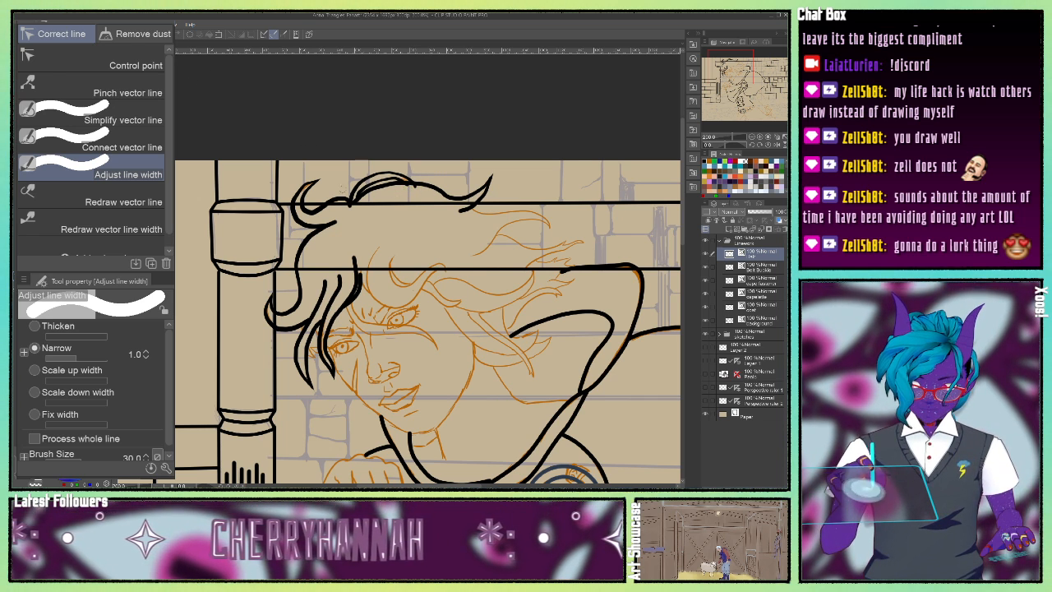
mouse_move(355, 194)
left_mouse_down()
mouse_move(372, 178)
mouse_move(360, 186)
left_mouse_up()
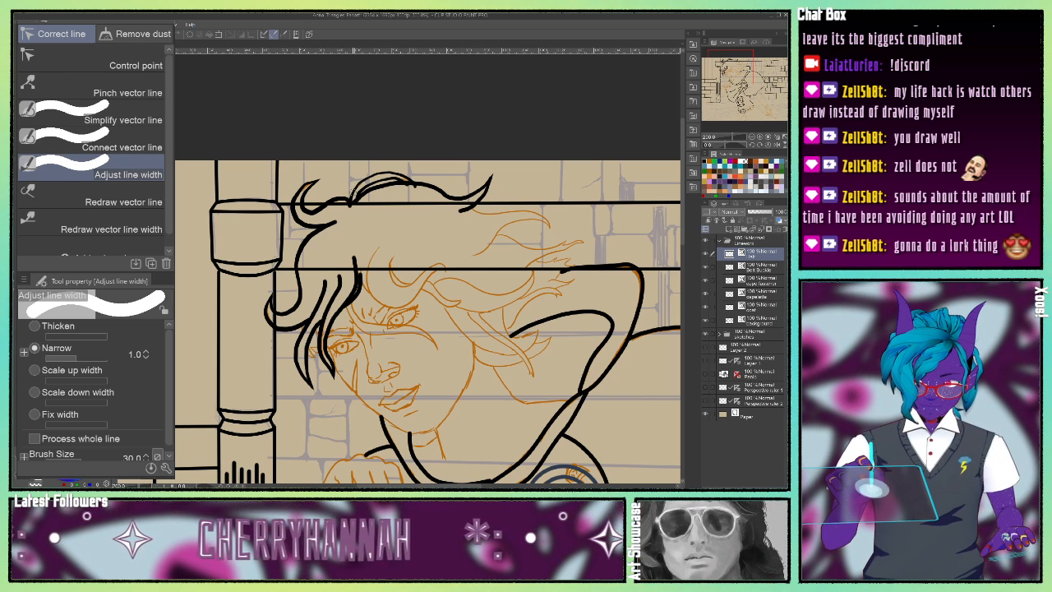
Delete a control point midway along the long side contour of the hair.
key("o")
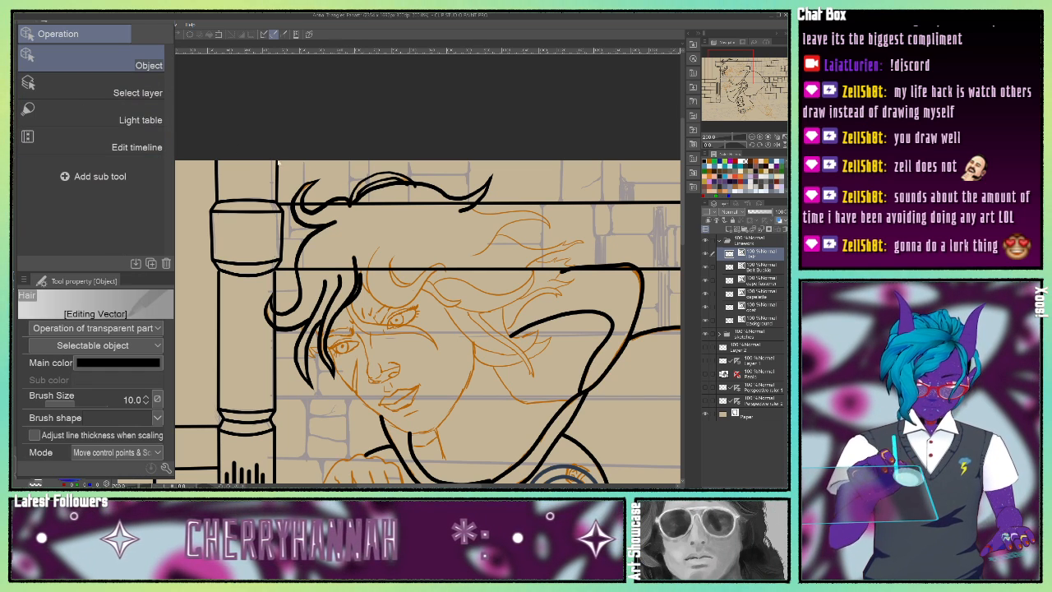
left_click(296, 206)
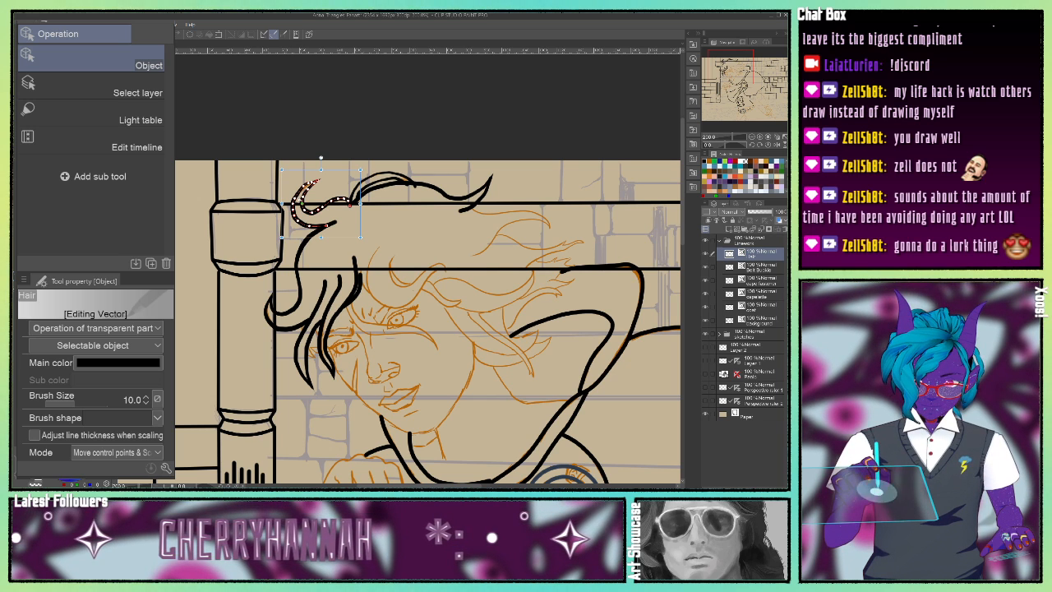
left_click(298, 267)
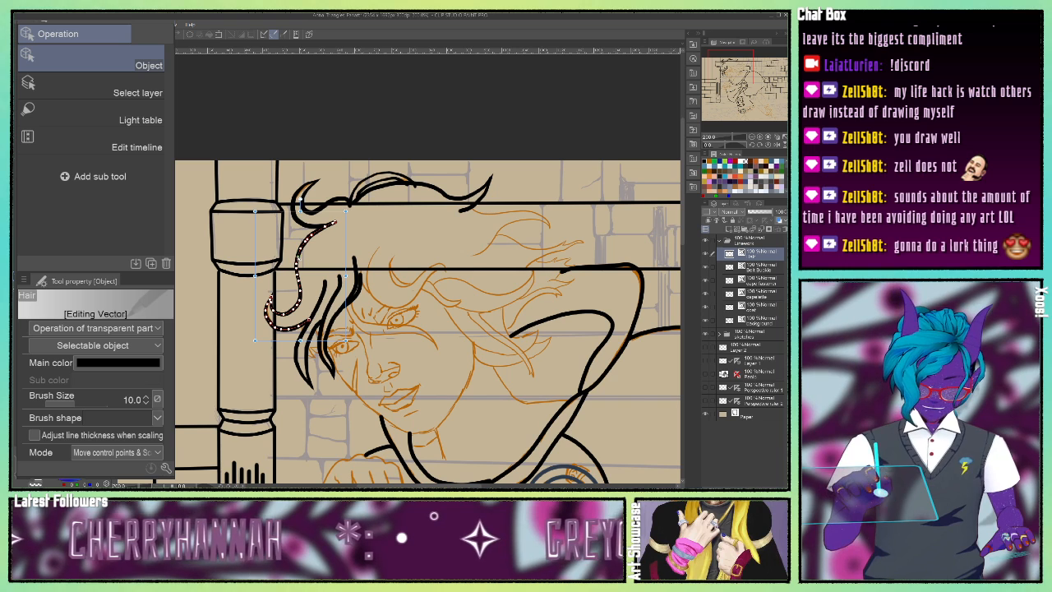
right_click(306, 267)
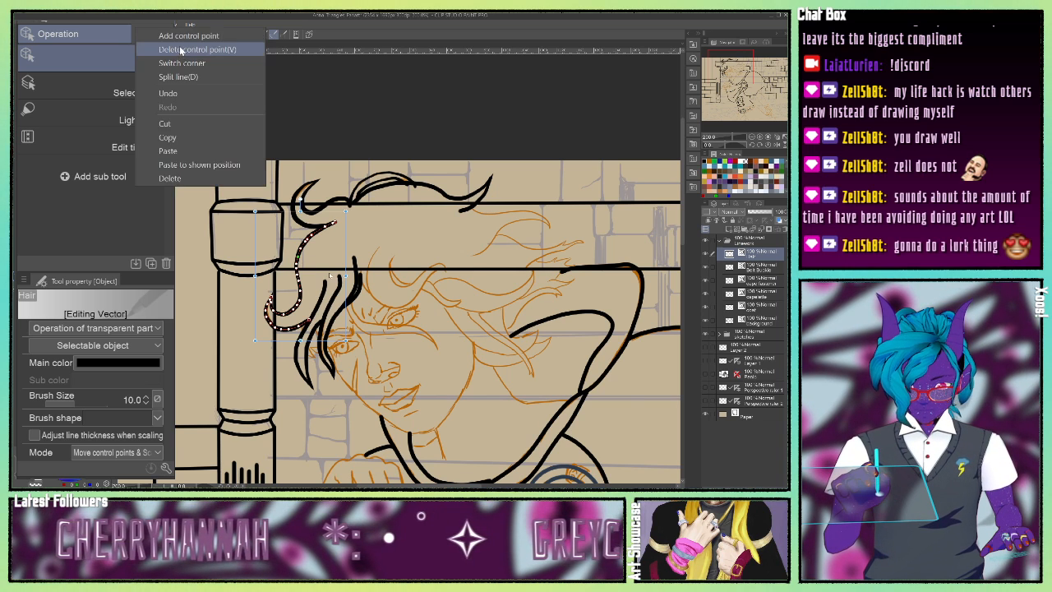
left_click(180, 49)
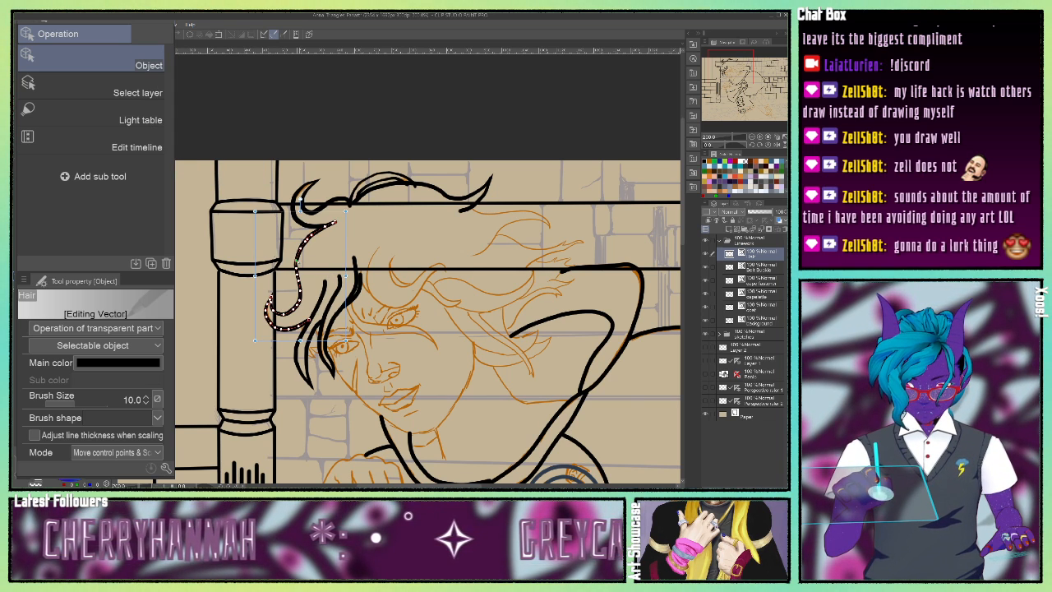
left_click(318, 260)
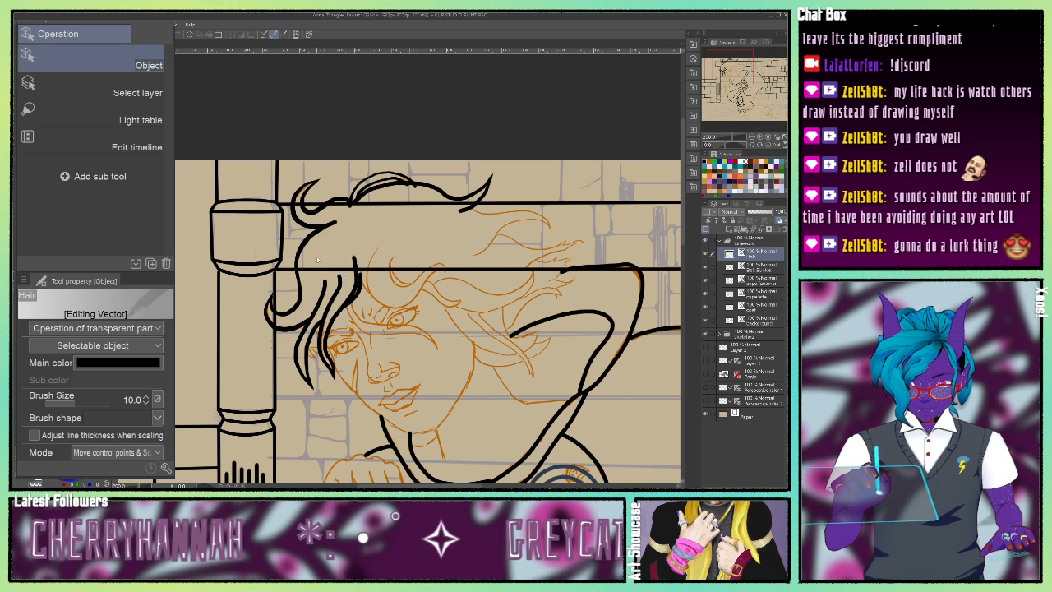
Delete a control point near the peak of the highest crown arc.
left_click(359, 189)
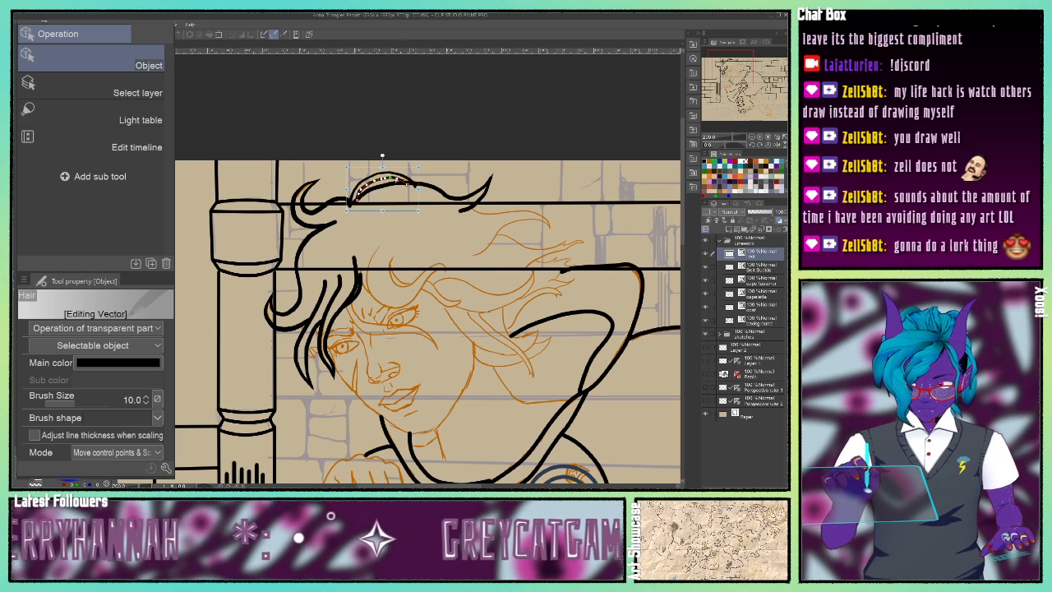
left_click(397, 177)
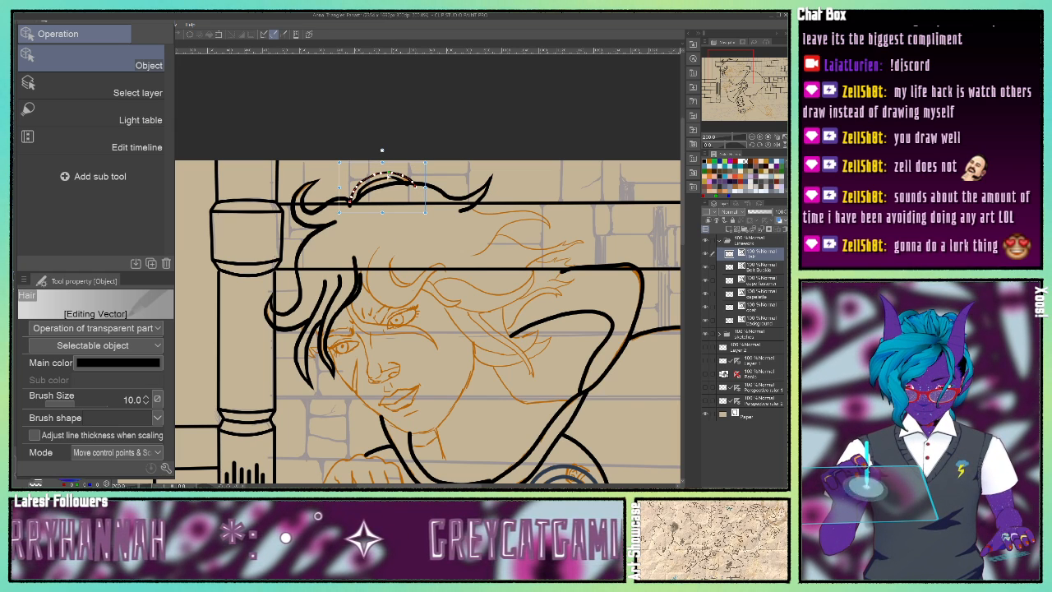
right_click(390, 176)
left_click(164, 54)
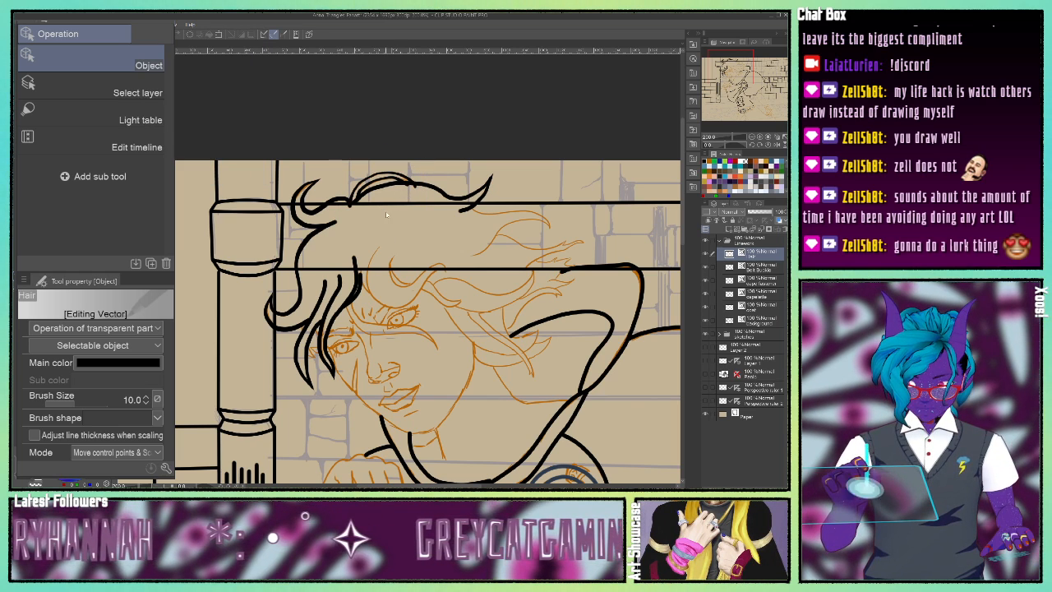
Check the control points on the highest and lowest crown curves and return to the Adjust line width tool.
left_click(388, 178)
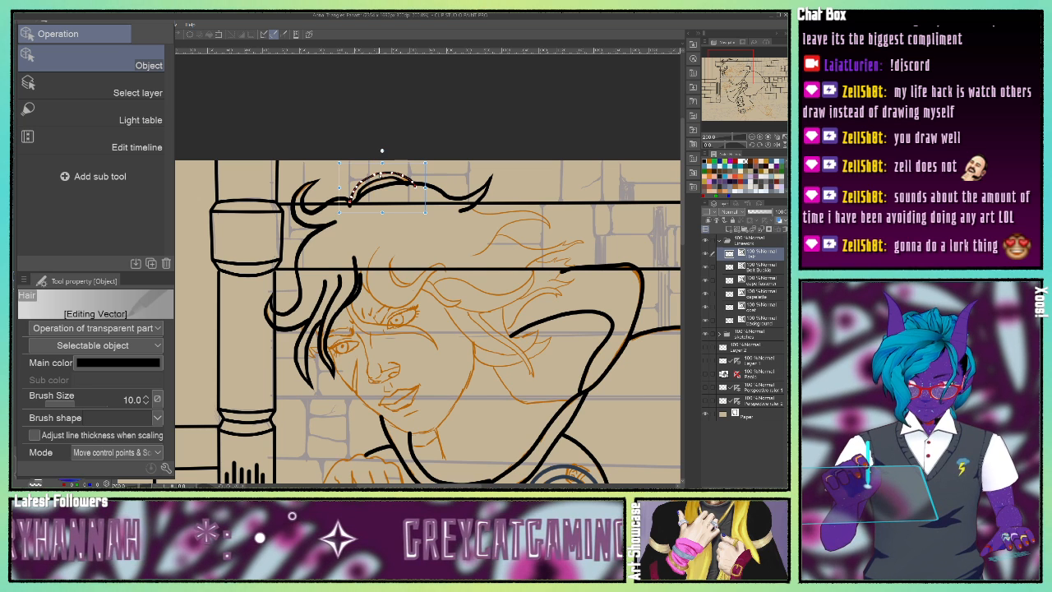
left_click(424, 201)
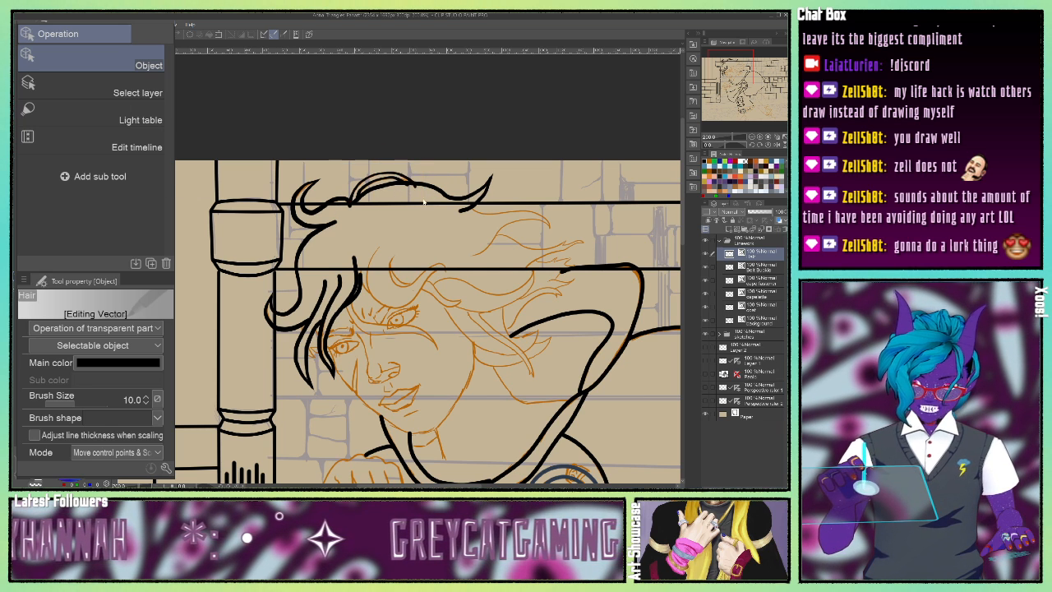
left_click(393, 186)
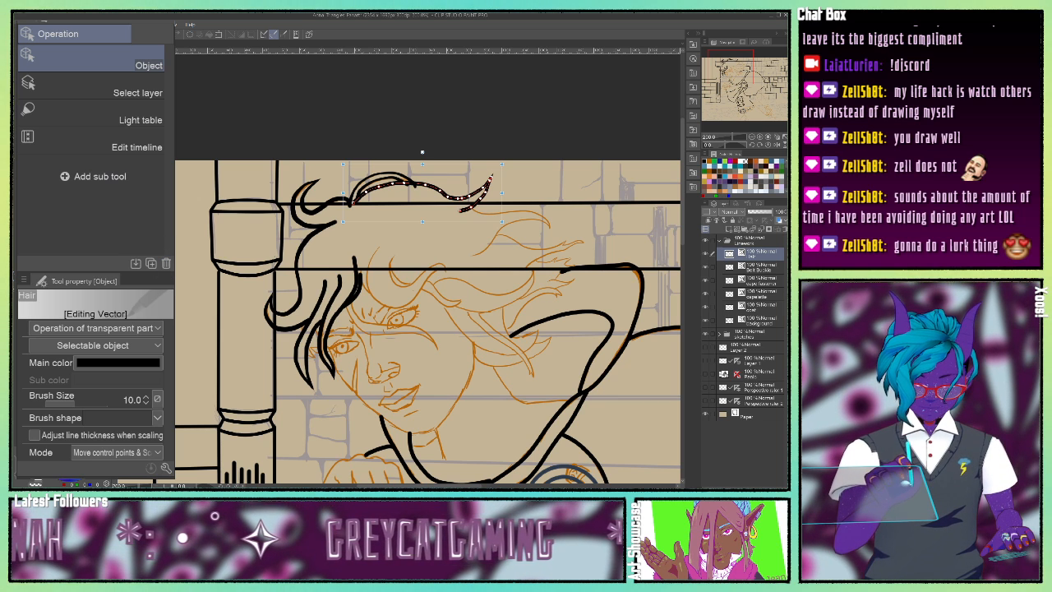
key("y")
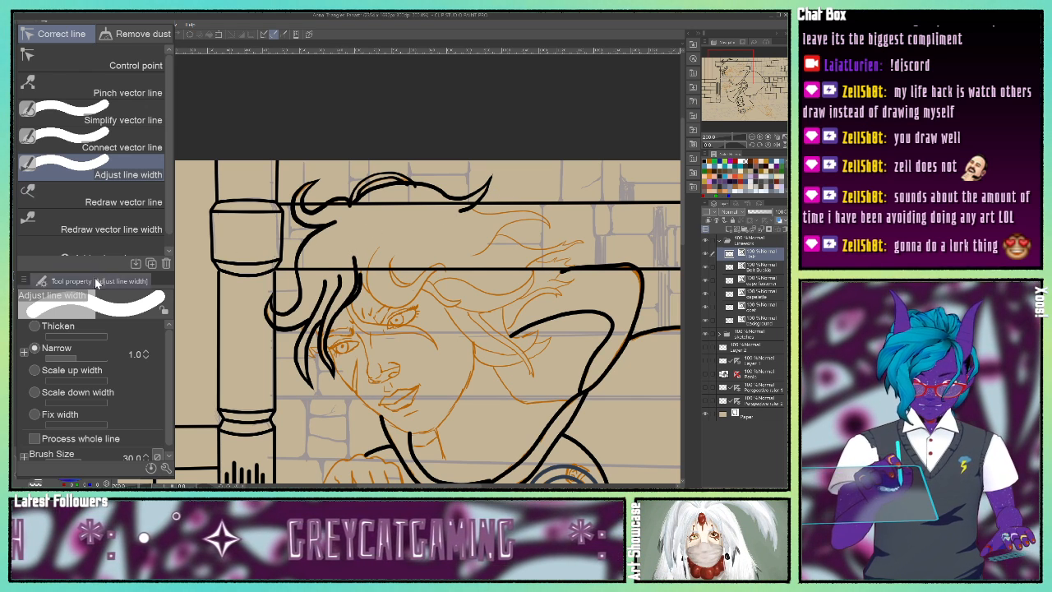
left_click(35, 326)
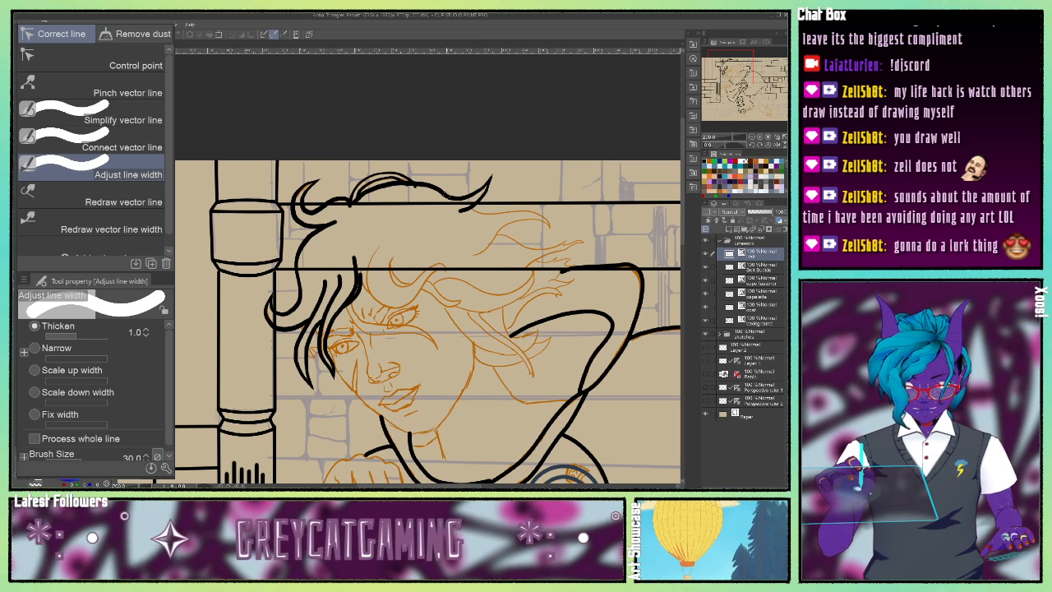
left_click(34, 348)
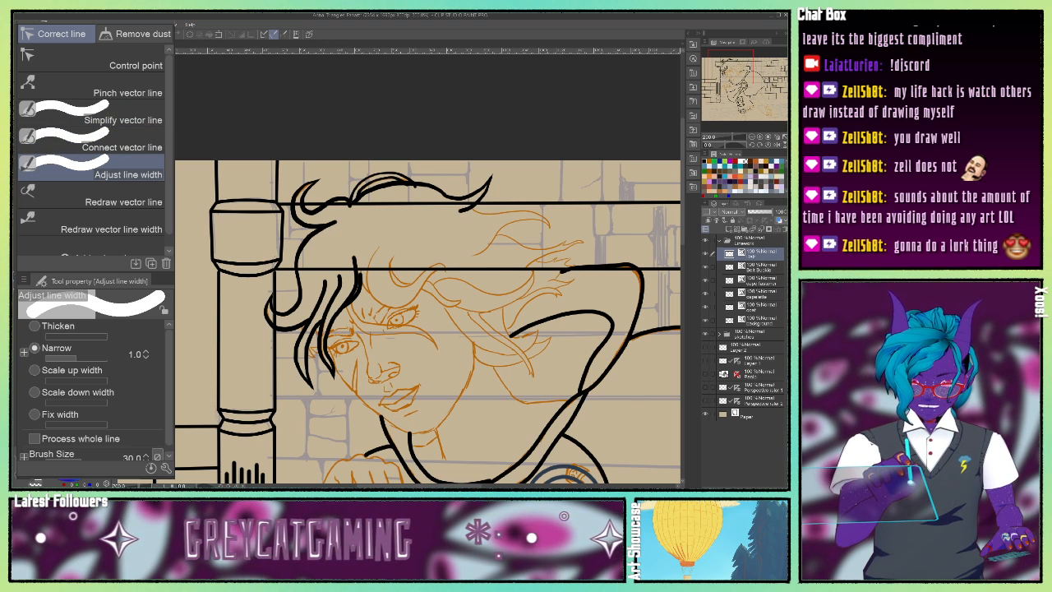
Examine the control points on the overlapping crown arcs and at both ends of the curl beside them.
left_click(15, 63)
left_click(446, 197)
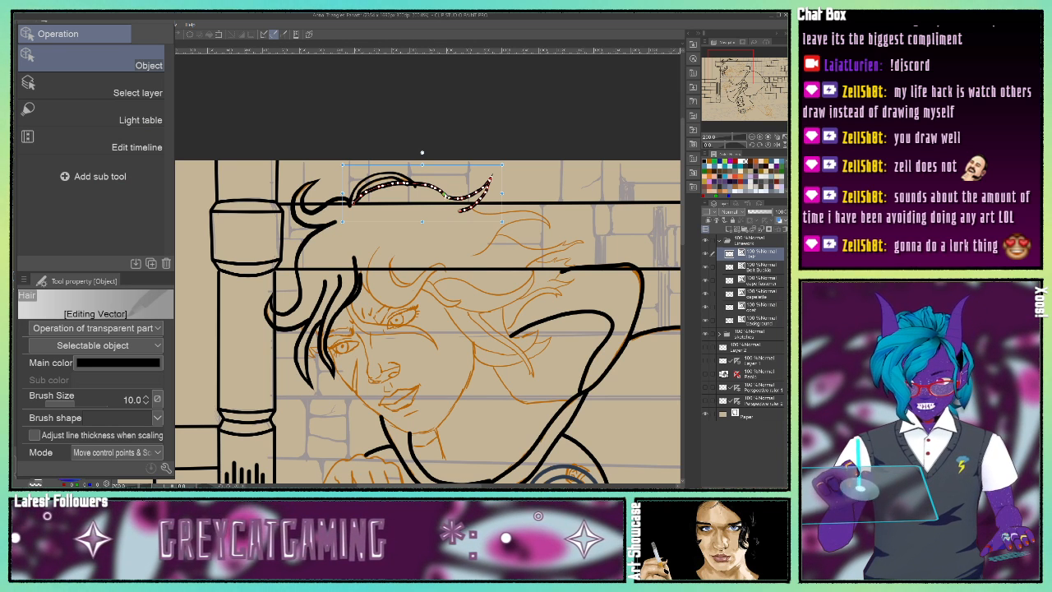
left_click(415, 188)
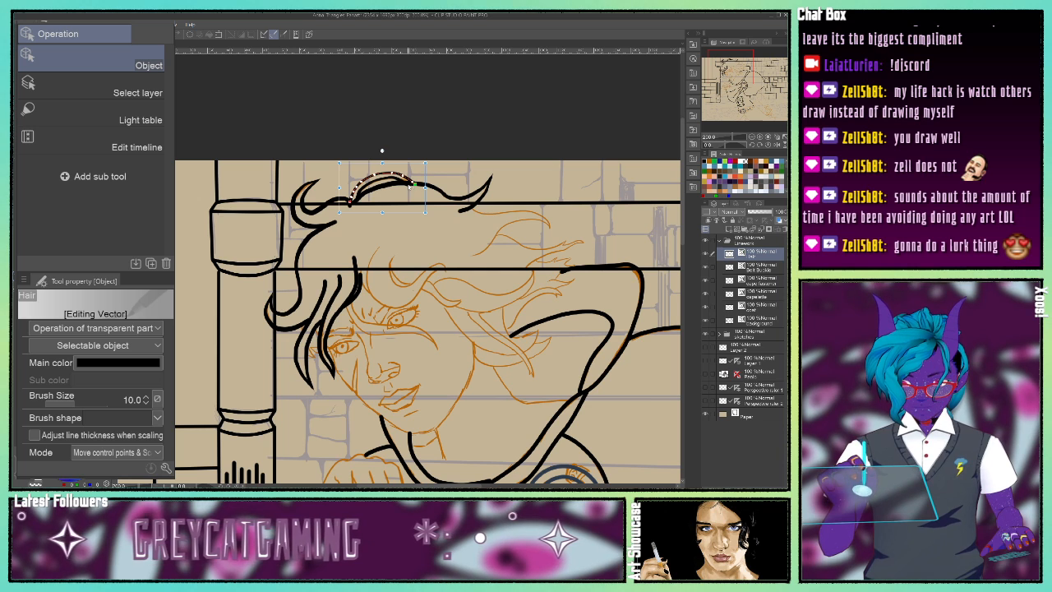
left_click_drag(413, 186, 405, 188)
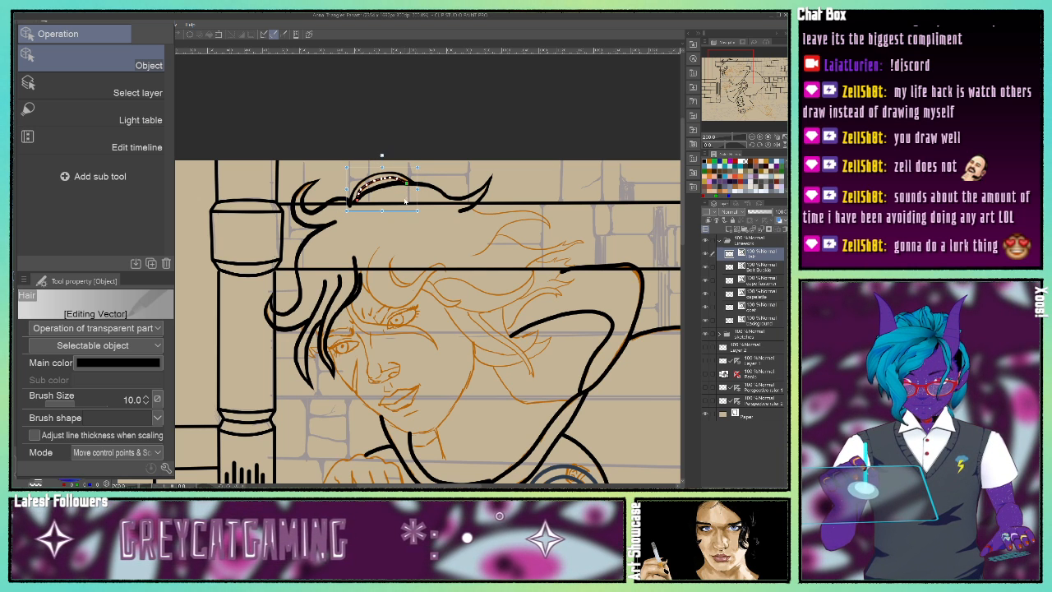
left_click(349, 210)
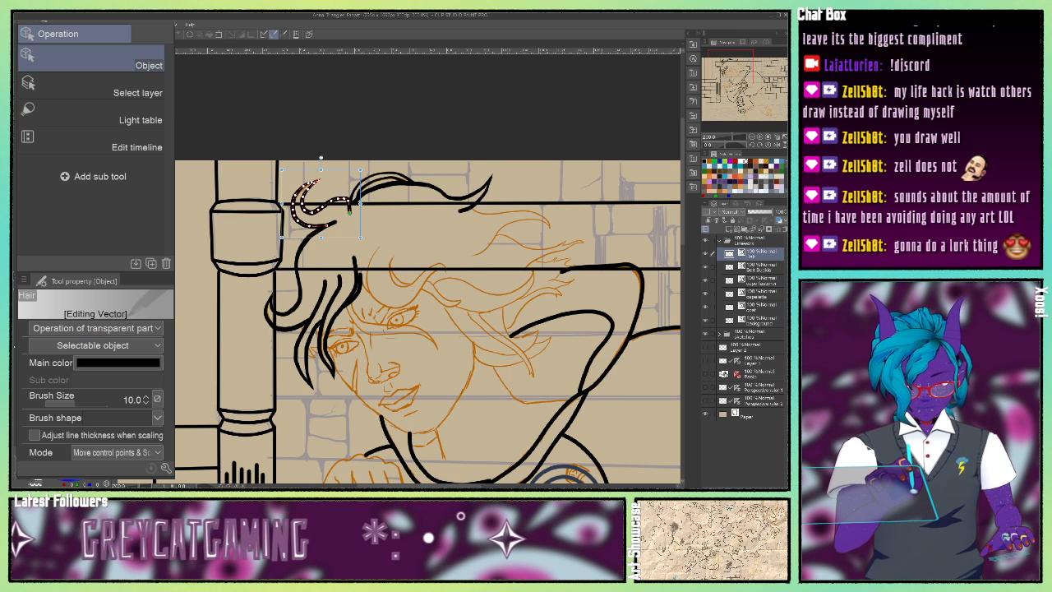
key("y")
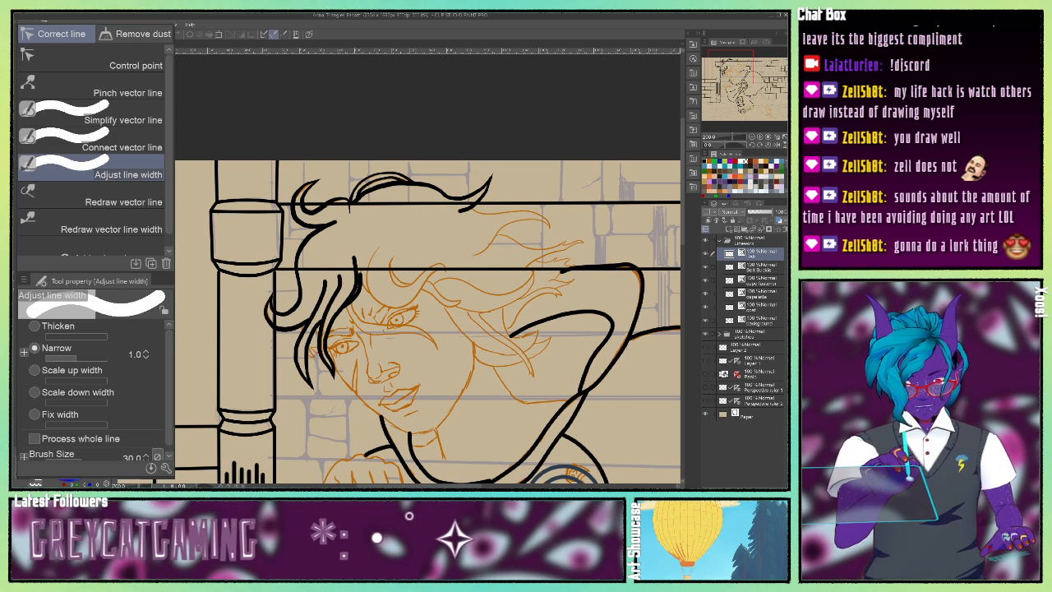
key("o")
left_click(350, 214)
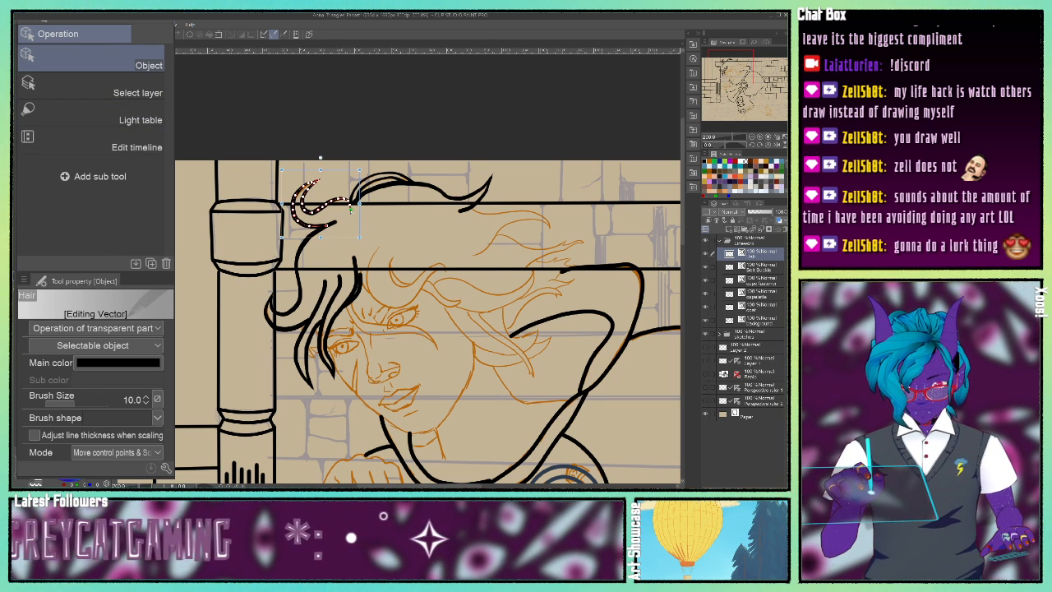
left_click(340, 227)
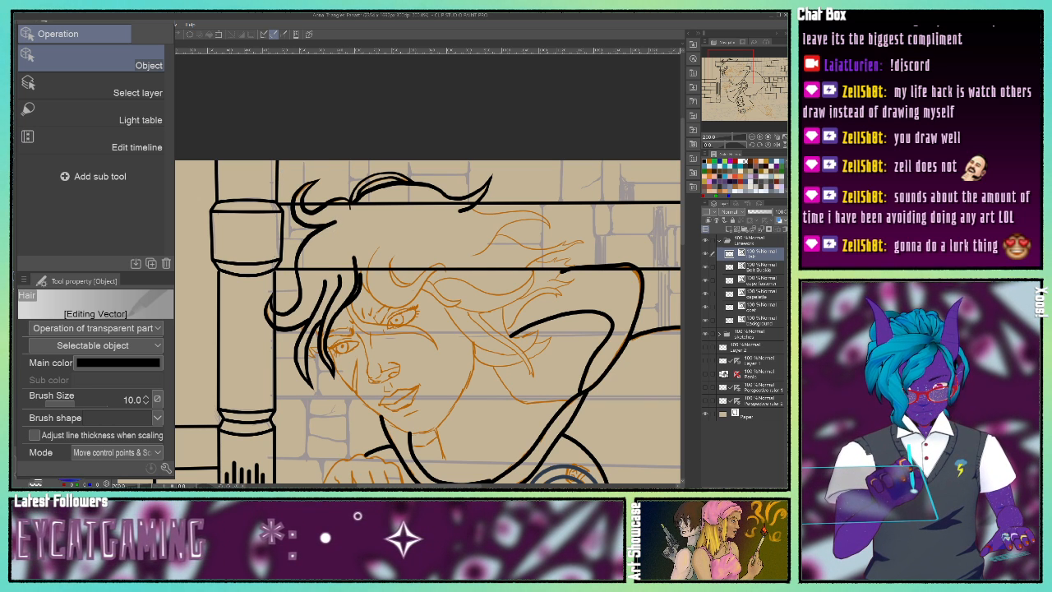
key("y")
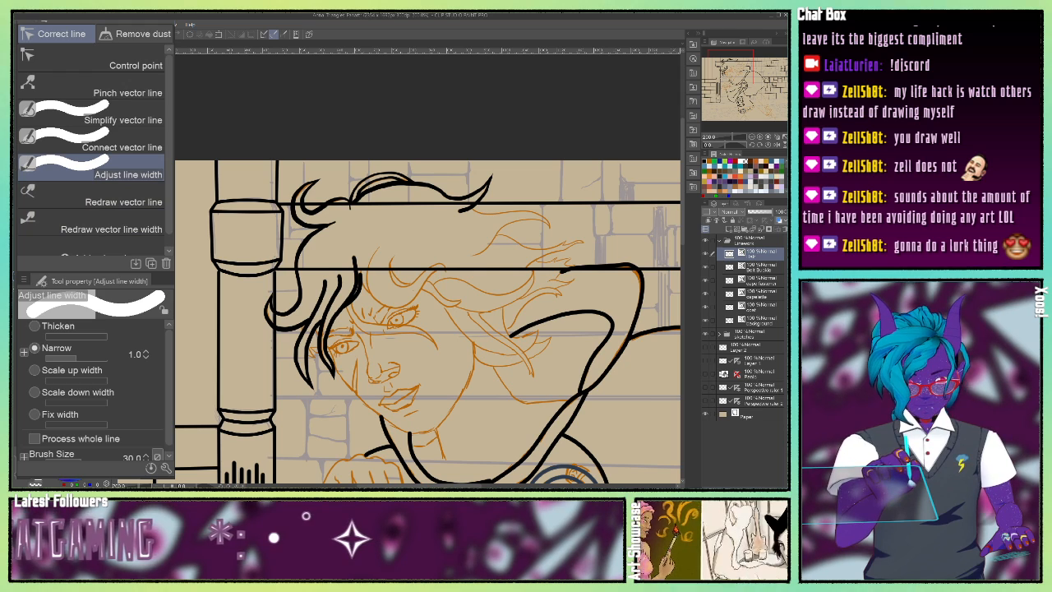
key("p")
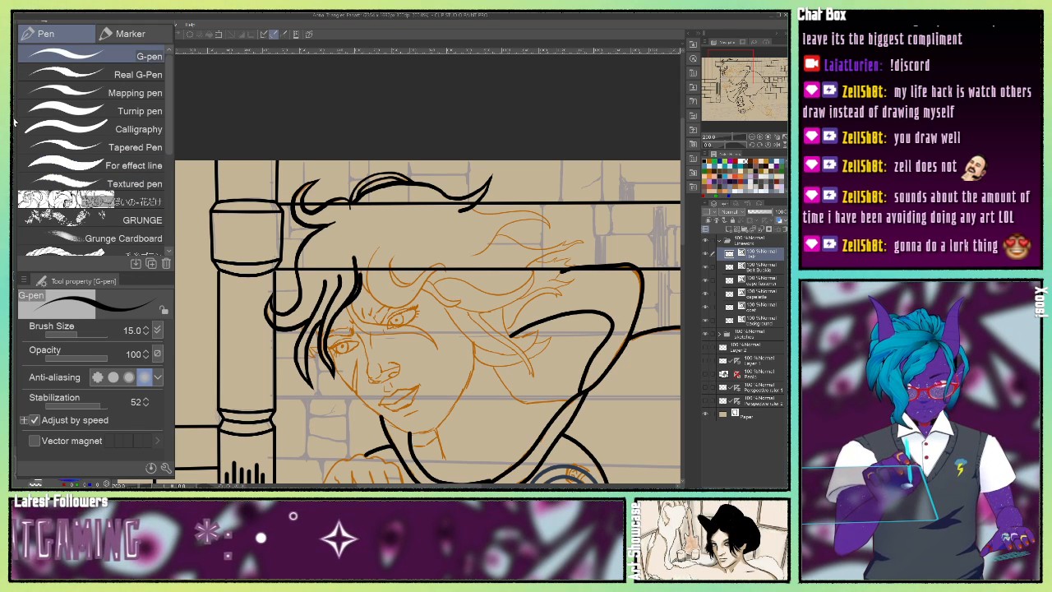
key("o")
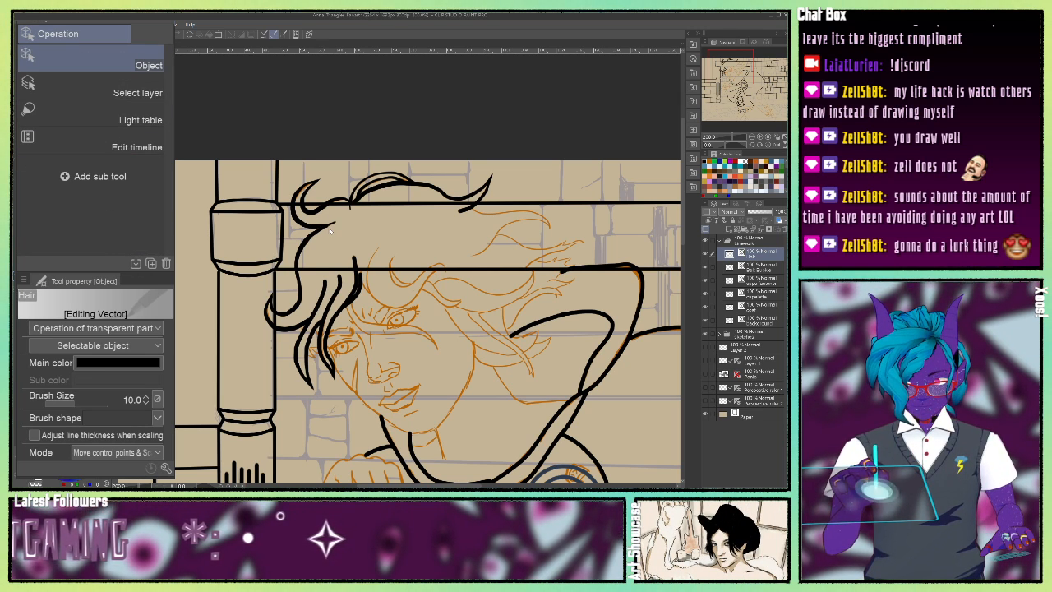
left_click(330, 228)
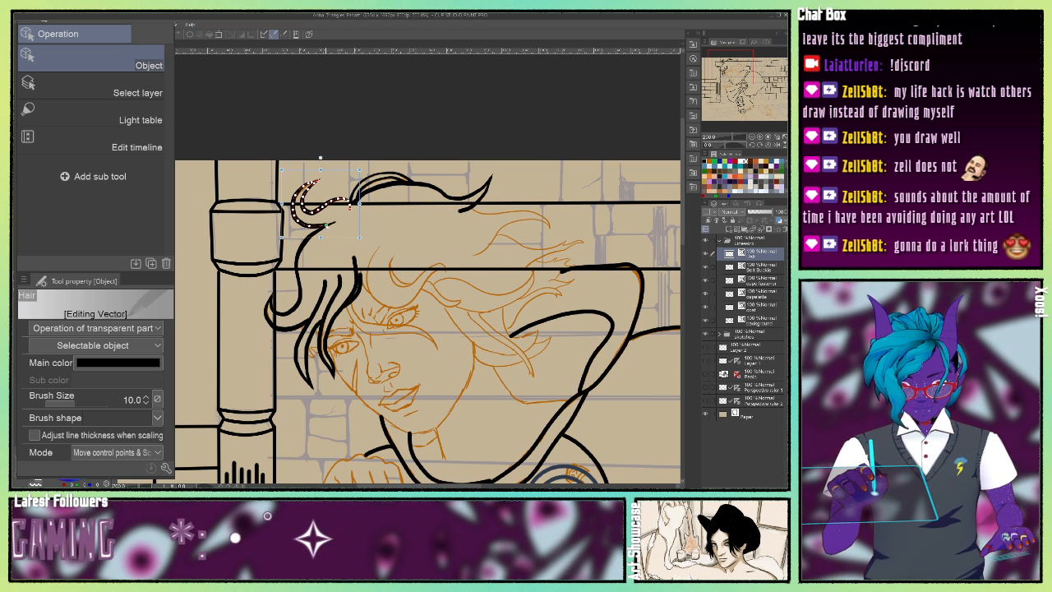
left_click(373, 272)
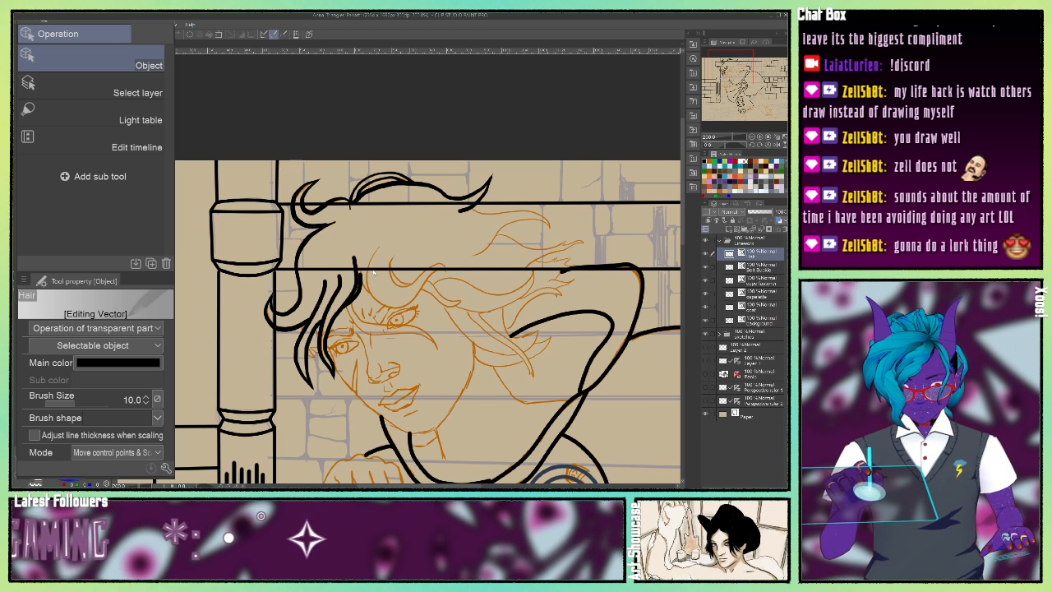
left_click(320, 227)
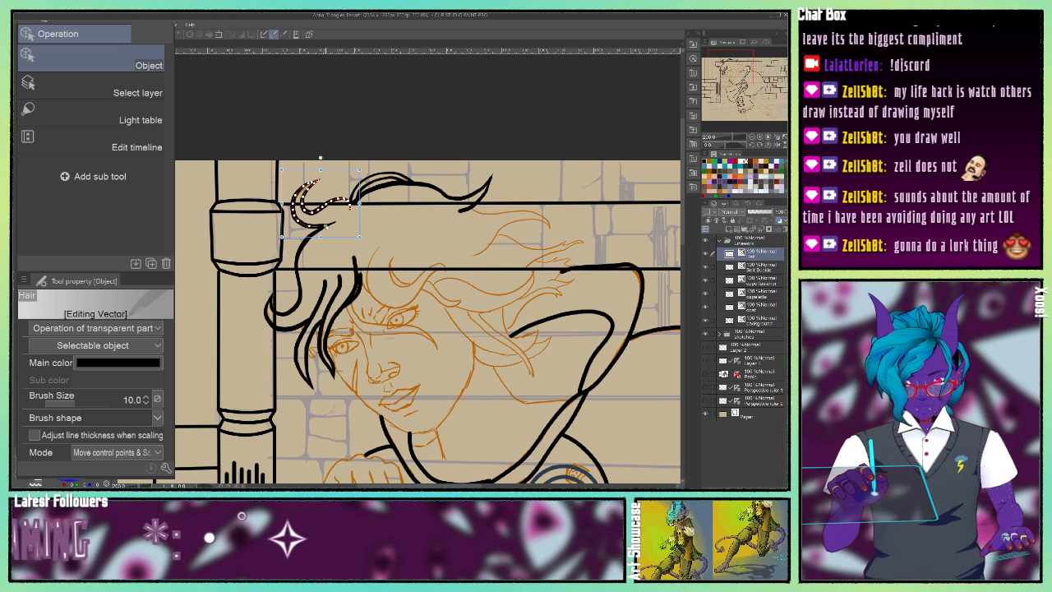
left_click(395, 323)
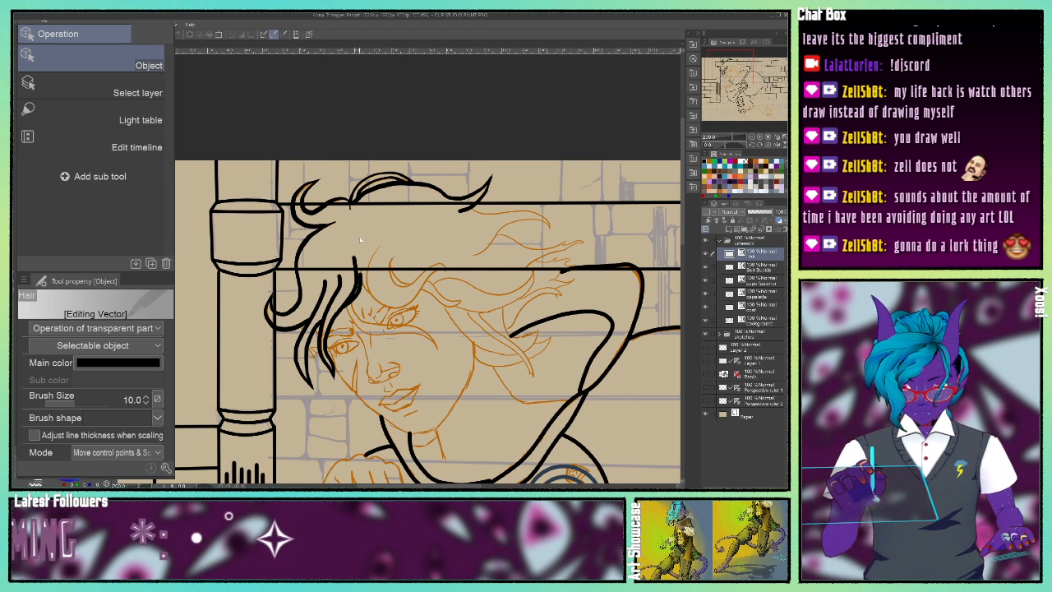
Set the brush size of the short inner fringe stroke above the brow to 6.0.
left_click(351, 331)
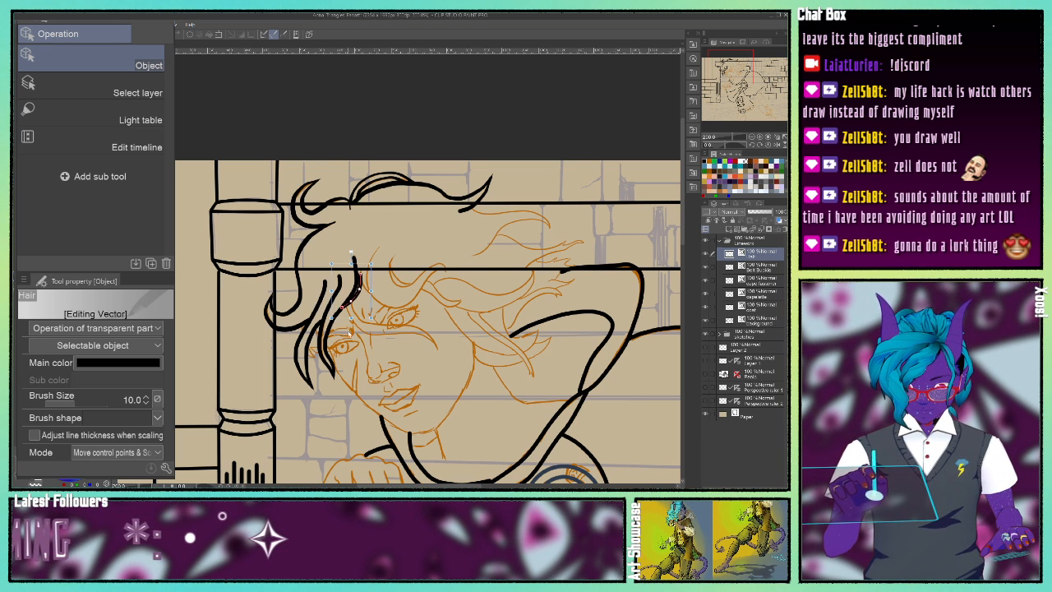
left_click(146, 402)
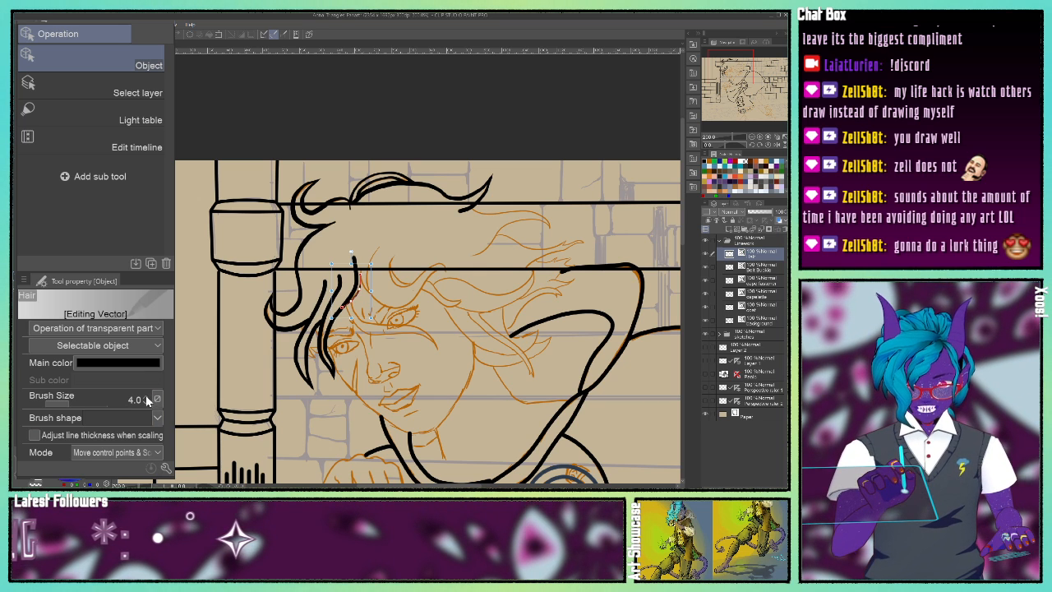
left_click(145, 396)
left_click(146, 396)
left_click(424, 310)
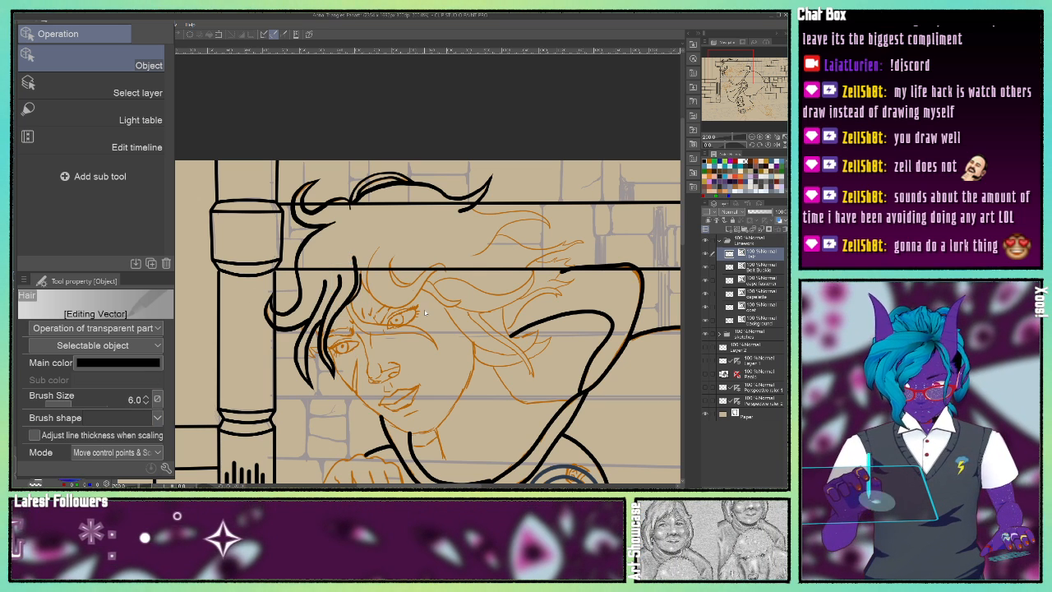
Thin the inner of the two overlapping crown arcs by reducing its brush size.
left_click(382, 179)
left_click(145, 402)
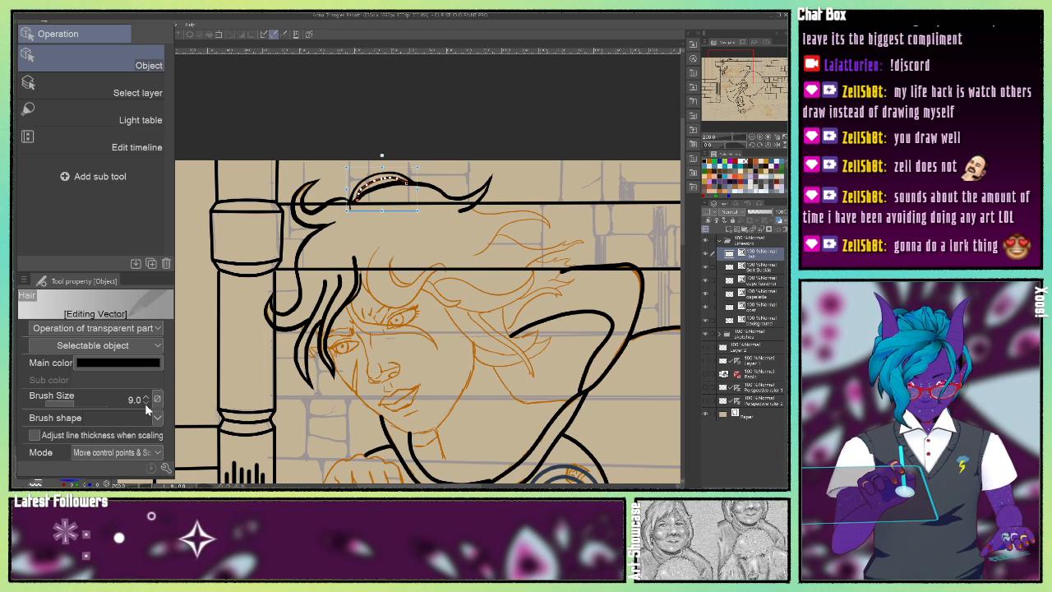
left_click(145, 403)
left_click(145, 403)
left_click(145, 397)
left_click(145, 396)
left_click(146, 397)
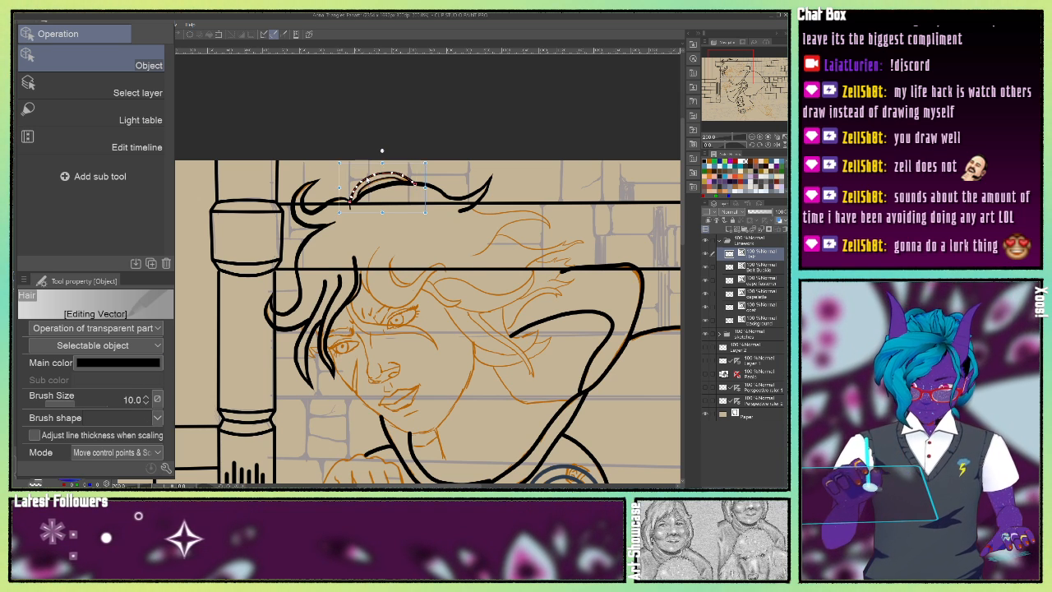
Set the brush size of the highest crown arc to 6.0 and deselect it.
left_click(146, 402)
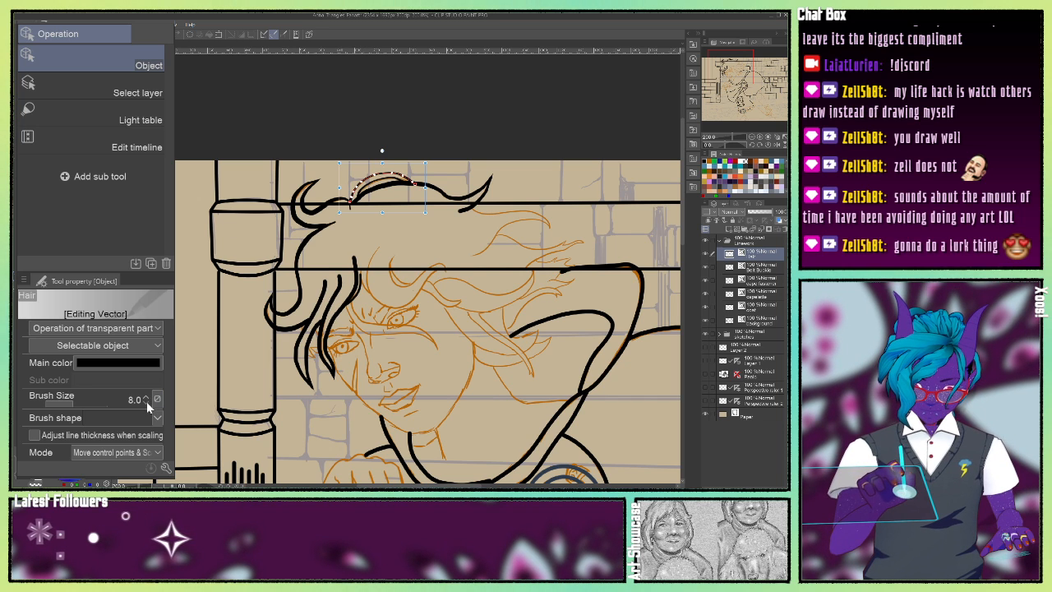
left_click(146, 403)
left_click(146, 403)
left_click(328, 368)
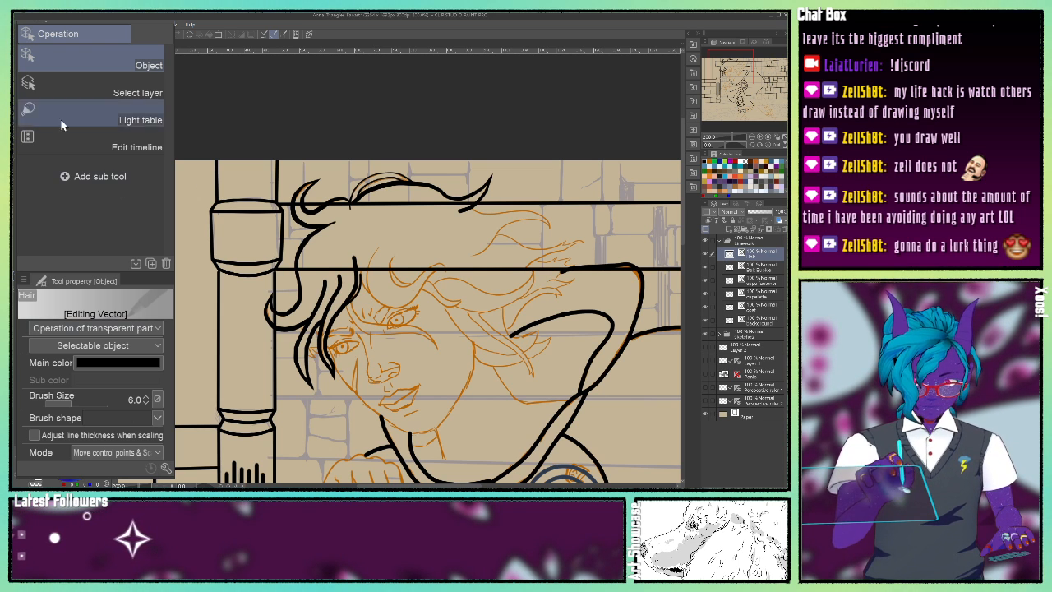
Ink the windblown strands behind the head and their jagged tips above and below the raised arm's edge with the G-pen.
key("p")
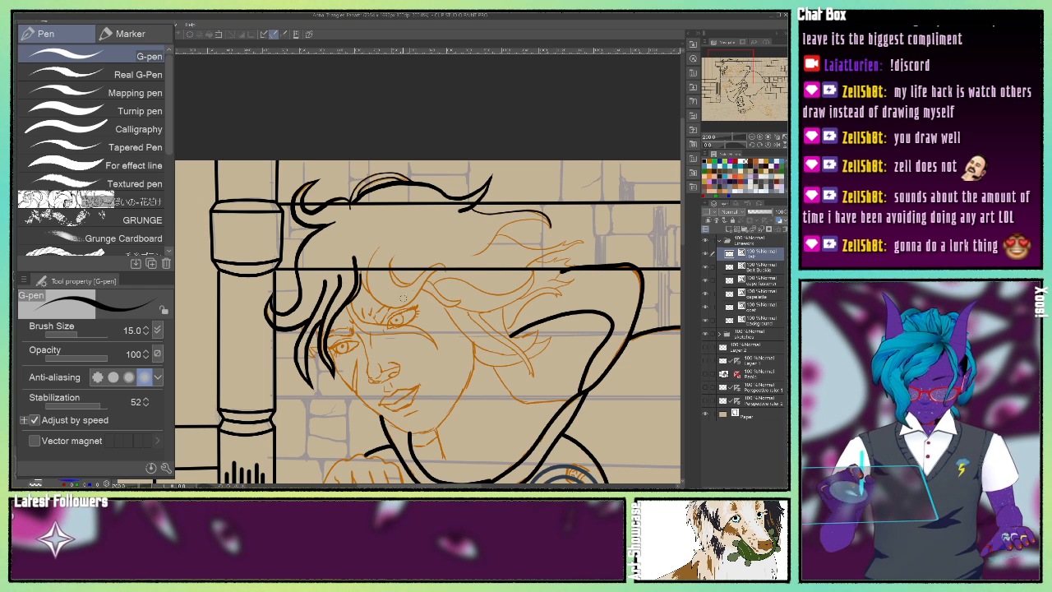
mouse_move(471, 257)
left_mouse_down()
mouse_move(508, 225)
mouse_move(549, 227)
left_mouse_up()
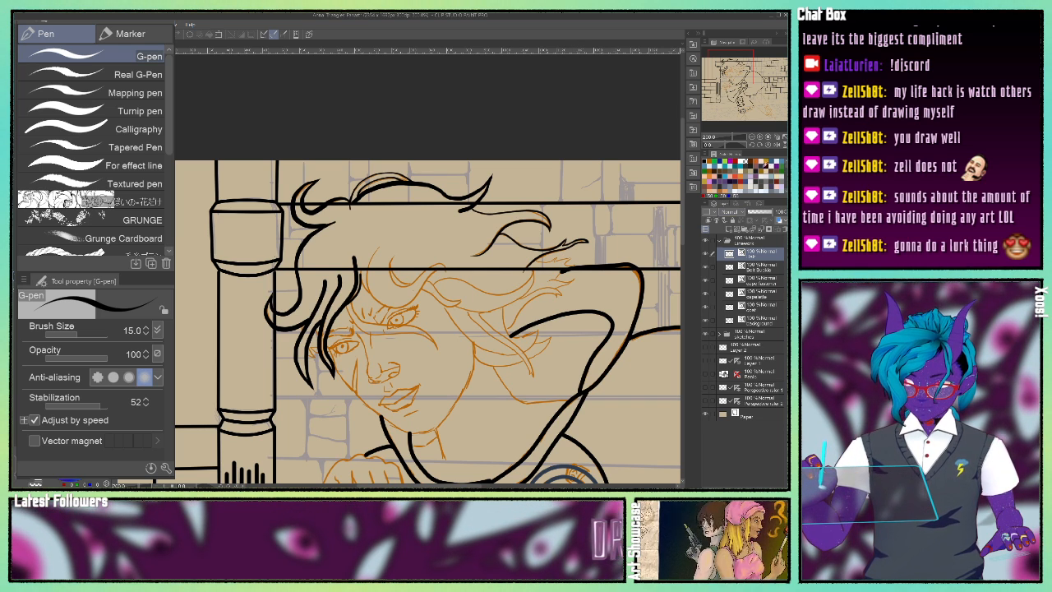
left_click(760, 138)
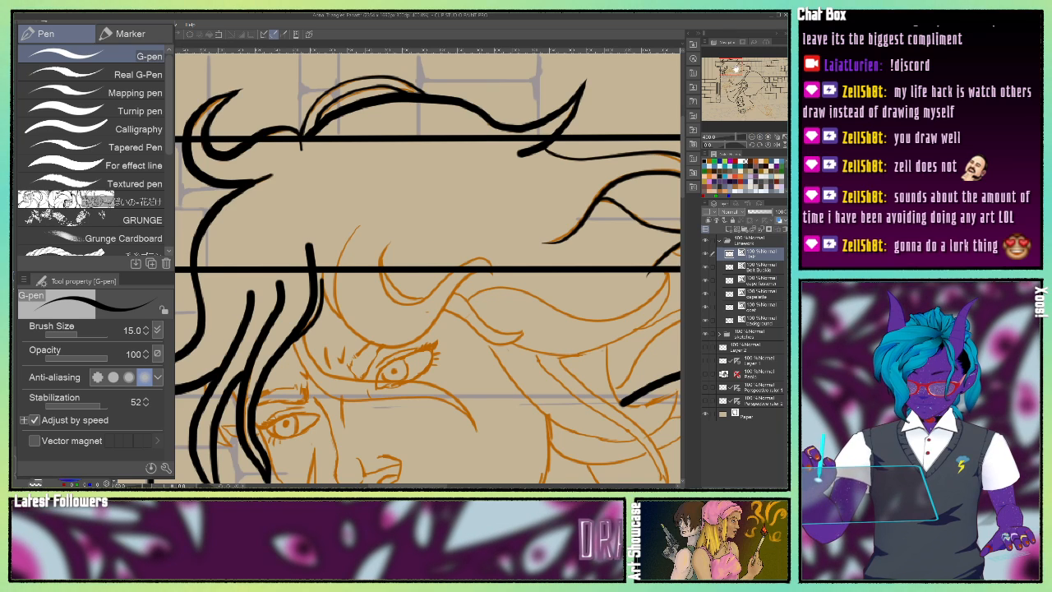
left_click_drag(737, 71, 753, 74)
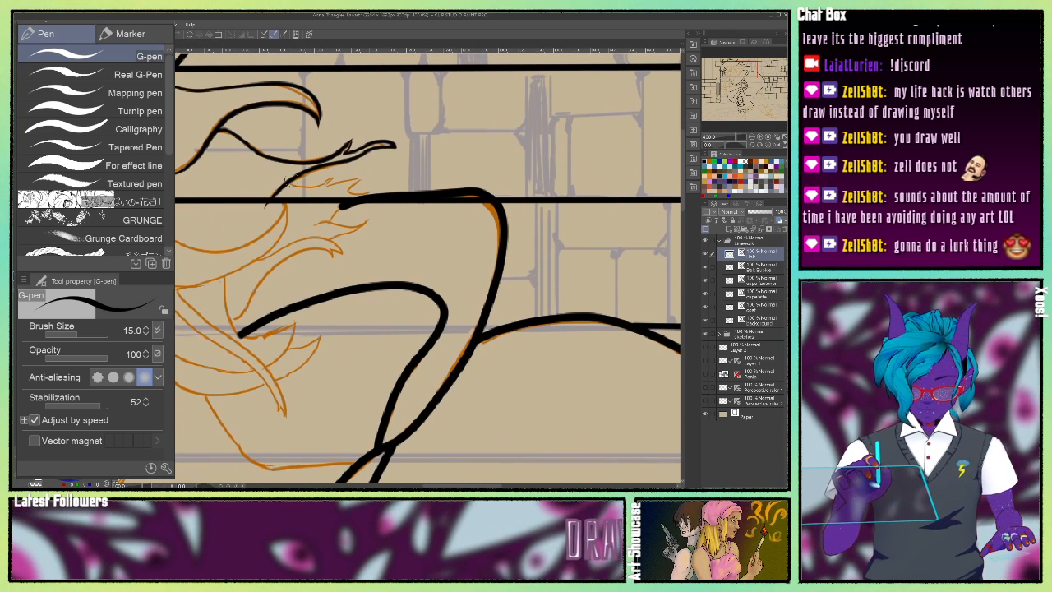
mouse_move(291, 187)
left_mouse_down()
mouse_move(332, 171)
mouse_move(325, 189)
mouse_move(371, 166)
mouse_move(347, 194)
mouse_move(372, 188)
mouse_move(362, 200)
mouse_move(321, 219)
mouse_move(375, 212)
mouse_move(319, 243)
left_mouse_up()
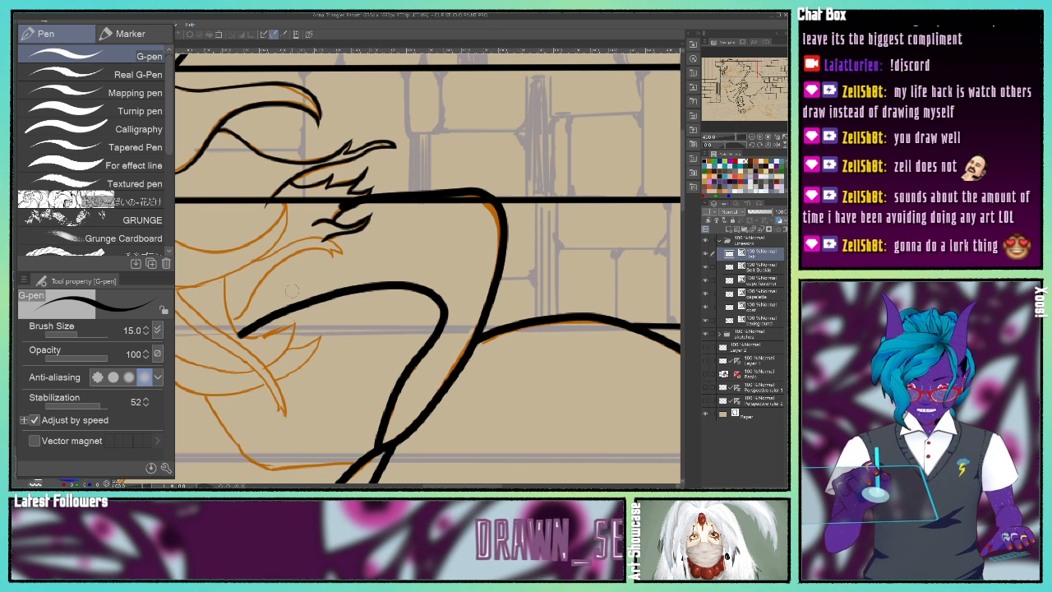
Ink the lower curled strand with its small split tip, redrawing its upper edge and adding the underside down to the arm line.
mouse_move(261, 260)
left_mouse_down()
mouse_move(312, 238)
mouse_move(343, 247)
left_mouse_up()
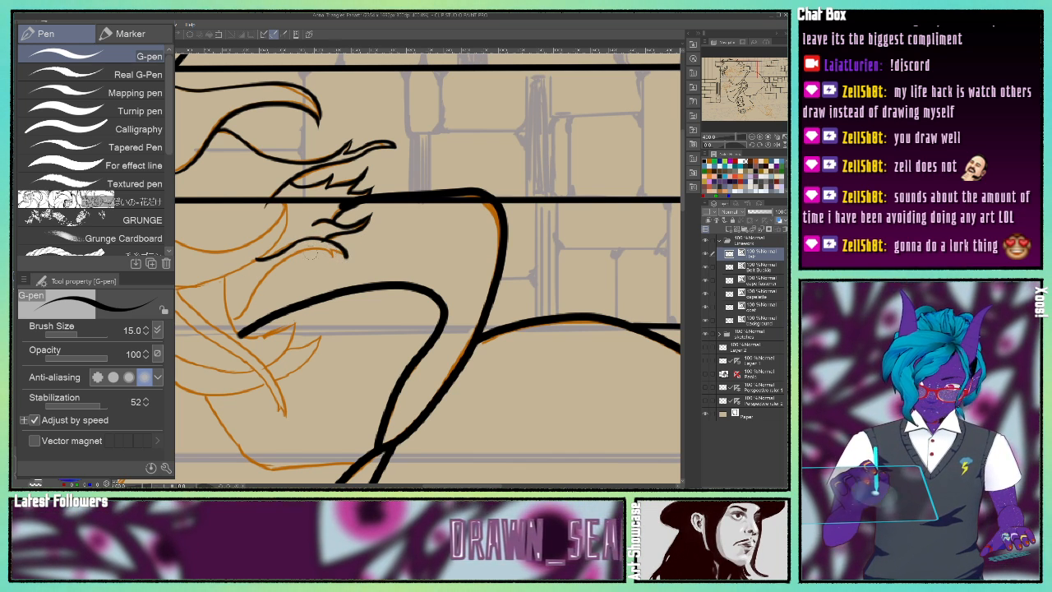
key("ctrl+z")
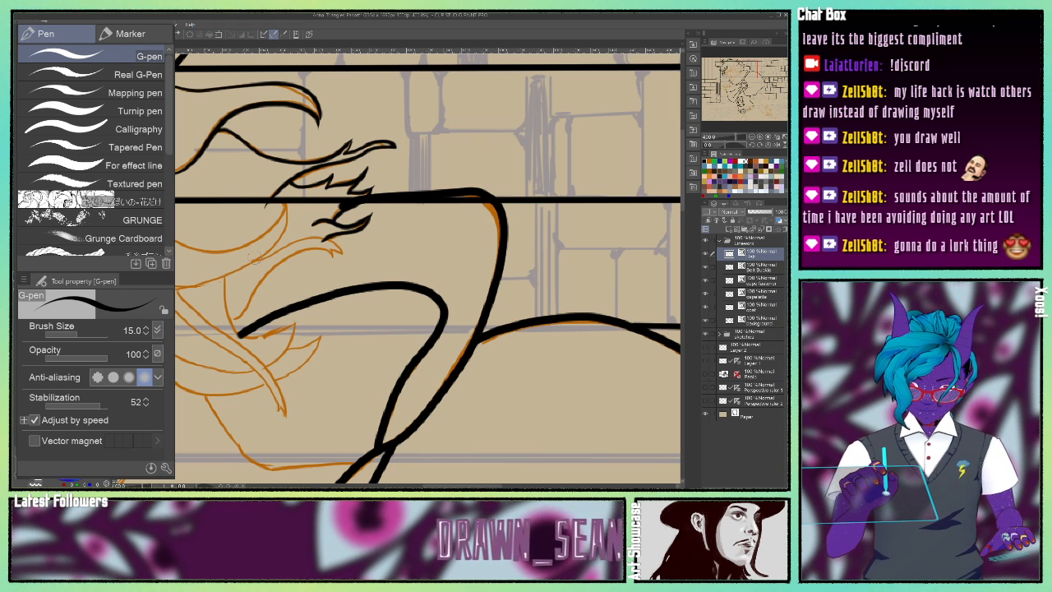
mouse_move(257, 260)
left_mouse_down()
mouse_move(318, 236)
mouse_move(345, 258)
left_mouse_up()
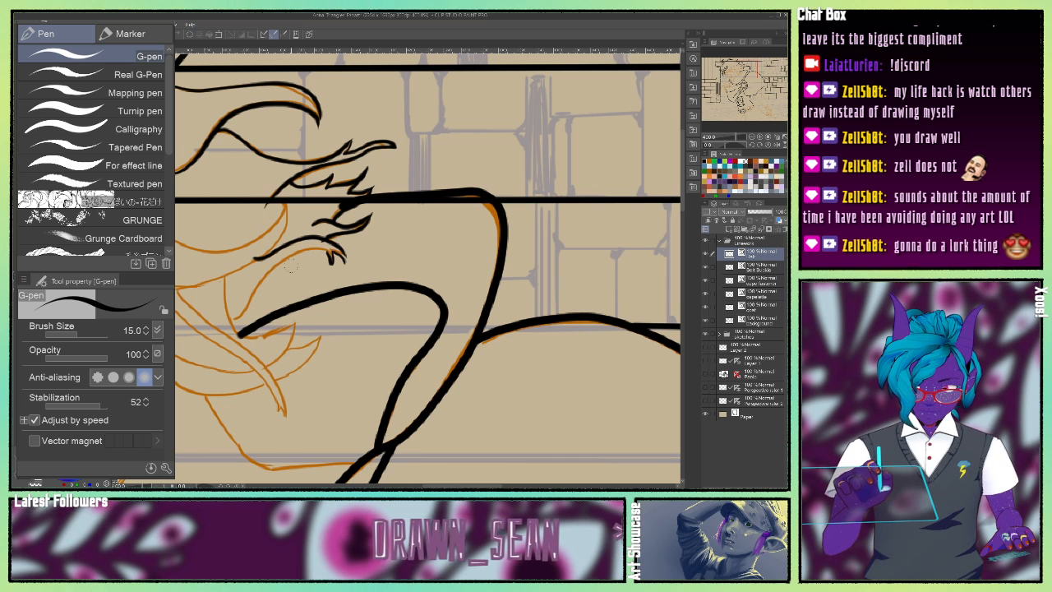
left_click_drag(249, 306, 312, 245)
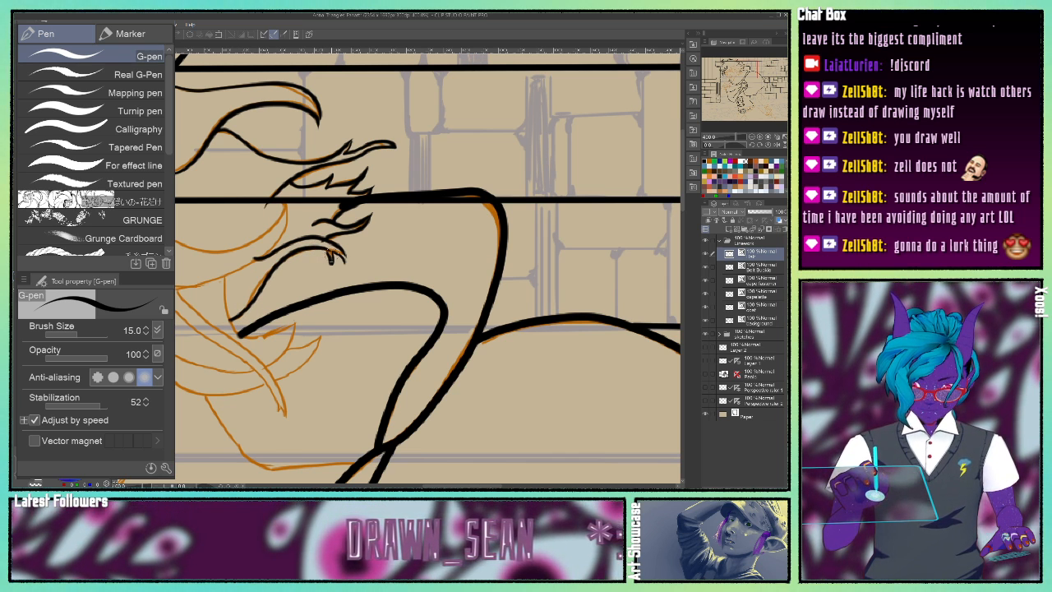
Delete the surplus control points at the split tip of the lower curled strand's underside stroke and deselect it.
key("o")
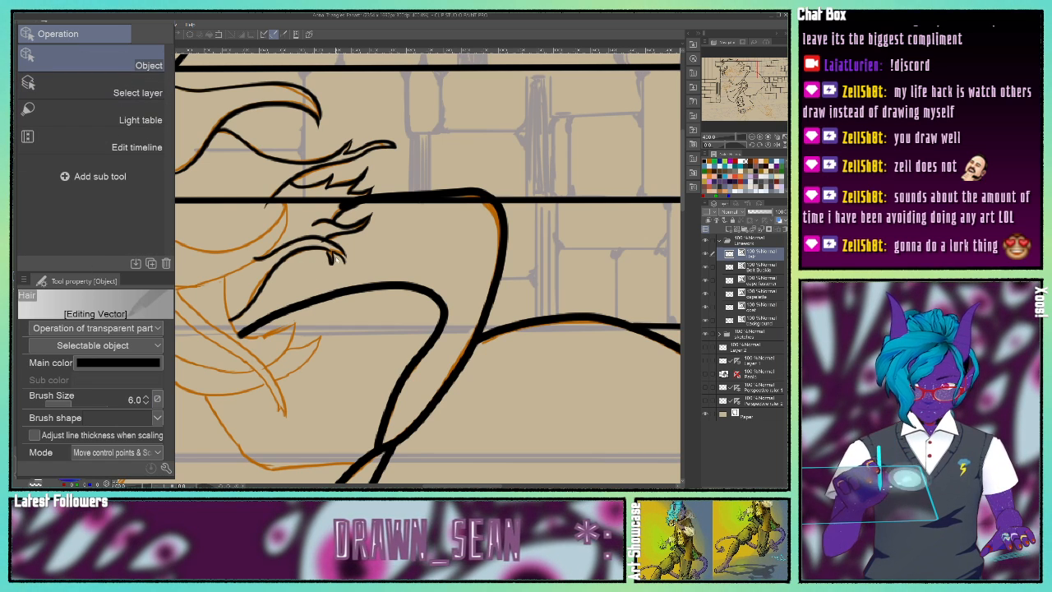
left_click(333, 257)
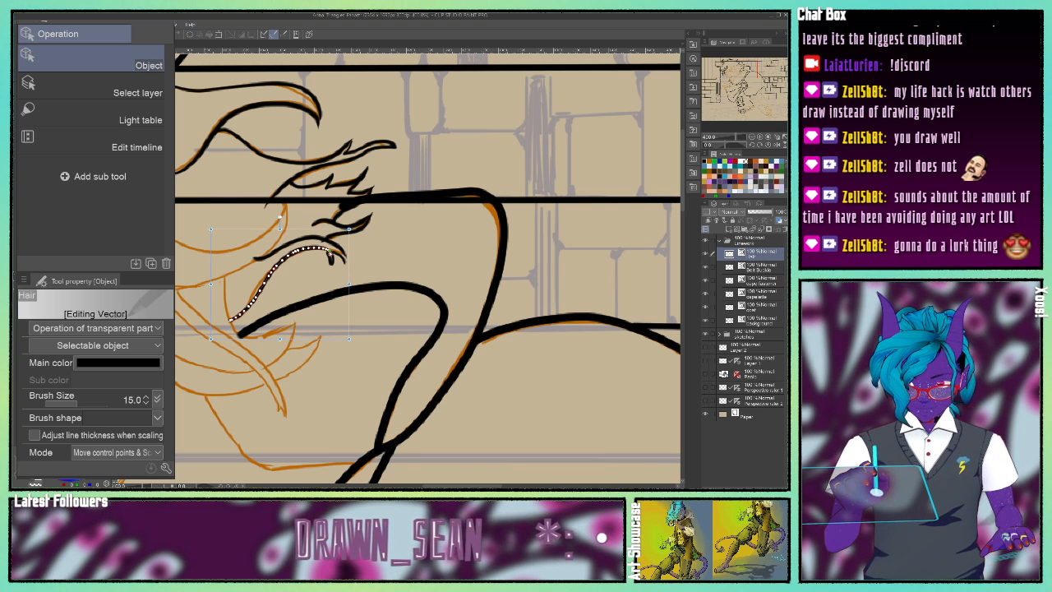
right_click(330, 258)
left_click(167, 52)
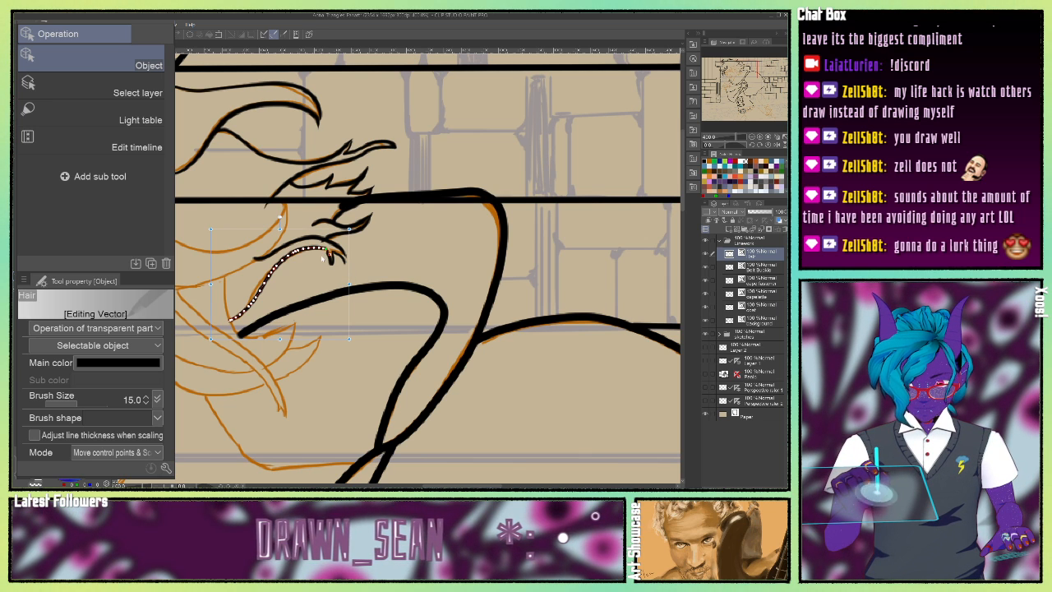
right_click(323, 259)
left_click(182, 52)
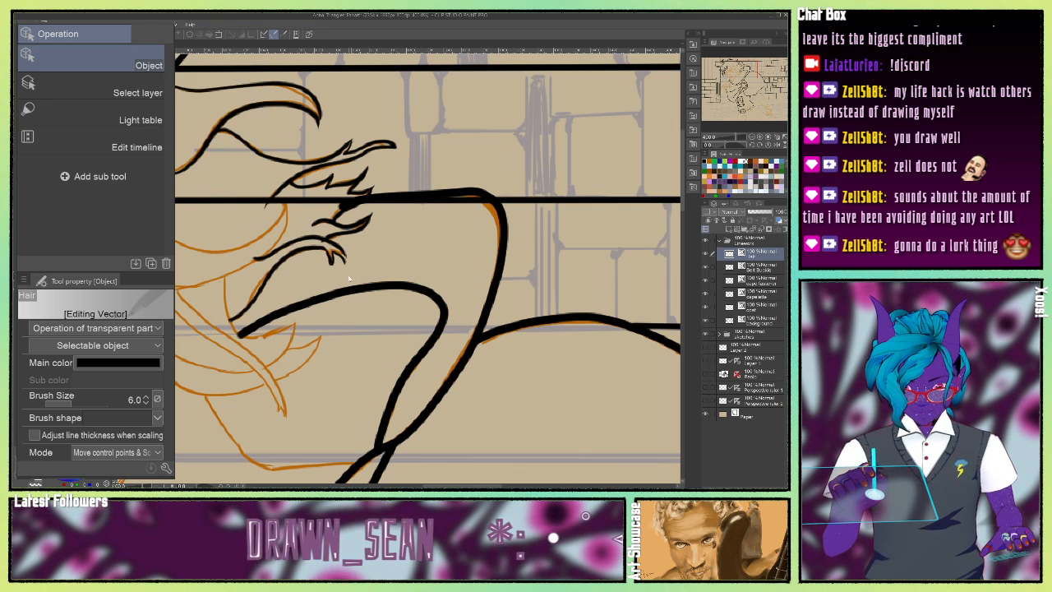
left_click(318, 245)
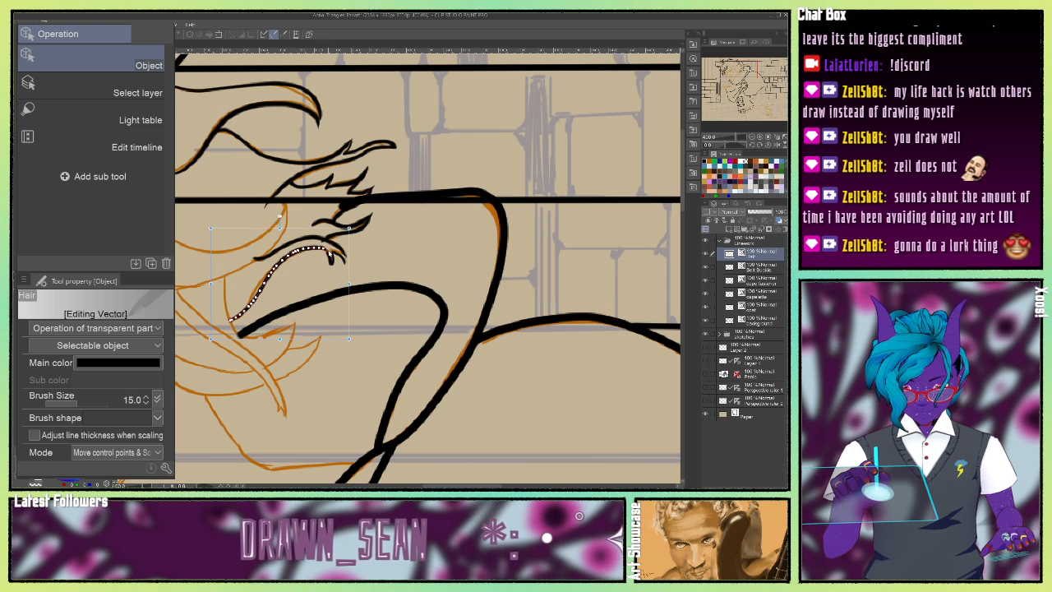
left_click(342, 259)
left_click(340, 257)
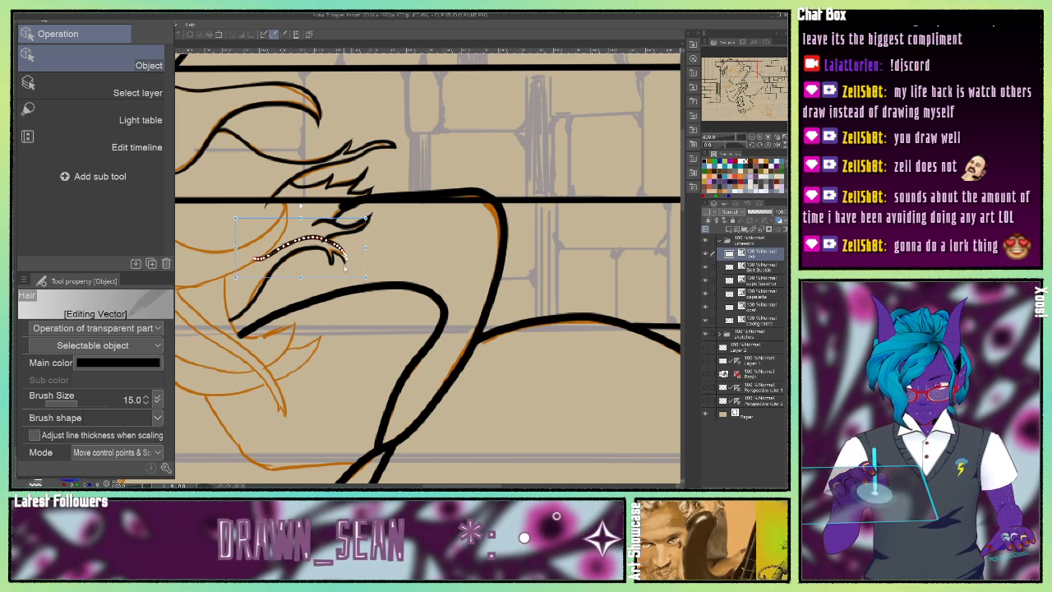
left_click(351, 338)
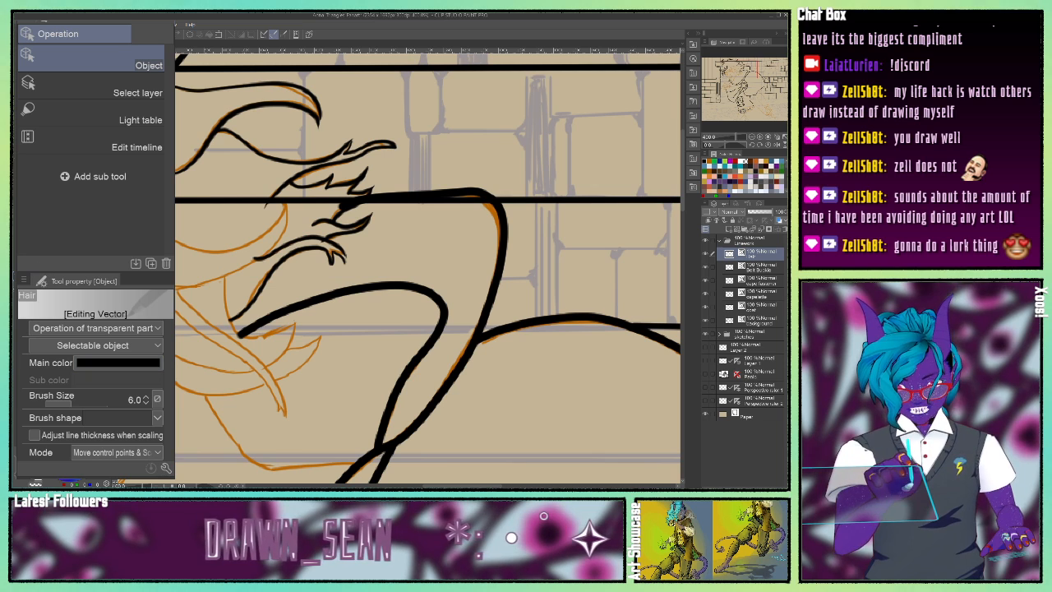
Choose the Simplify vector line tool and lower its Simplify strength to level 2.
key("y")
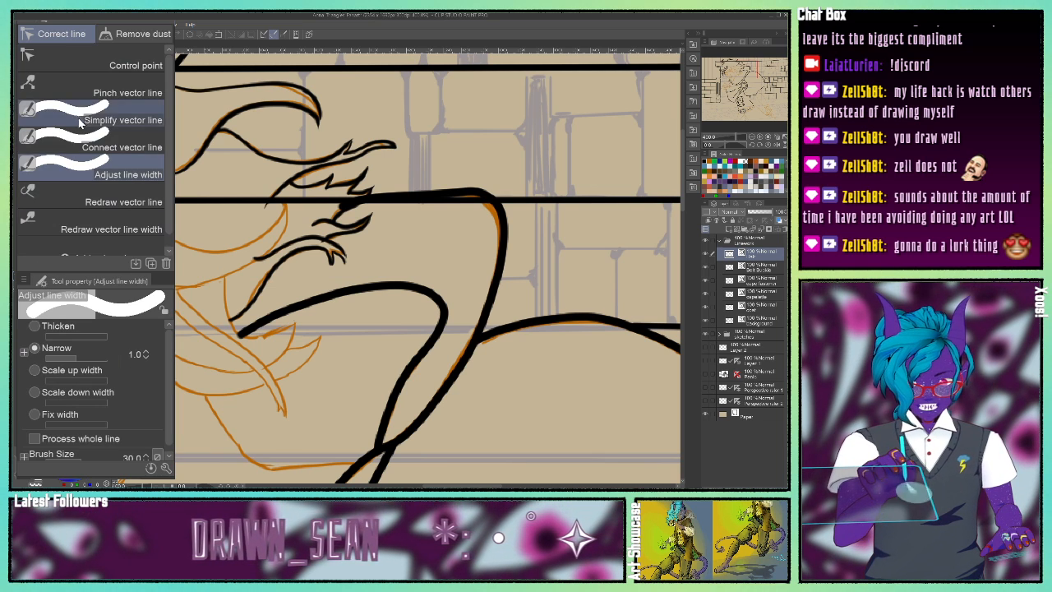
left_click(103, 127)
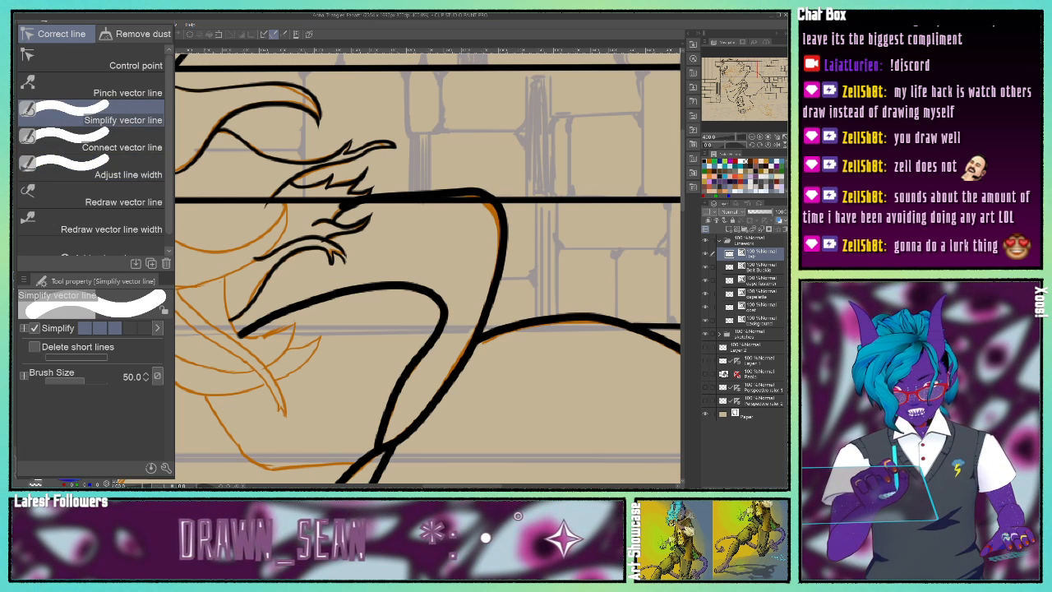
left_click(100, 327)
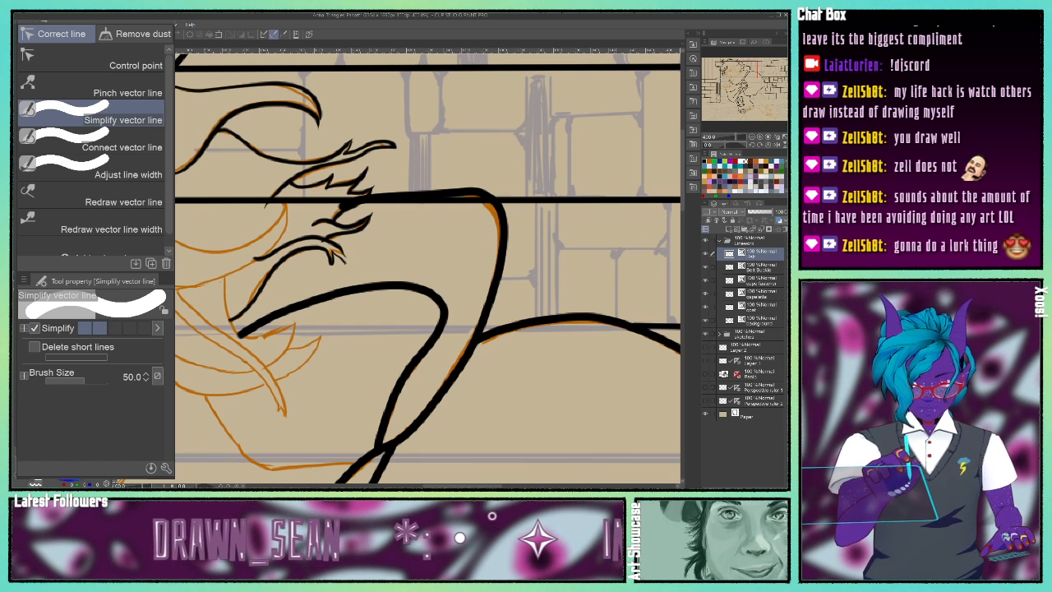
Select the short stroke just above the curled strand's tip and delete the extra control points at its inner end.
key("o")
left_click(344, 262)
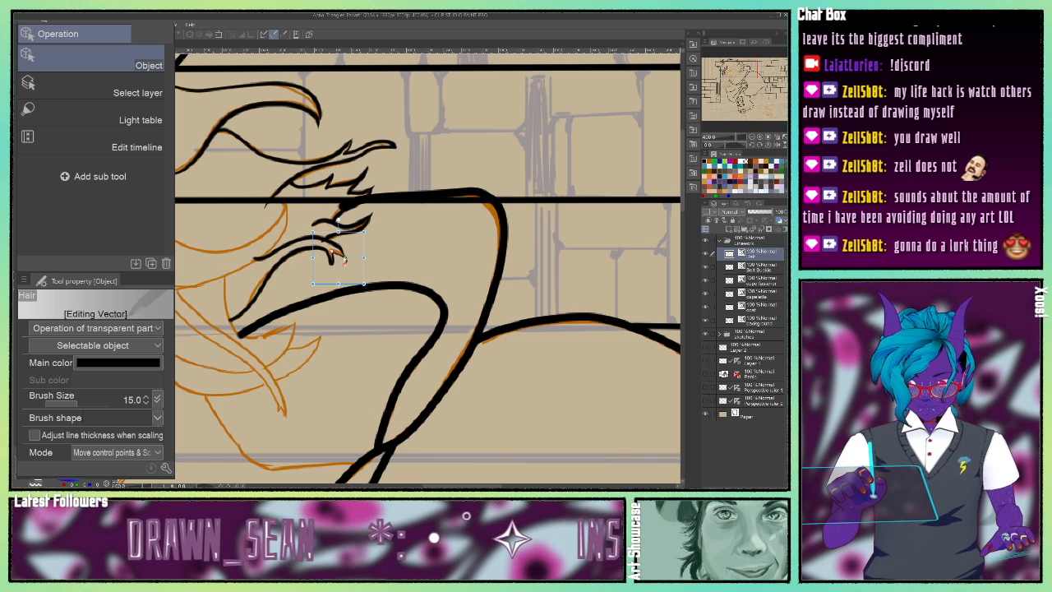
left_click(344, 258)
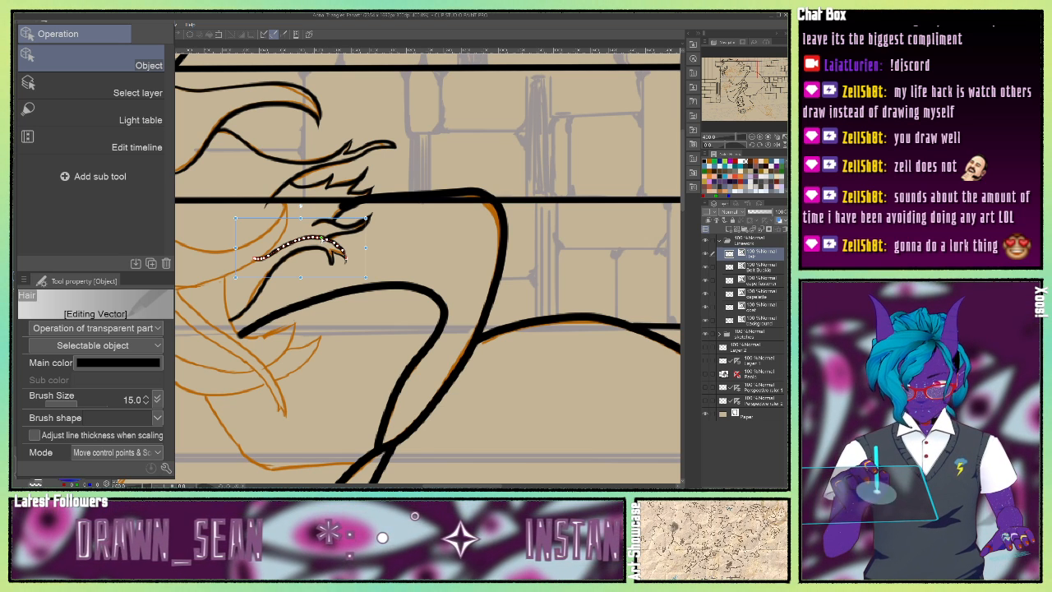
left_click(324, 240)
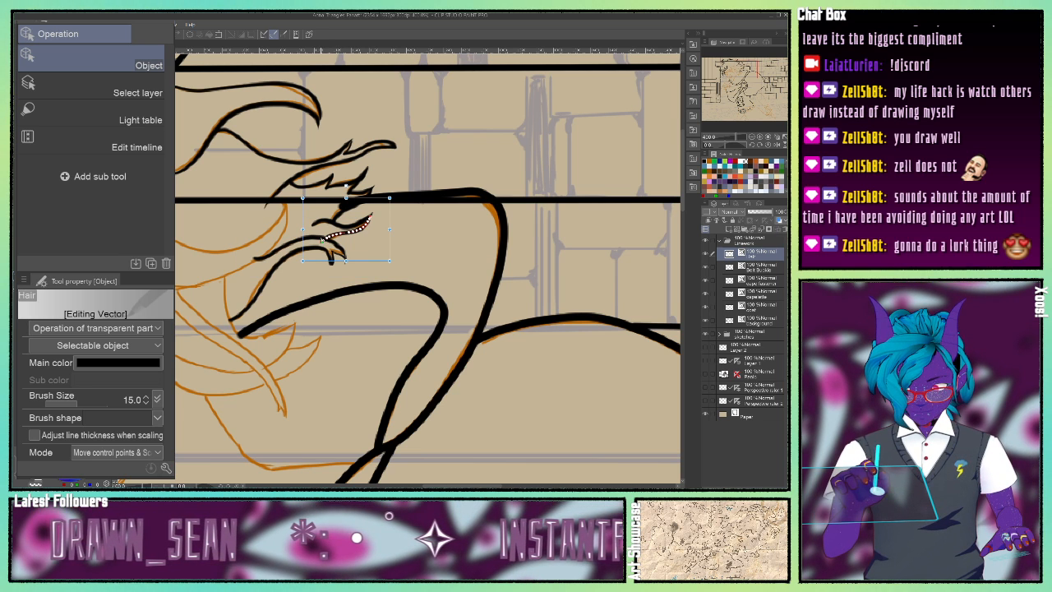
right_click(323, 242)
left_click(166, 54)
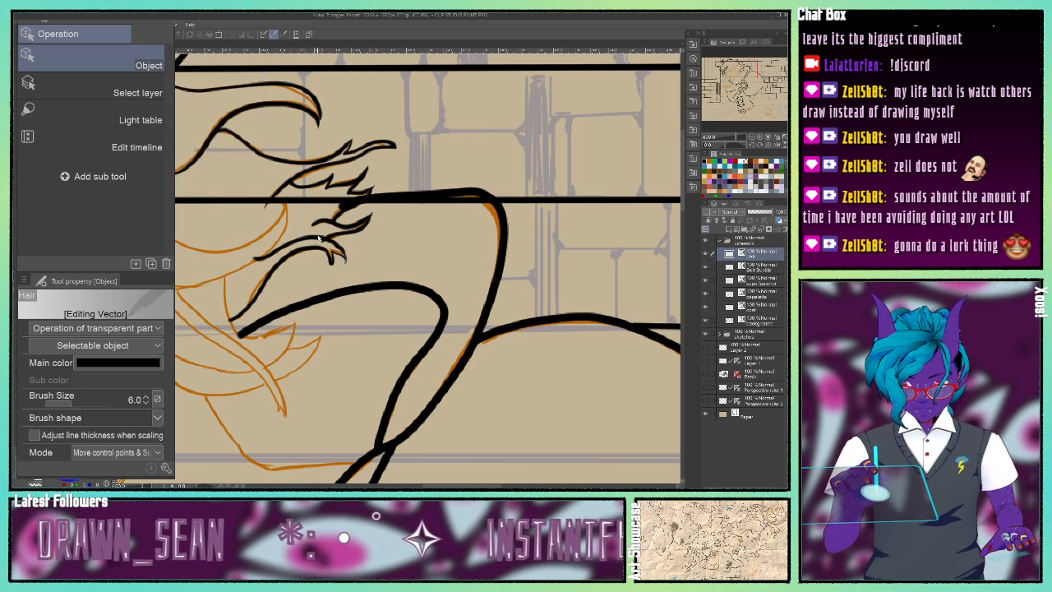
left_click(323, 241)
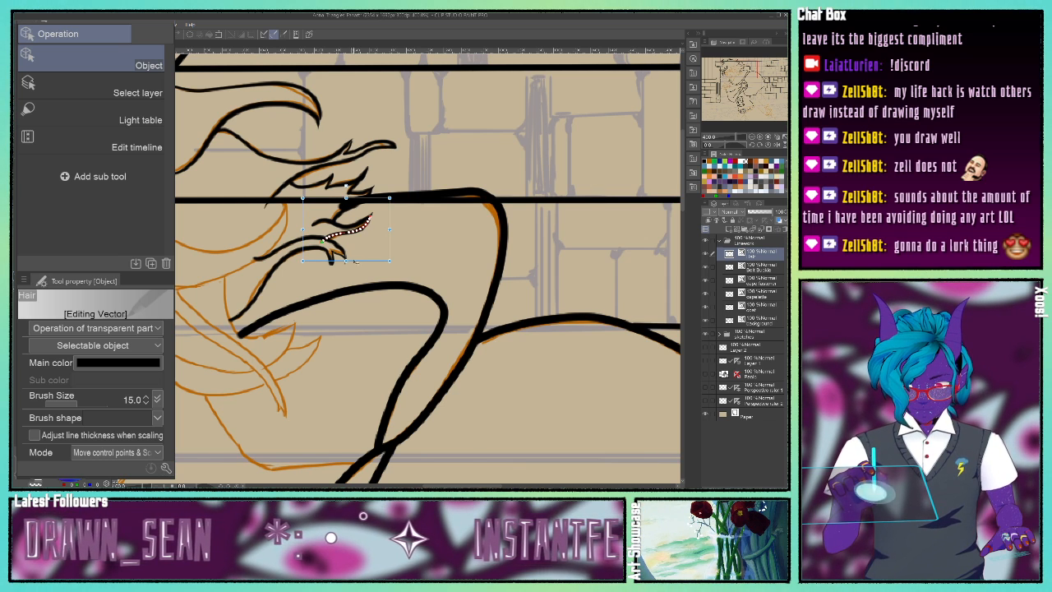
right_click(322, 243)
left_click(158, 51)
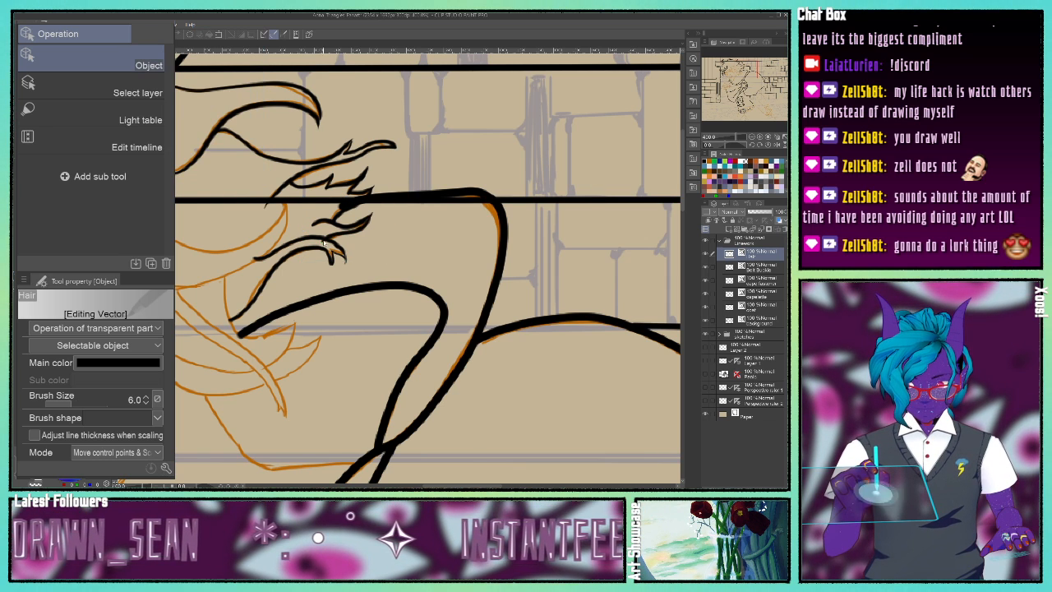
left_click(323, 243)
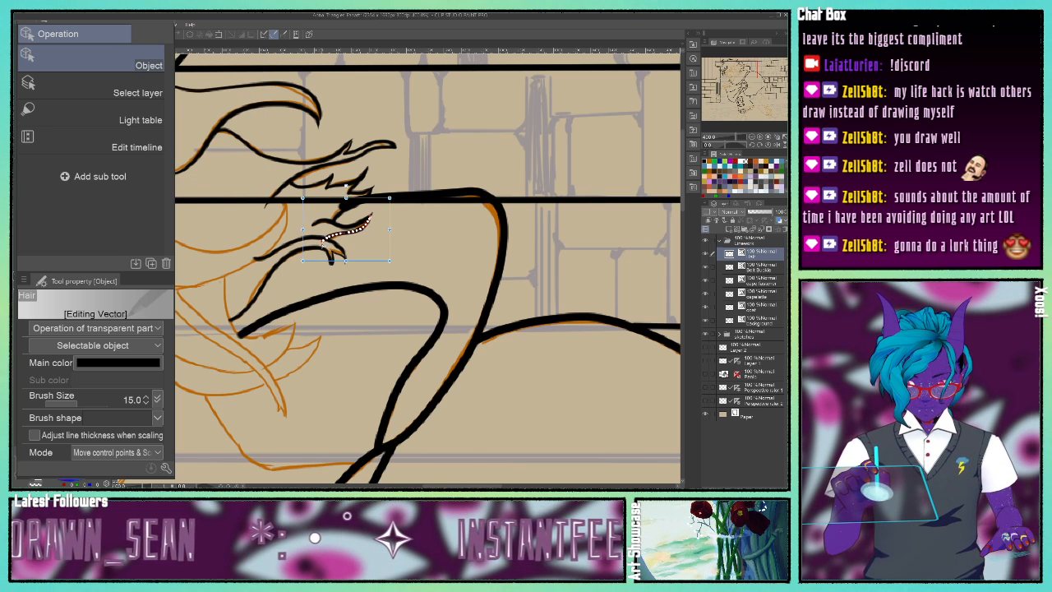
Nudge the short stroke's inner end point slightly, delete another control point there and deselect the stroke.
left_click_drag(321, 241, 324, 239)
right_click(327, 240)
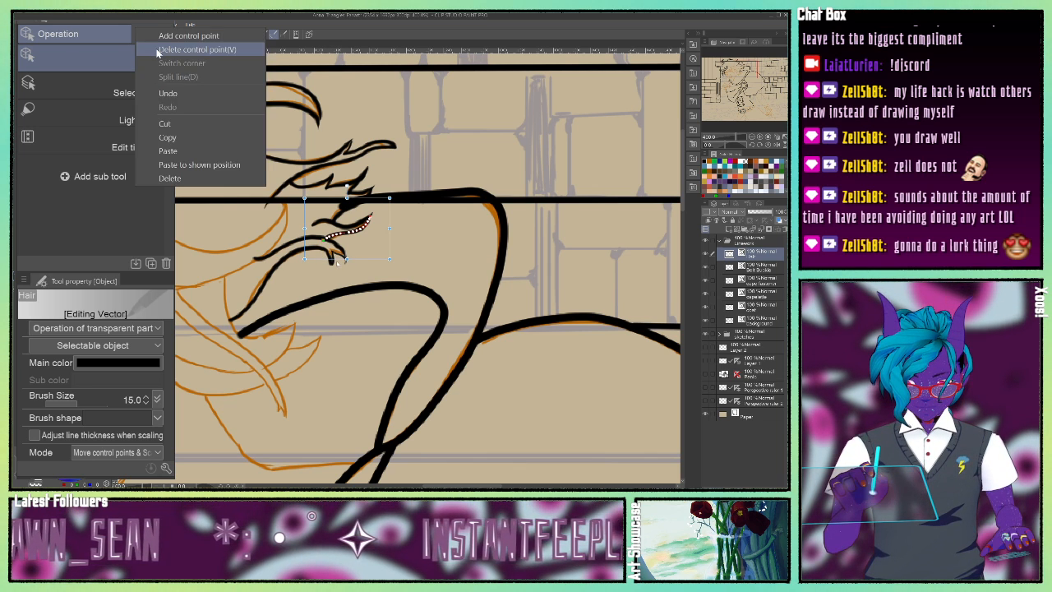
left_click(158, 52)
left_click(327, 240)
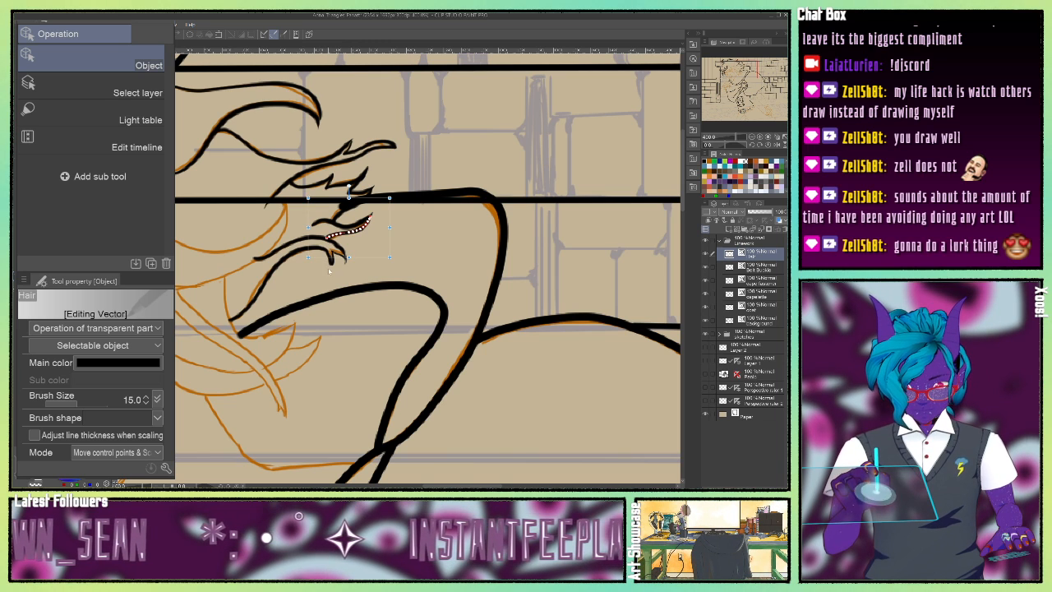
left_click(382, 312)
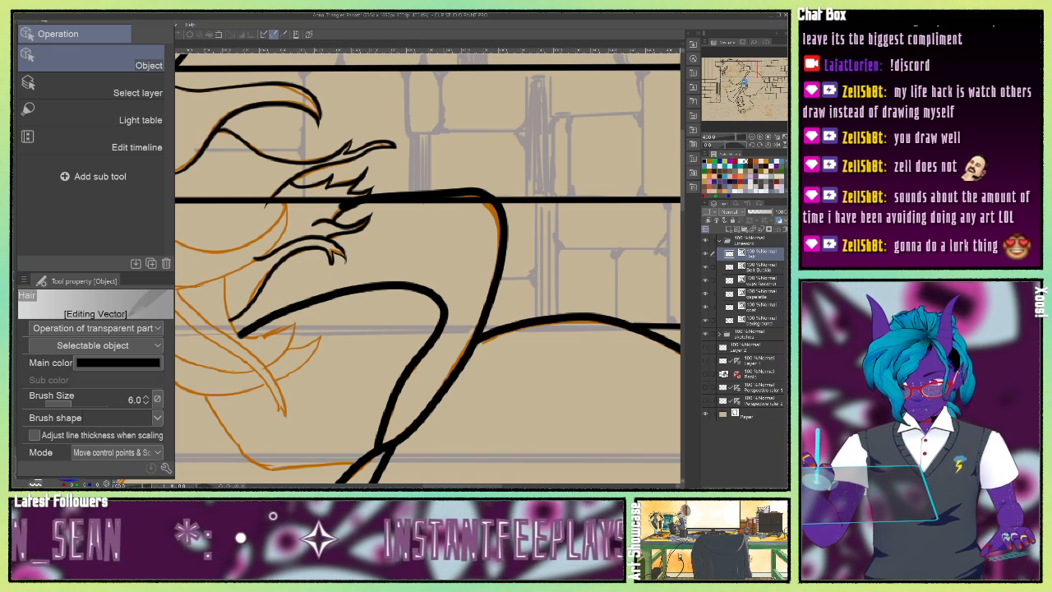
Compare the inked hair with the sketch by briefly hiding and reshowing the Hair layer.
mouse_move(748, 74)
left_mouse_down()
mouse_move(732, 83)
mouse_move(748, 71)
mouse_move(720, 72)
mouse_move(748, 85)
left_mouse_up()
left_click(751, 138)
left_click(751, 138)
left_click(706, 254)
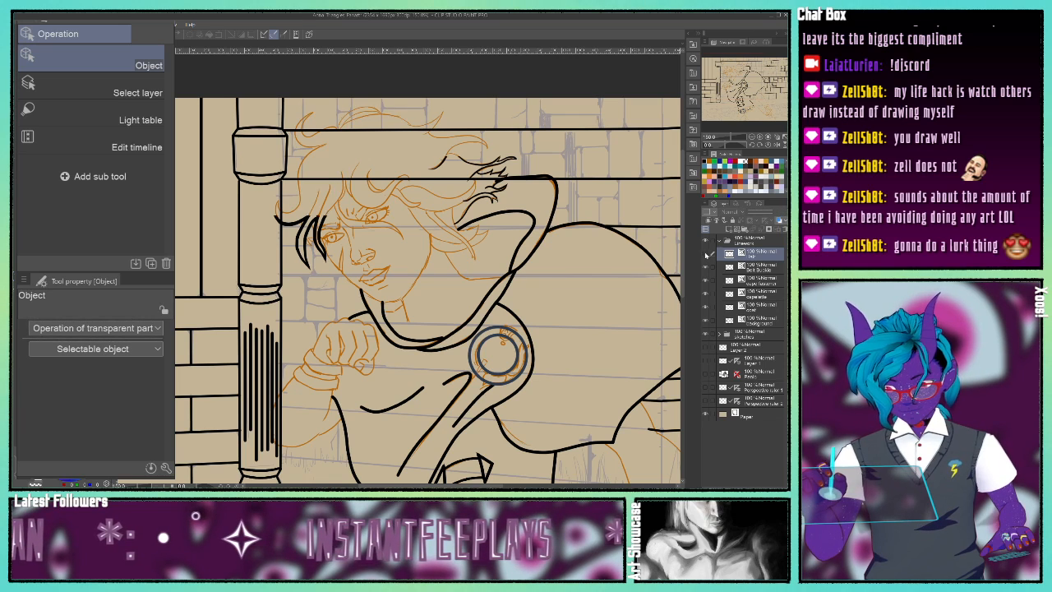
left_click(706, 255)
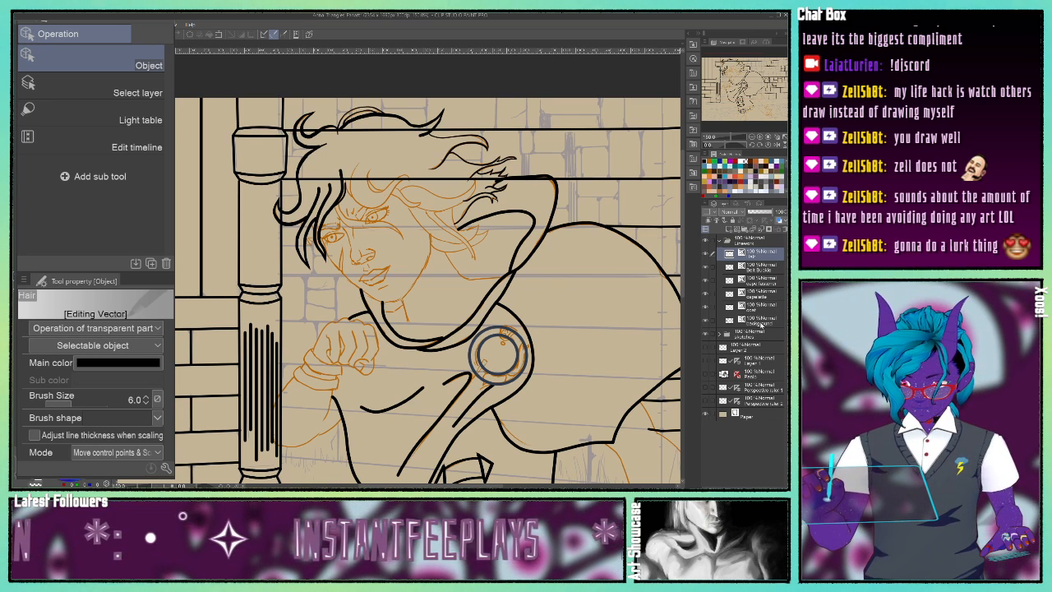
On the background layer, erase the wall line segments crossing the hair and hood using the vector eraser up to intersections.
left_click(756, 320)
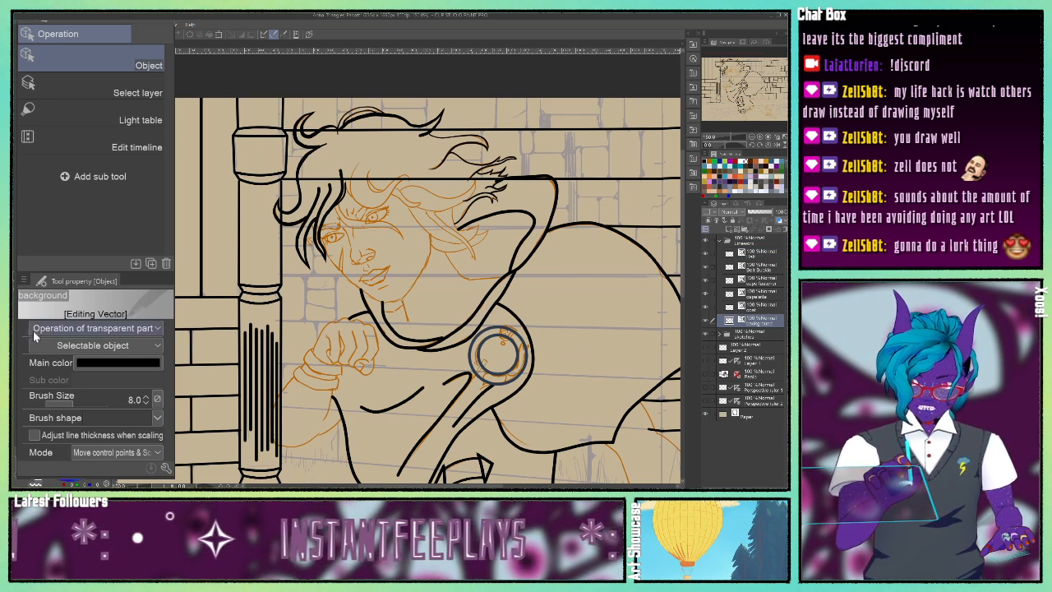
key("e")
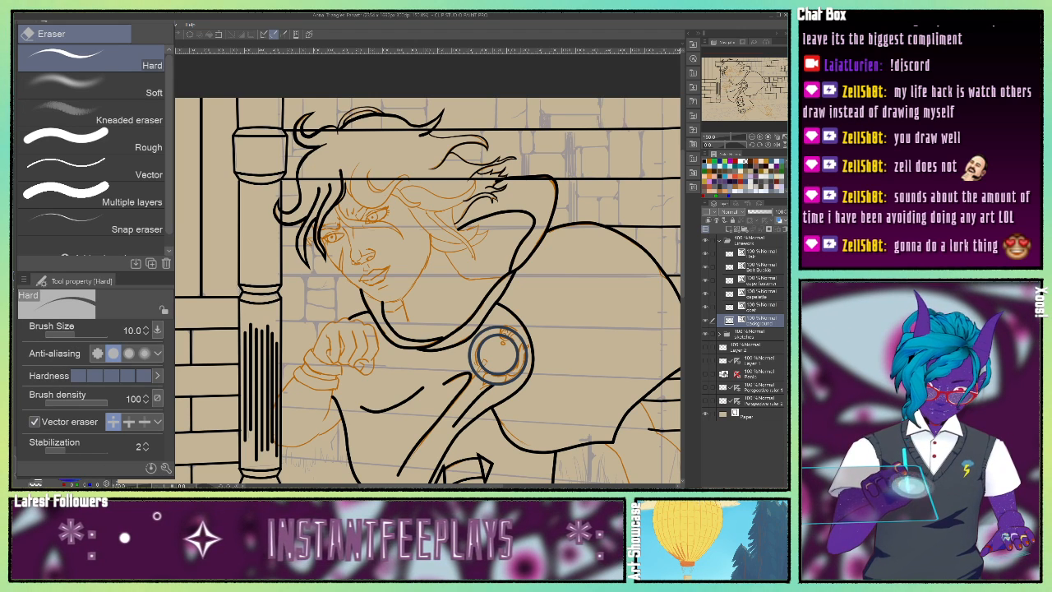
left_click(129, 422)
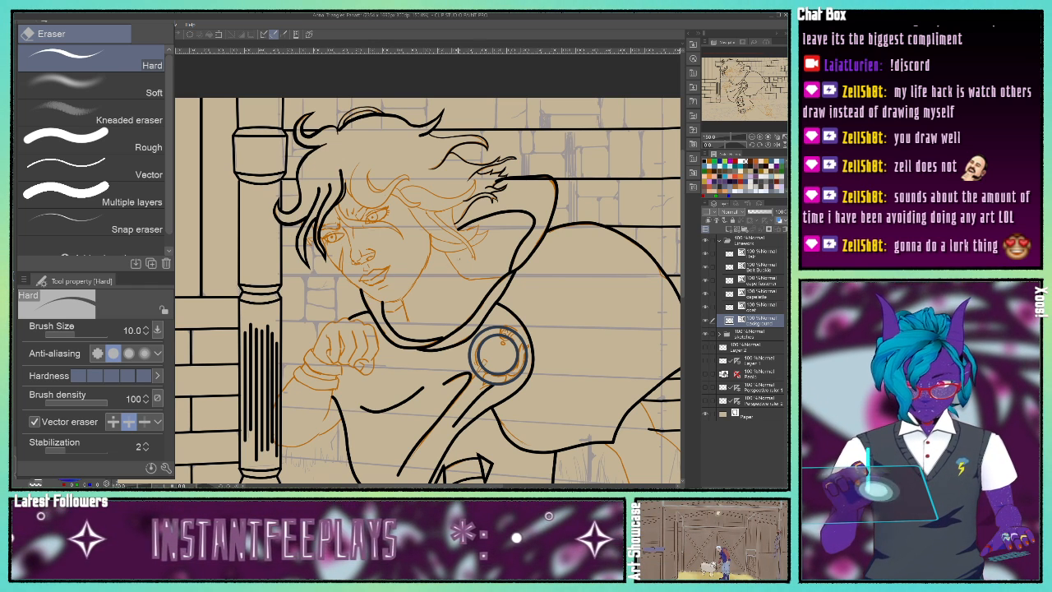
left_click_drag(542, 178, 539, 197)
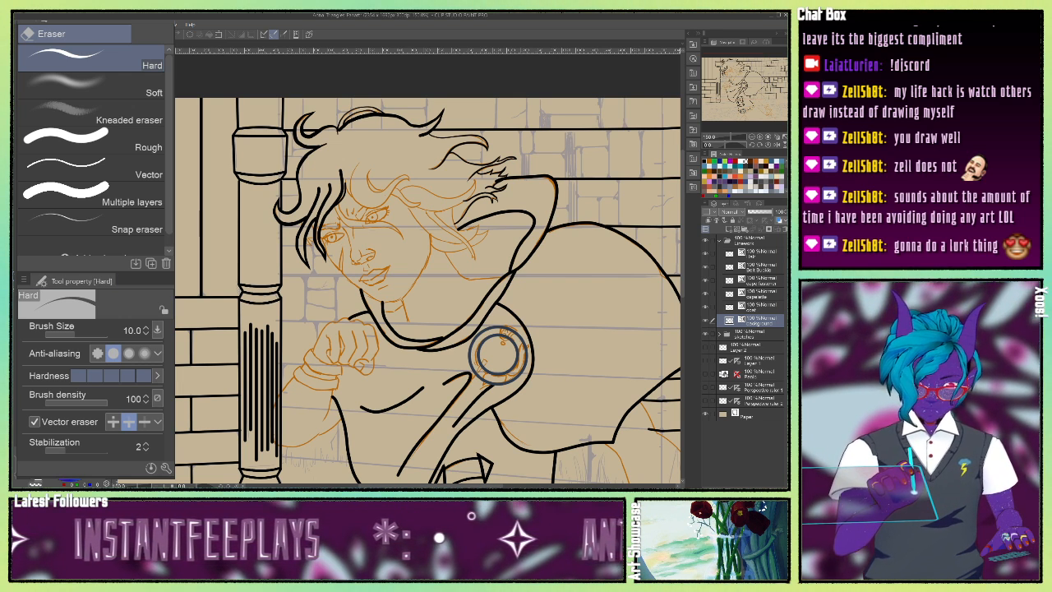
Make the Hair layer active again and choose the Adjust line width tool in Narrow mode.
key("y")
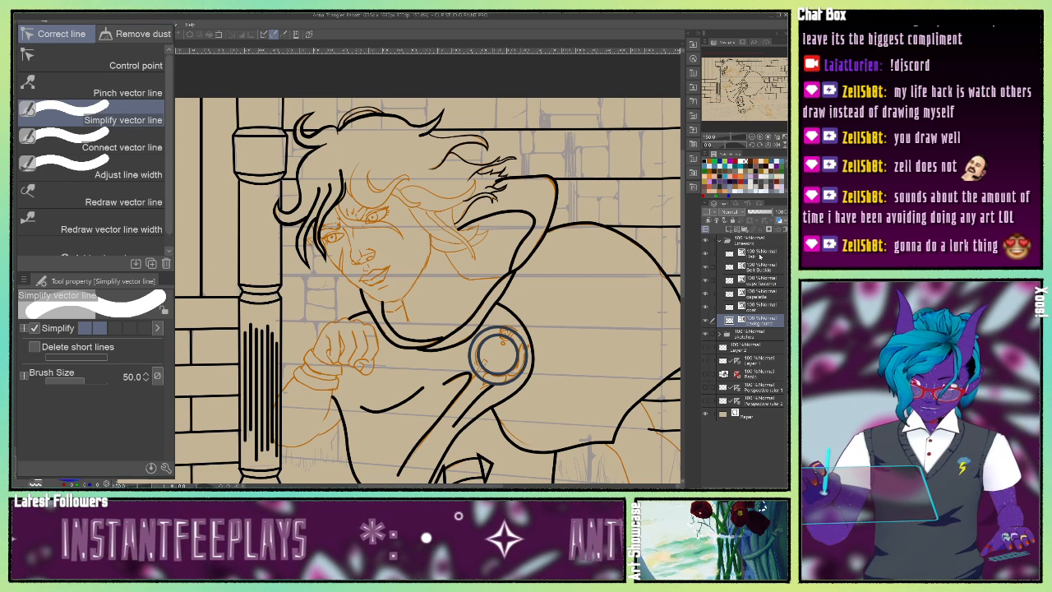
left_click(759, 256)
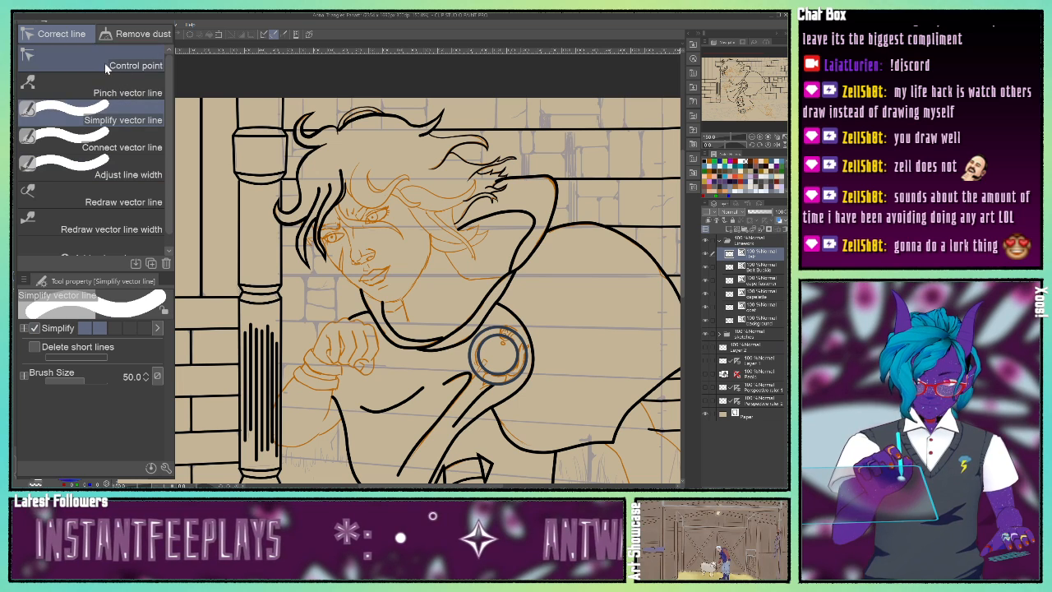
left_click(98, 169)
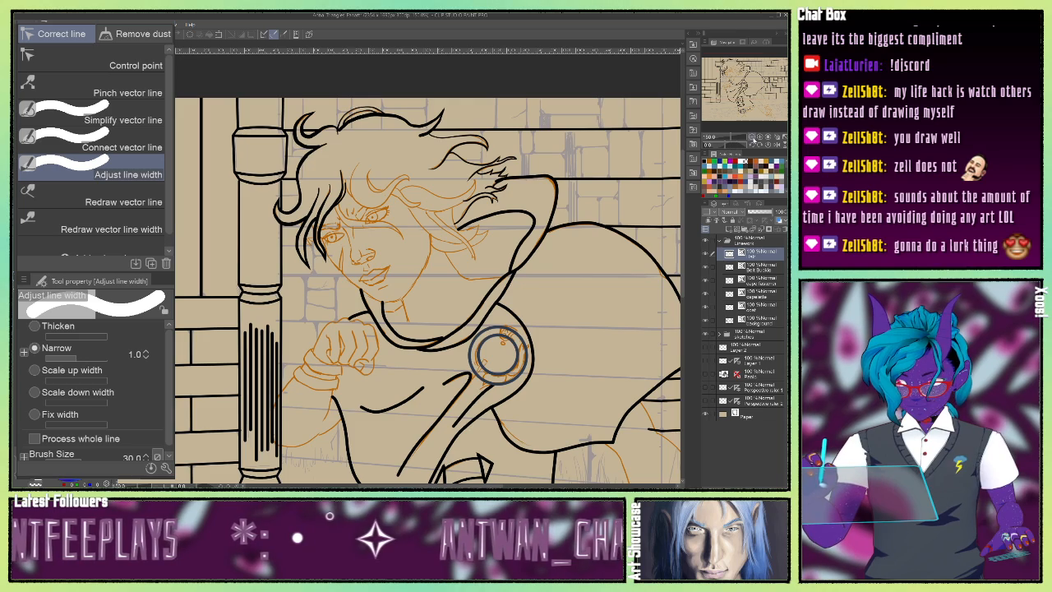
Examine the inked hair and overall linework at reduced size and again around the whole figure.
left_click(751, 136)
left_click(760, 138)
left_click(750, 137)
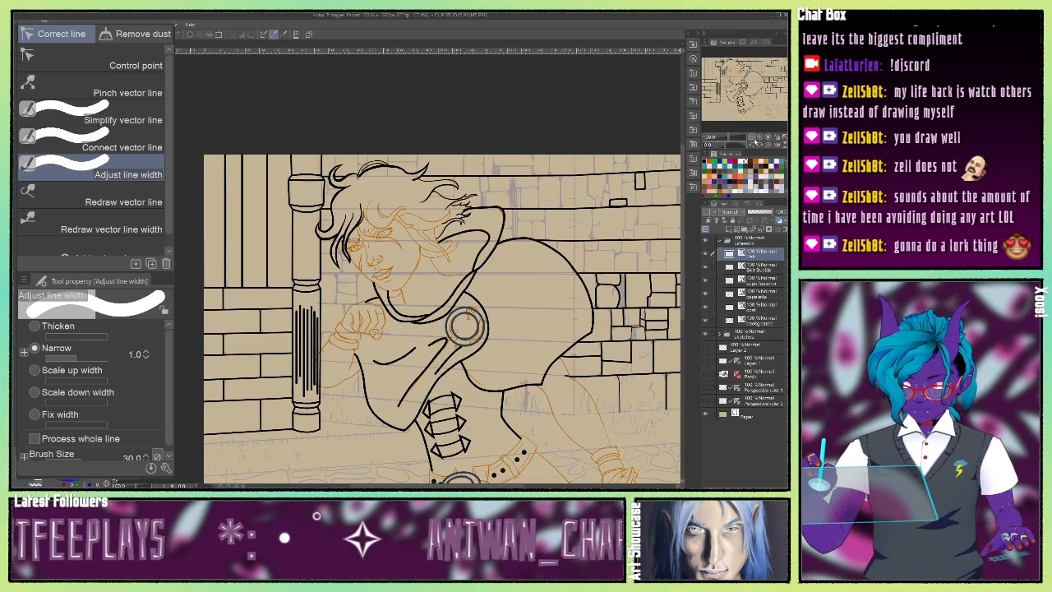
left_click(750, 137)
left_click(750, 138)
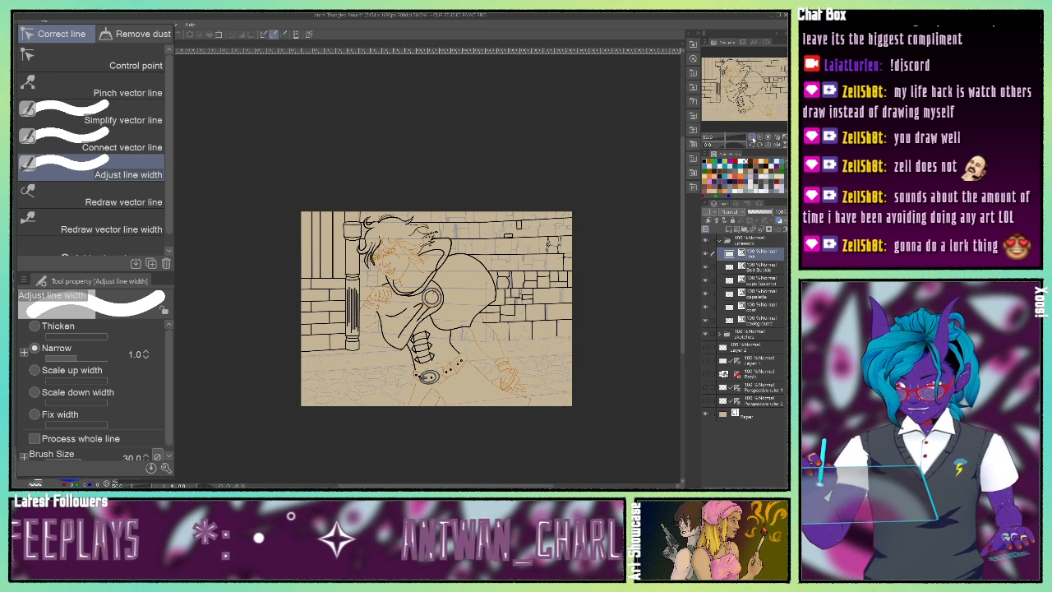
left_click(750, 137)
left_click(750, 137)
left_click(750, 137)
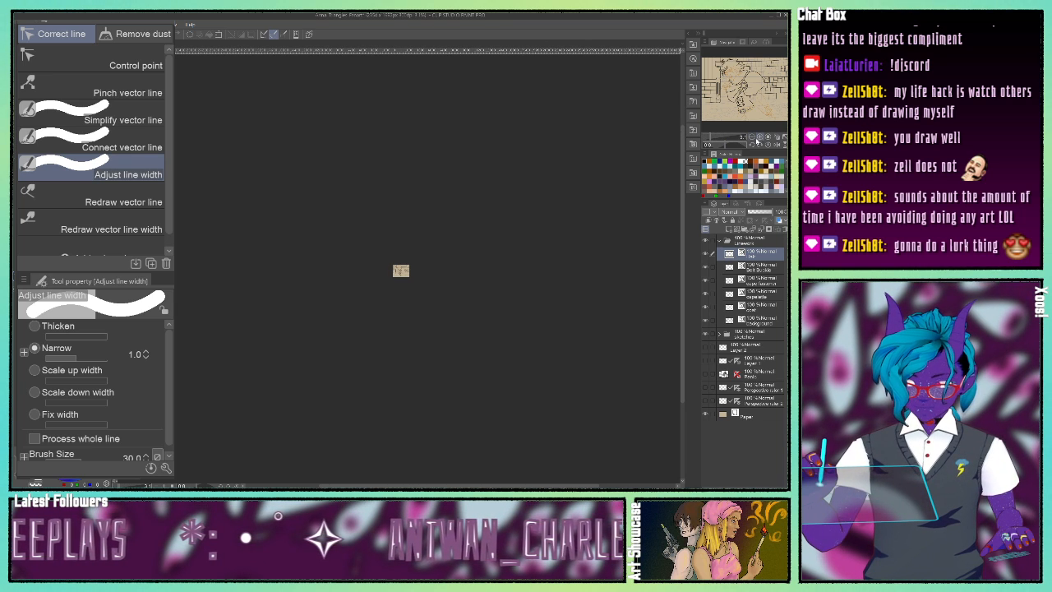
left_click(760, 137)
left_click(760, 137)
left_click(760, 137)
left_click(760, 137)
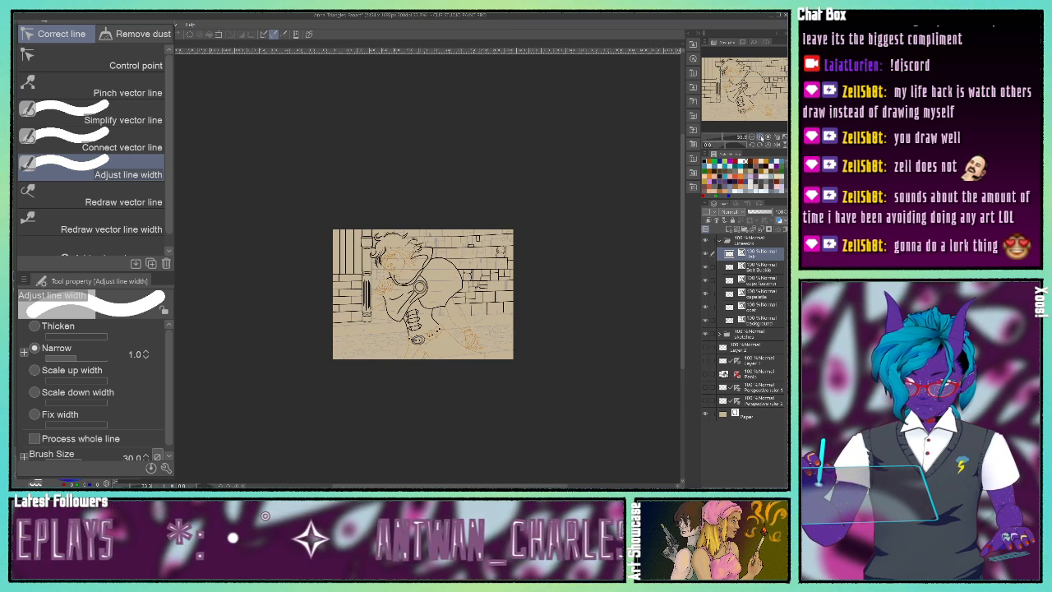
left_click(760, 137)
left_click(760, 137)
left_click(760, 138)
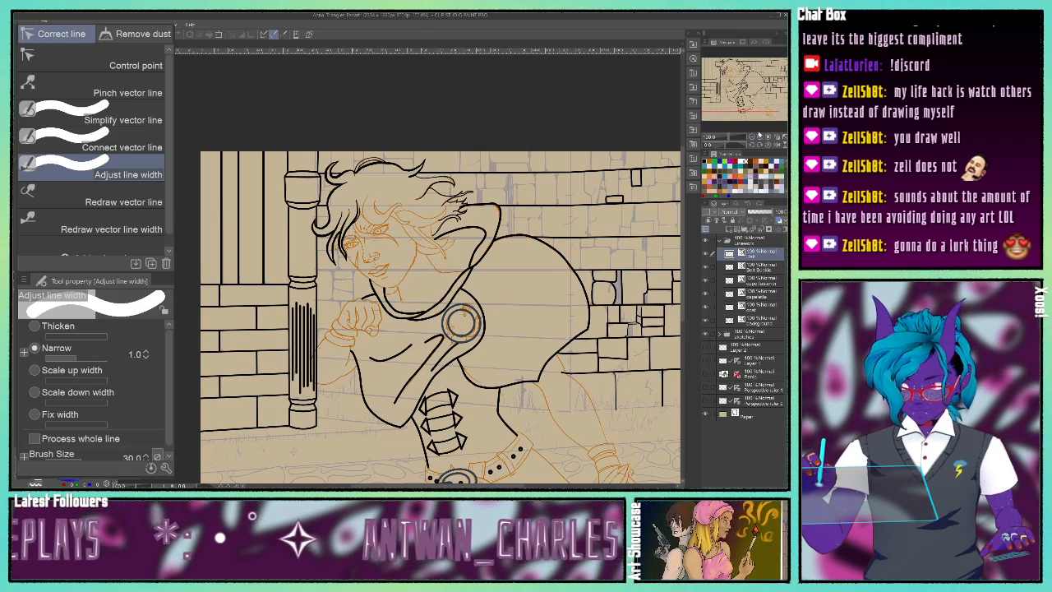
left_click_drag(755, 117, 758, 121)
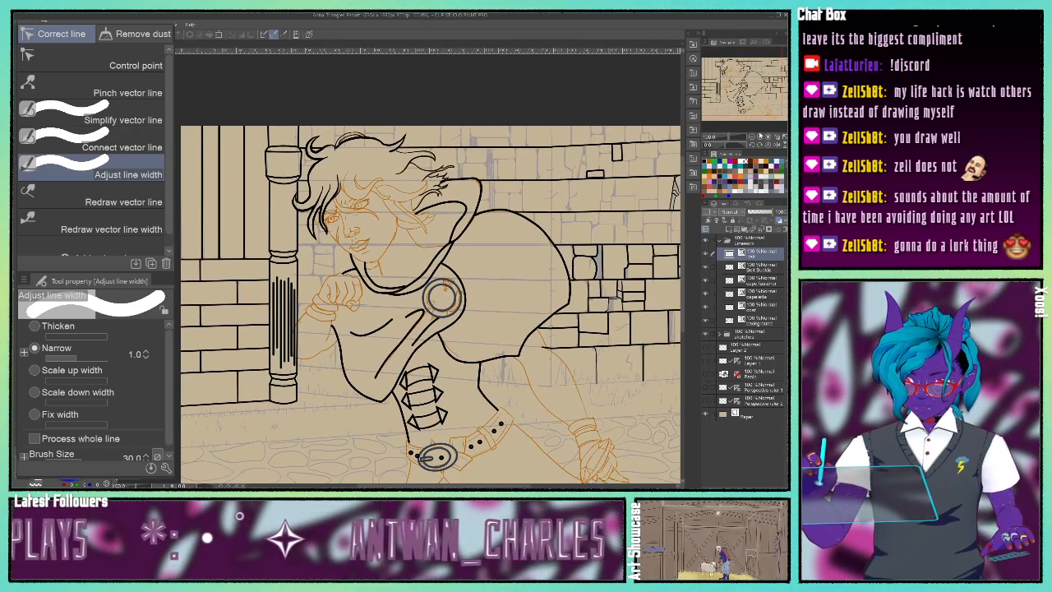
Examine the inked hair against the rest of the figure at several magnifications, from a thumbnail-sized page to a close view.
left_click(760, 137)
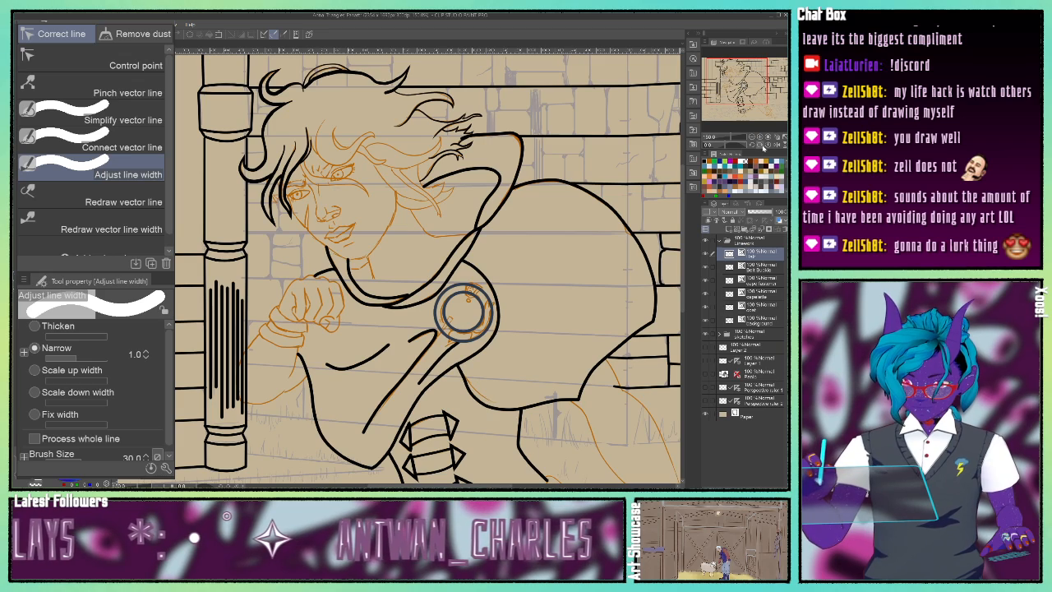
left_click(750, 137)
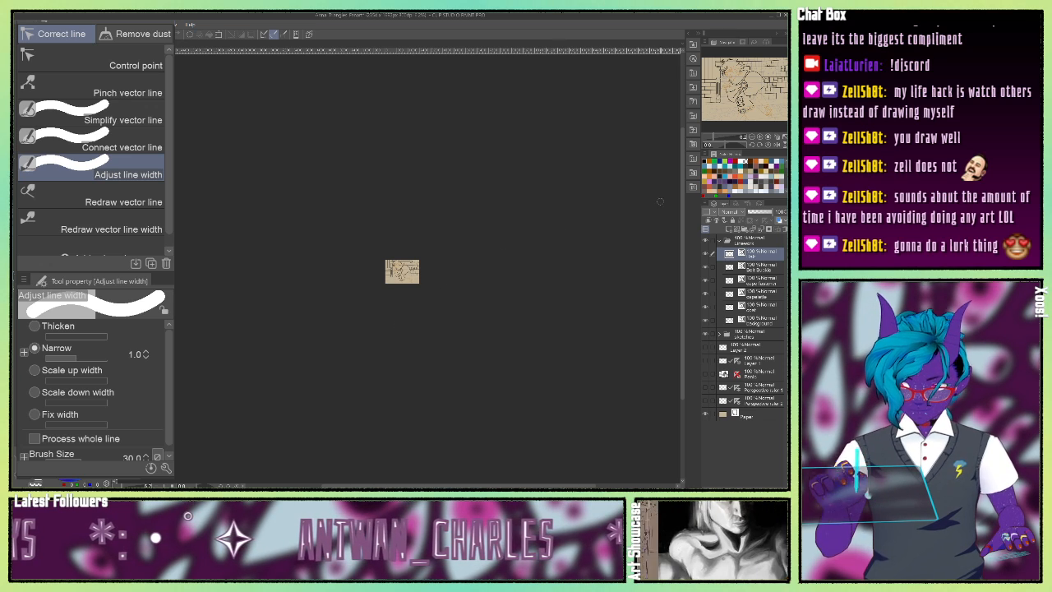
left_click(761, 137)
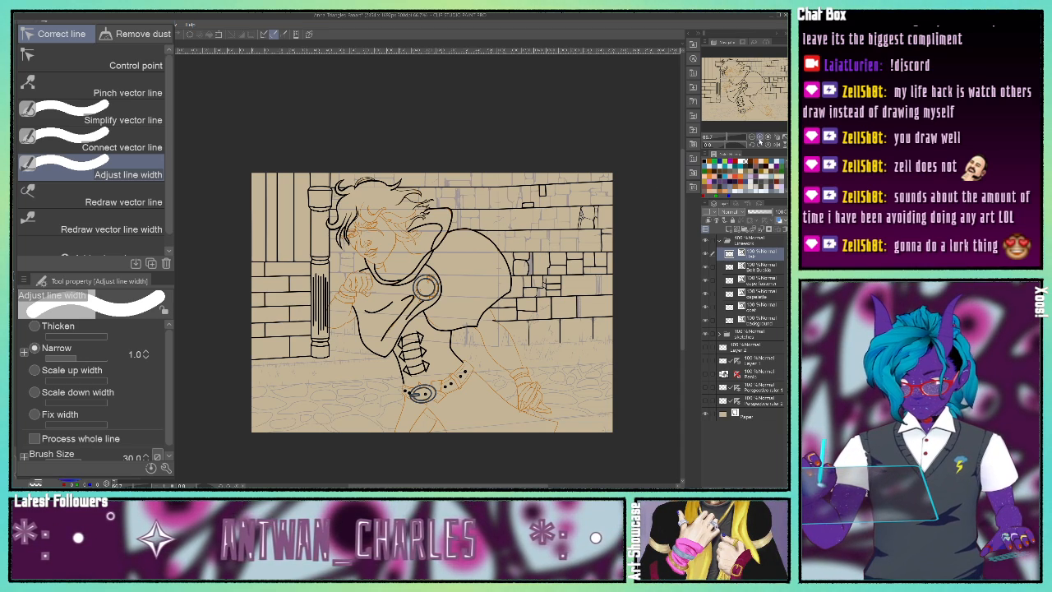
left_click(752, 137)
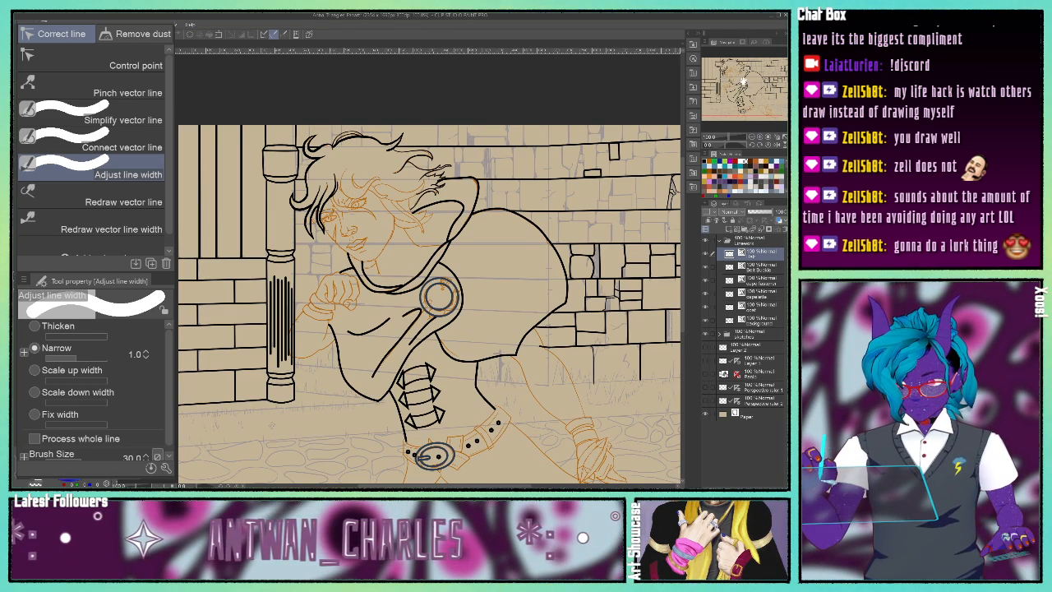
mouse_move(743, 81)
left_mouse_down()
mouse_move(754, 102)
mouse_move(751, 89)
left_mouse_up()
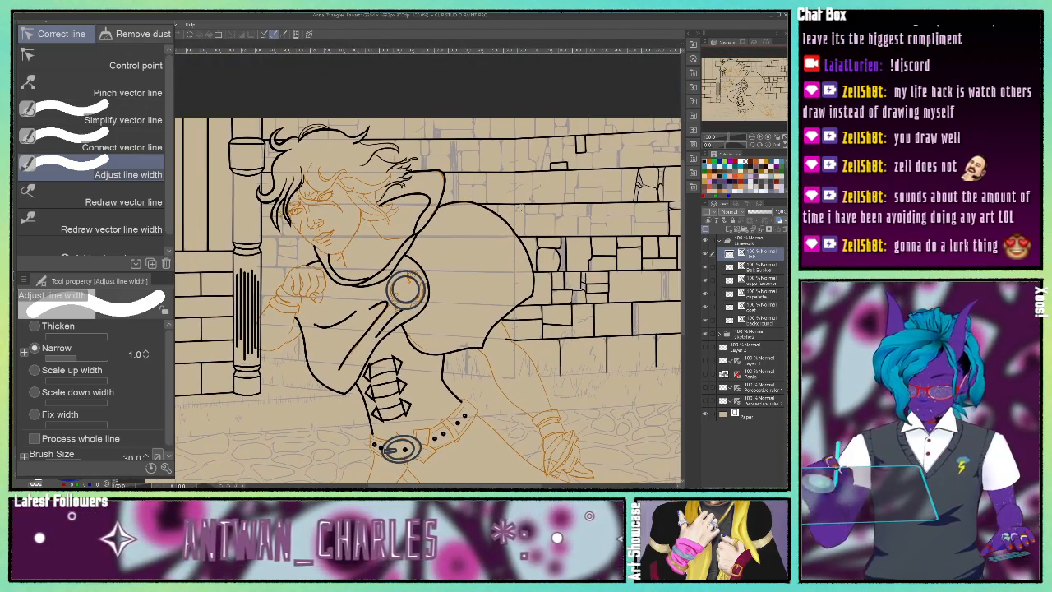
Ink two curved forelock strands over the forehead with the 15.0 G-pen, following the orange sketch on the Hair layer.
left_click(760, 137)
left_click(760, 137)
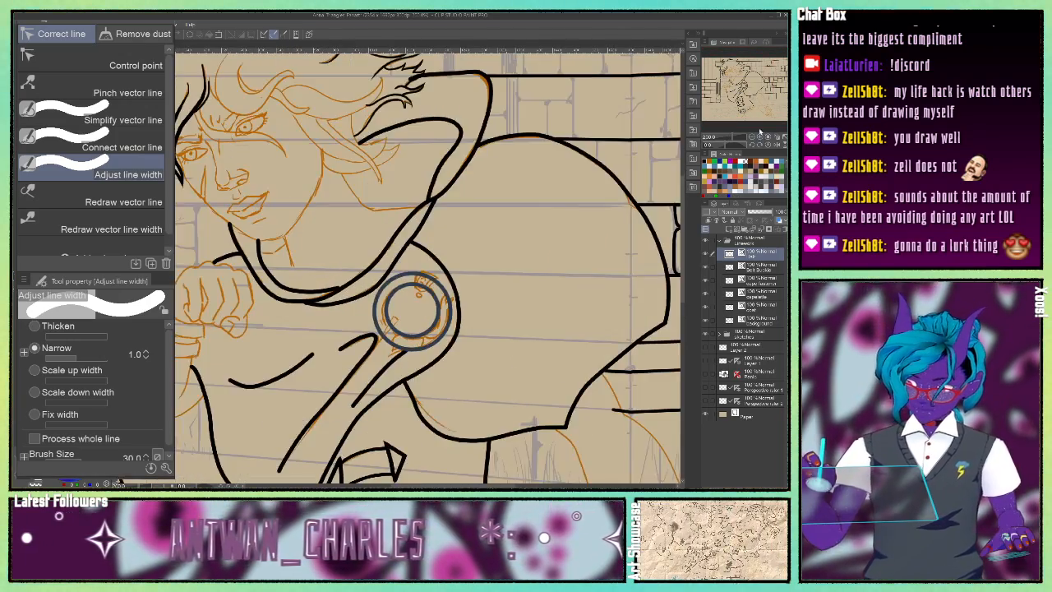
left_click_drag(742, 86, 740, 82)
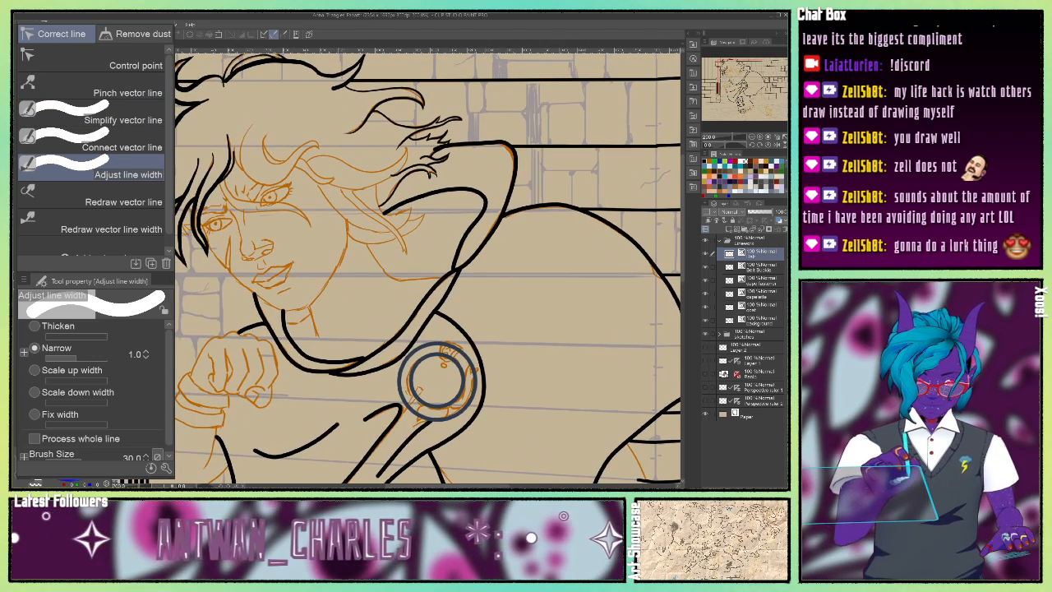
key("p")
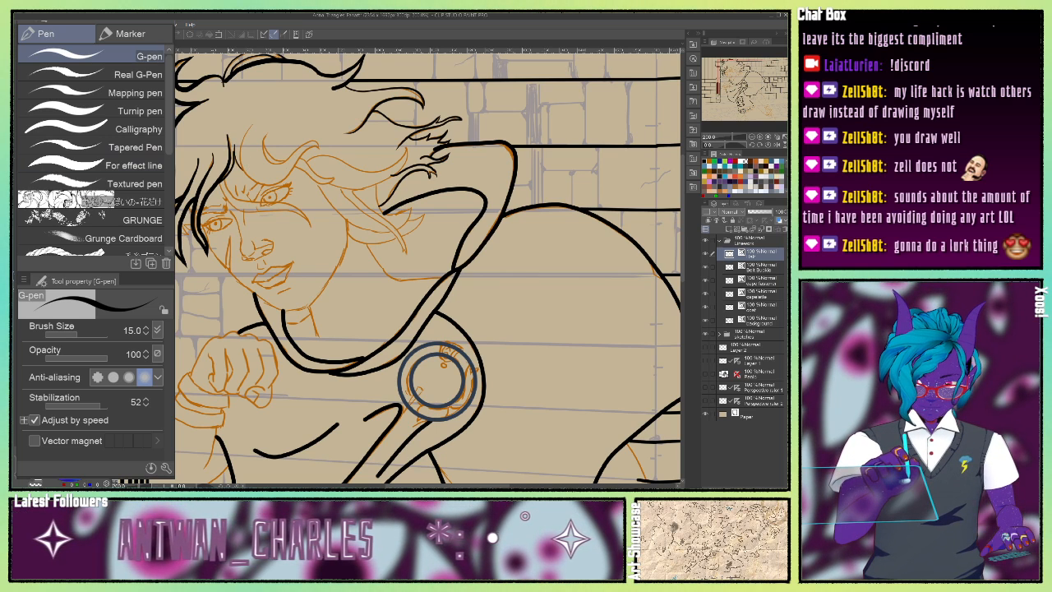
key("o")
left_click(233, 165)
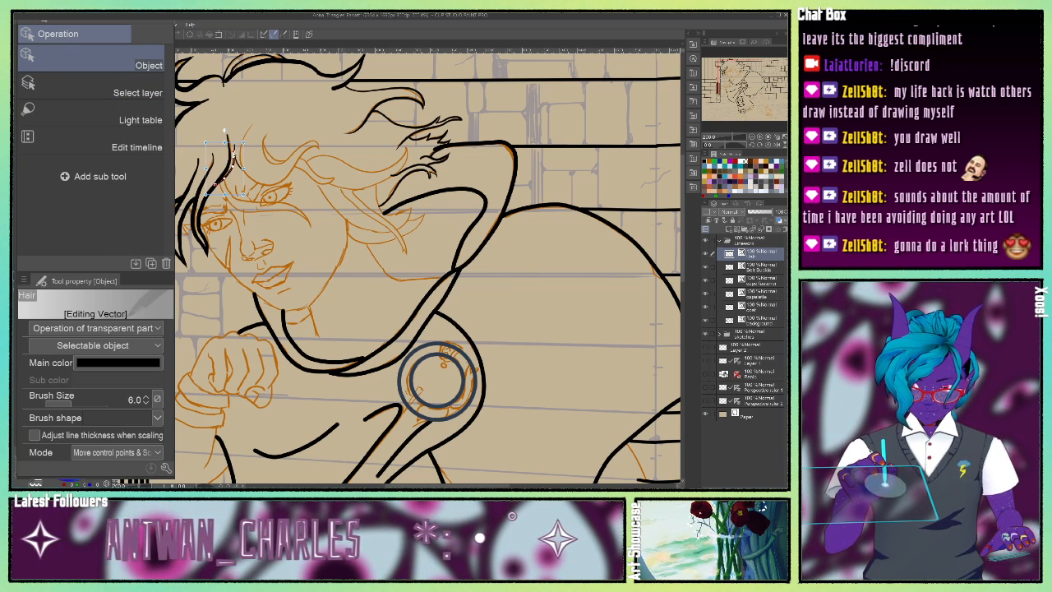
left_click(295, 220)
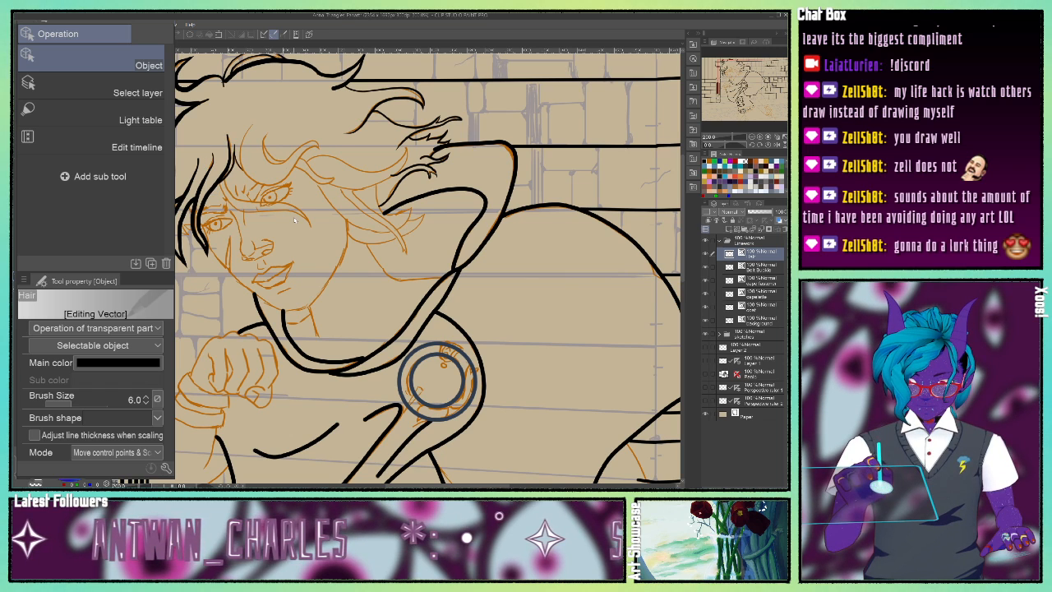
key("p")
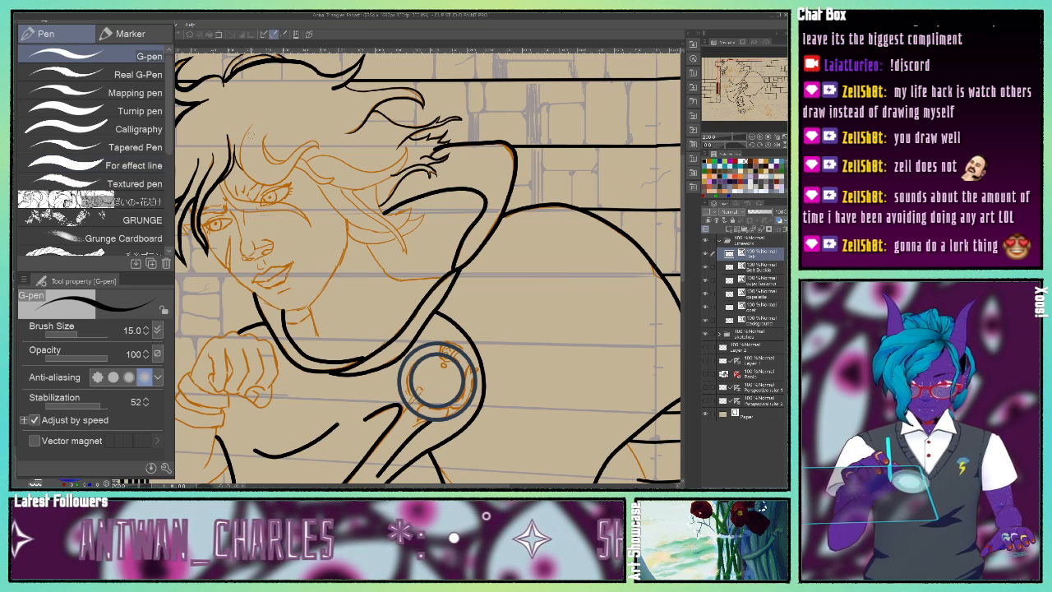
mouse_move(250, 128)
left_mouse_down()
mouse_move(240, 174)
mouse_move(259, 185)
mouse_move(327, 144)
left_mouse_up()
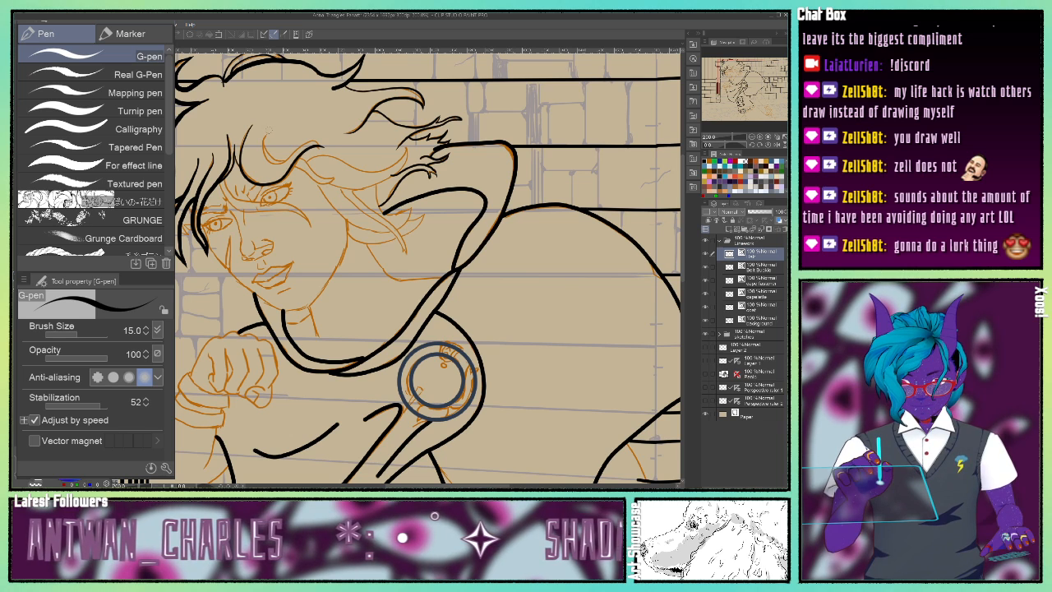
mouse_move(268, 131)
left_mouse_down()
mouse_move(263, 161)
mouse_move(321, 141)
mouse_move(328, 149)
left_mouse_up()
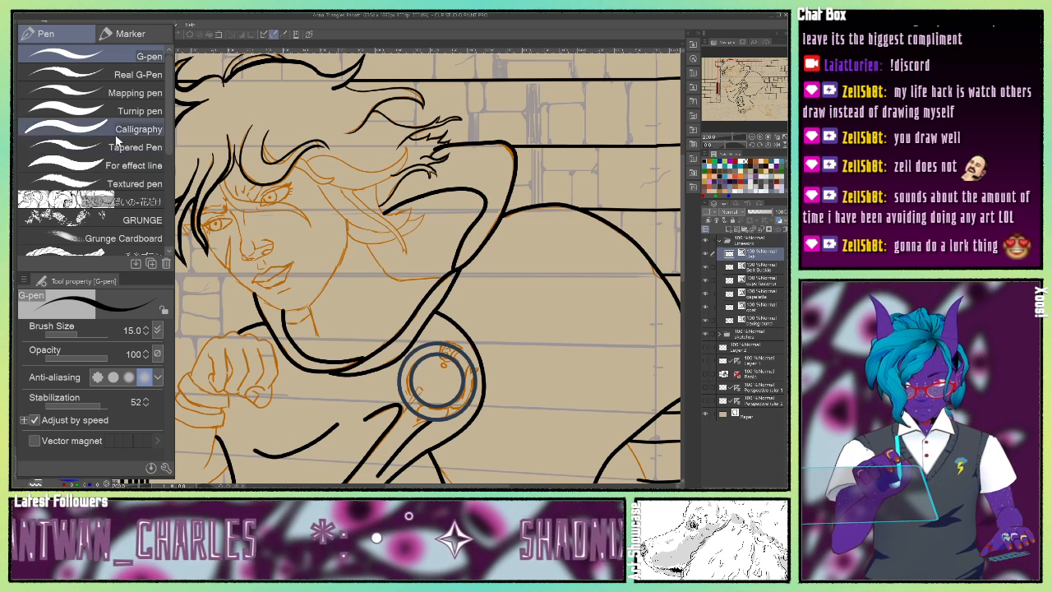
Select the two new forehead strands as vector objects and refine where their tips meet.
key("o")
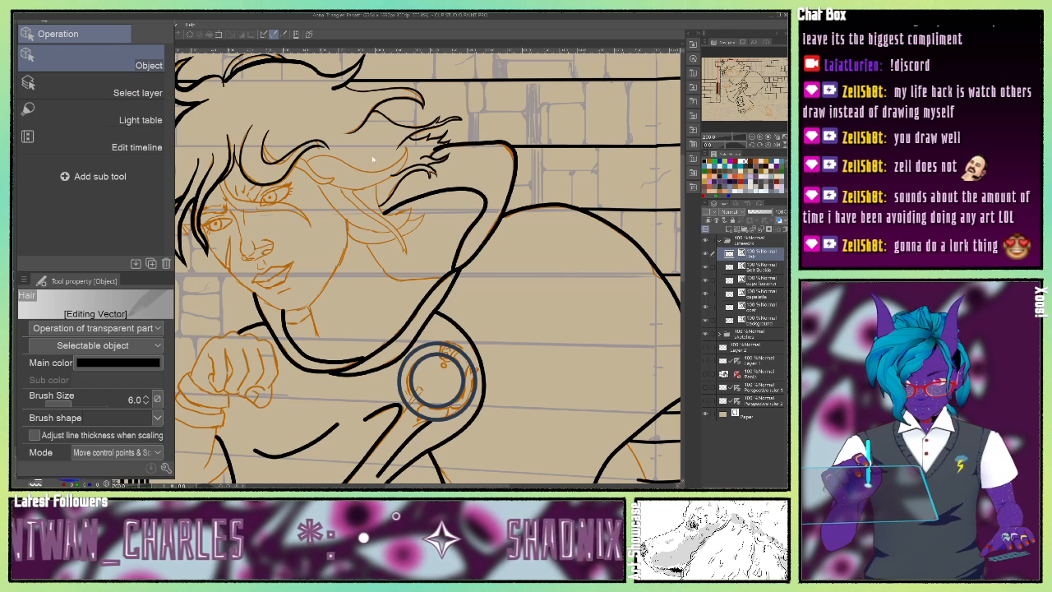
left_click(295, 146)
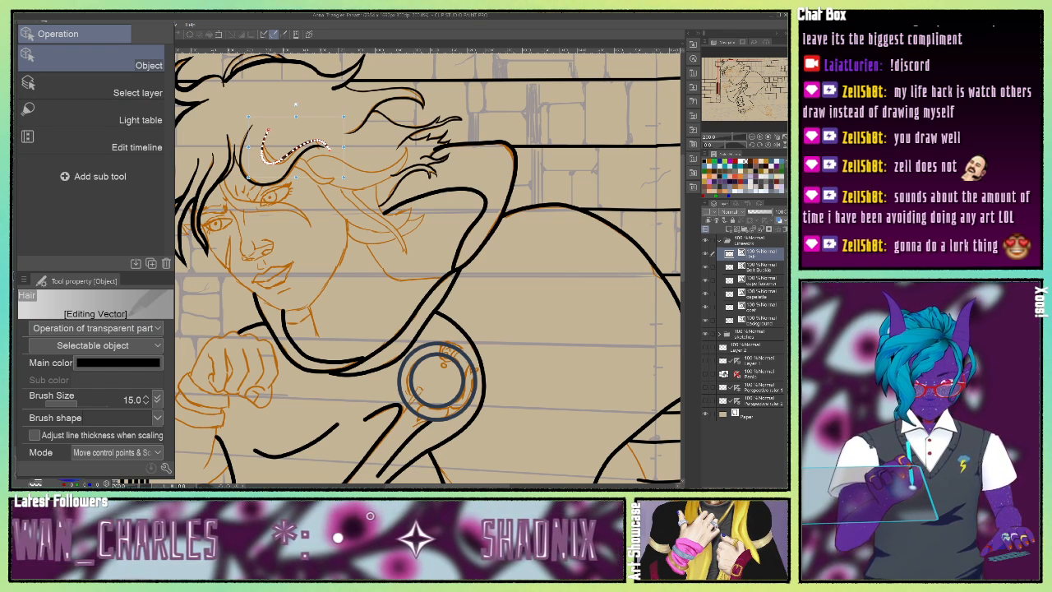
key("y")
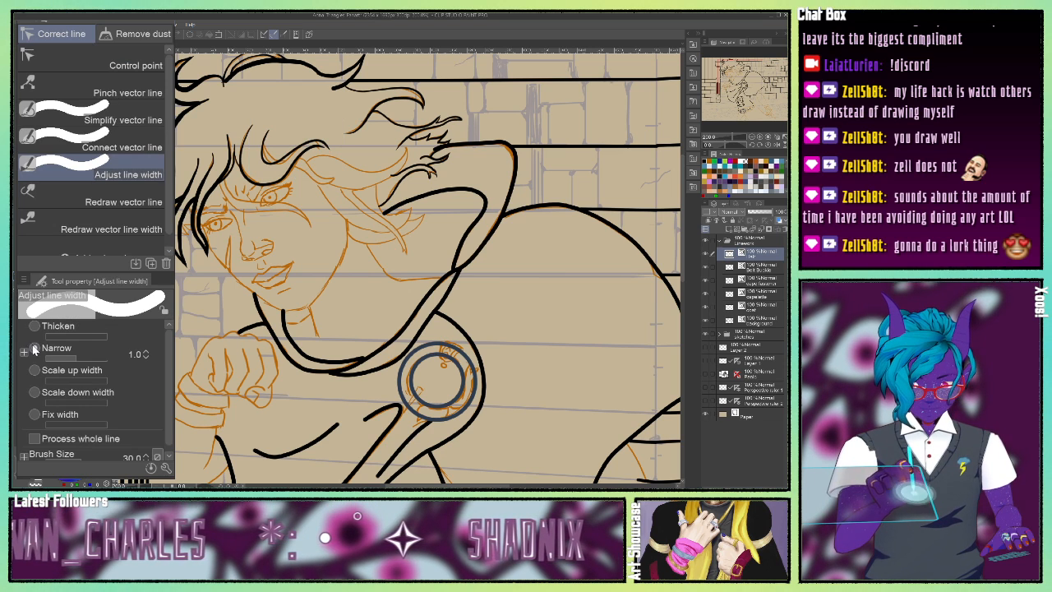
left_click(79, 122)
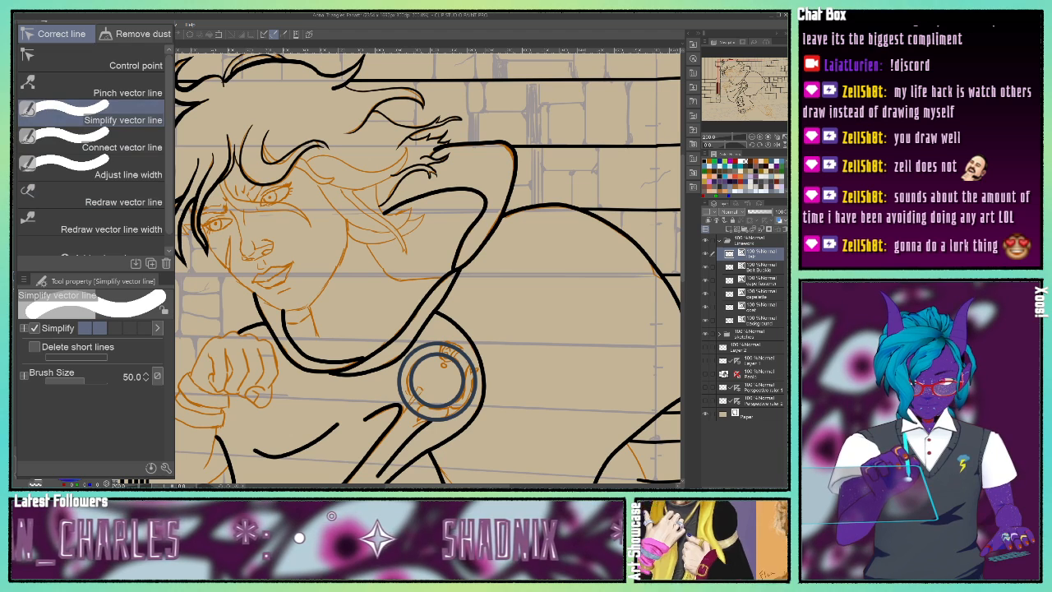
key("o")
left_click(324, 144)
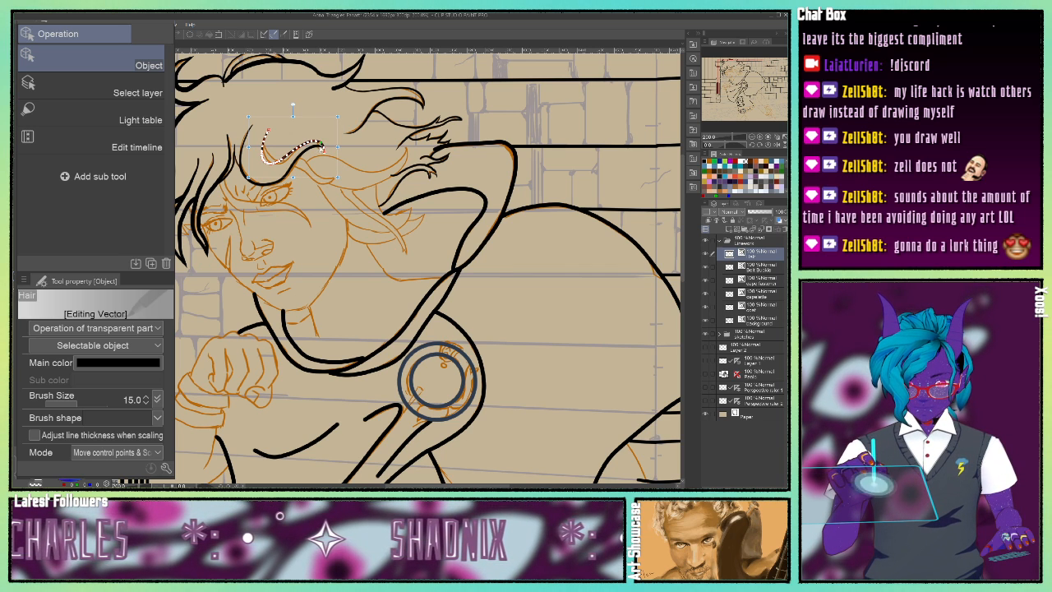
left_click(313, 149)
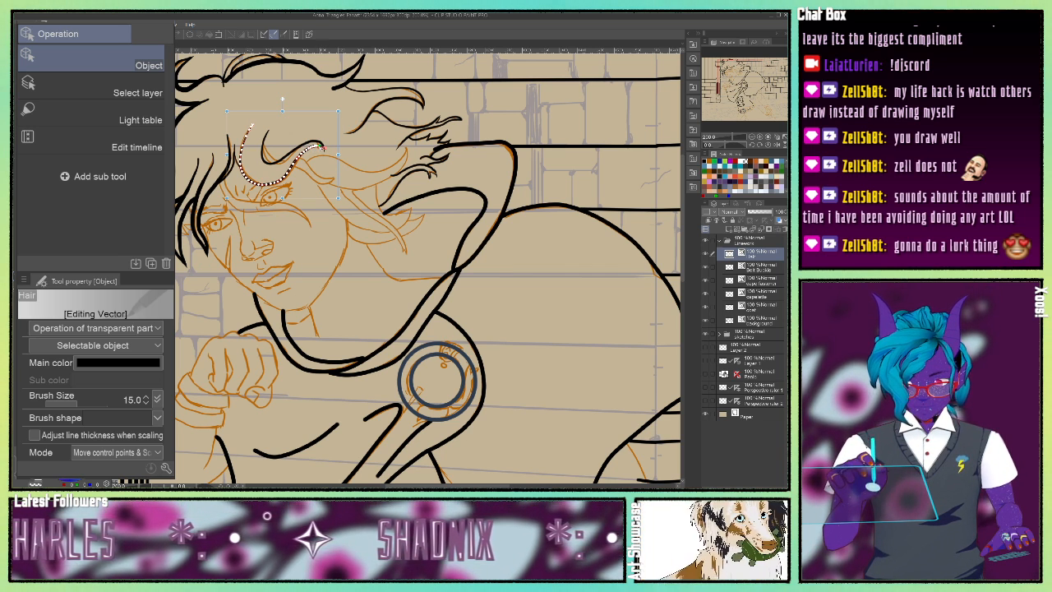
left_click(359, 161)
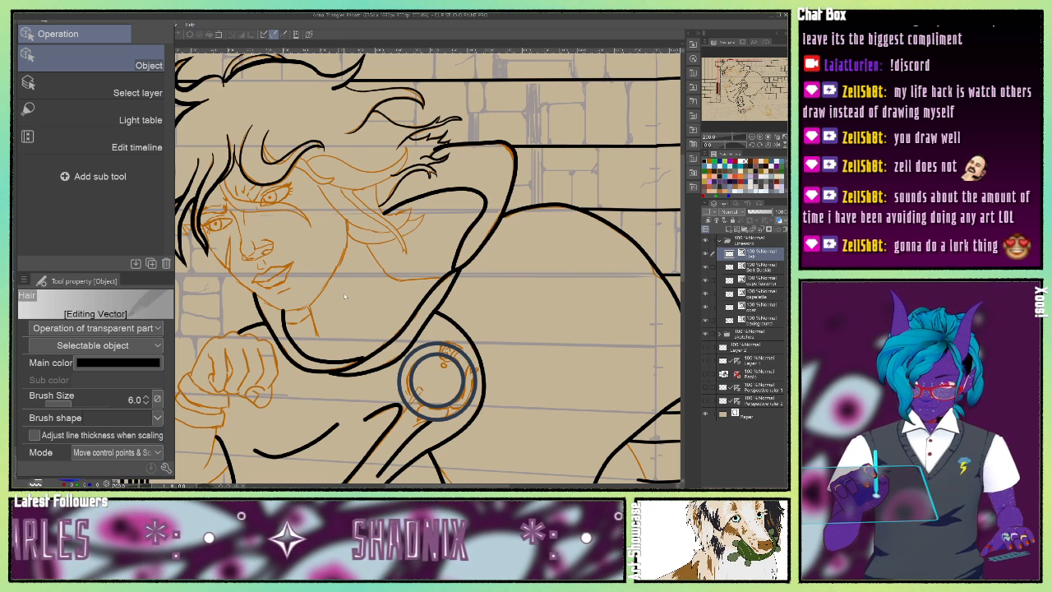
Ink another short curved strand above the brow and set the Adjust line width tool to Thicken for the forehead strands.
key("p")
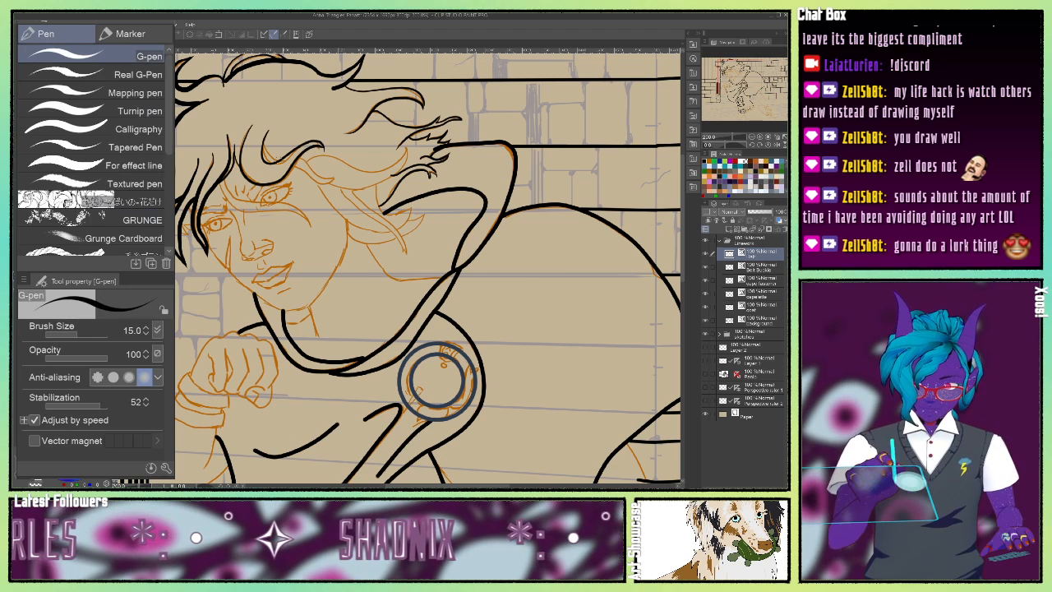
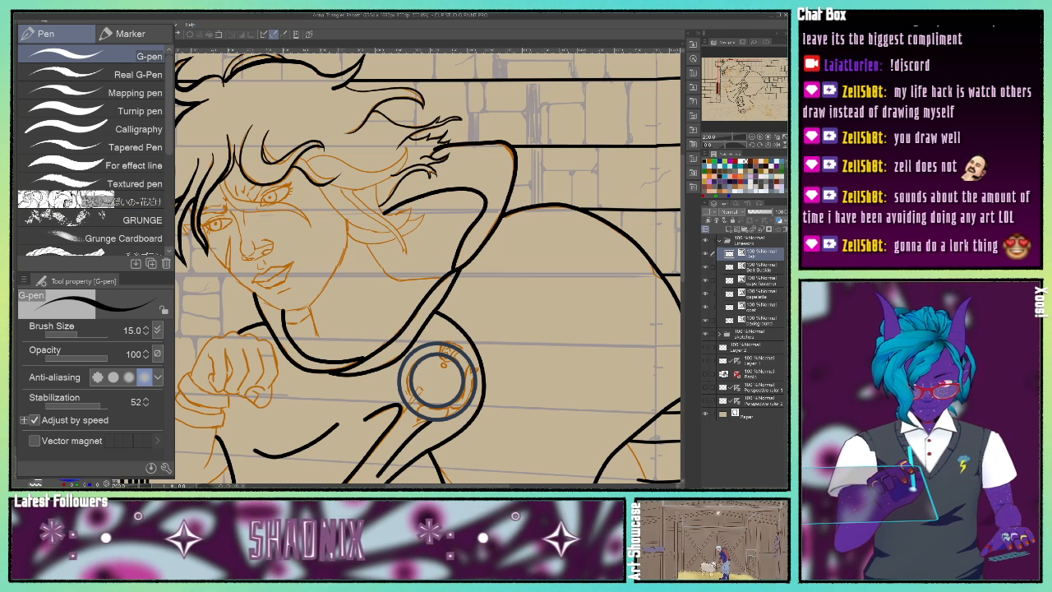
key("y")
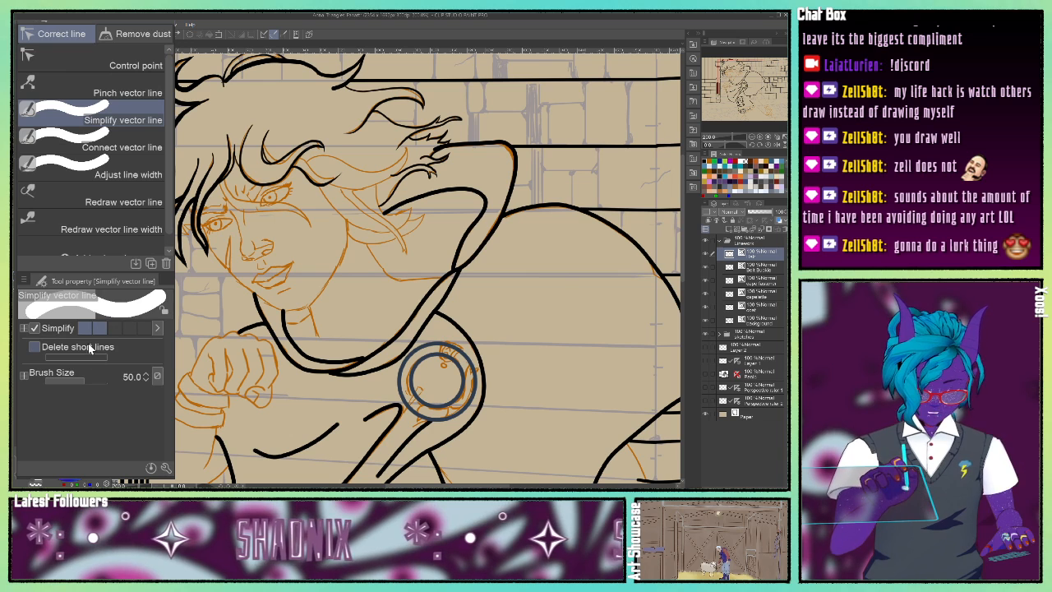
left_click(91, 168)
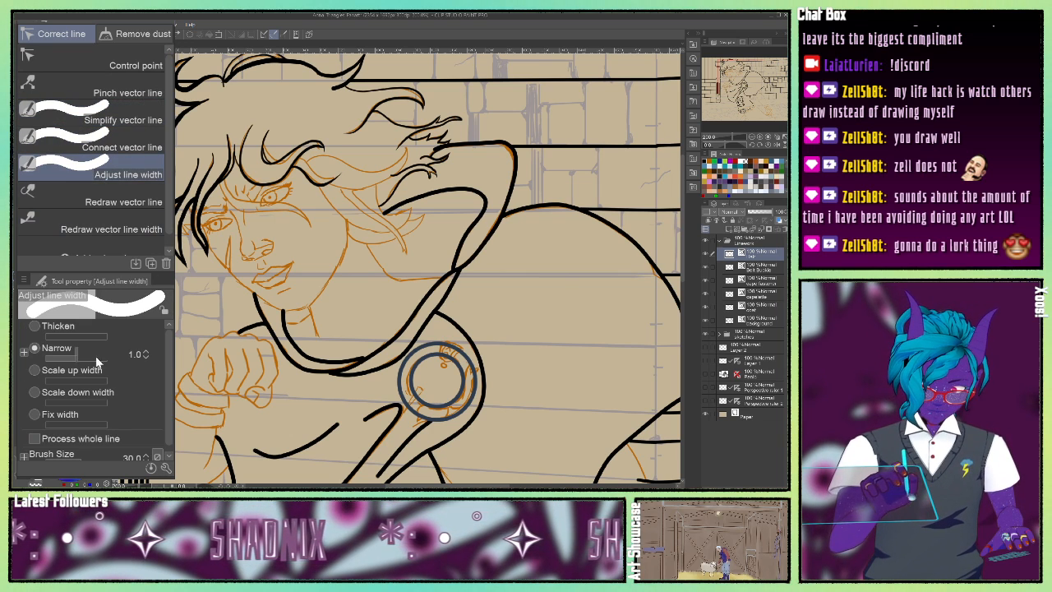
left_click(57, 326)
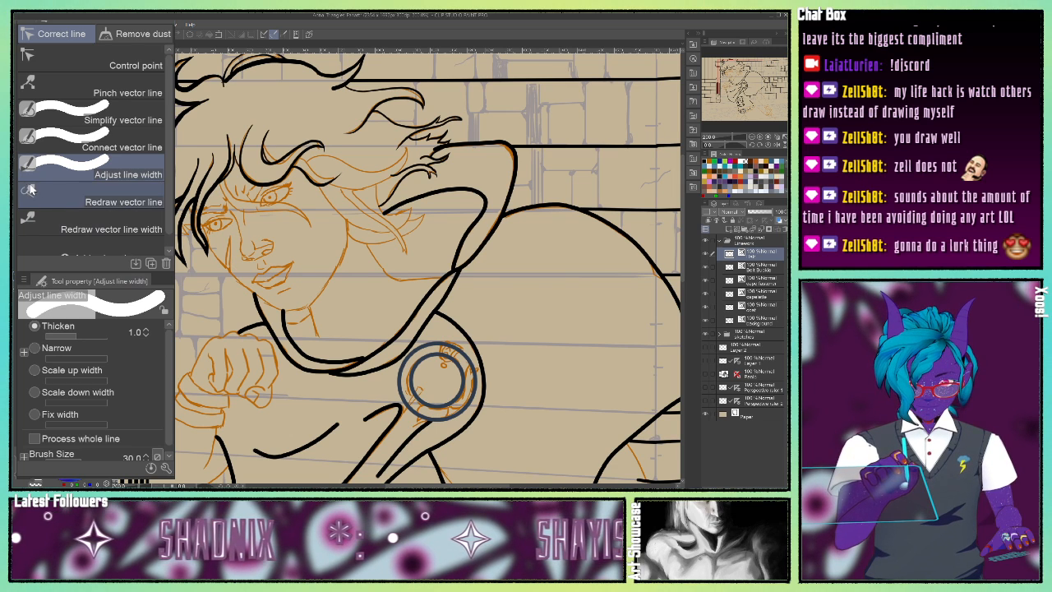
Ink the two long strands sweeping across the brow and over the eye with the 15.0 G-pen.
key("p")
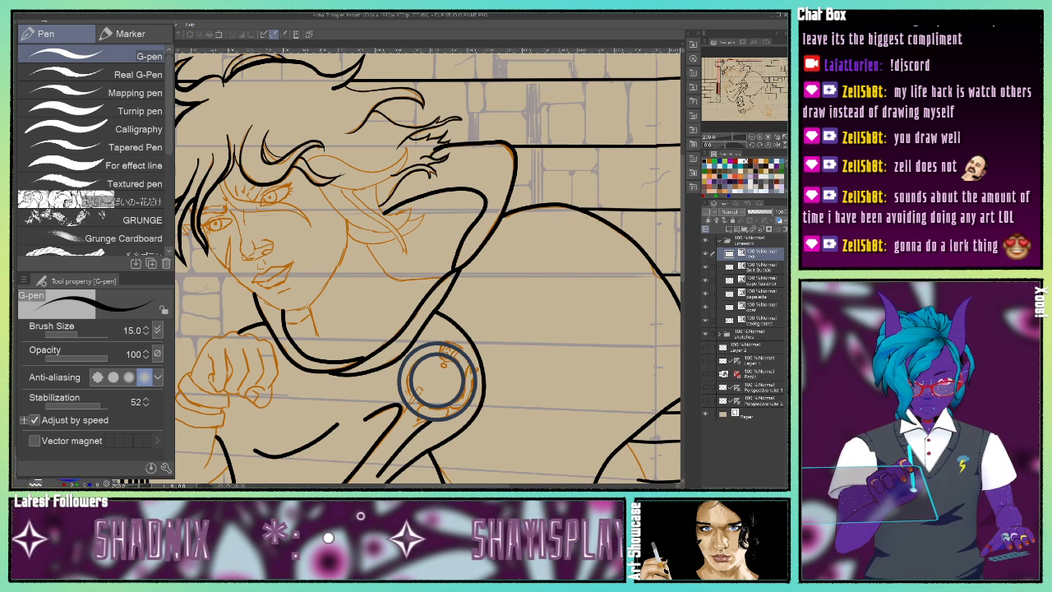
key("e")
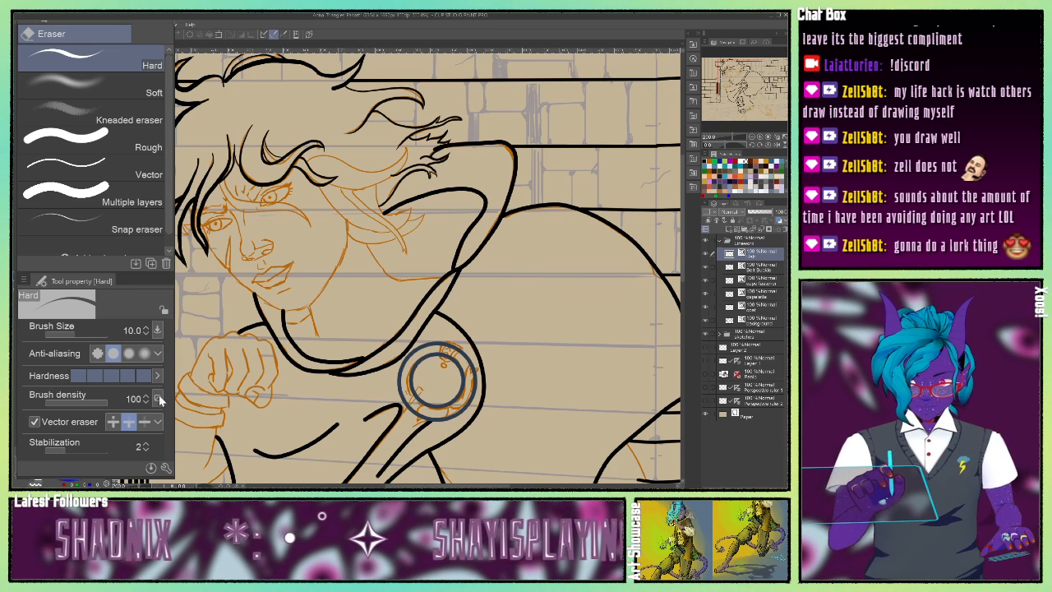
key("p")
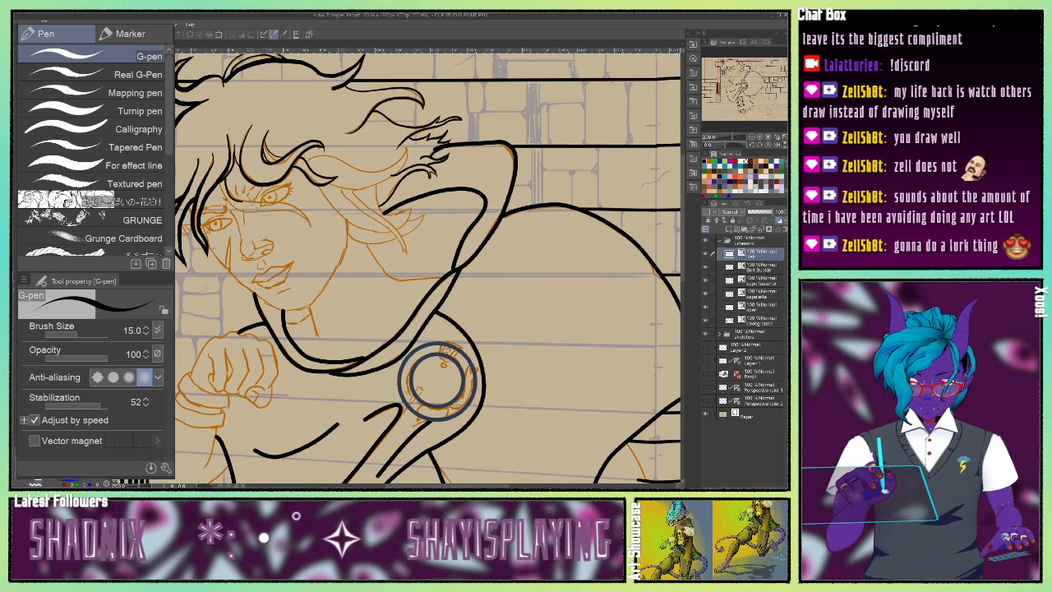
mouse_move(241, 202)
left_mouse_down()
mouse_move(277, 198)
mouse_move(309, 214)
left_mouse_up()
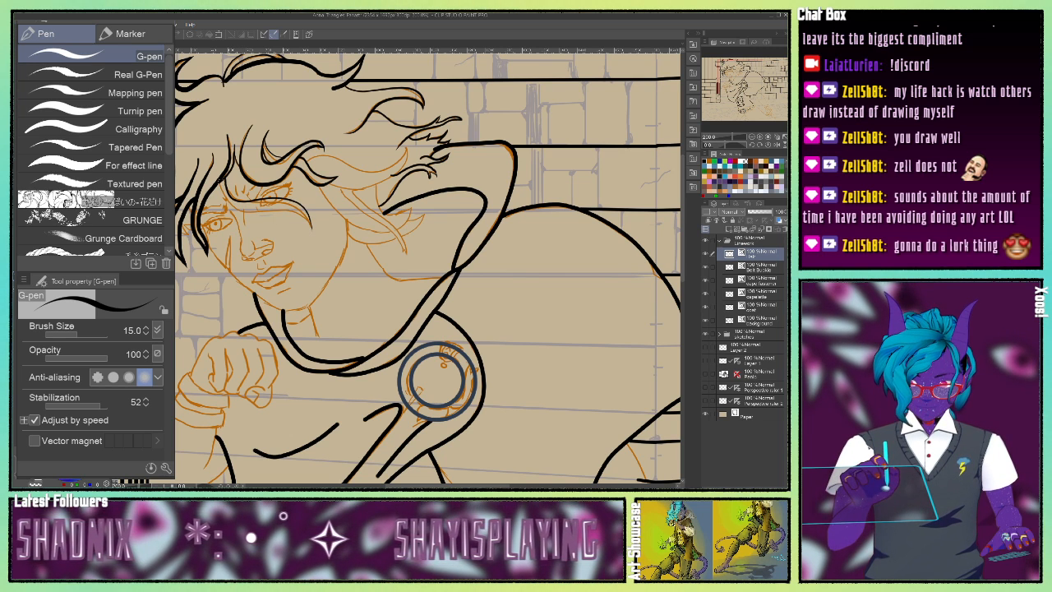
mouse_move(217, 183)
left_mouse_down()
mouse_move(229, 208)
mouse_move(293, 209)
mouse_move(314, 225)
left_mouse_up()
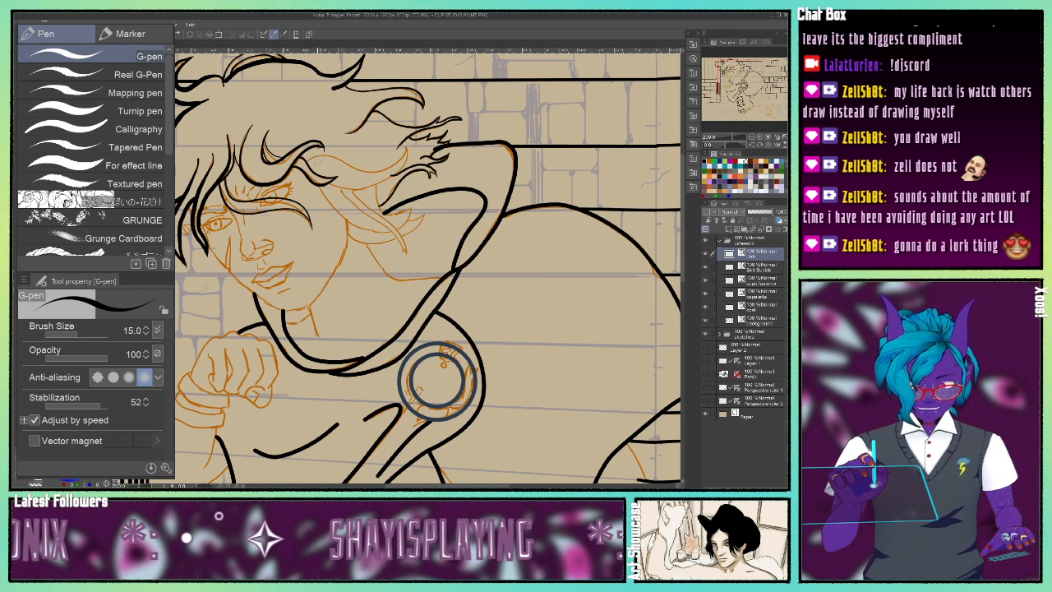
Ink the swept-back strand running beside the temple with the 15.0 G-pen and simplify its vector line on the Hair layer.
mouse_move(306, 160)
left_mouse_down()
mouse_move(370, 171)
mouse_move(393, 166)
mouse_move(411, 144)
mouse_move(400, 172)
mouse_move(373, 189)
left_mouse_up()
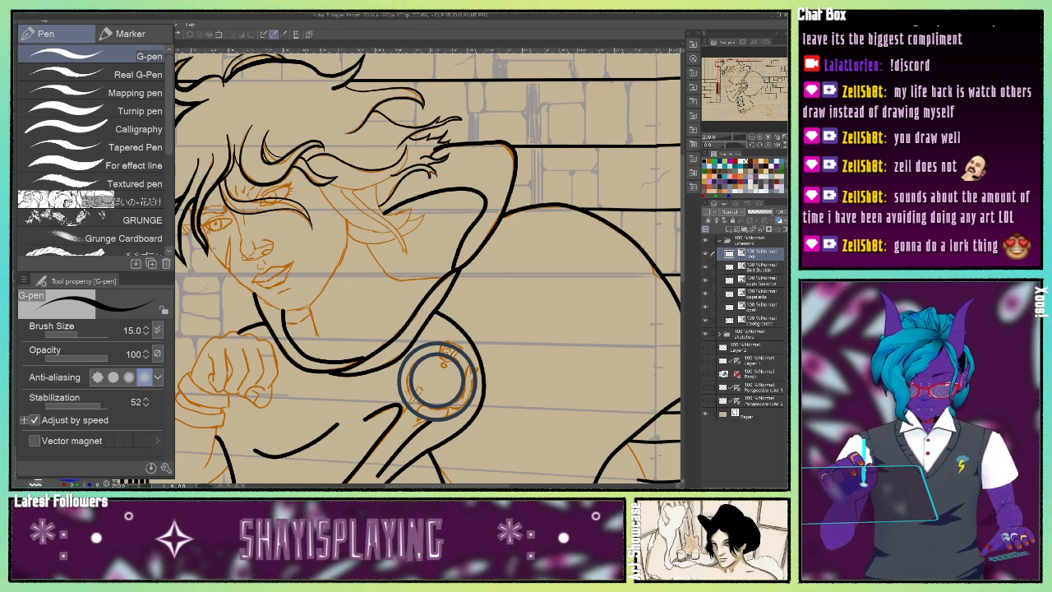
mouse_move(406, 162)
left_mouse_down()
mouse_move(379, 182)
mouse_move(330, 186)
left_mouse_up()
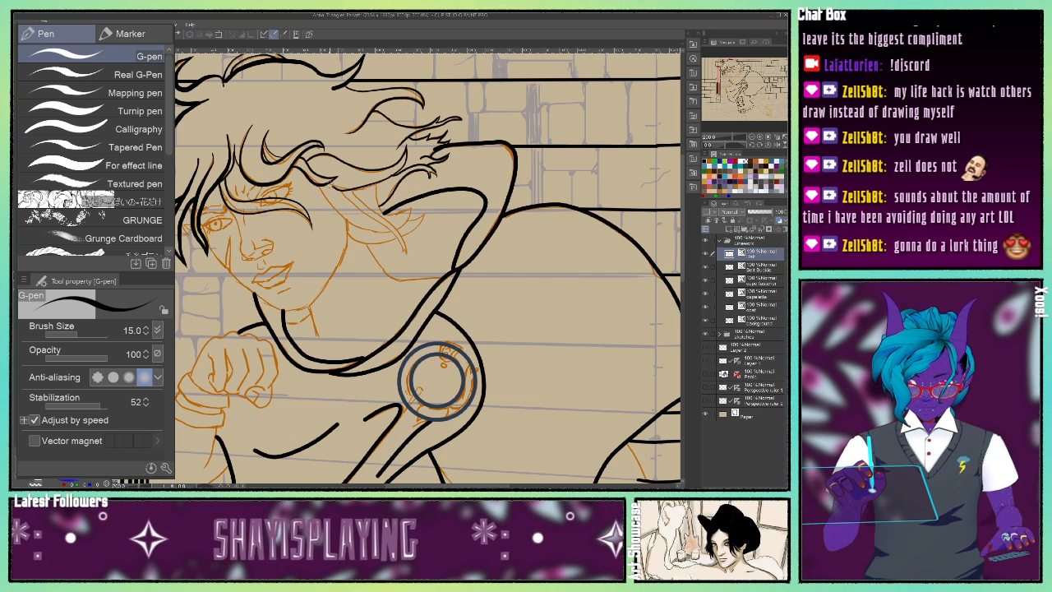
key("o")
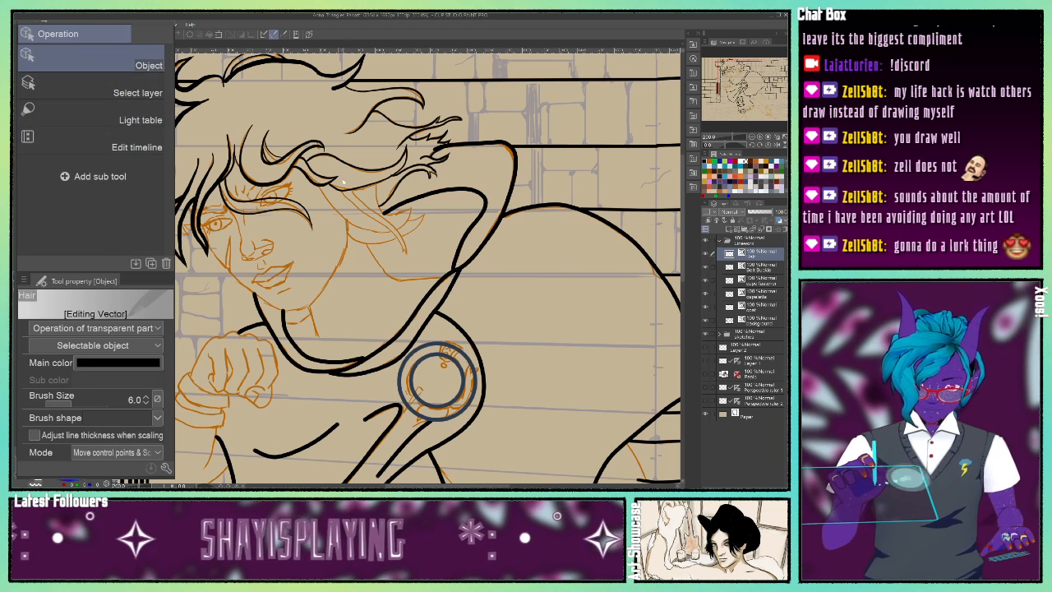
left_click(372, 183)
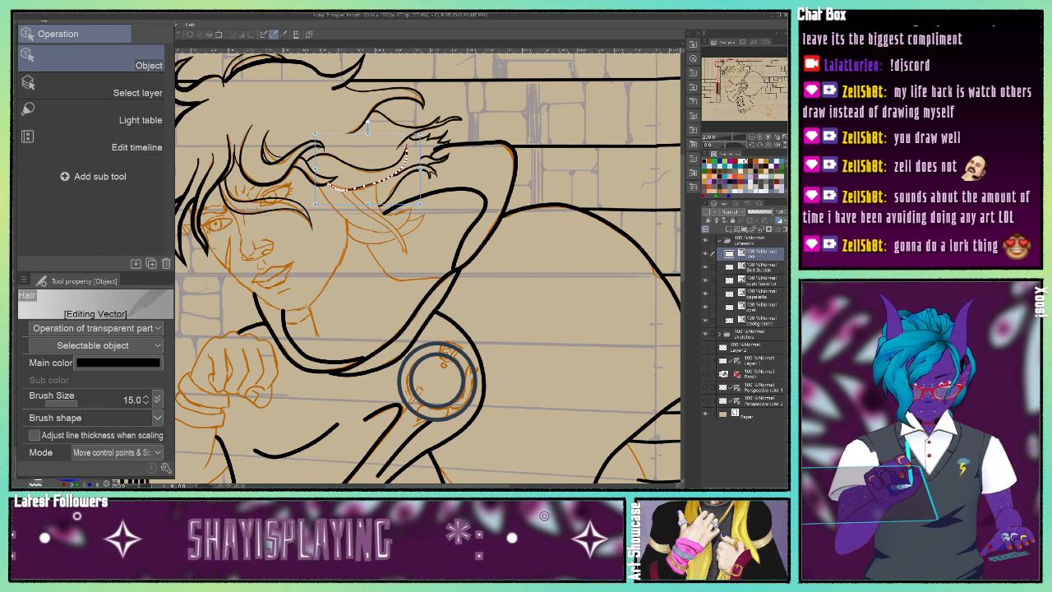
key("t")
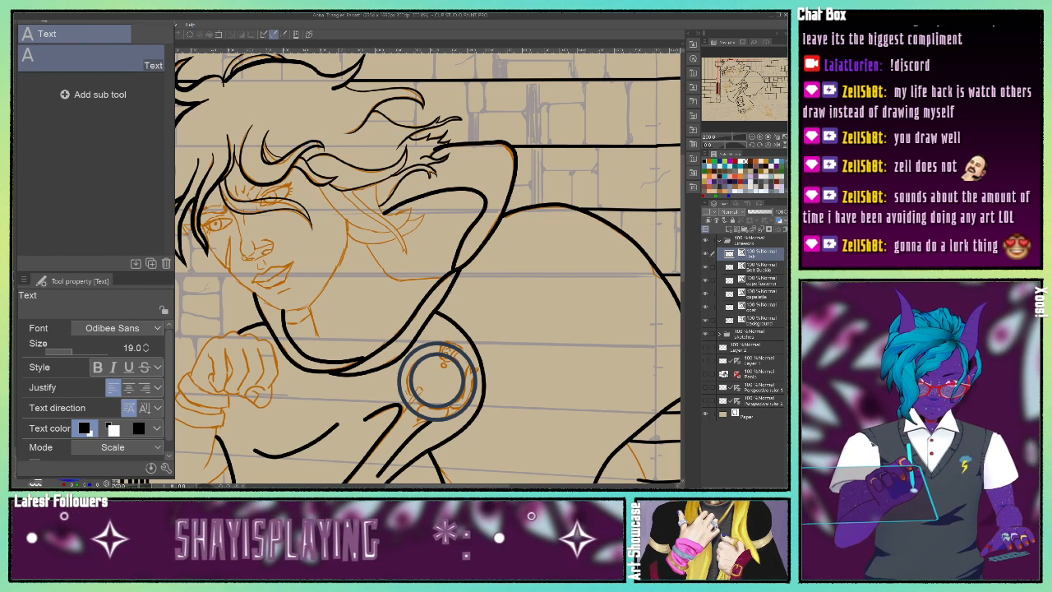
key("y")
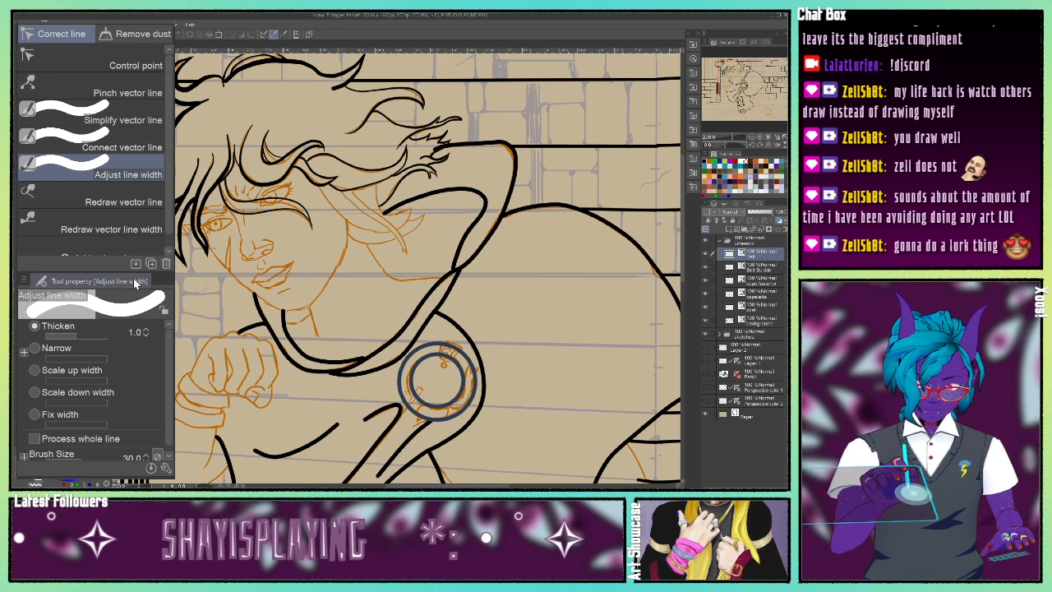
left_click(90, 115)
left_click_drag(330, 186, 356, 190)
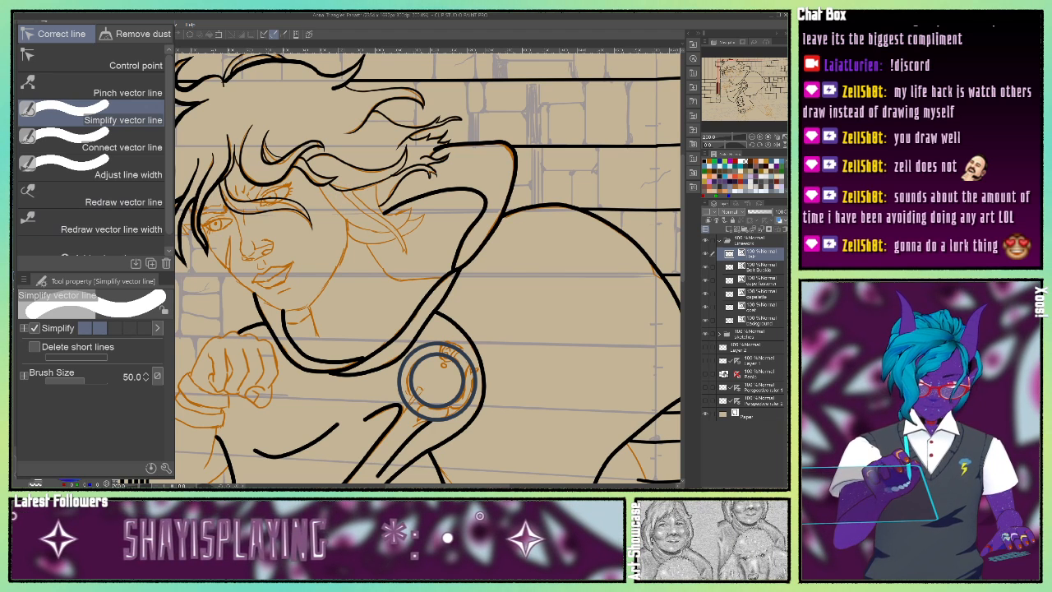
key("o")
left_click(346, 196)
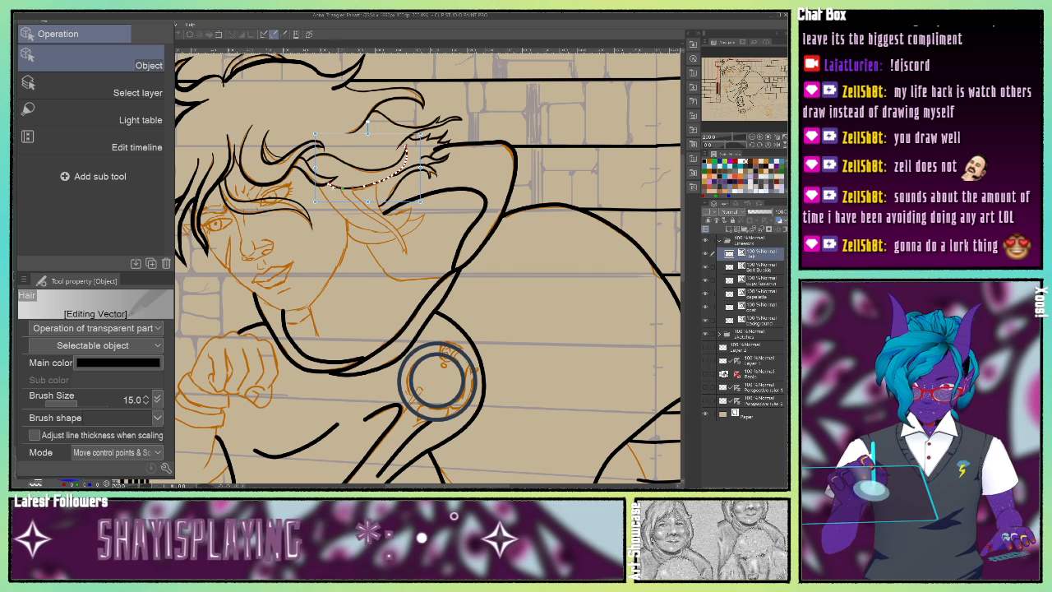
left_click(416, 372)
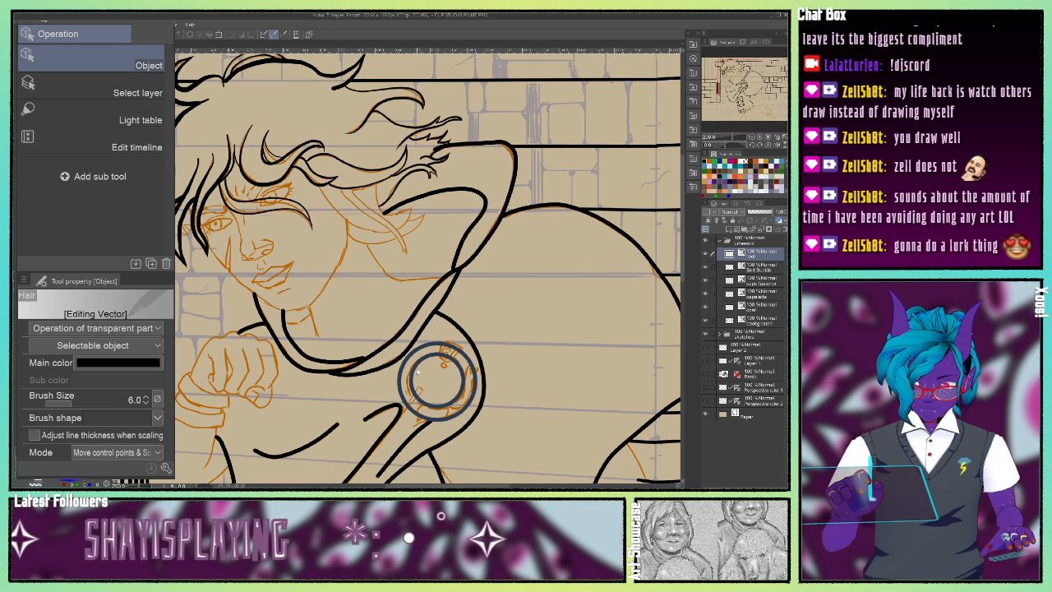
Delete surplus control points from the short strand at the end of the swept-back lock and check the neighbouring vector lines.
left_click(413, 170)
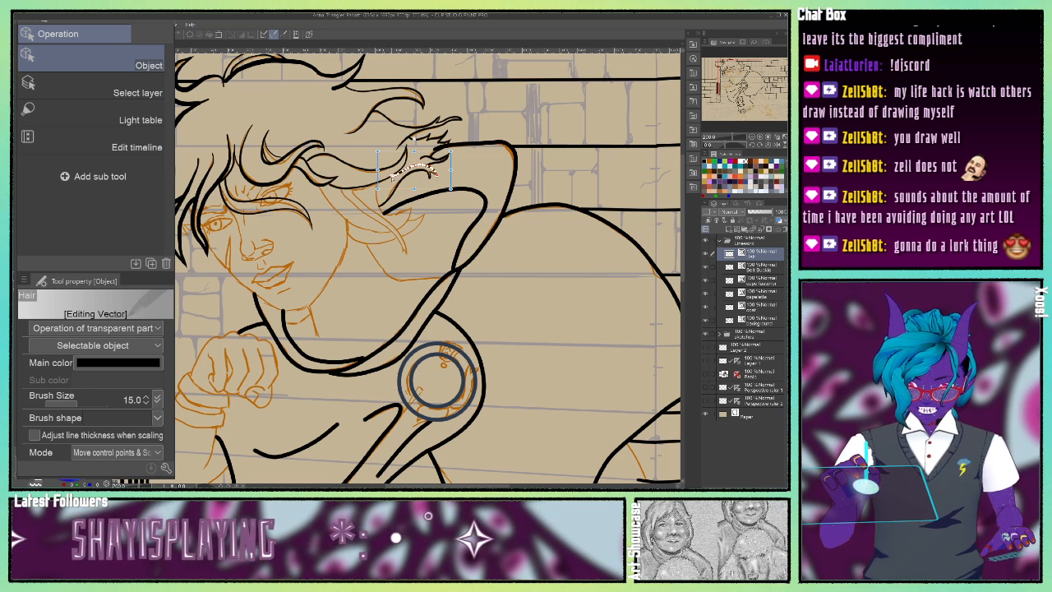
right_click(135, 27)
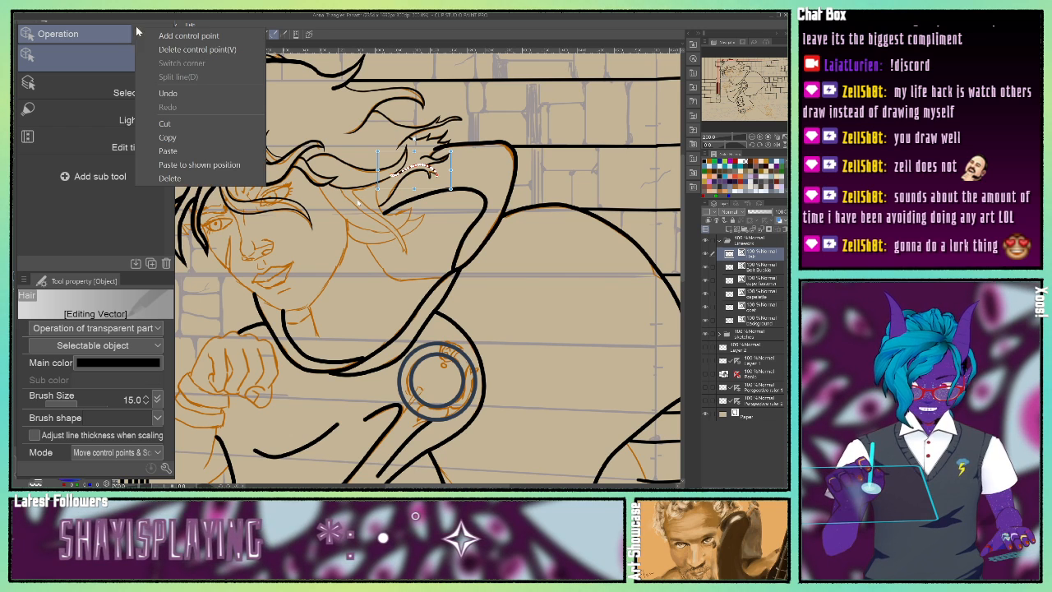
left_click(188, 55)
left_click(365, 241)
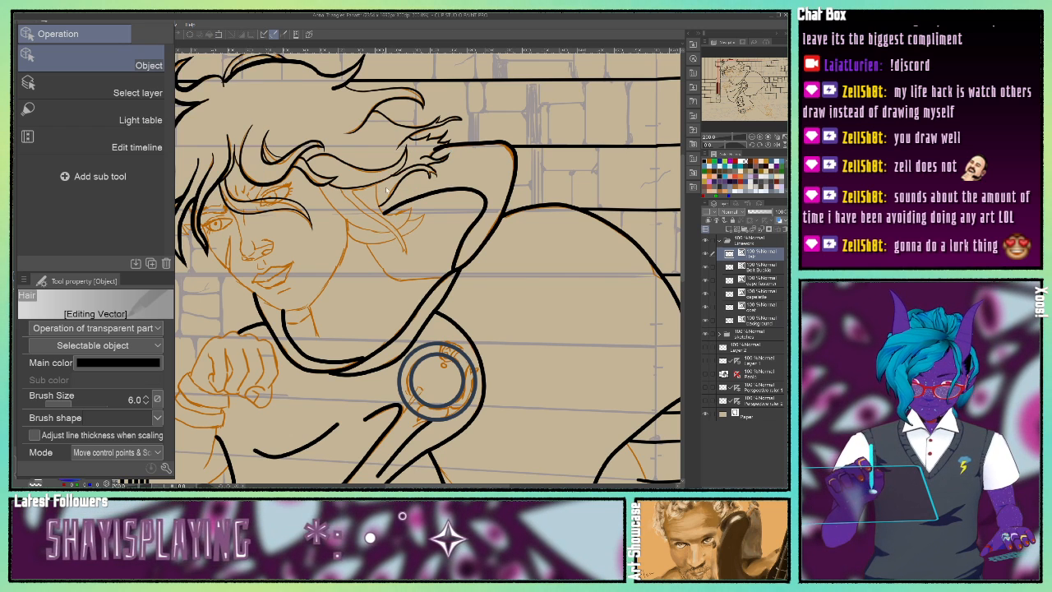
left_click(413, 170)
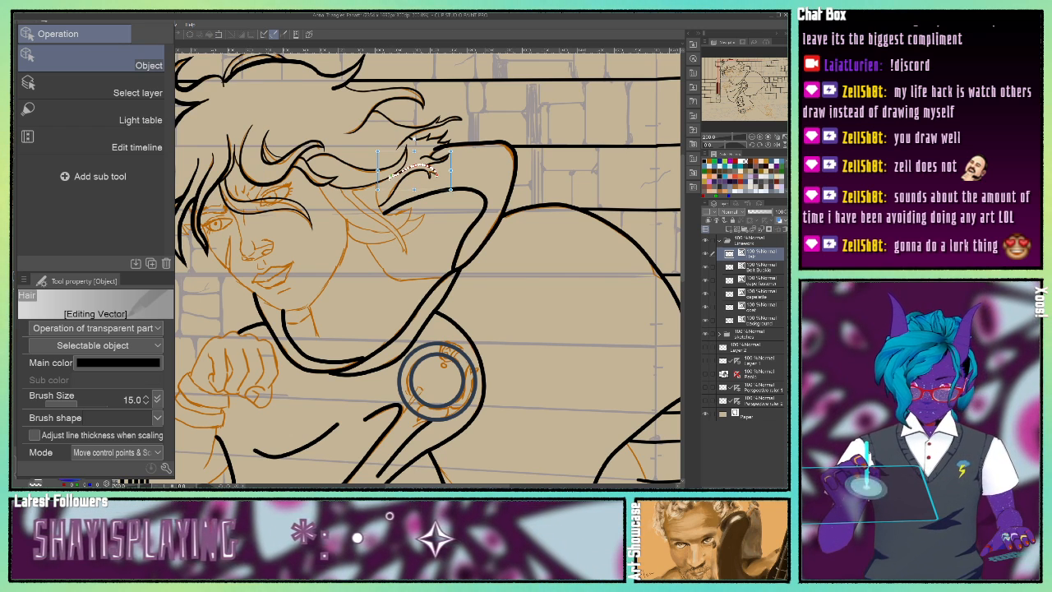
right_click(393, 175)
left_click(167, 49)
left_click(396, 196)
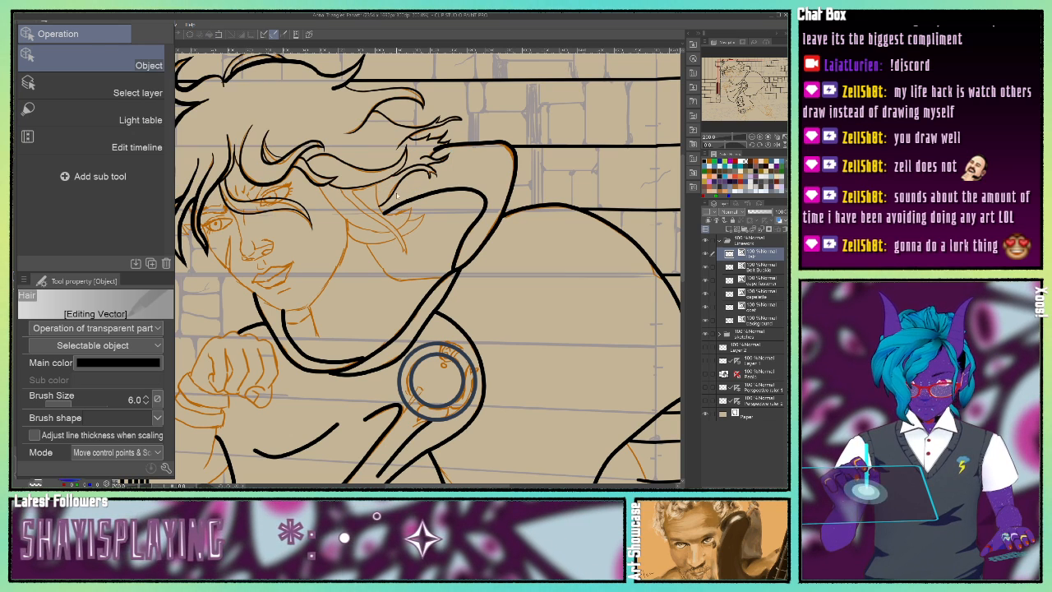
left_click(392, 175)
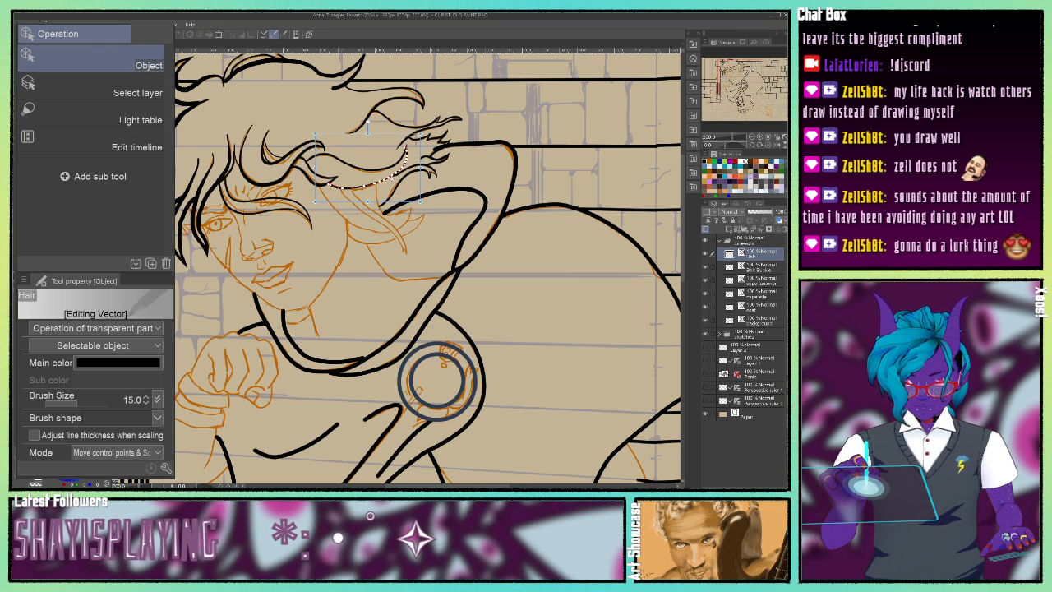
left_click(415, 171)
left_click(413, 168)
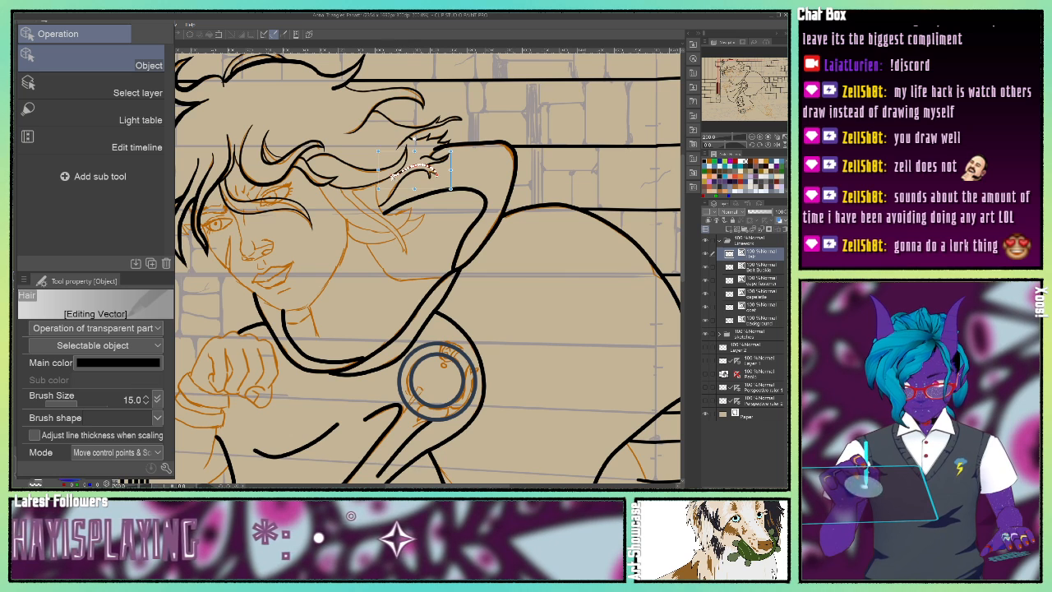
left_click(426, 257)
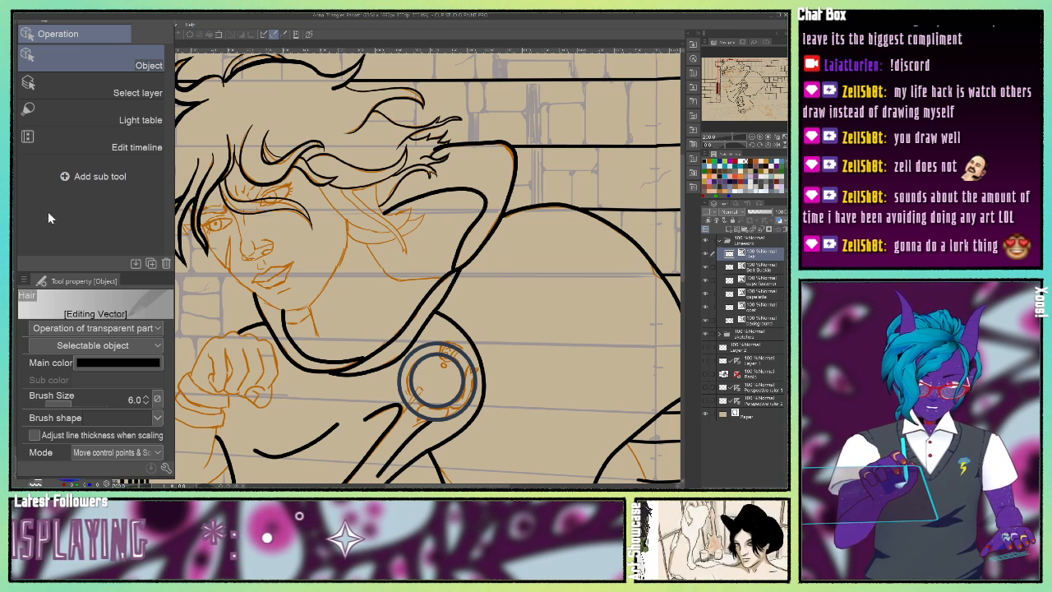
Ink the curved strands sweeping down over the ear with the 15.0 G-pen, undoing and redrawing strokes that miss the sketch.
key("p")
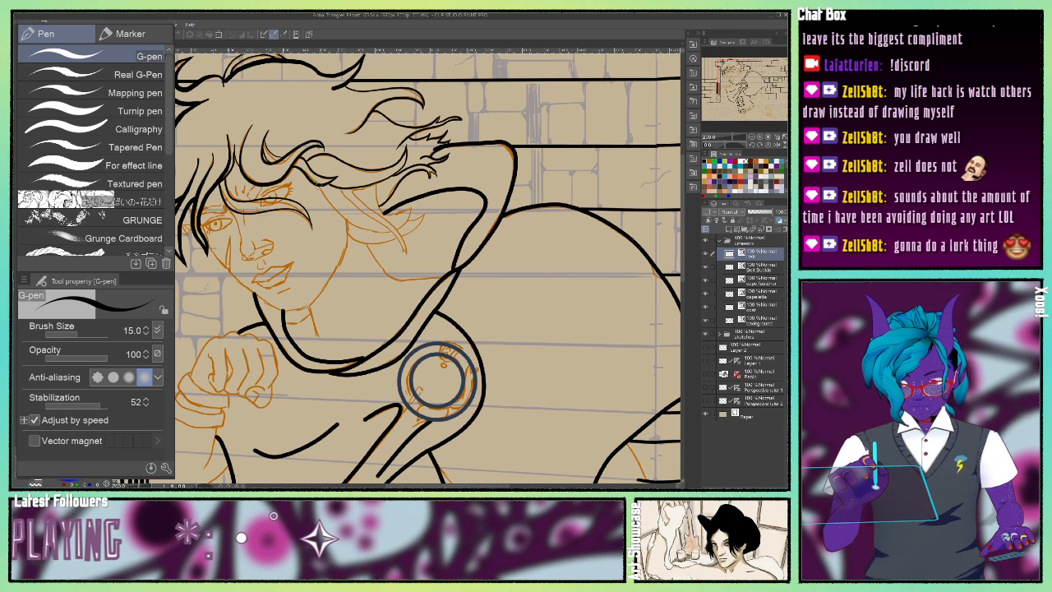
mouse_move(318, 184)
left_mouse_down()
mouse_move(350, 223)
mouse_move(378, 235)
mouse_move(398, 228)
left_mouse_up()
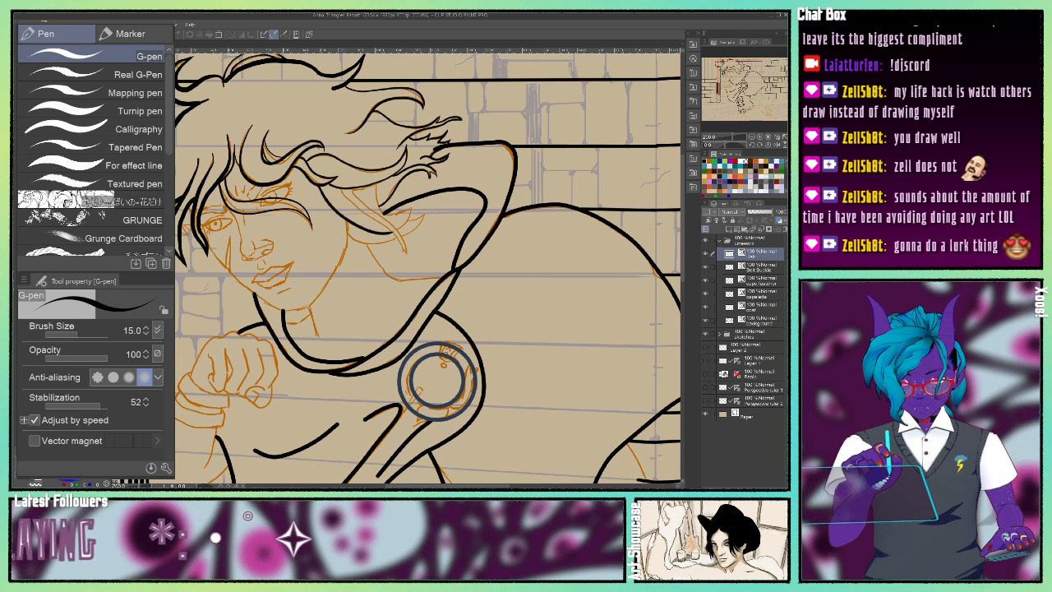
key("ctrl+z")
mouse_move(315, 183)
left_mouse_down()
mouse_move(378, 234)
mouse_move(401, 228)
mouse_move(411, 205)
left_mouse_up()
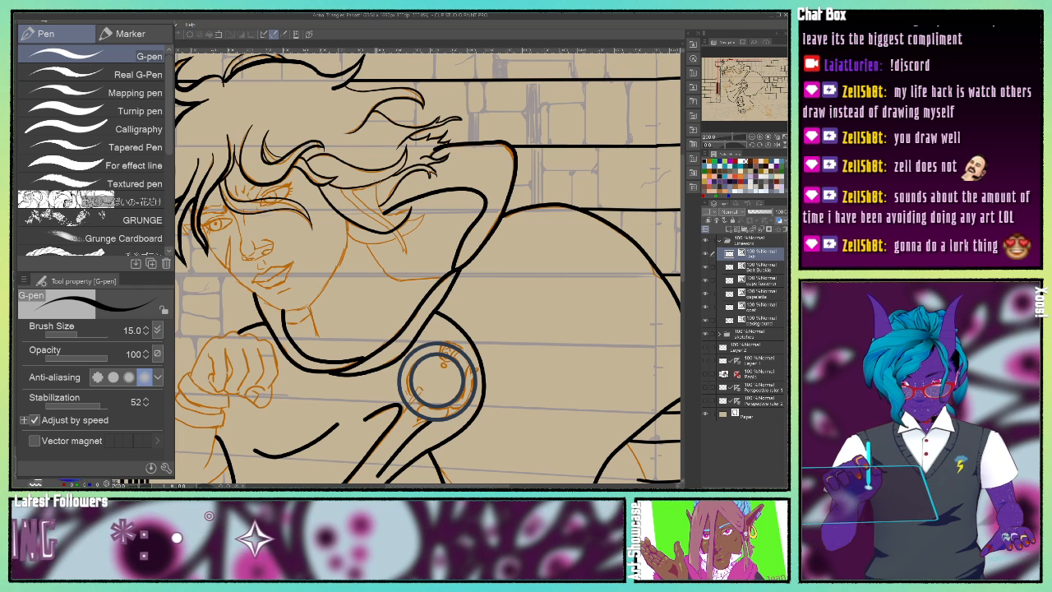
mouse_move(377, 181)
left_mouse_down()
mouse_move(392, 217)
mouse_move(413, 202)
mouse_move(418, 215)
mouse_move(426, 208)
mouse_move(419, 229)
mouse_move(397, 239)
left_mouse_up()
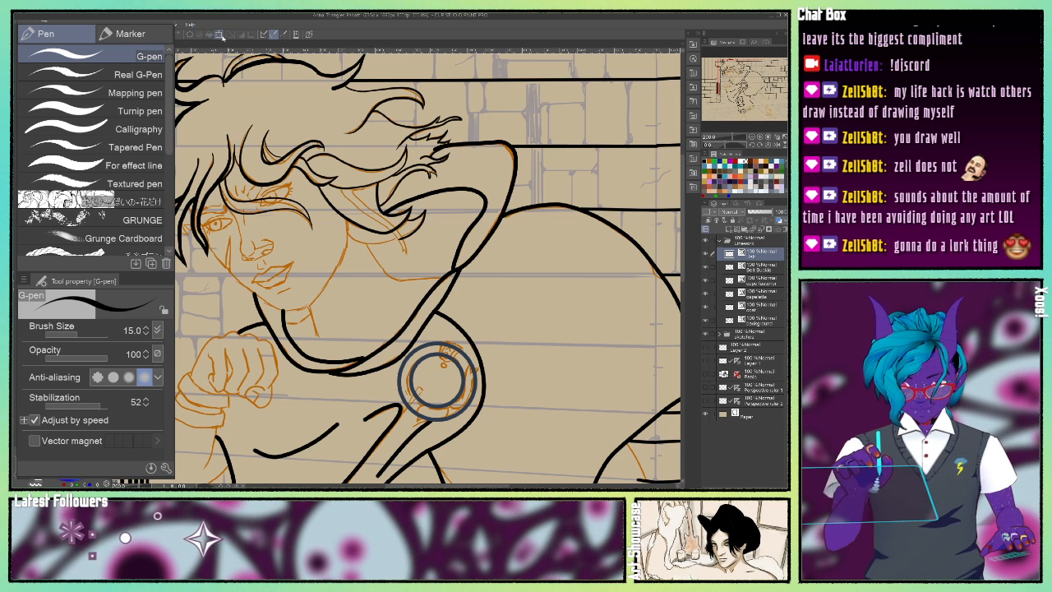
key("ctrl+z")
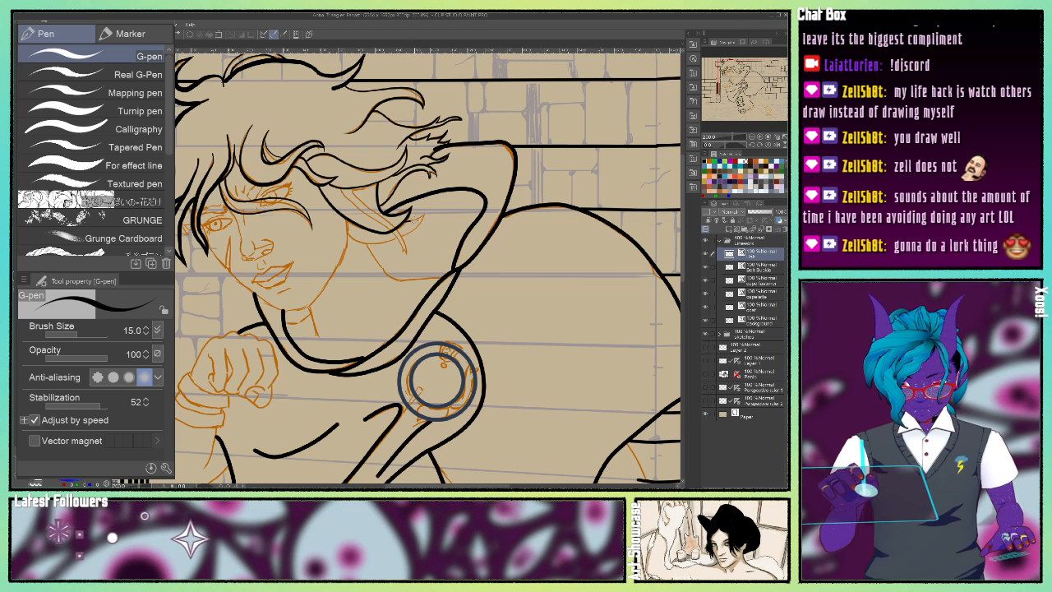
mouse_move(410, 223)
left_mouse_down()
mouse_move(426, 210)
mouse_move(416, 228)
mouse_move(372, 247)
mouse_move(341, 239)
mouse_move(339, 226)
mouse_move(350, 244)
left_mouse_up()
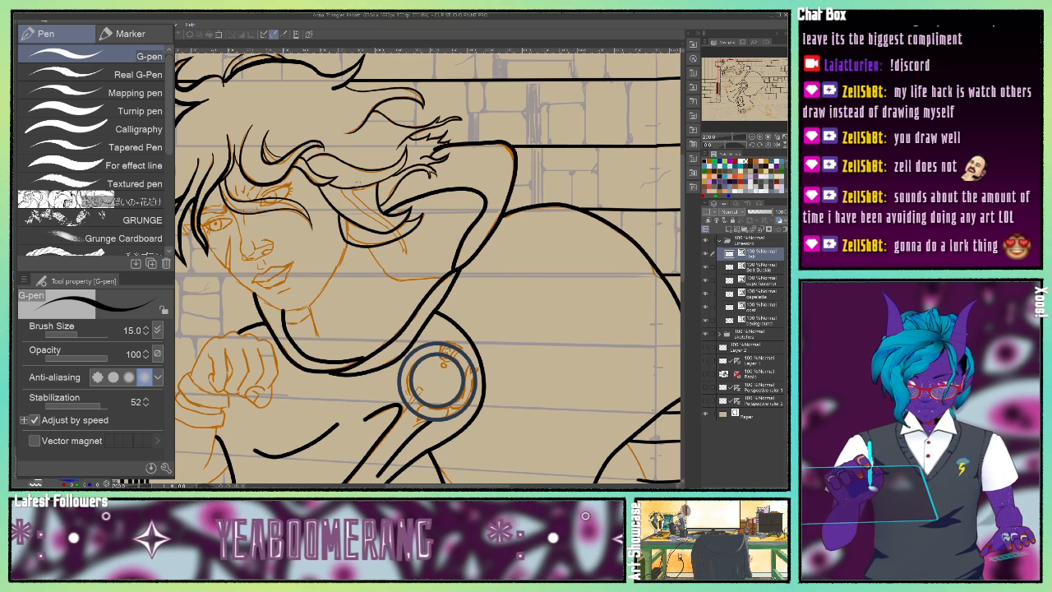
Ink the remaining strands flicking down past the ear to pointed tips near the collar with the 15.0 G-pen.
left_click_drag(349, 187, 404, 239)
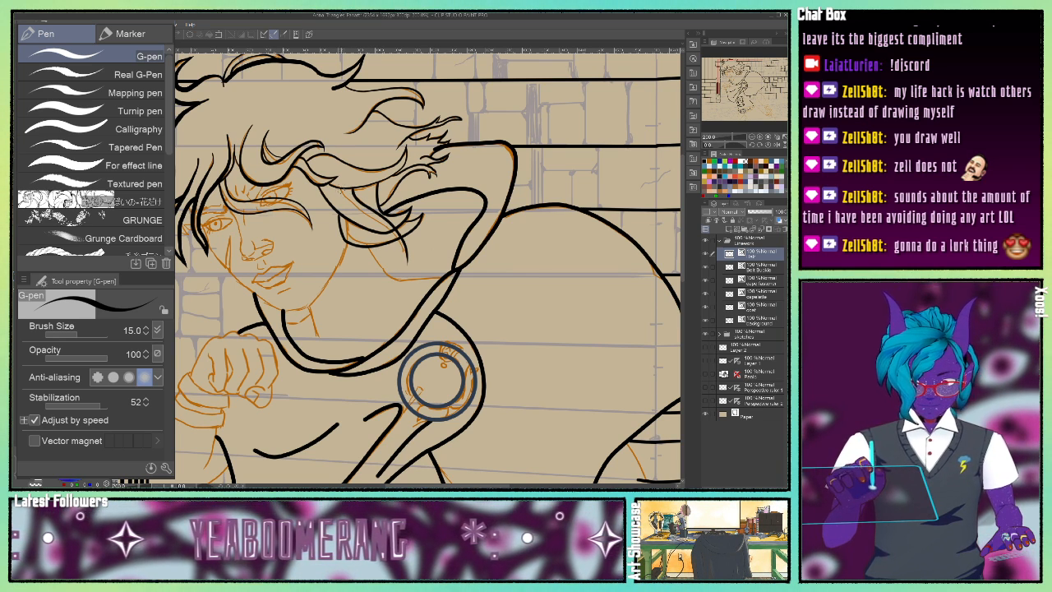
left_click_drag(340, 188, 402, 263)
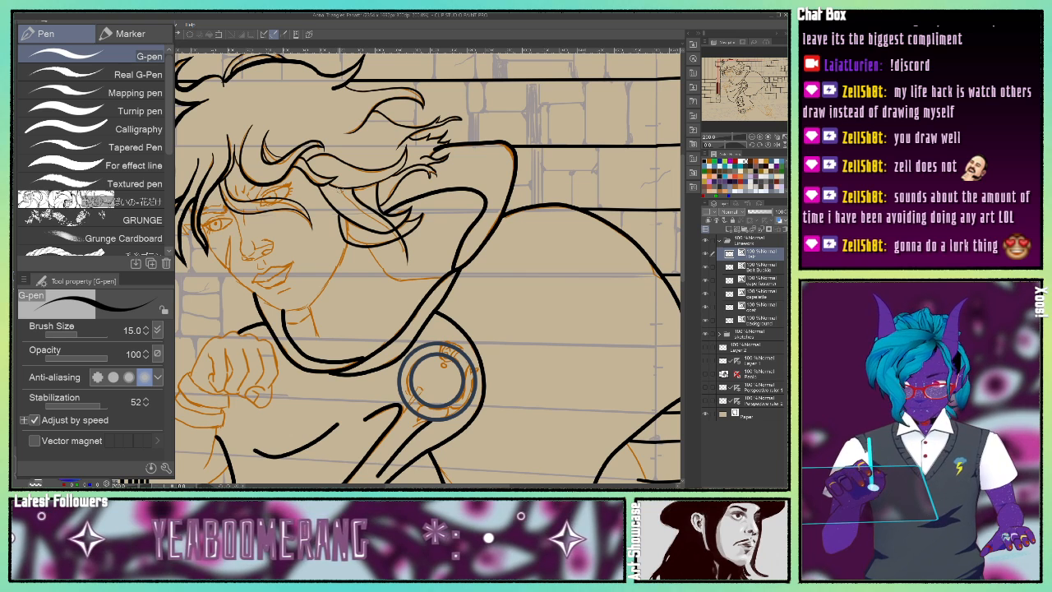
mouse_move(339, 188)
left_mouse_down()
mouse_move(391, 235)
mouse_move(405, 263)
left_mouse_up()
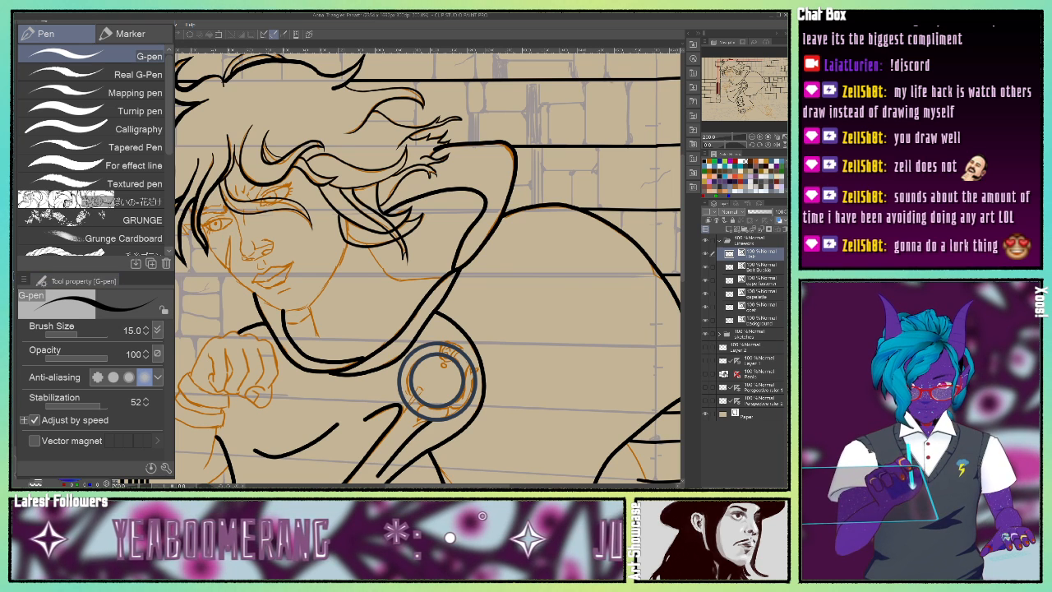
key("e")
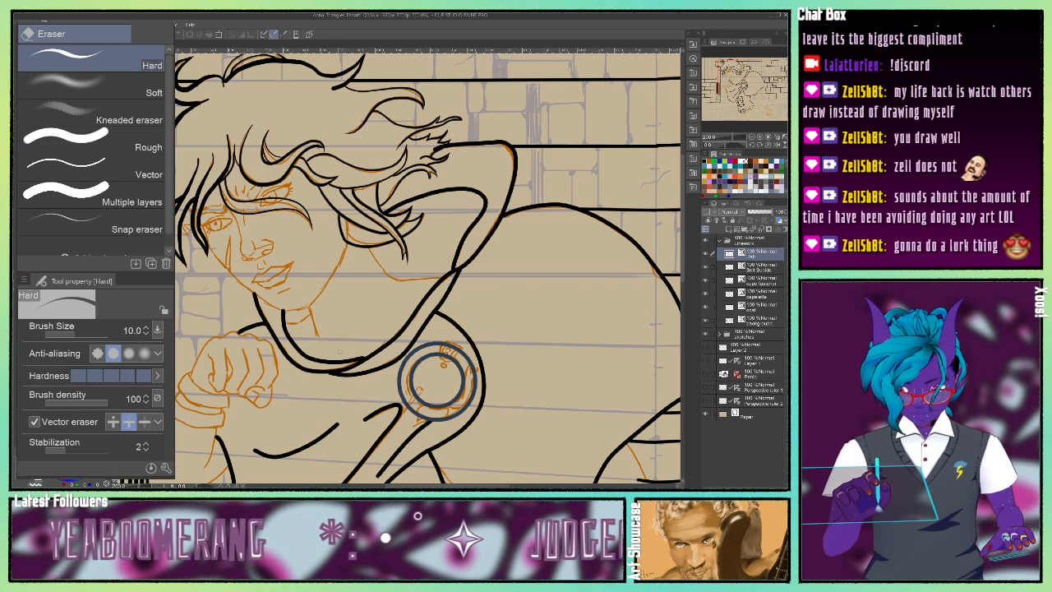
Select all vector lines on the Hair layer and set their main color to the muted violet-blue 8483C1.
left_click_drag(738, 76, 738, 72)
left_click(143, 24)
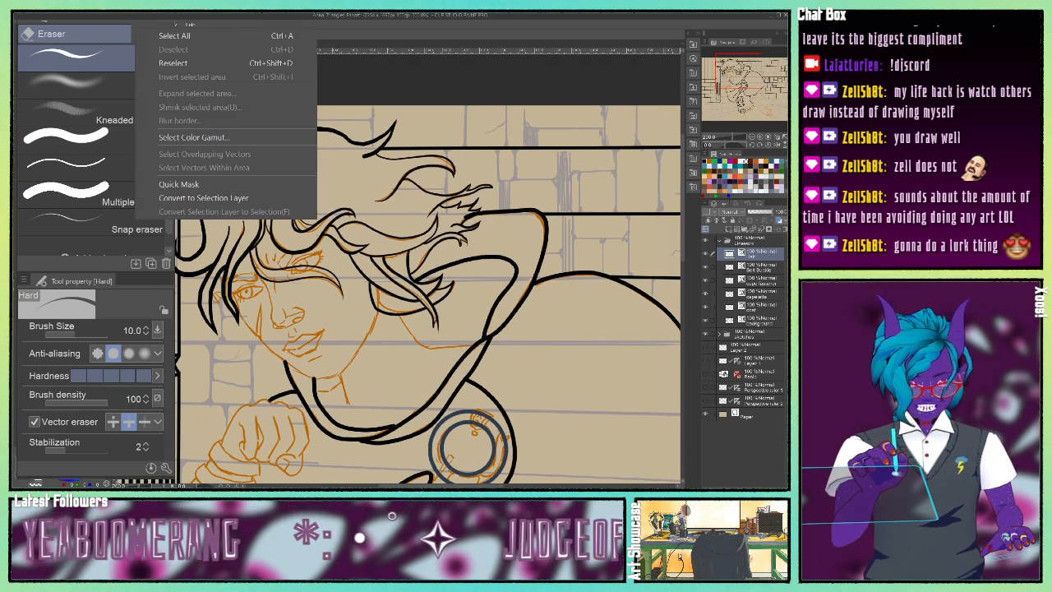
left_click(168, 35)
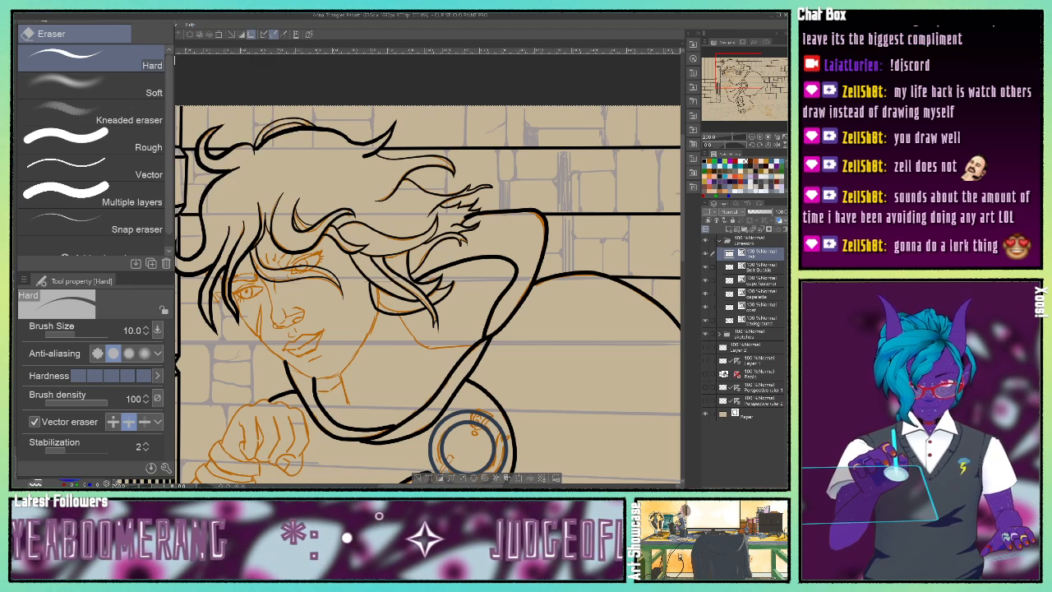
left_click(143, 25)
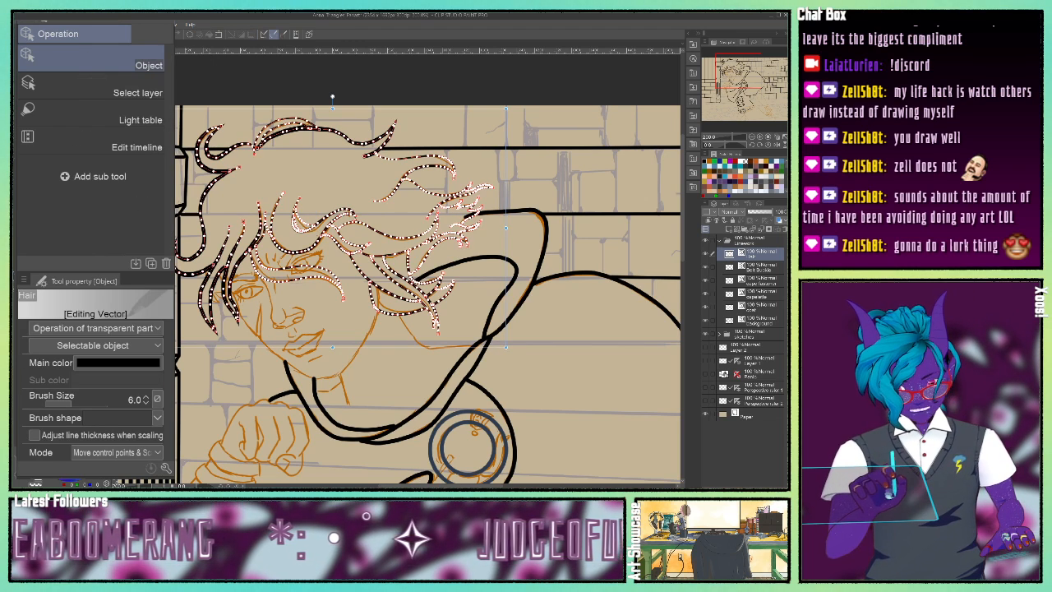
left_click(119, 362)
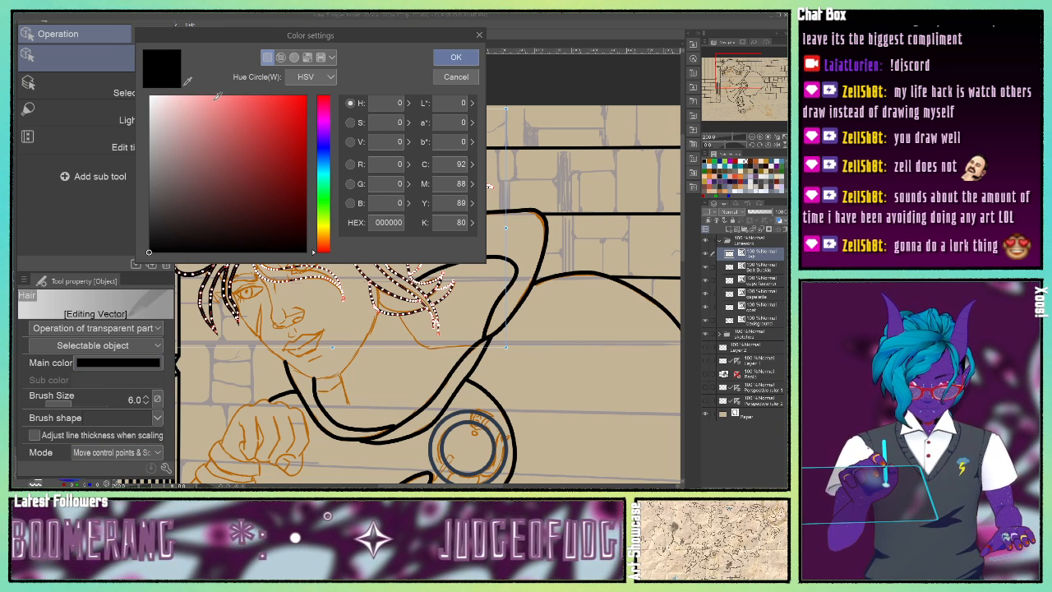
left_click(325, 149)
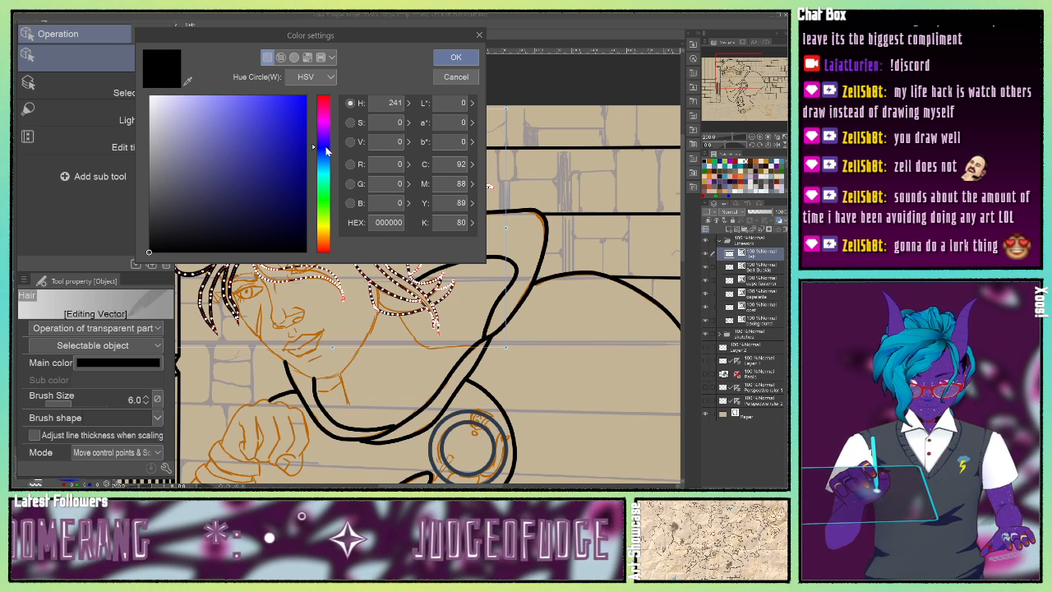
mouse_move(326, 148)
left_mouse_down()
mouse_move(251, 179)
mouse_move(264, 207)
mouse_move(287, 157)
mouse_move(198, 133)
left_mouse_up()
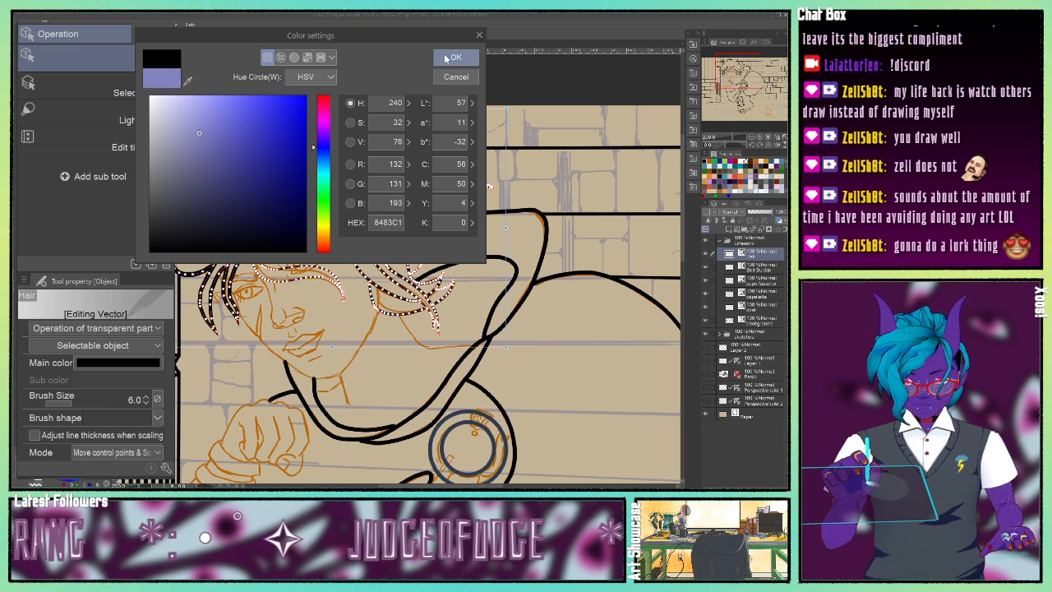
left_click(450, 57)
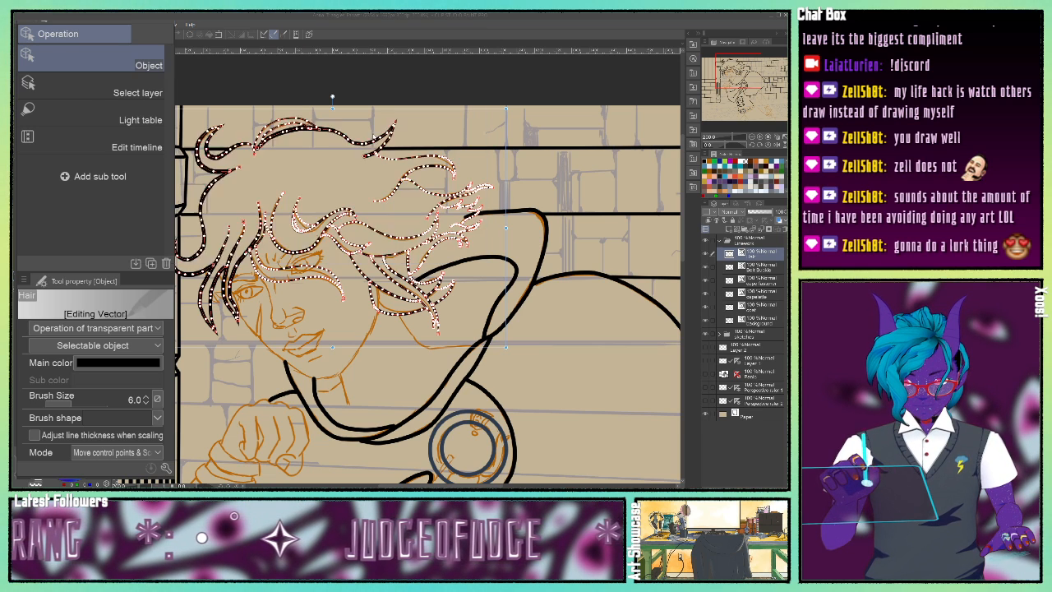
left_click(415, 143)
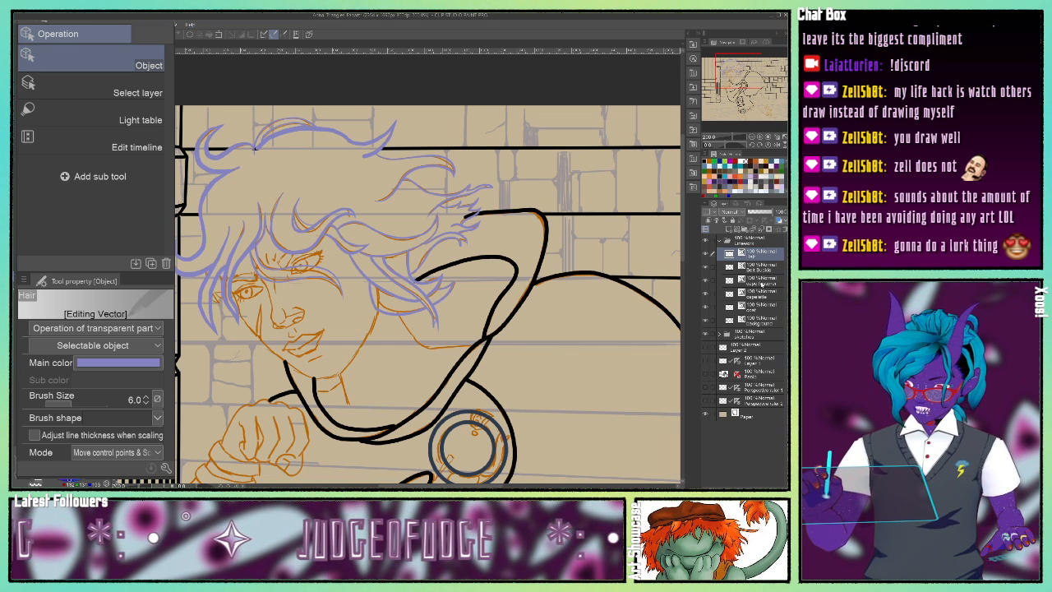
Select the thick black collar line on the capelette layer and shorten its end where it meets the hair strands.
left_click(651, 307)
left_click(752, 295)
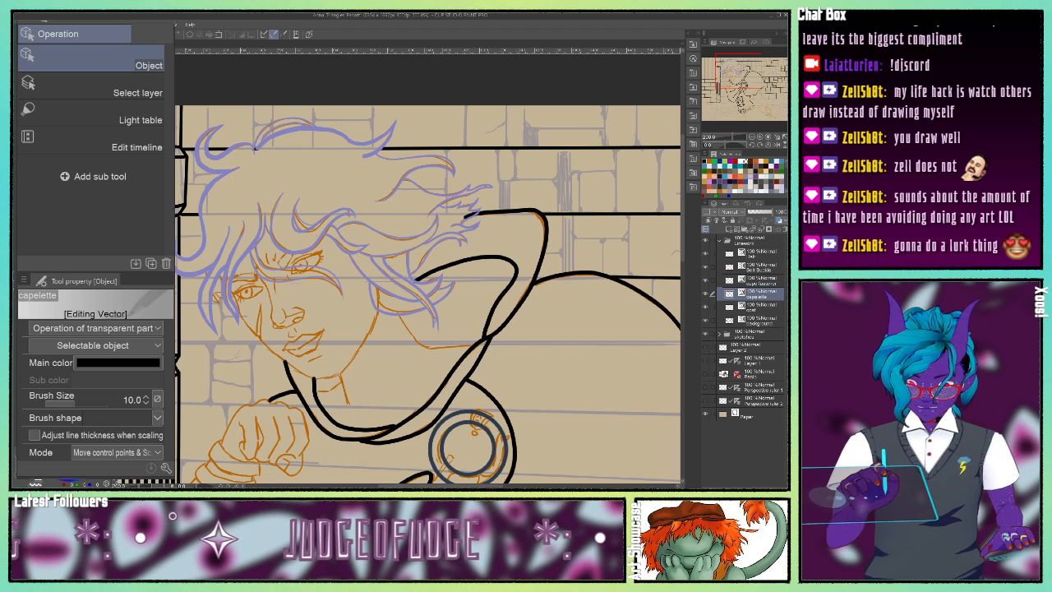
key("e")
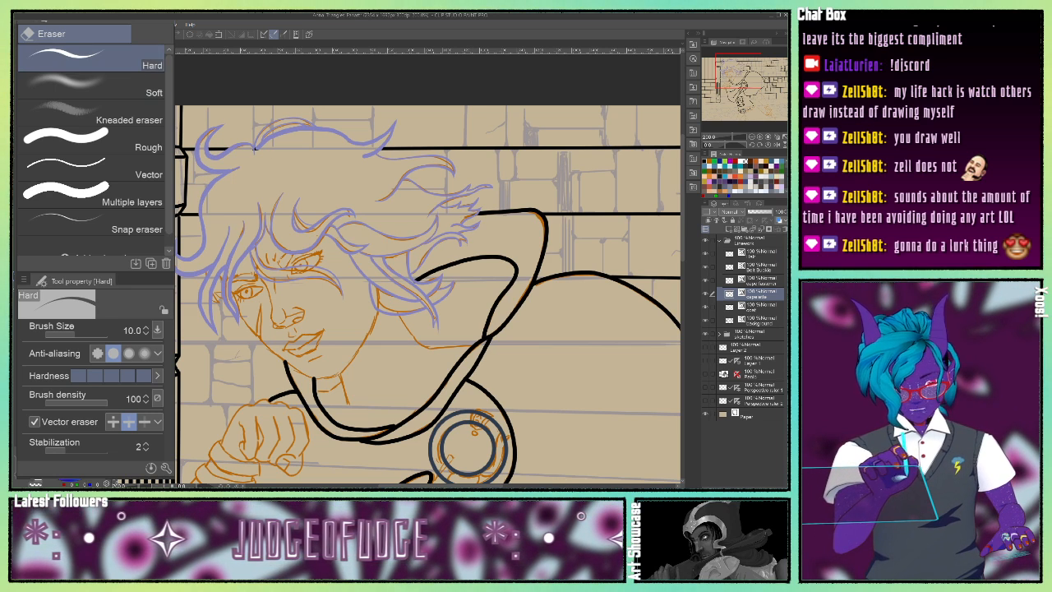
key("o")
left_click(481, 214)
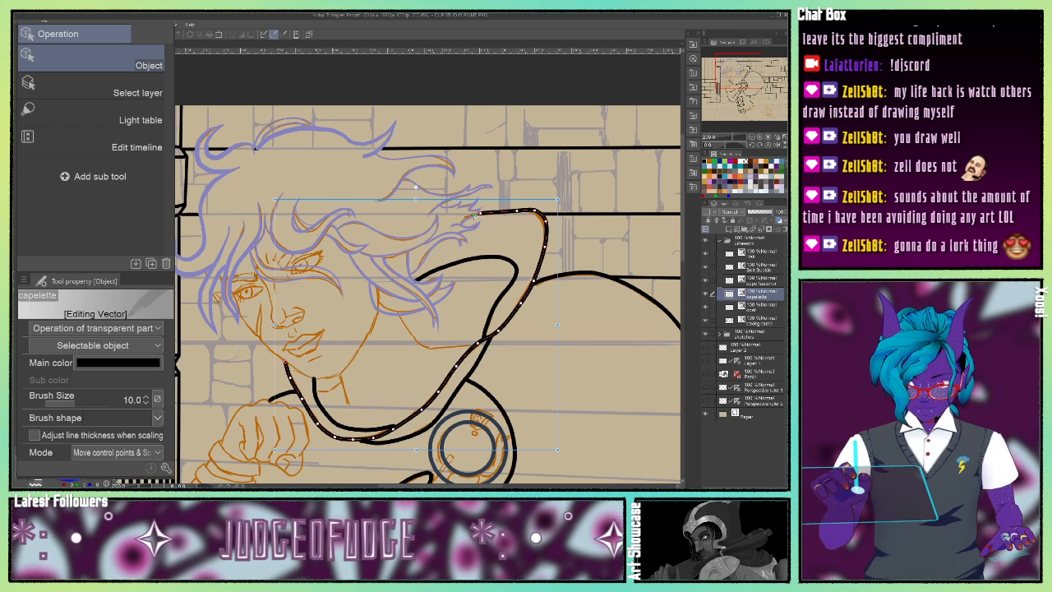
left_click(474, 212)
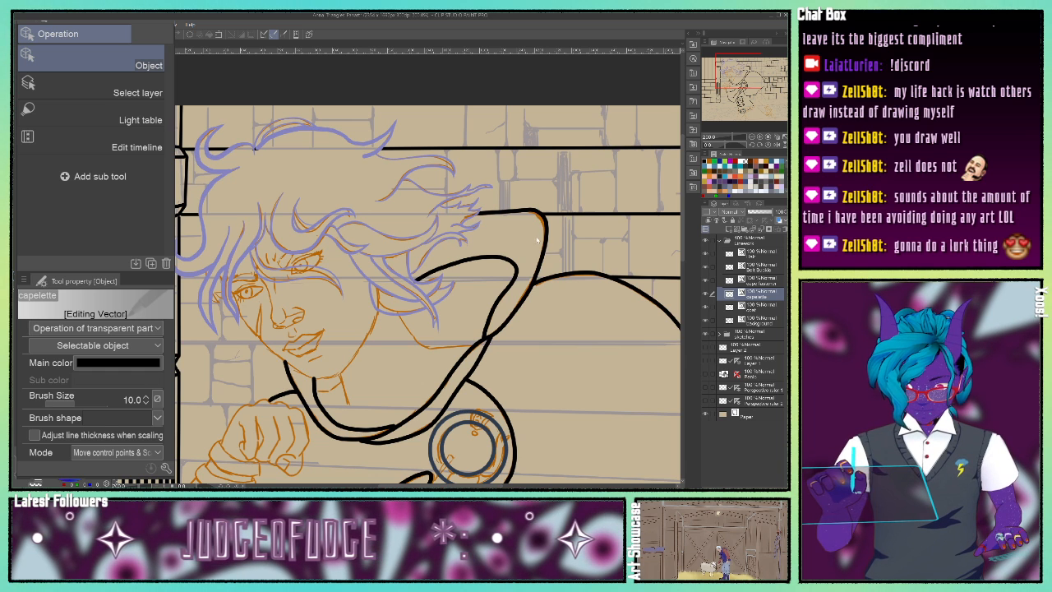
left_click(473, 215)
left_click(474, 216)
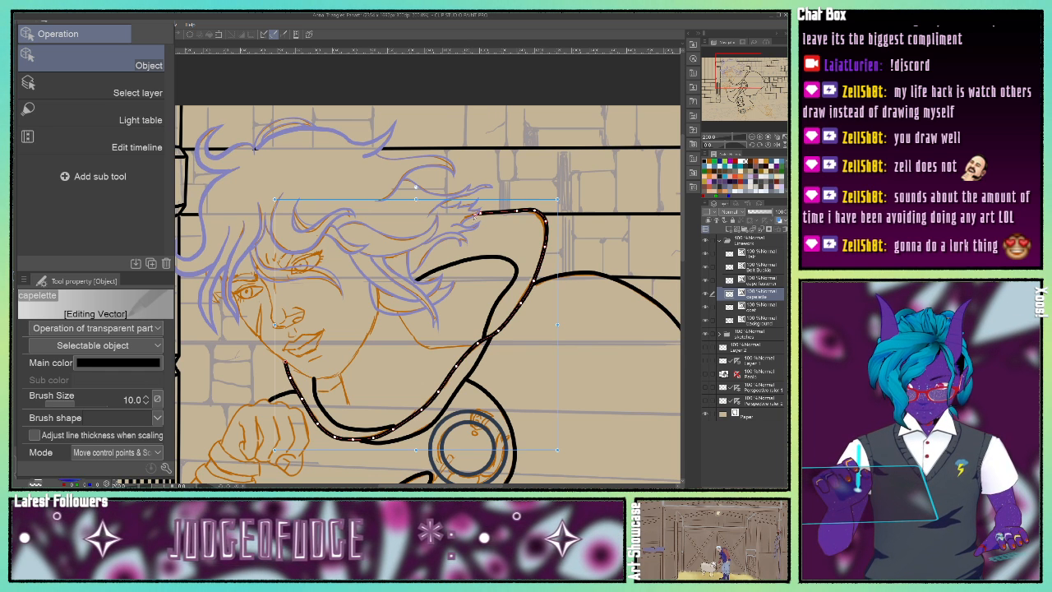
left_click(474, 215)
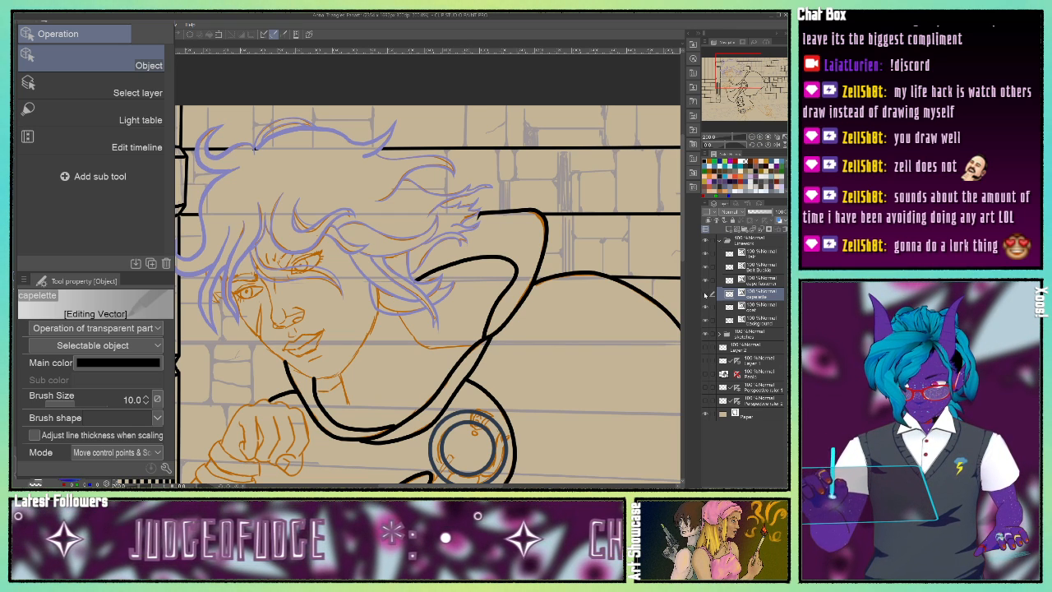
Check which layer holds the black line by the hair by toggling the capelette, Hair and background layers and inspecting the collar line.
left_click(704, 293)
left_click(704, 294)
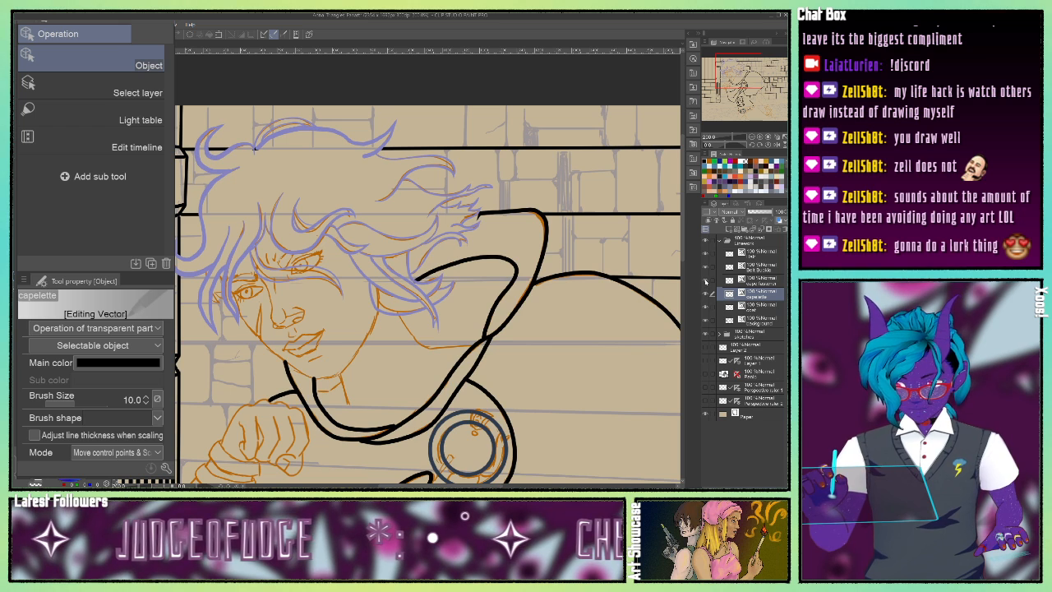
left_click(705, 281)
left_click(705, 281)
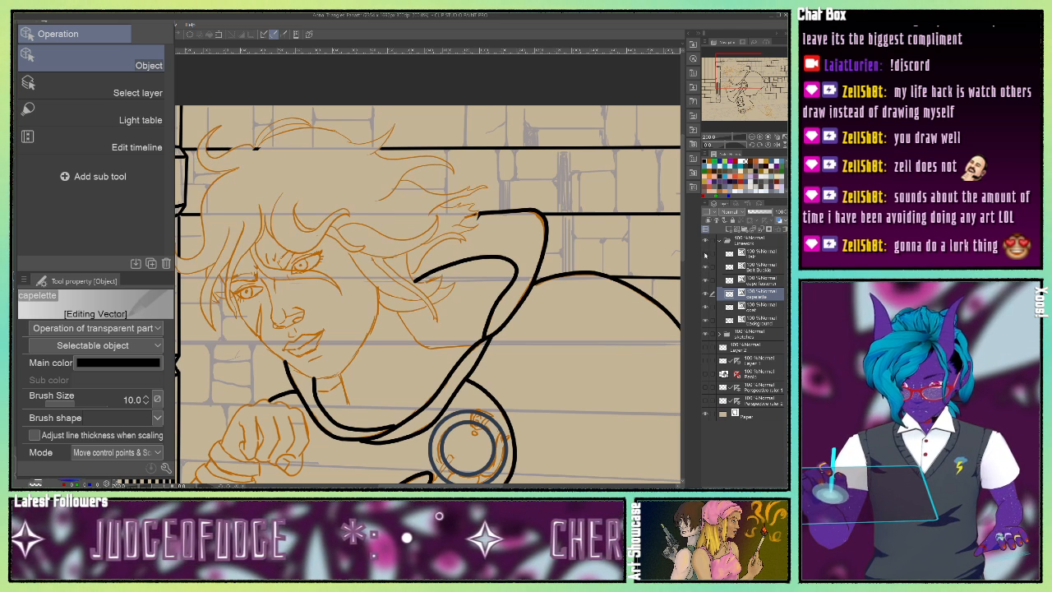
left_click(705, 255)
left_click(705, 255)
left_click(705, 319)
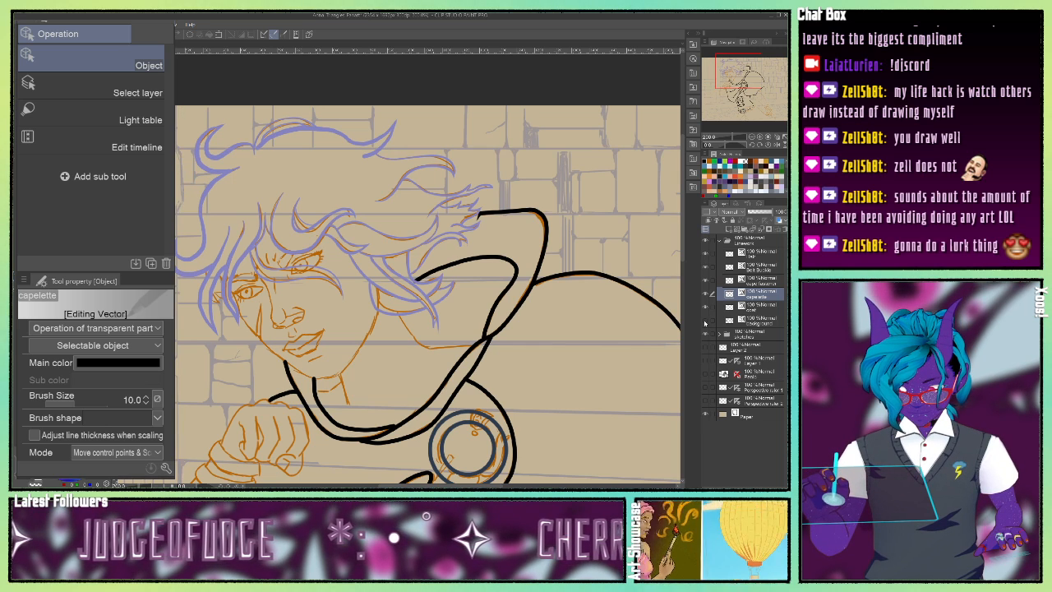
left_click(705, 320)
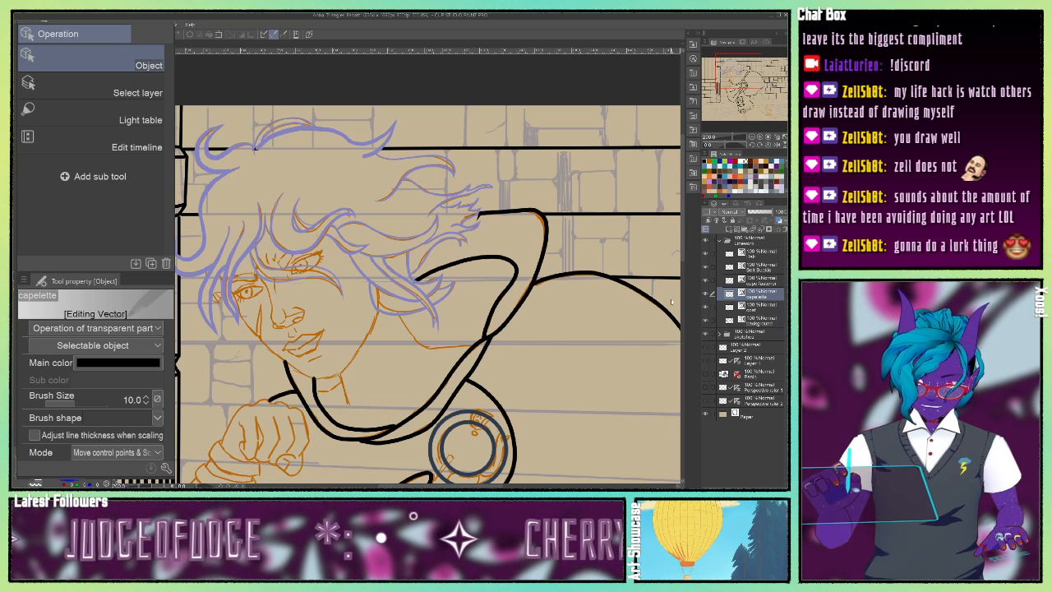
left_click(731, 315)
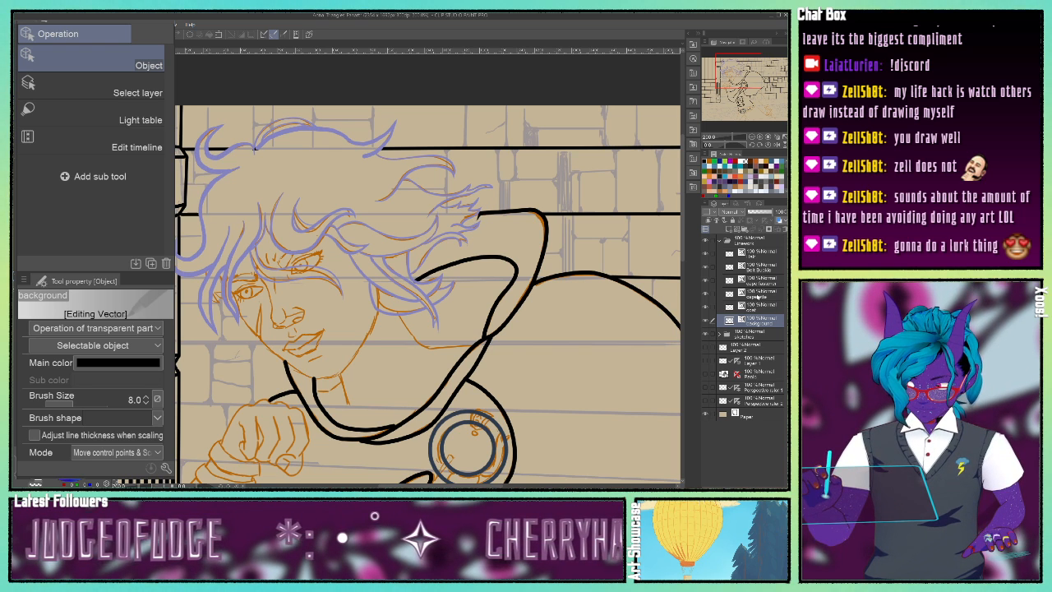
left_click(758, 296)
left_click(476, 220)
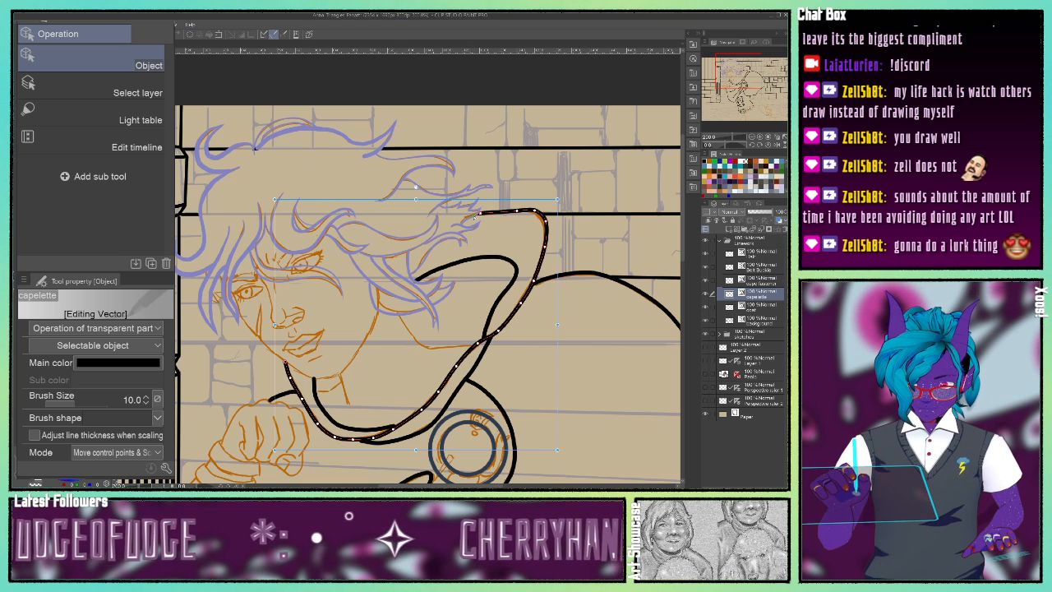
left_click(496, 282)
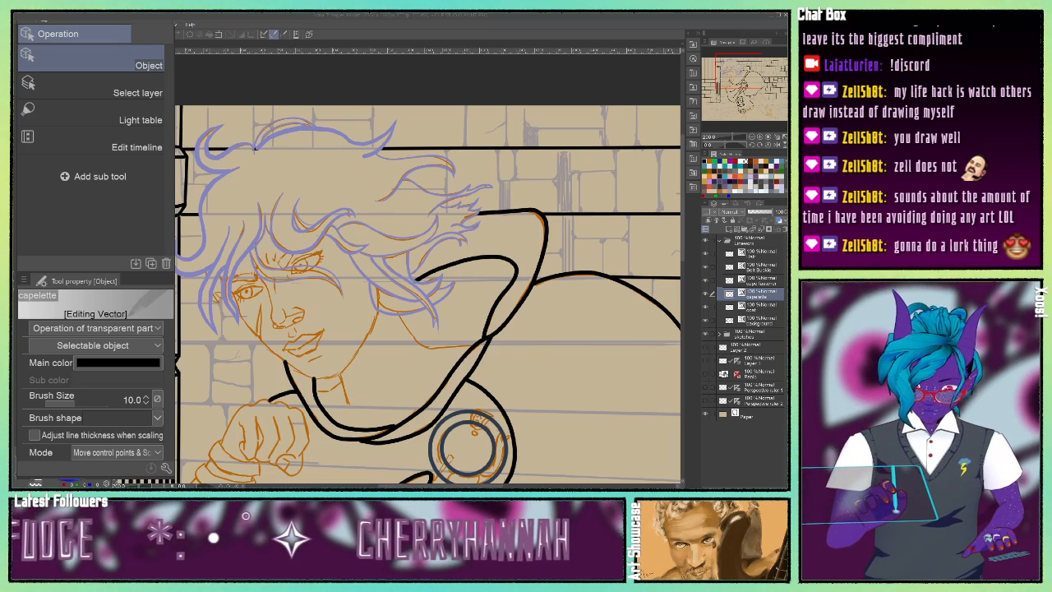
Paint a row of grass clumps along the base of the stone wall with the Grass B brush at size 250.
scroll(301, 404, "down", 3)
scroll(301, 403, "up", 3)
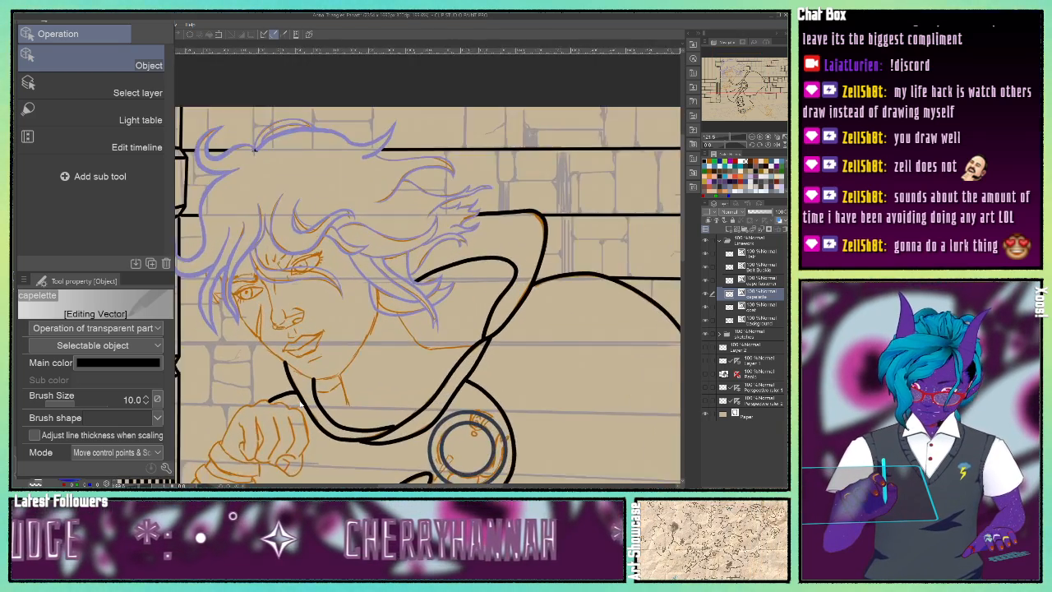
scroll(300, 405, "up", 2)
mouse_move(738, 79)
left_mouse_down()
mouse_move(719, 93)
mouse_move(735, 85)
mouse_move(728, 70)
left_mouse_up()
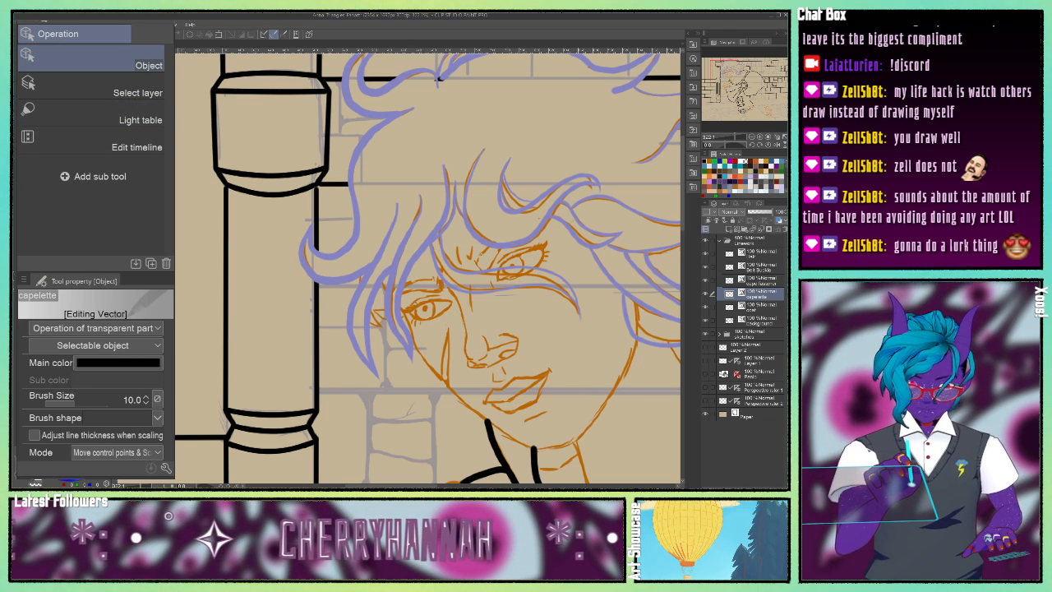
key("b")
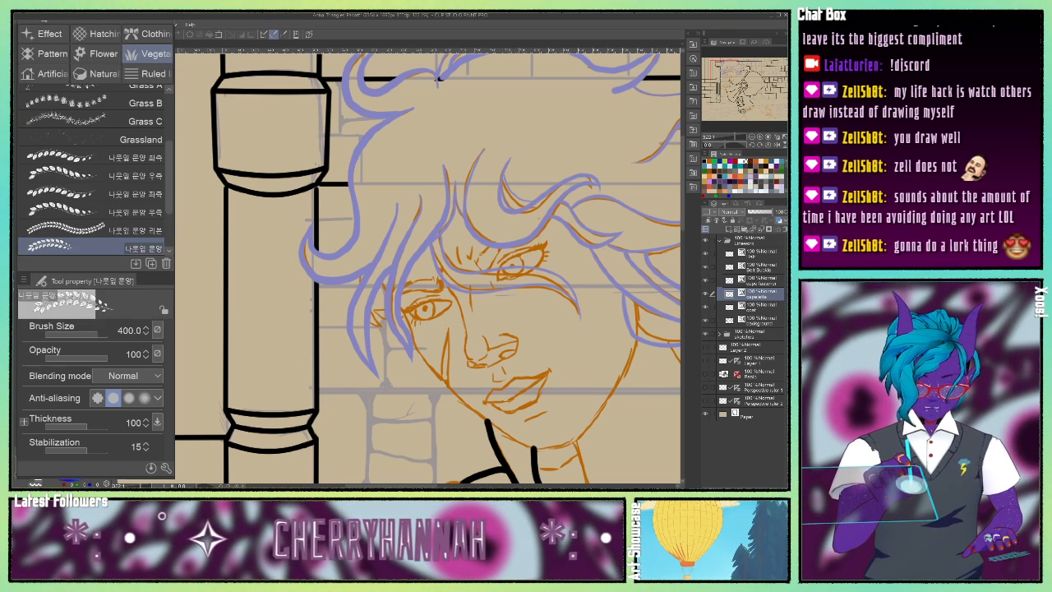
left_click(76, 105)
scroll(505, 224, "down", 10)
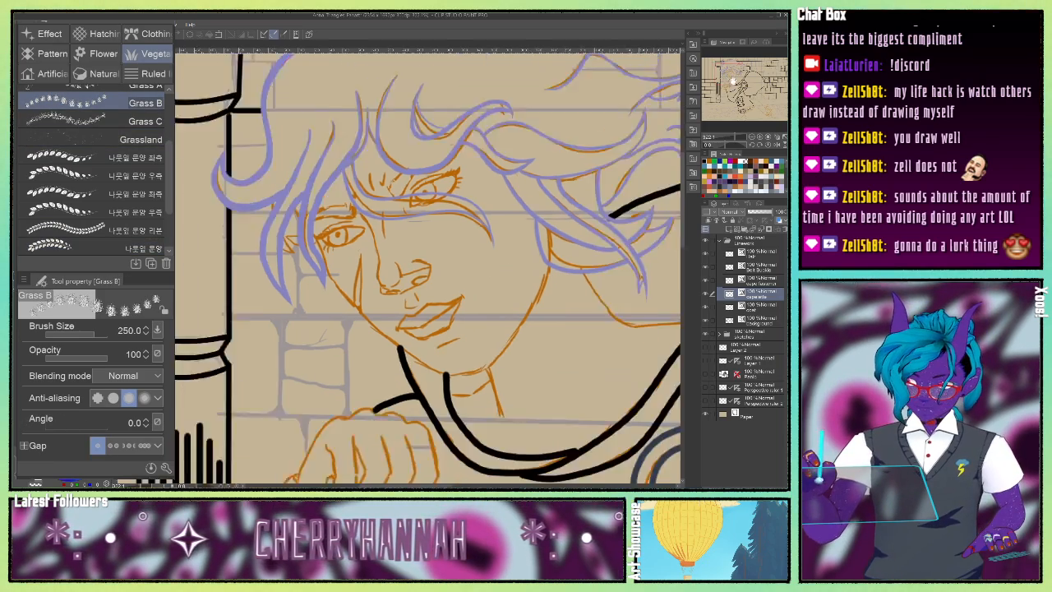
left_click_drag(329, 283, 649, 247)
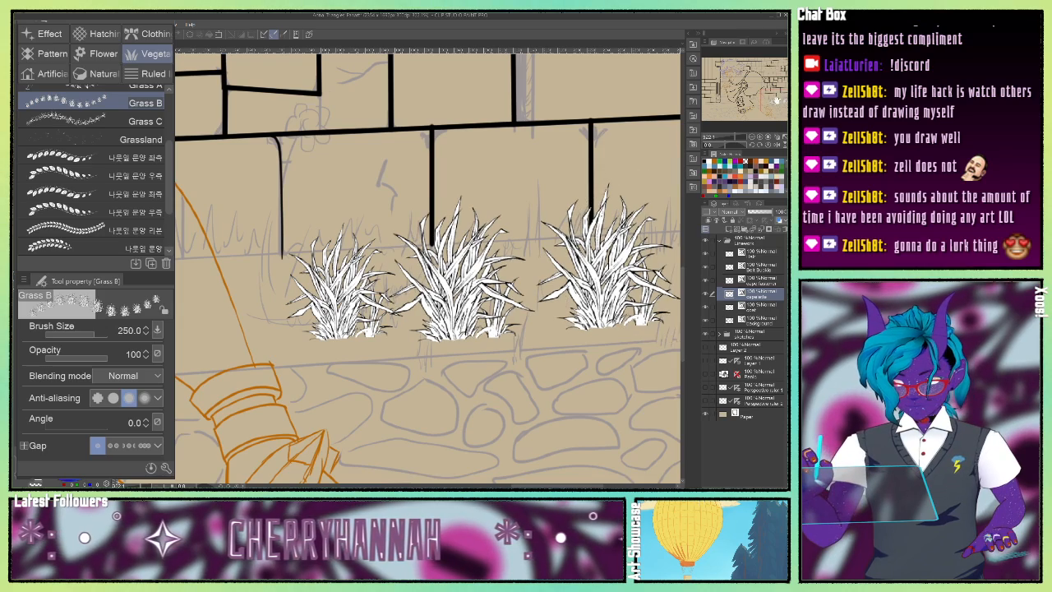
left_click_drag(493, 271, 402, 298)
Reshape the vector grass stroke by moving its control points, raising the middle clumps and shifting the ones at both ends.
key("o")
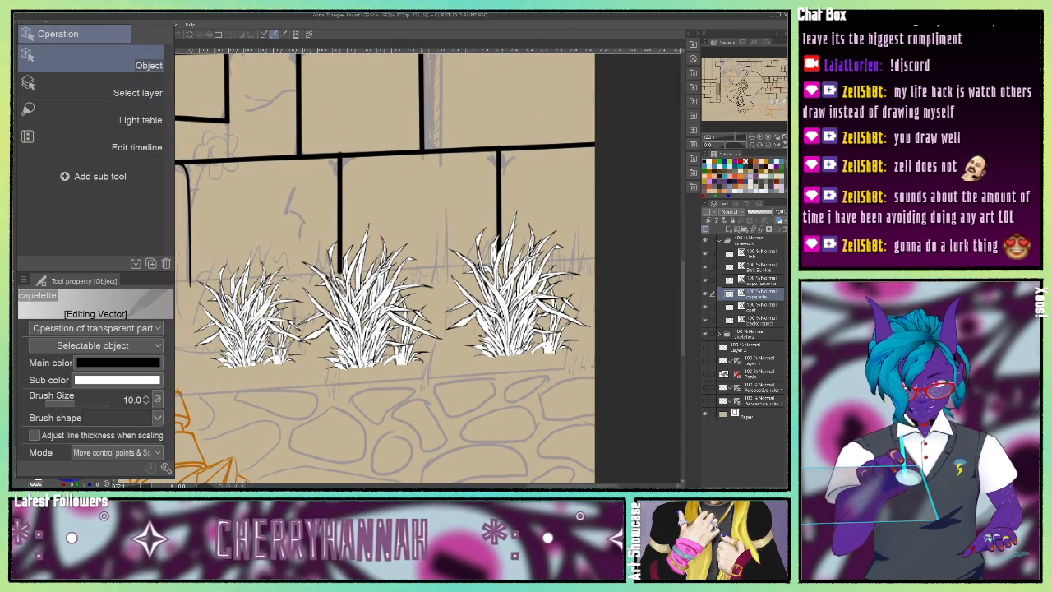
left_click(489, 279)
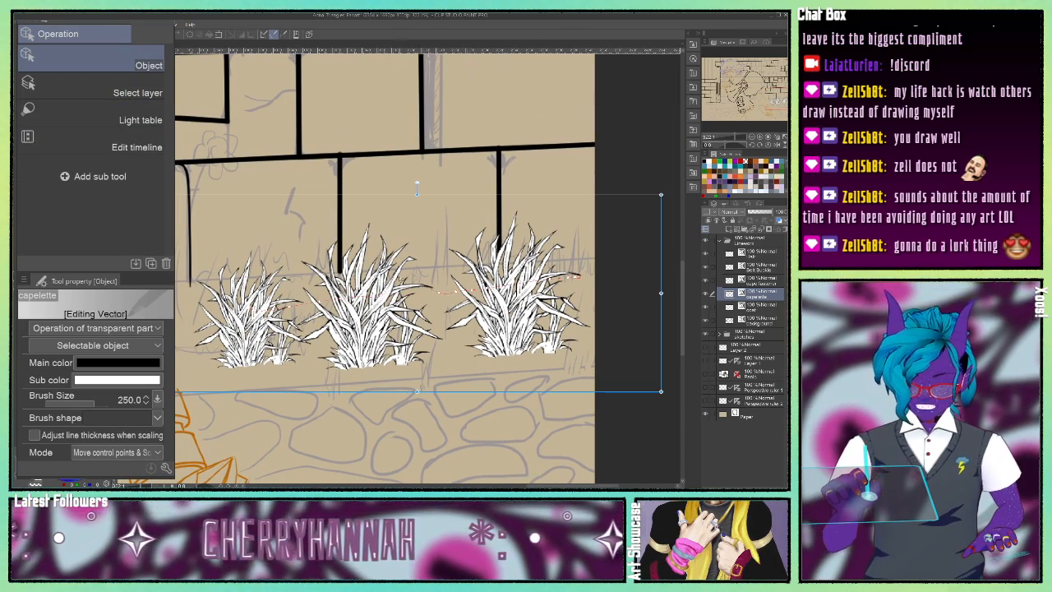
mouse_move(417, 188)
left_mouse_down()
mouse_move(417, 128)
mouse_move(382, 128)
left_mouse_up()
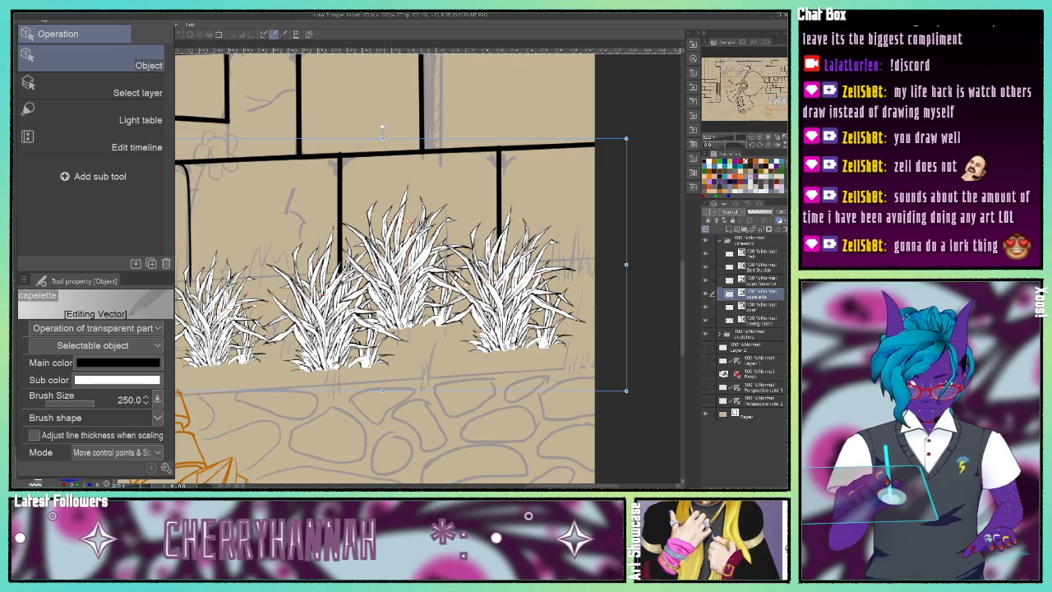
left_click_drag(216, 302, 200, 285)
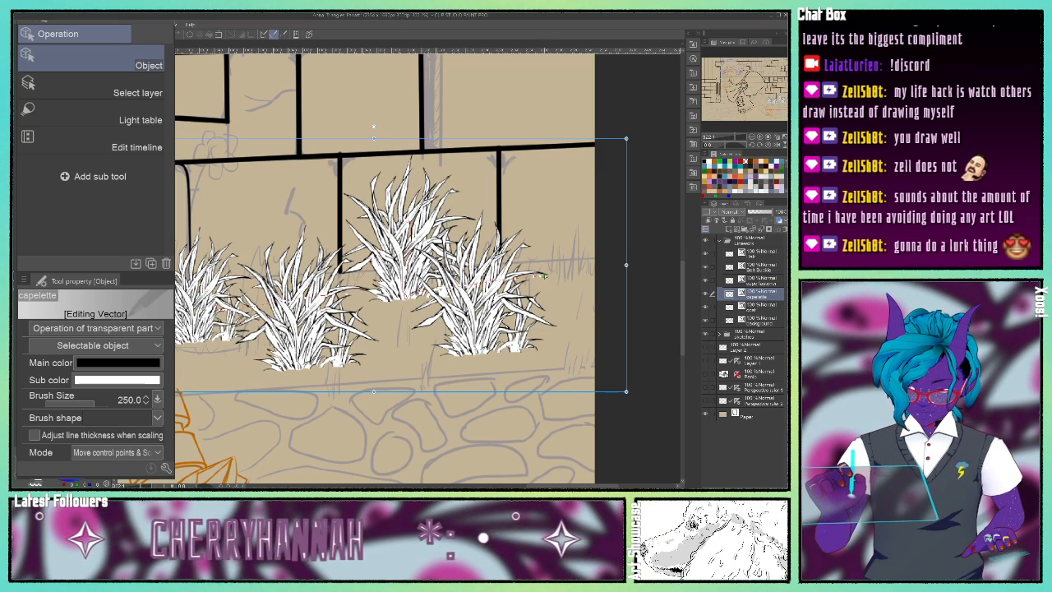
left_click_drag(545, 276, 553, 296)
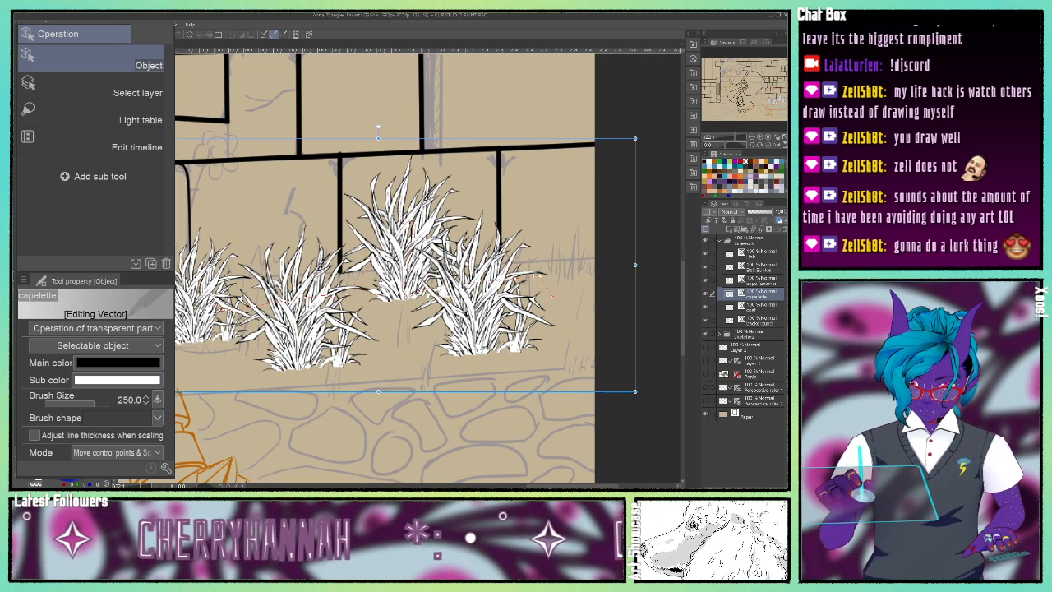
left_click_drag(456, 277, 451, 306)
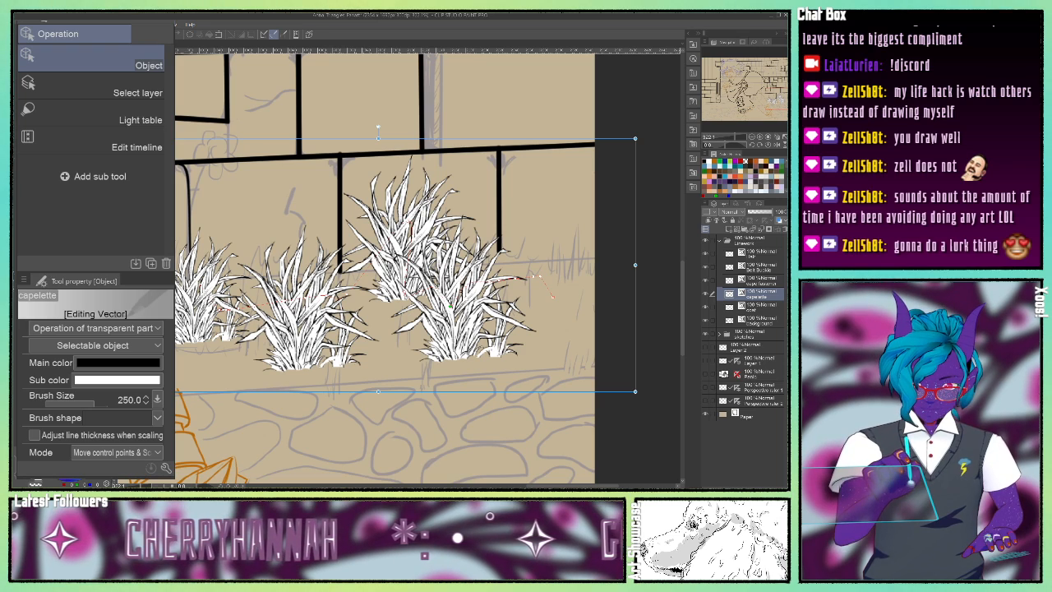
Paint an arched row of flowers across the wall blocks above the grass with the Hydrangea brush at size 100.
left_click(23, 255)
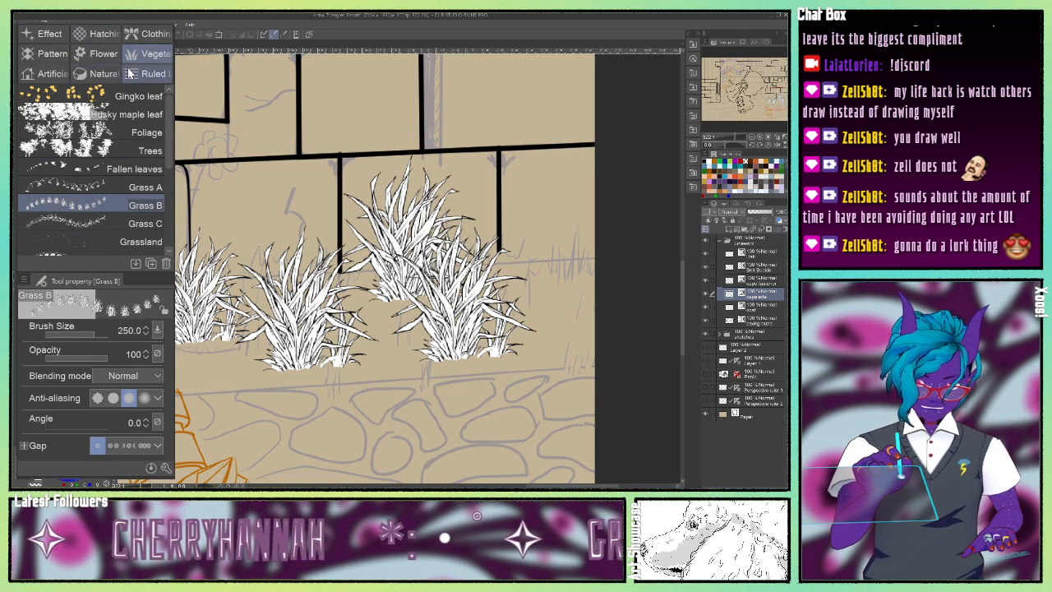
left_click(95, 54)
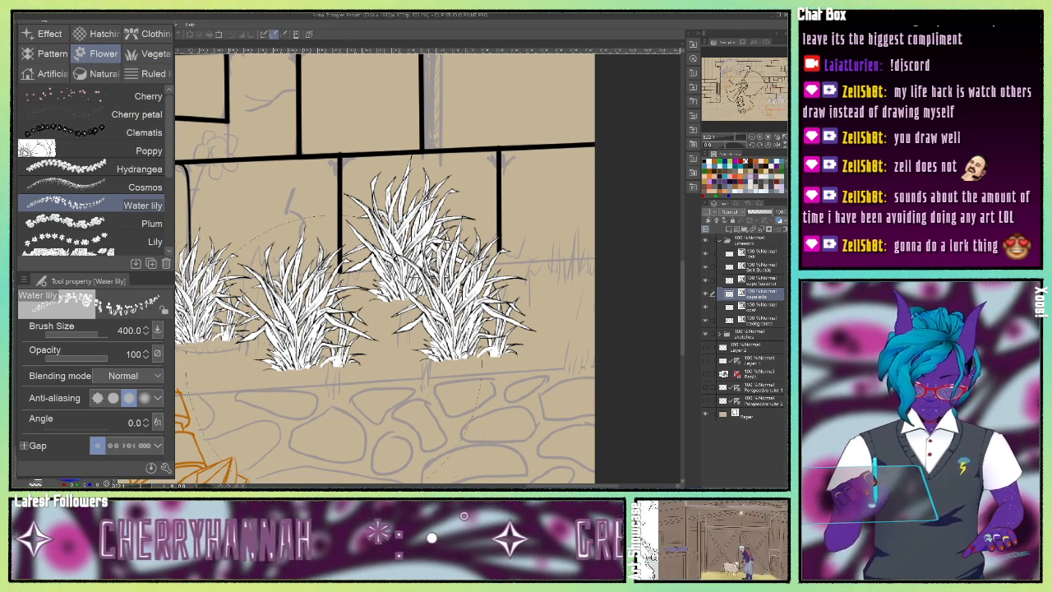
left_click(79, 168)
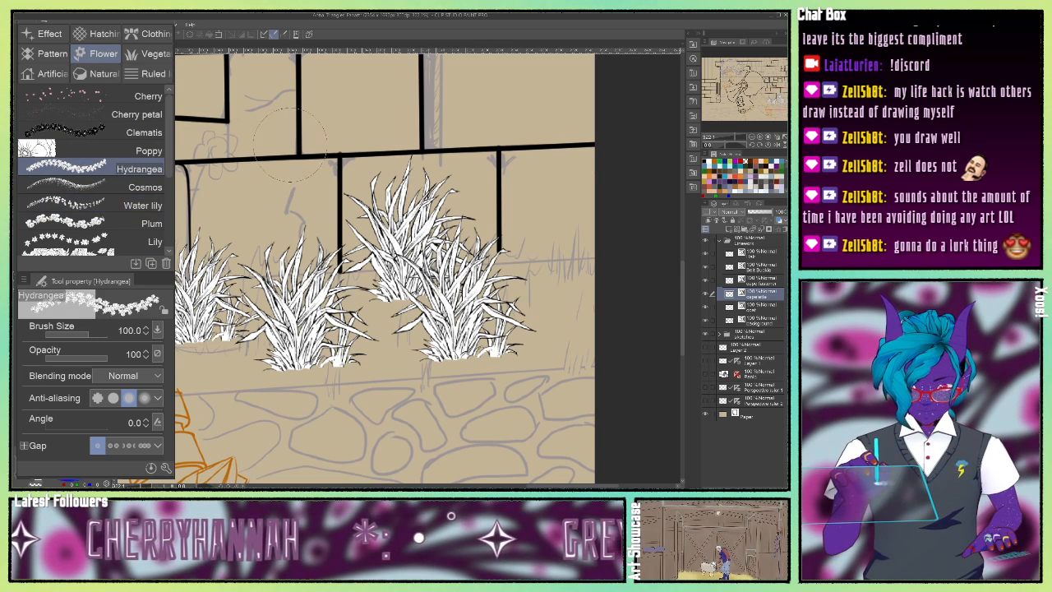
mouse_move(292, 135)
left_mouse_down()
mouse_move(321, 123)
mouse_move(454, 110)
mouse_move(530, 127)
left_mouse_up()
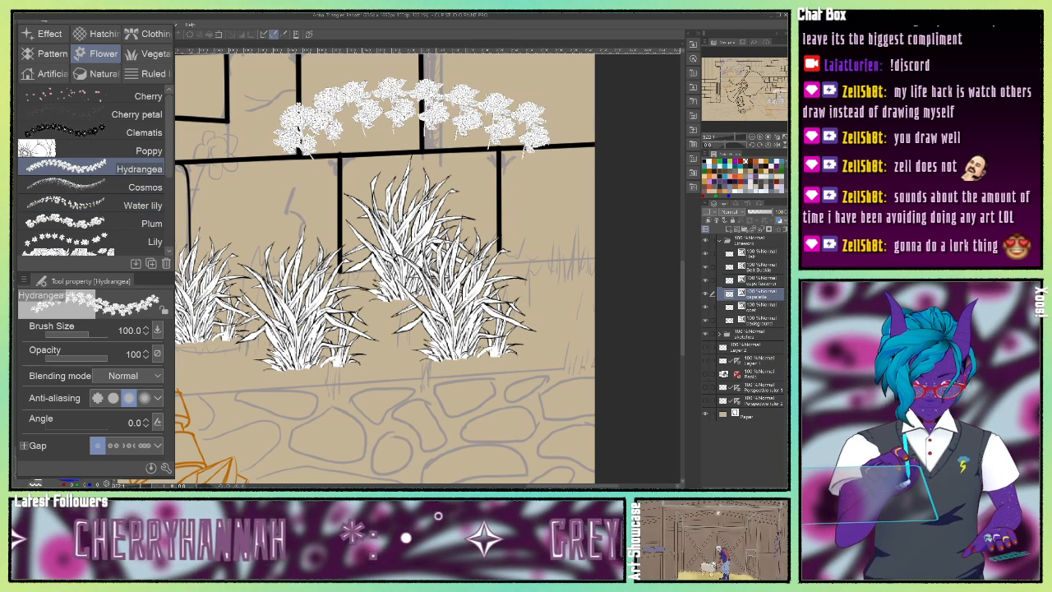
Move control points of the hydrangea stroke so its curve bulges more and its end extends down across the wall.
key("o")
left_click(554, 131)
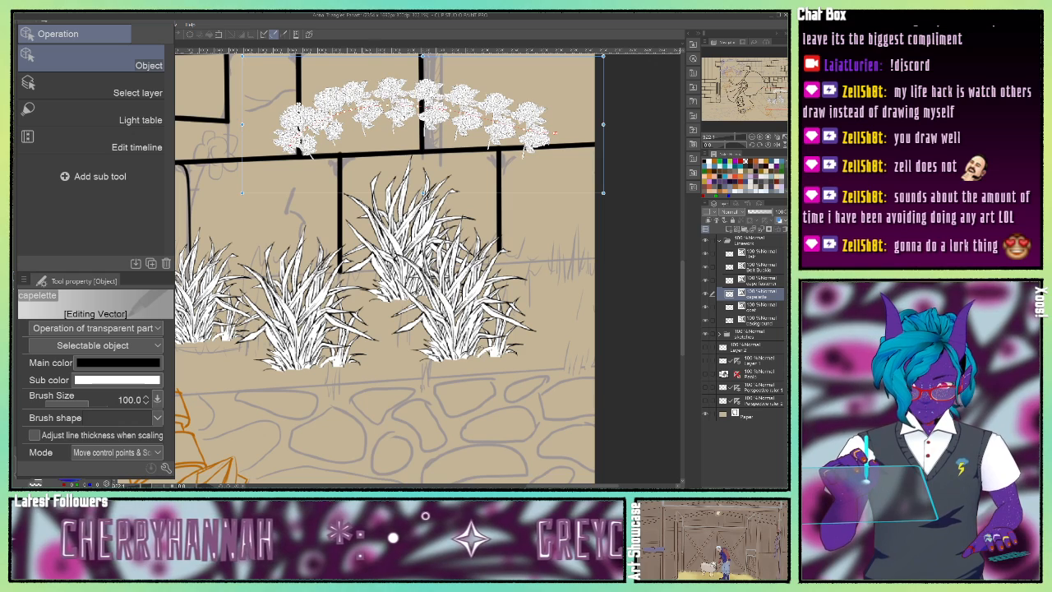
mouse_move(366, 109)
left_mouse_down()
mouse_move(367, 123)
mouse_move(304, 99)
left_mouse_up()
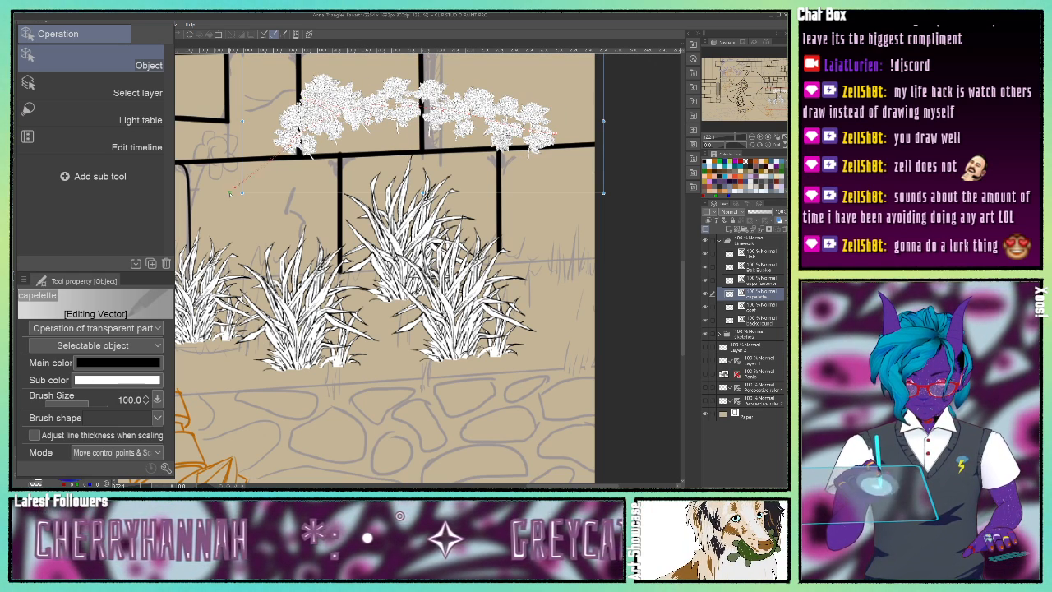
left_click_drag(288, 149, 195, 207)
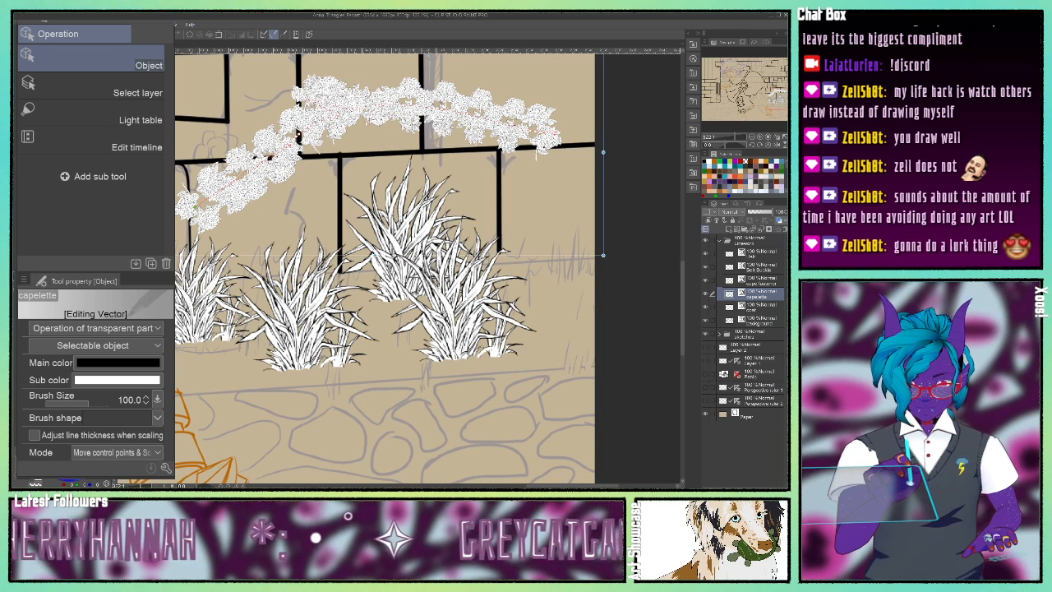
Draw a curved caution-tape stroke over the upper wall blocks with the KEEPOUT decoration brush at size 250.
key("b")
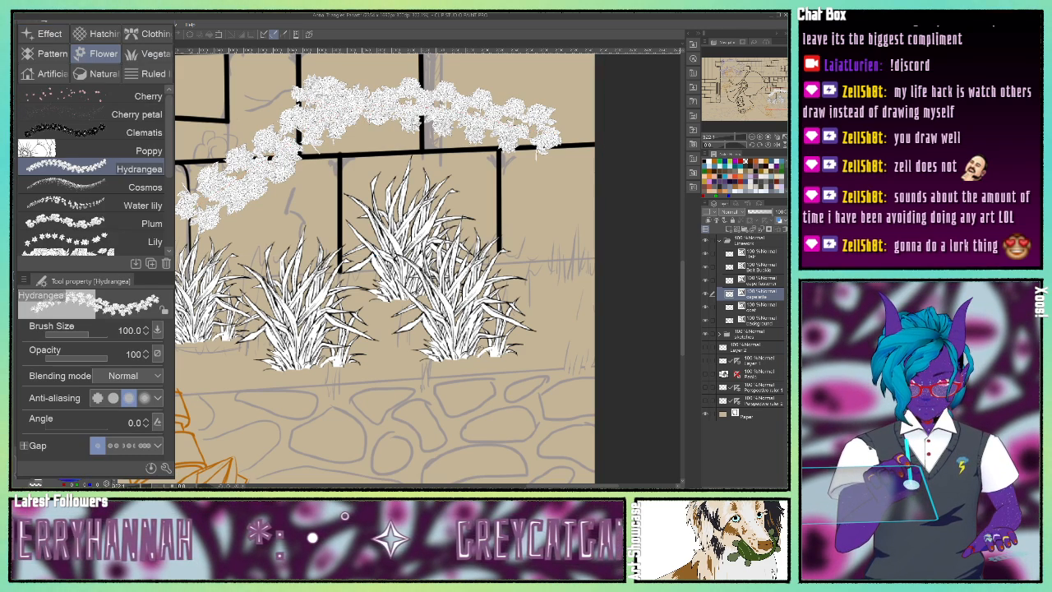
left_click(52, 74)
left_click(90, 152)
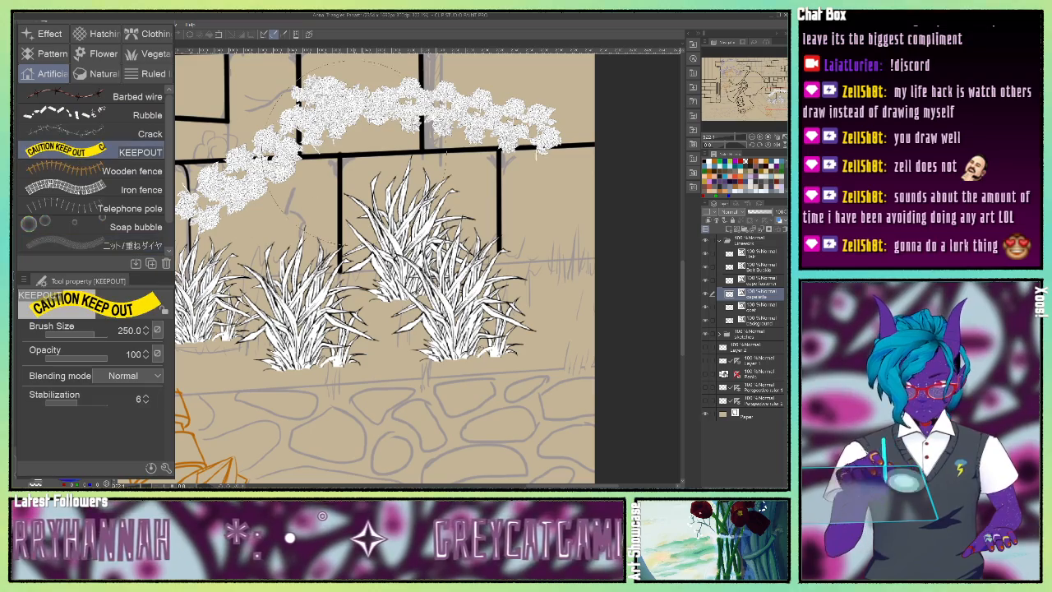
mouse_move(315, 123)
left_mouse_down()
mouse_move(505, 359)
mouse_move(320, 472)
left_mouse_up()
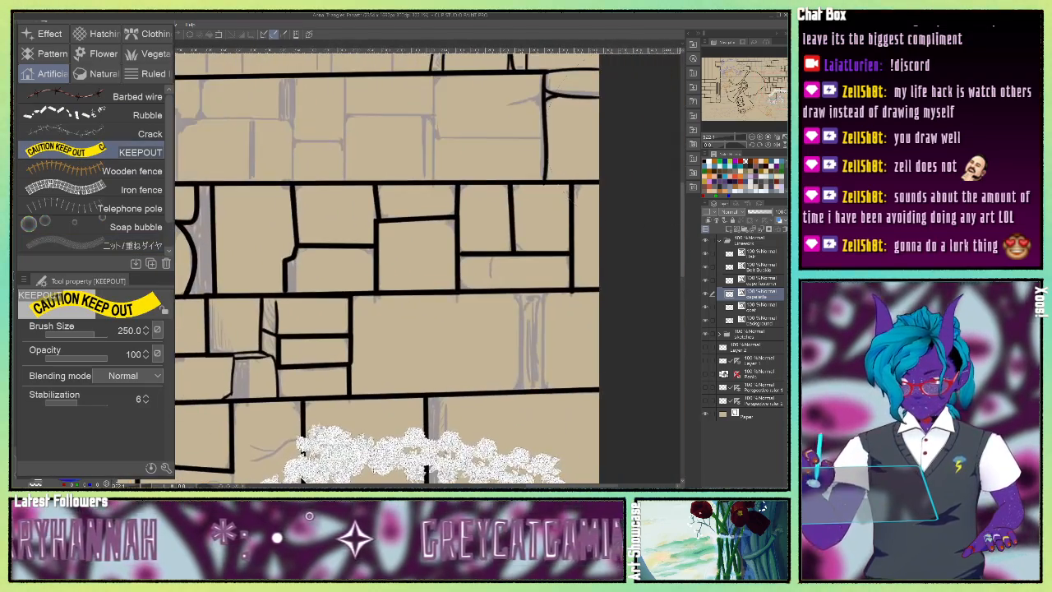
mouse_move(265, 290)
left_mouse_down()
mouse_move(341, 189)
mouse_move(460, 214)
mouse_move(354, 336)
mouse_move(362, 148)
mouse_move(246, 255)
left_mouse_up()
mouse_move(205, 221)
left_mouse_down()
mouse_move(363, 97)
mouse_move(481, 315)
mouse_move(229, 371)
mouse_move(335, 101)
mouse_move(505, 263)
mouse_move(256, 367)
mouse_move(286, 177)
mouse_move(379, 344)
left_mouse_up()
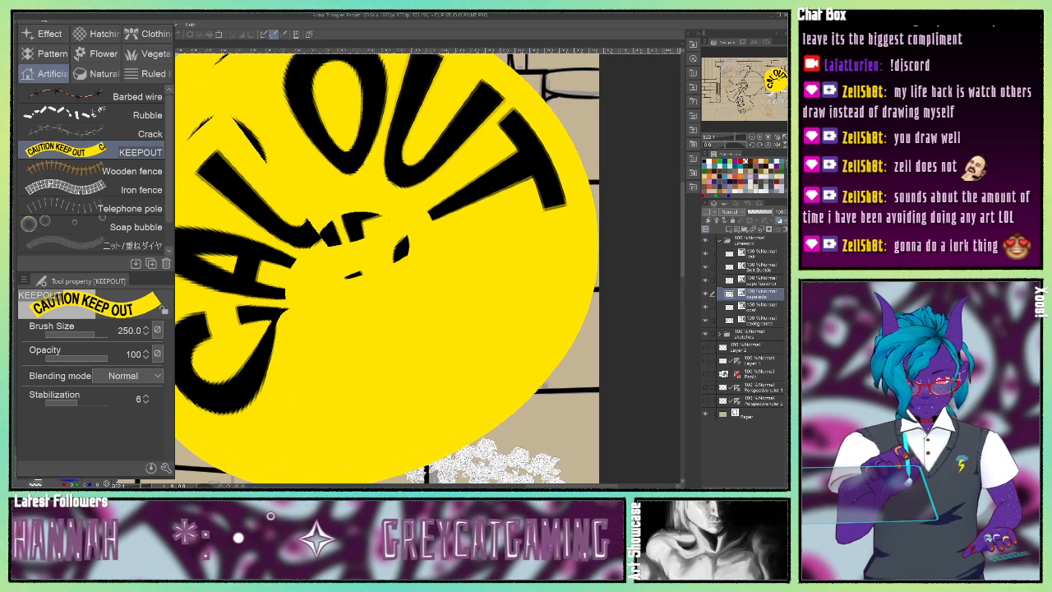
Move the inner end control point of the caution-tape stroke, and undo both that move and the stroke itself.
key("o")
left_click(357, 433)
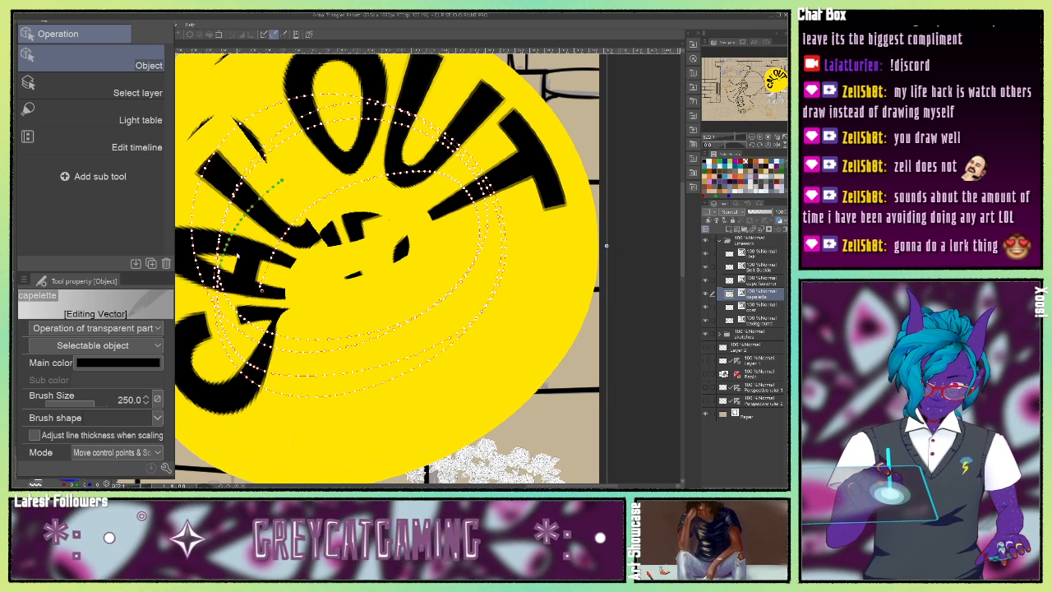
mouse_move(282, 182)
left_mouse_down()
mouse_move(287, 168)
mouse_move(380, 207)
left_mouse_up()
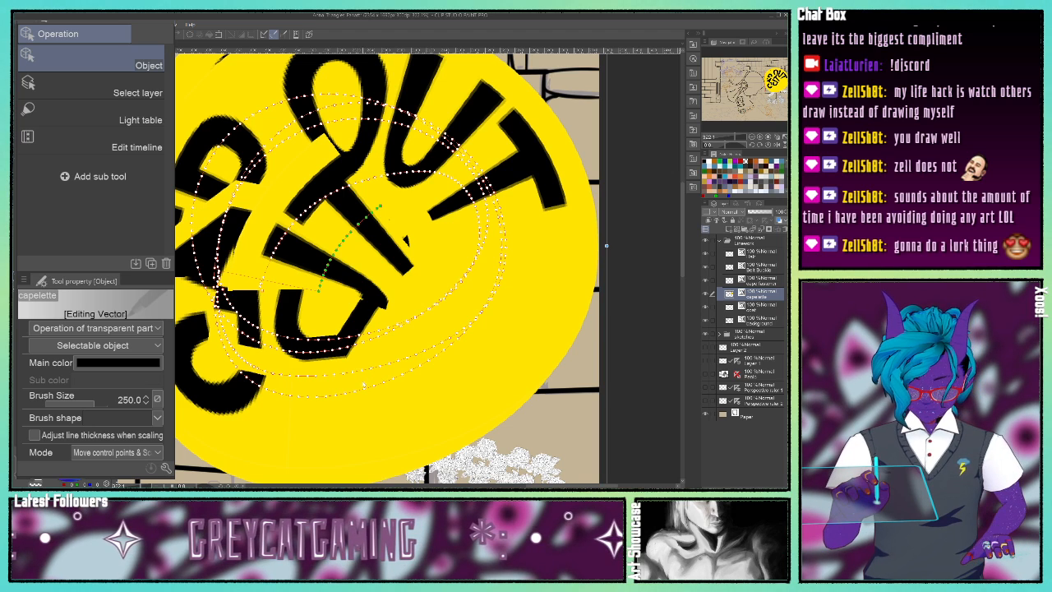
key("ctrl+z")
key("ctrl+z")
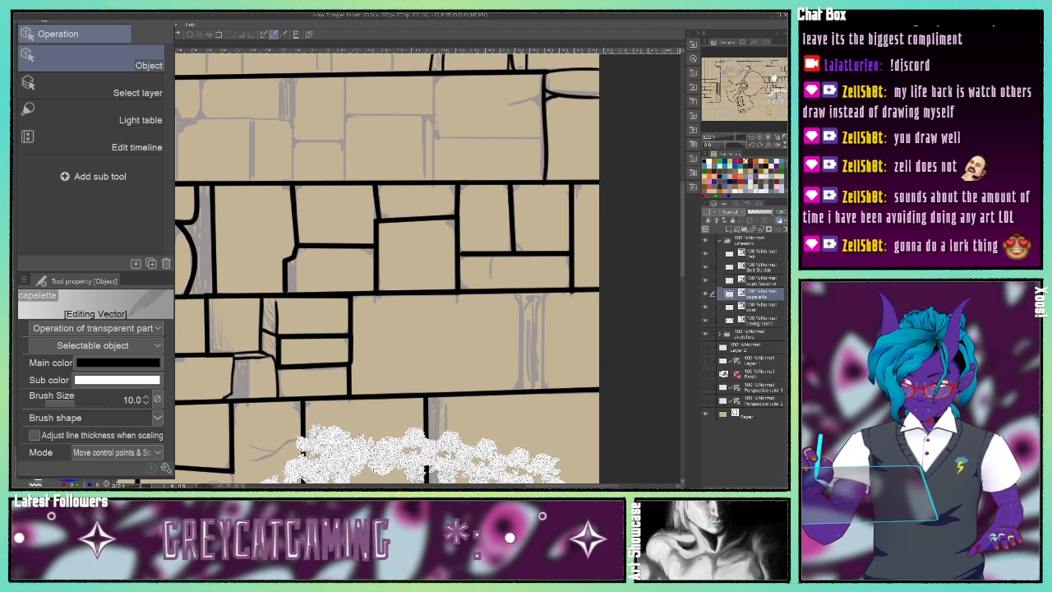
Draw a long fence stroke across the wall blocks above the flowers with the Wooden fence decoration brush at size 200.
mouse_move(774, 78)
left_mouse_down()
mouse_move(773, 97)
mouse_move(769, 84)
left_mouse_up()
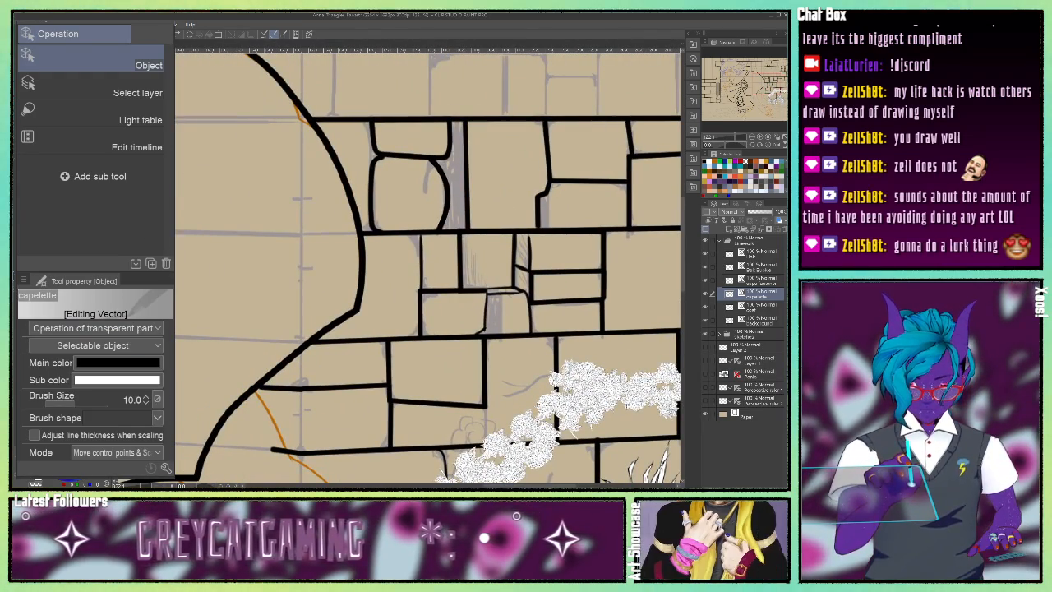
key("b")
left_click(99, 175)
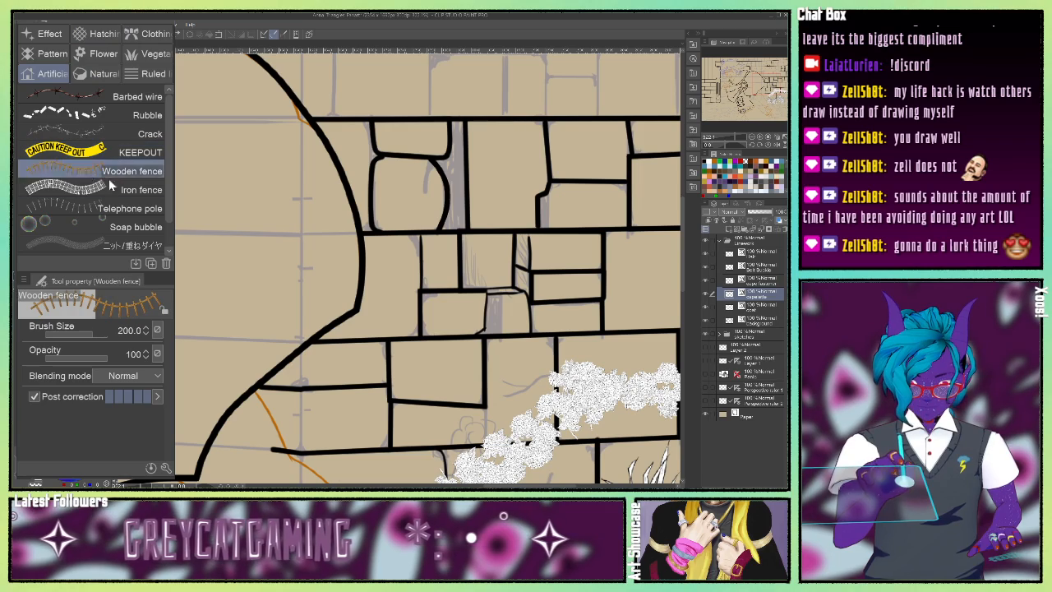
left_click_drag(453, 210, 723, 205)
mouse_move(626, 209)
left_mouse_down()
mouse_move(496, 237)
mouse_move(386, 237)
mouse_move(423, 233)
left_mouse_up()
Reshape the wooden fence stroke by moving its control points, extending its end and dipping its middle slightly.
key("o")
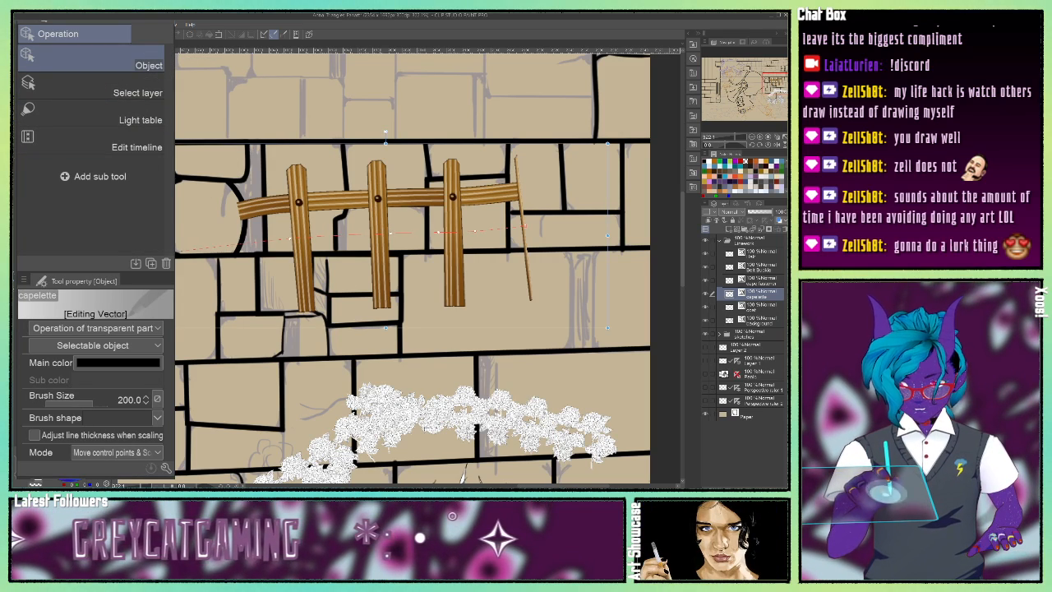
mouse_move(246, 245)
left_mouse_down()
mouse_move(302, 245)
mouse_move(124, 251)
left_mouse_up()
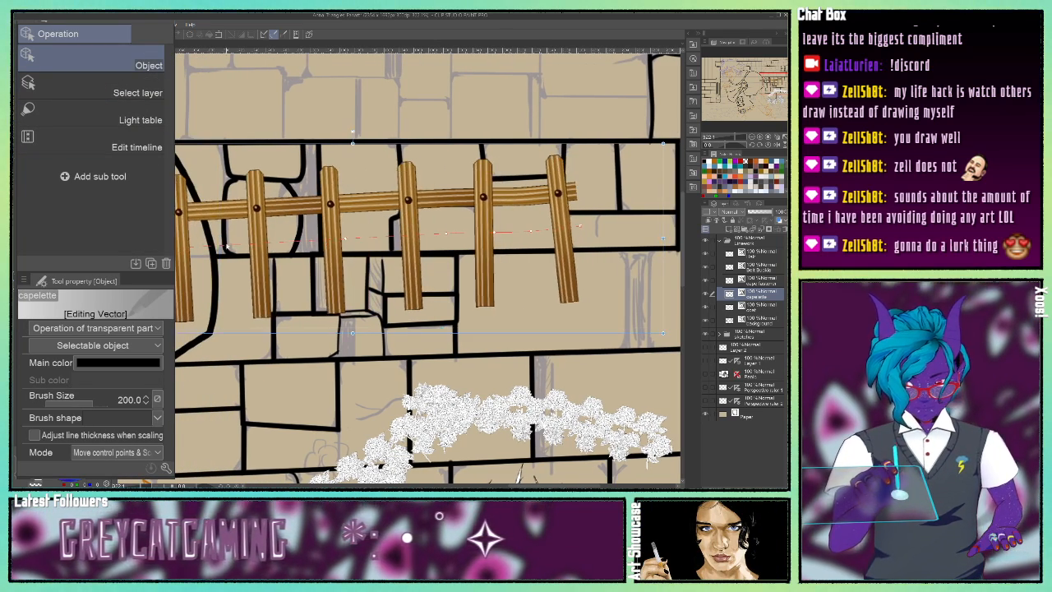
mouse_move(643, 221)
left_mouse_down()
mouse_move(675, 222)
mouse_move(632, 226)
left_mouse_up()
left_click_drag(368, 189, 525, 194)
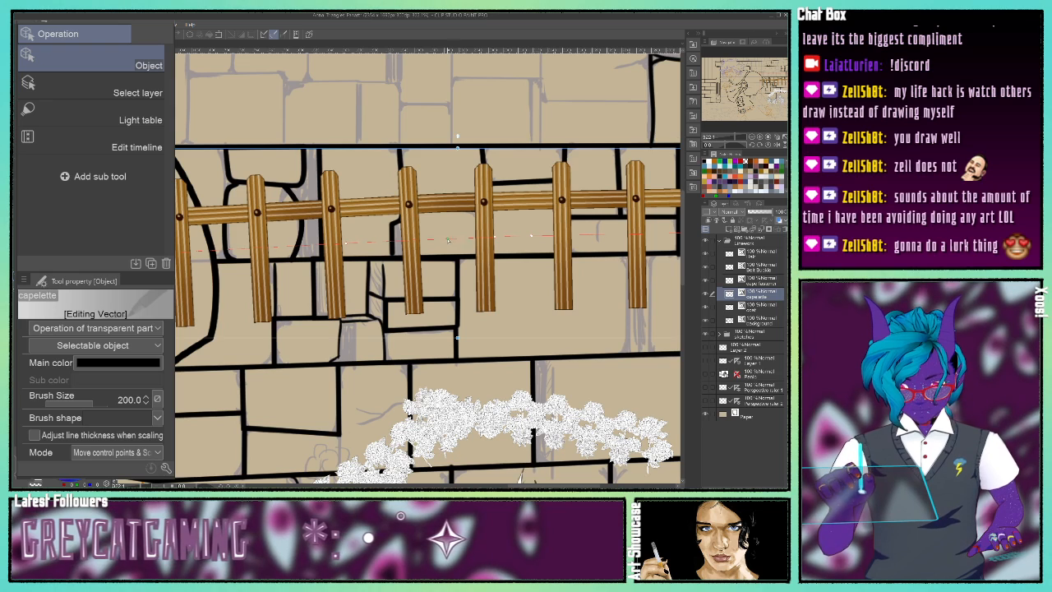
left_click_drag(448, 240, 448, 250)
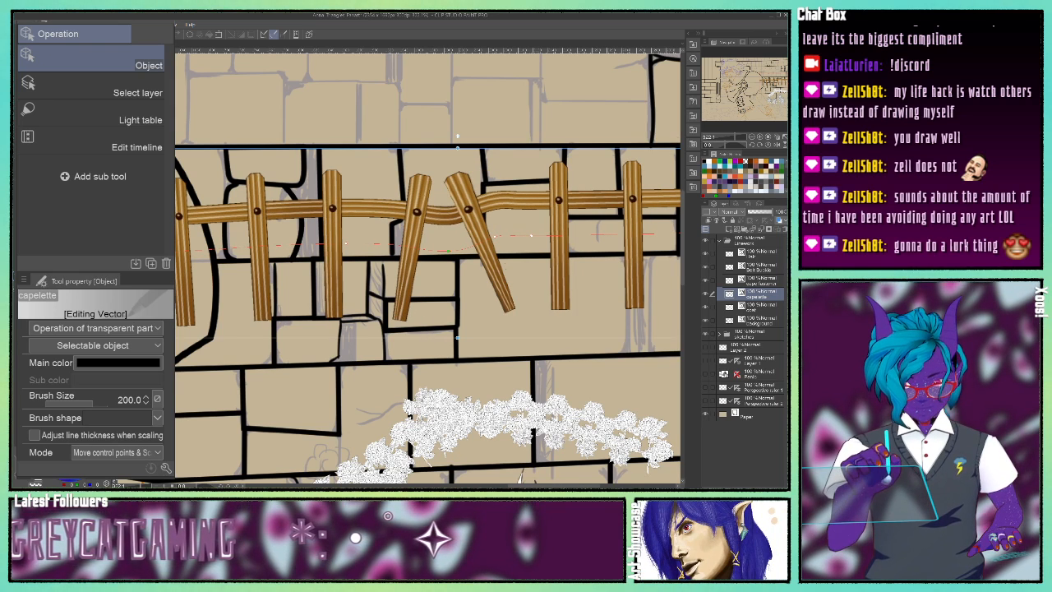
Undo the wooden fence, hydrangea and grass decoration strokes so only the wall linework remains.
key("ctrl+z")
key("ctrl+z")
key("ctrl+z")
key("ctrl+z")
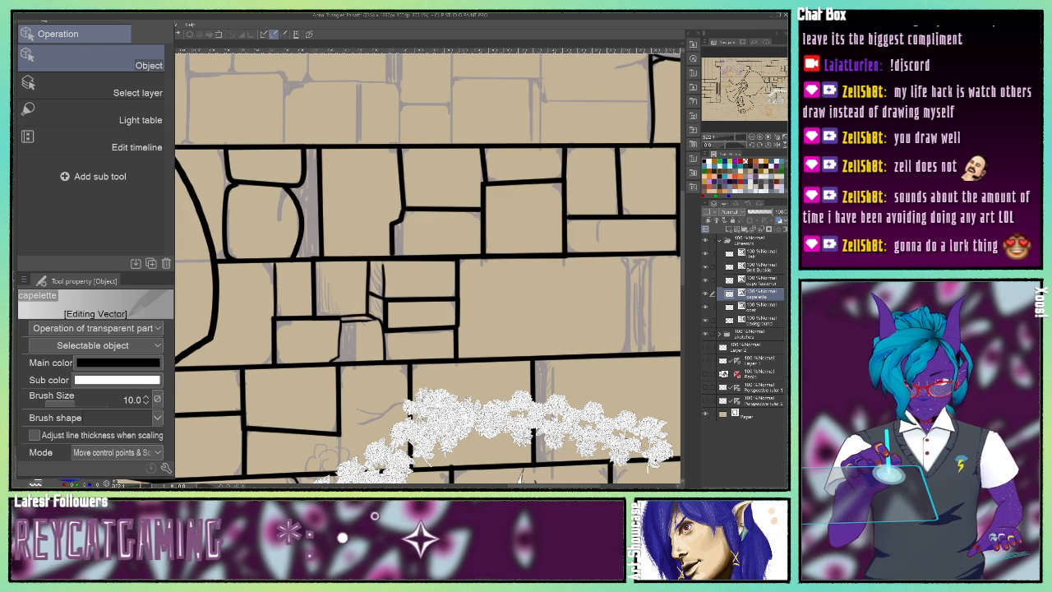
key("ctrl+z")
key("ctrl+z")
key("ctrl+z")
key("ctrl+z")
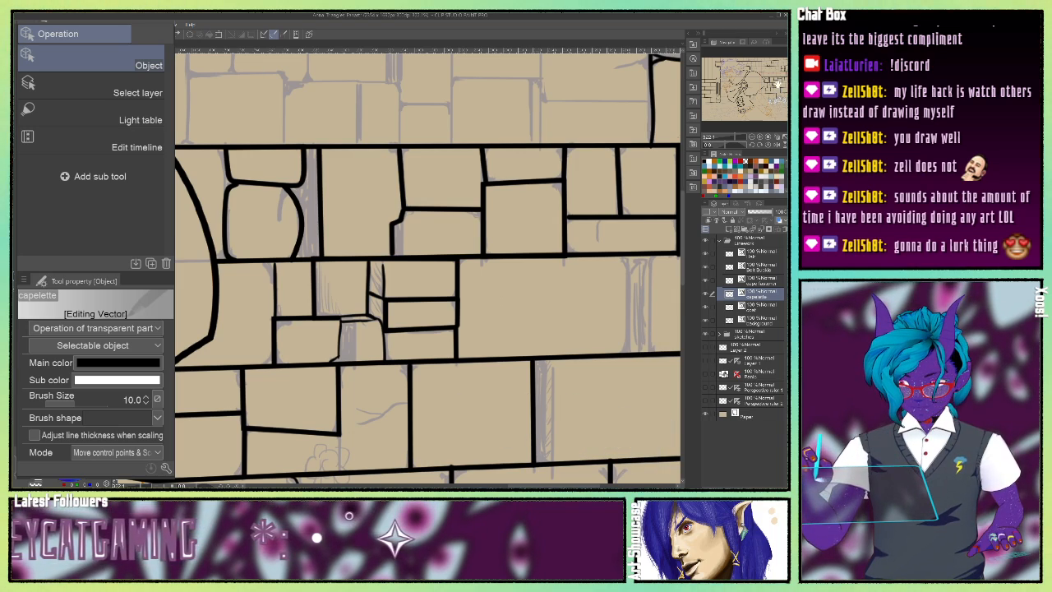
left_click_drag(777, 84, 777, 104)
key("ctrl+z")
key("ctrl+z")
key("ctrl+z")
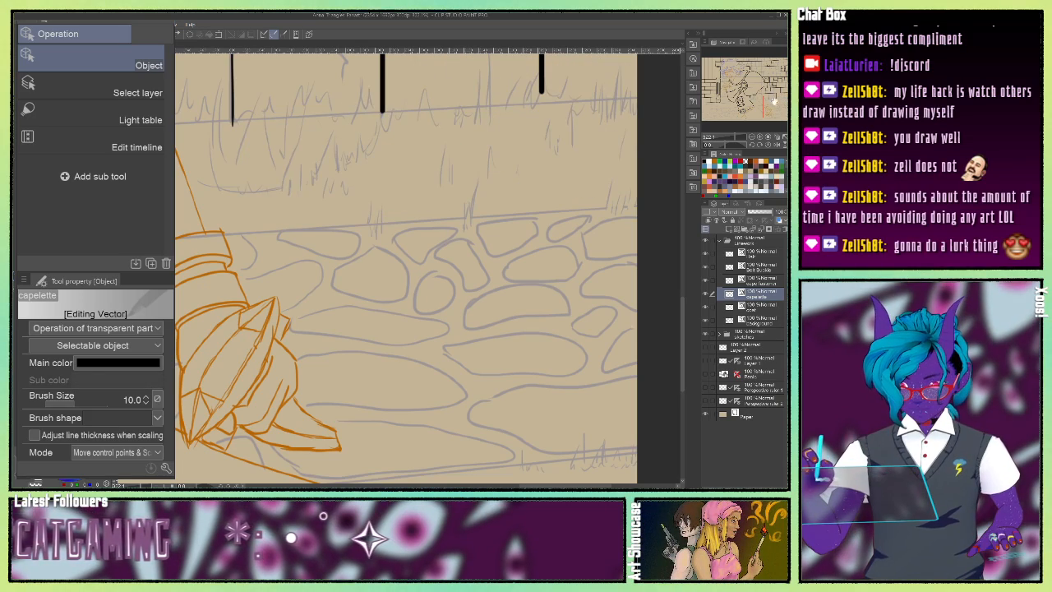
Draw an arch of hearts in the empty area beside the double circle with the Heart pattern brush at size 60.
left_click_drag(775, 103, 753, 76)
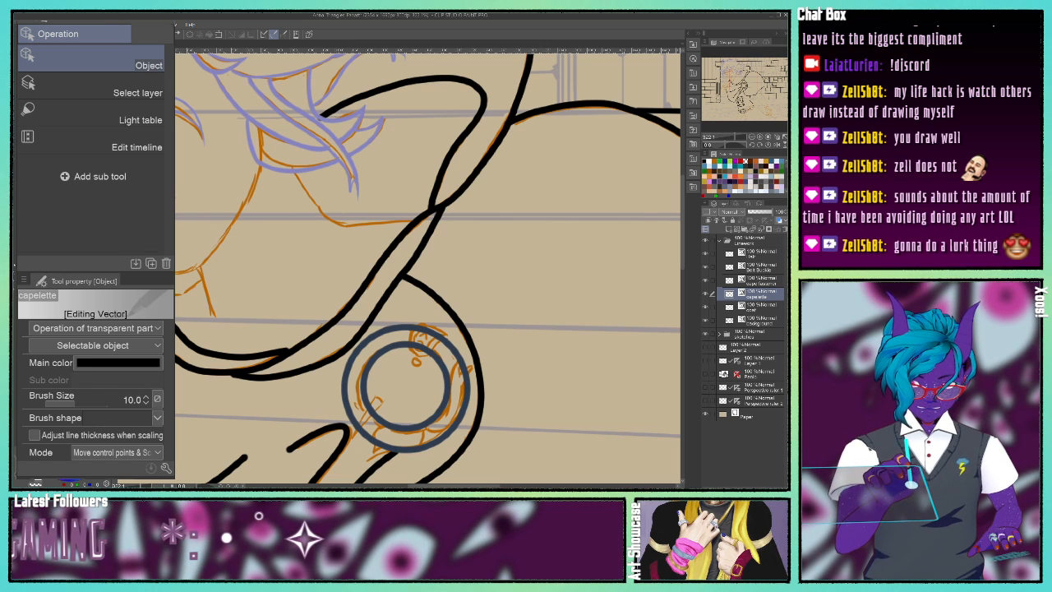
key("b")
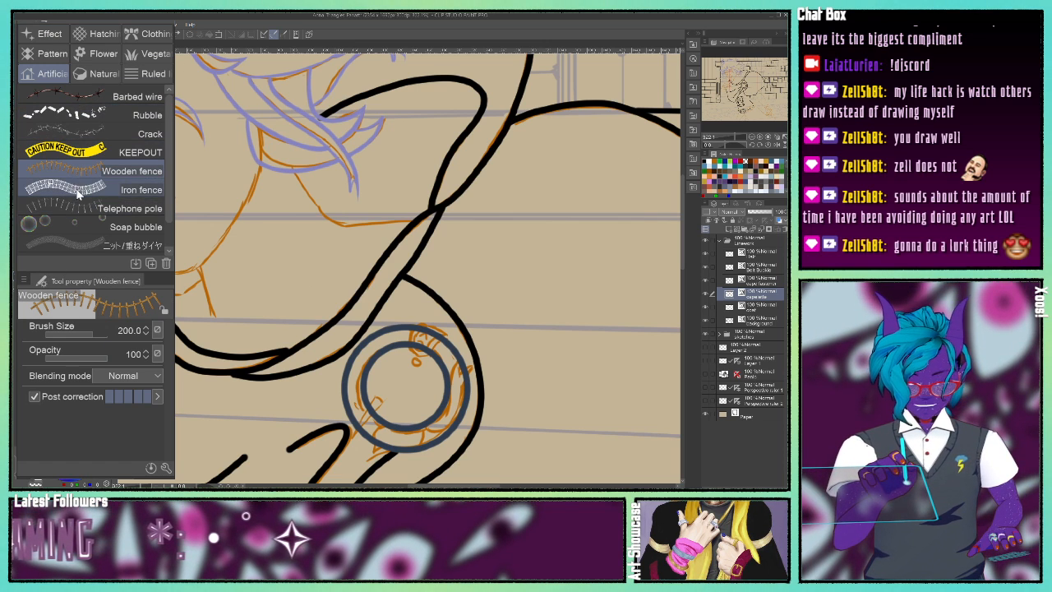
left_click(66, 222)
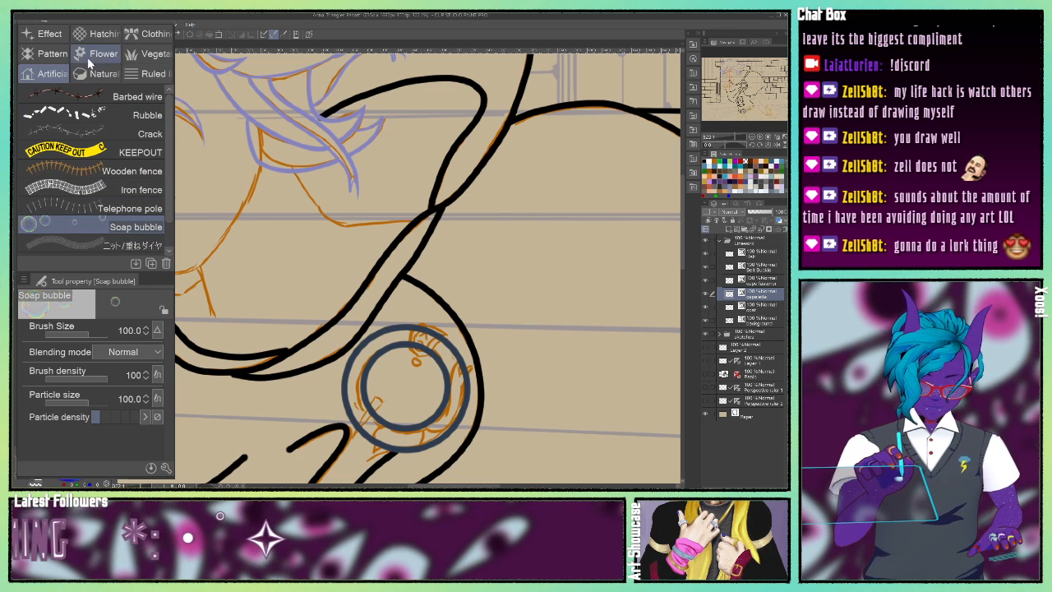
left_click(47, 54)
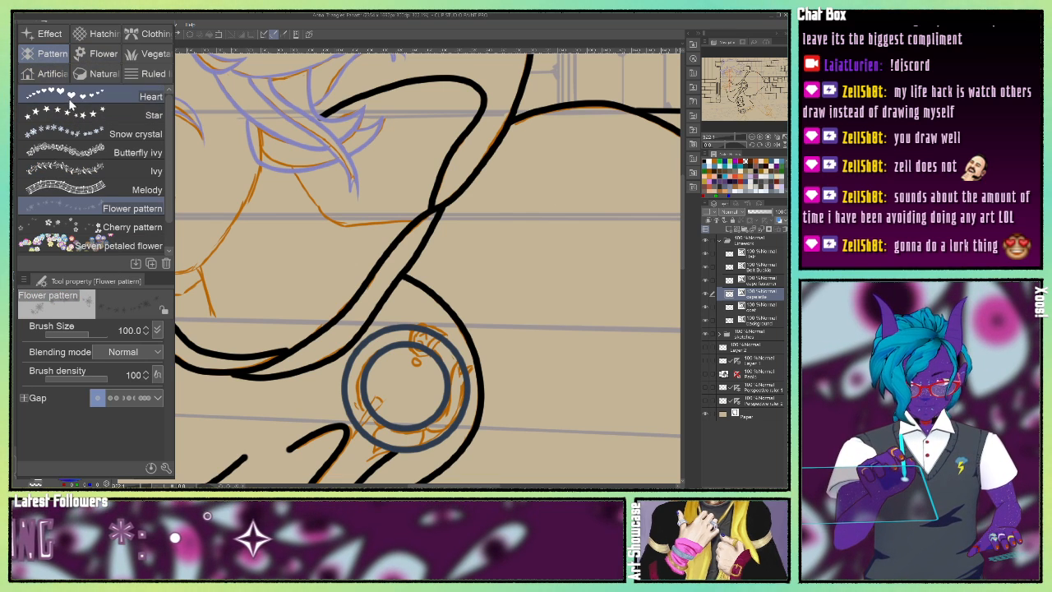
left_click(74, 96)
mouse_move(490, 313)
left_mouse_down()
mouse_move(504, 251)
mouse_move(593, 164)
mouse_move(633, 175)
mouse_move(644, 229)
mouse_move(627, 321)
left_mouse_up()
left_click_drag(748, 103, 753, 103)
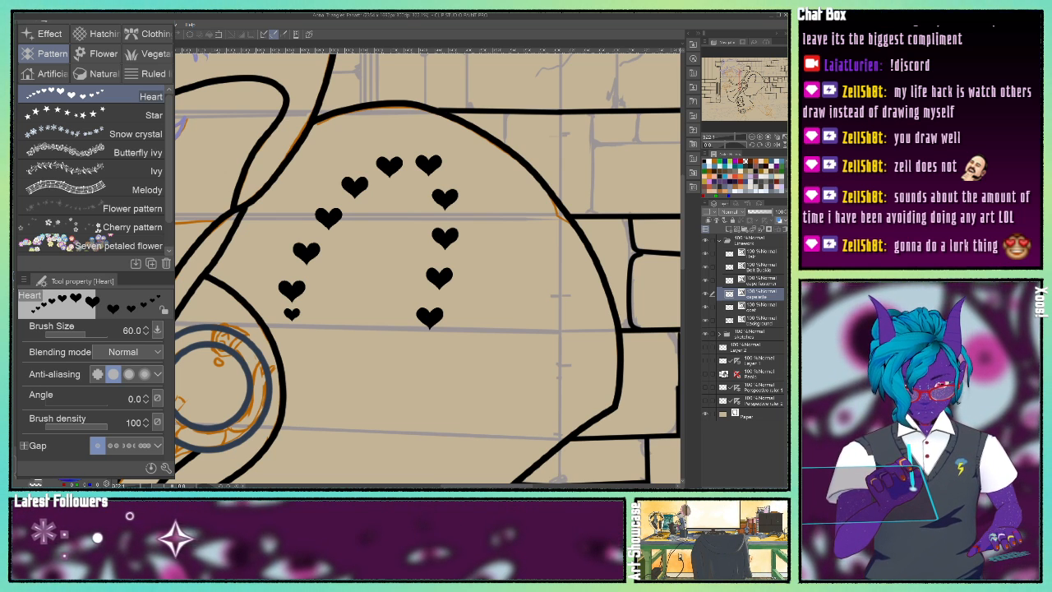
Simplify the heart stroke's vector line and move its upper-left control points outward and up to widen the arch.
key("y")
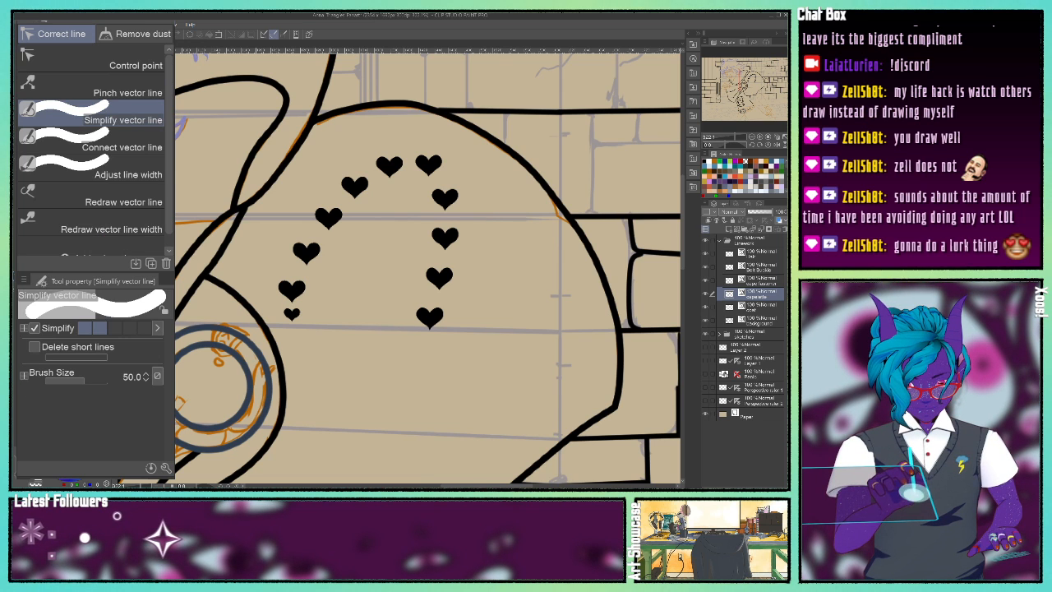
mouse_move(291, 328)
left_mouse_down()
mouse_move(302, 247)
mouse_move(397, 148)
mouse_move(456, 246)
mouse_move(439, 324)
mouse_move(432, 333)
mouse_move(437, 237)
mouse_move(394, 154)
mouse_move(319, 230)
mouse_move(300, 292)
mouse_move(285, 288)
mouse_move(288, 295)
left_mouse_up()
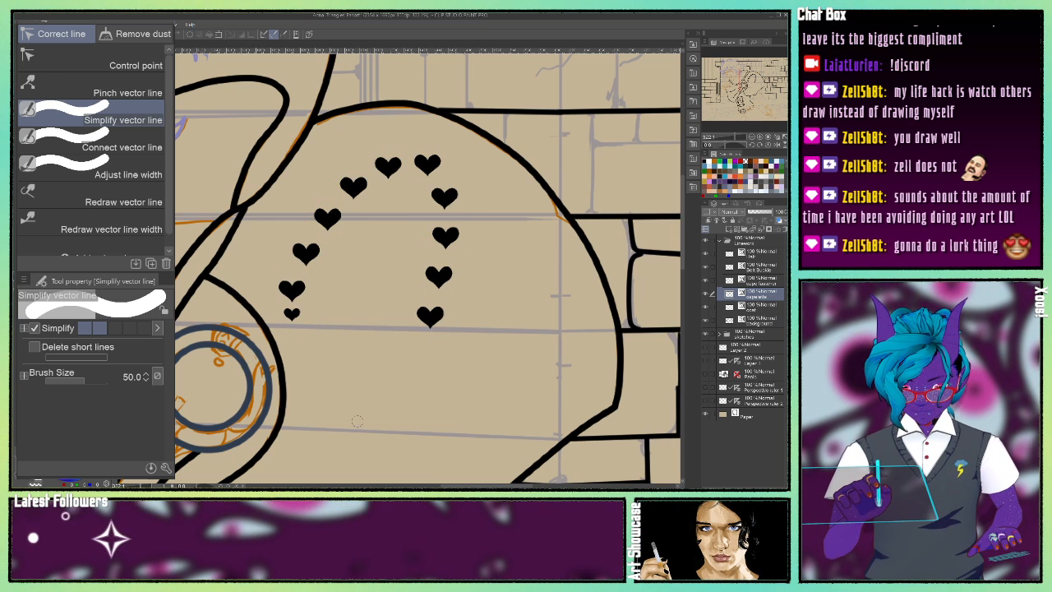
key("o")
left_click(349, 199)
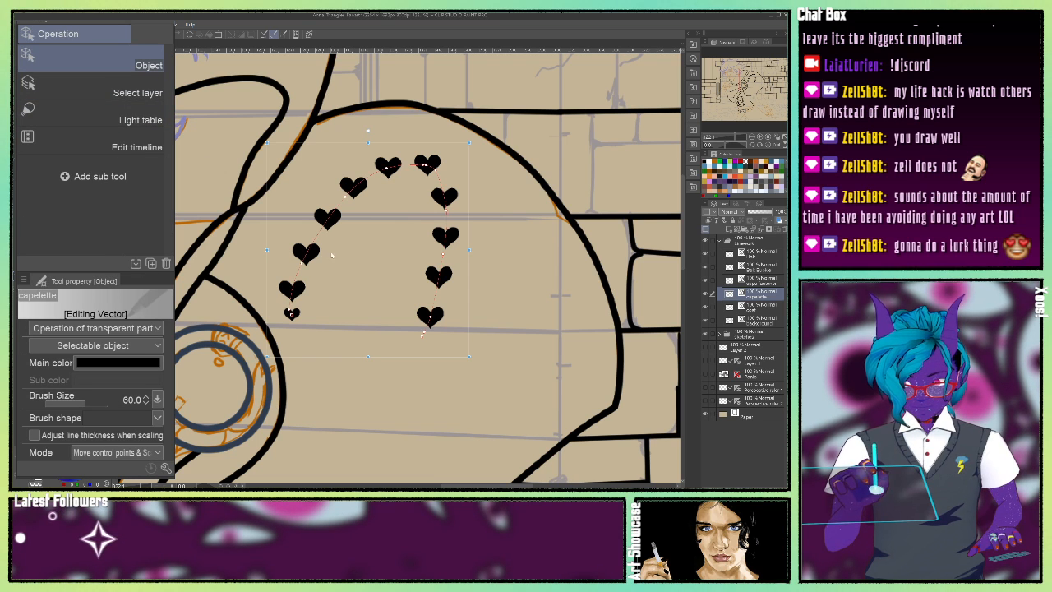
left_click_drag(346, 197, 309, 175)
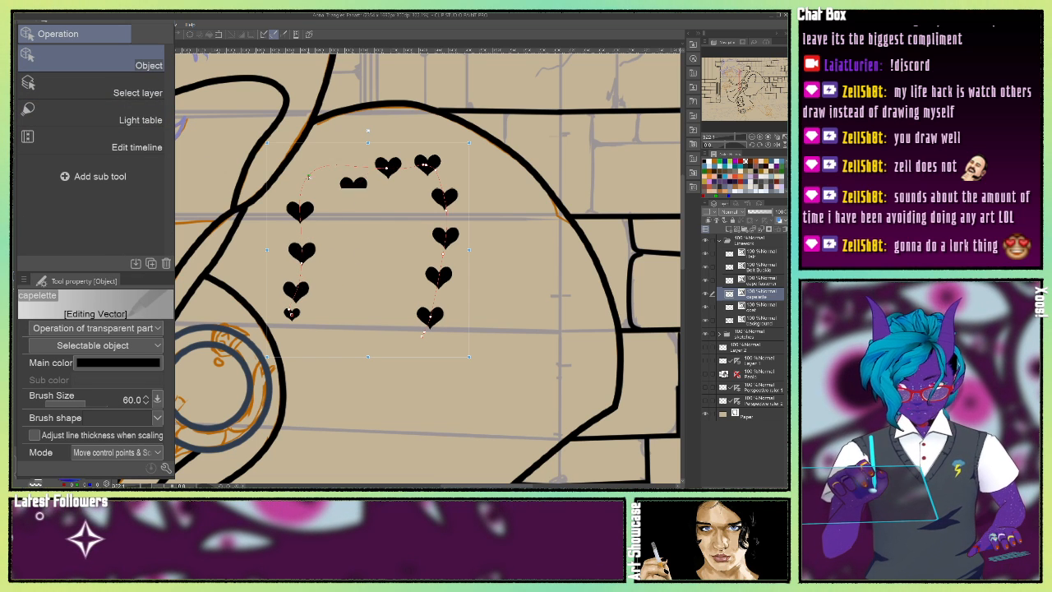
left_click_drag(386, 168, 383, 145)
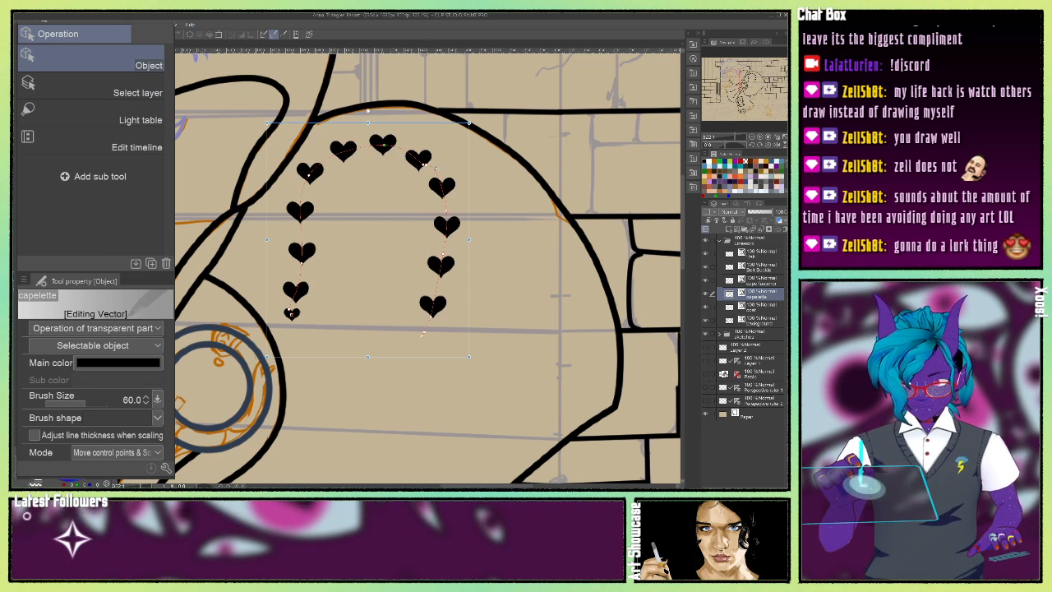
Delete a control point at the heart arch's upper-right bend and raise the neighbouring points to round the curve.
right_click(429, 168)
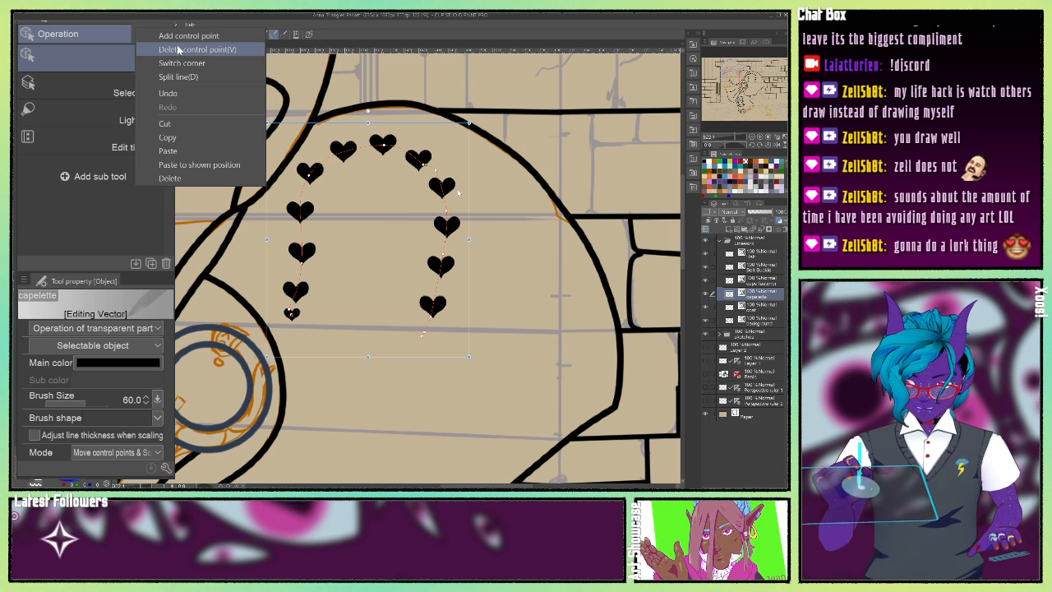
left_click(178, 50)
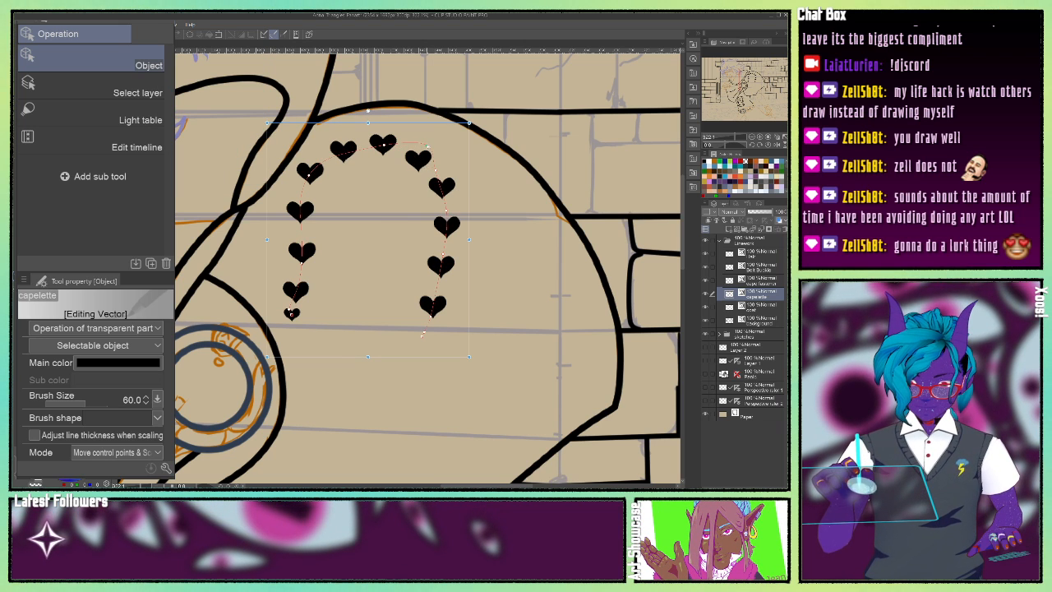
left_click_drag(424, 164, 426, 146)
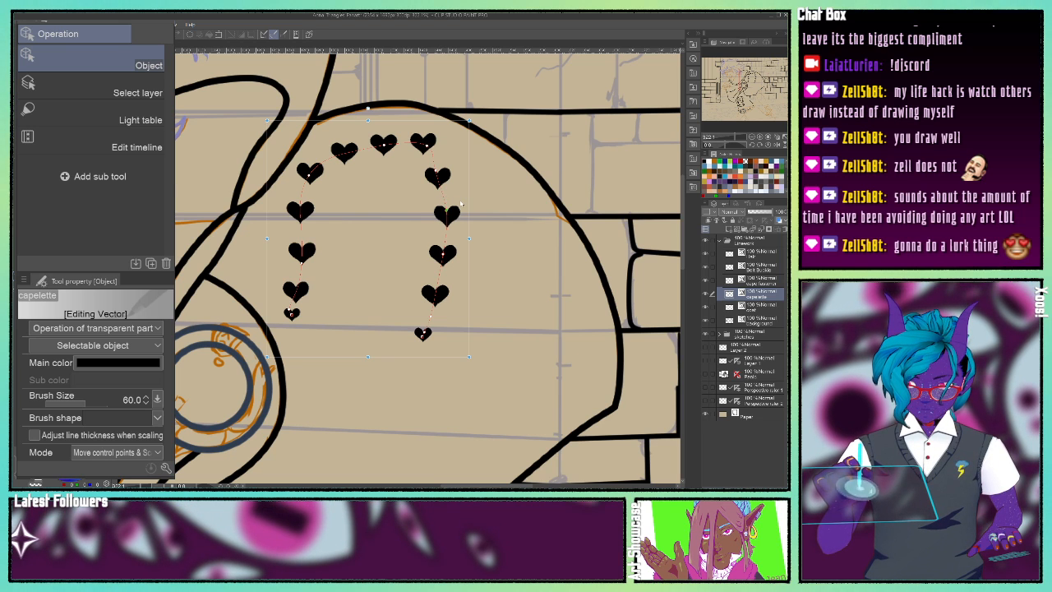
left_click_drag(444, 196, 445, 169)
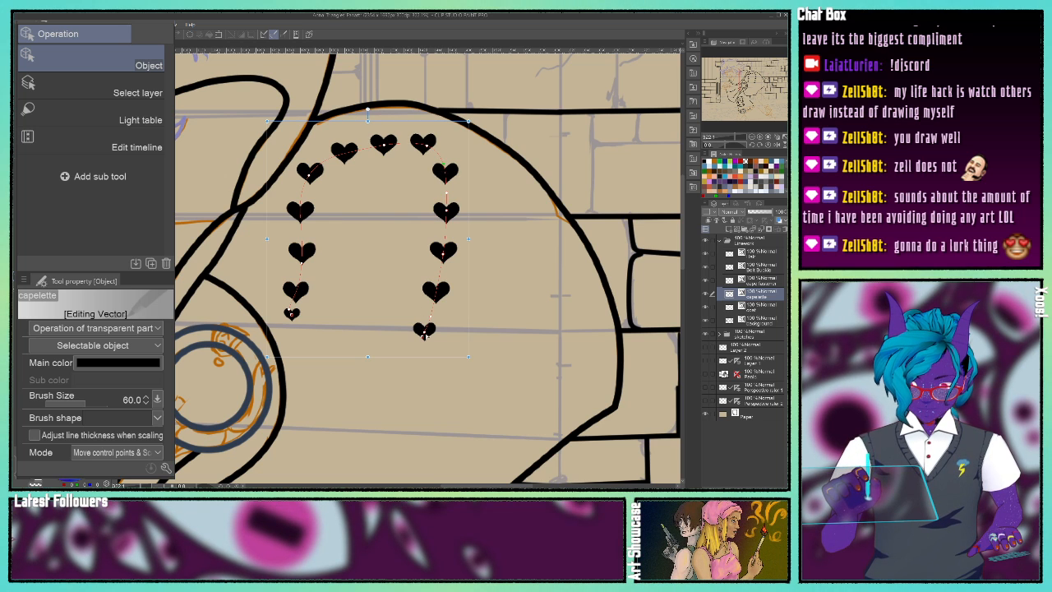
Extend the right end of the heart stroke down and inward, and adjust the control point just above it.
left_click_drag(424, 332, 415, 341)
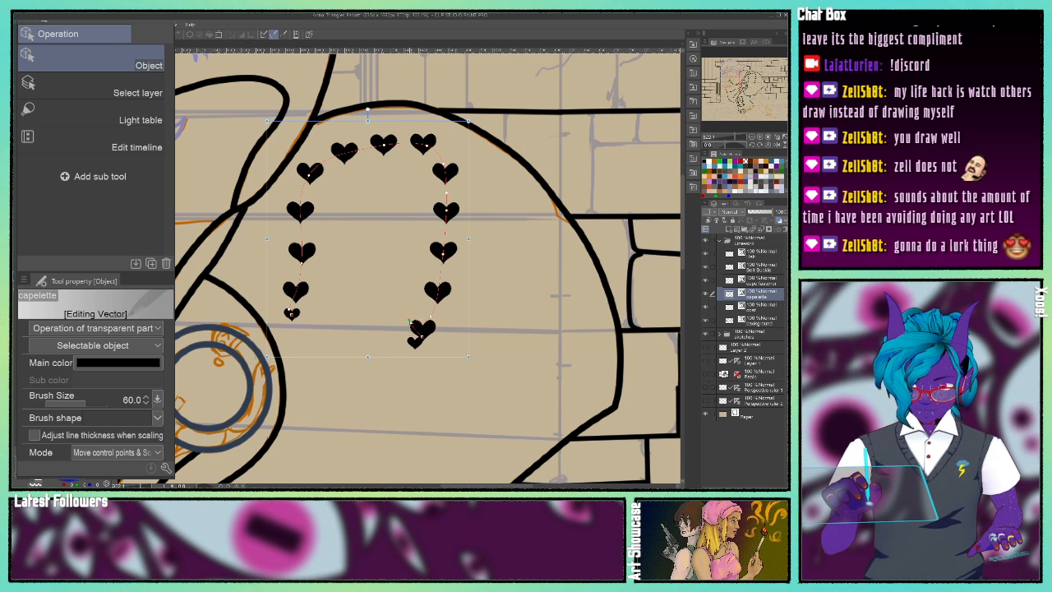
key("ctrl+z")
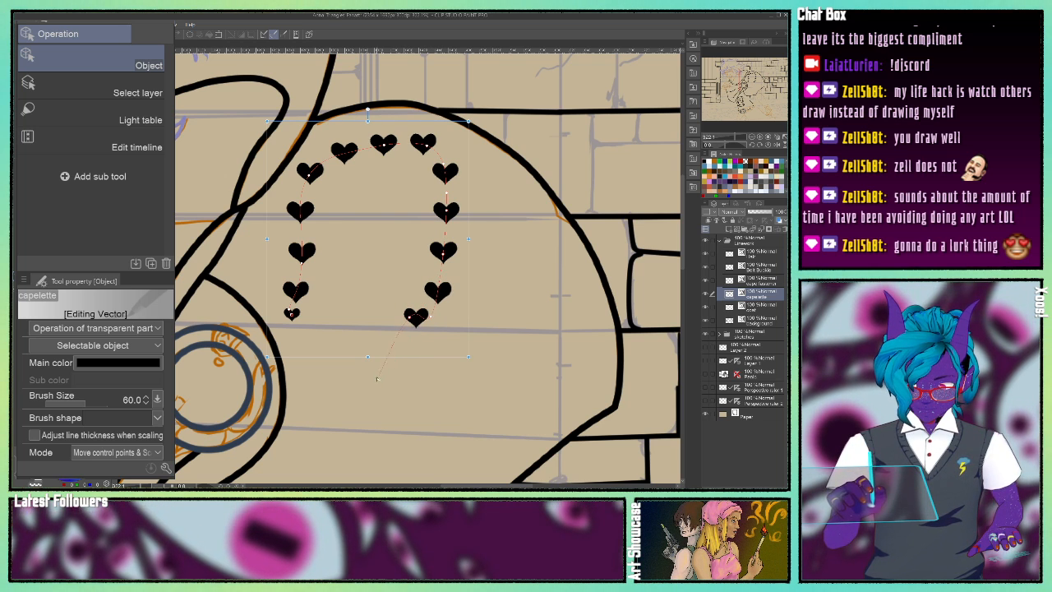
left_click_drag(376, 379, 381, 371)
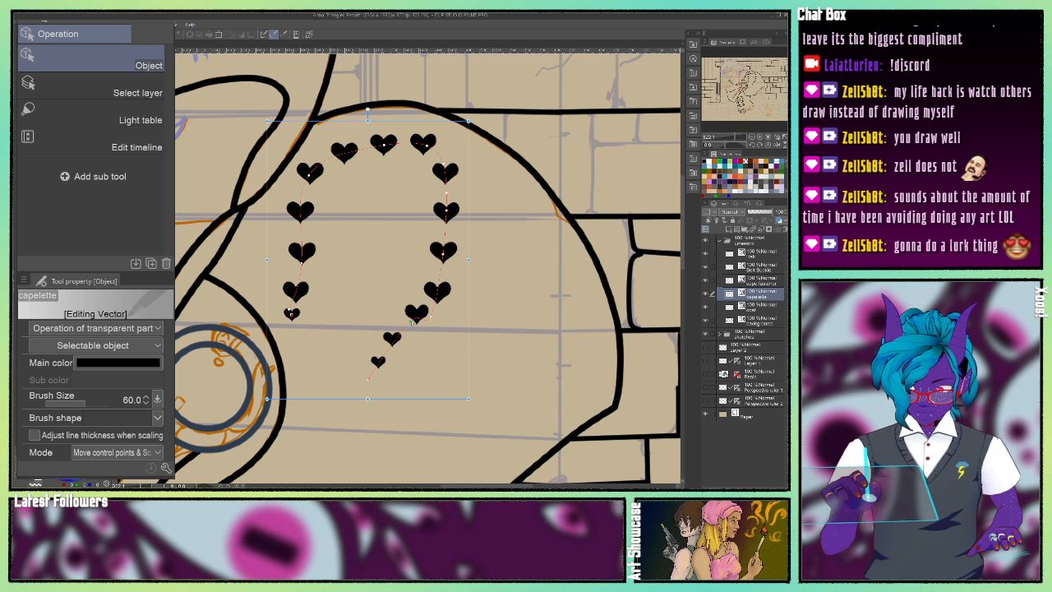
left_click_drag(414, 320, 418, 327)
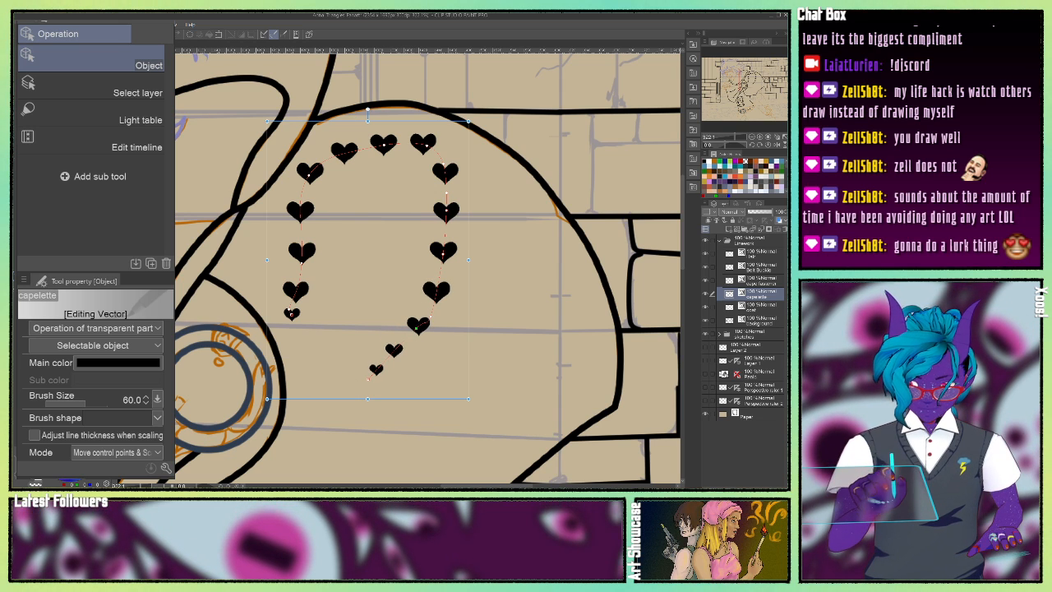
Thicken the right side of the heart stroke using Adjust line width with Thicken at 1.0.
key("y")
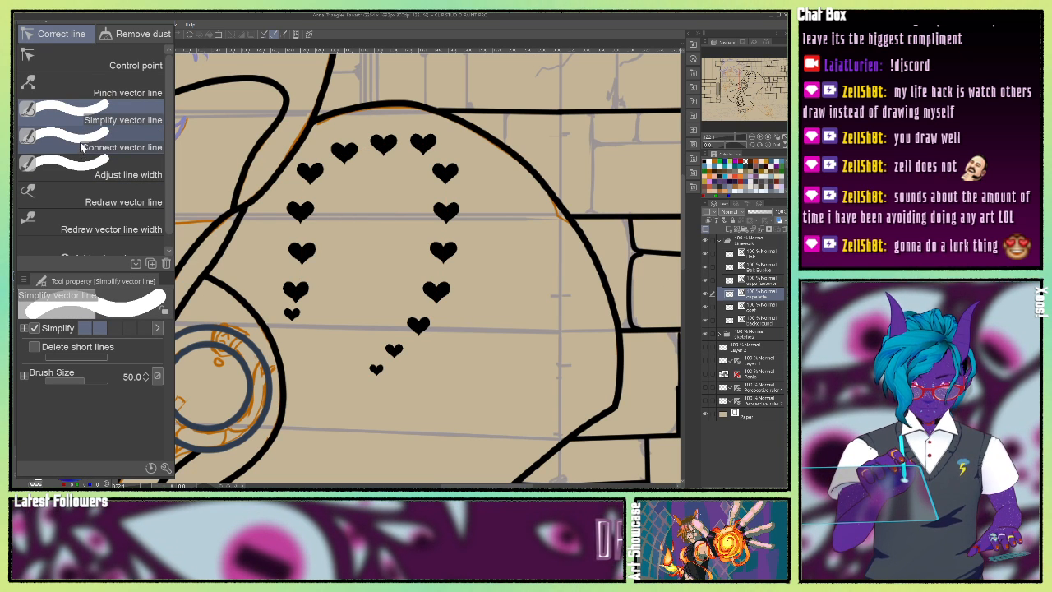
left_click(75, 177)
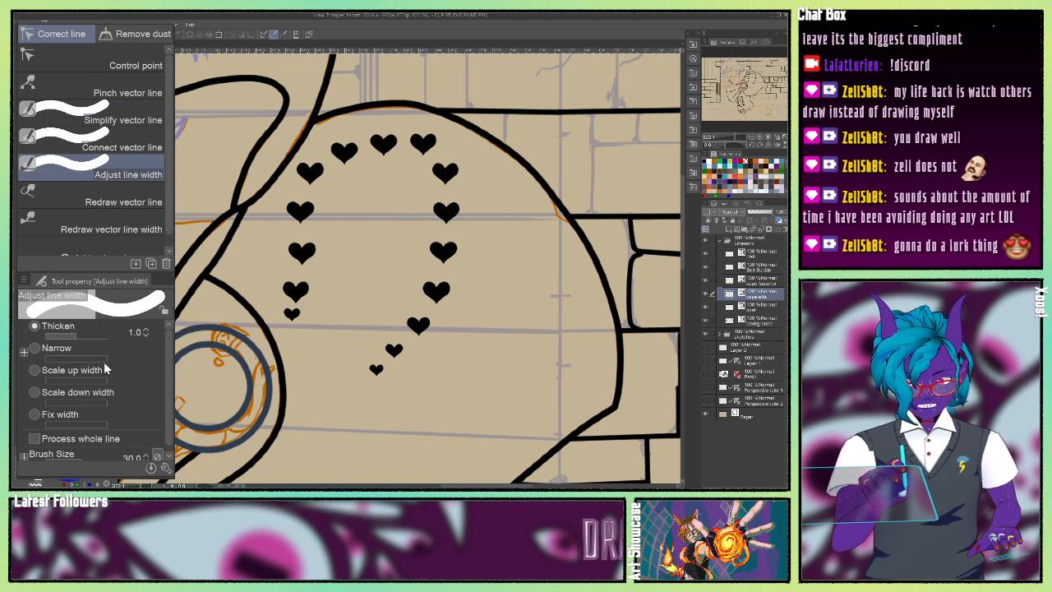
left_click_drag(435, 249, 458, 243)
Shrink the hearts at the arch's upper left with repeated Adjust line width strokes set to Narrow at 1.0.
left_click(36, 349)
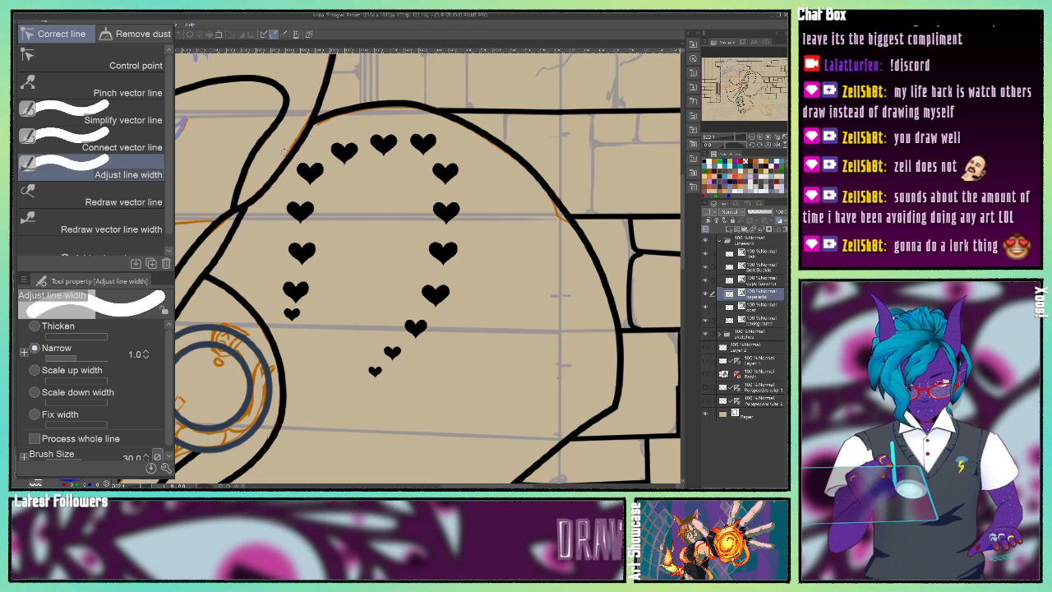
left_click_drag(348, 148, 358, 193)
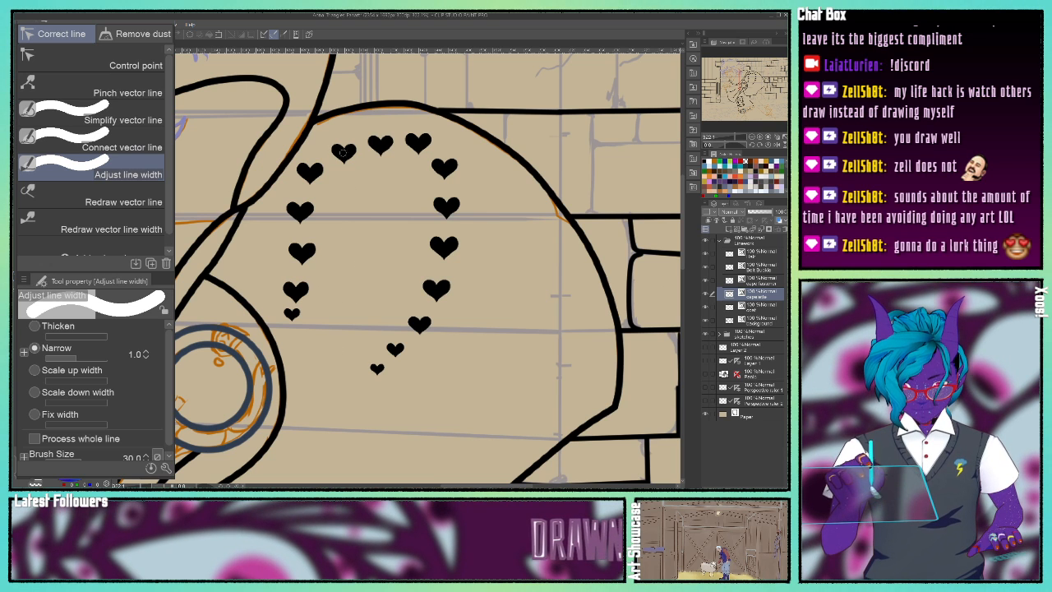
left_click_drag(344, 153, 349, 165)
left_click_drag(341, 147, 349, 165)
left_click_drag(341, 146, 350, 168)
left_click_drag(340, 146, 353, 181)
left_click_drag(341, 147, 352, 176)
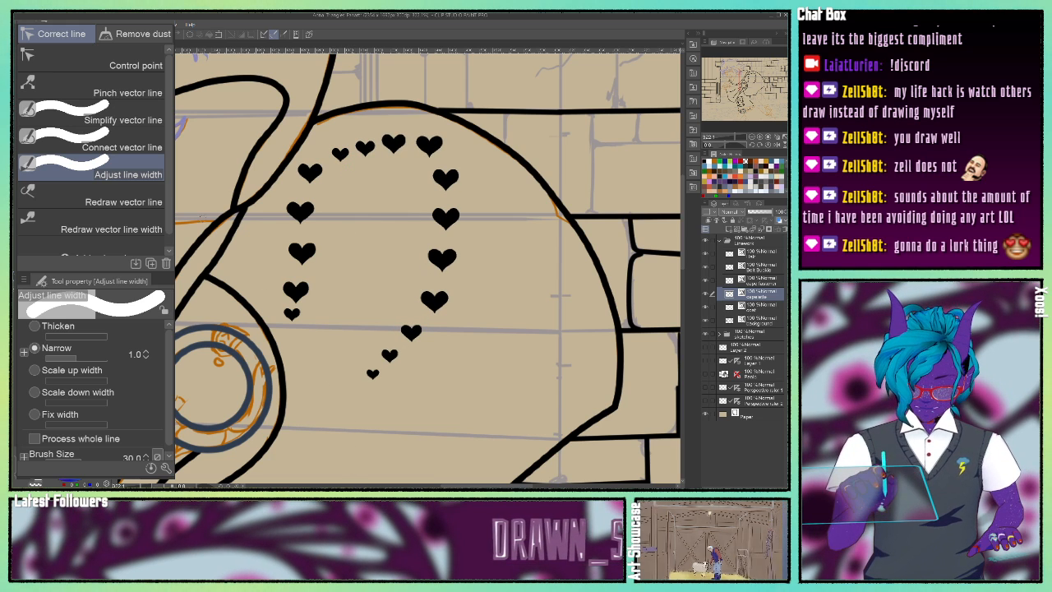
Delete the whole heart decoration stroke inside the cape on the capelette vector layer.
key("o")
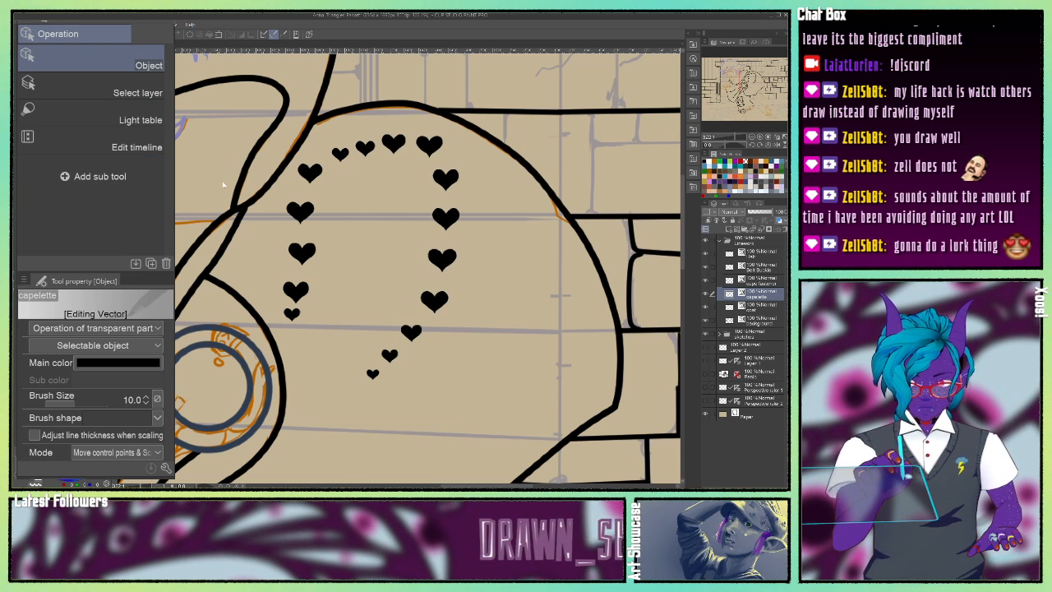
left_click(312, 174)
key("Delete")
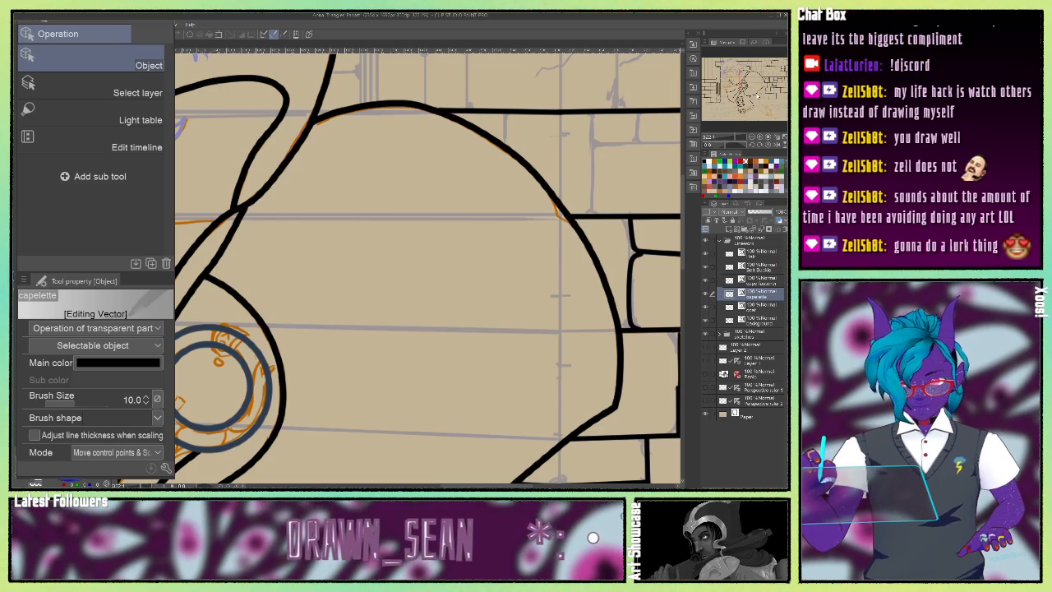
mouse_move(757, 81)
left_mouse_down()
mouse_move(739, 121)
mouse_move(745, 102)
mouse_move(729, 79)
mouse_move(729, 119)
mouse_move(758, 73)
left_mouse_up()
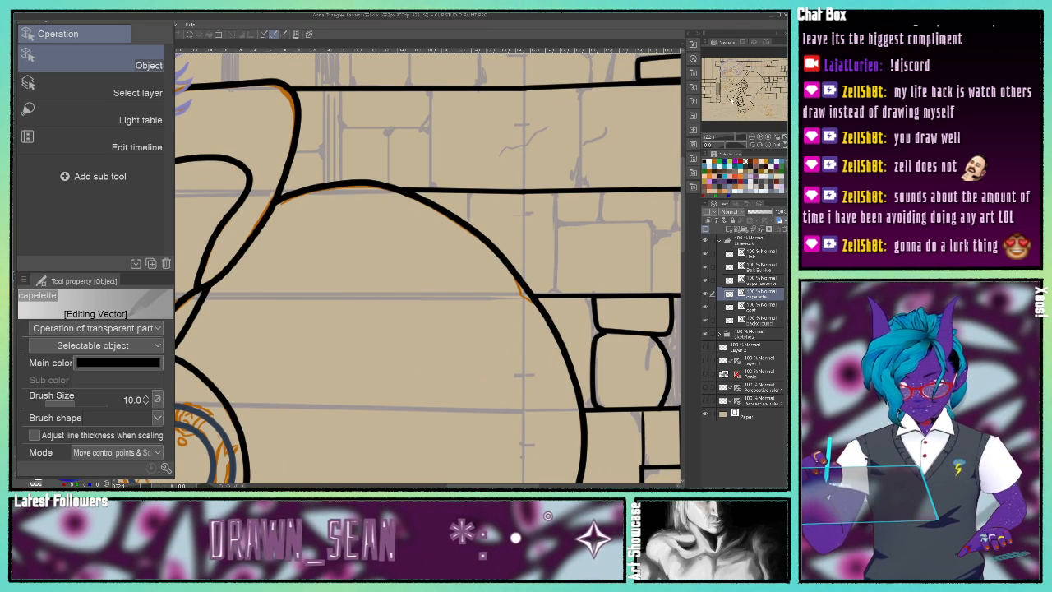
mouse_move(752, 82)
left_mouse_down()
mouse_move(732, 71)
mouse_move(722, 87)
mouse_move(757, 102)
mouse_move(762, 92)
left_mouse_up()
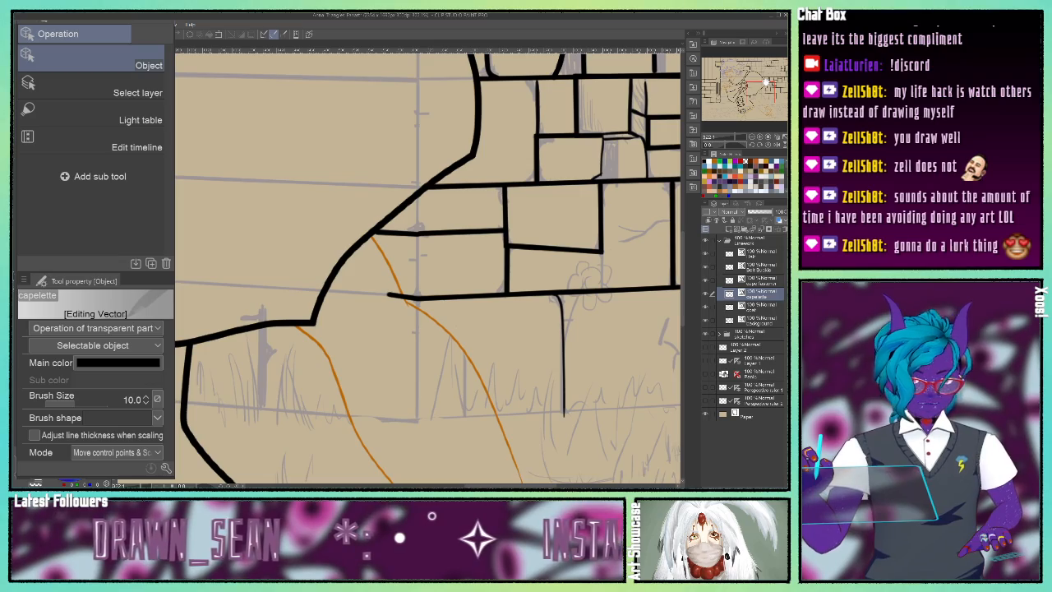
scroll(538, 178, "down", 6)
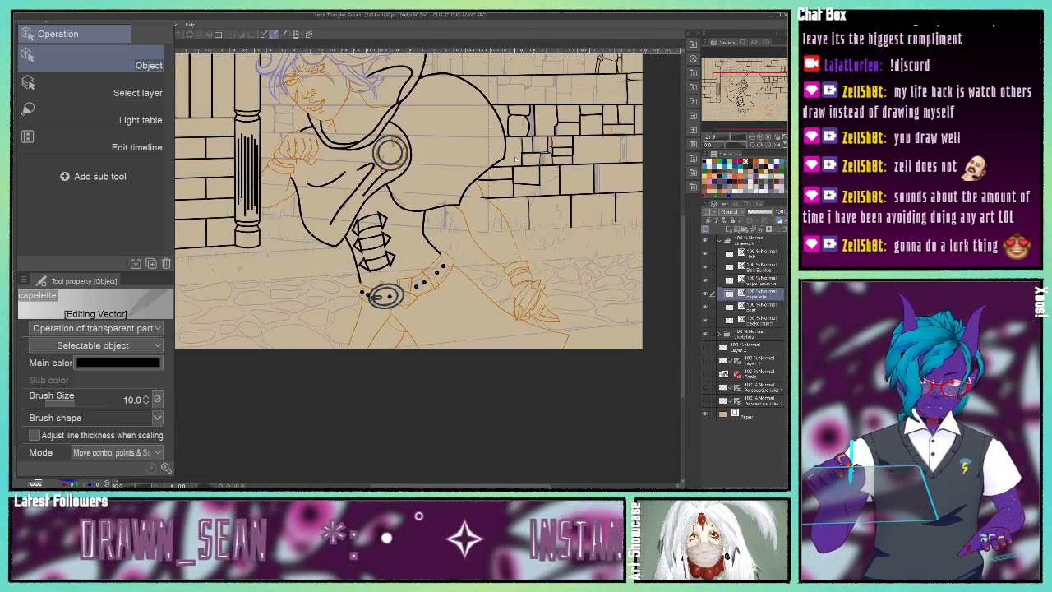
mouse_move(734, 81)
left_mouse_down()
mouse_move(723, 72)
mouse_move(734, 65)
left_mouse_up()
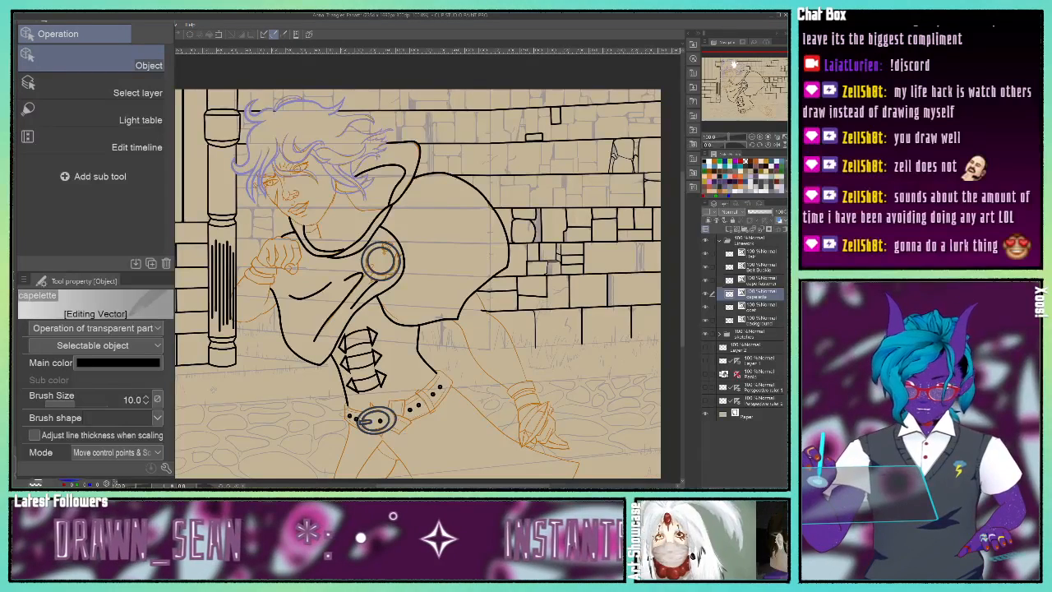